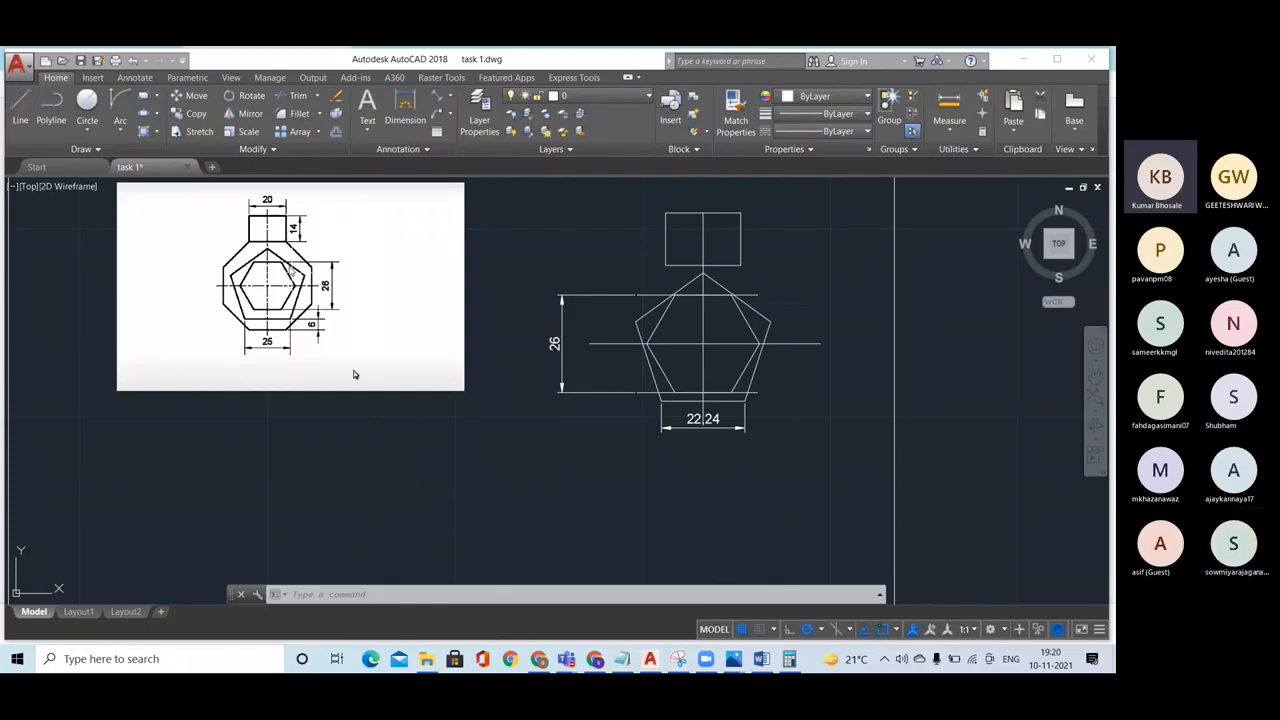
- Select the hexagon inside the pentagon and examine it against the reference image
left_click(663, 318)
left_click(656, 325)
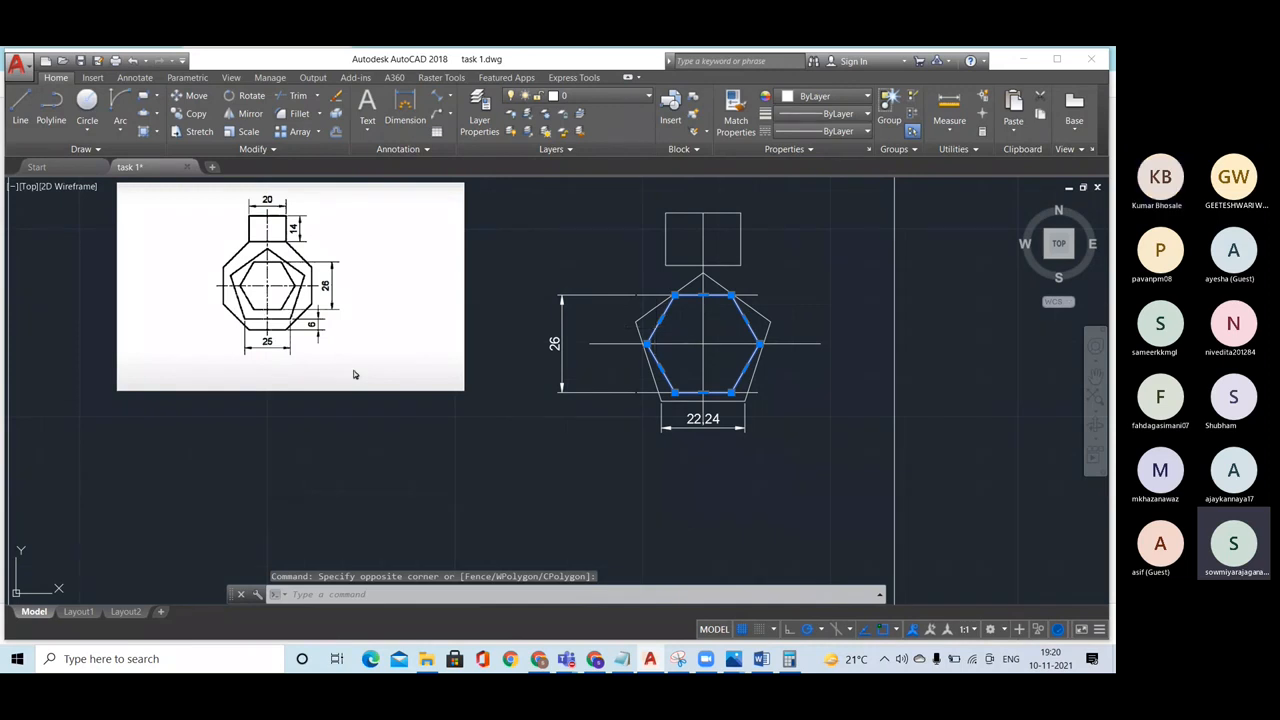
scroll(403, 423, "up", 2)
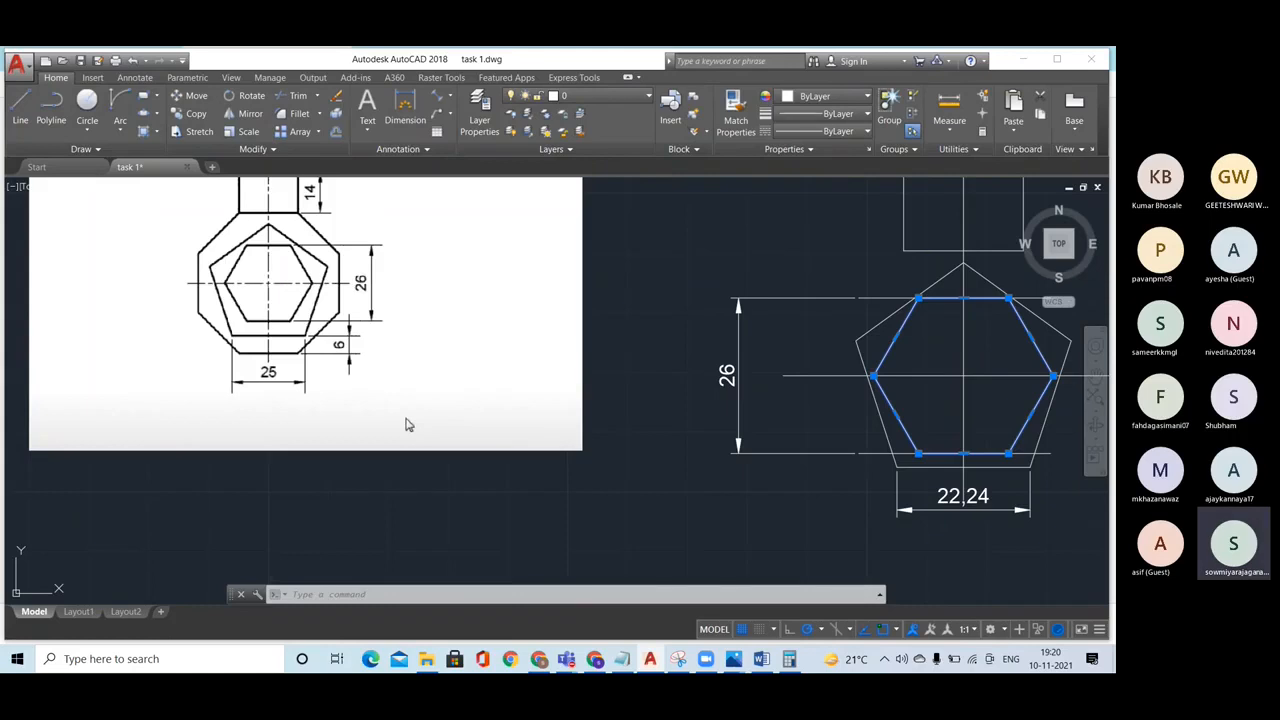
scroll(403, 423, "down", 2)
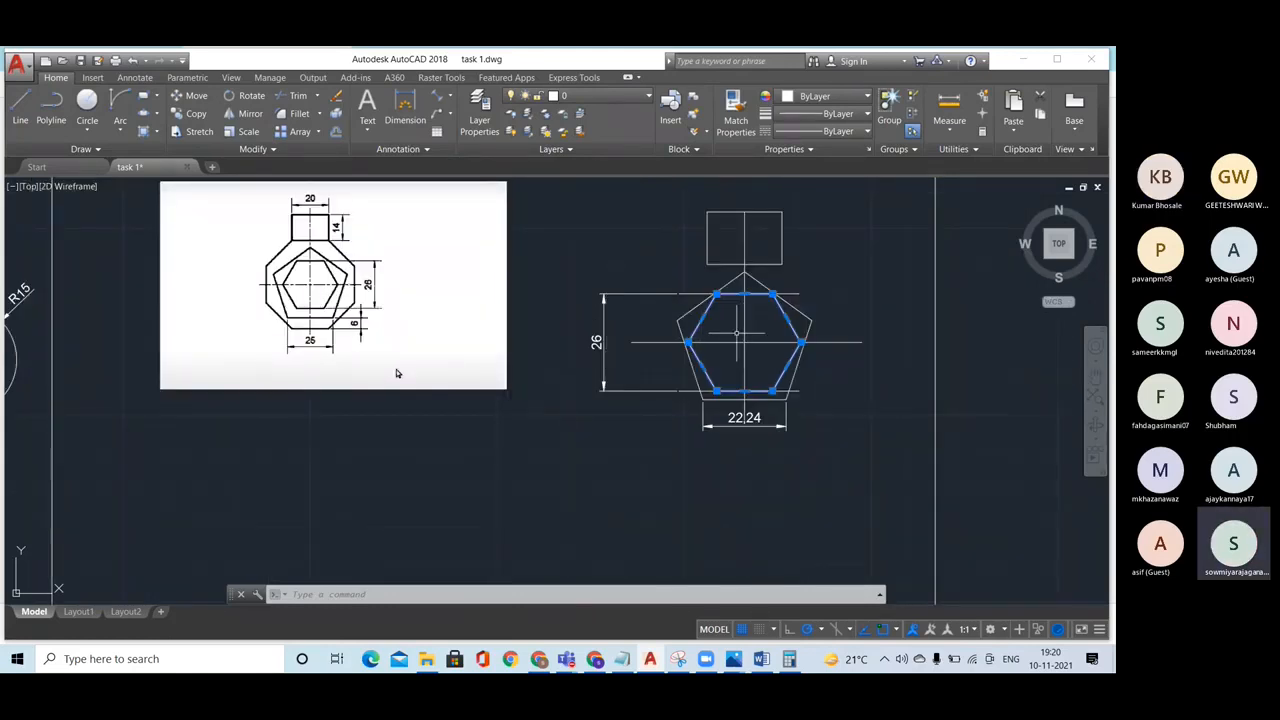
scroll(750, 325, "up", 2)
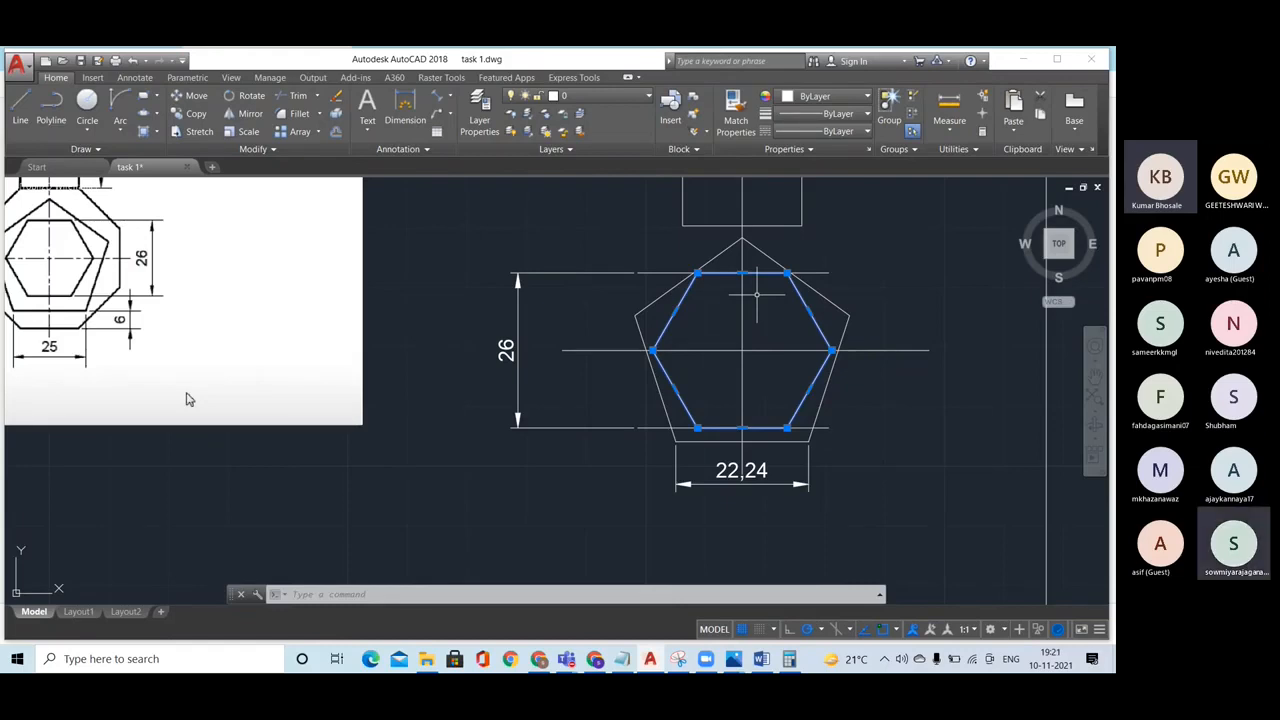
scroll(760, 296, "down", 2)
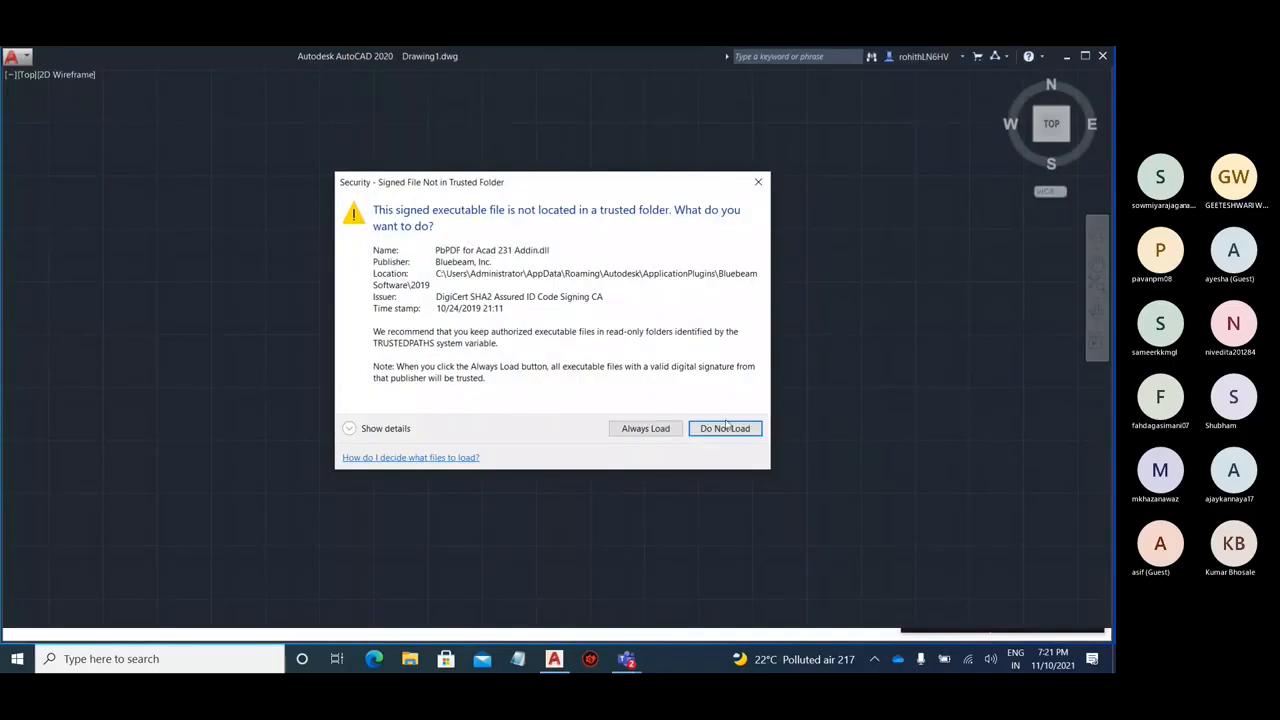
- Decline loading the Bluebeam add-in and switch Drawing1 to the 2D drafting workspace
left_click(727, 427)
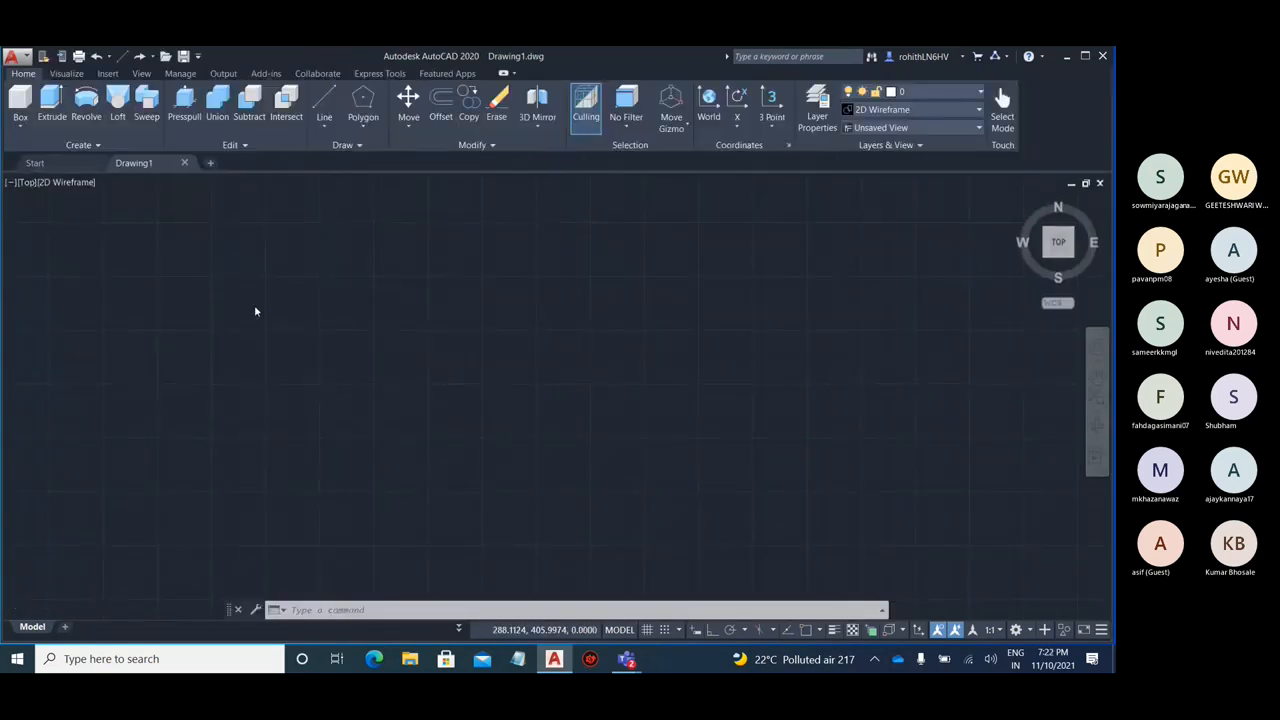
left_click(1087, 537)
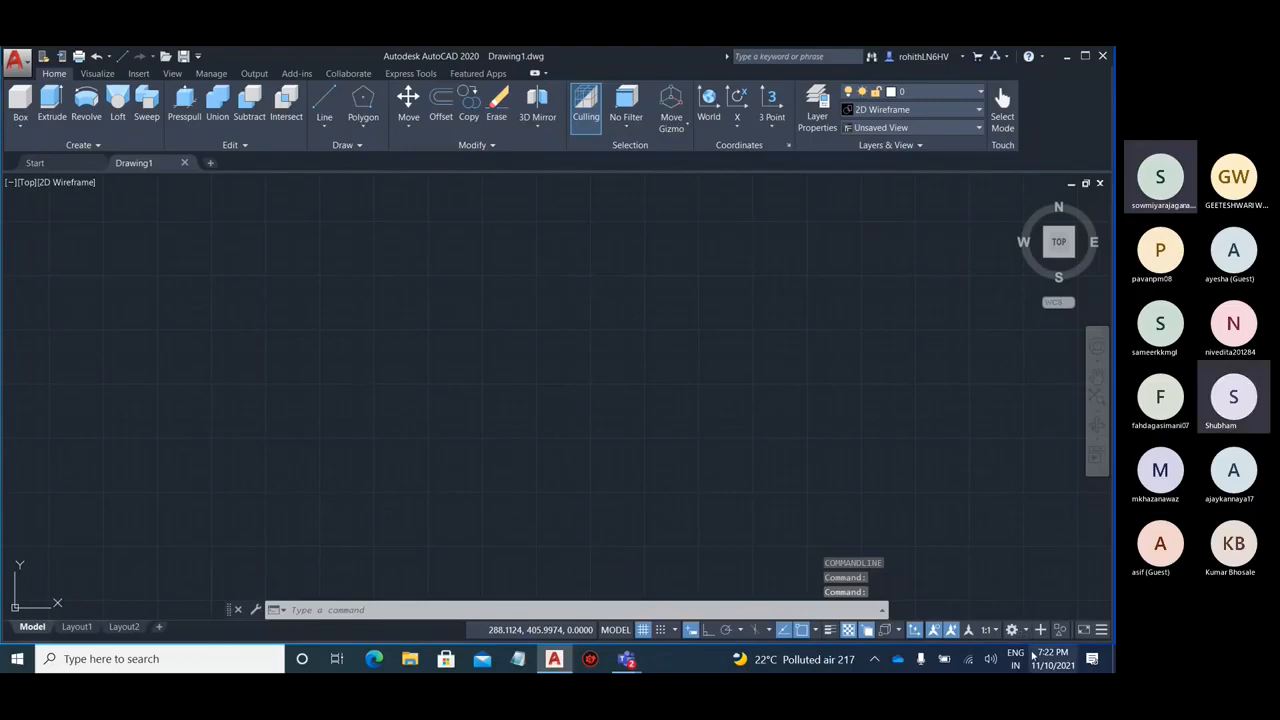
left_click(1013, 630)
left_click(948, 535)
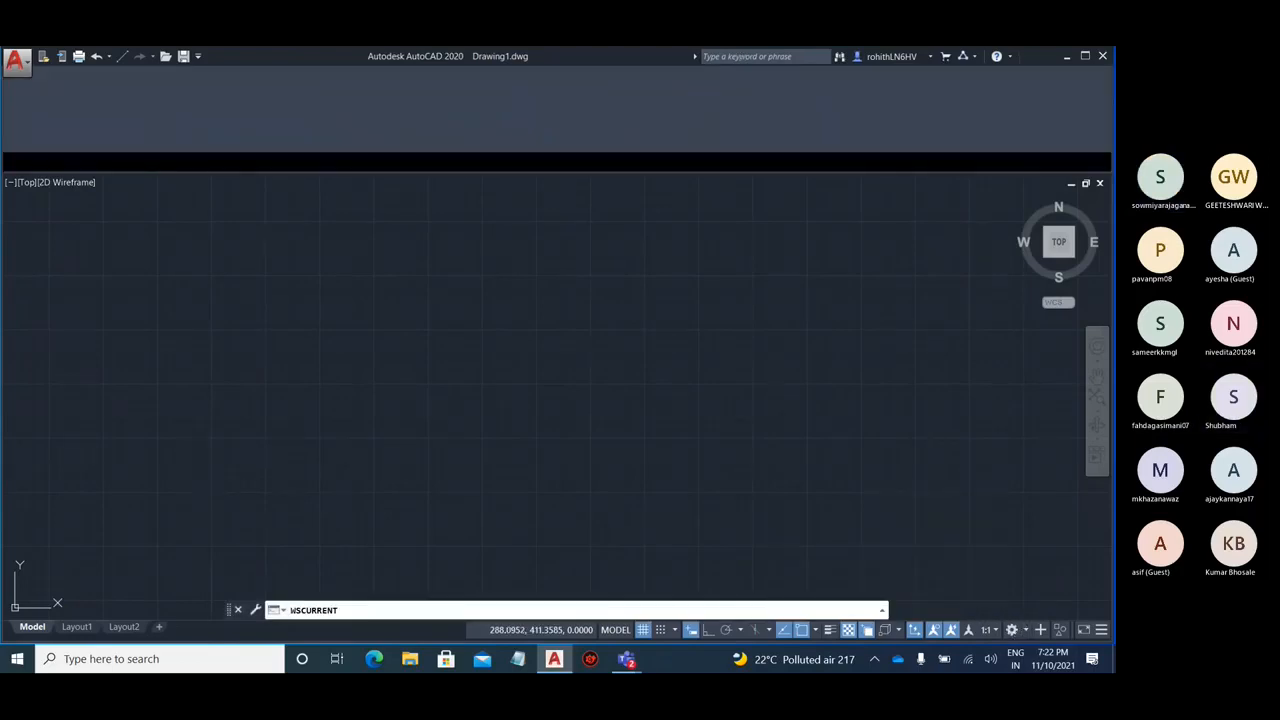
- Attach the reference image Cad2 near the drawing origin, accepting the default scale factor of 1
scroll(374, 406, "up", 4)
scroll(190, 452, "up", 2)
middle_click_drag(131, 474, 307, 377)
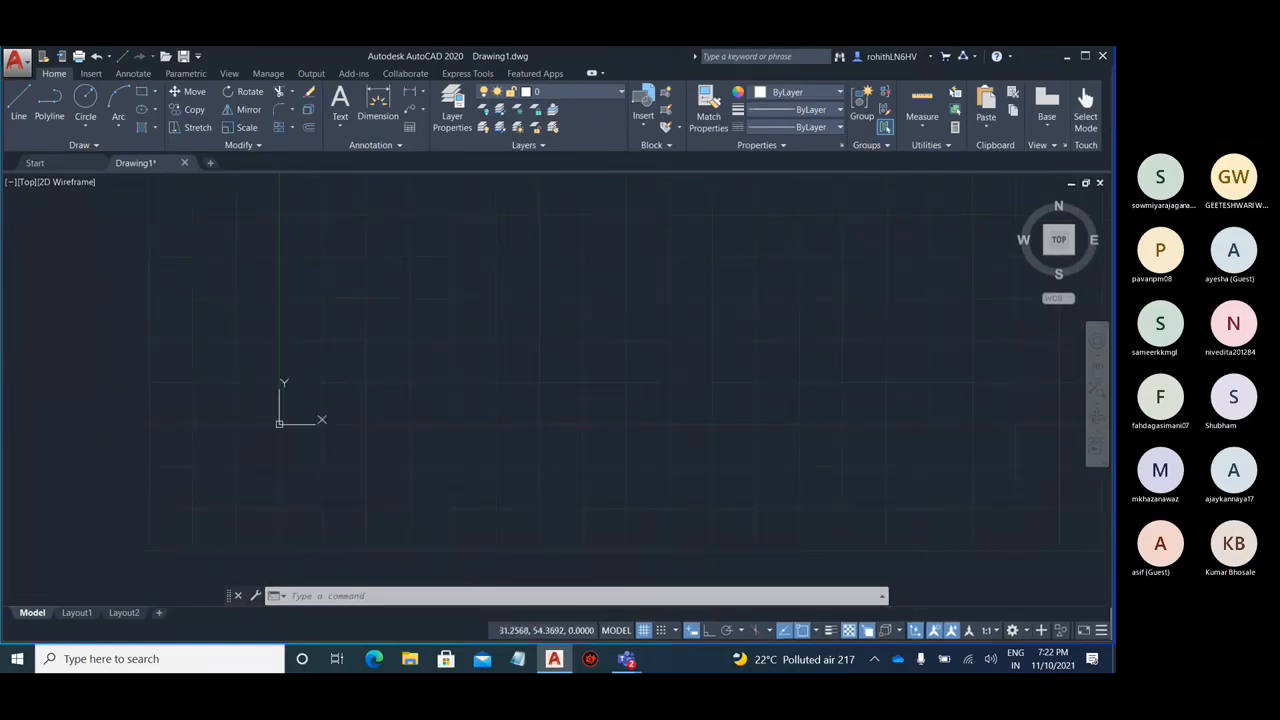
scroll(286, 416, "up", 7)
left_click(91, 74)
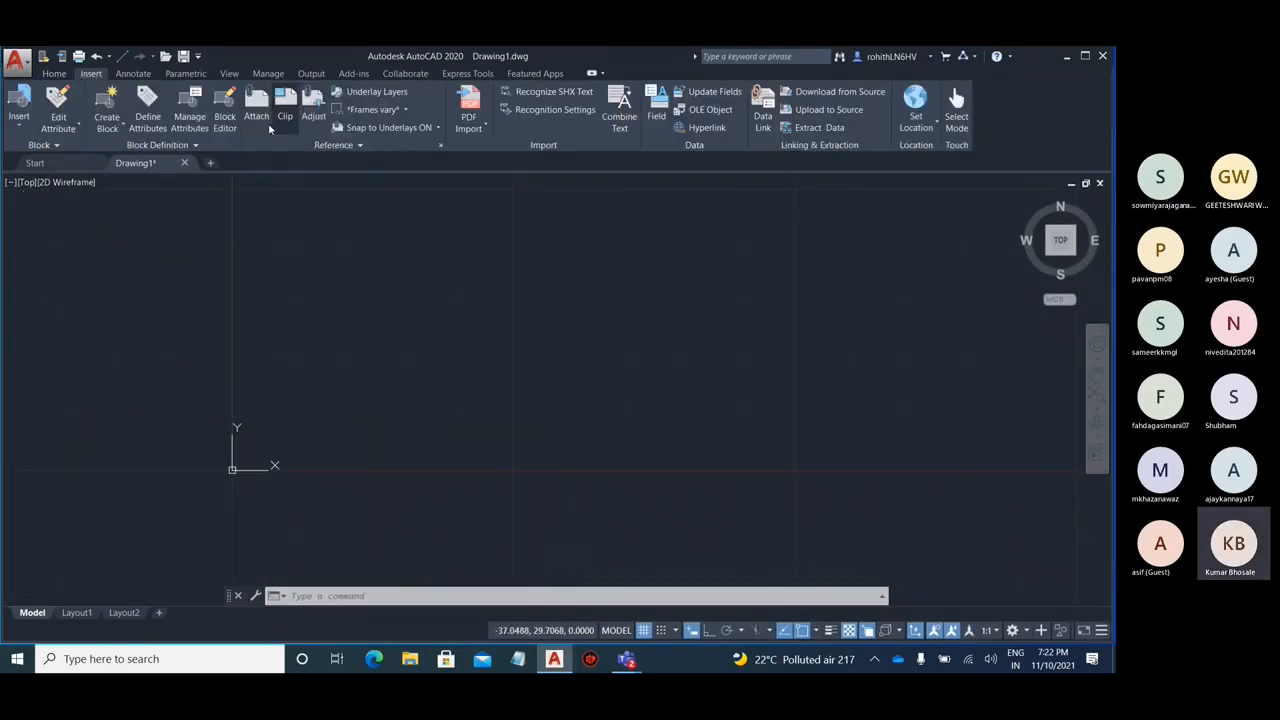
left_click(262, 126)
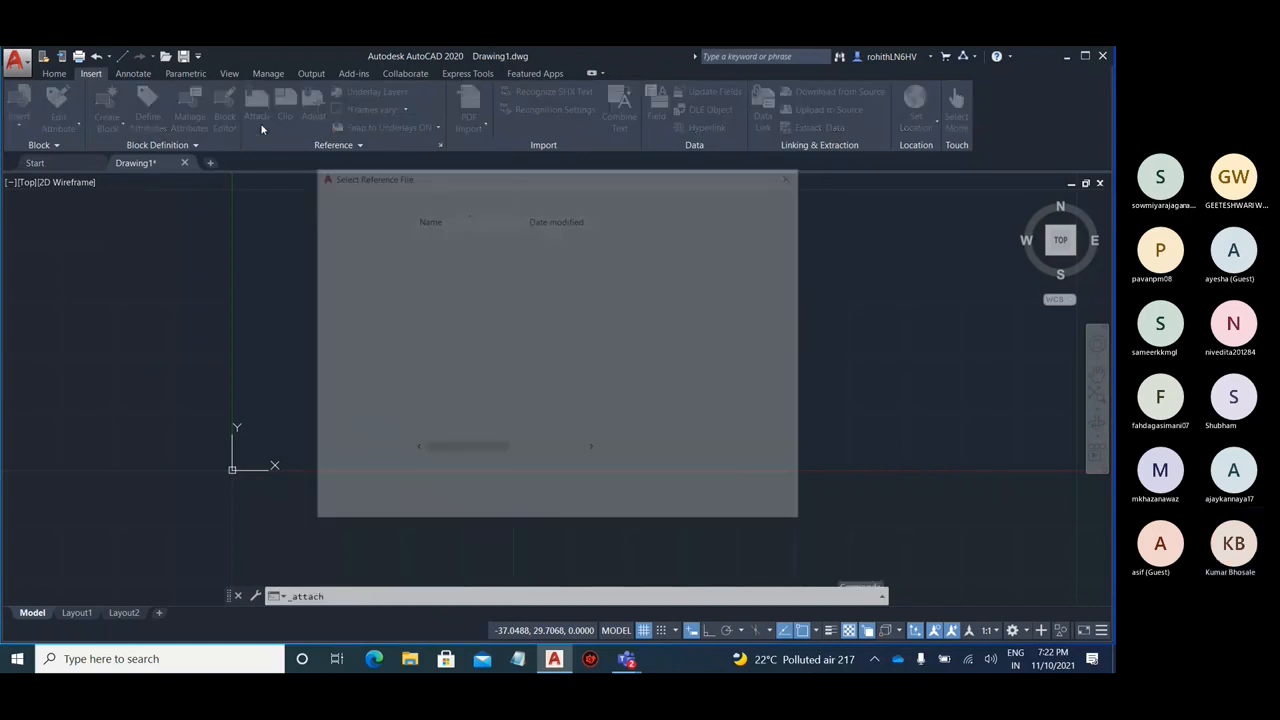
left_click(493, 303)
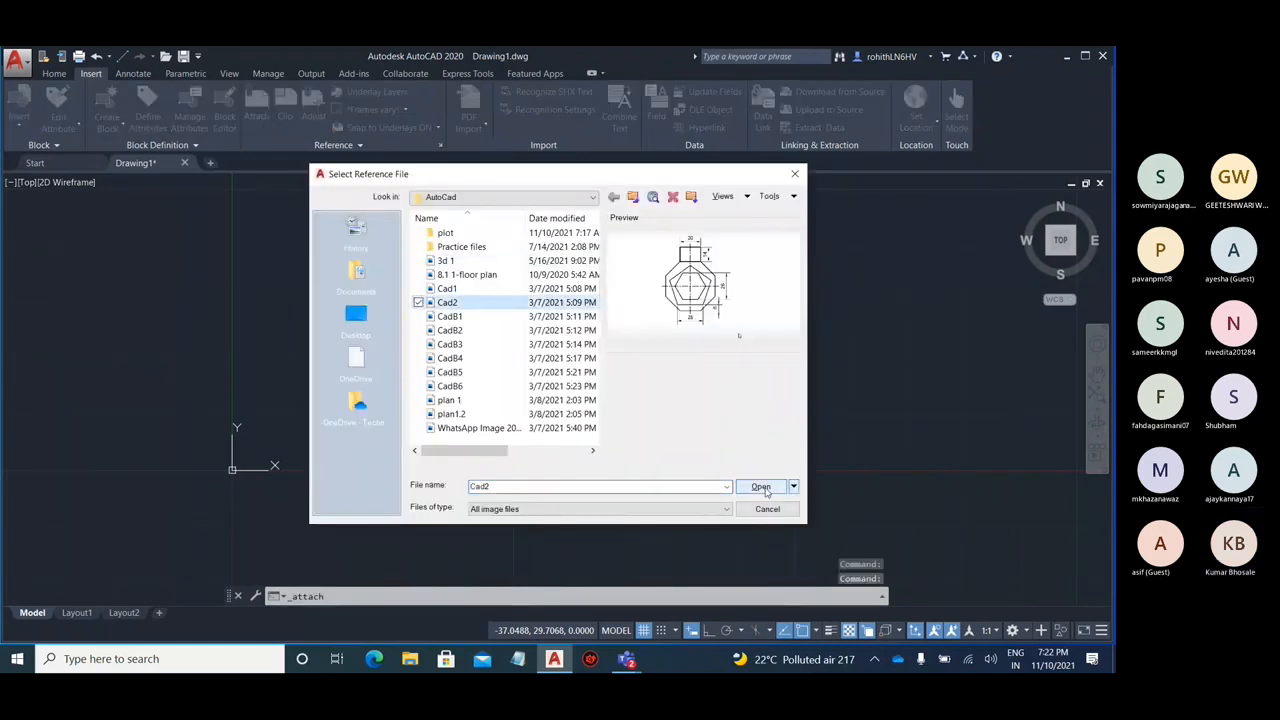
left_click(760, 486)
left_click(570, 456)
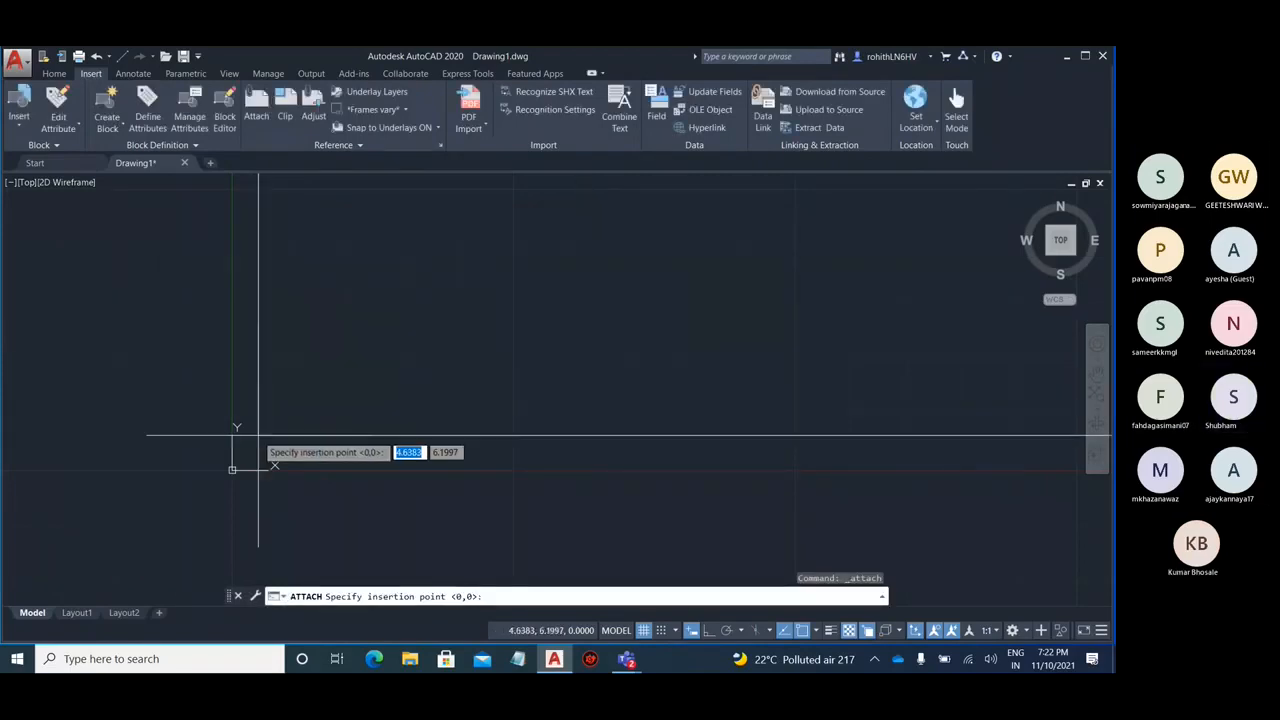
left_click(233, 466)
key("Return")
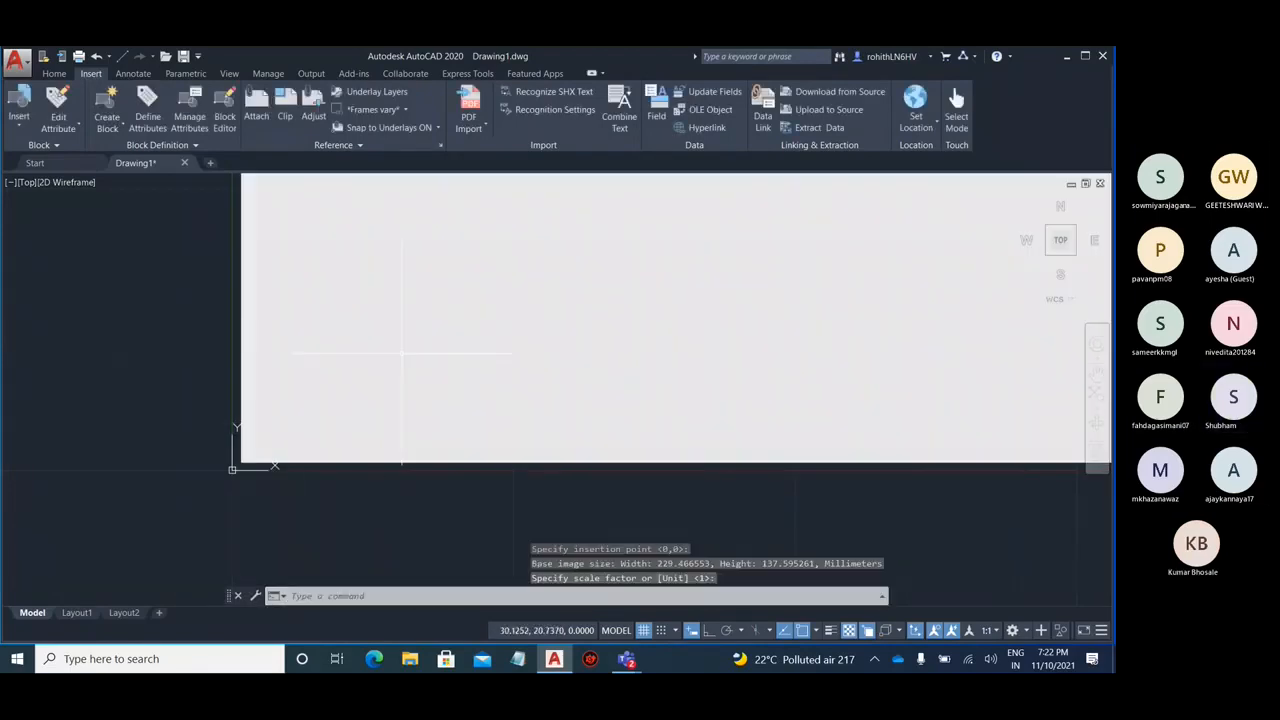
- Resize the attached Cad2 image by stretching its upper-right corner, keeping its lower-left corner near the origin
scroll(207, 403, "down", 5)
left_click(538, 311)
left_click(411, 225)
left_click(461, 250)
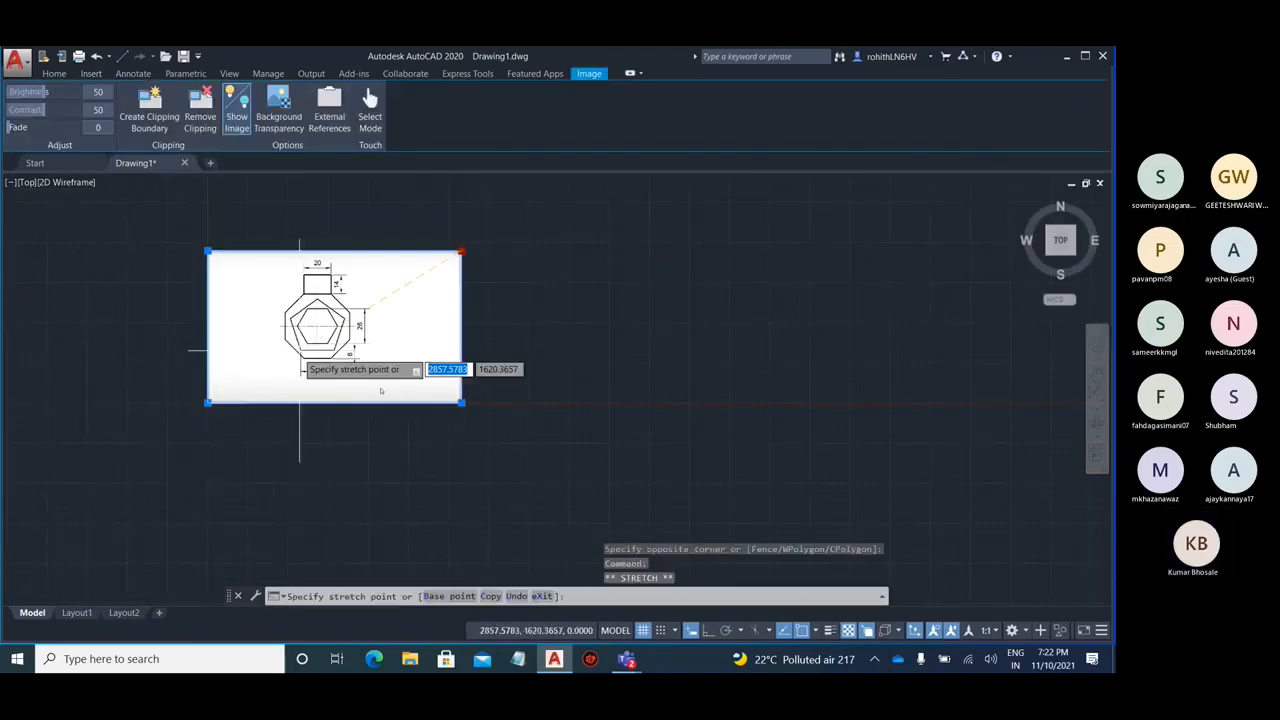
scroll(192, 423, "down", 3)
scroll(226, 380, "up", 3)
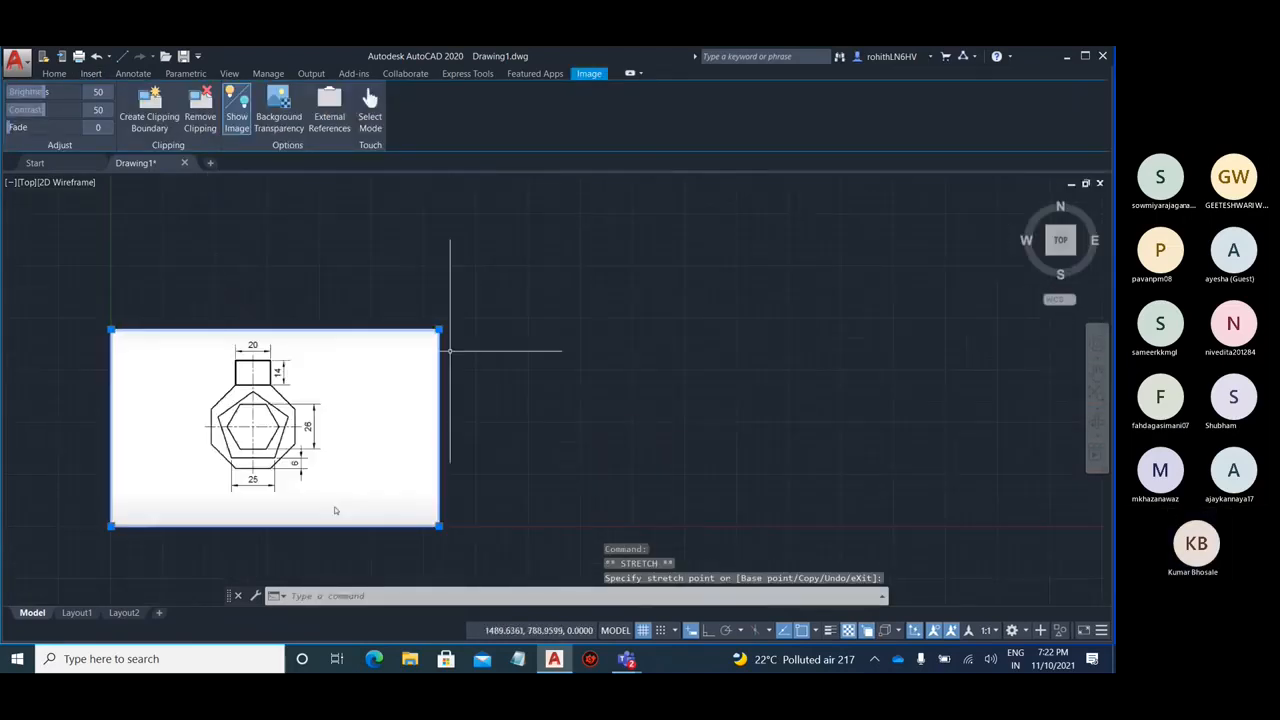
left_click(322, 402)
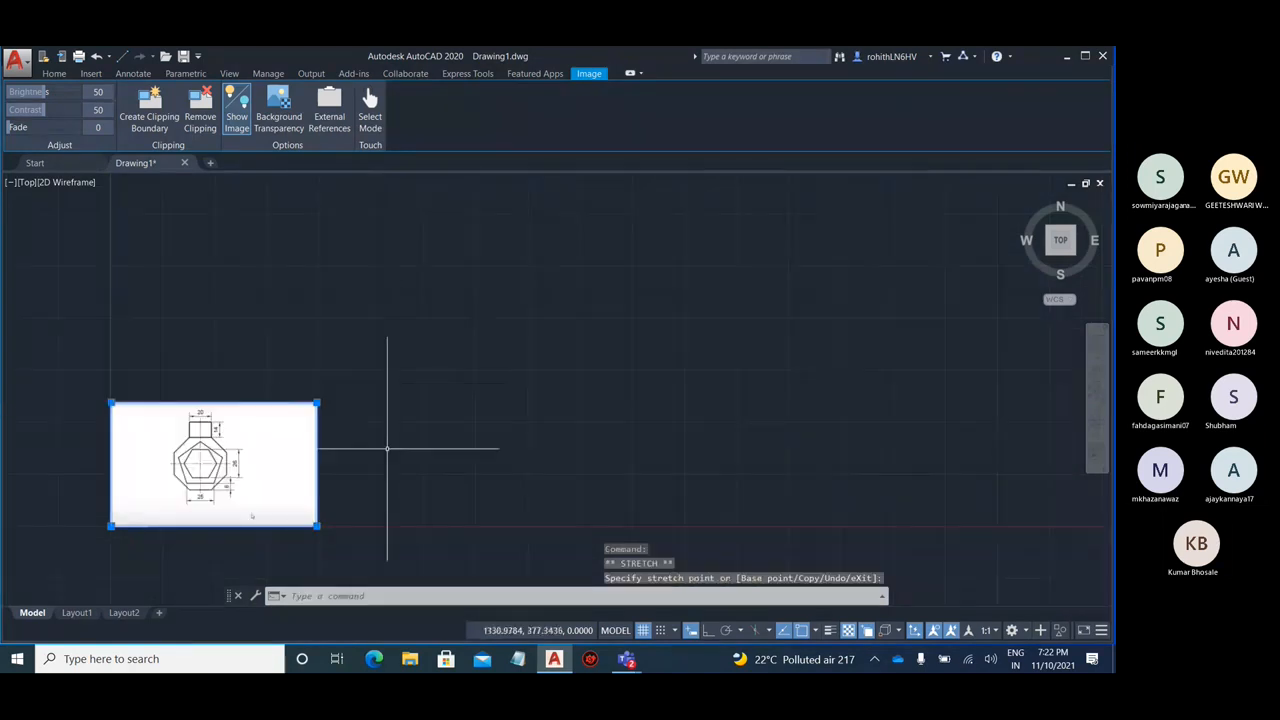
middle_click_drag(375, 458, 486, 369)
scroll(335, 355, "up", 4)
scroll(541, 341, "down", 2)
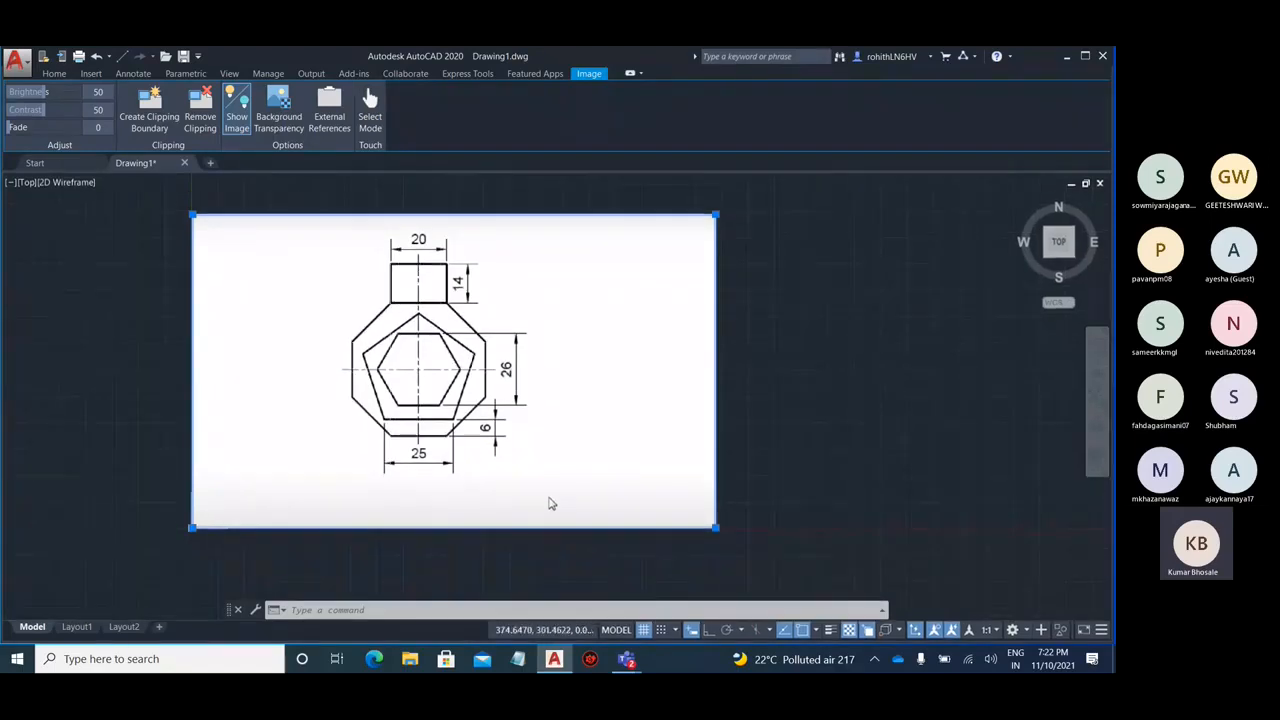
- In File Explorer, open the image Cad2 from D:\BIM\BIM Trainer\Trainer Files\AutoCad to view it in full
left_click(1066, 56)
double_click(30, 142)
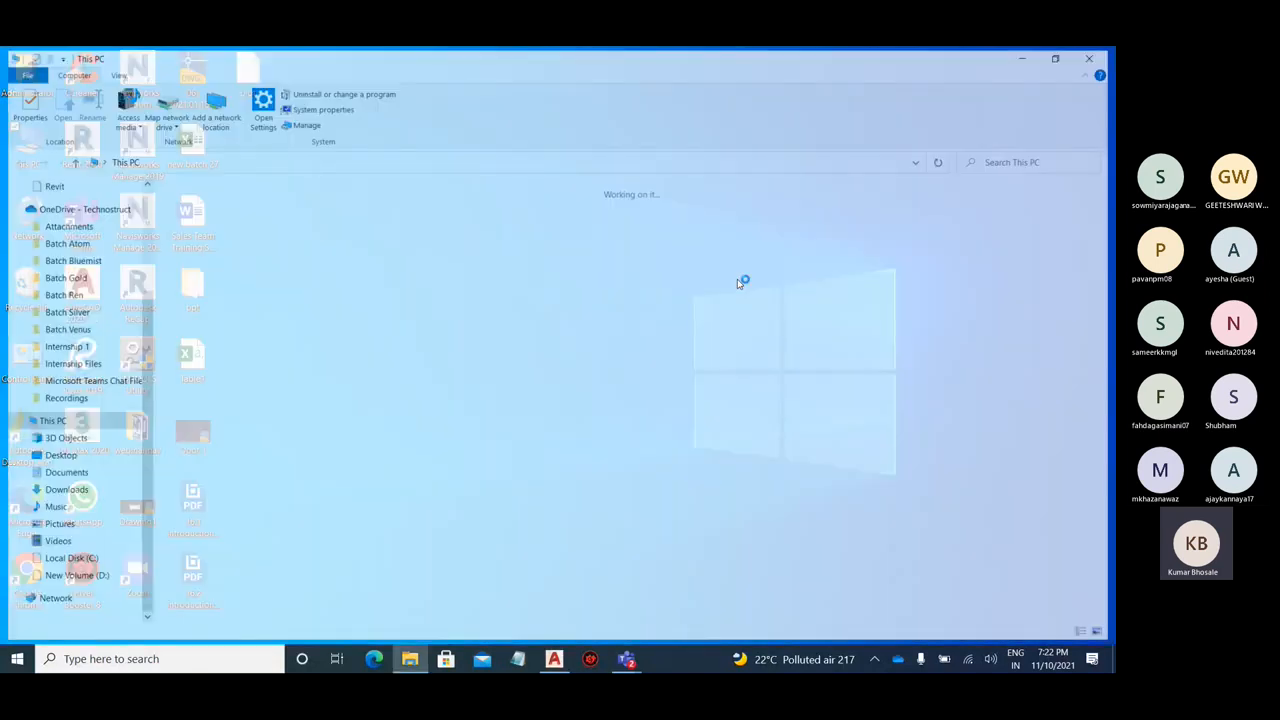
double_click(380, 318)
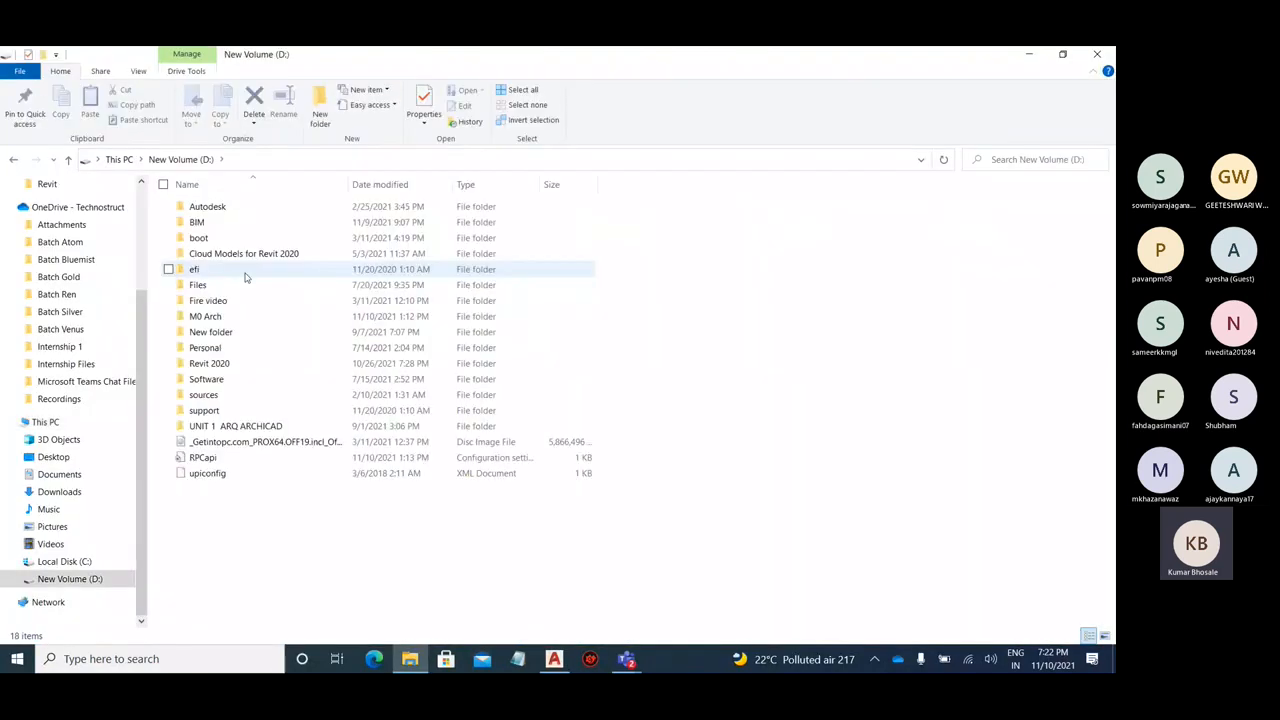
double_click(255, 222)
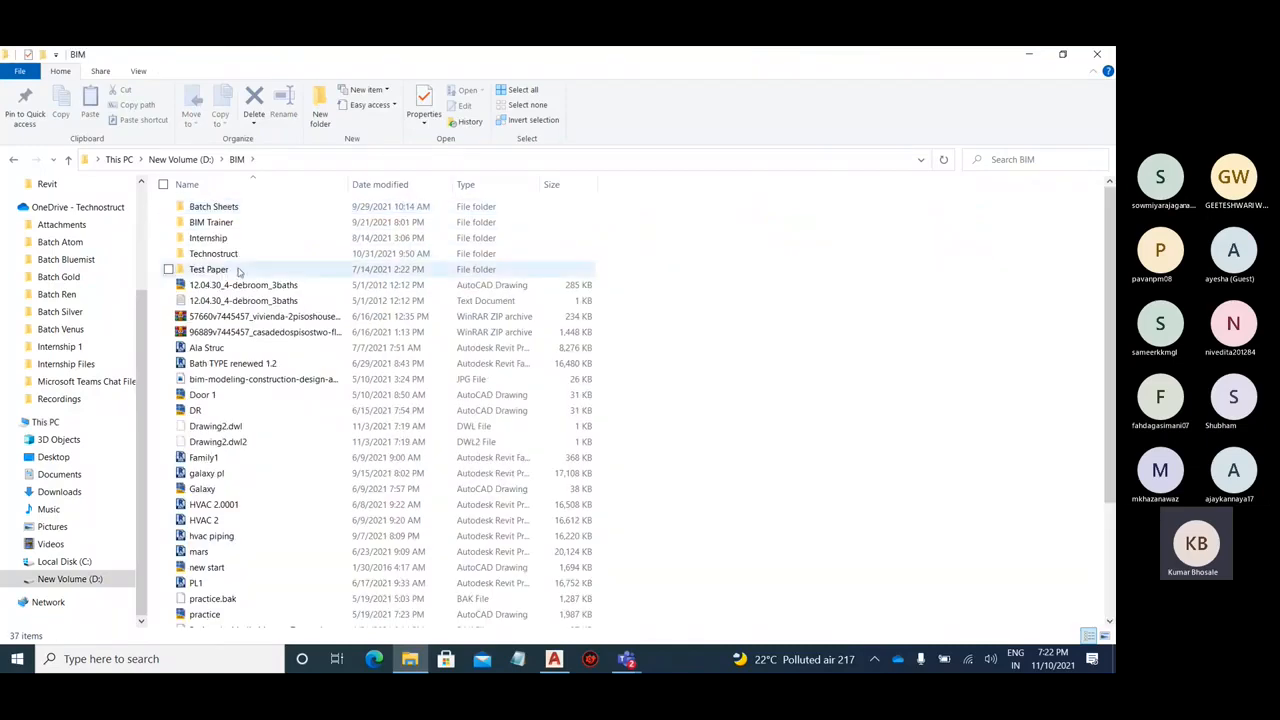
double_click(236, 222)
double_click(243, 254)
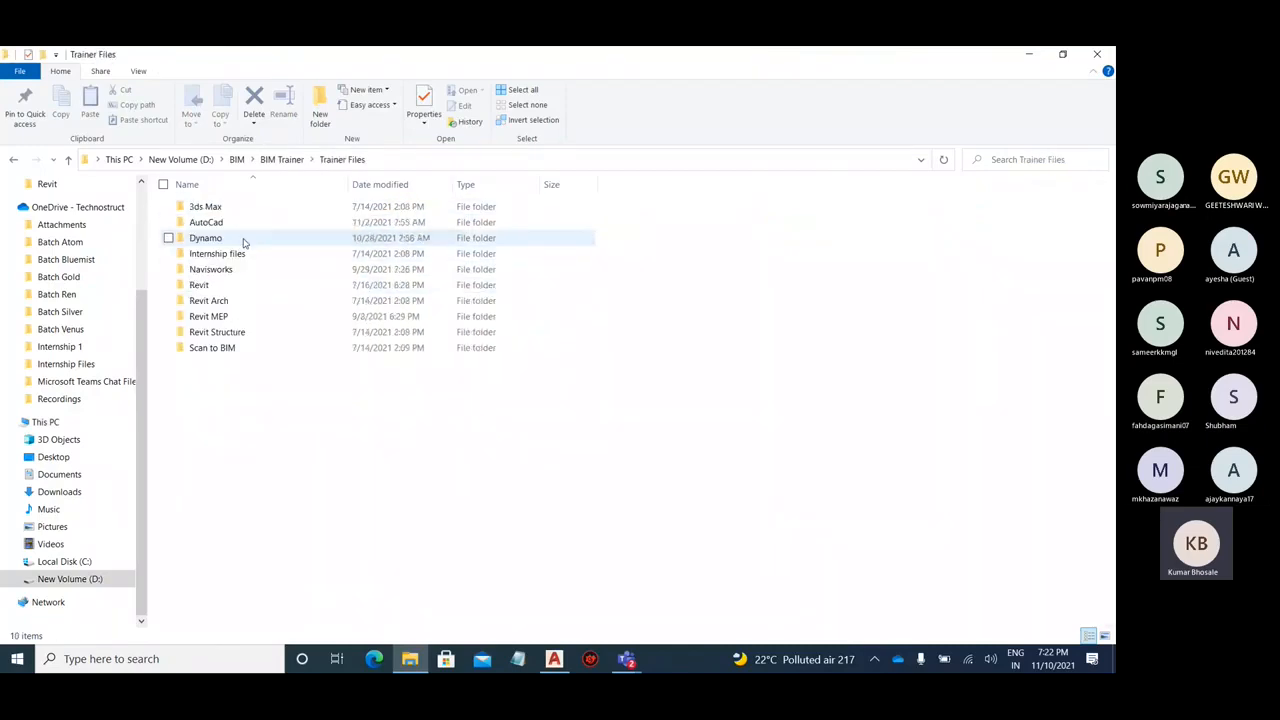
double_click(249, 222)
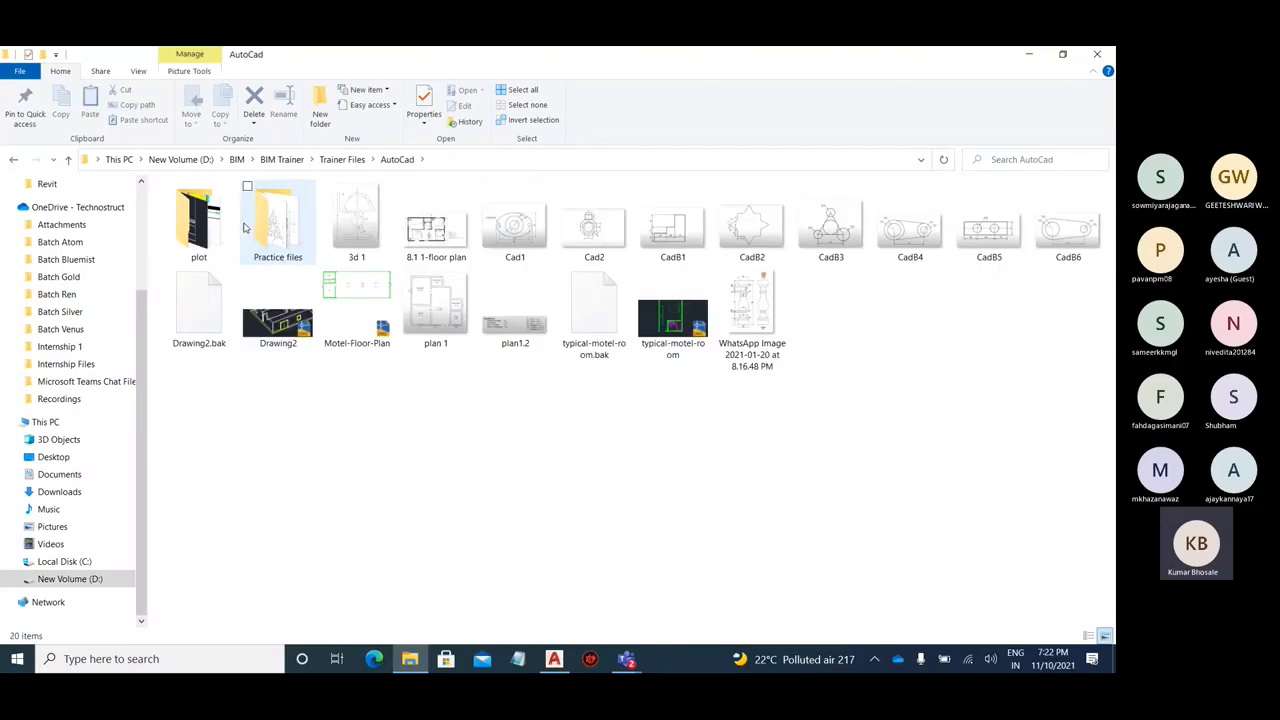
double_click(577, 242)
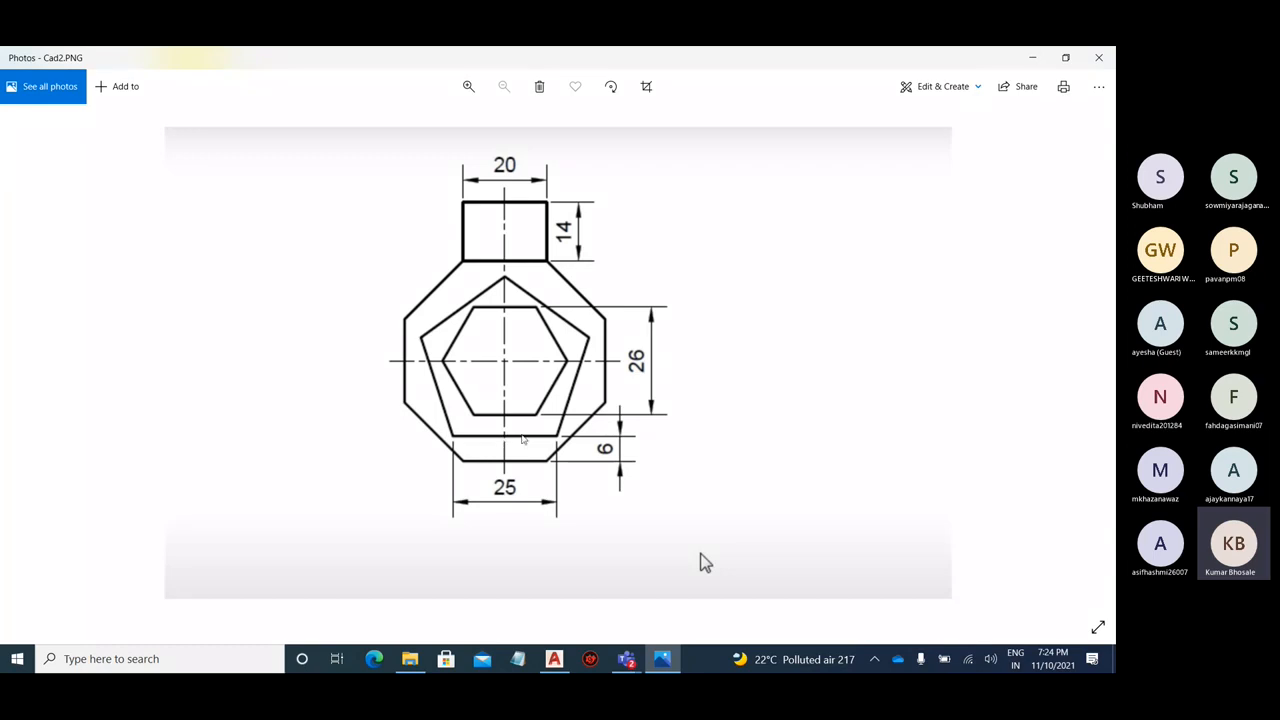
- Return to AutoCAD and examine the shapes and dimensions in the attached reference image
left_click(1035, 58)
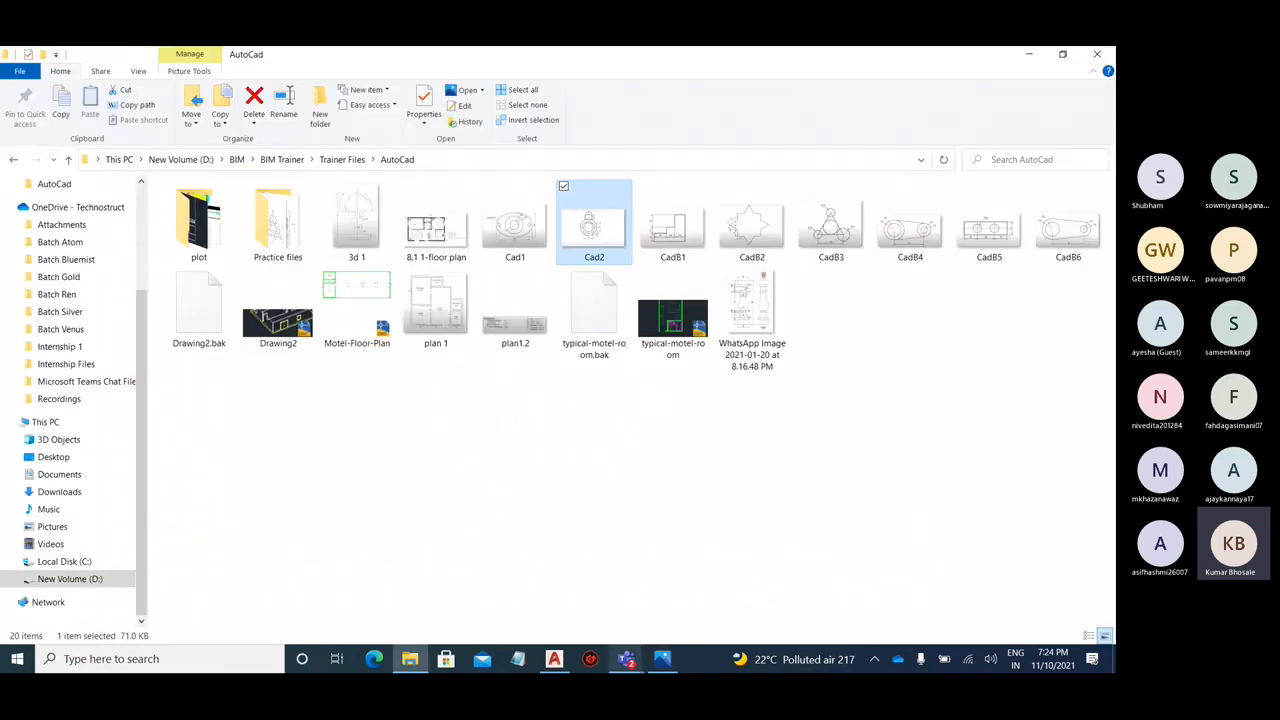
left_click(554, 658)
scroll(549, 503, "down", 2)
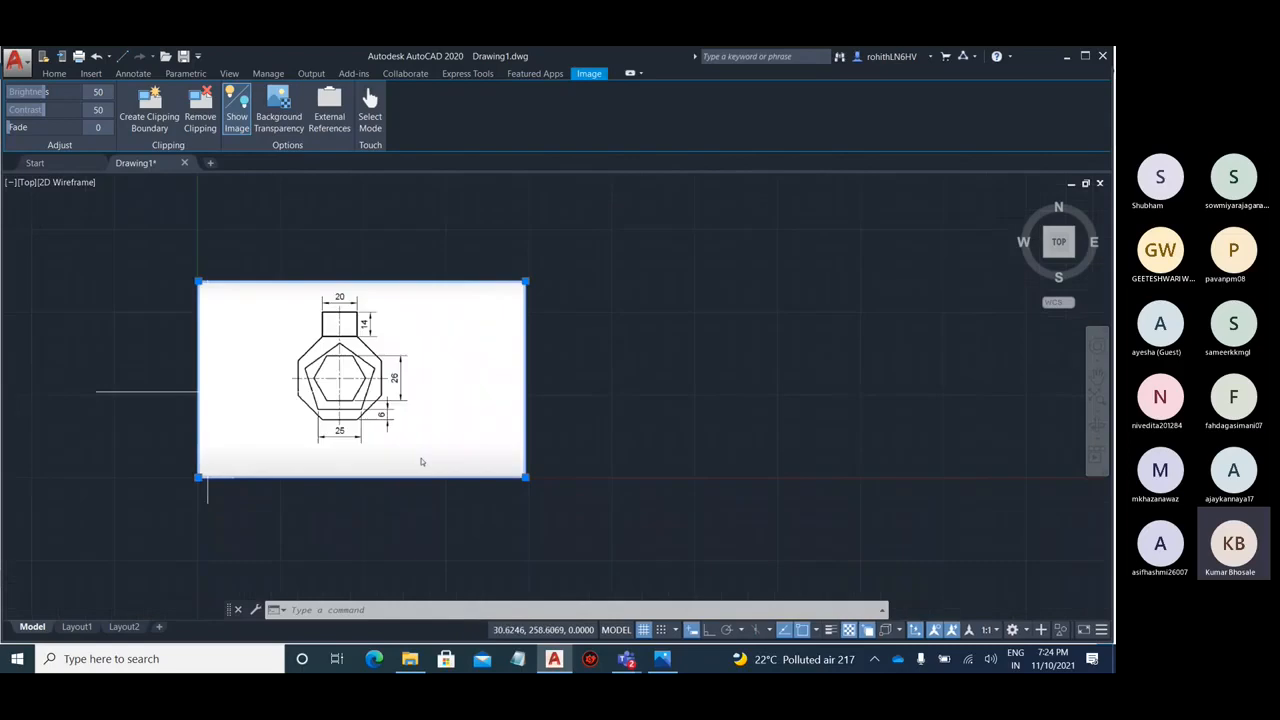
scroll(422, 460, "up", 2)
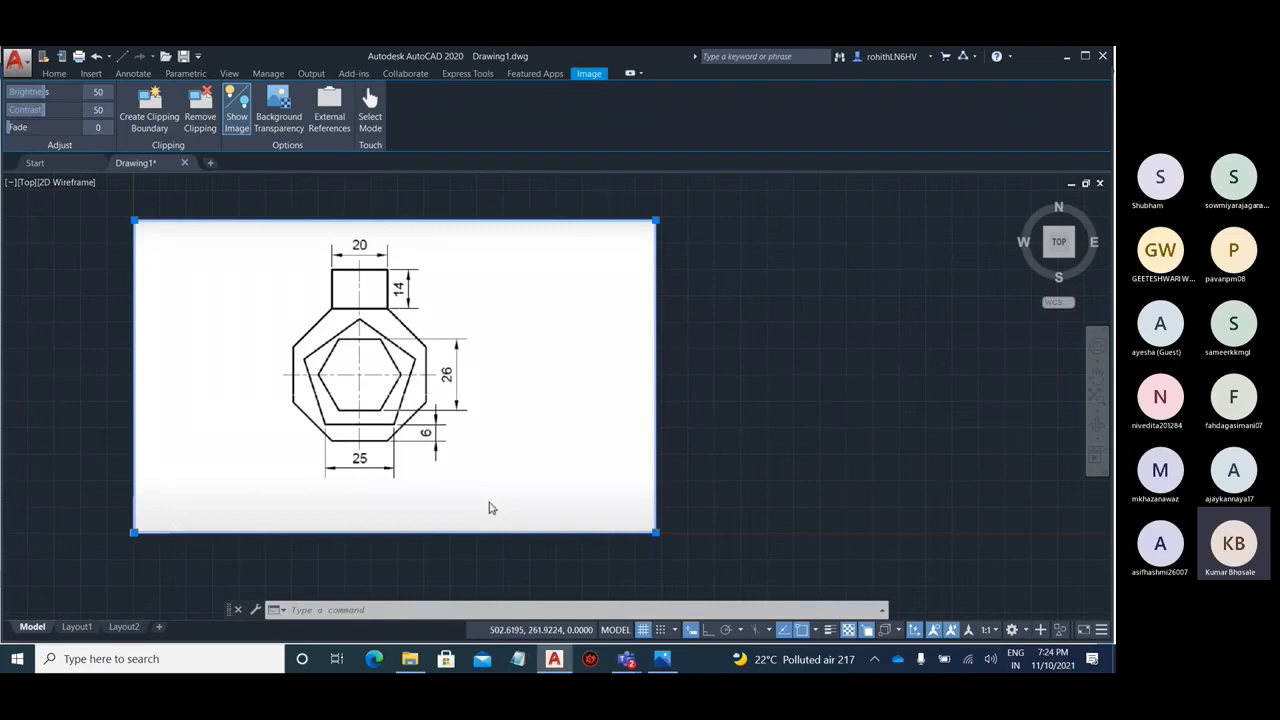
scroll(540, 550, "up", 2)
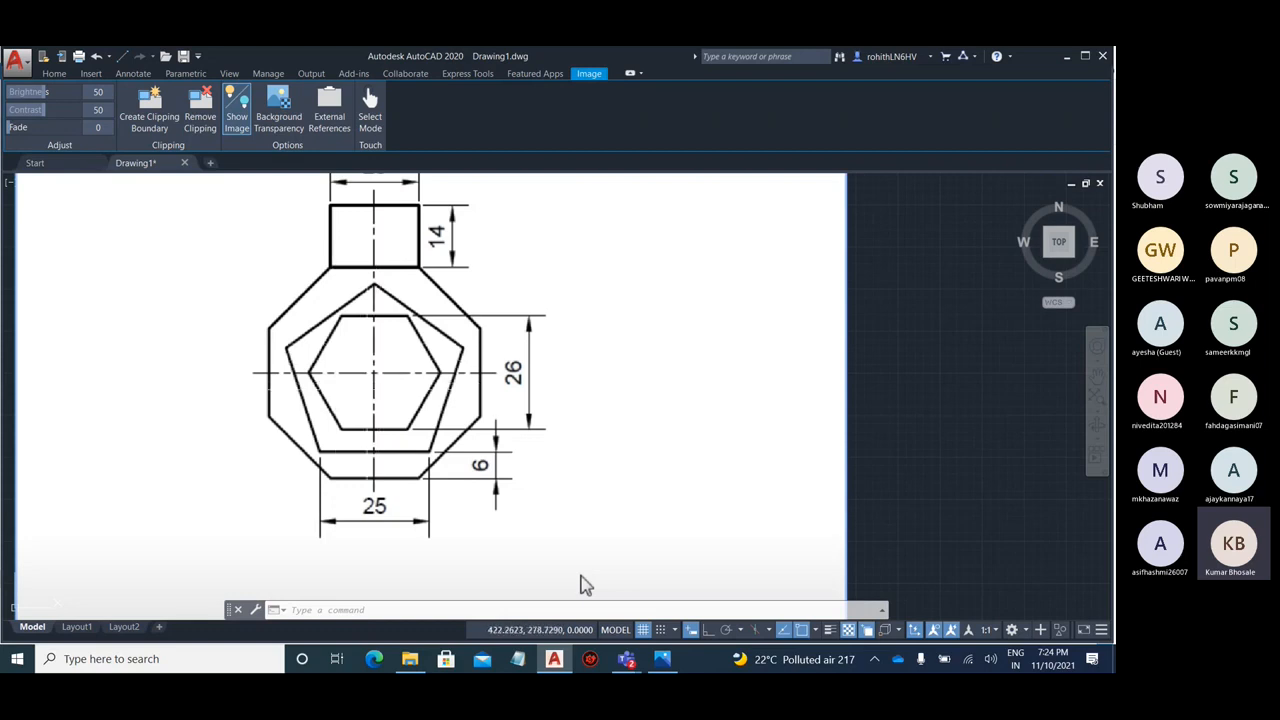
scroll(365, 372, "down", 2)
mouse_move(652, 360)
middle_mouse_down()
mouse_move(561, 383)
mouse_move(571, 412)
middle_mouse_up()
scroll(509, 400, "up", 2)
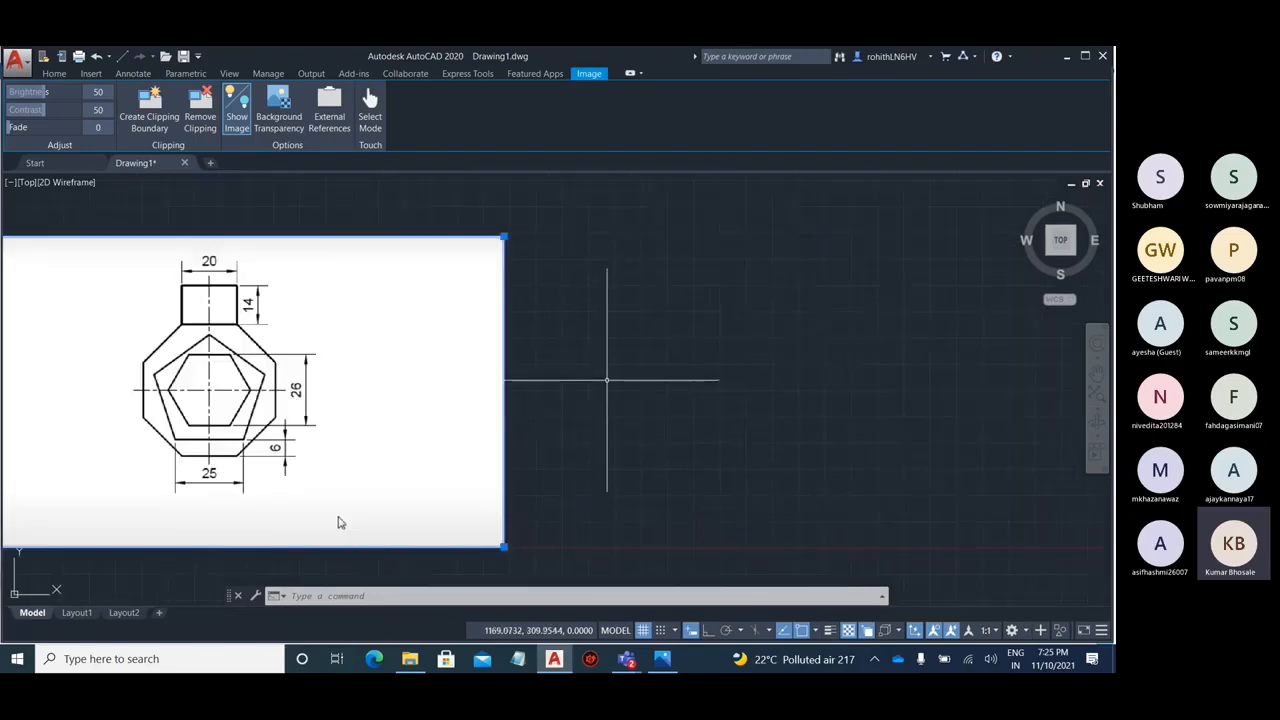
mouse_move(657, 357)
middle_mouse_down()
mouse_move(803, 344)
mouse_move(751, 363)
middle_mouse_up()
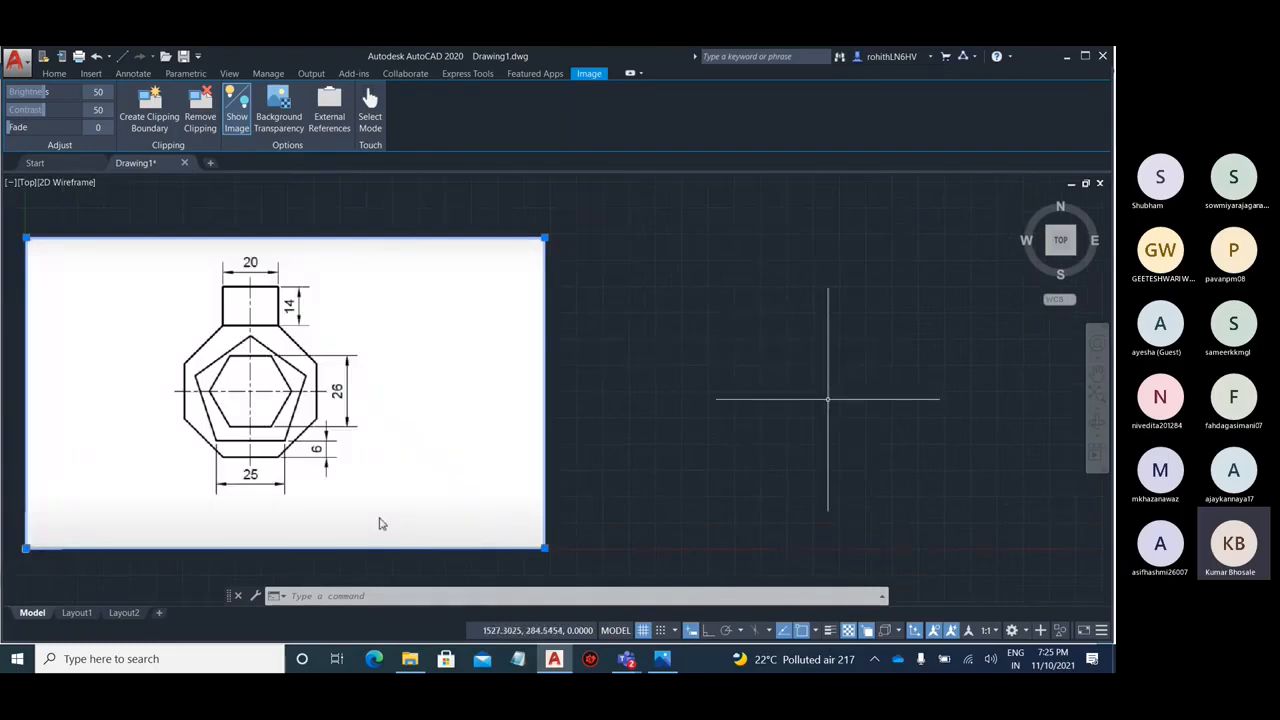
- Draw a rectangle 20 wide and 14 high in the empty area beside the reference image
type("re")
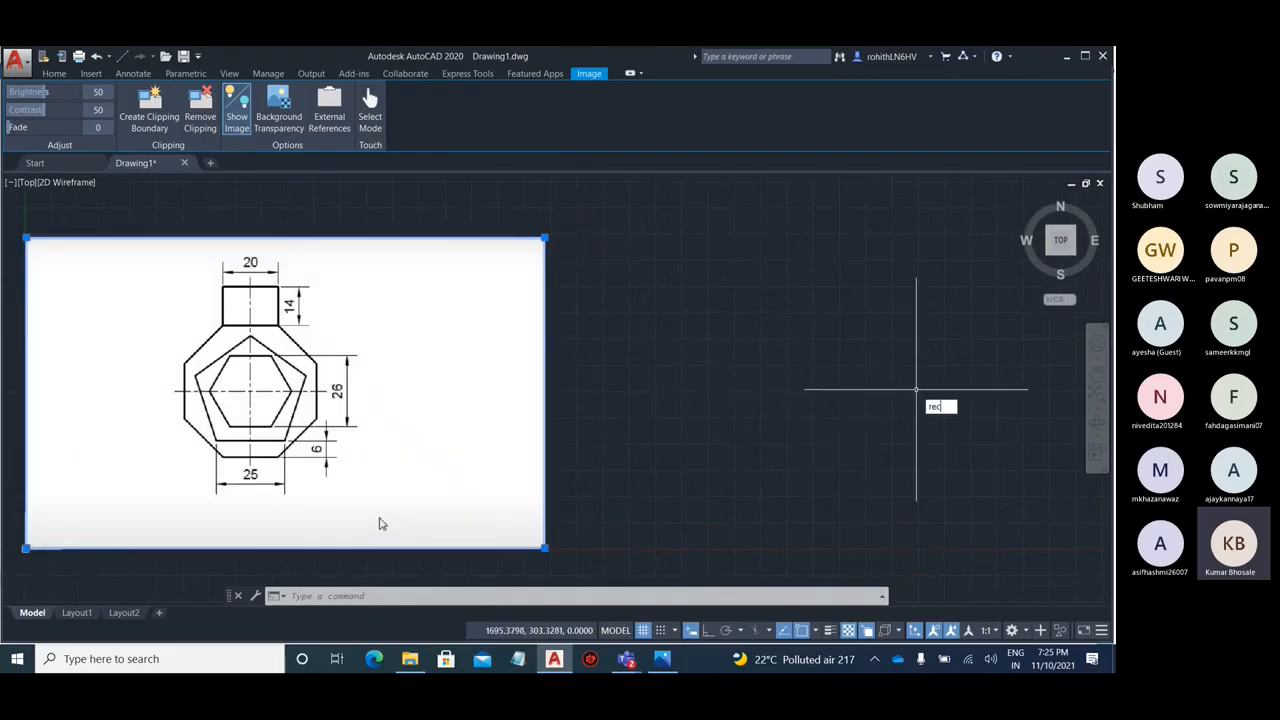
type("c")
key("Return")
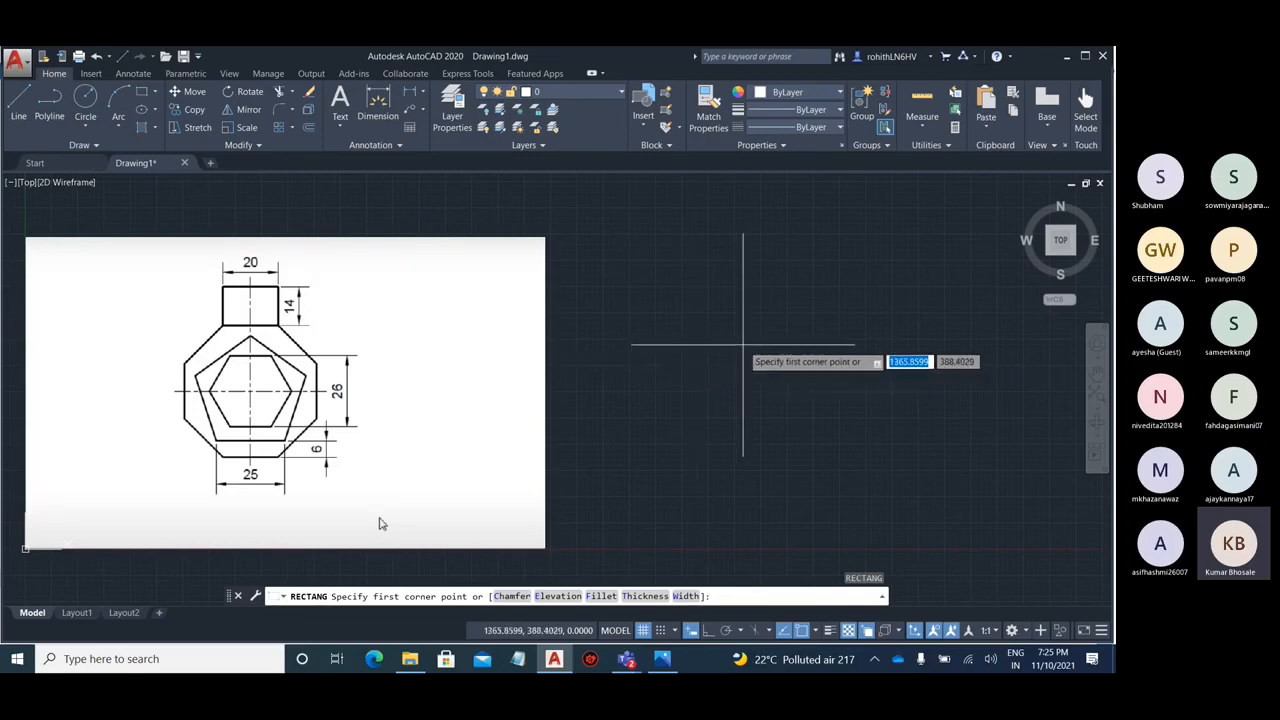
left_click(740, 346)
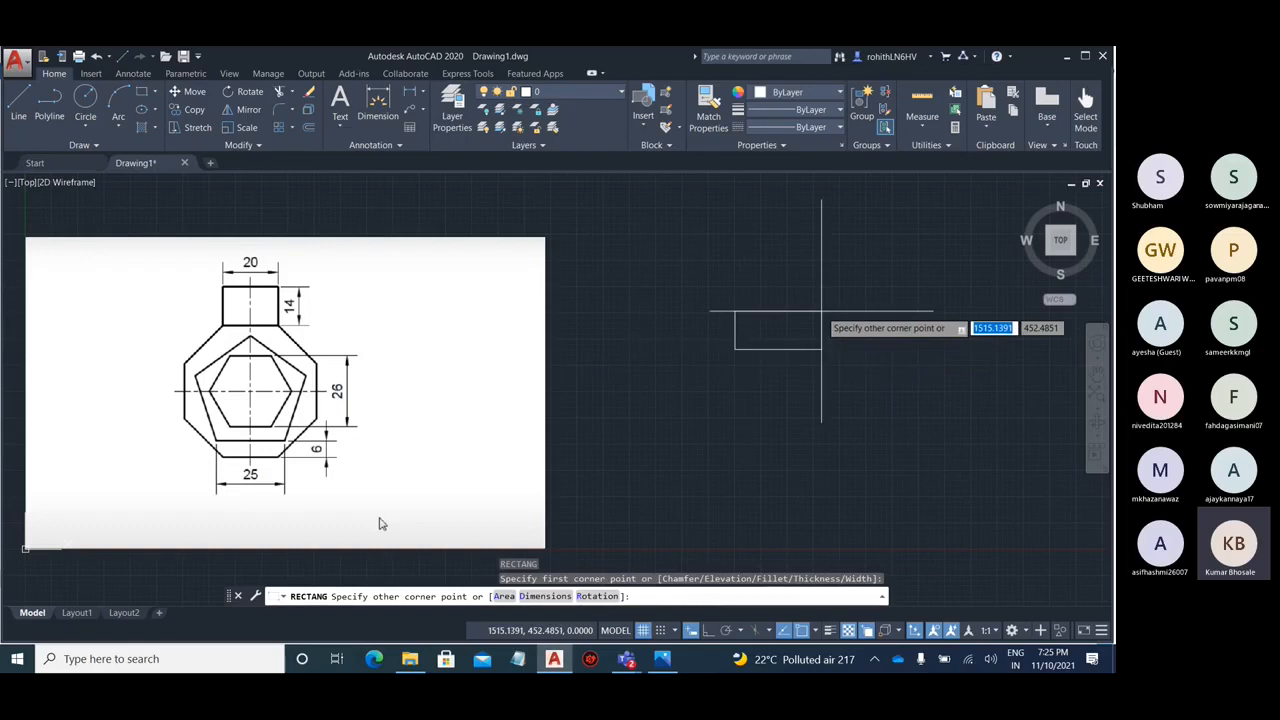
key("F8")
type("20")
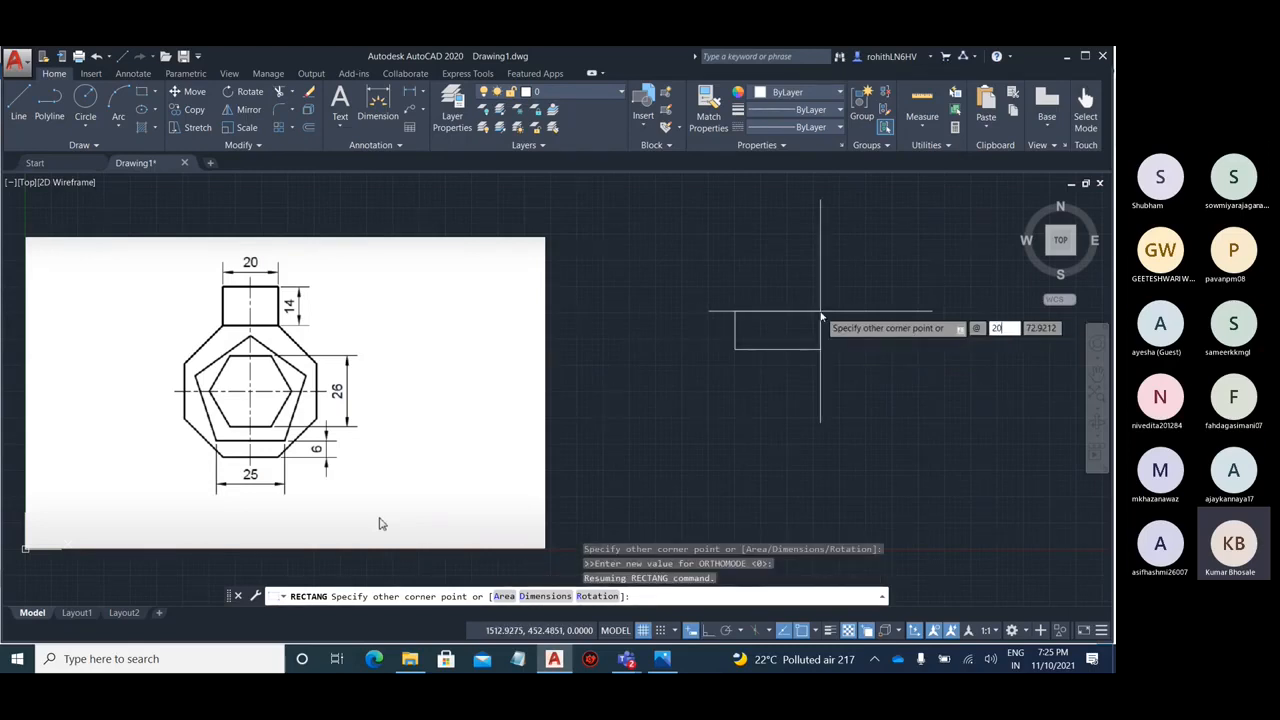
key("Tab")
type("14")
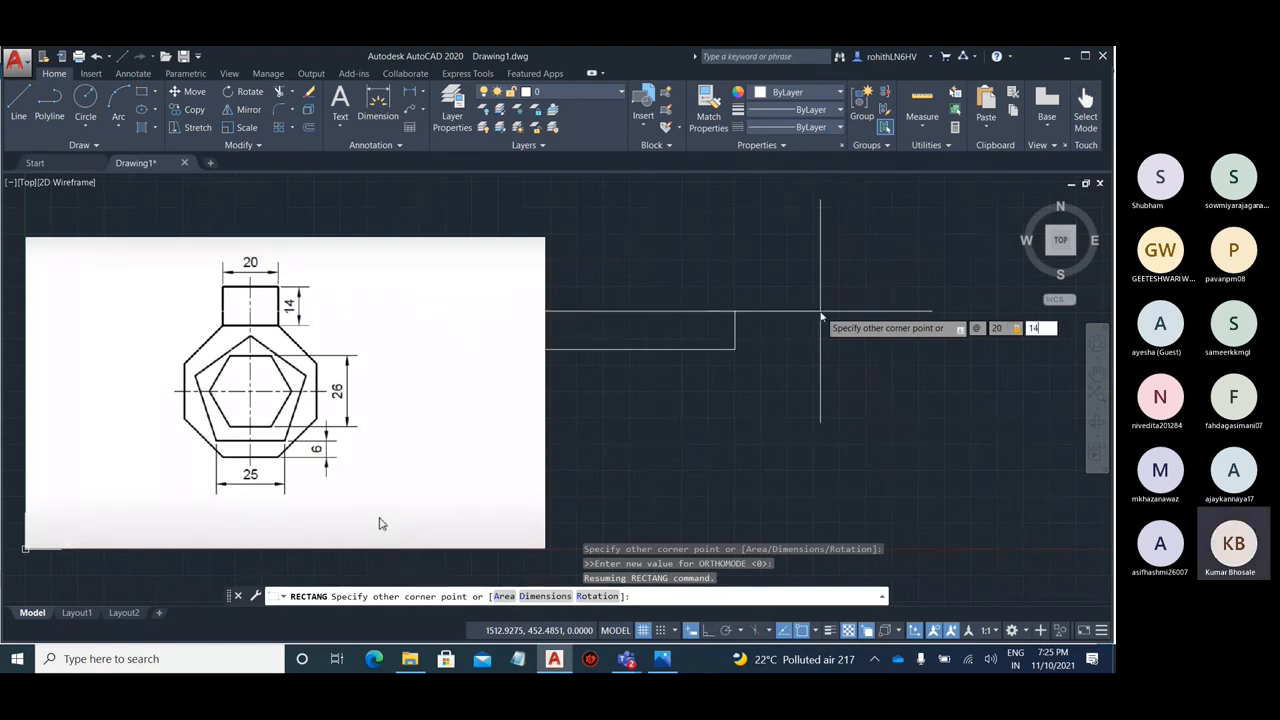
key("Return")
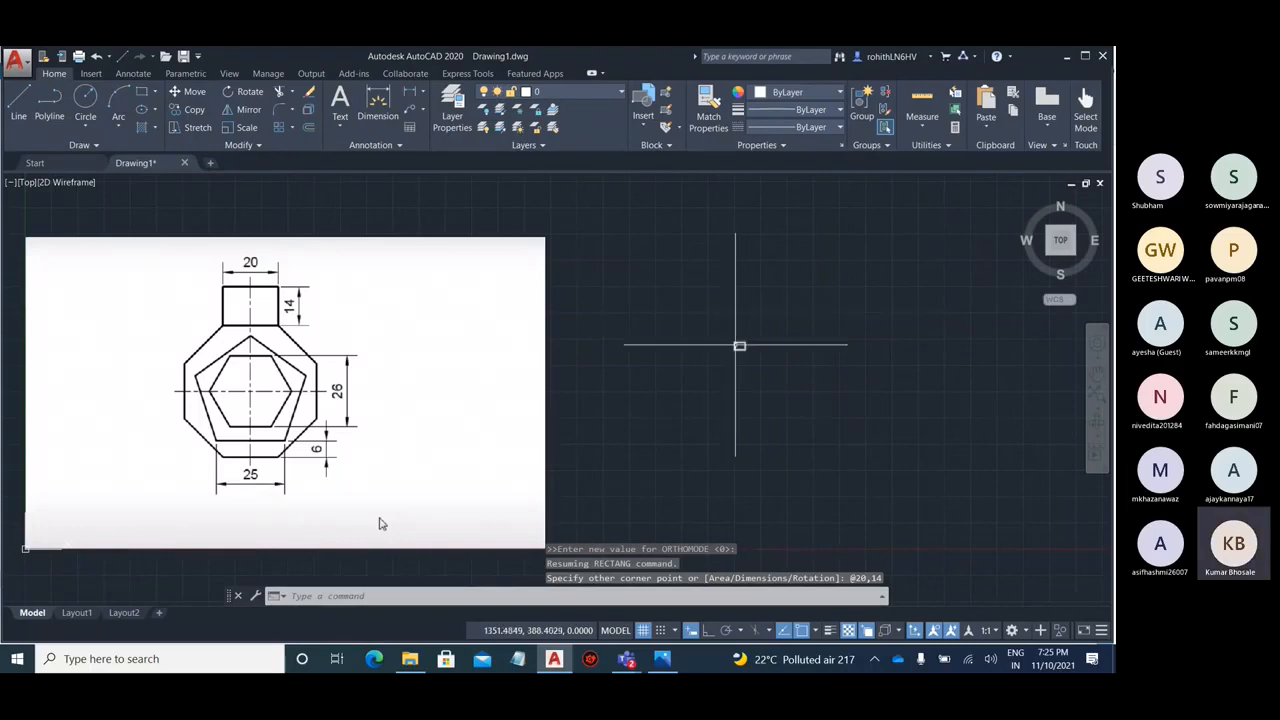
- Shrink the reference image by stretching its upper-right corner towards its lower-left corner at the origin
scroll(737, 343, "up", 2)
scroll(763, 343, "down", 4)
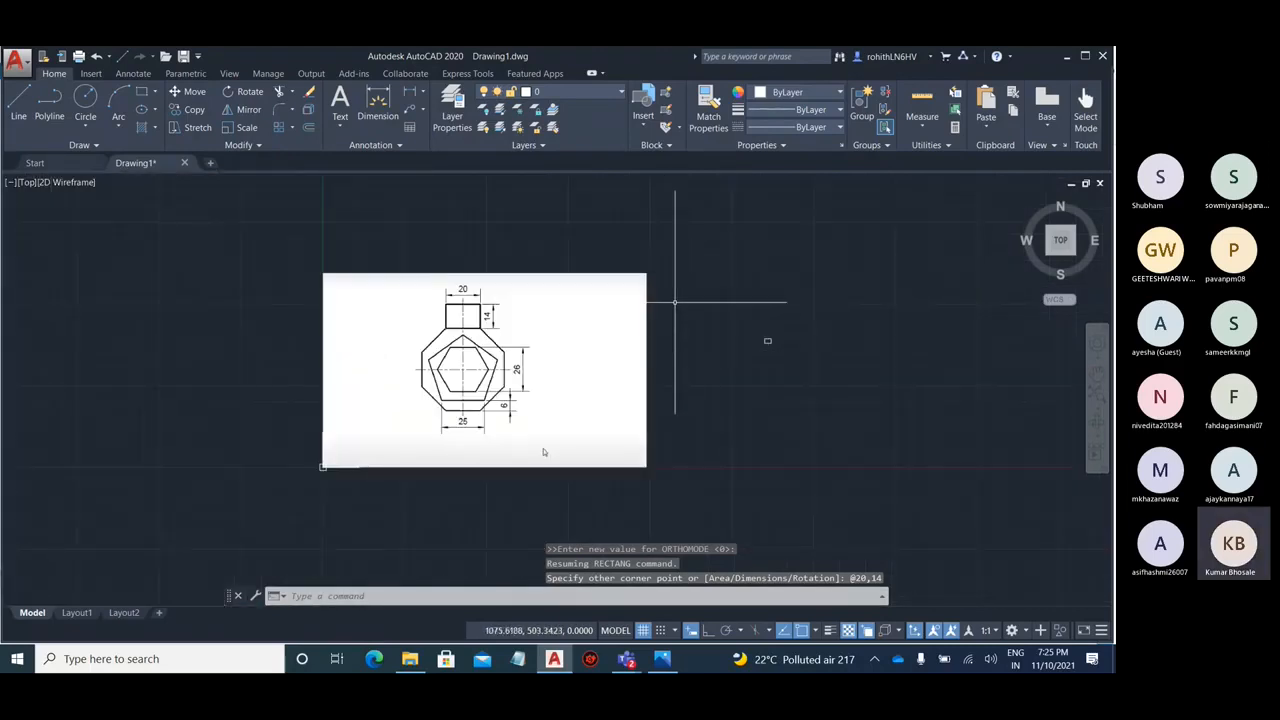
left_click(674, 300)
left_click(557, 254)
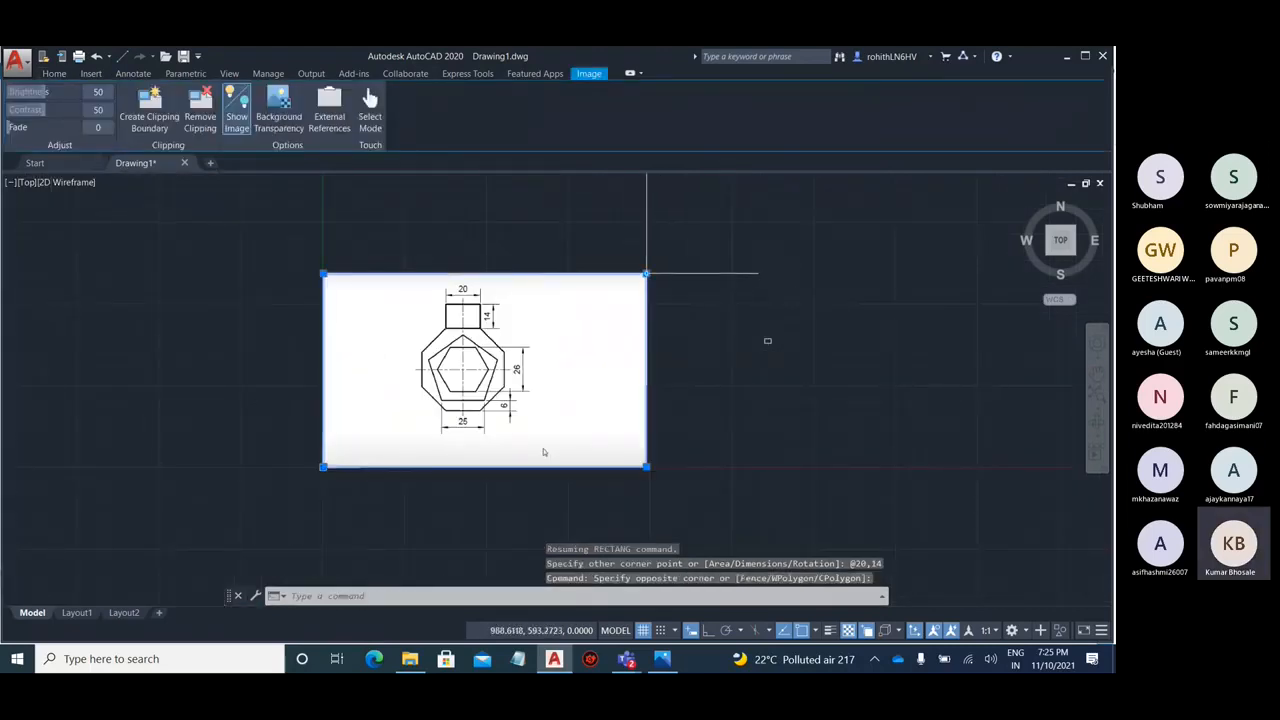
left_click(646, 273)
left_click(380, 432)
- Move the reference image from the origin to just beside the drawn rectangle, using its upper-right corner as the base point
left_click(814, 360)
left_click(729, 322)
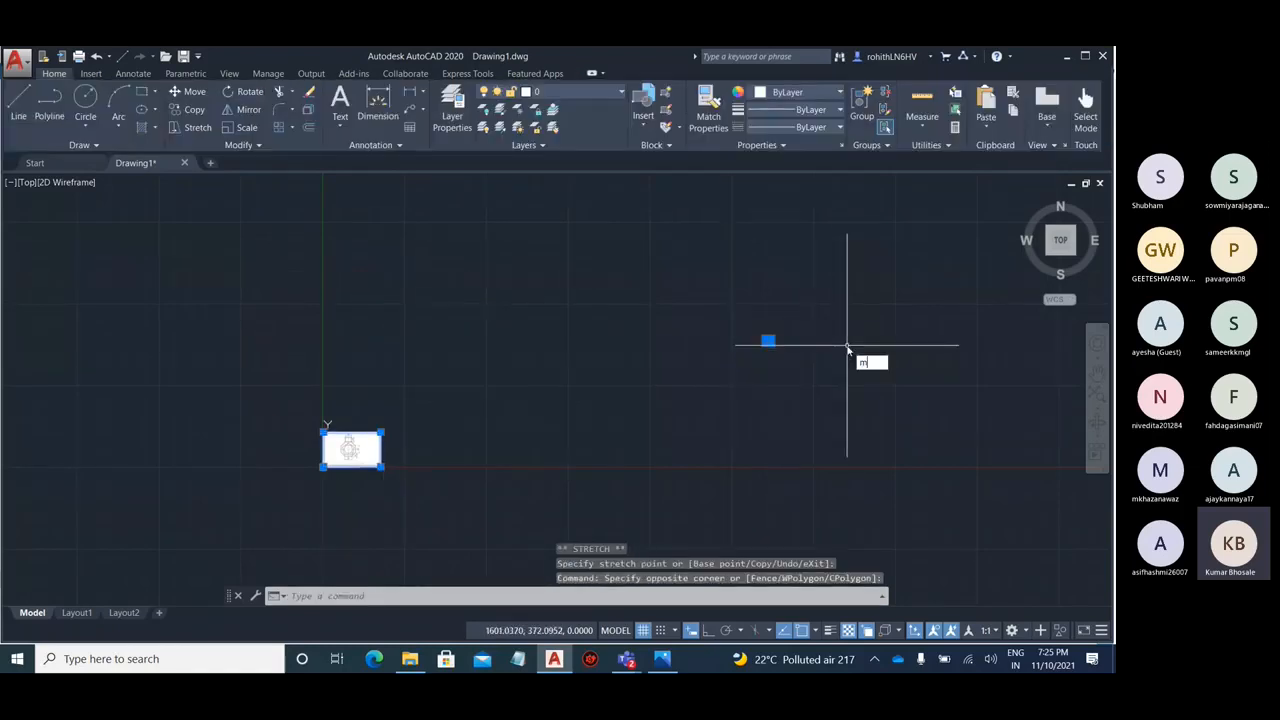
key("Return")
left_click(404, 459)
left_click(351, 437)
type("m")
key("Return")
left_click(380, 437)
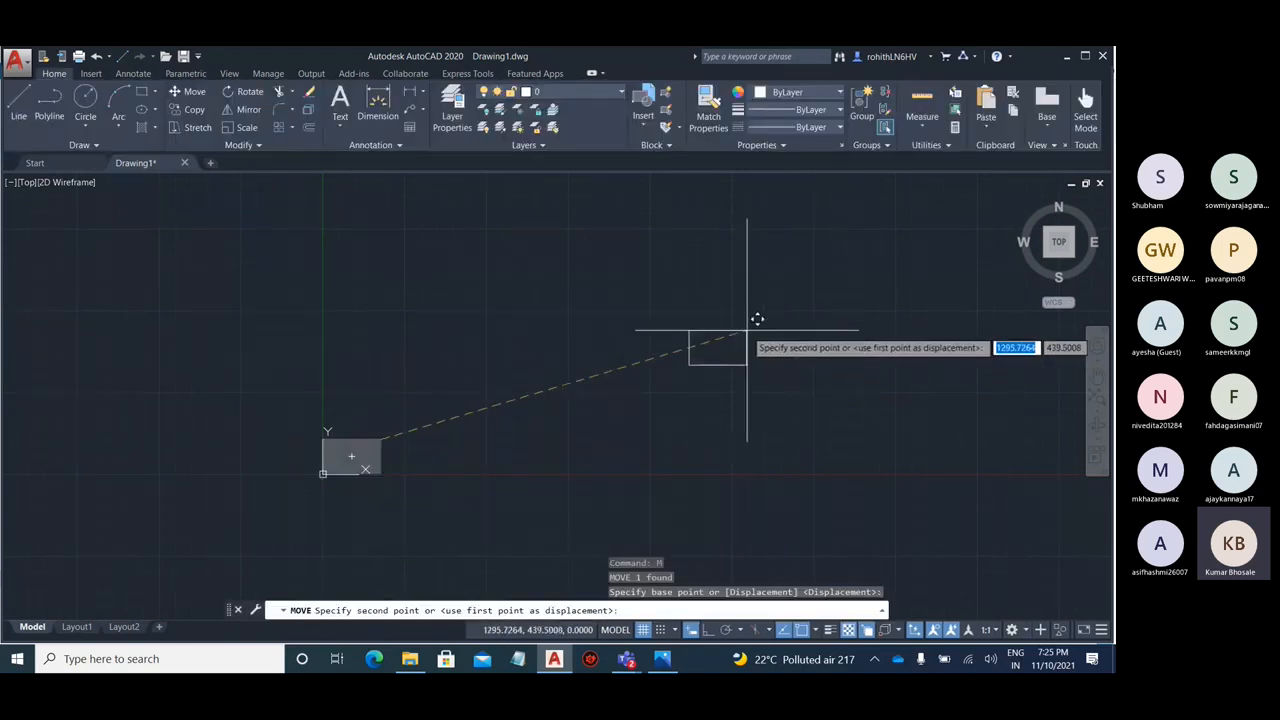
left_click(743, 334)
- Draw an 8-sided polygon with the Edge option, using the two lower corners of the rectangle as edge endpoints
scroll(763, 346, "up", 5)
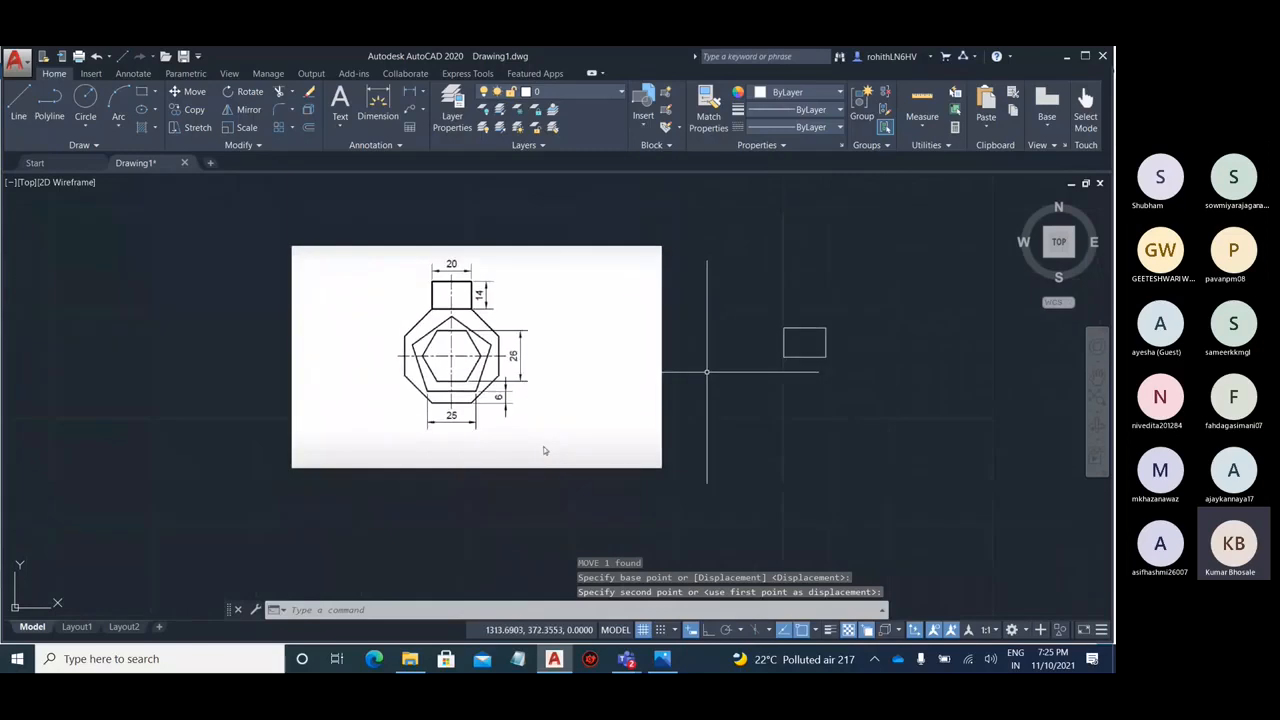
scroll(703, 376, "down", 3)
scroll(690, 377, "up", 3)
scroll(670, 378, "up", 2)
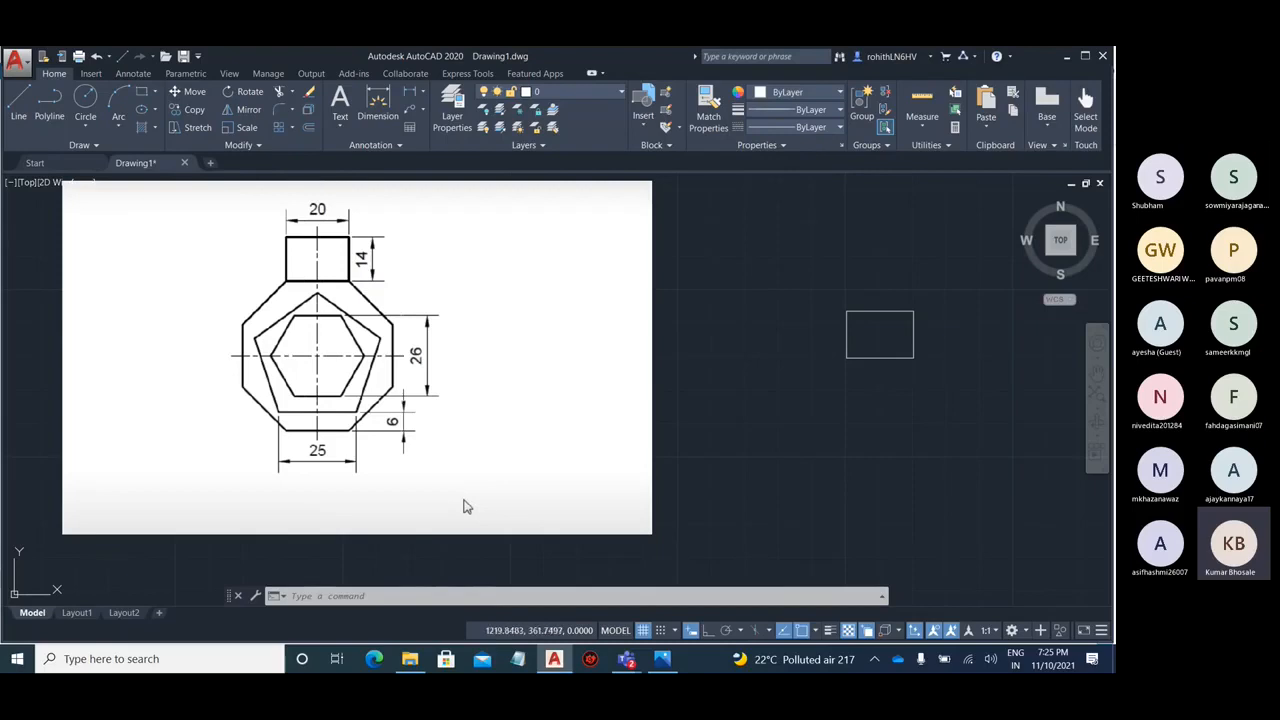
left_click(157, 92)
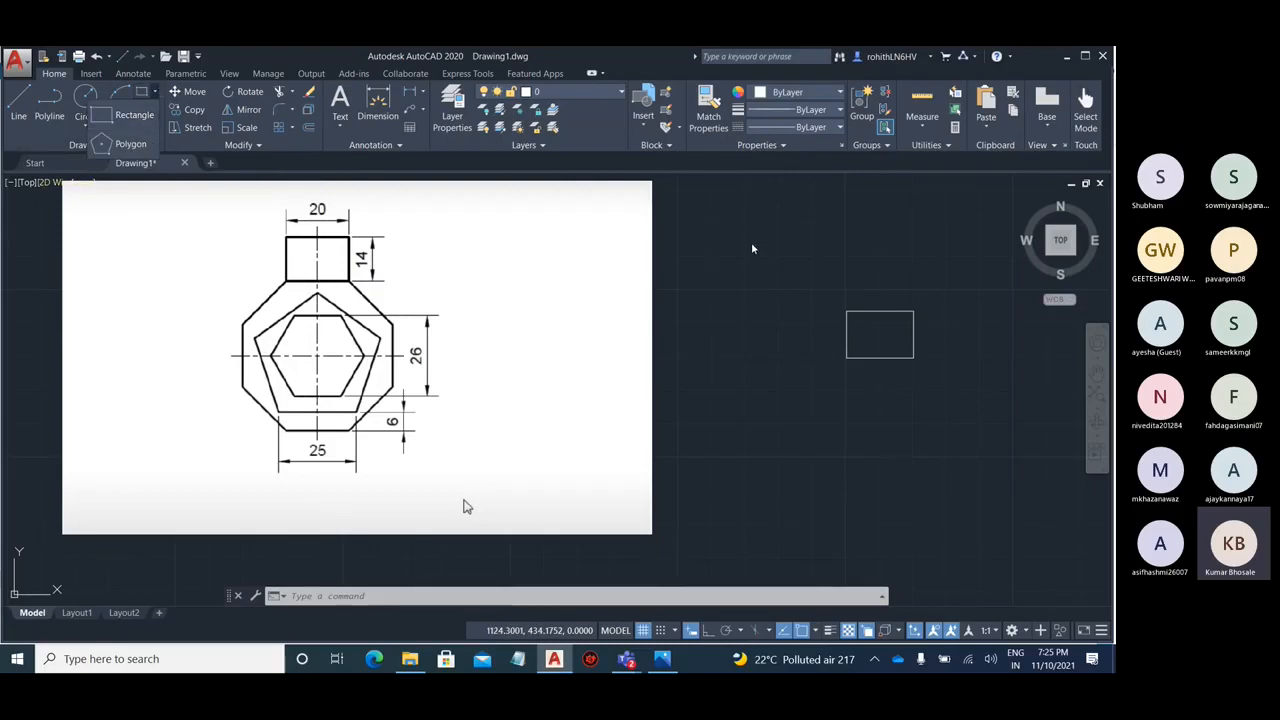
type("pol")
key("Return")
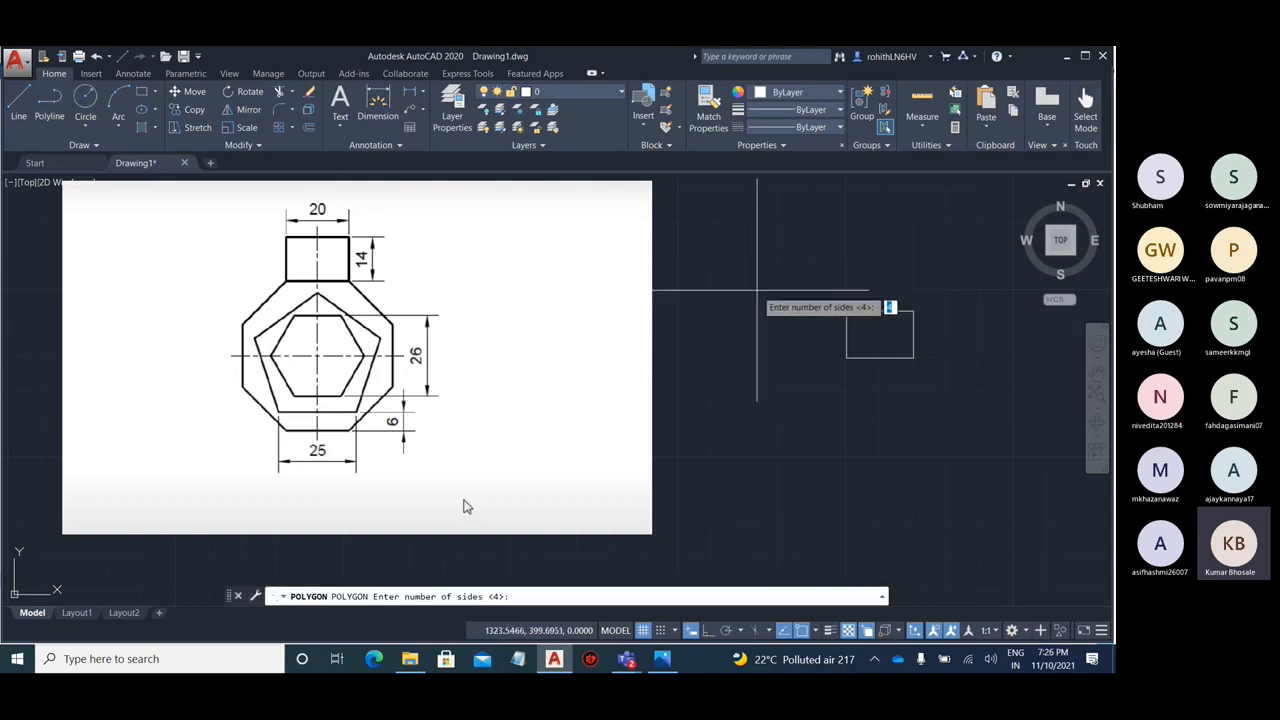
type("8")
key("Return")
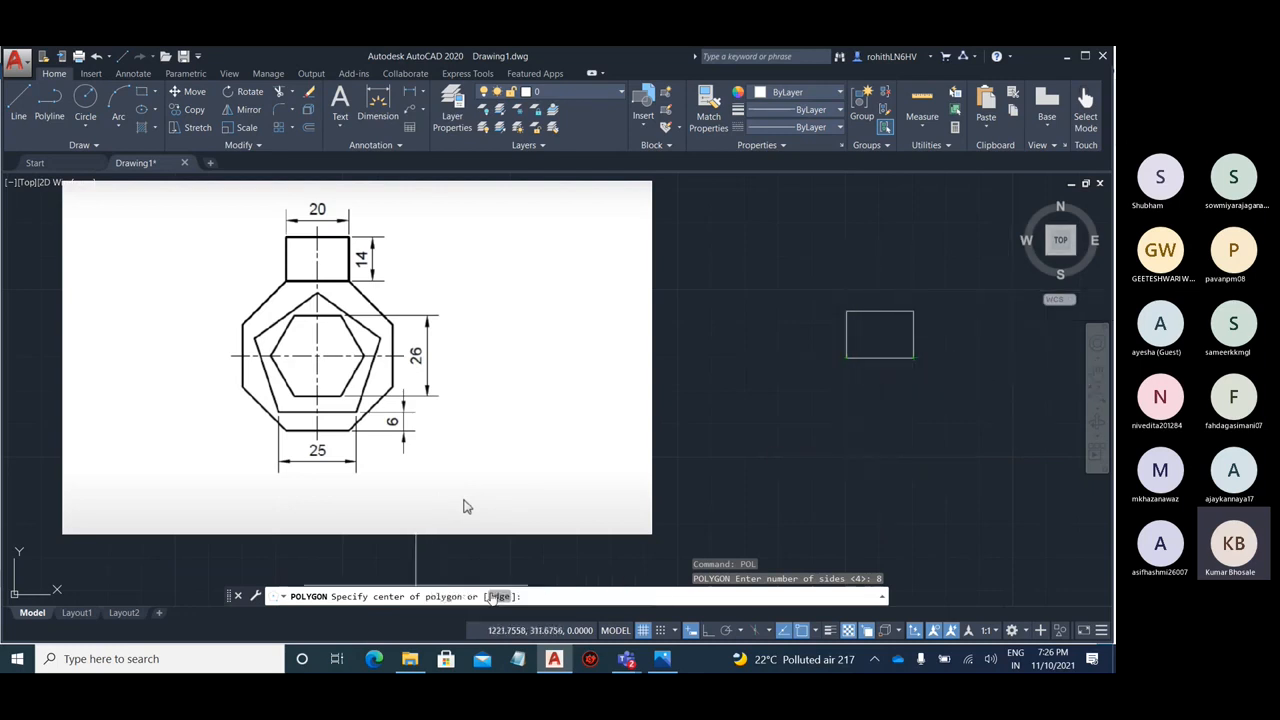
left_click(498, 596)
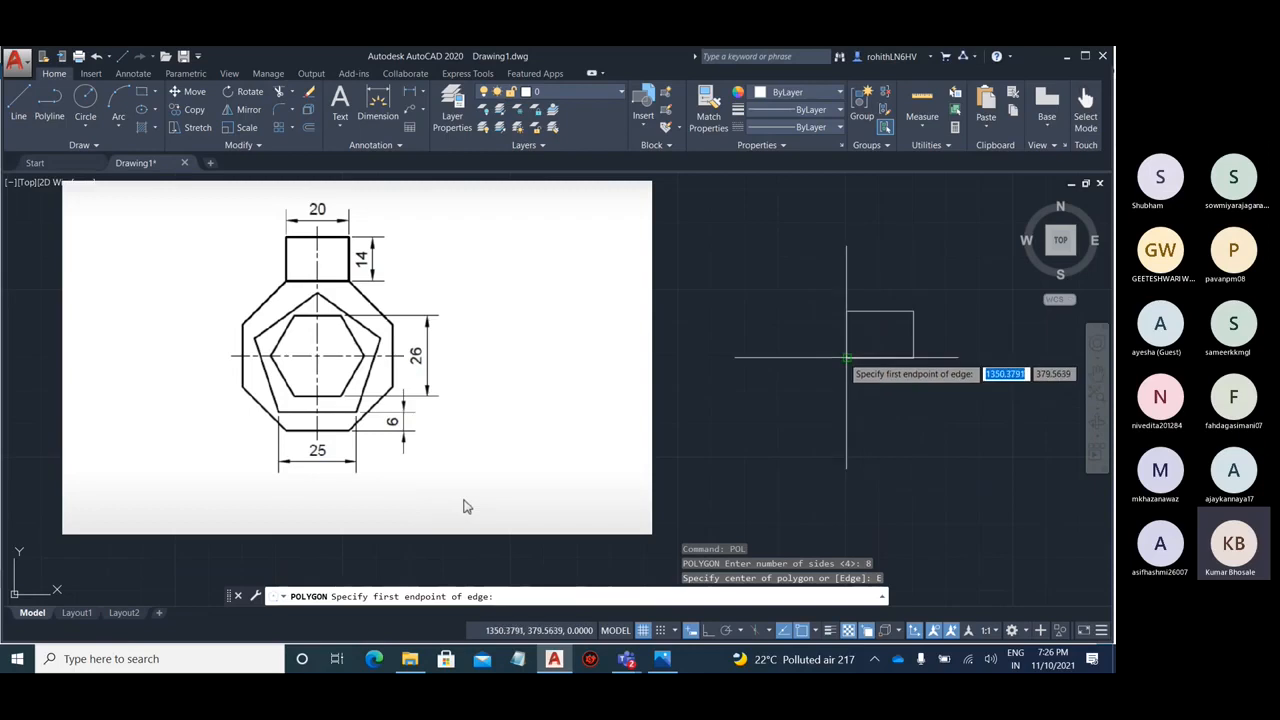
left_click(846, 357)
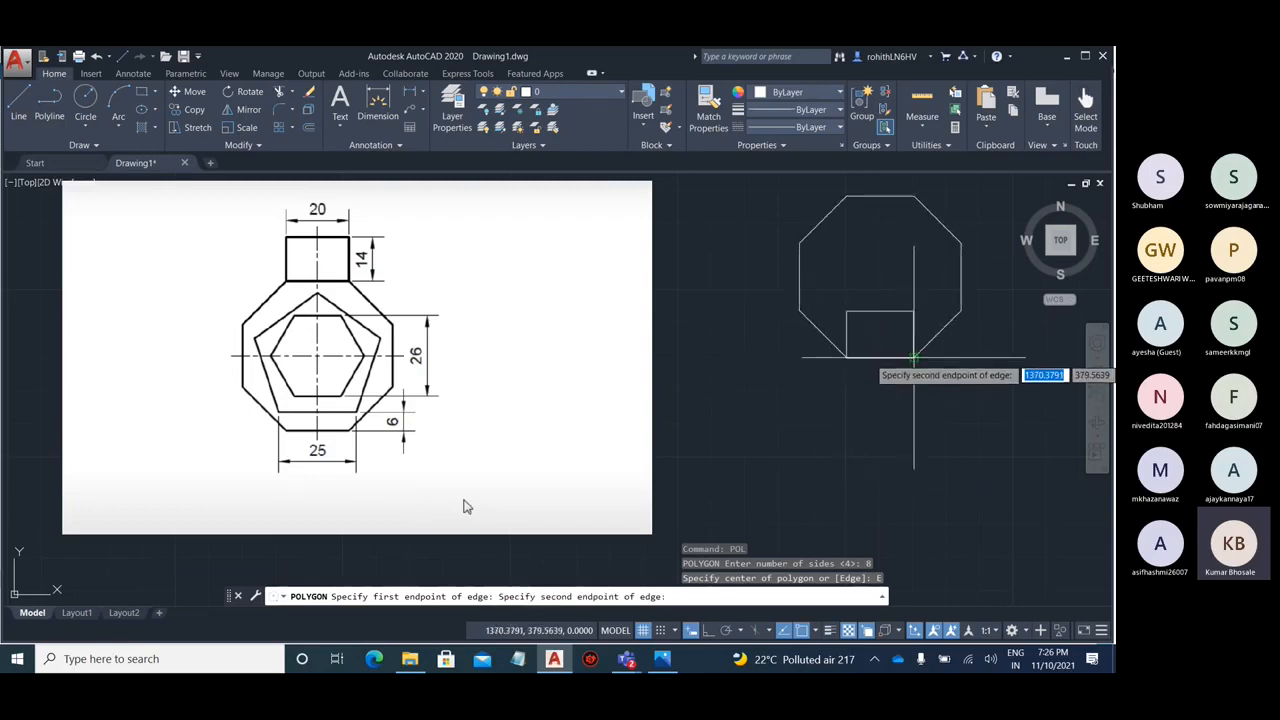
key("F8")
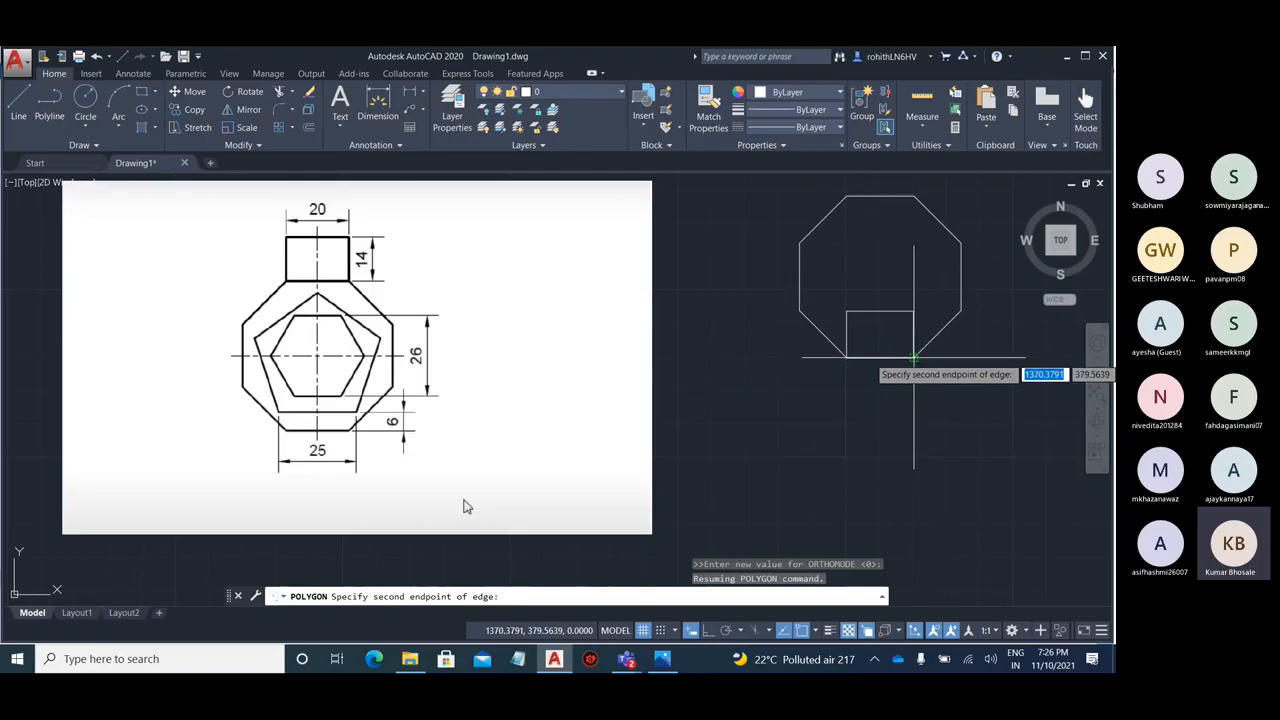
key("Escape")
key("Escape")
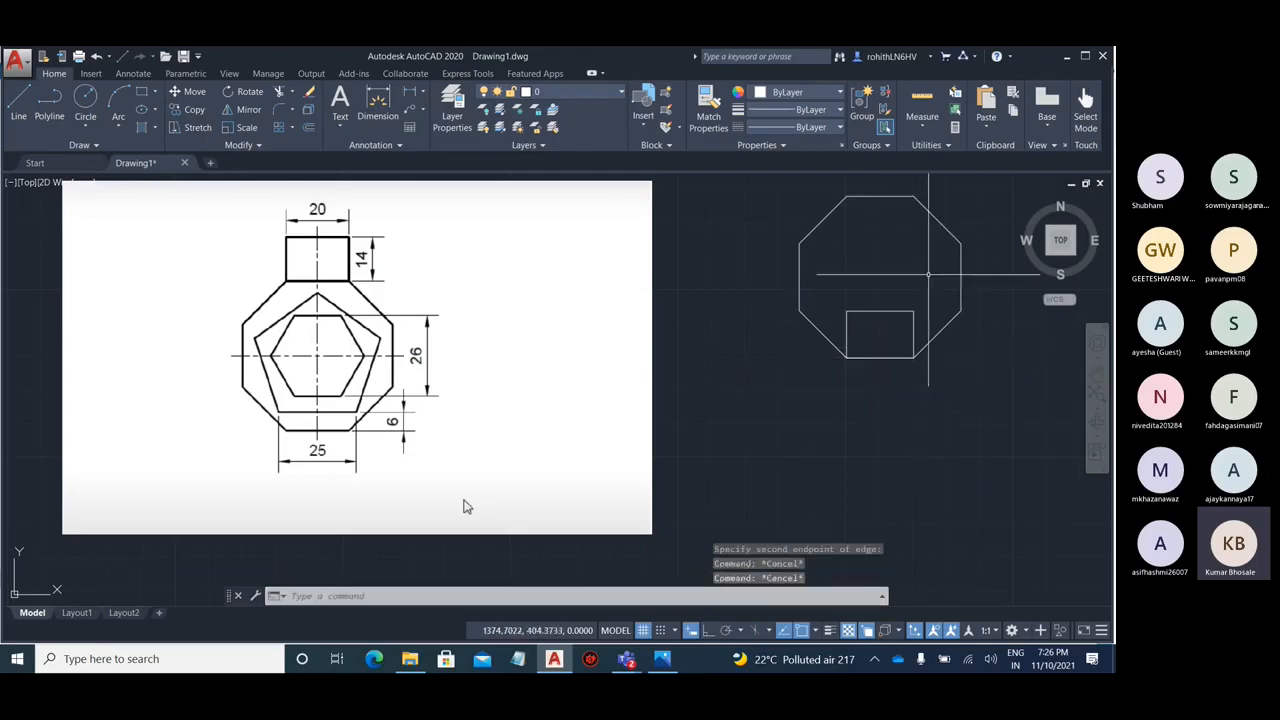
- Move the rectangle from its lower-right corner to the right end of the octagon's top edge so that it sits on the octagon
scroll(930, 274, "up", 4)
scroll(737, 479, "down", 4)
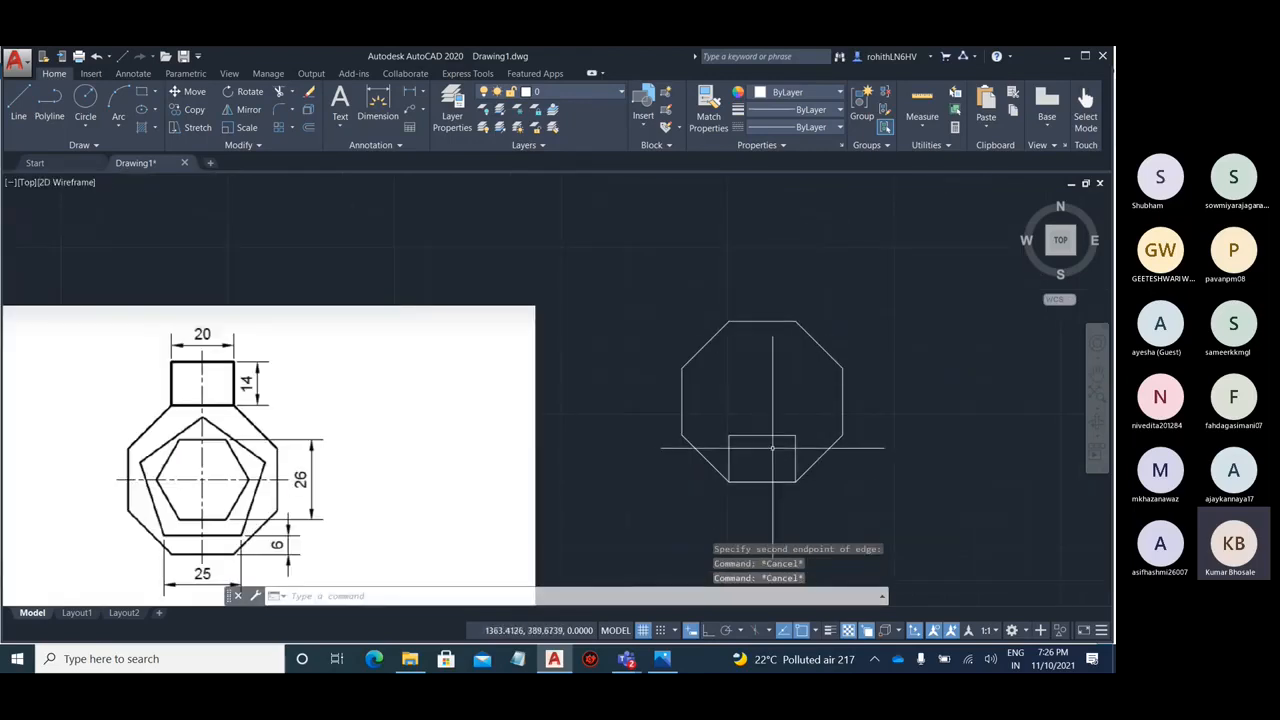
left_click(797, 468)
type("M")
key("Return")
left_click(796, 482)
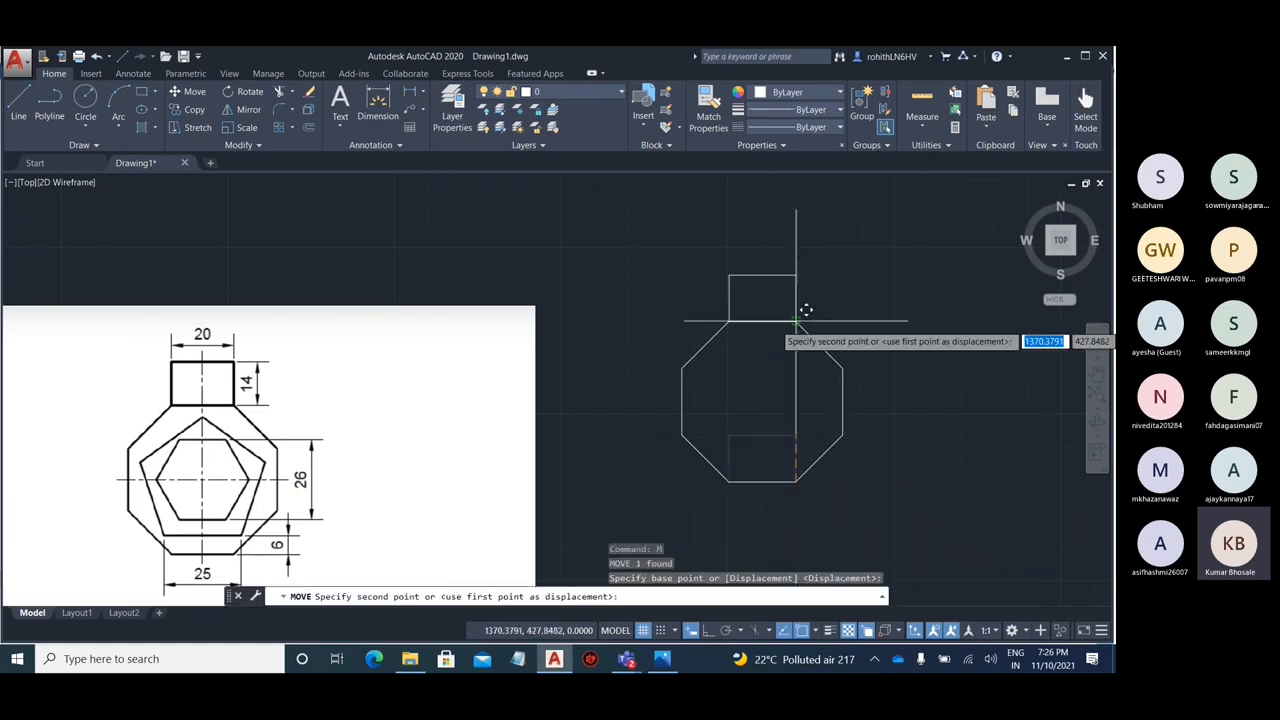
left_click(802, 308)
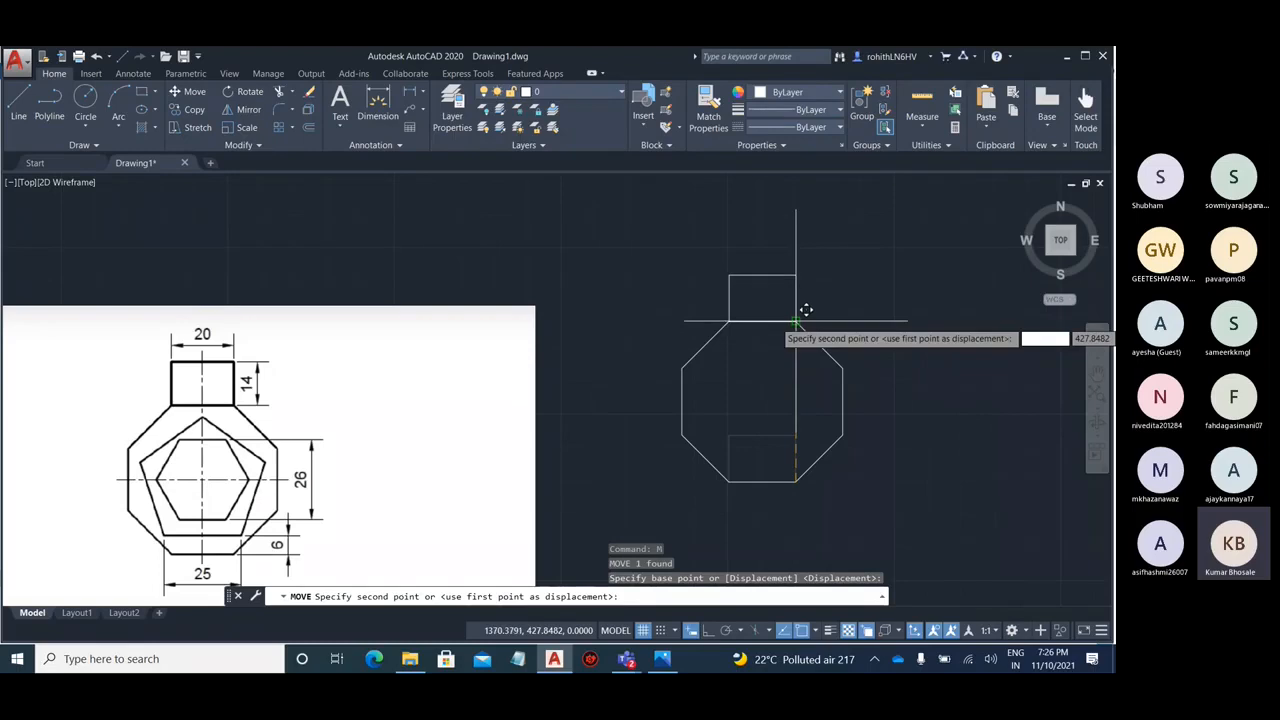
left_click(804, 307)
key("Escape")
key("Escape")
- Examine the rectangle and octagon, including the bottom edge, against the pentagon and hexagon dimensions in the reference image
scroll(798, 299, "up", 6)
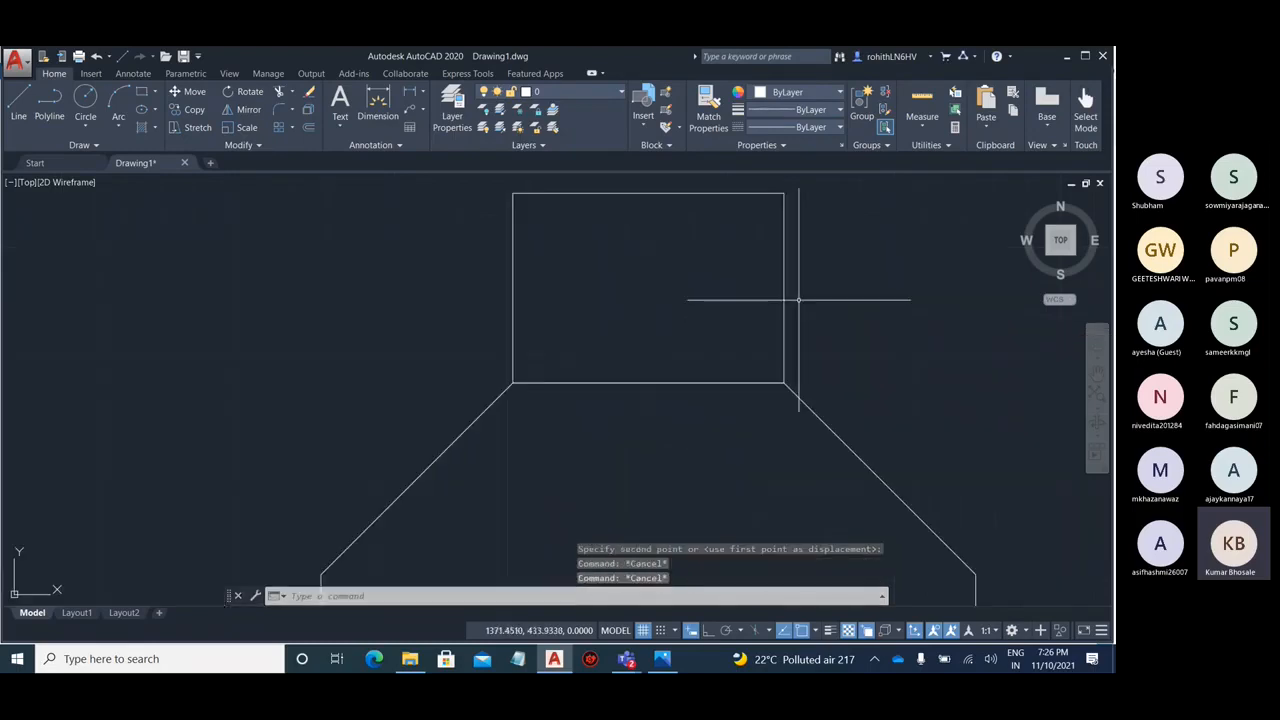
scroll(798, 299, "down", 6)
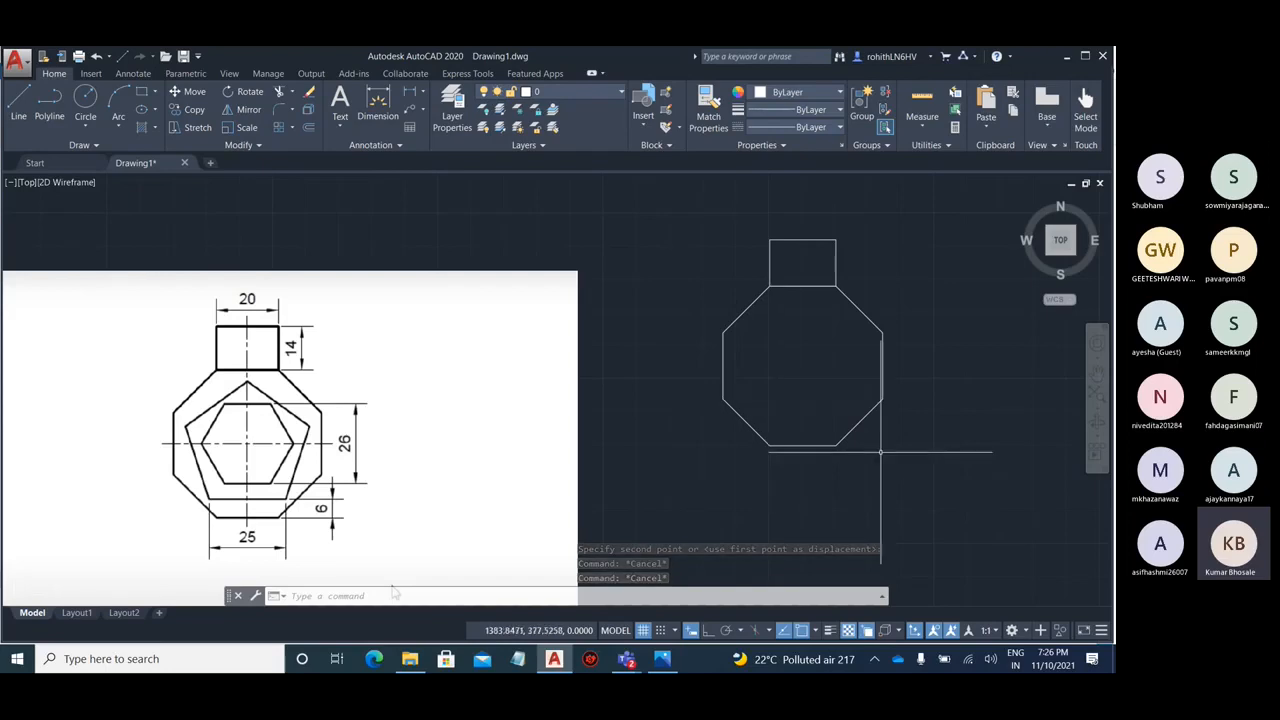
scroll(840, 447, "up", 3)
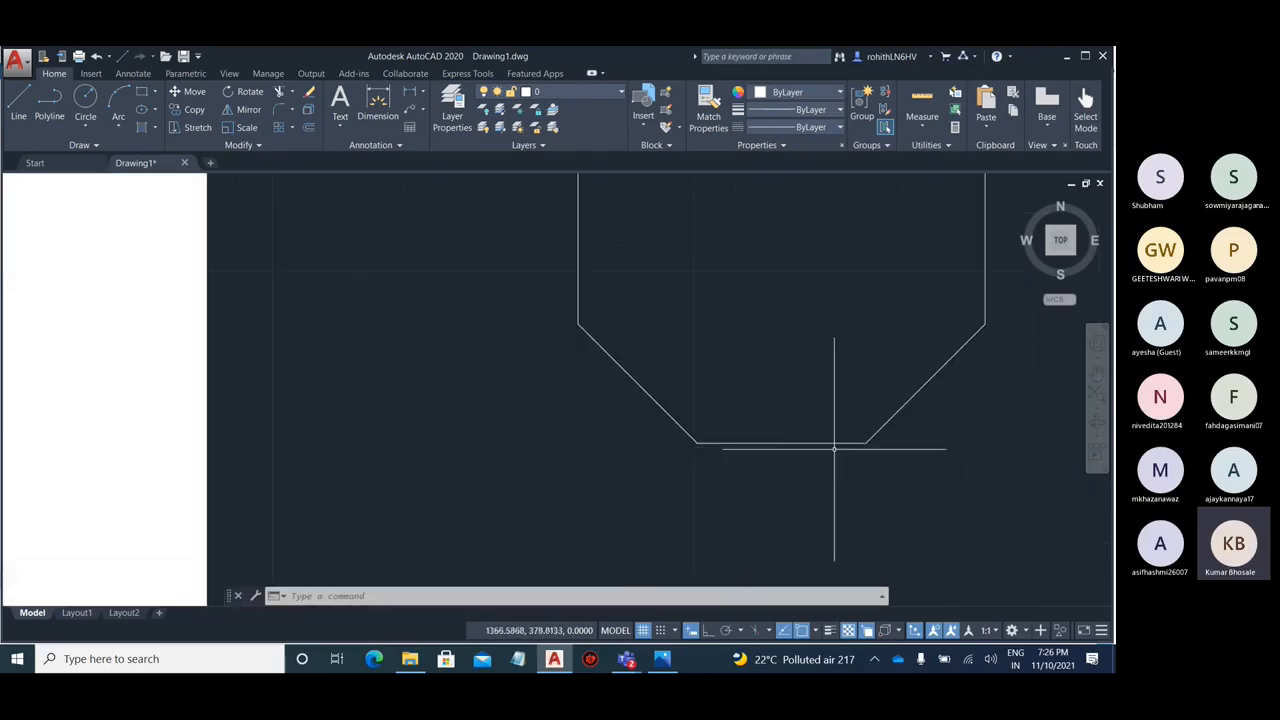
scroll(834, 471, "down", 3)
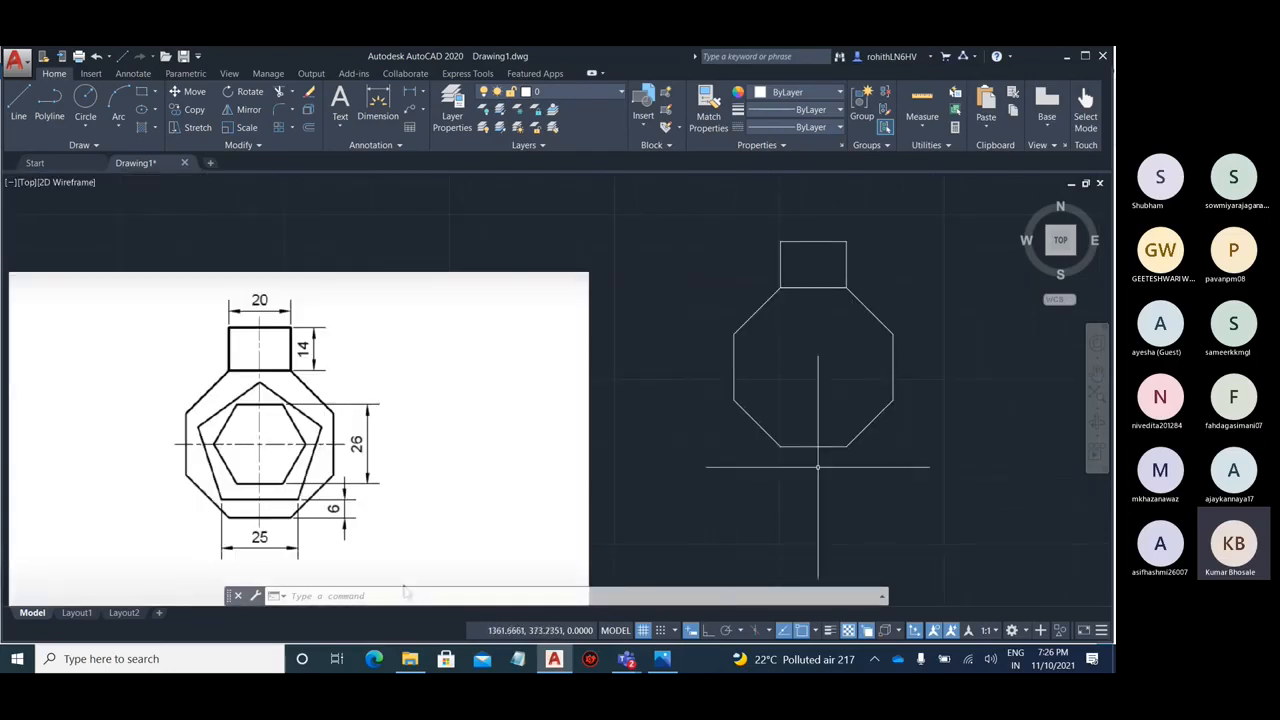
scroll(805, 440, "up", 3)
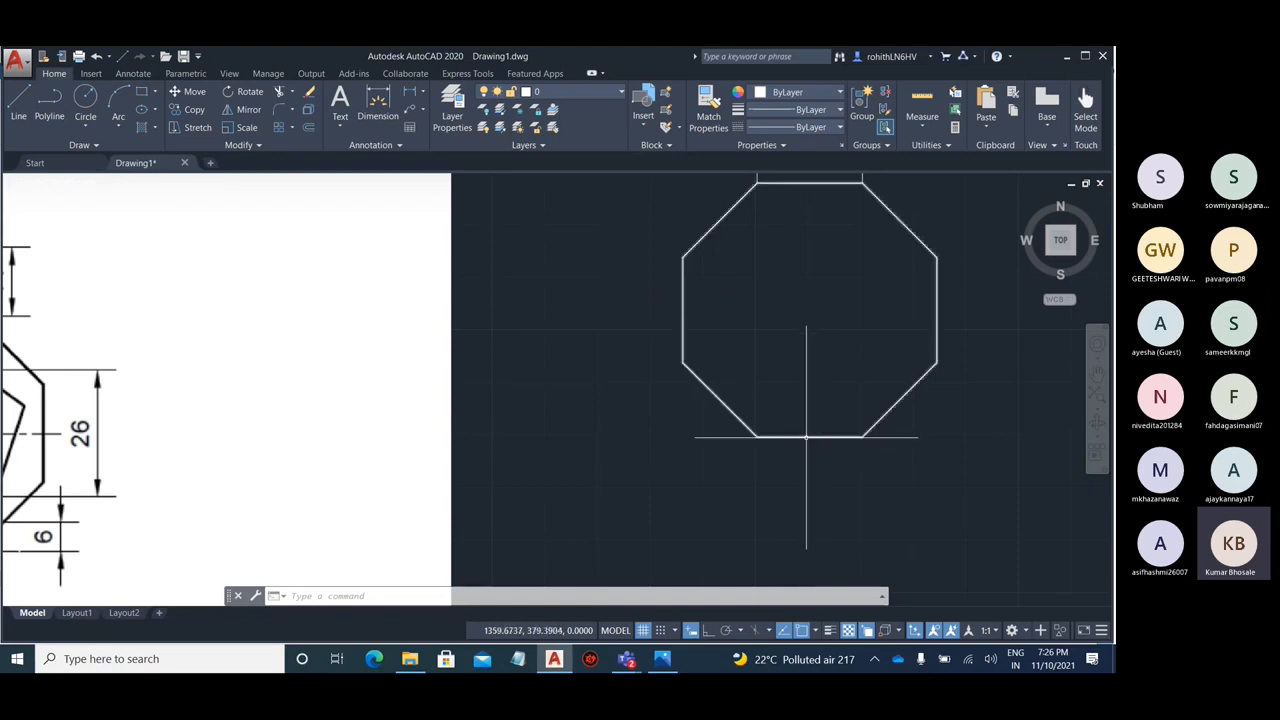
key("Escape")
key("Escape")
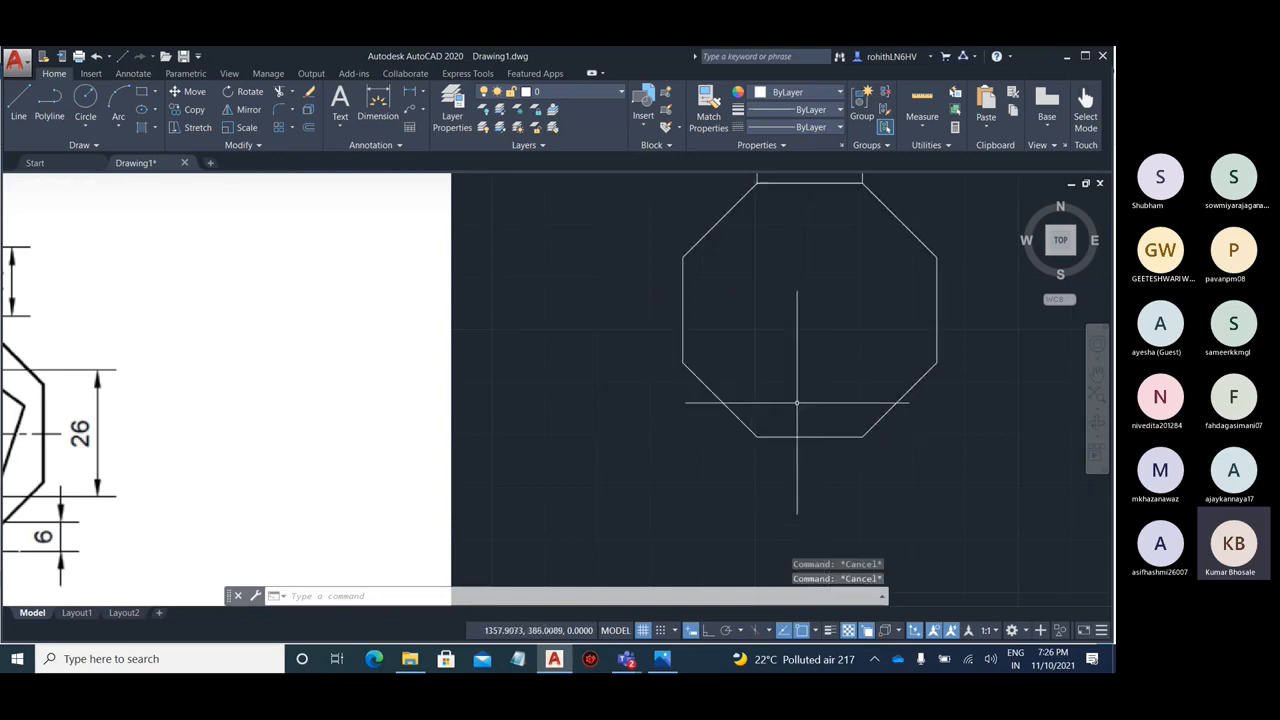
scroll(668, 434, "down", 1)
middle_click_drag(846, 457, 826, 423)
scroll(85, 455, "up", 2)
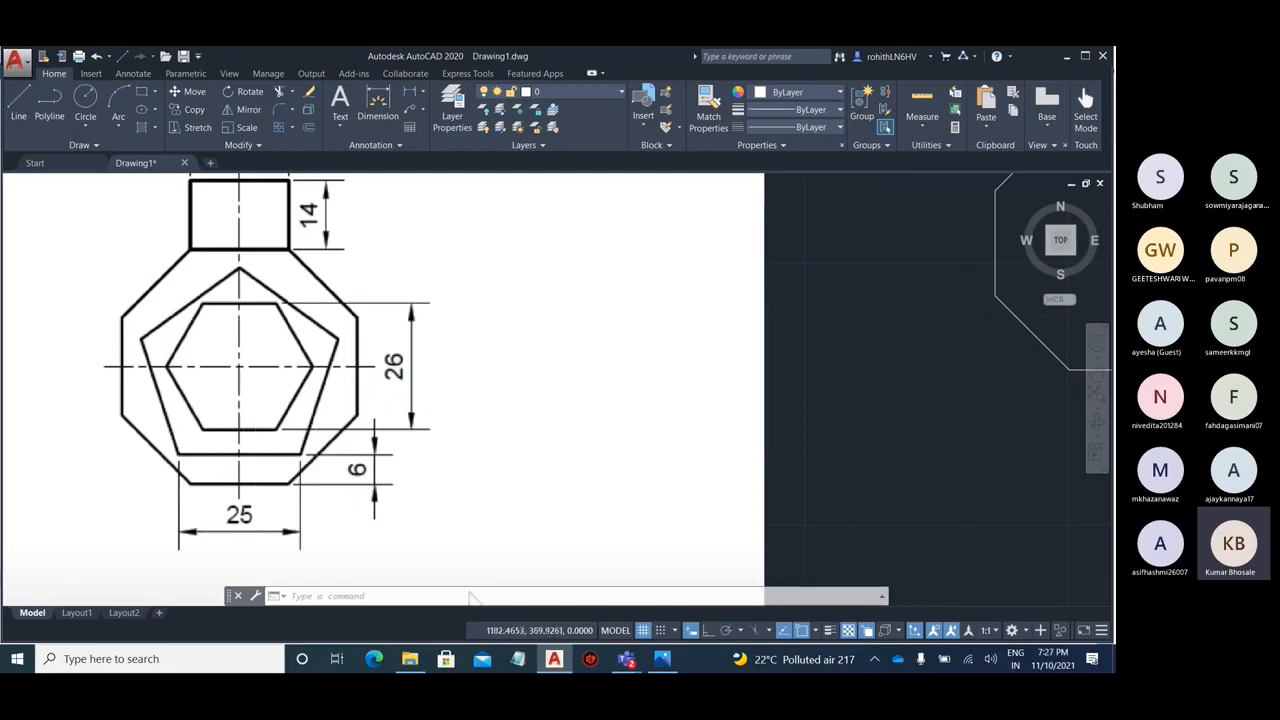
- Draw a horizontal line 25 units long in the empty space below the octagon, with Ortho mode on
scroll(187, 418, "down", 4)
type("l")
key("Return")
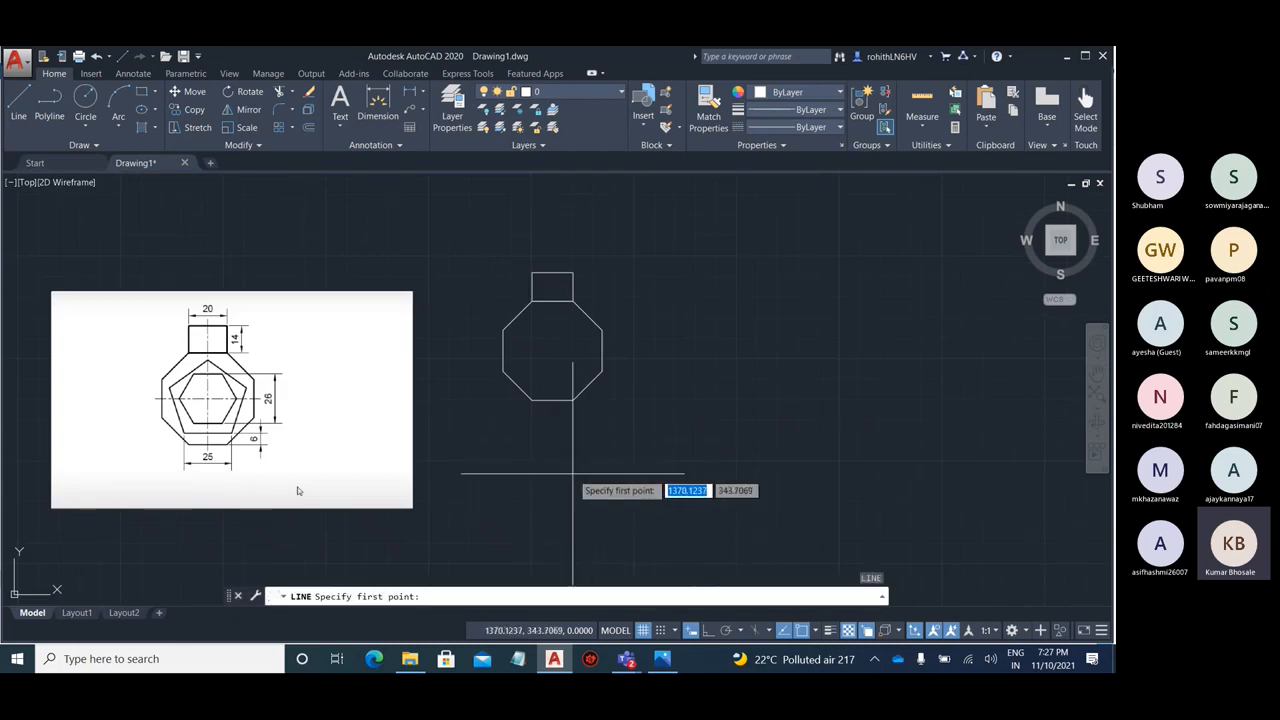
left_click(572, 474)
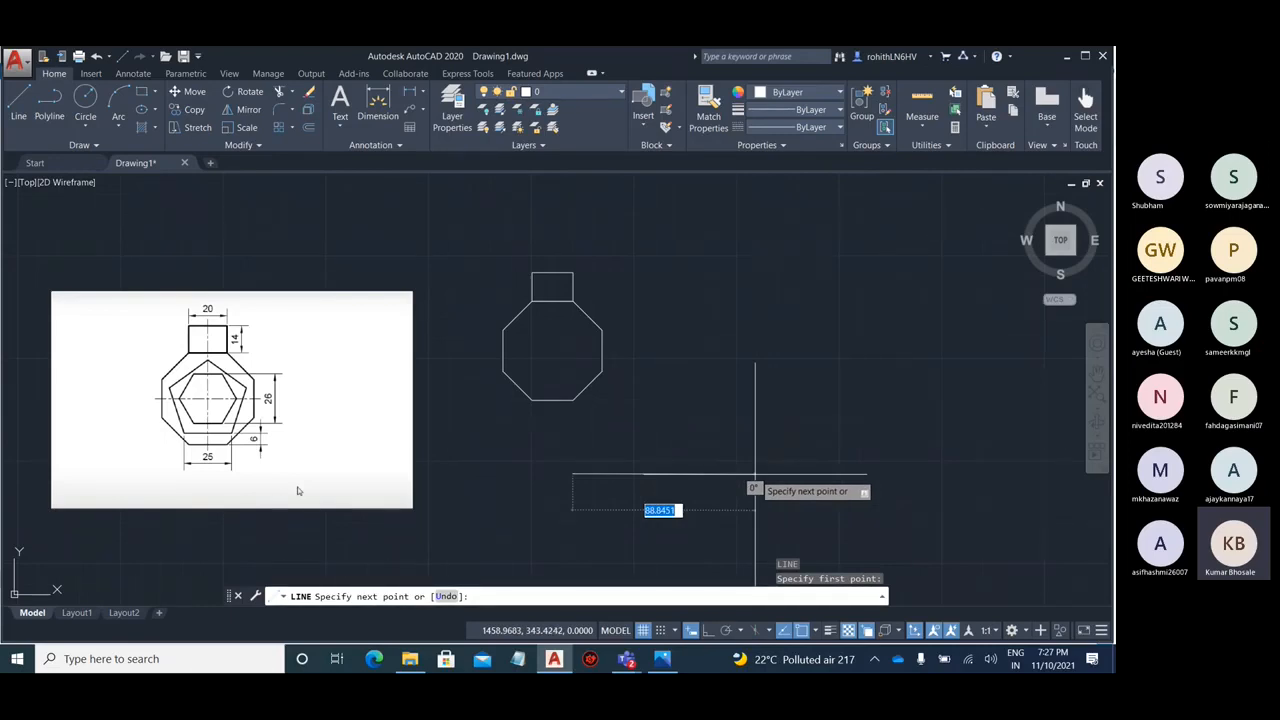
key("F8")
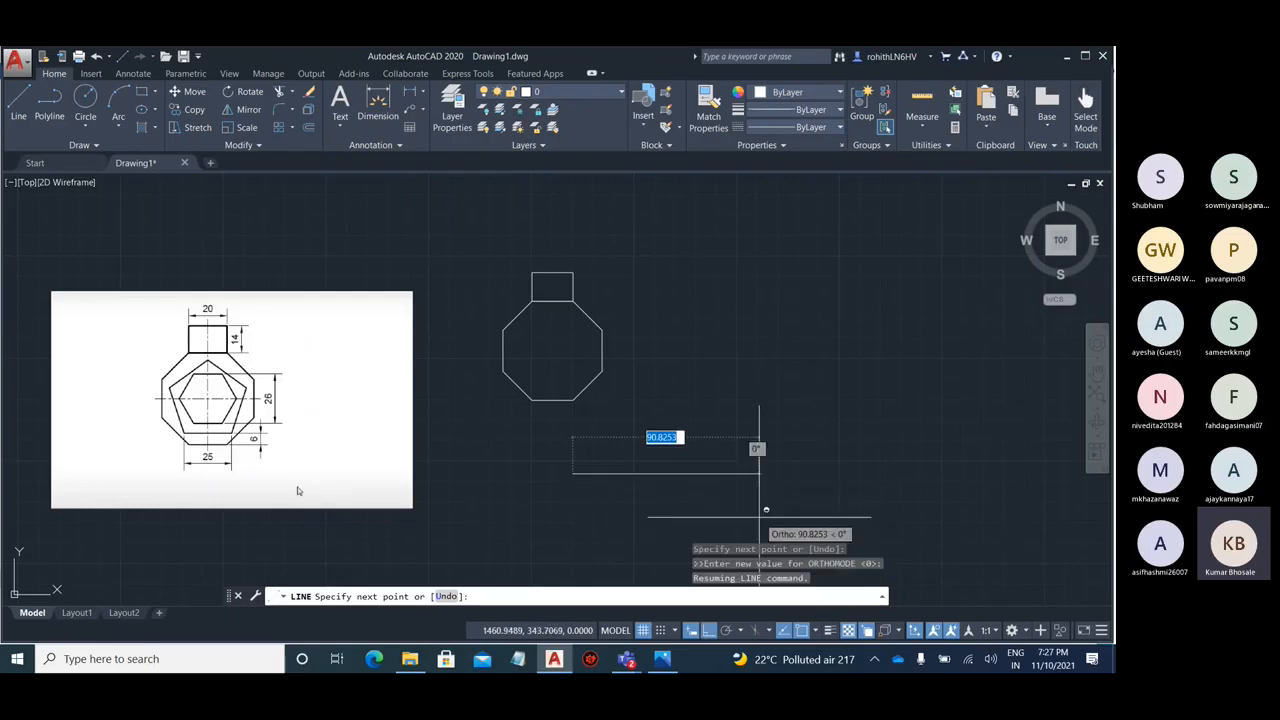
key("F8")
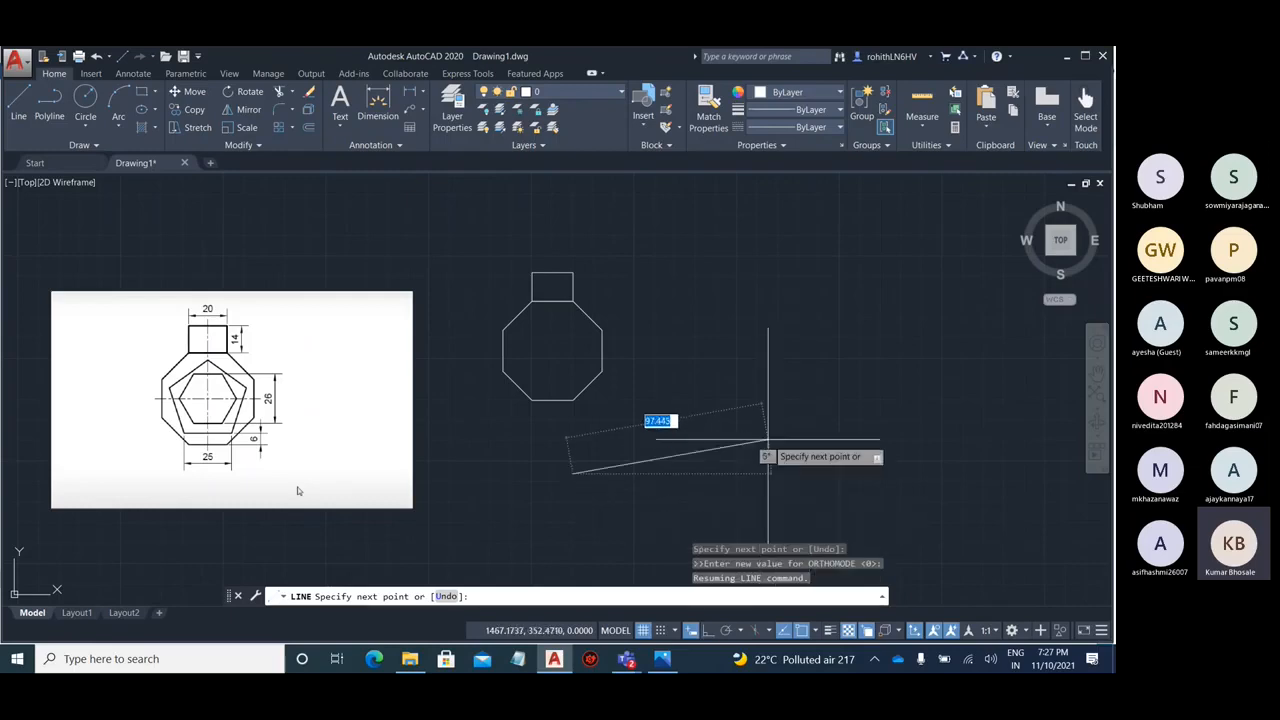
key("F8")
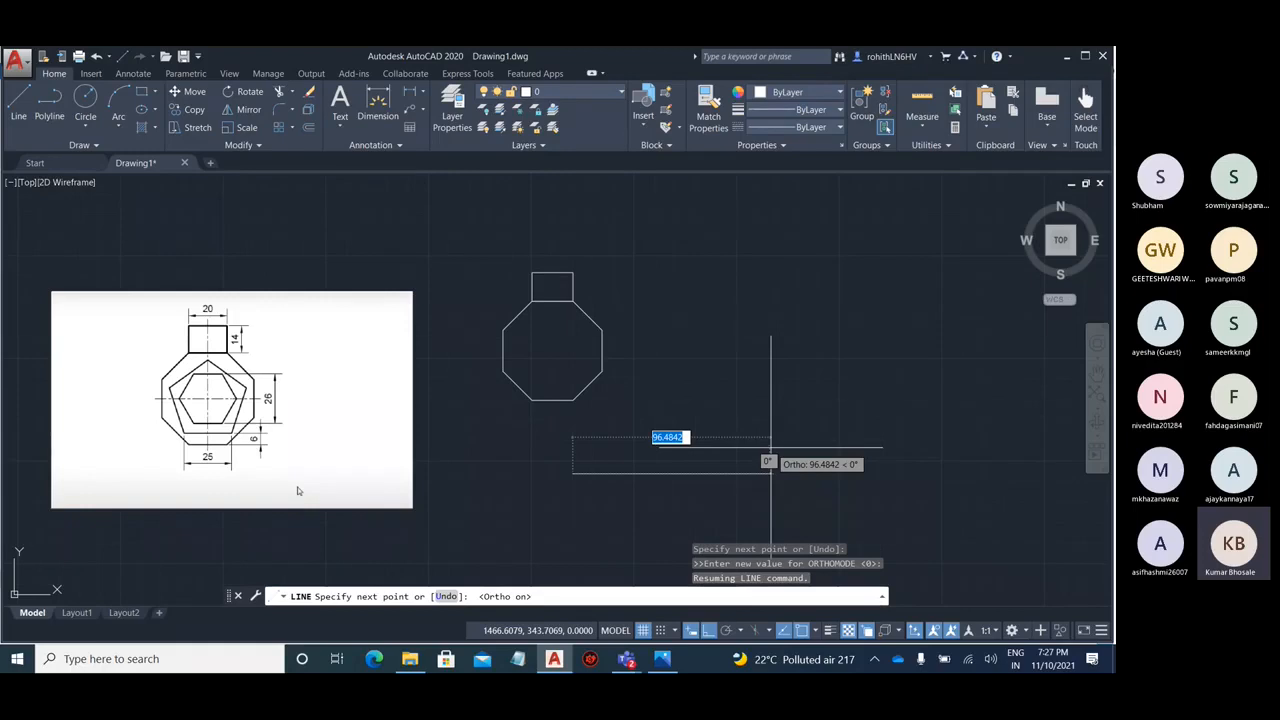
key("F8")
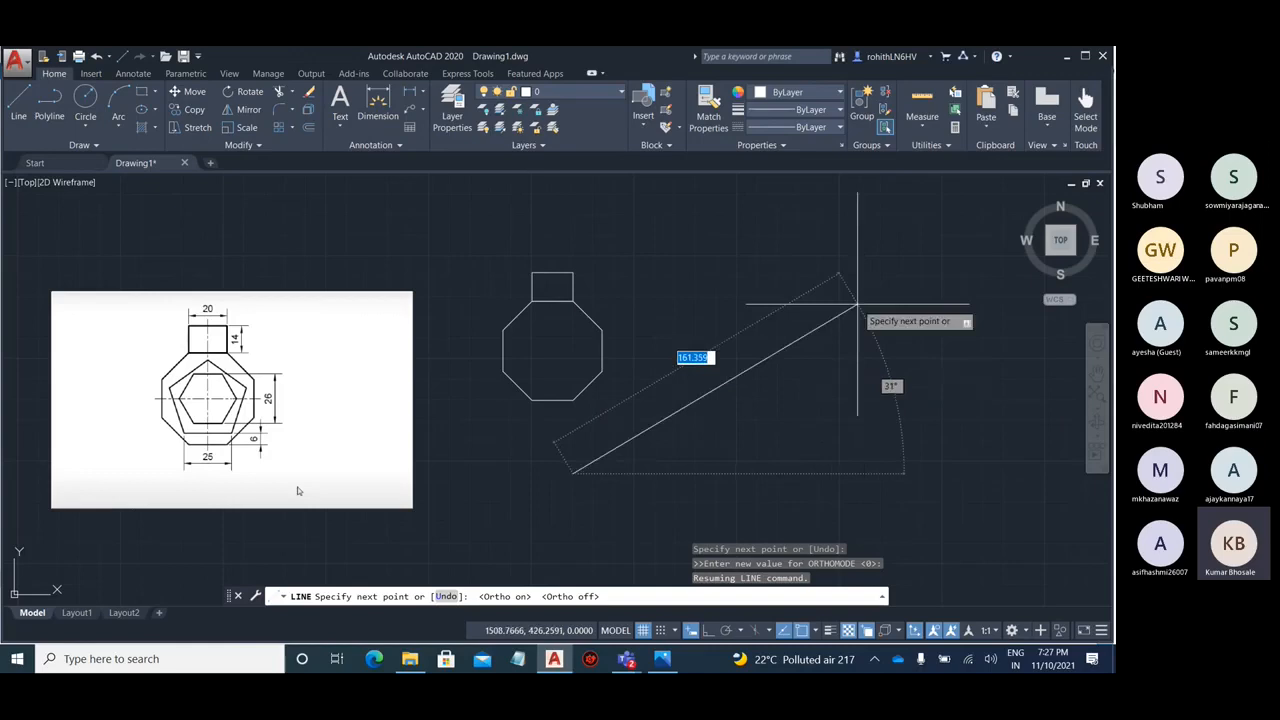
key("F8")
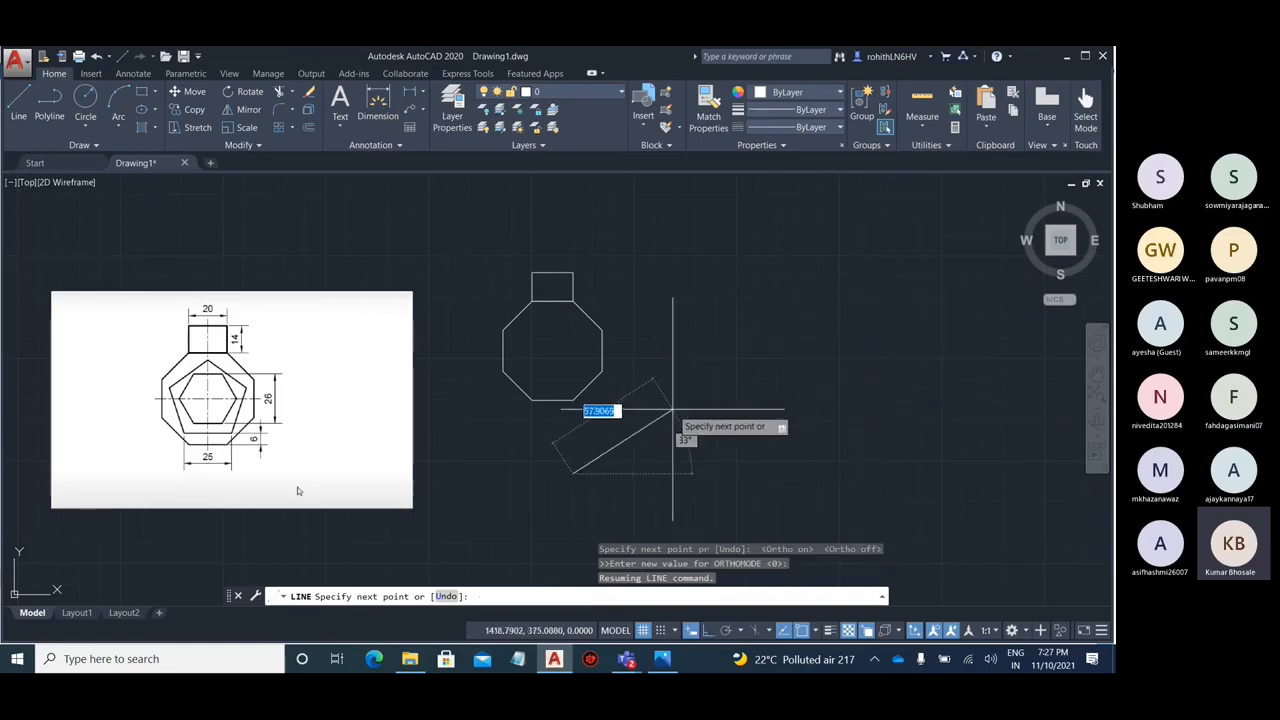
key("F8")
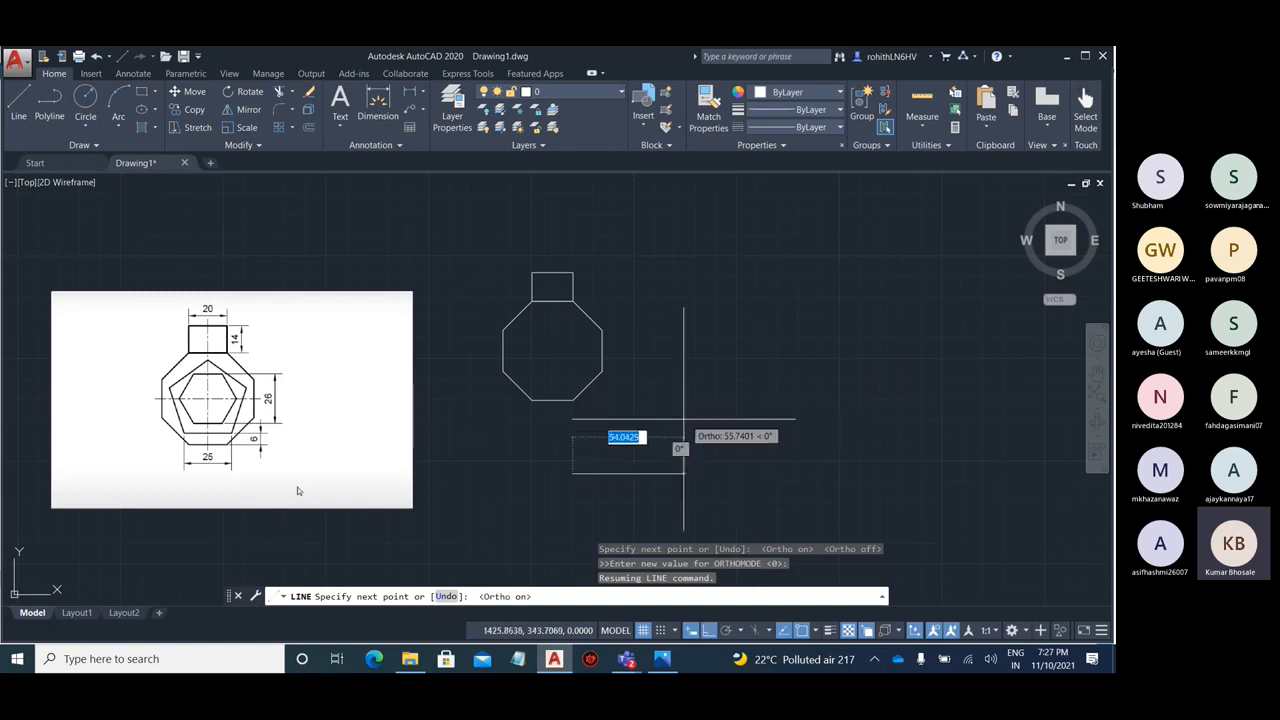
type("2")
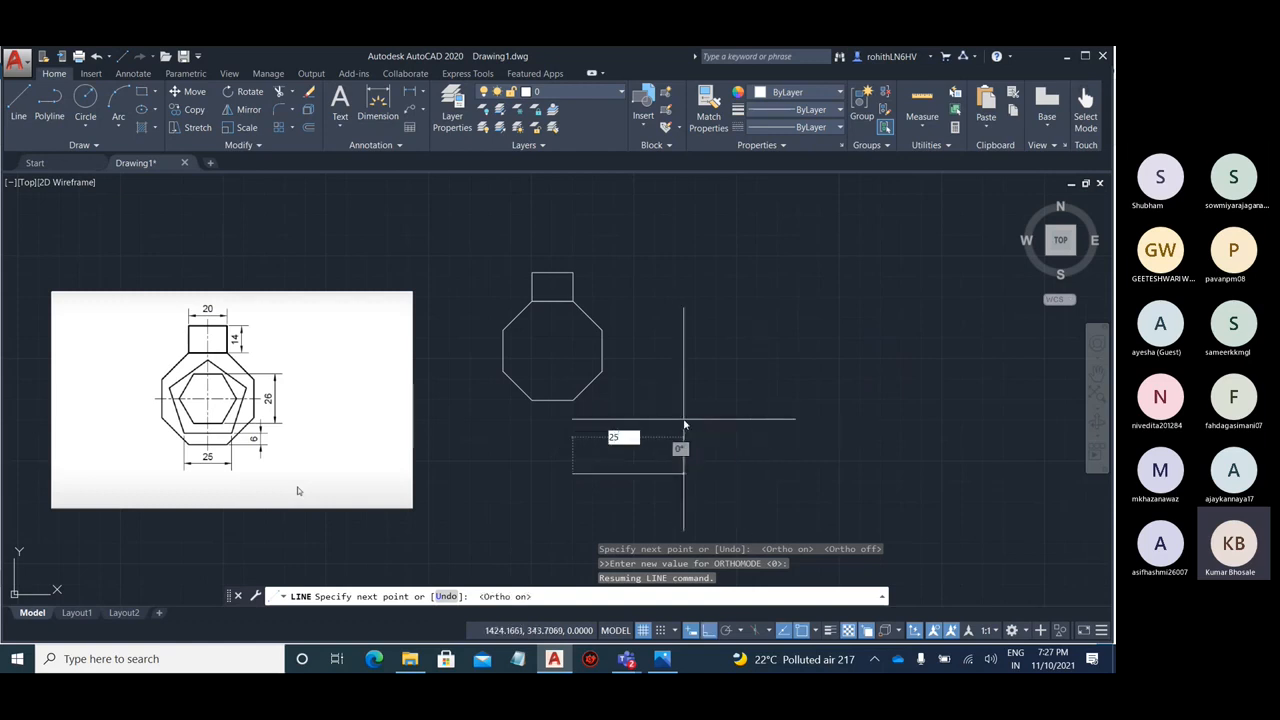
type("5")
key("Return")
key("Escape")
key("Escape")
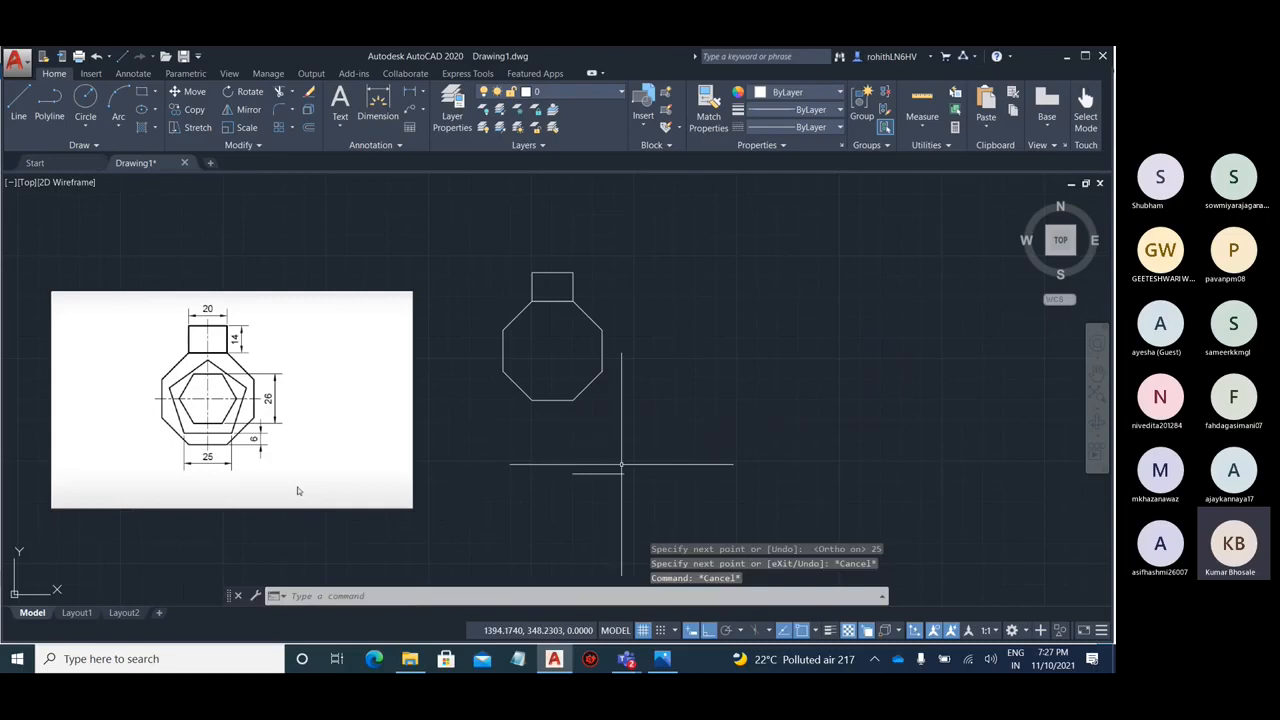
- Move the 25-unit line by its midpoint onto the midpoint of the octagon's bottom edge, with Ortho mode off
scroll(580, 475, "up", 3)
left_click(636, 464)
scroll(531, 492, "down", 4)
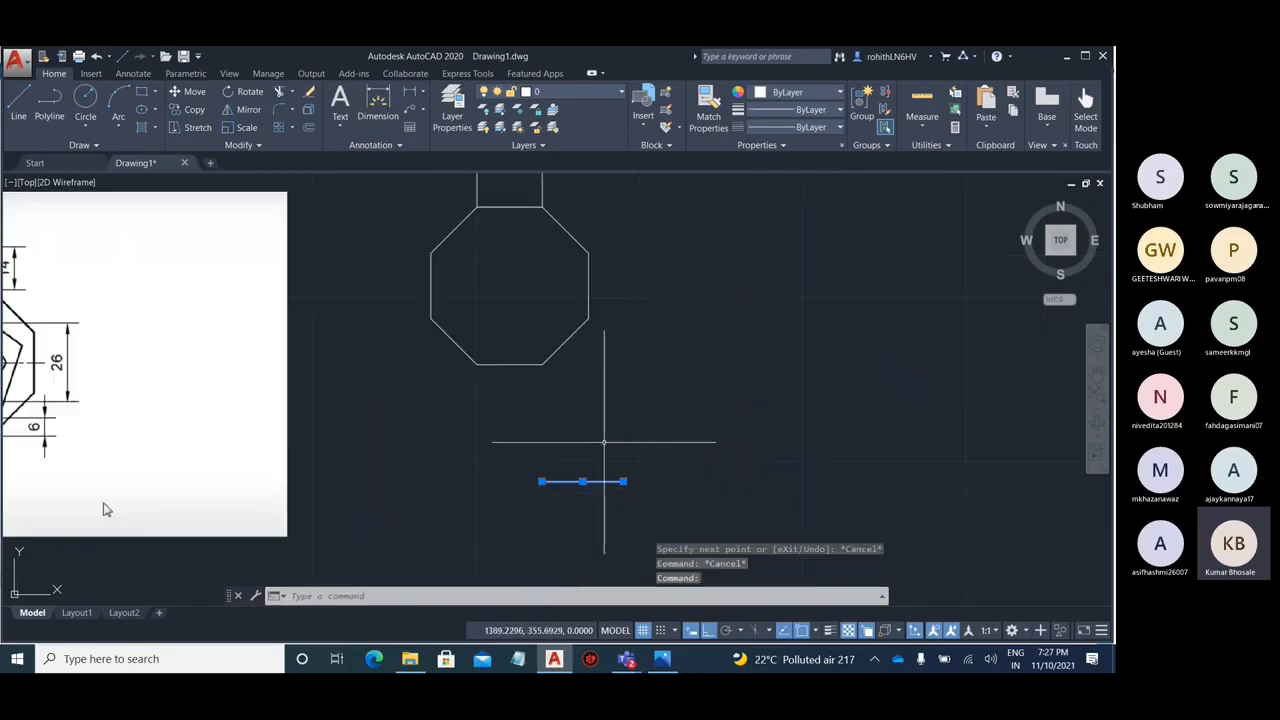
key("Escape")
type("m")
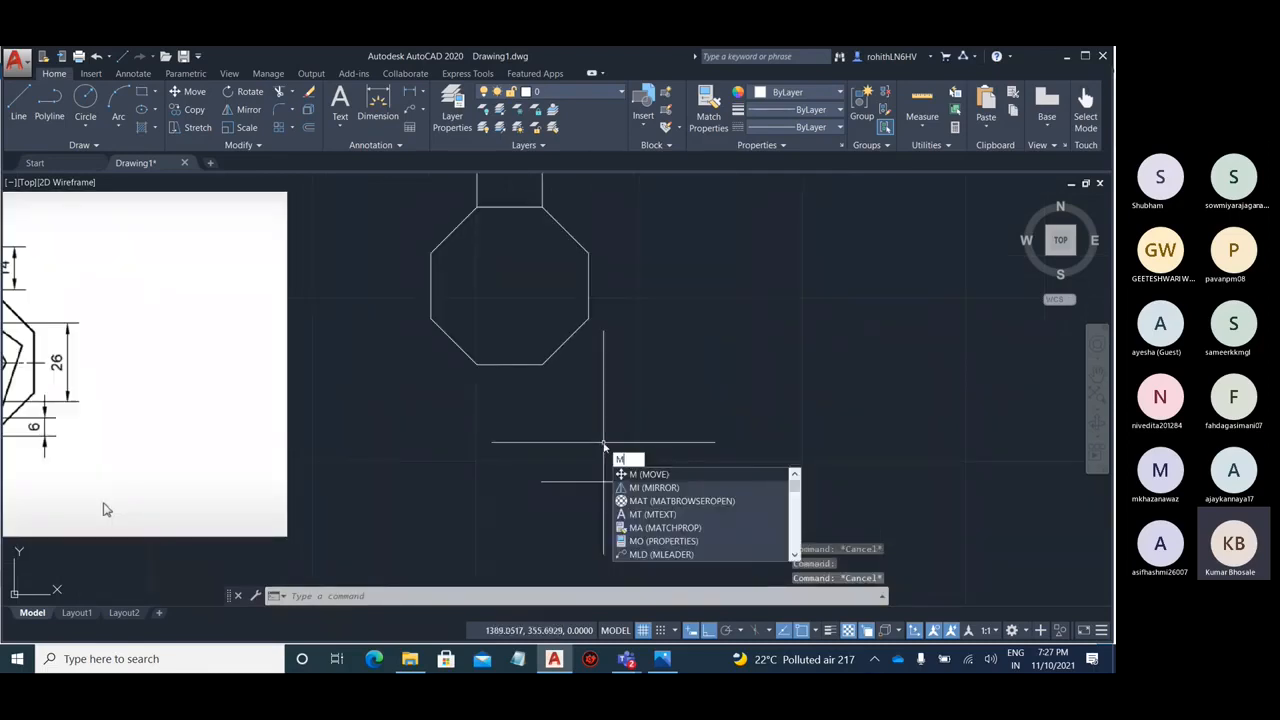
key("Return")
left_click(598, 481)
key("Return")
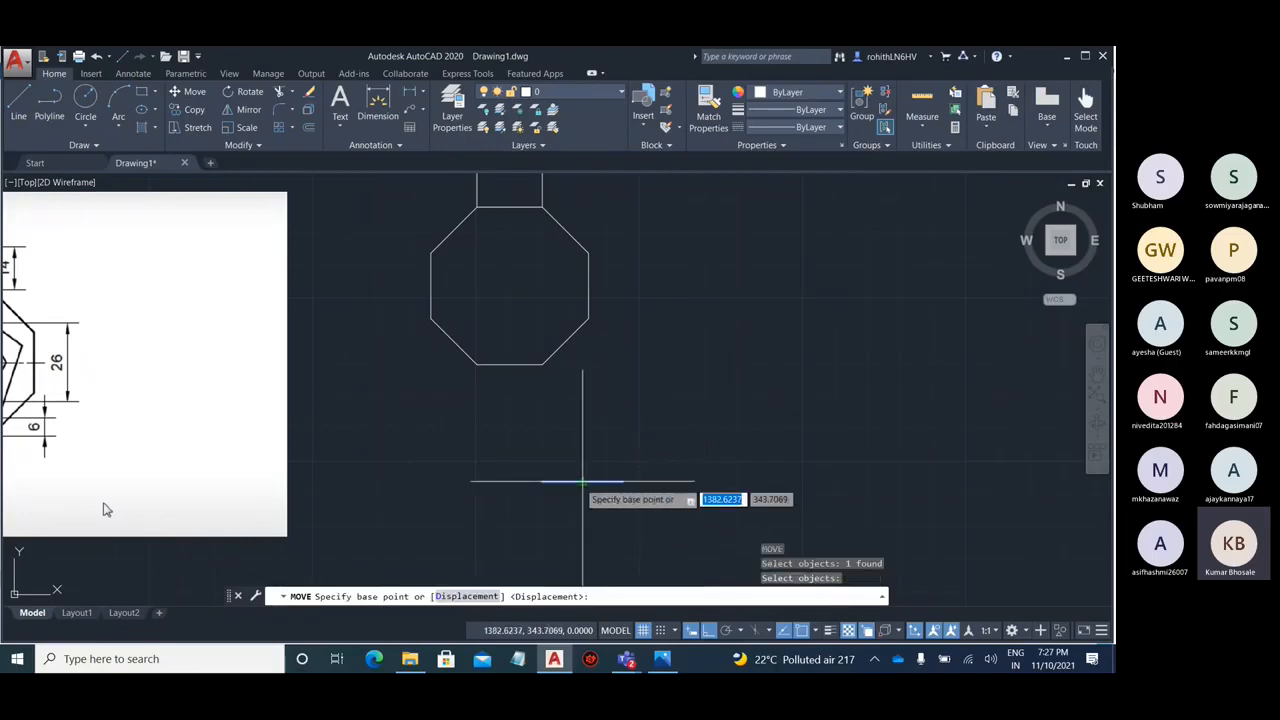
left_click(582, 481)
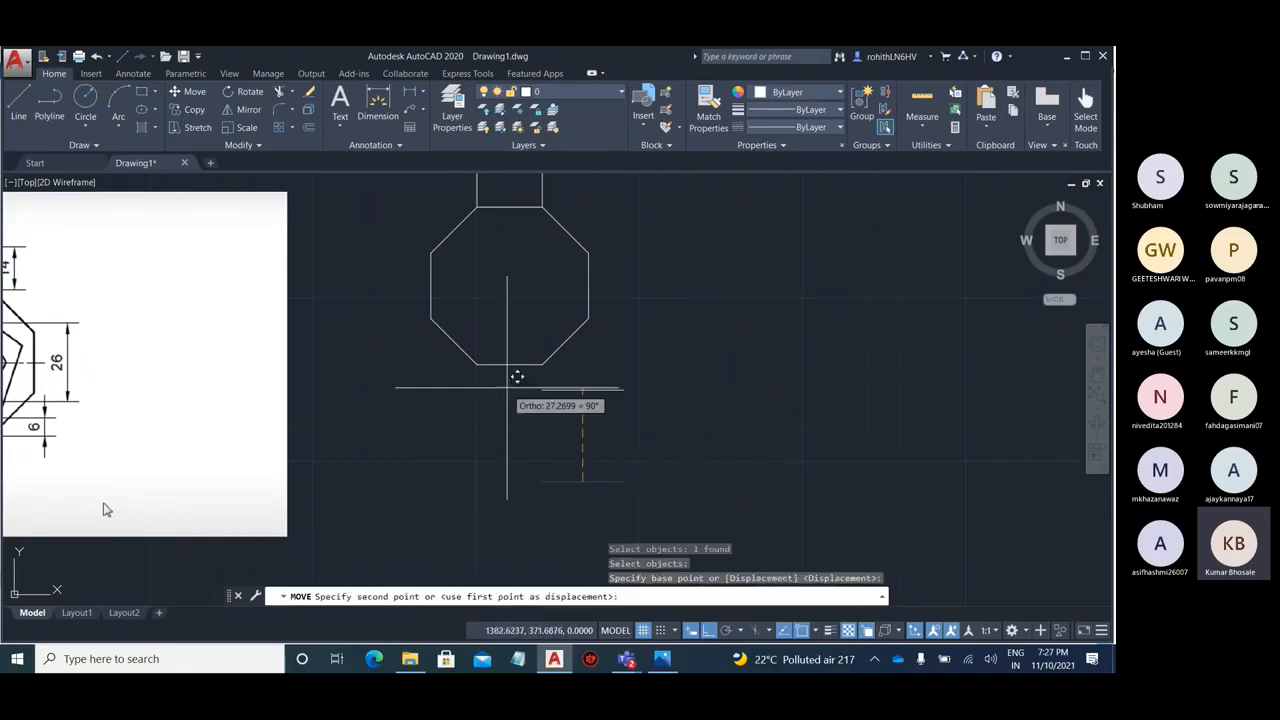
scroll(517, 371, "up", 5)
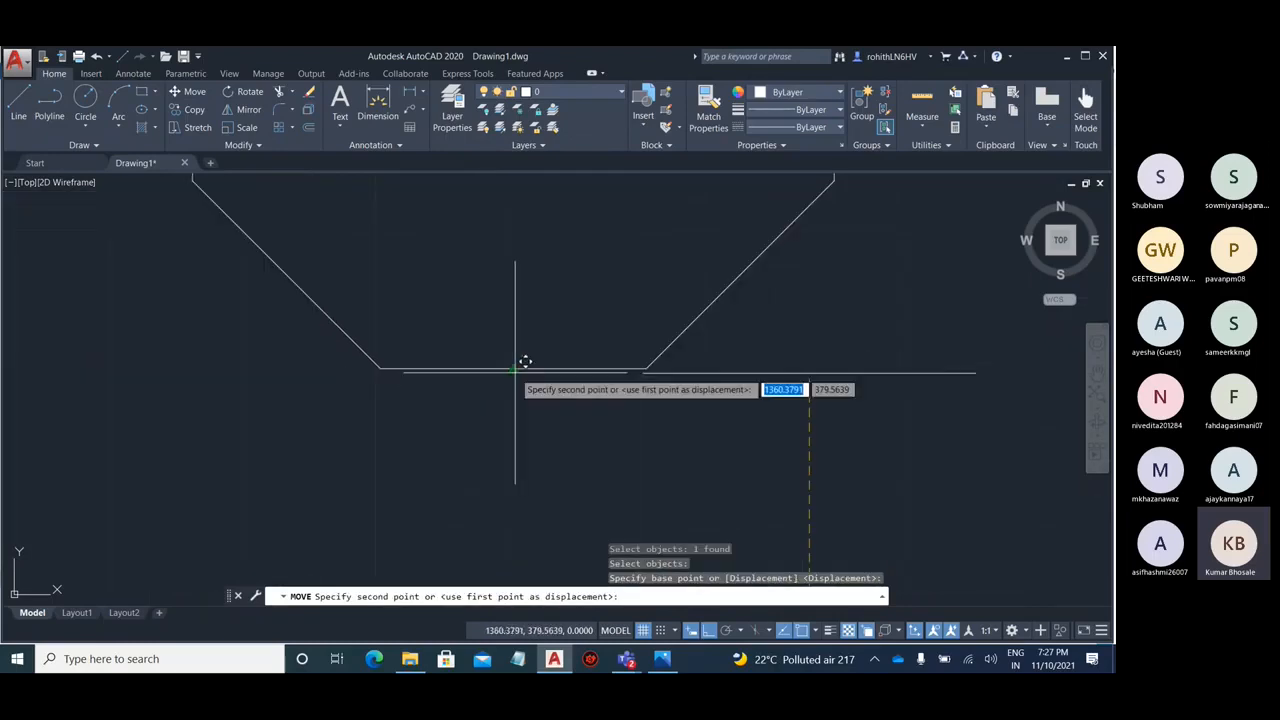
key("F8")
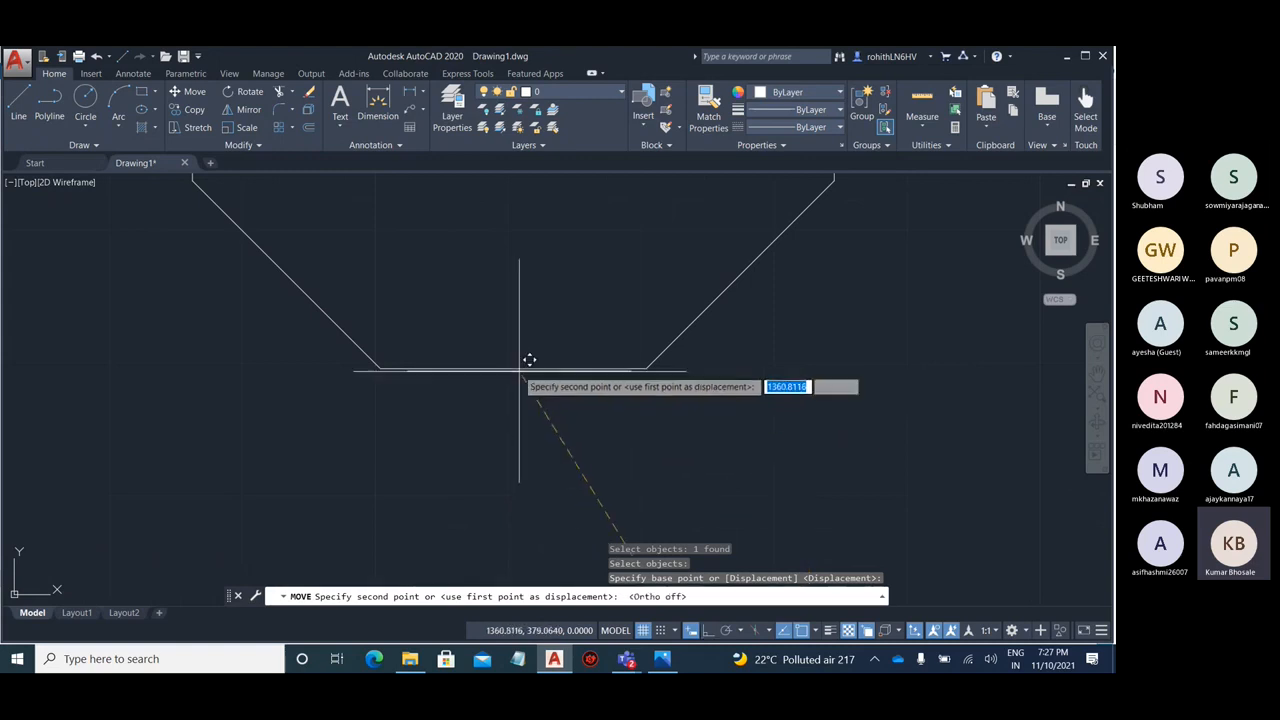
left_click(516, 368)
key("Escape")
key("Escape")
- Move the 25-unit line straight up 6 units from the octagon's bottom edge, with Ortho mode on
scroll(509, 423, "down", 2)
scroll(485, 425, "up", 2)
left_click(485, 425)
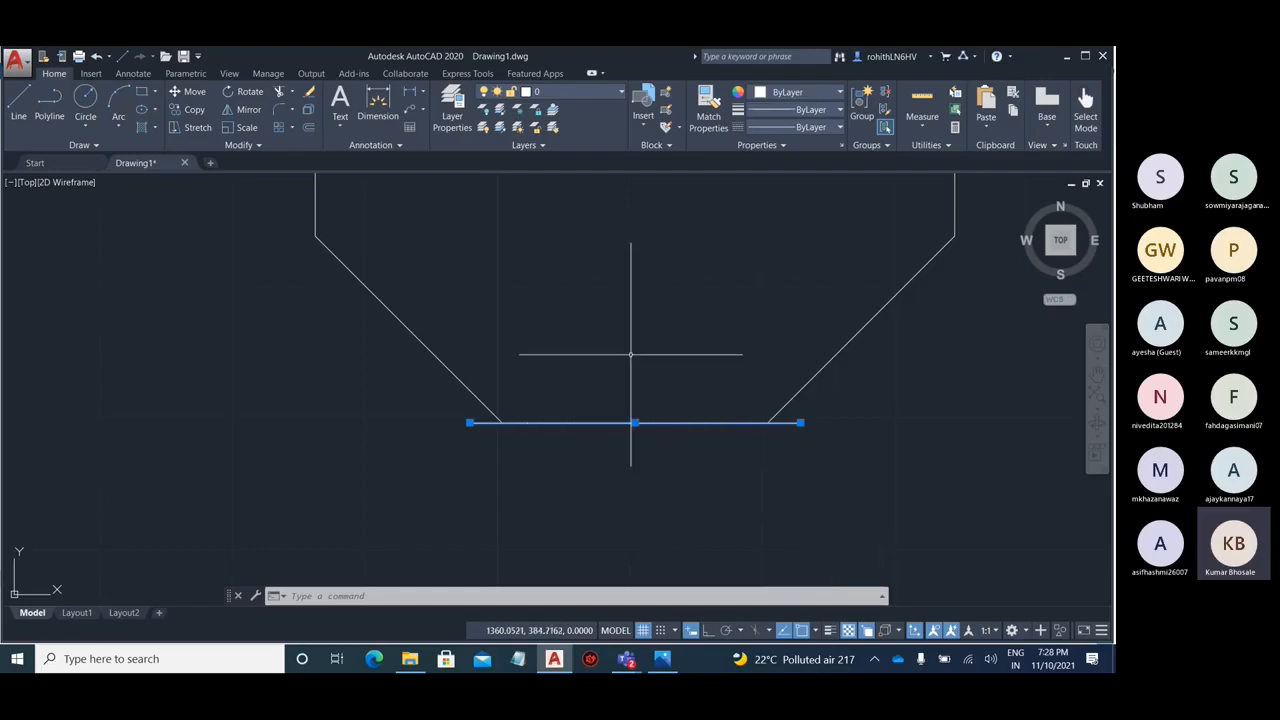
key("F8")
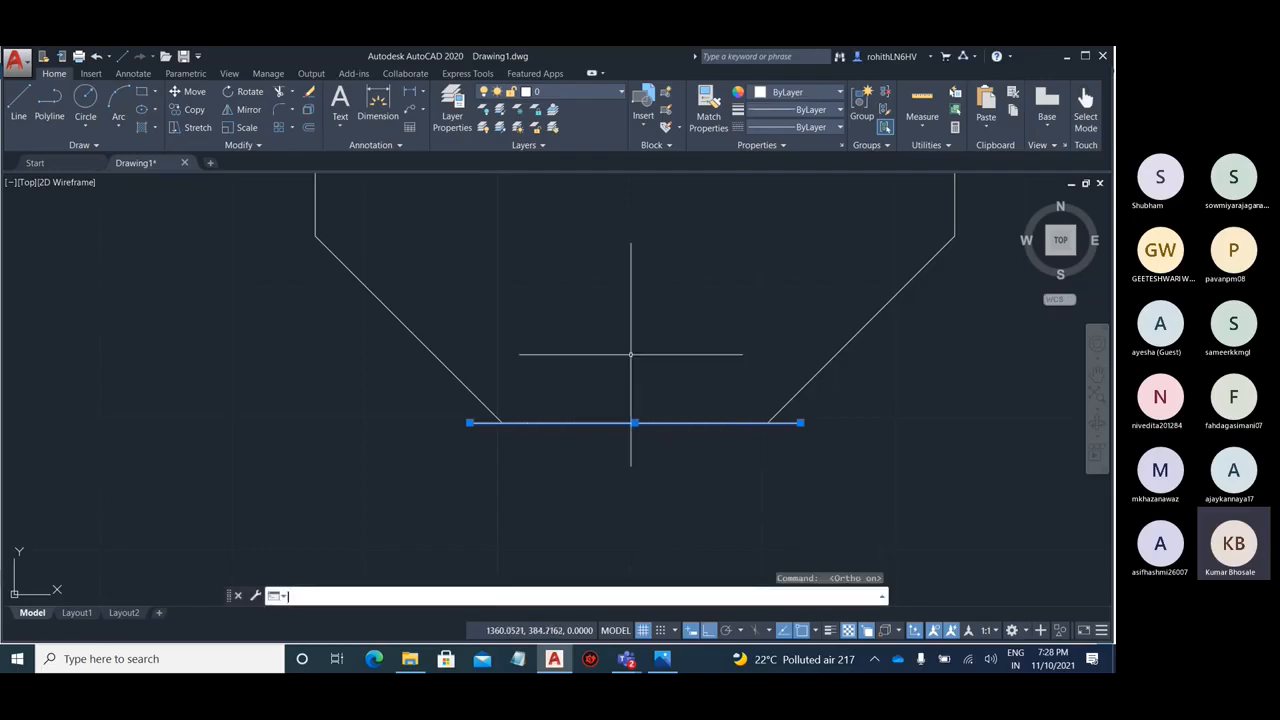
type("m")
key("Return")
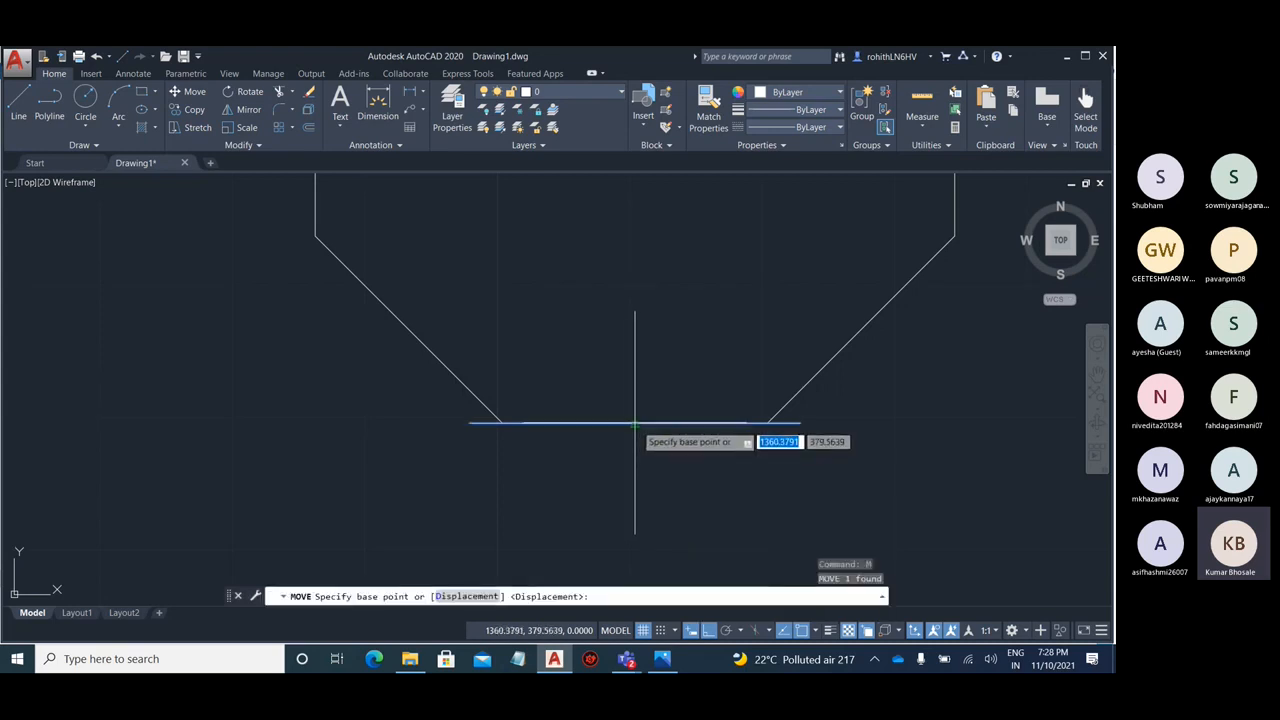
left_click(635, 423)
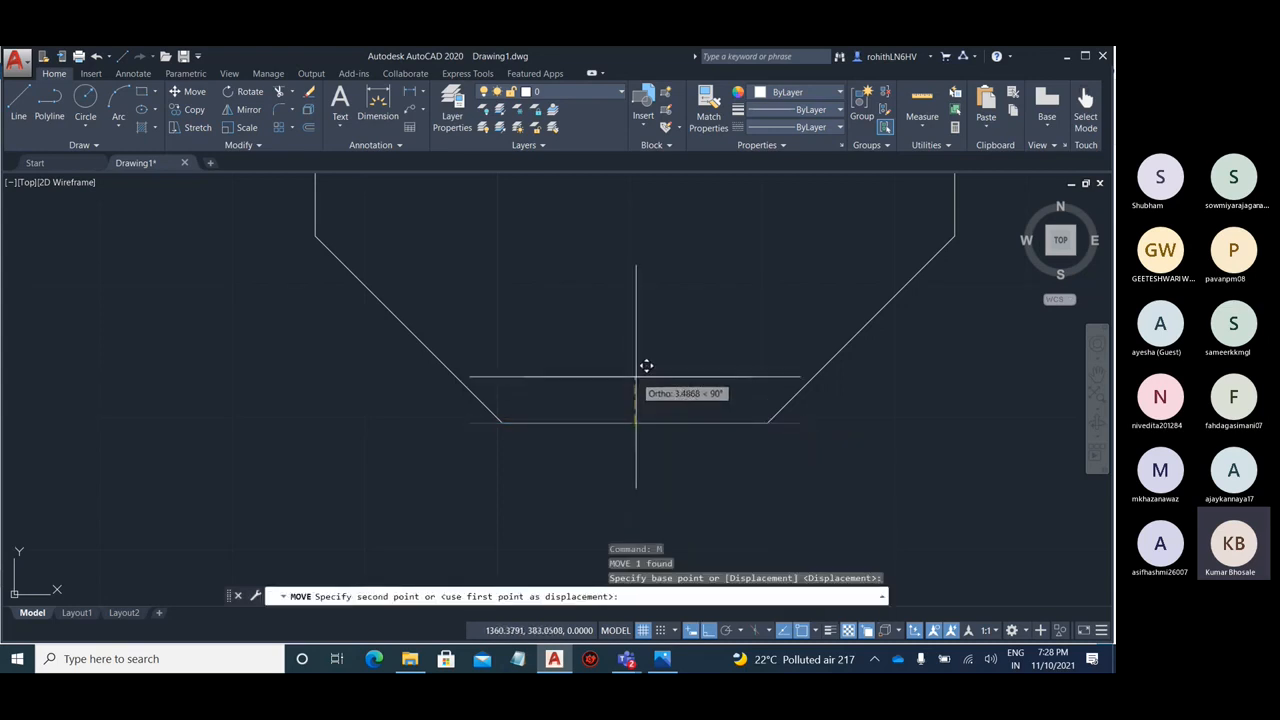
type("6")
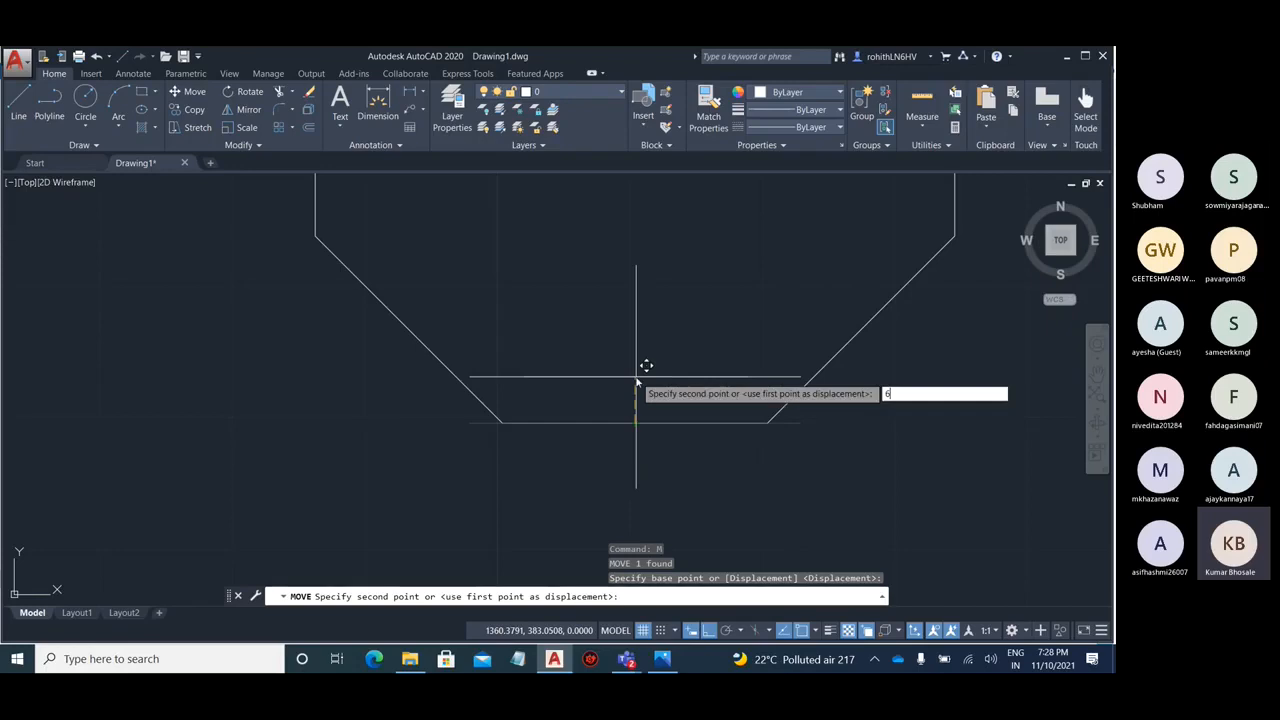
key("Return")
key("Escape")
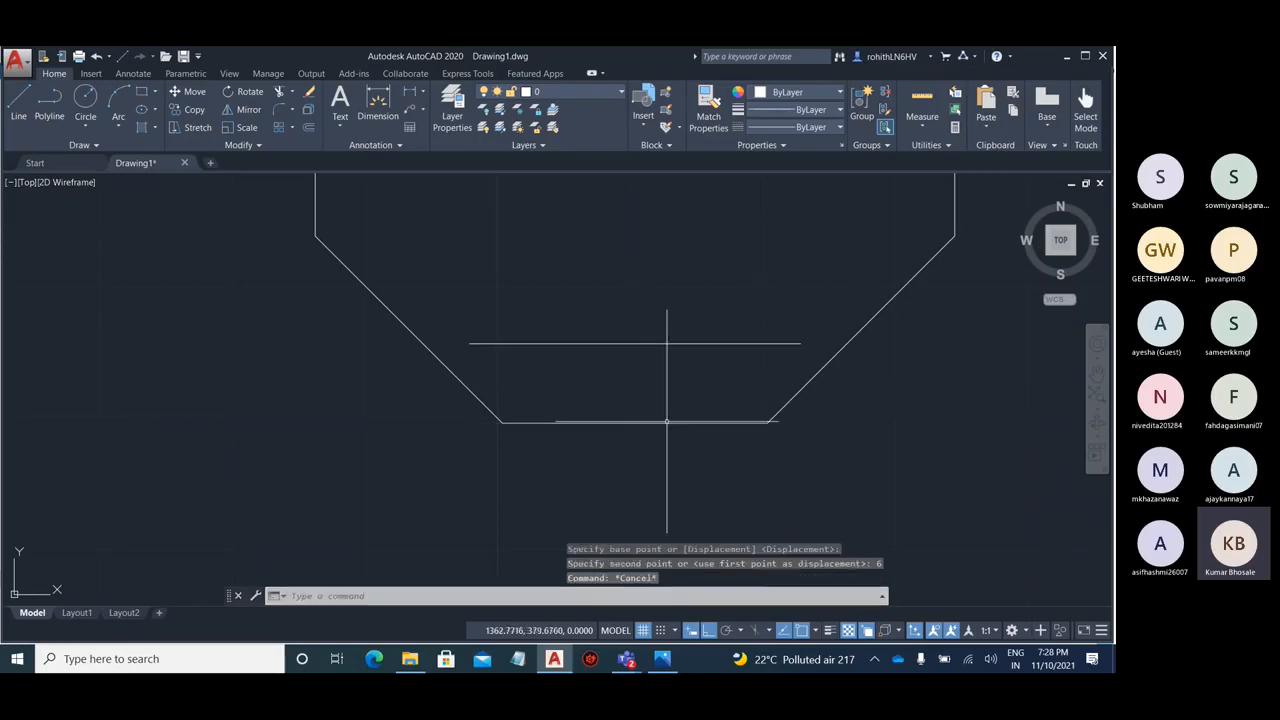
key("Escape")
- Measure the distance from the moved line's midpoint to the midpoint of the octagon's bottom edge
scroll(670, 419, "down", 4)
scroll(722, 342, "up", 3)
type("di")
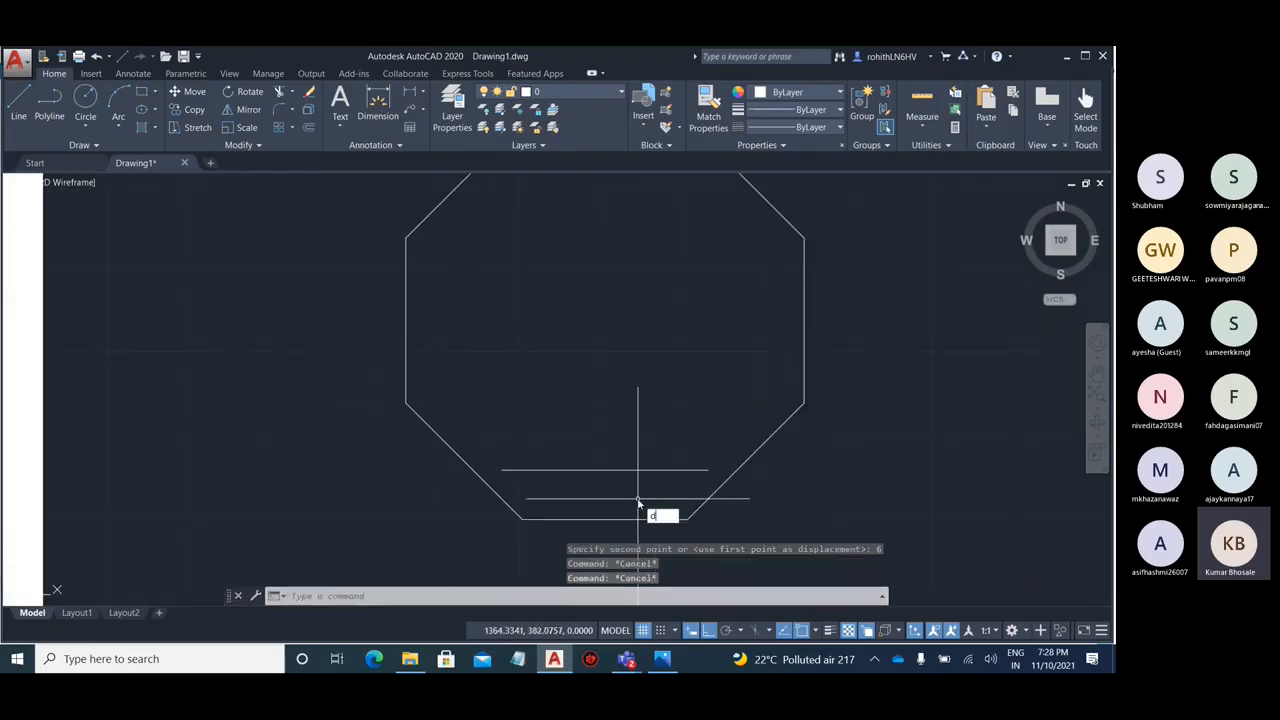
key("Return")
left_click(605, 470)
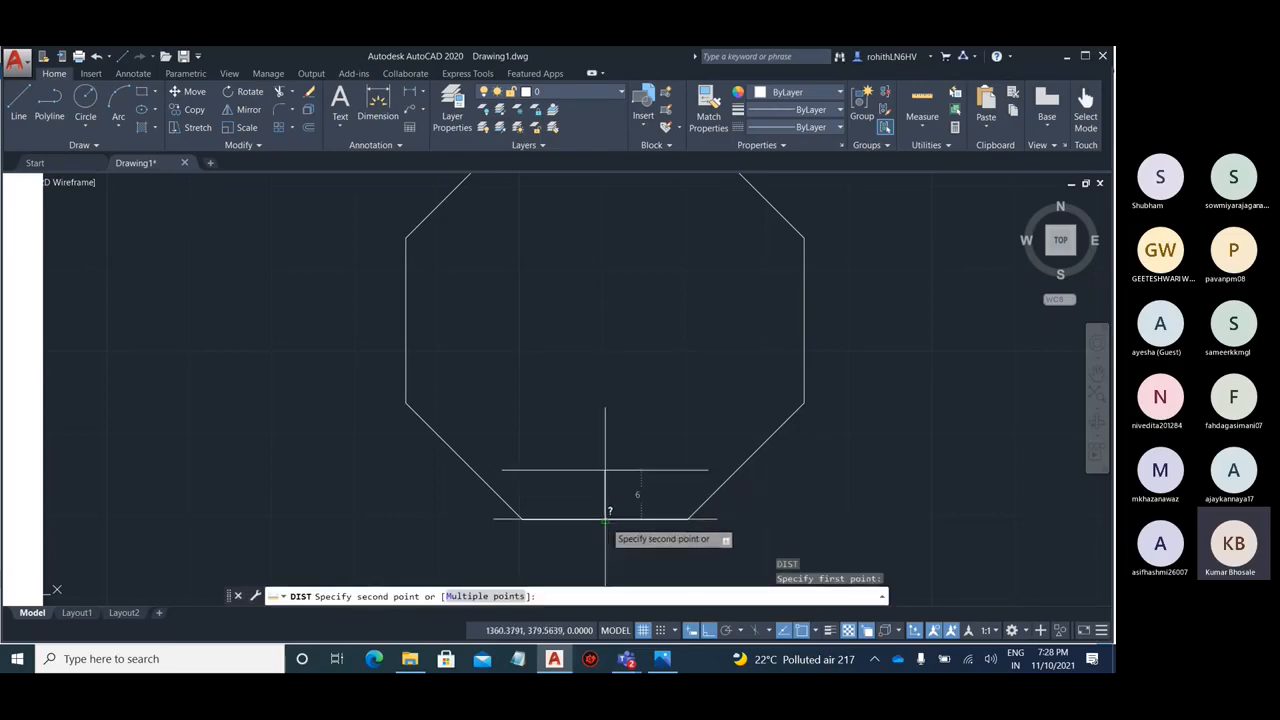
key("Escape")
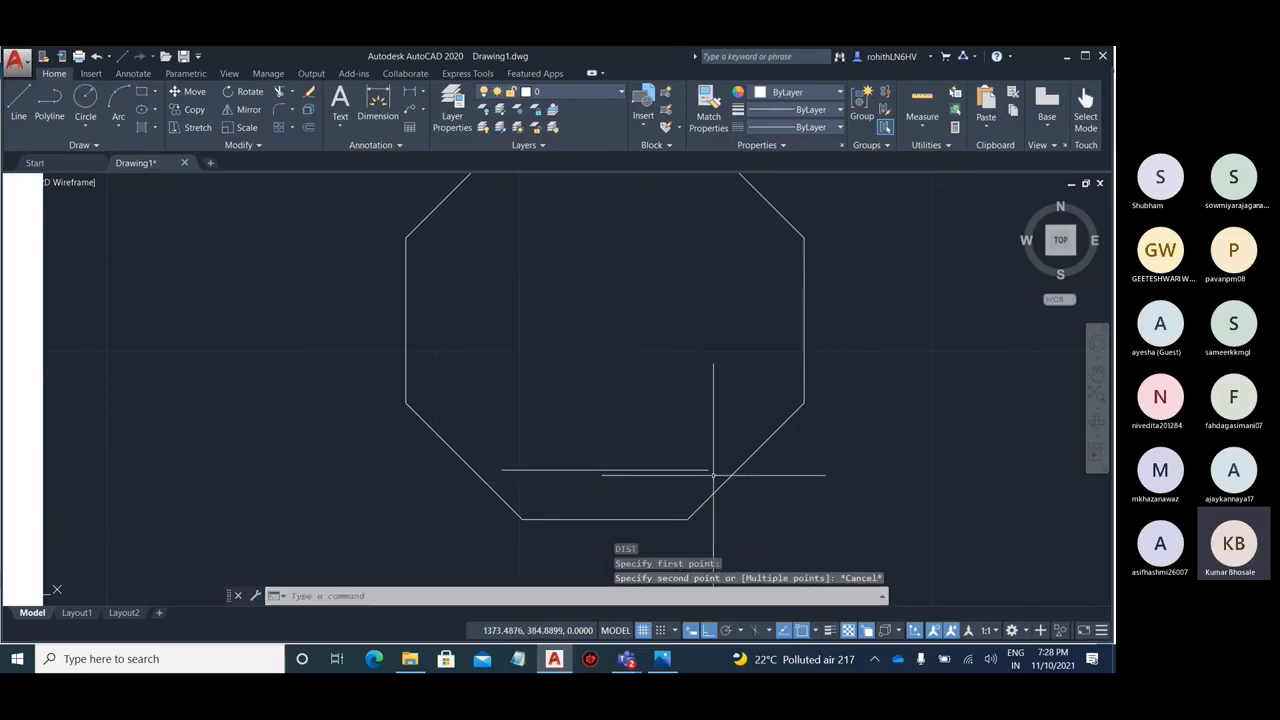
- Draw a 5-sided polygon with the Edge option, using the two ends of the 25-unit line as edge endpoints
scroll(713, 475, "down", 3)
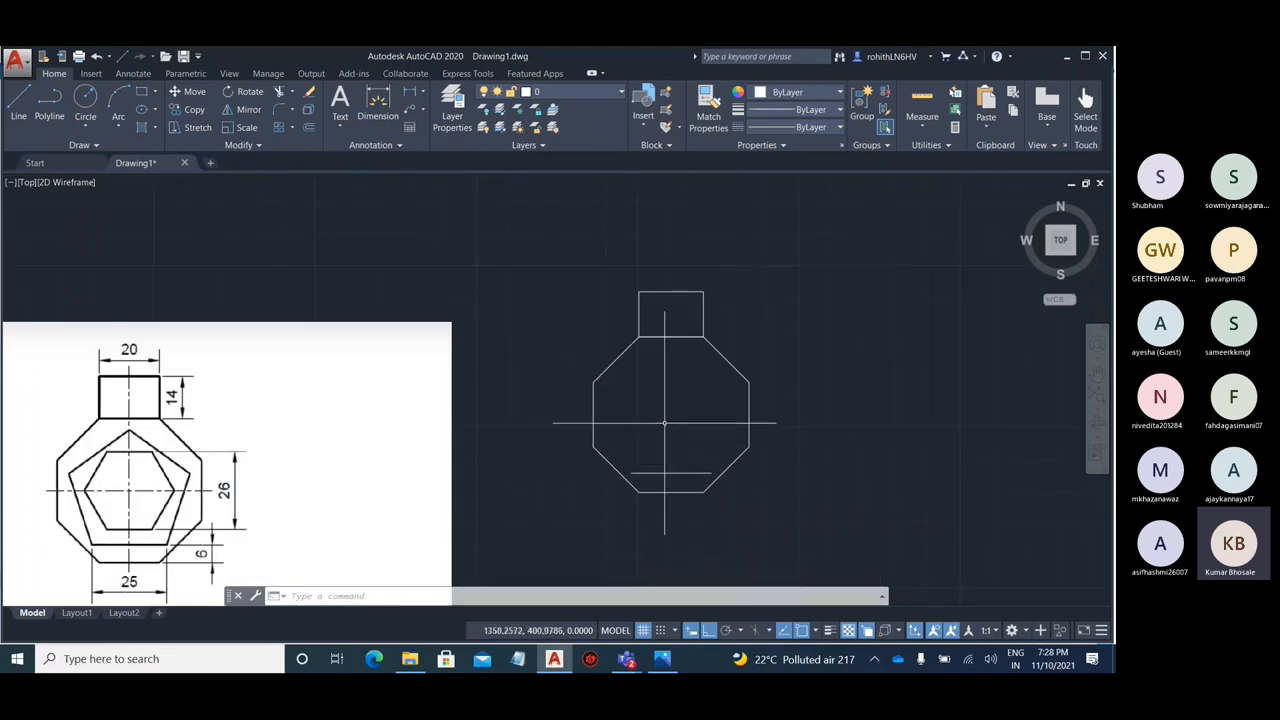
type("pol")
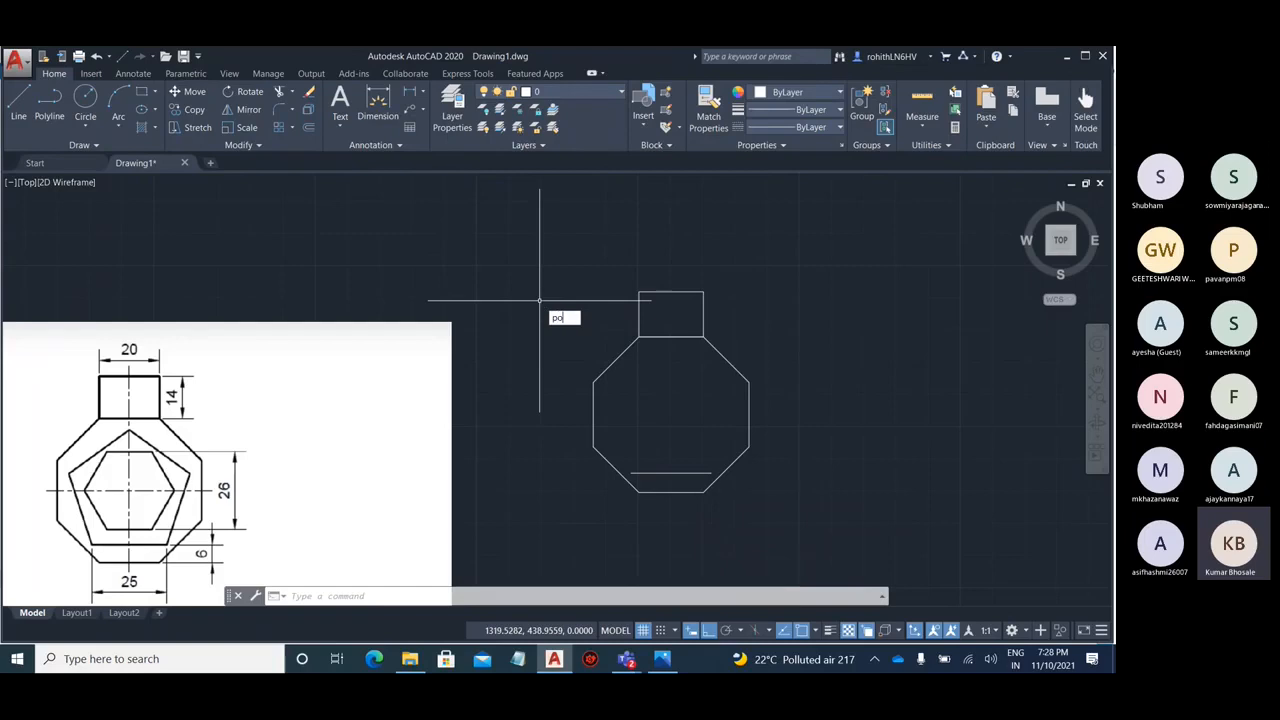
key("Return")
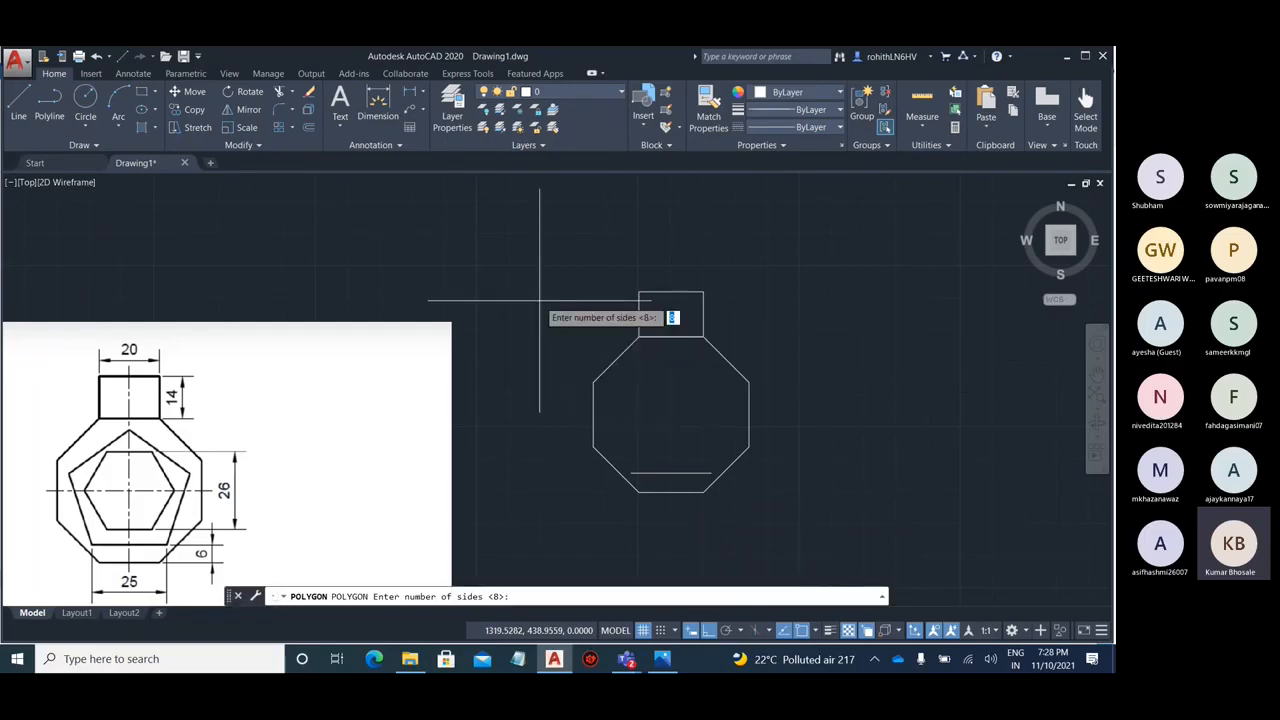
key("Return")
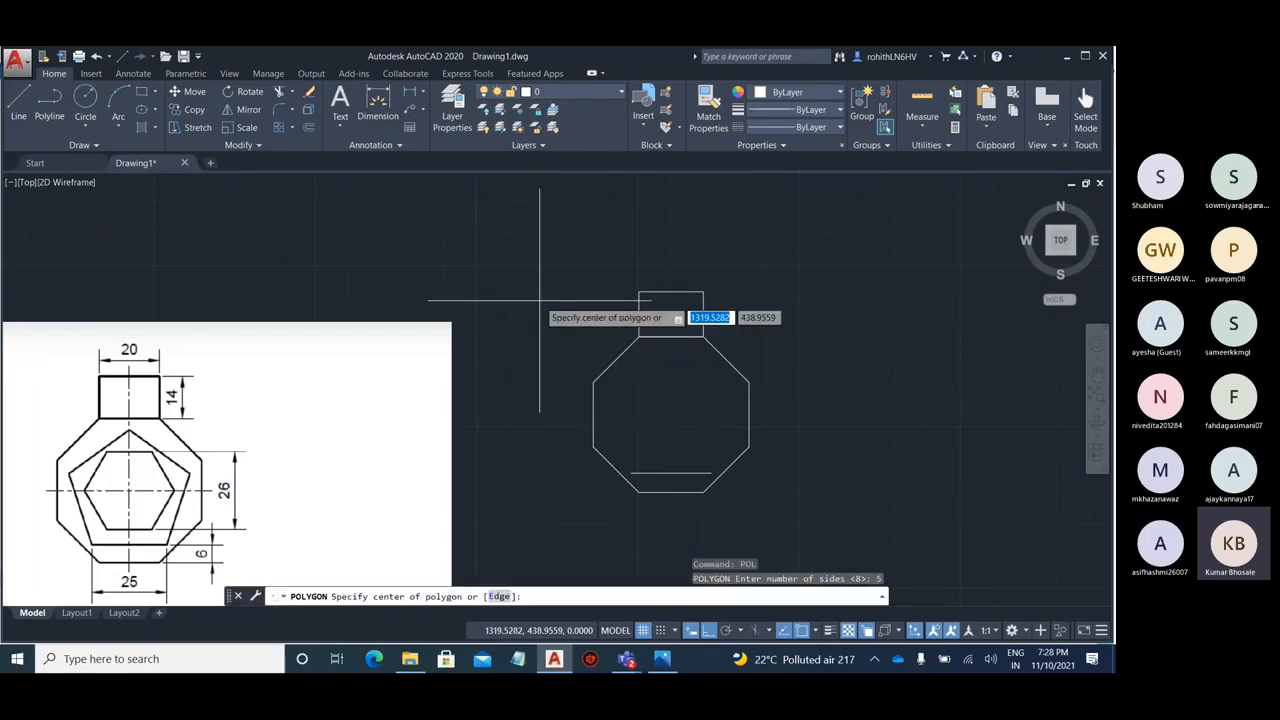
type("e")
key("Return")
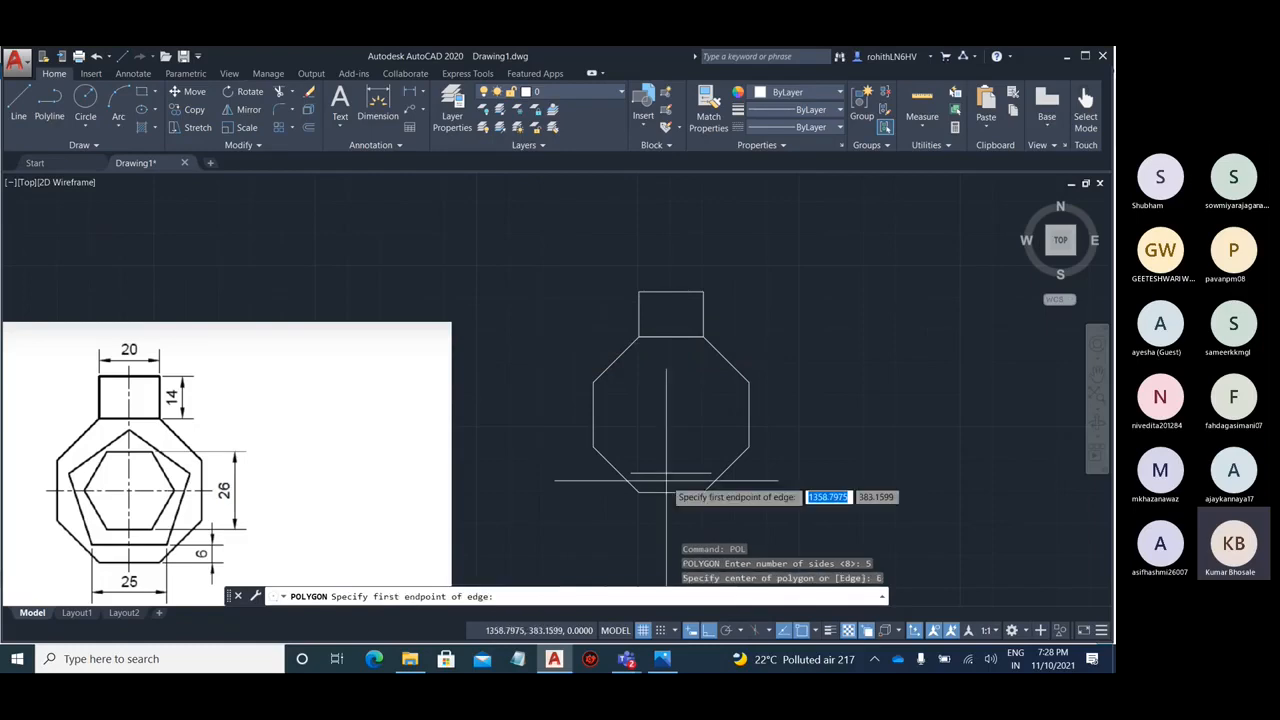
scroll(659, 480, "up", 4)
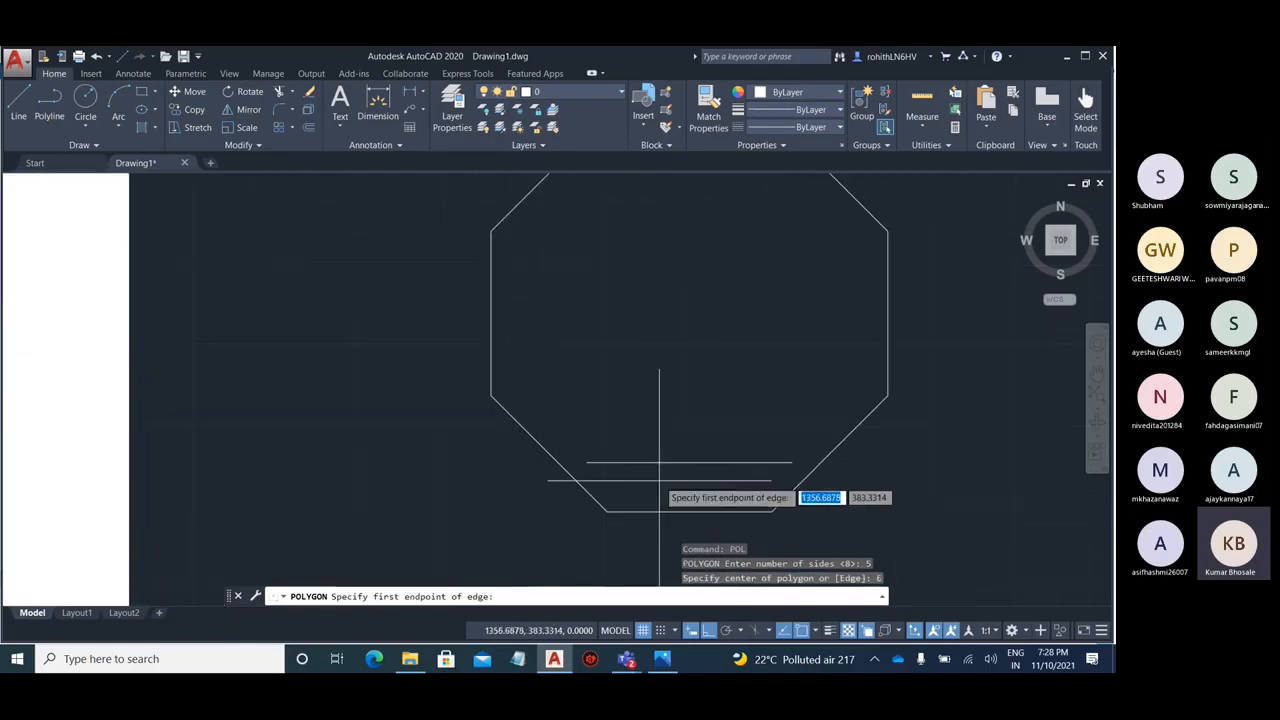
left_click(587, 463)
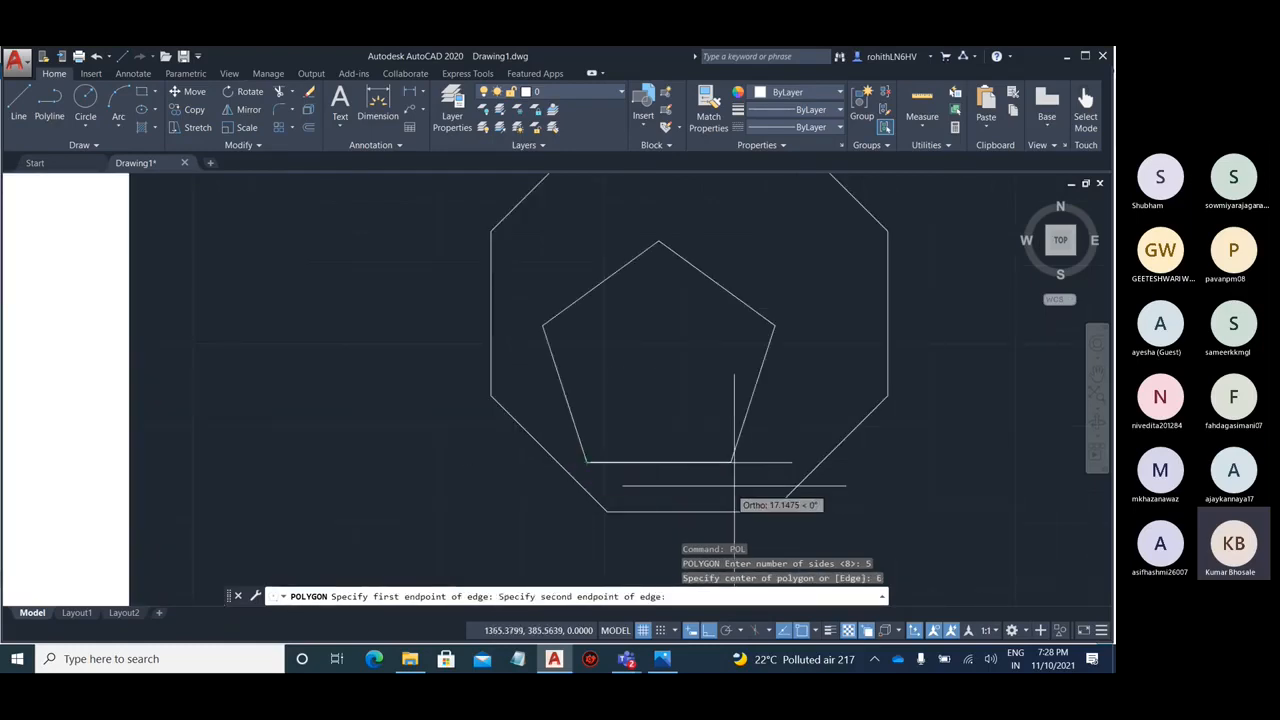
key("Escape")
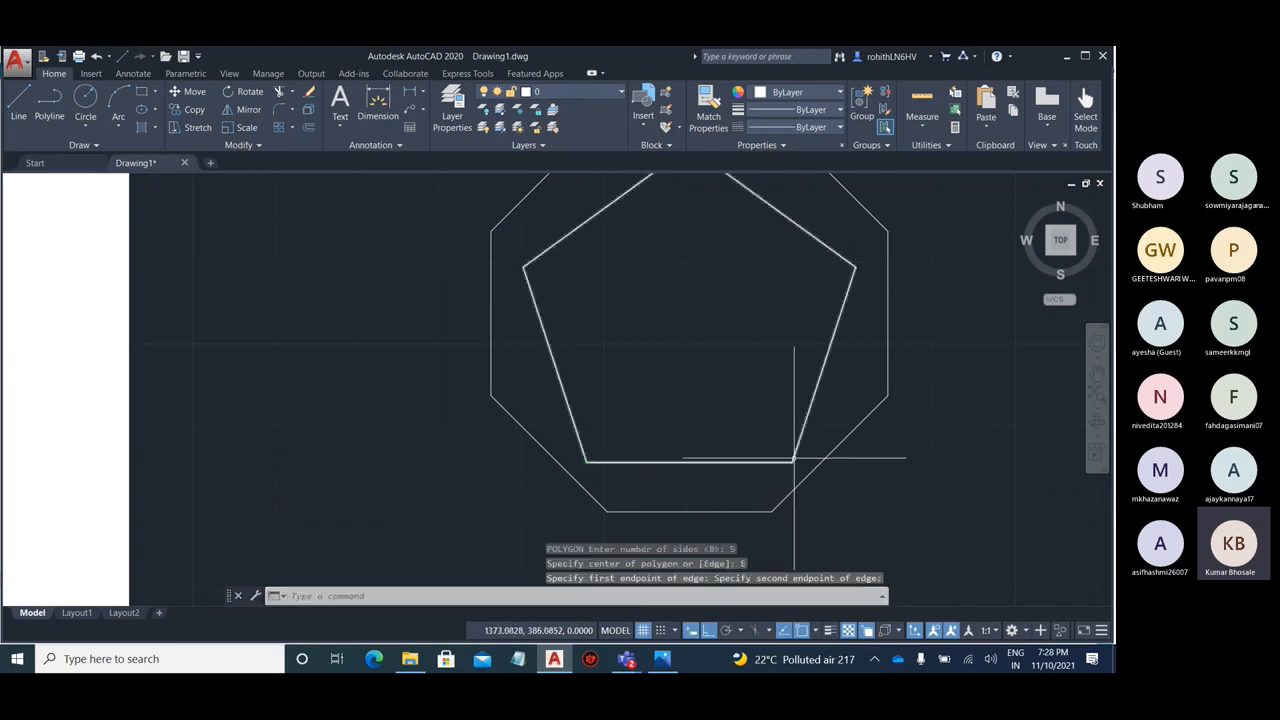
- Delete the 25-unit construction line that overlaps the pentagon's bottom edge, keeping the pentagon polyline
scroll(720, 430, "down", 2)
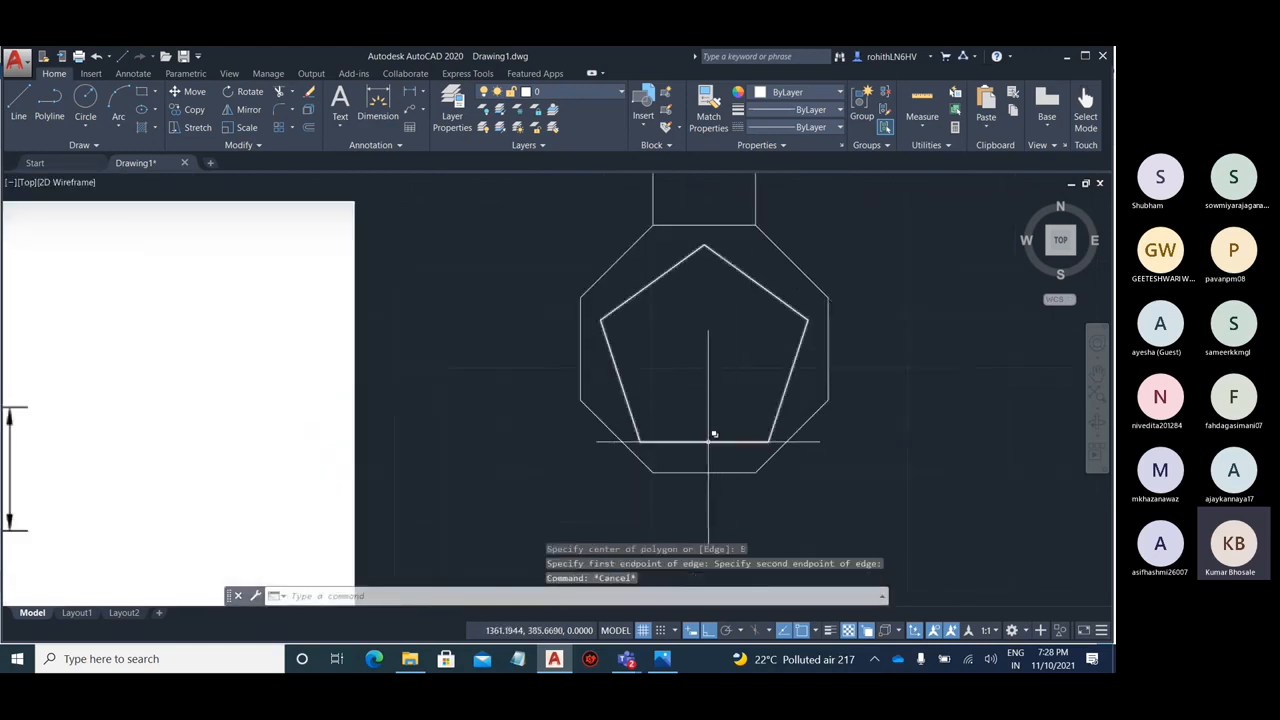
left_click(709, 430)
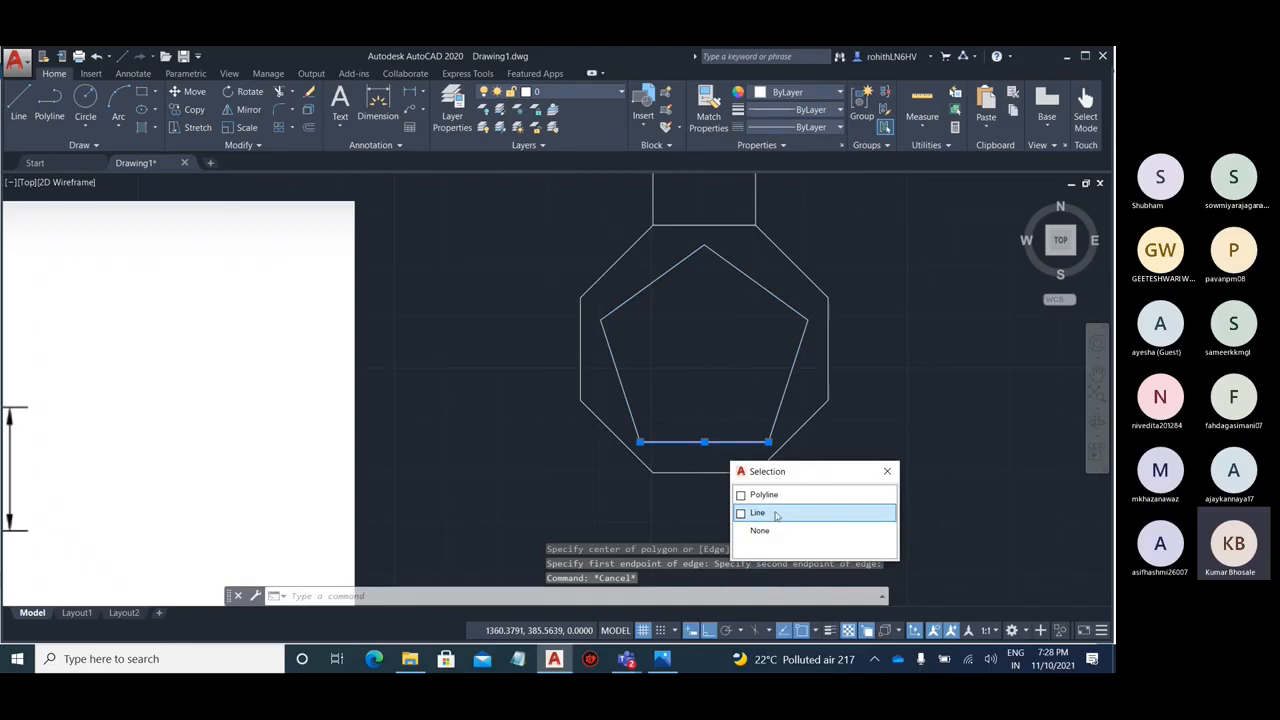
left_click(776, 513)
key("Delete")
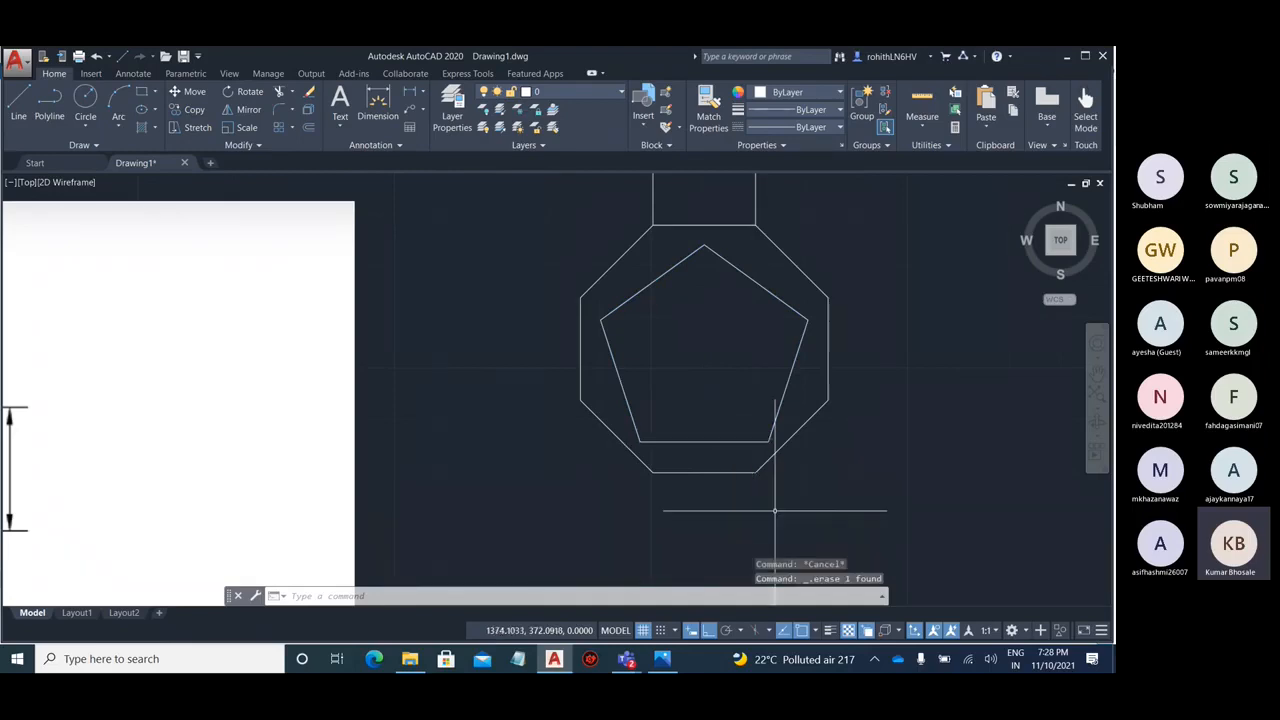
- Examine the hexagon's dimensions and position in the reference figure, including the Cad2.PNG image in Photos, and return to AutoCAD
scroll(776, 470, "down", 4)
scroll(805, 400, "up", 4)
scroll(777, 393, "down", 2)
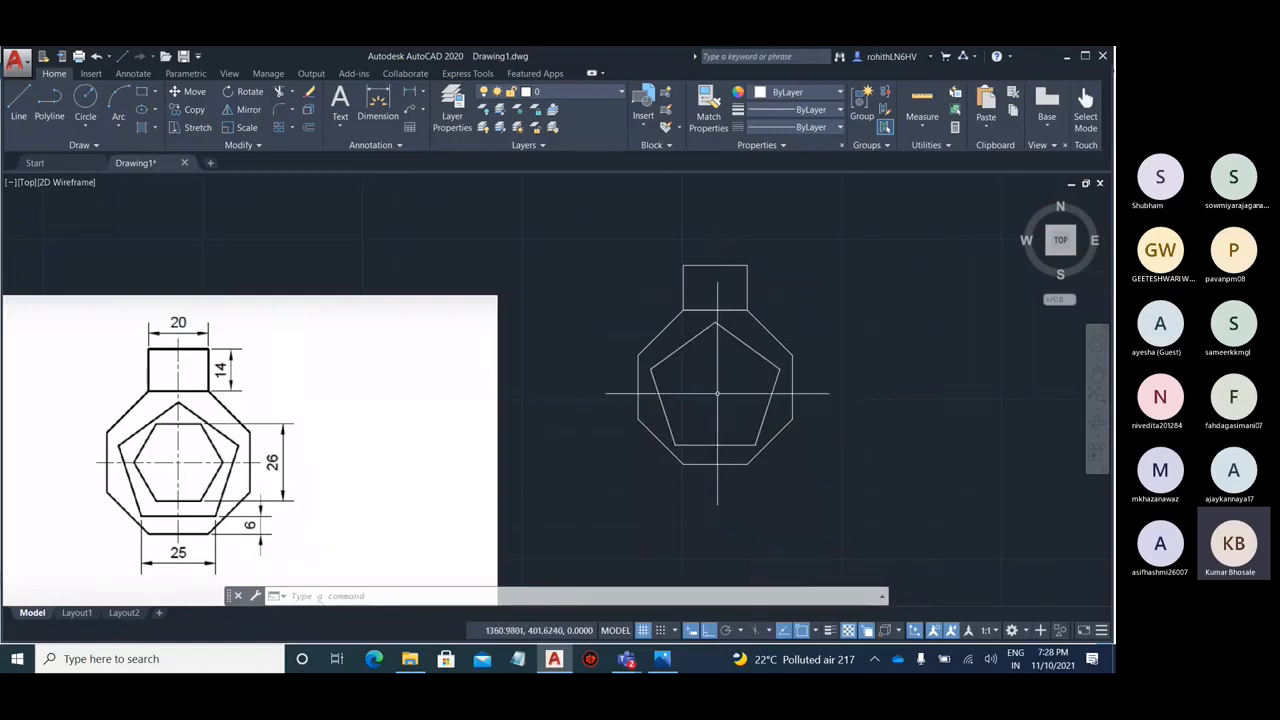
scroll(720, 397, "up", 2)
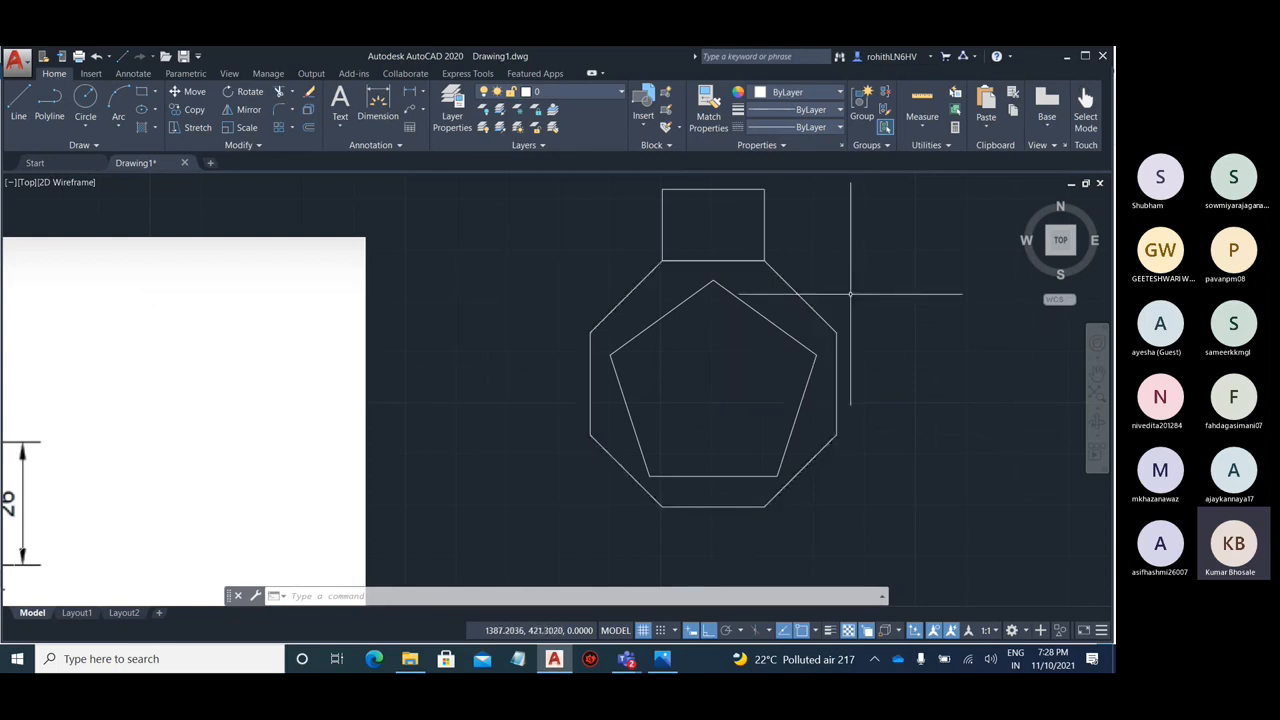
scroll(850, 285, "down", 2)
type("pol")
key("Escape")
key("Escape")
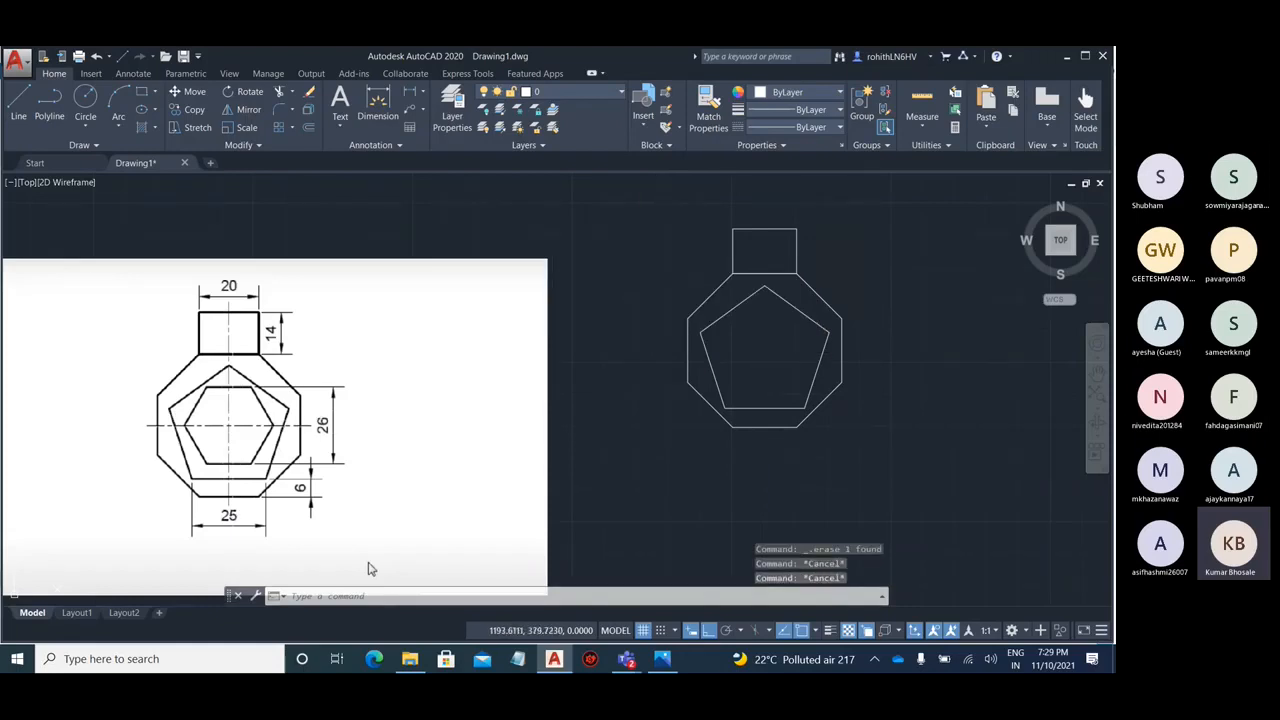
scroll(368, 569, "up", 2)
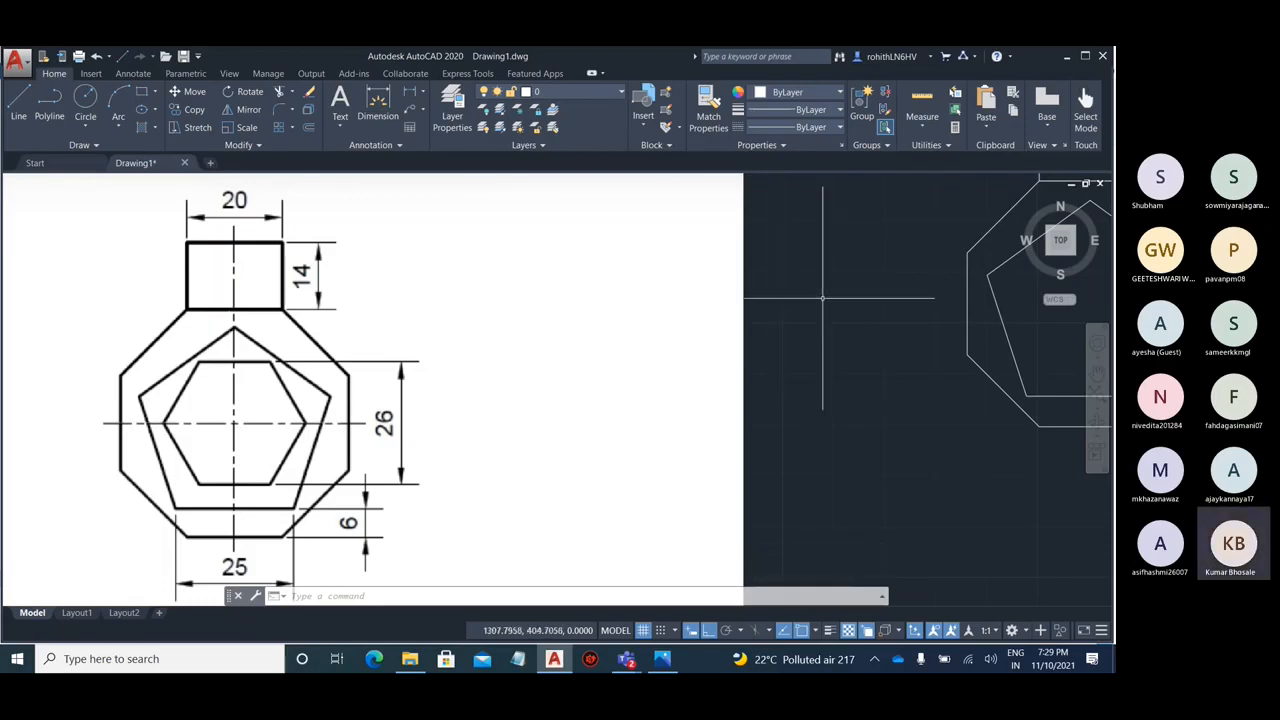
scroll(828, 301, "down", 2)
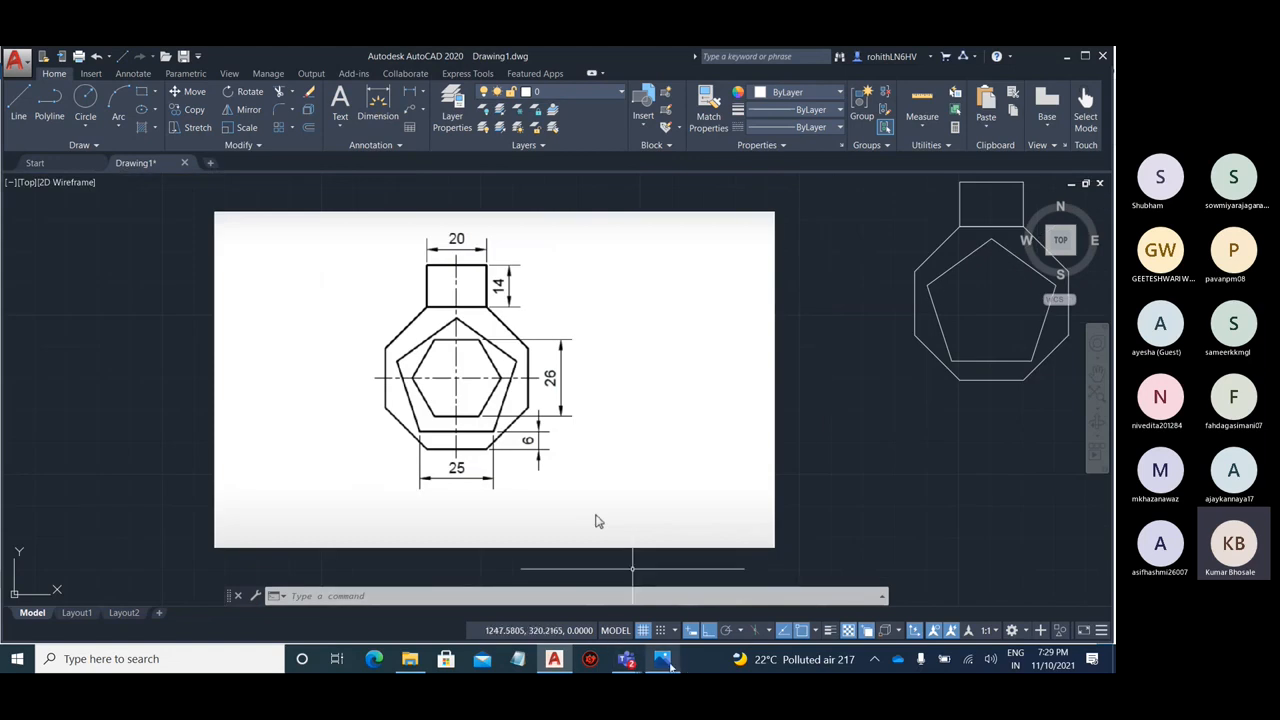
key("alt+Tab")
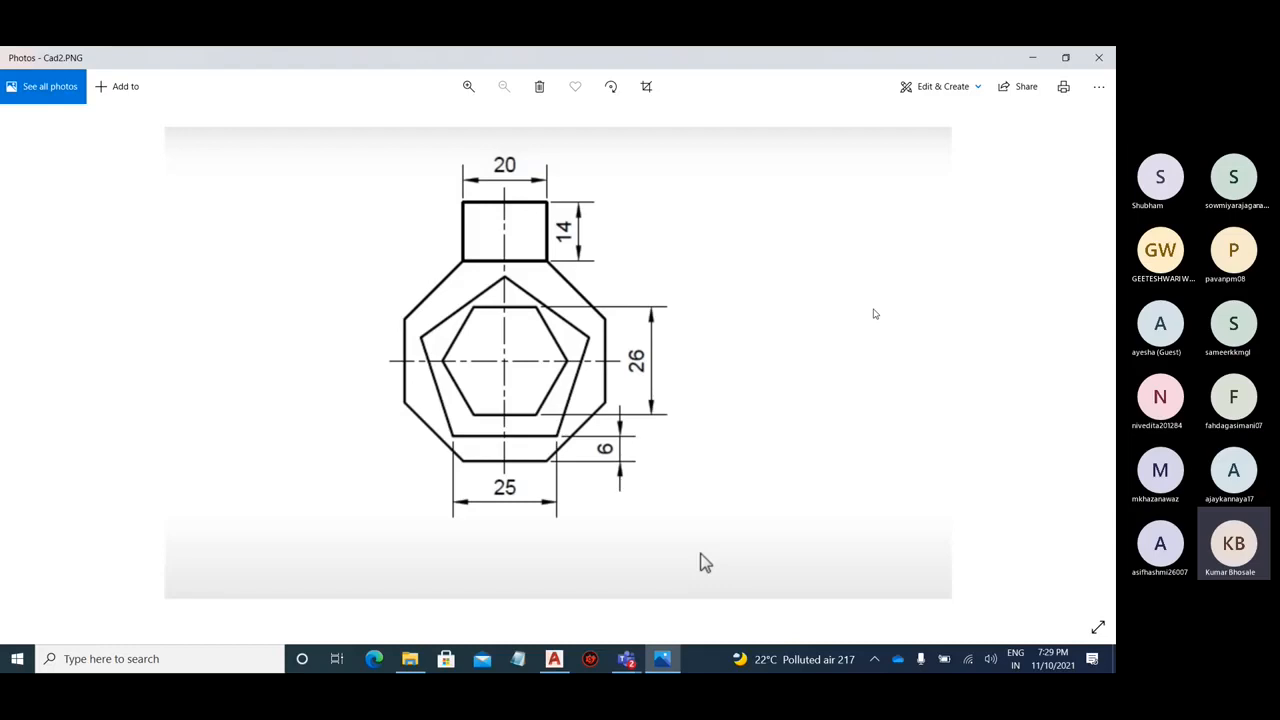
left_click(1032, 57)
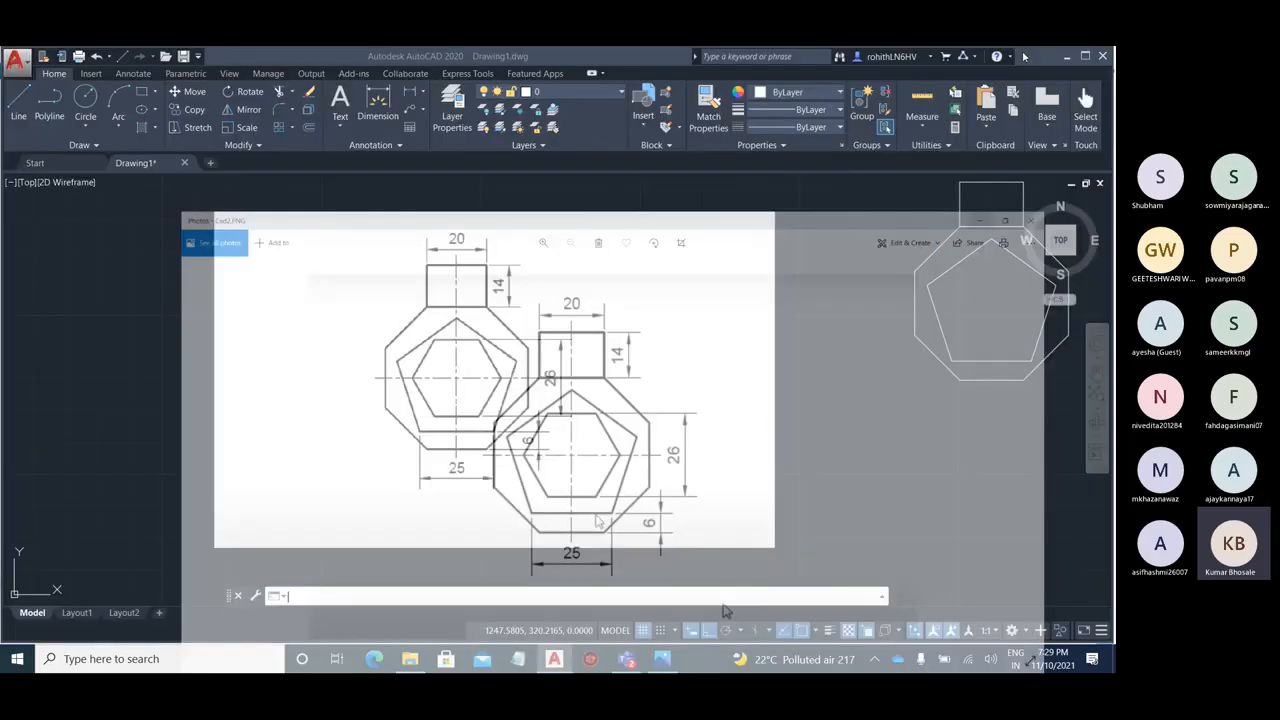
- Try to draw a 6-sided polygon at the octagon's geometric center, circumscribed about a circle of radius 26
middle_click_drag(595, 520, 380, 580)
type("Pol")
key("Return")
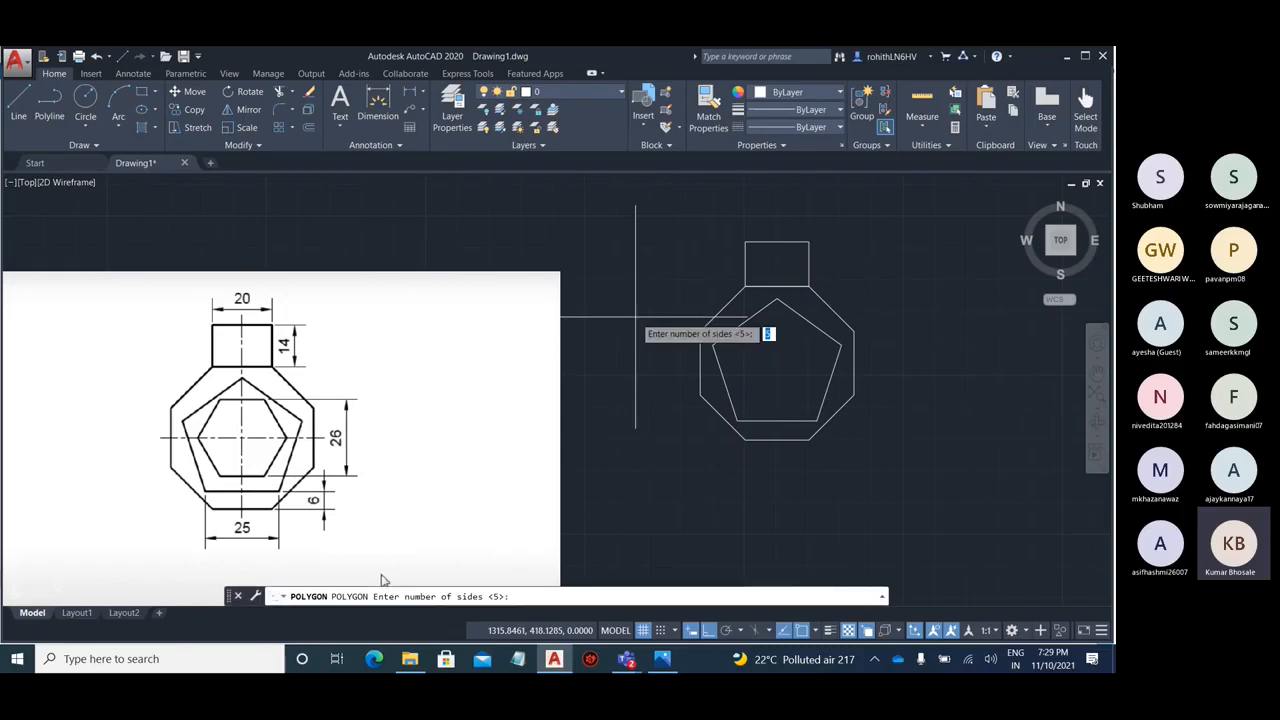
type("6")
key("Return")
scroll(760, 310, "up", 3)
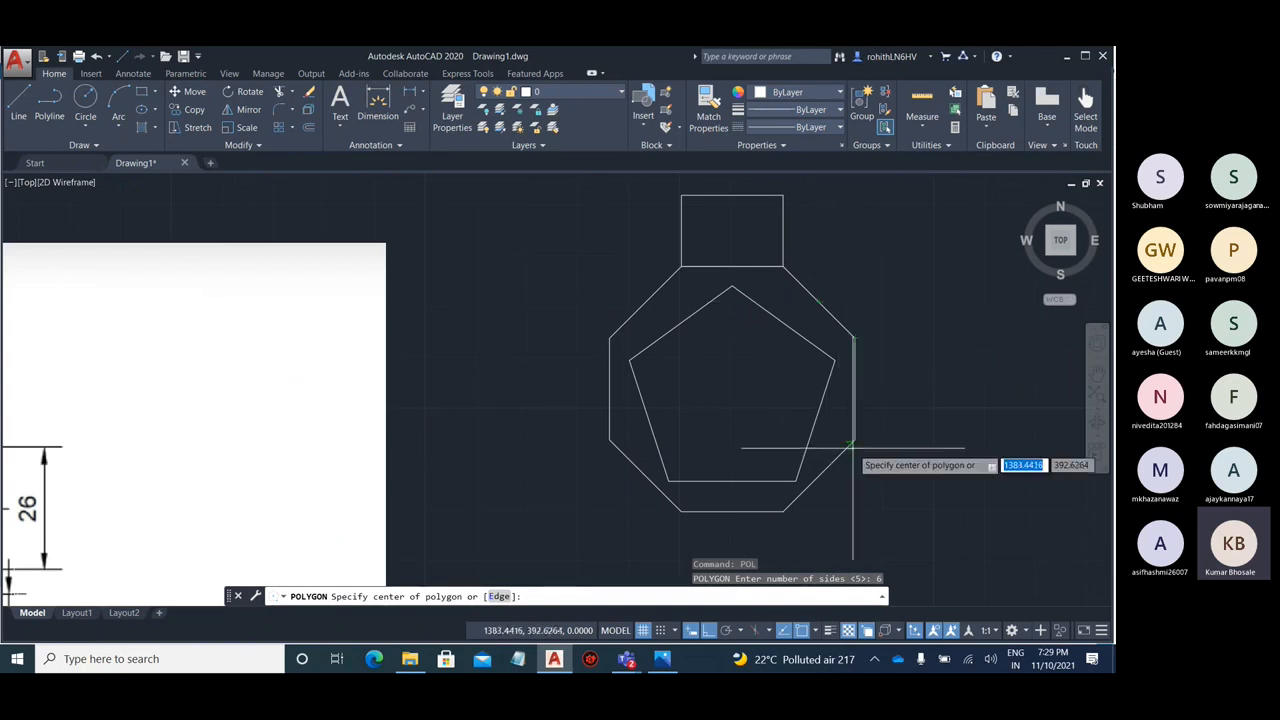
scroll(828, 473, "up", 2)
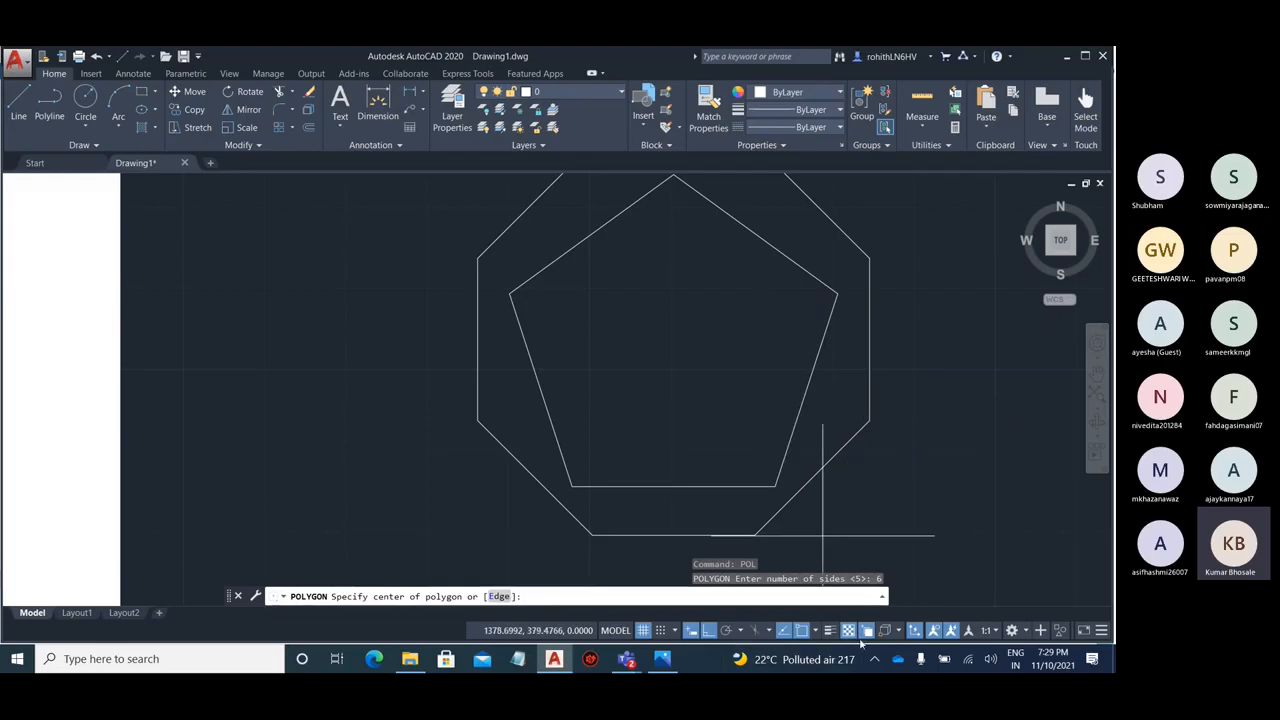
left_click(817, 631)
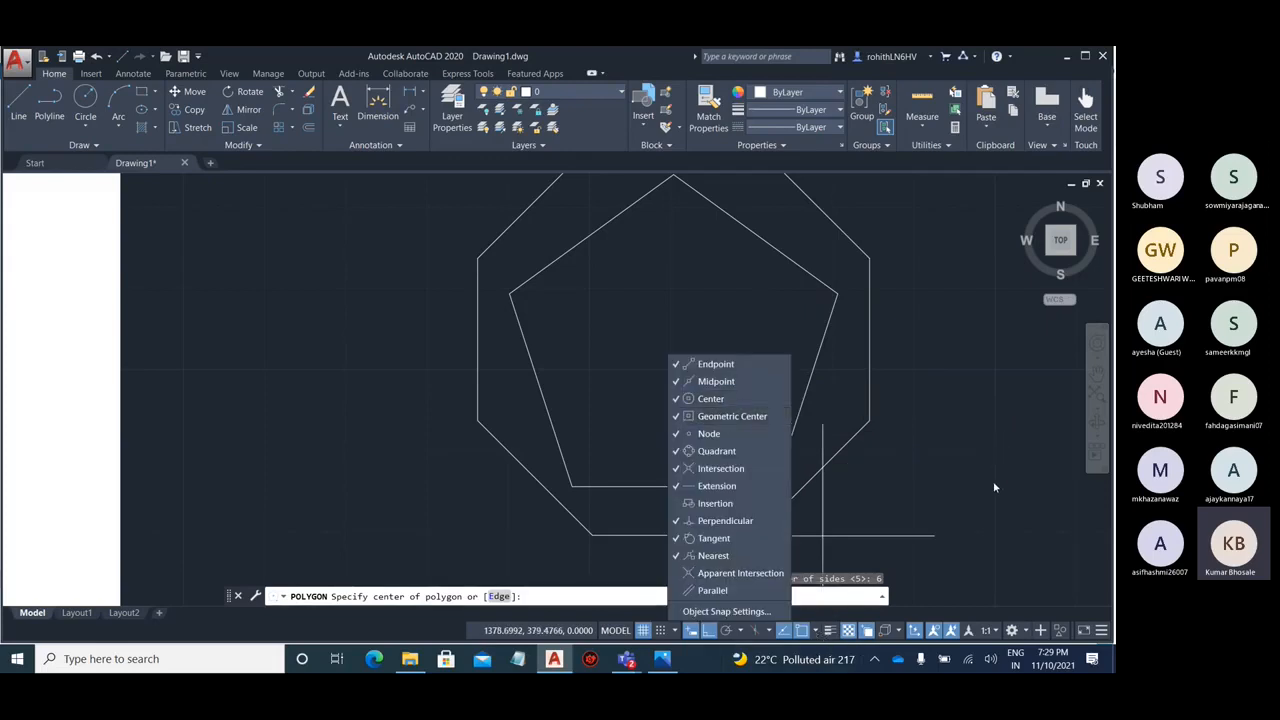
left_click(968, 379)
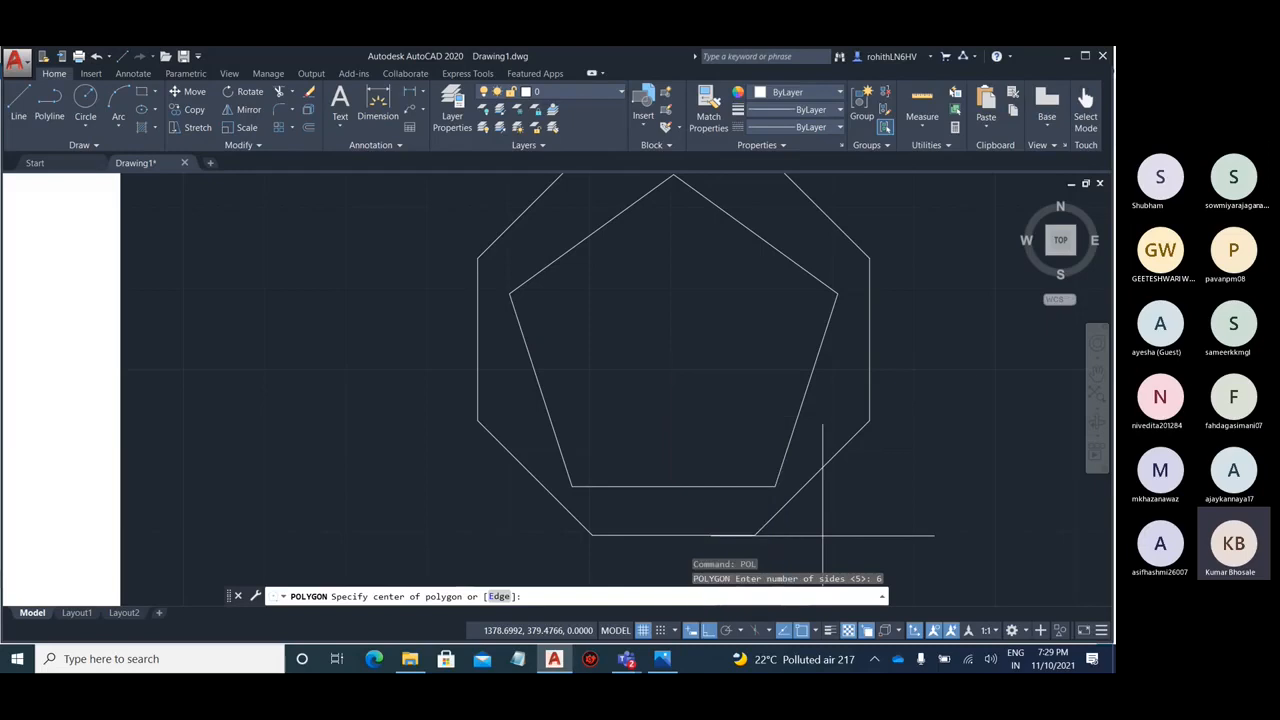
left_click(676, 340)
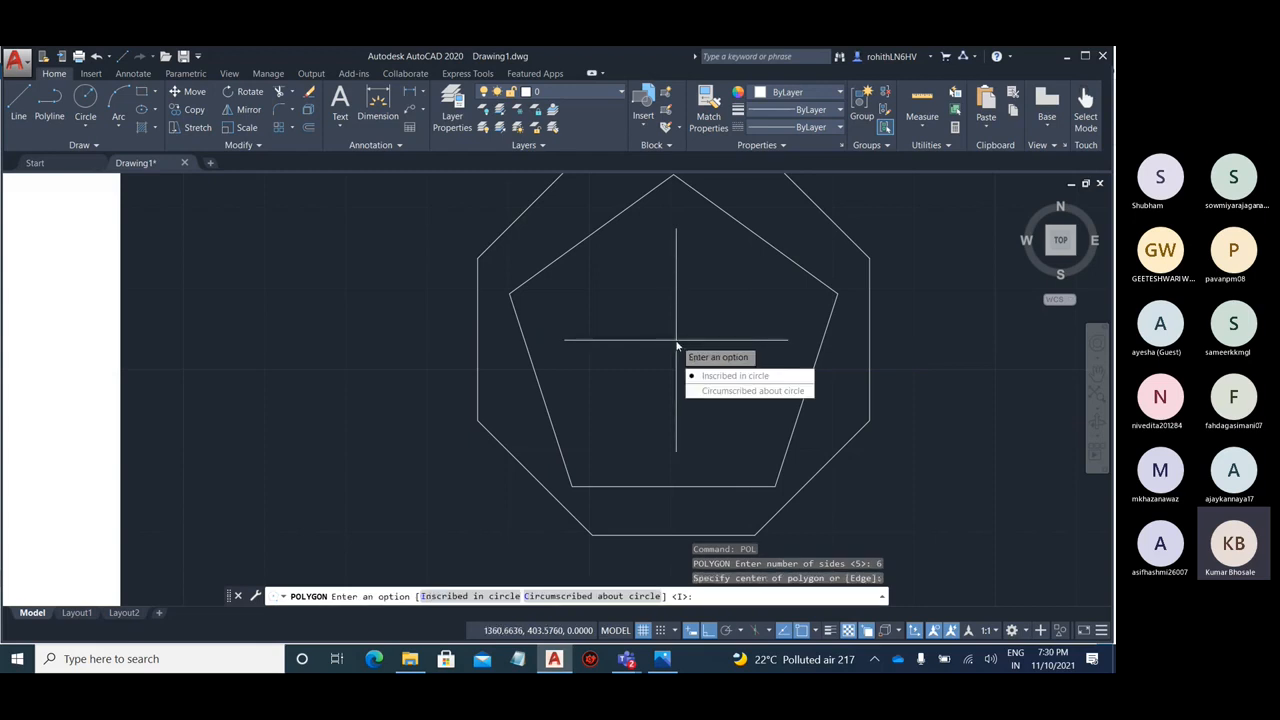
left_click(752, 391)
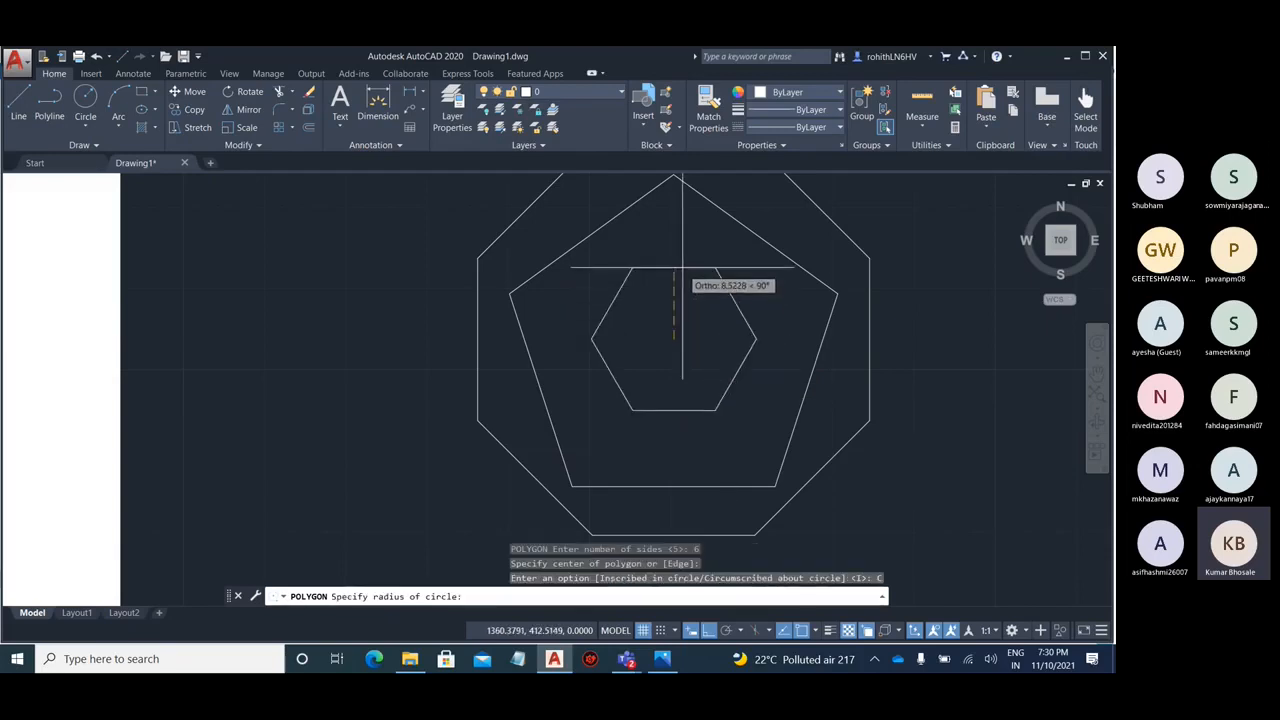
type("26")
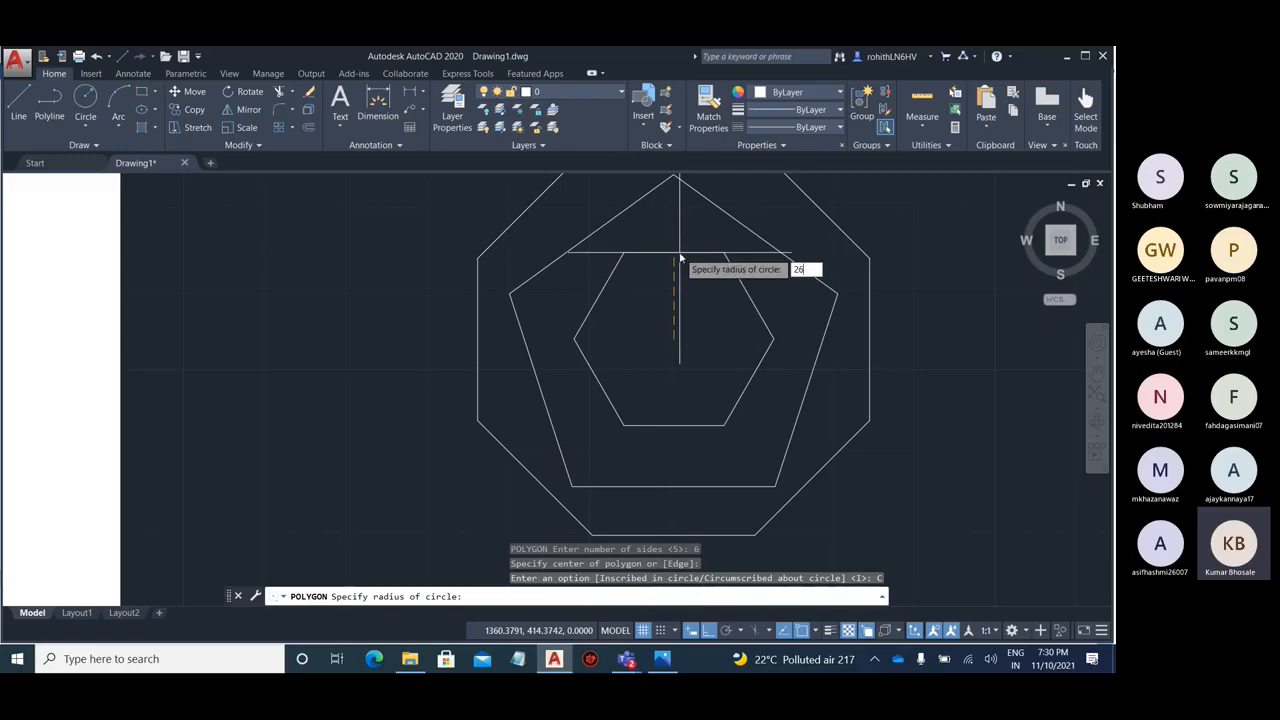
key("Return")
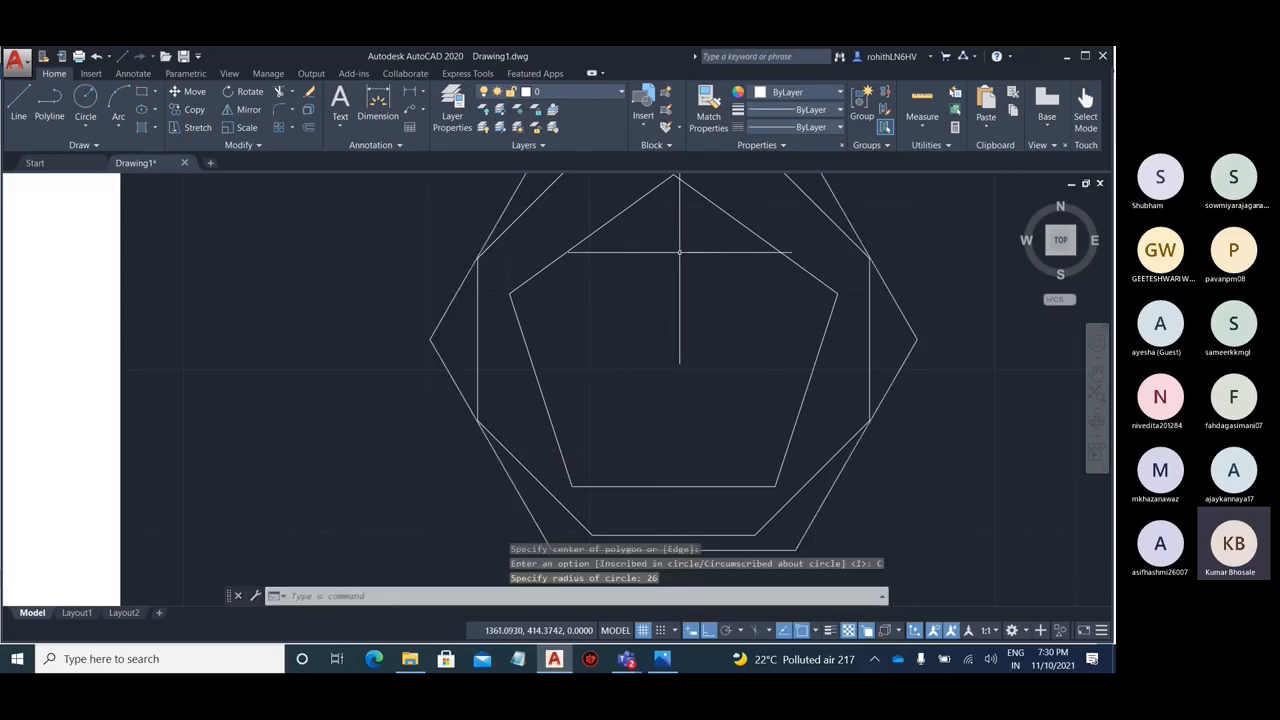
- Compare the radius-26 hexagon with the reference figure and undo it
scroll(678, 292, "down", 2)
left_click(727, 232)
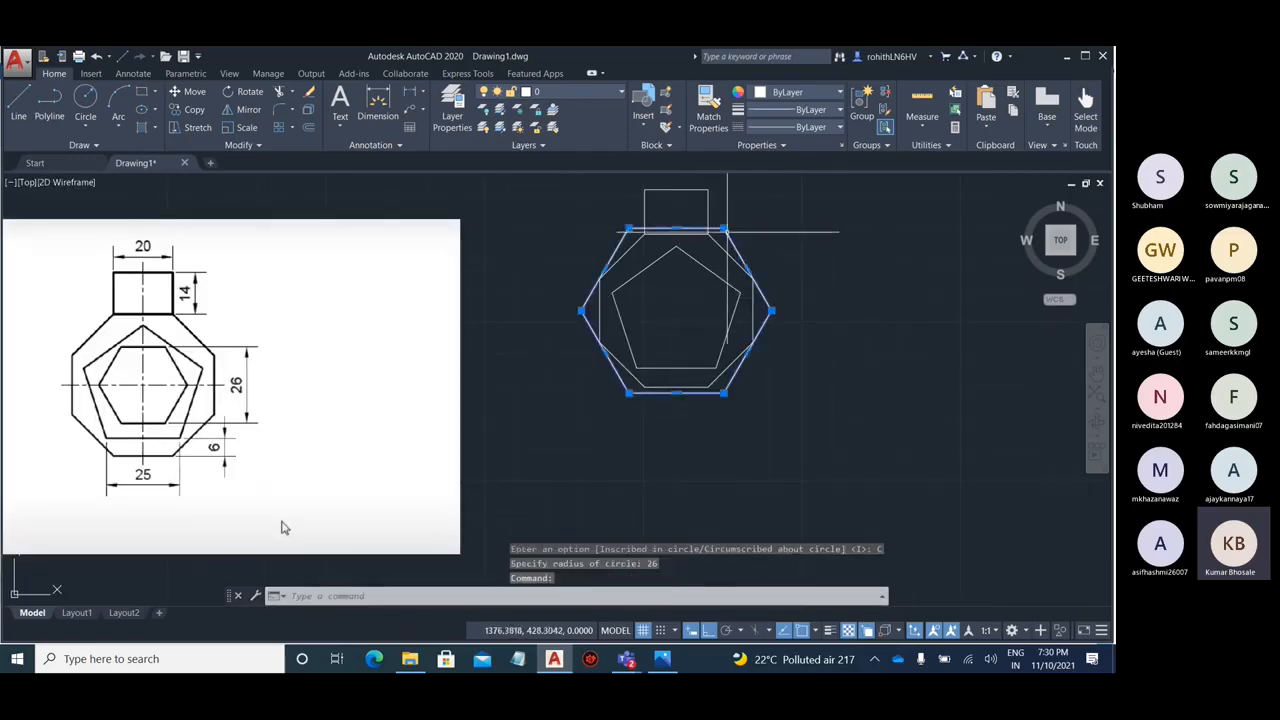
scroll(728, 232, "up", 2)
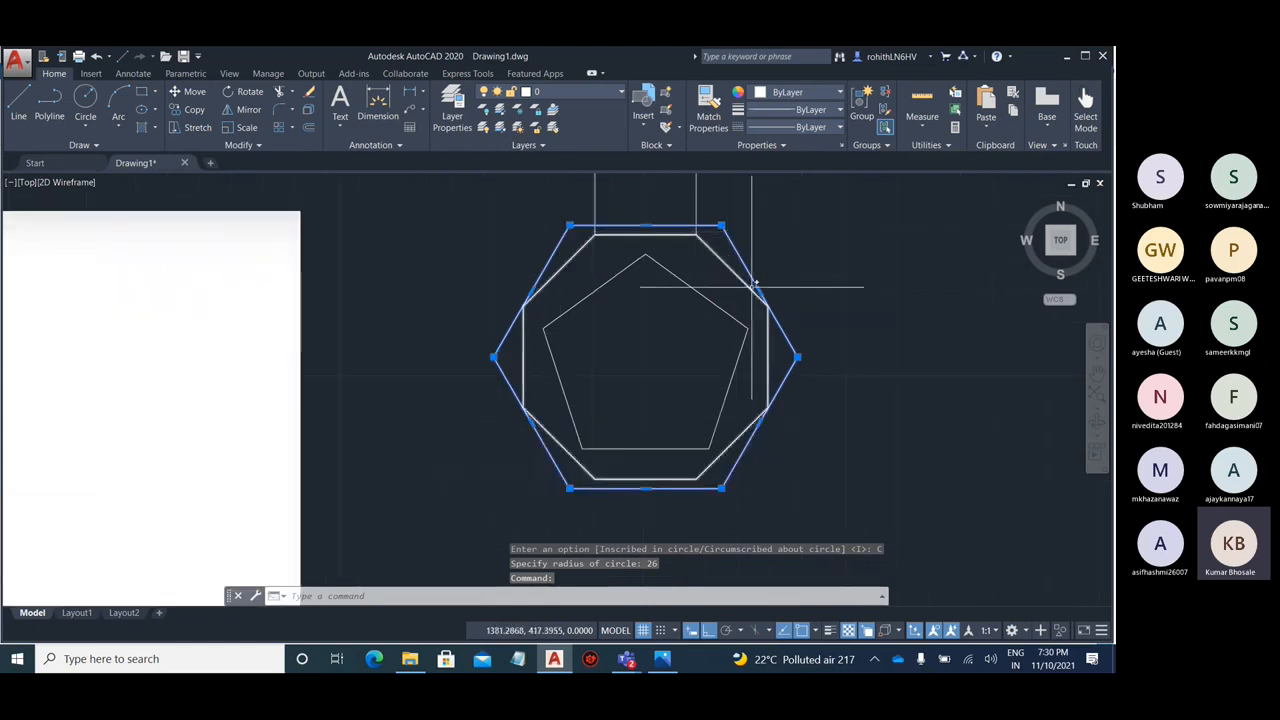
scroll(752, 287, "down", 2)
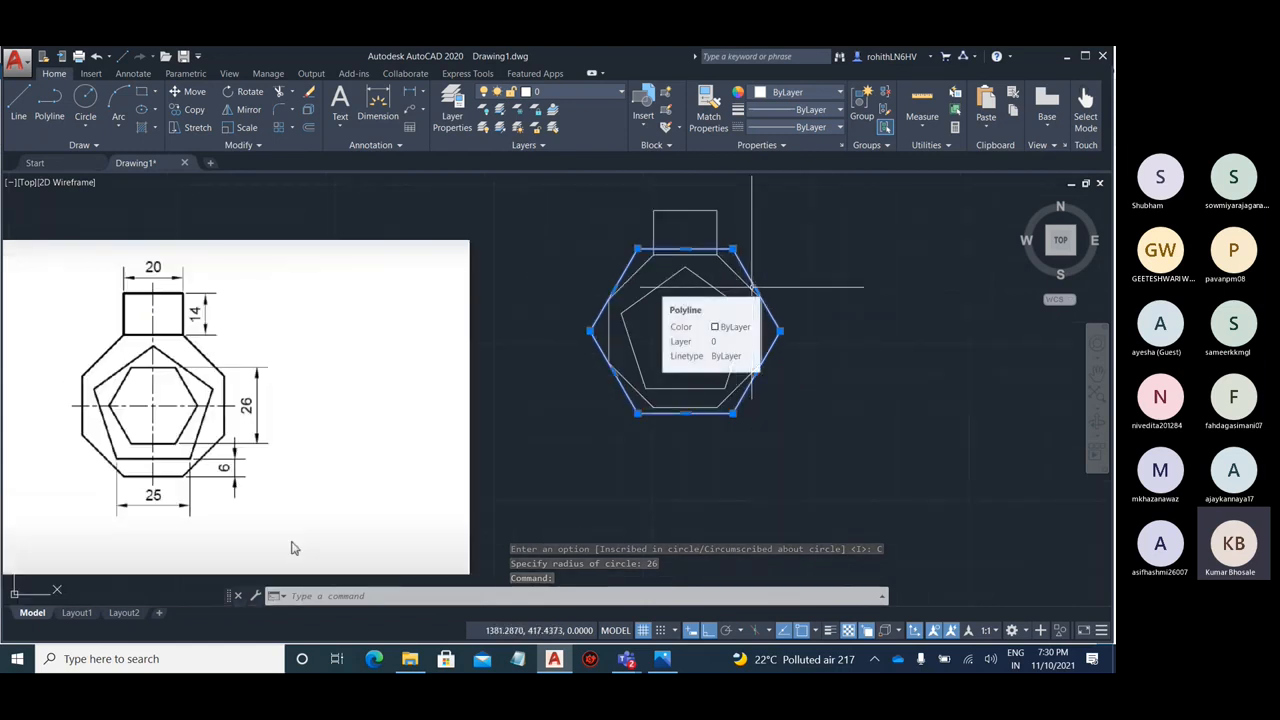
scroll(752, 287, "up", 2)
scroll(805, 278, "down", 2)
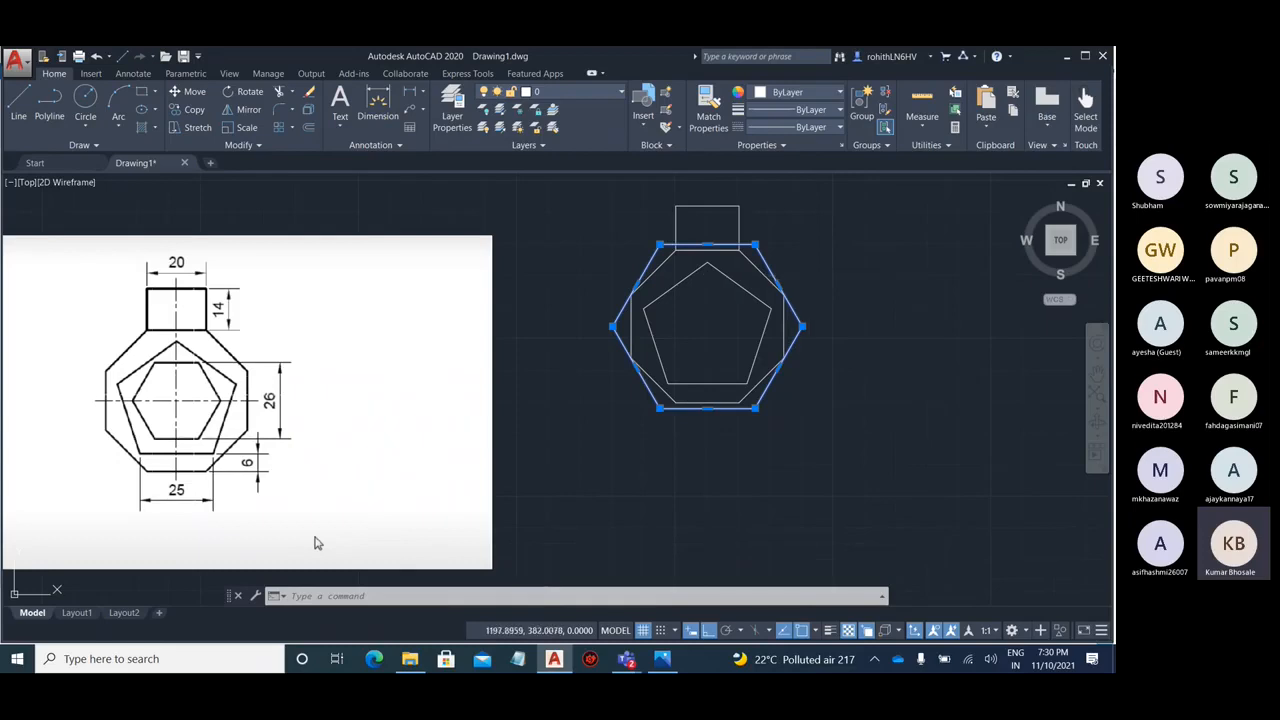
scroll(836, 293, "up", 2)
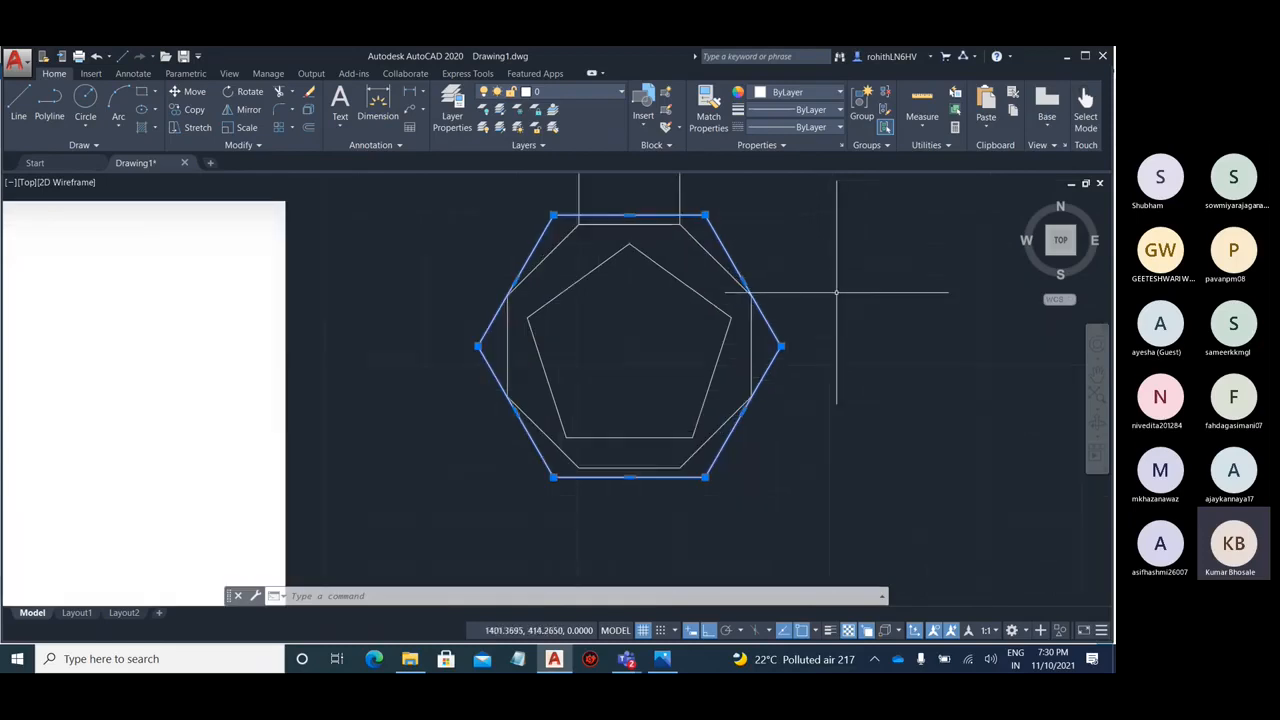
scroll(836, 293, "up", 2)
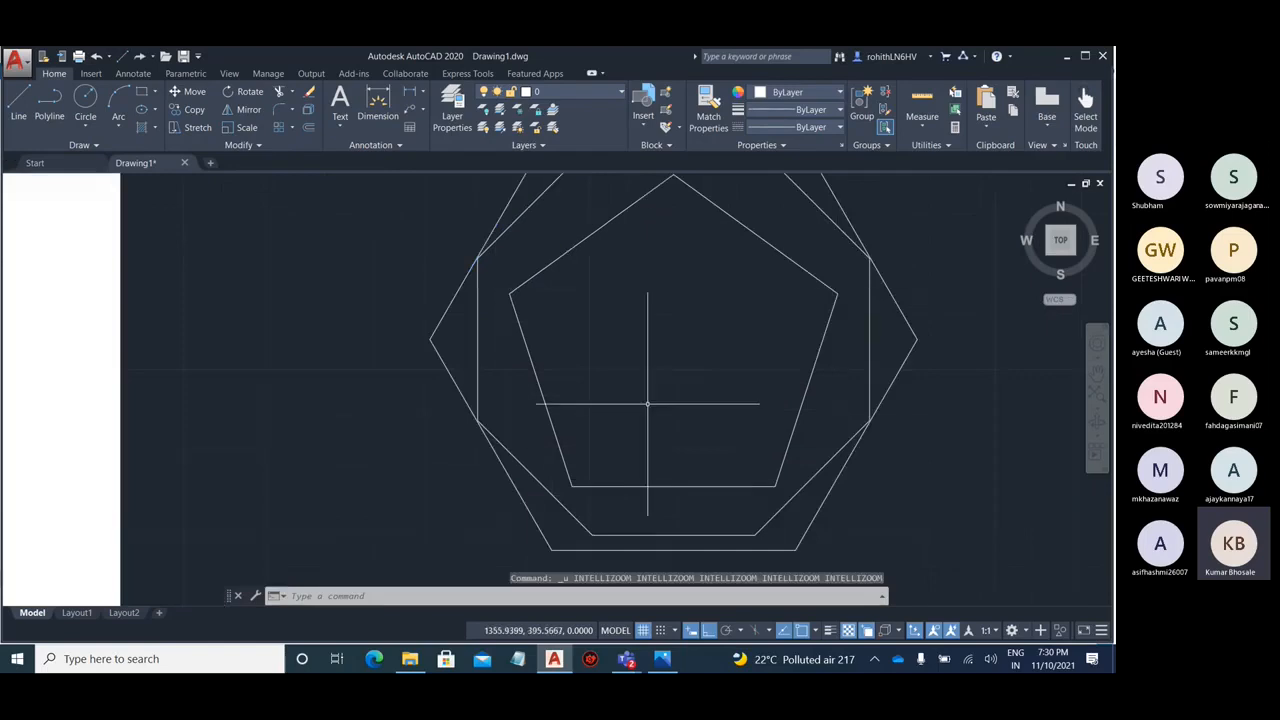
key("ctrl+z")
- Draw a 6-sided polygon at the octagon's geometric center, circumscribed about a circle of radius 13
type("p")
key("Return")
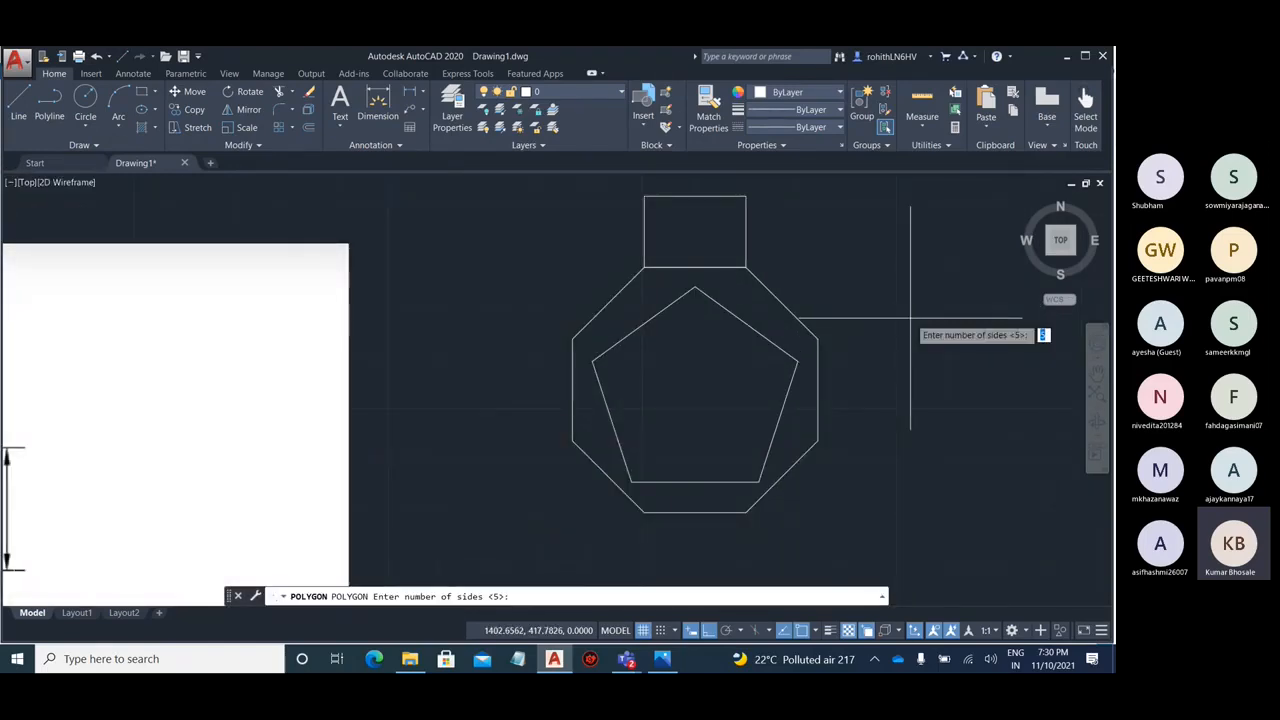
type("6")
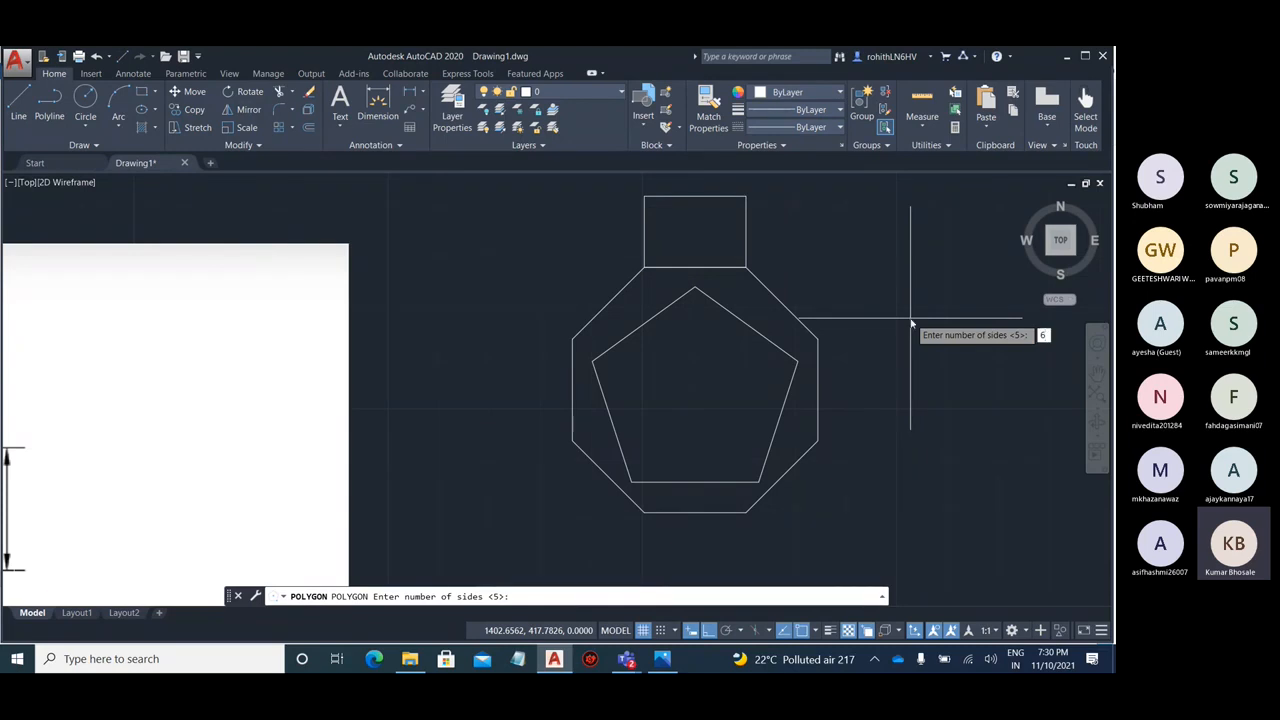
key("Return")
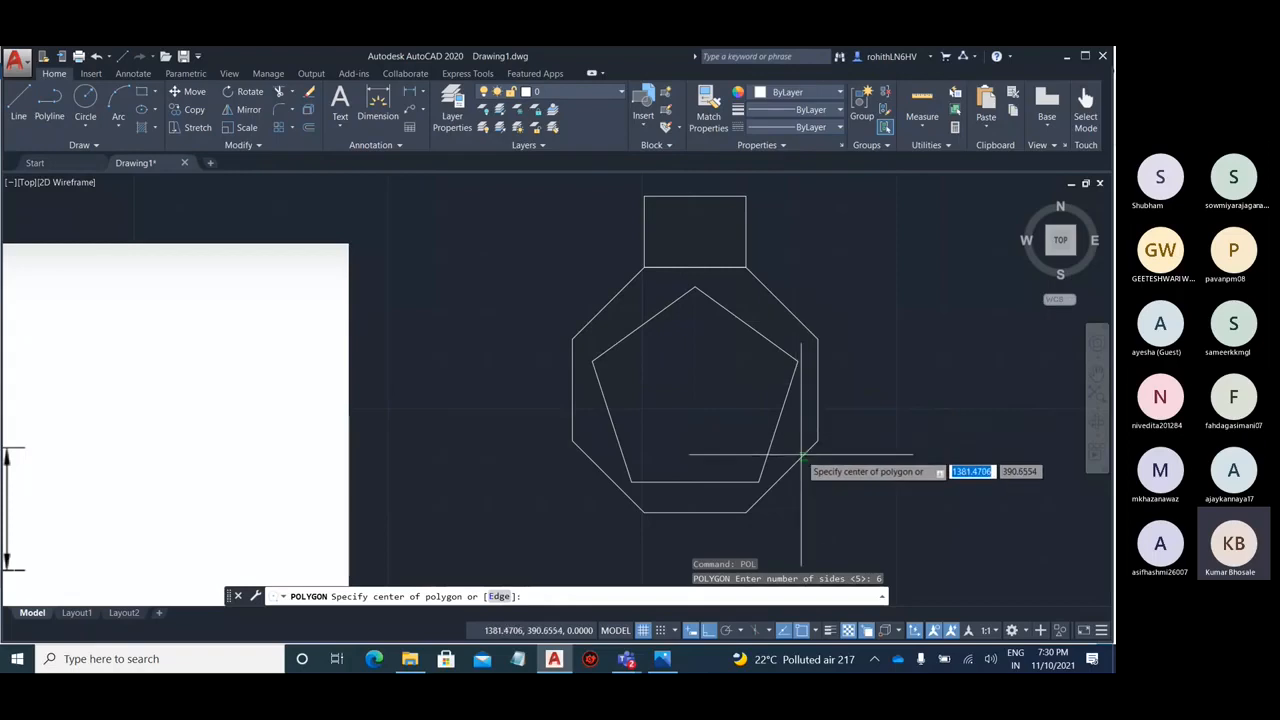
left_click(817, 631)
left_click(725, 416)
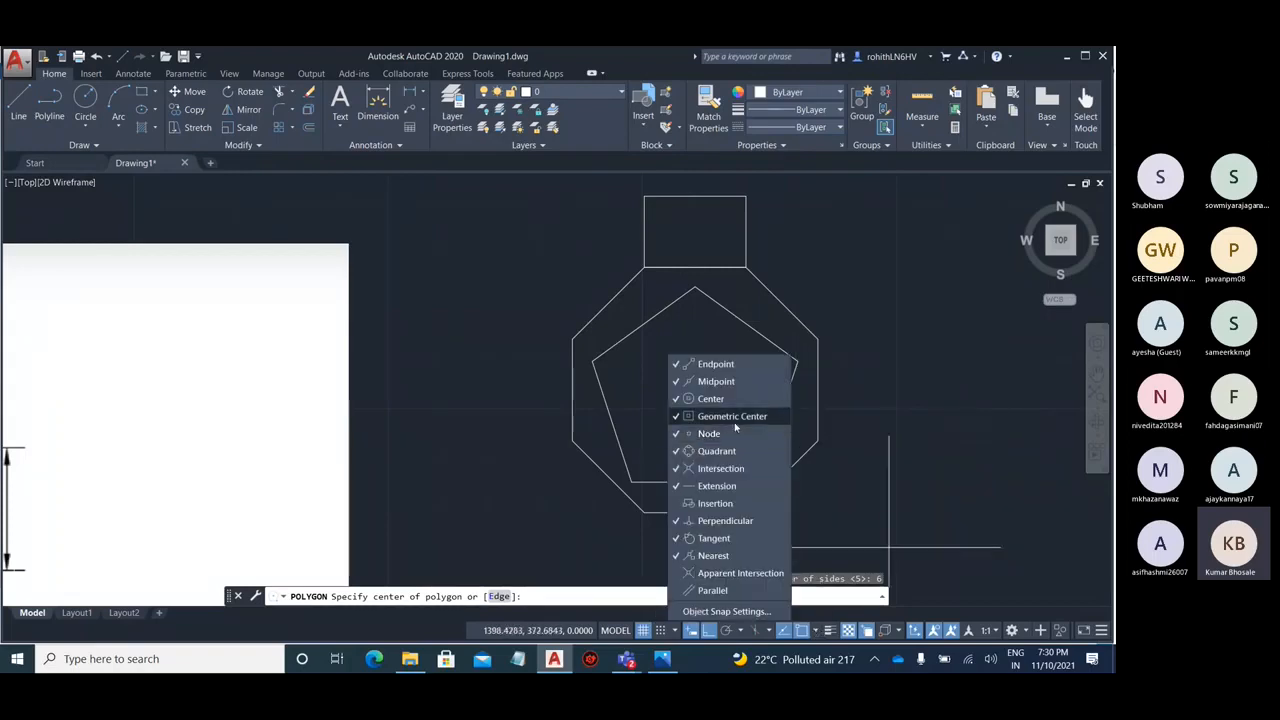
left_click(927, 437)
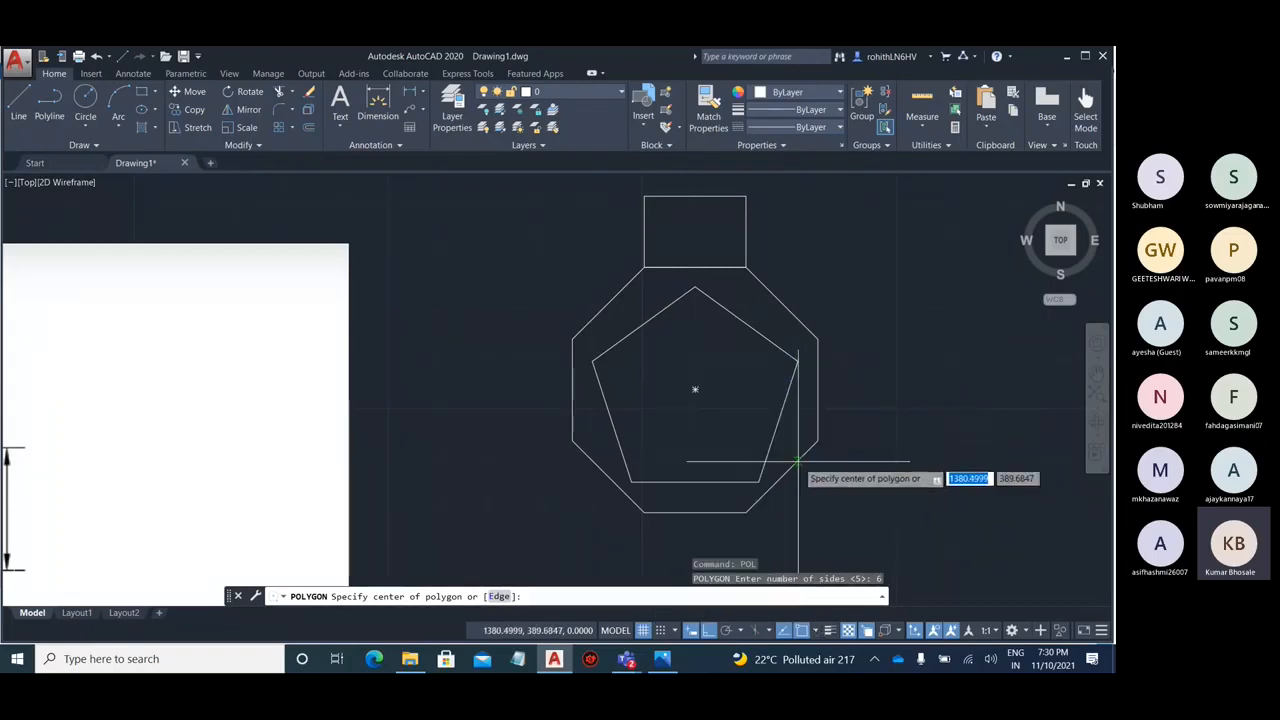
left_click(695, 390)
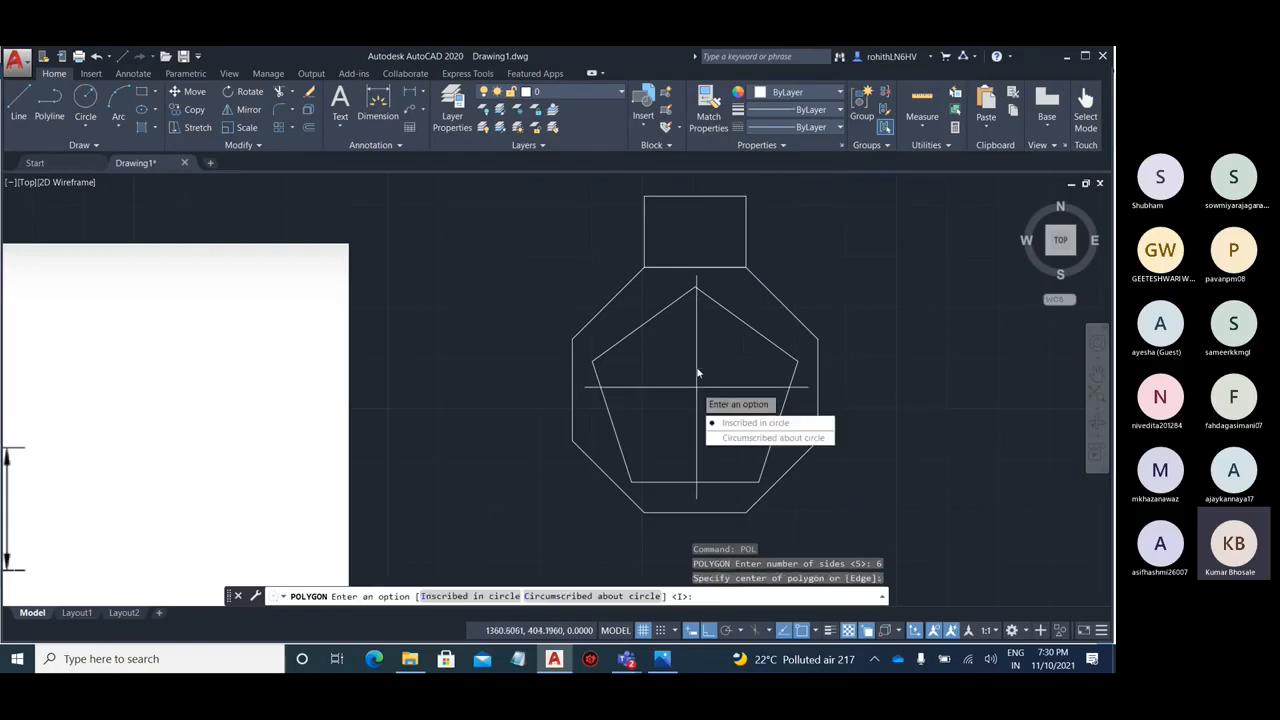
left_click(750, 439)
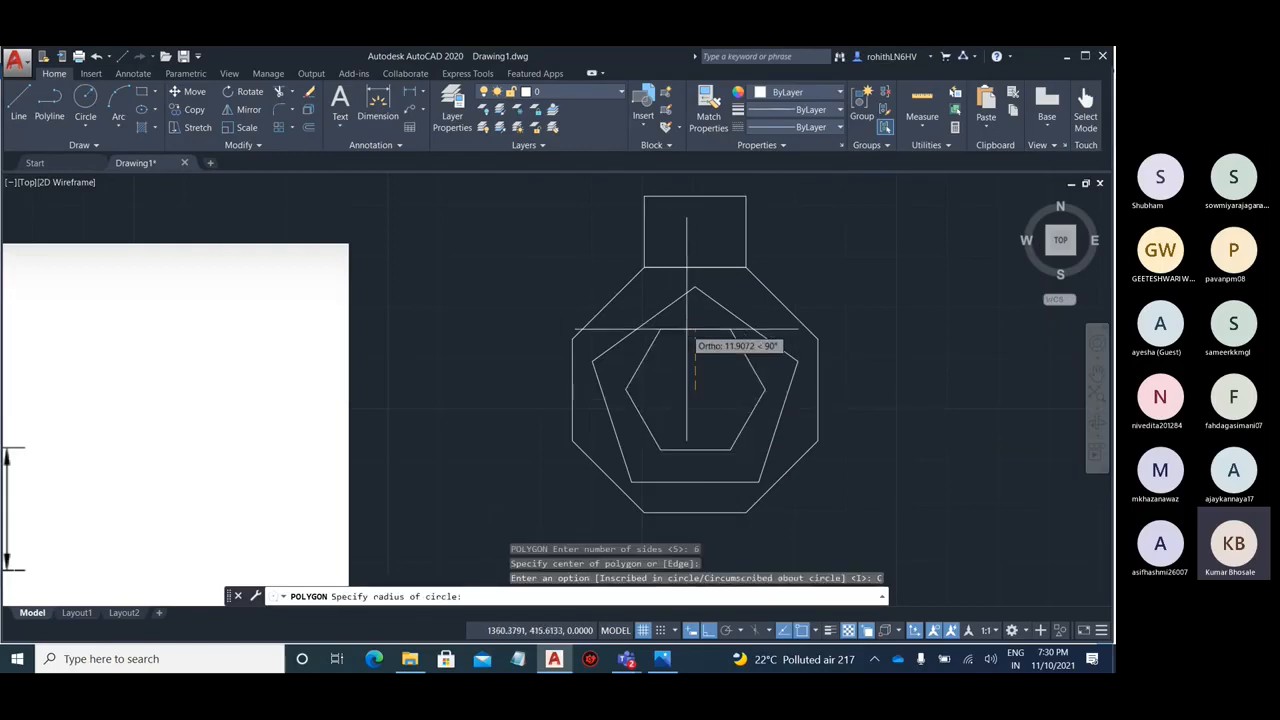
type("13")
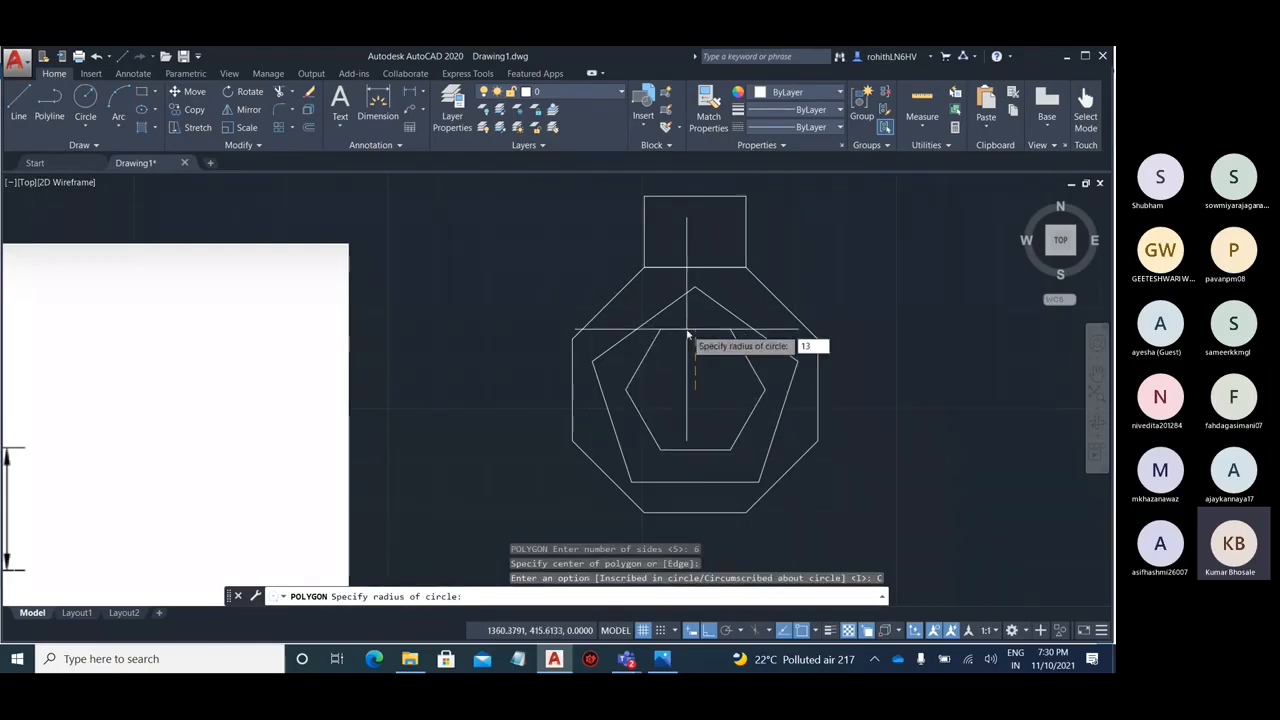
key("Return")
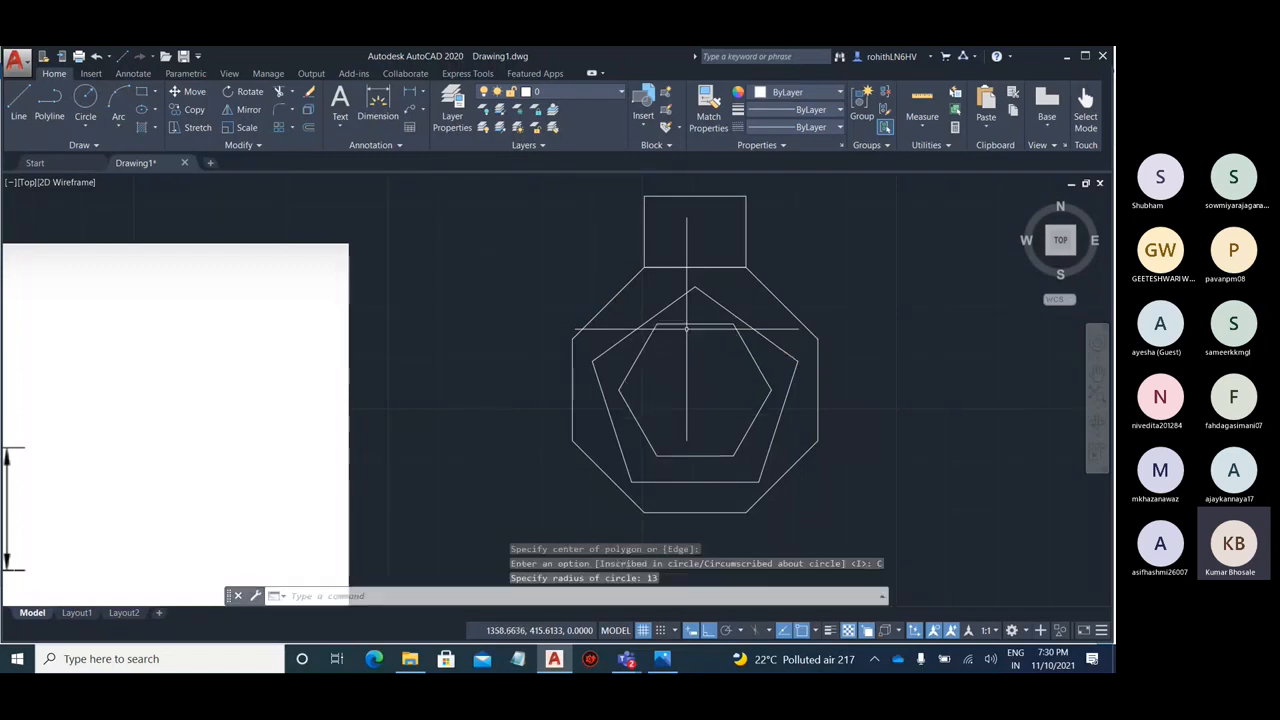
scroll(791, 300, "down", 2)
scroll(815, 320, "up", 2)
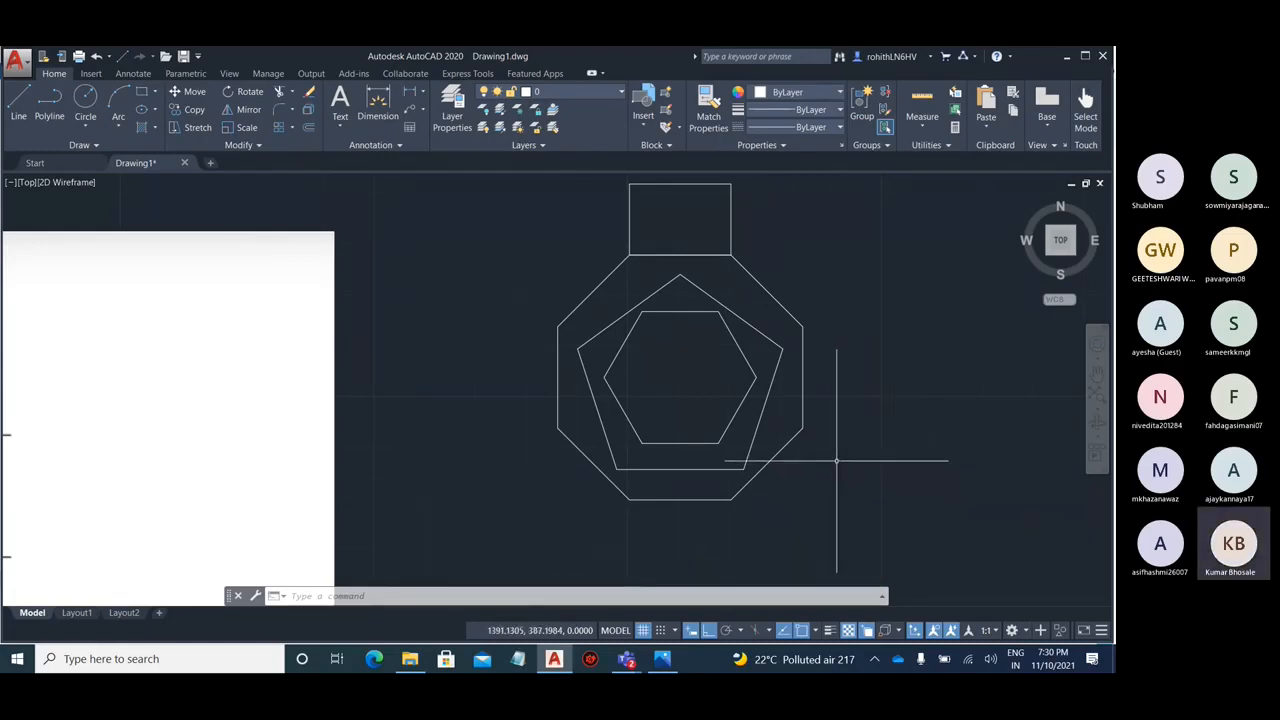
type("pol")
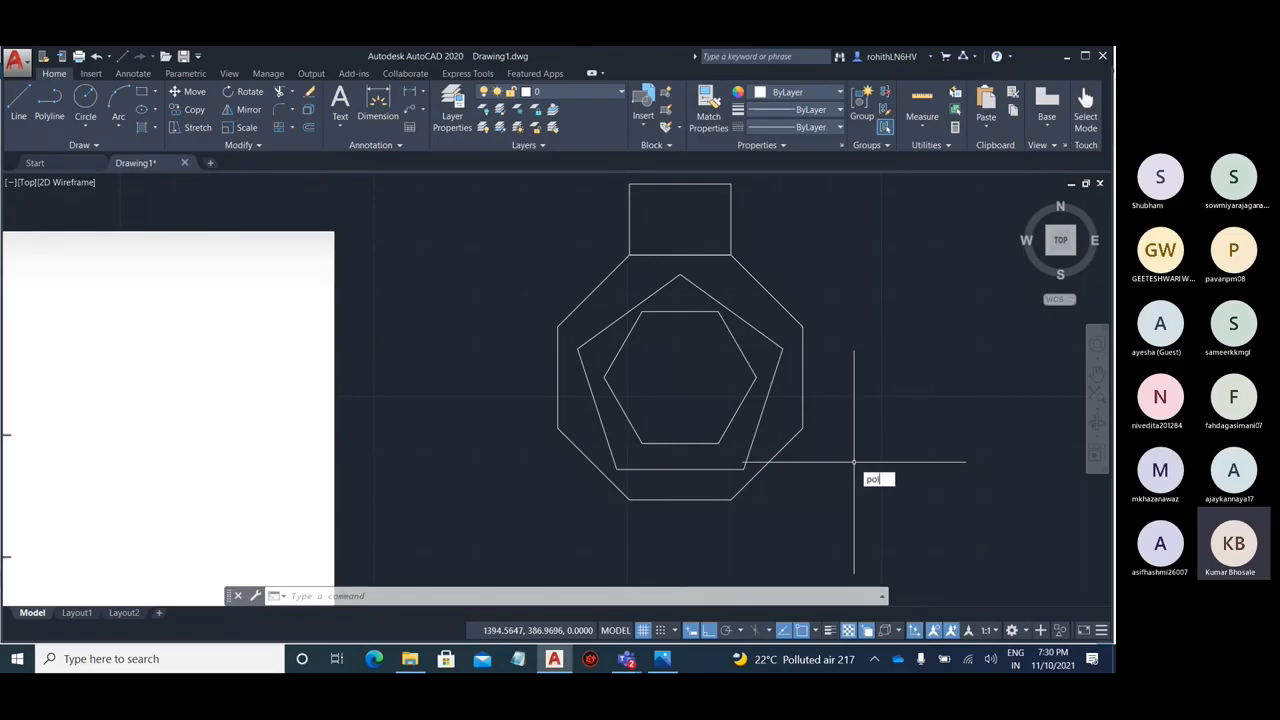
key("Return")
key("Return")
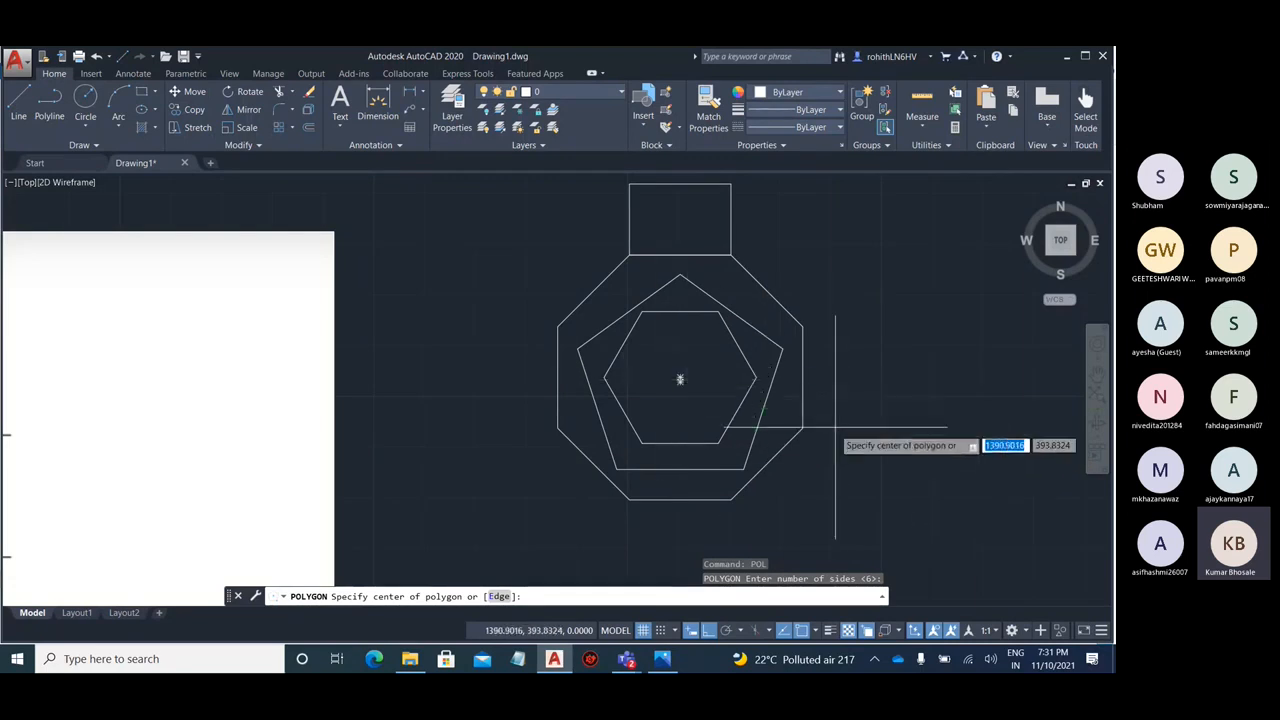
left_click(679, 382)
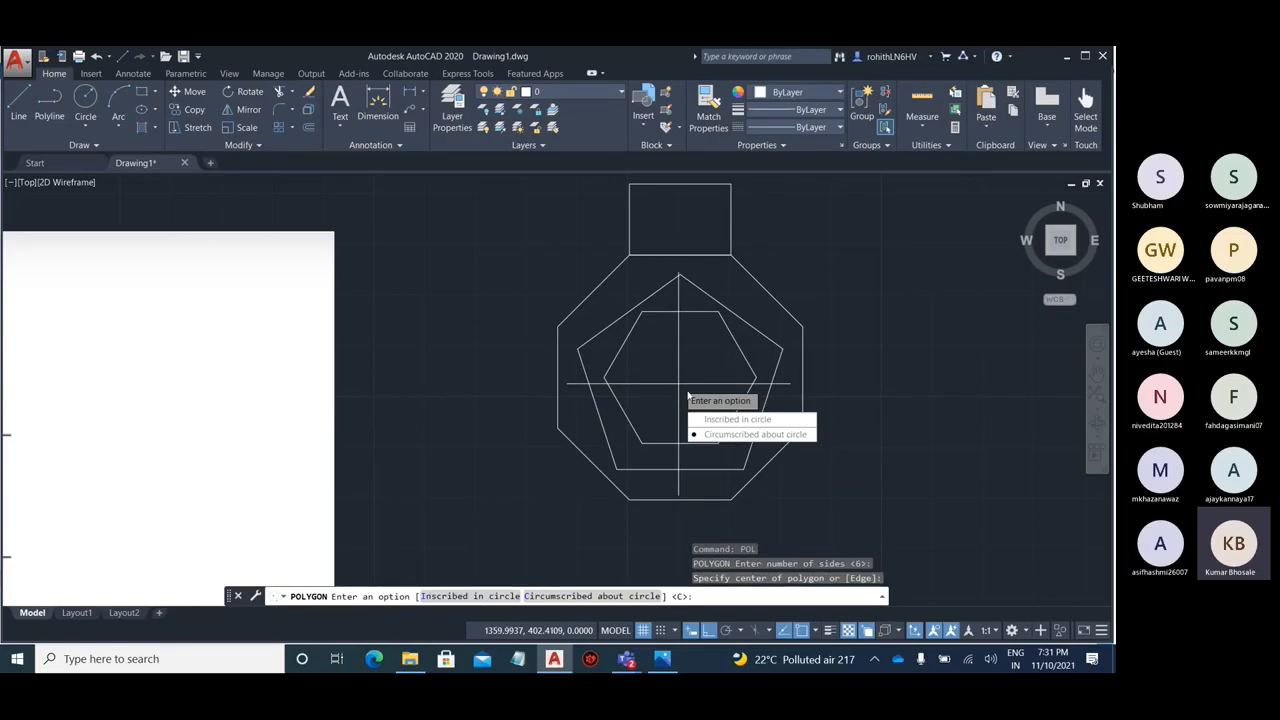
key("Escape")
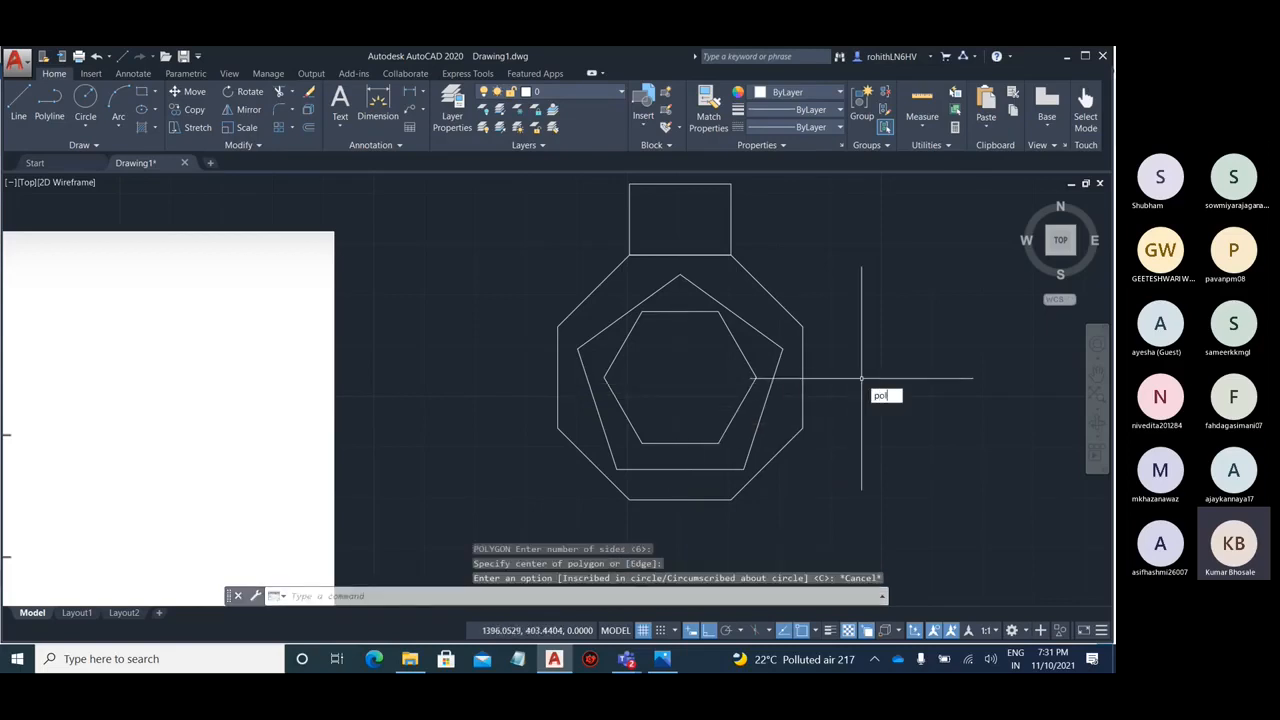
- Draw a second 6-sided polygon at the octagon's geometric center, inscribed in a circle of radius 13
key("Return")
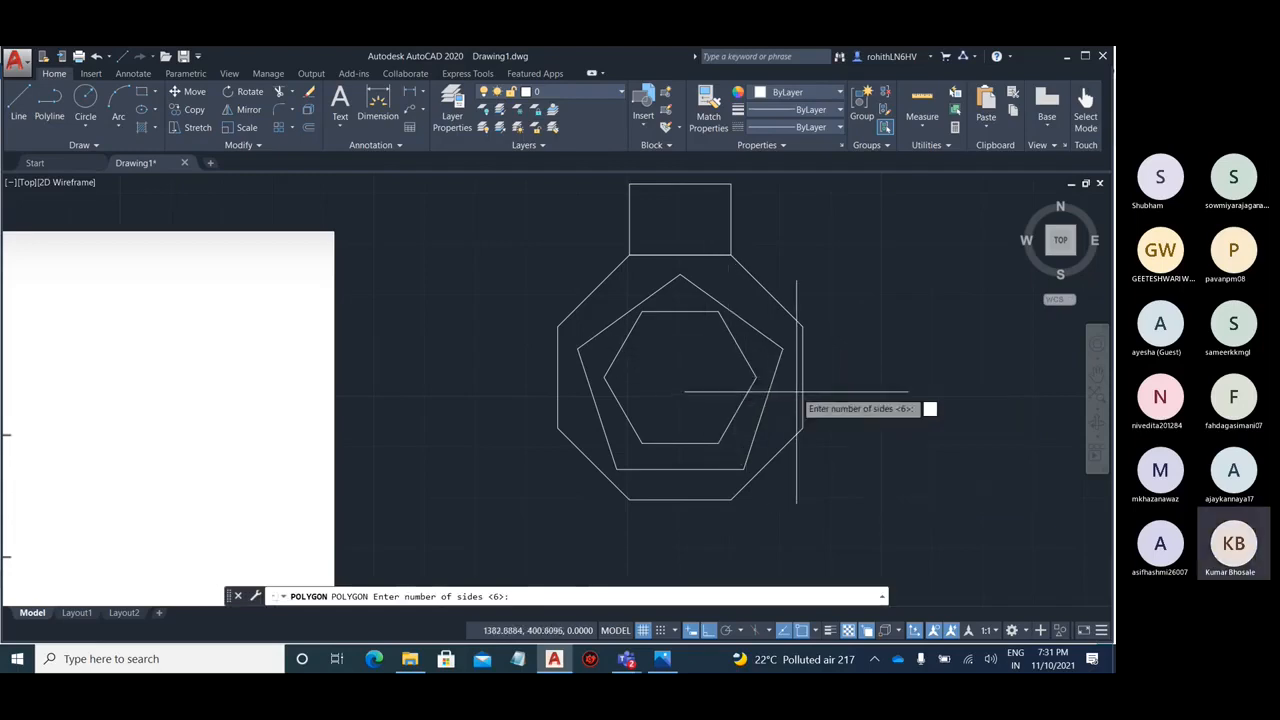
key("Return")
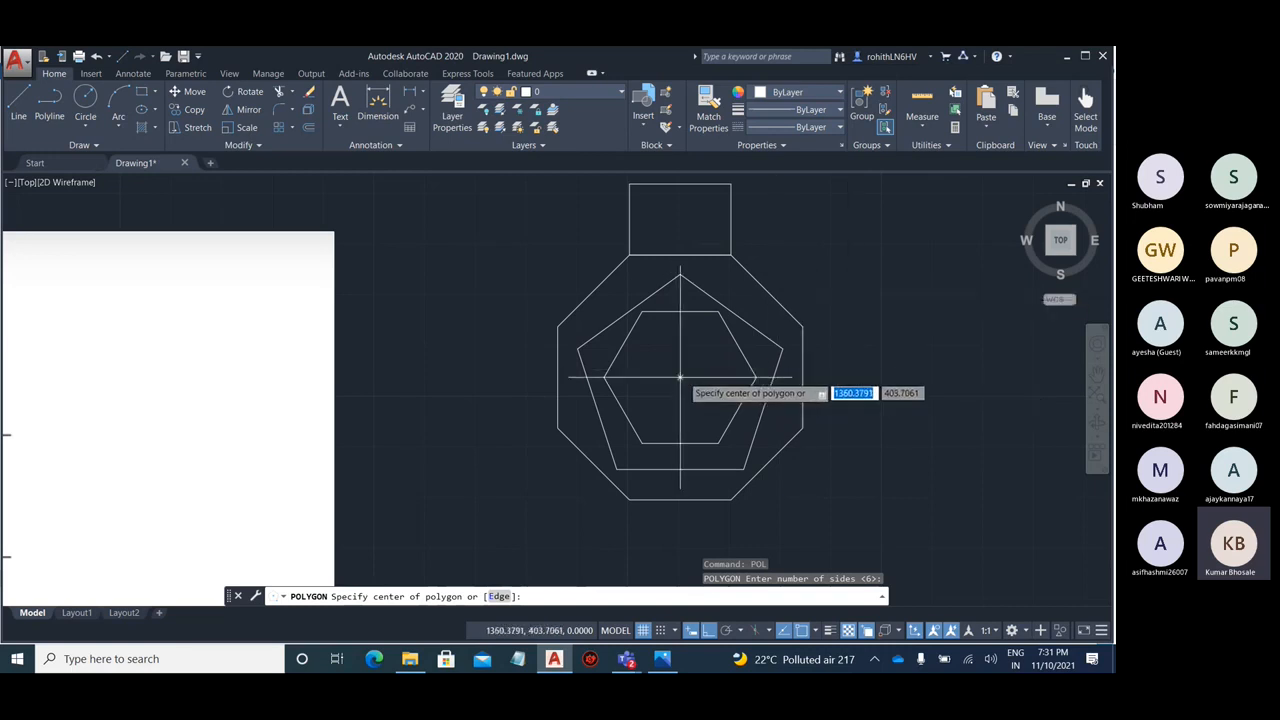
left_click(680, 378)
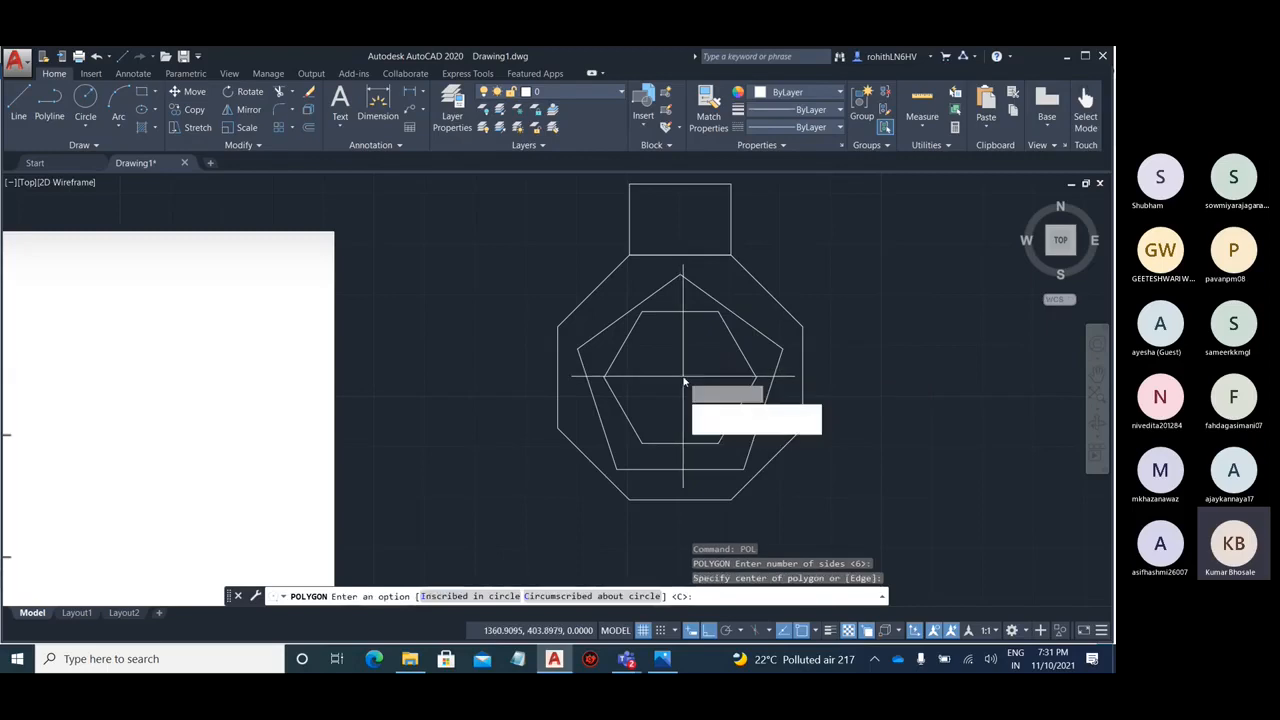
left_click(710, 414)
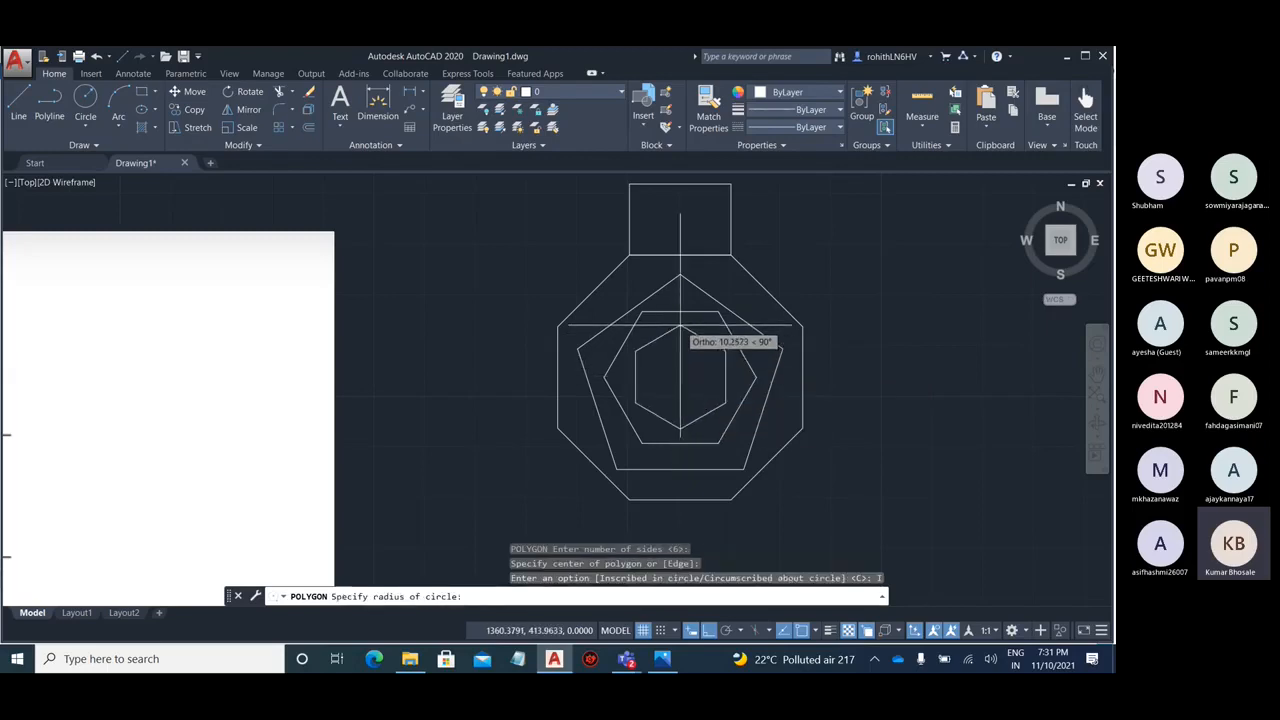
type("13")
key("Return")
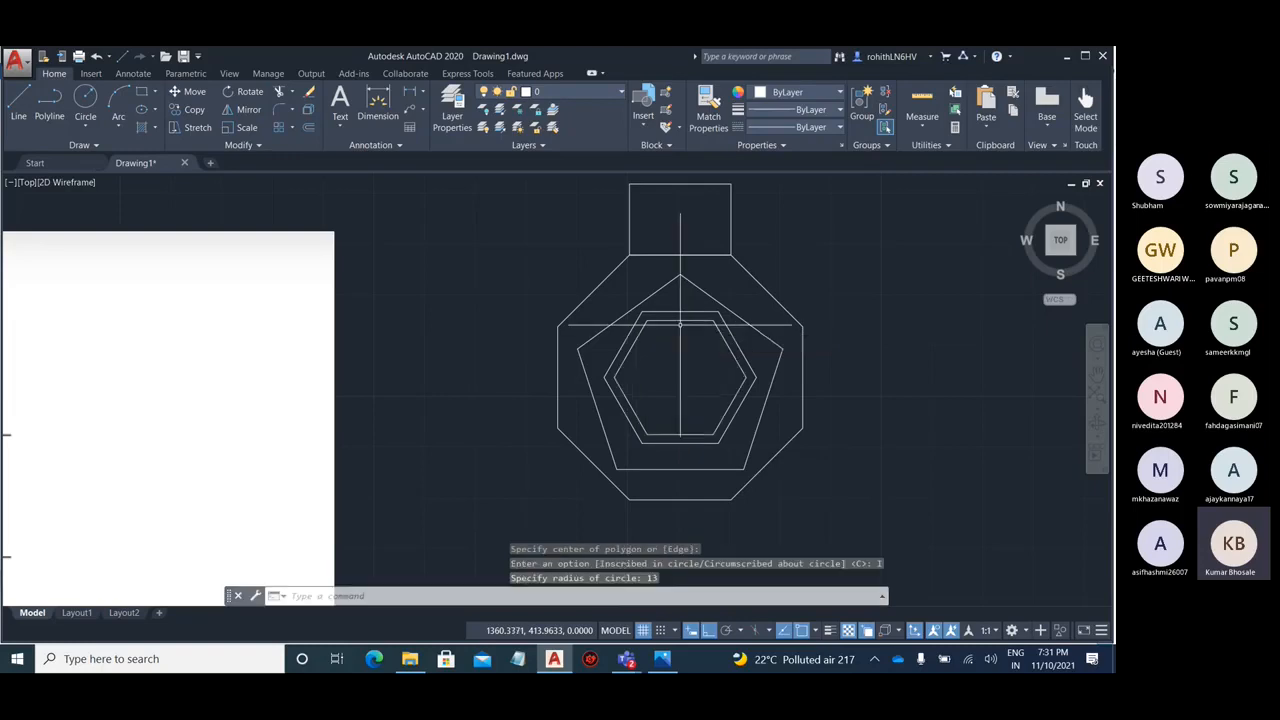
key("Escape")
key("Escape")
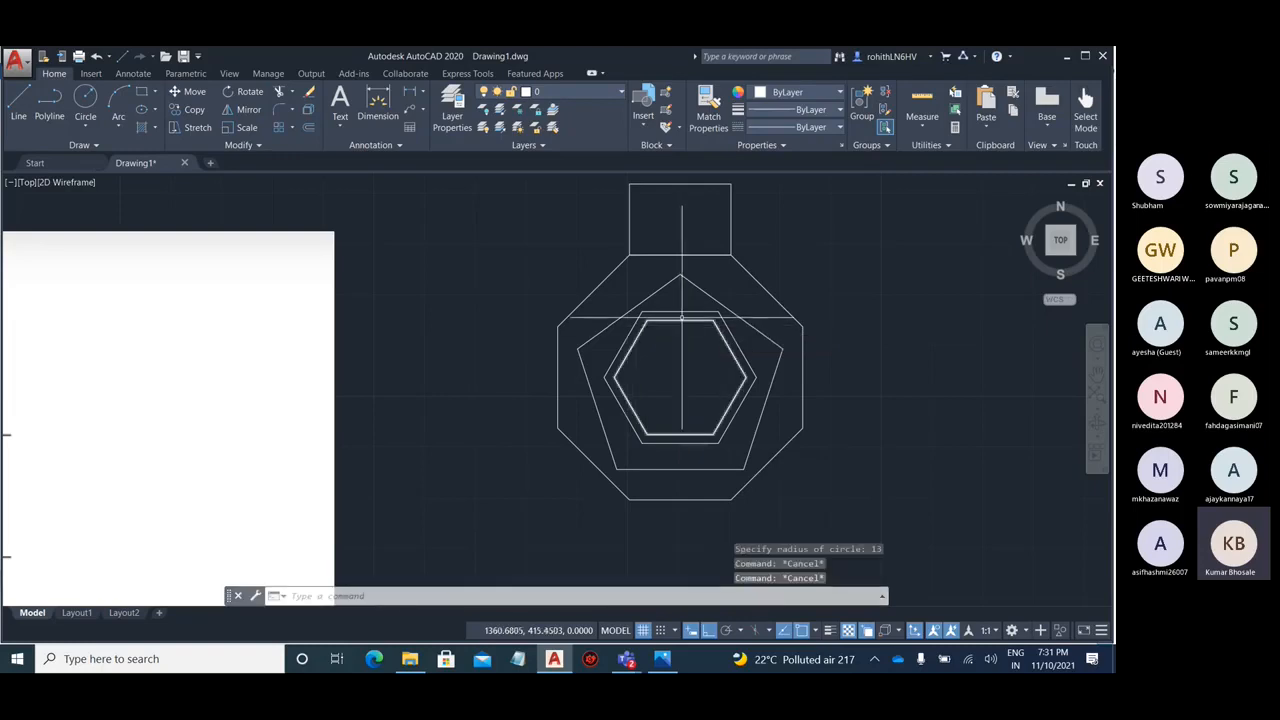
- Compare the inscribed and circumscribed hexagons with the hexagon in the reference figure
left_click(682, 318)
key("Escape")
scroll(850, 306, "down", 2)
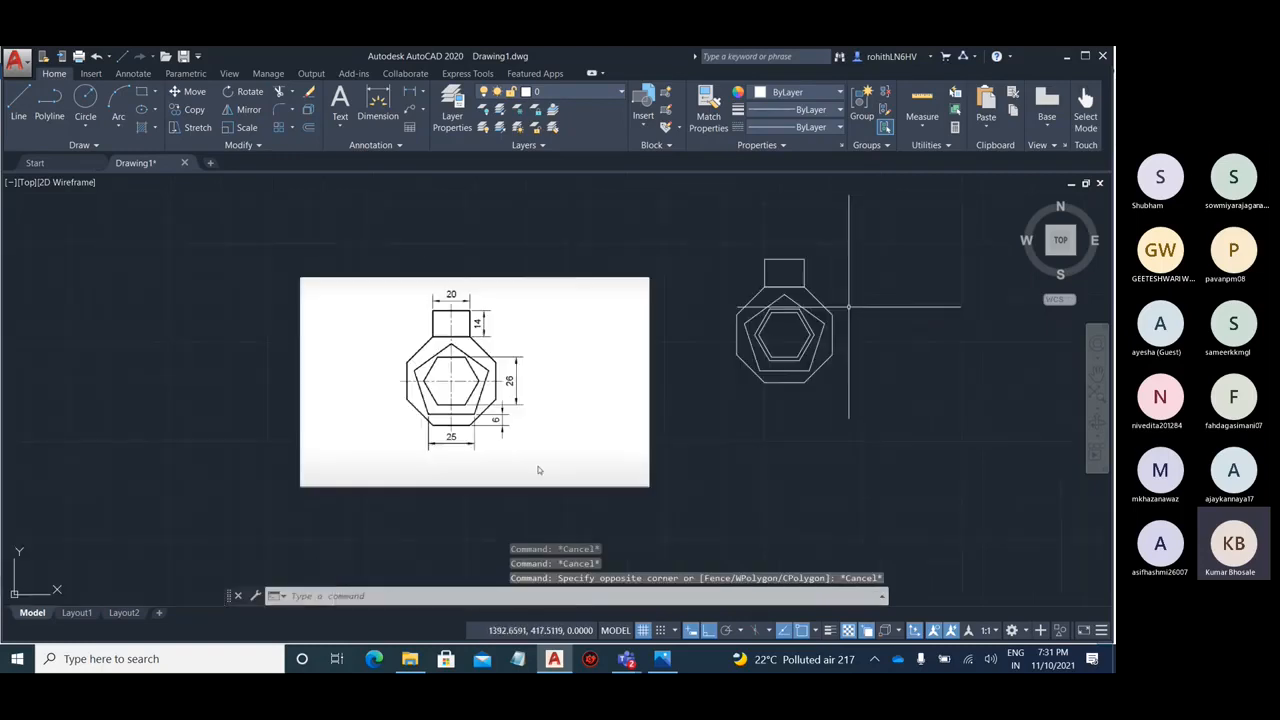
scroll(810, 332, "up", 1)
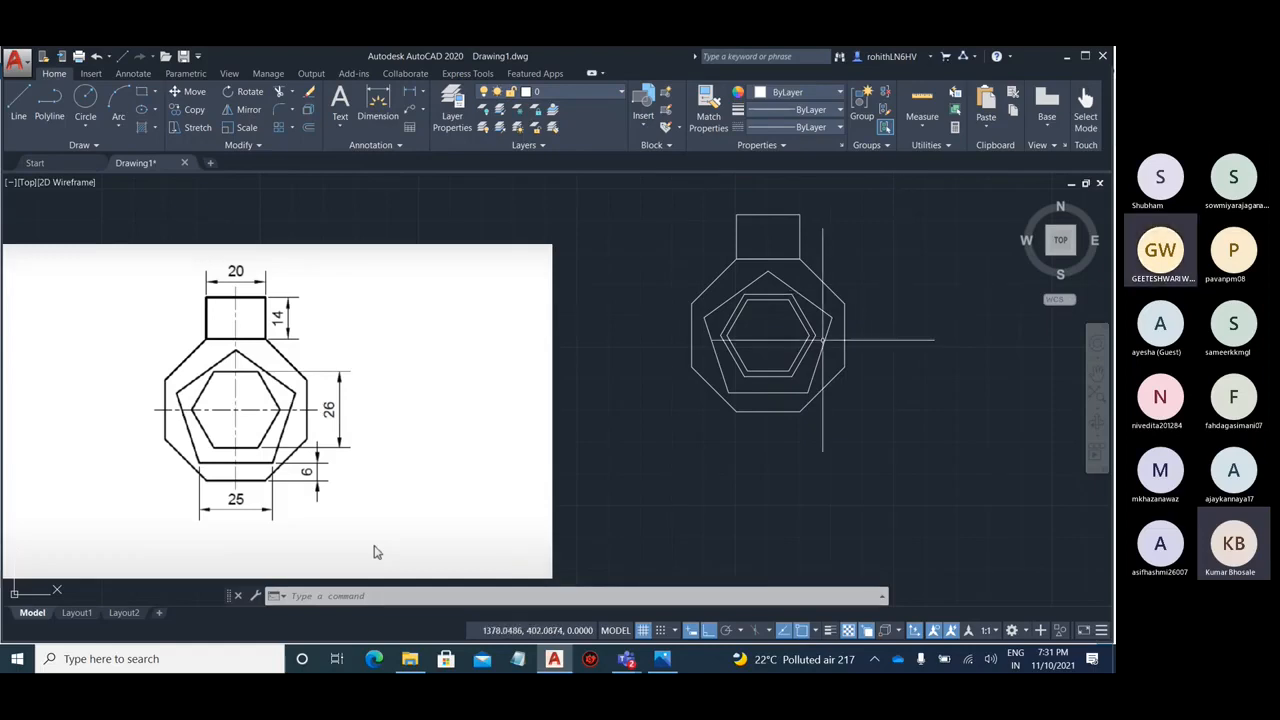
scroll(806, 316, "up", 4)
left_click(809, 315)
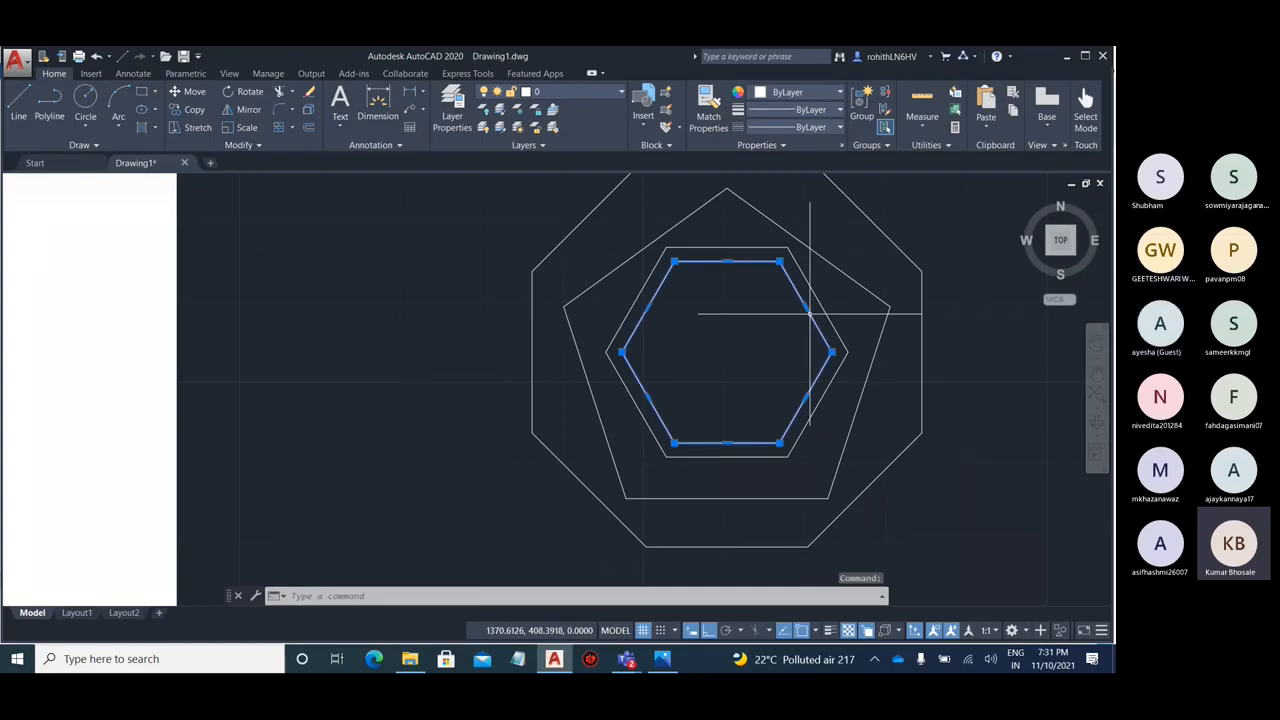
key("Escape")
scroll(809, 315, "down", 4)
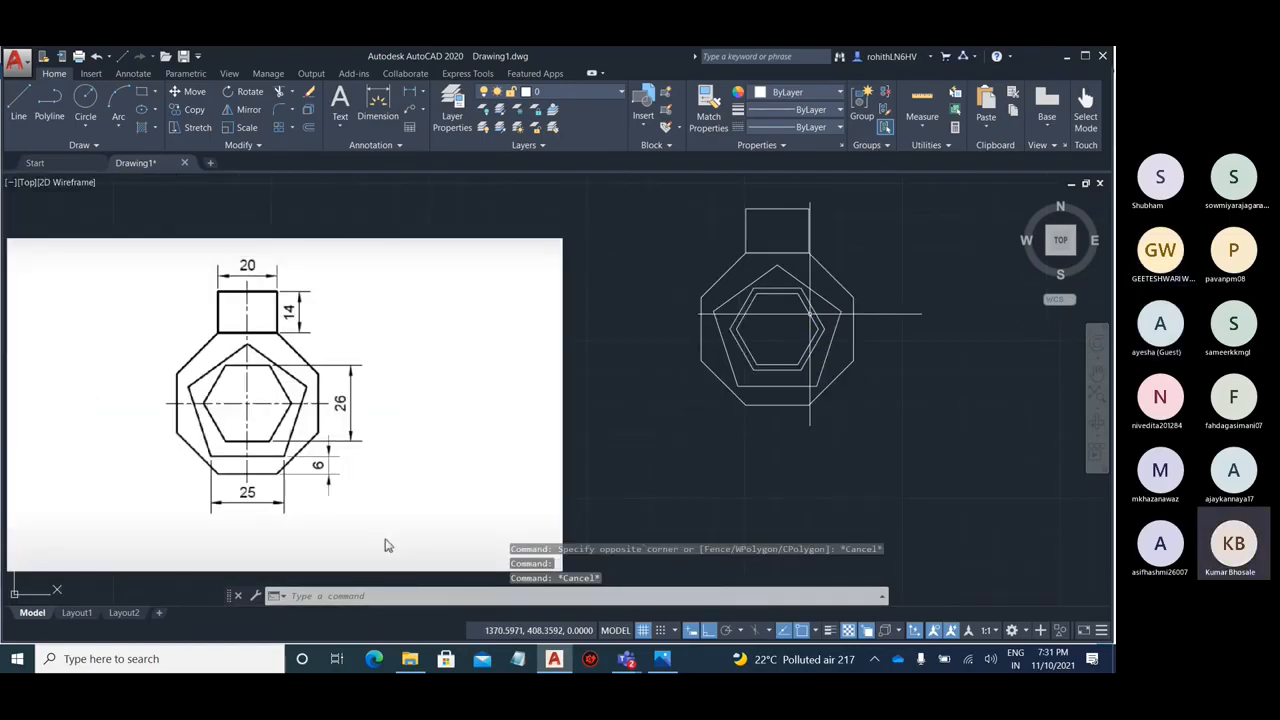
scroll(808, 306, "up", 4)
scroll(751, 331, "down", 2)
type("c")
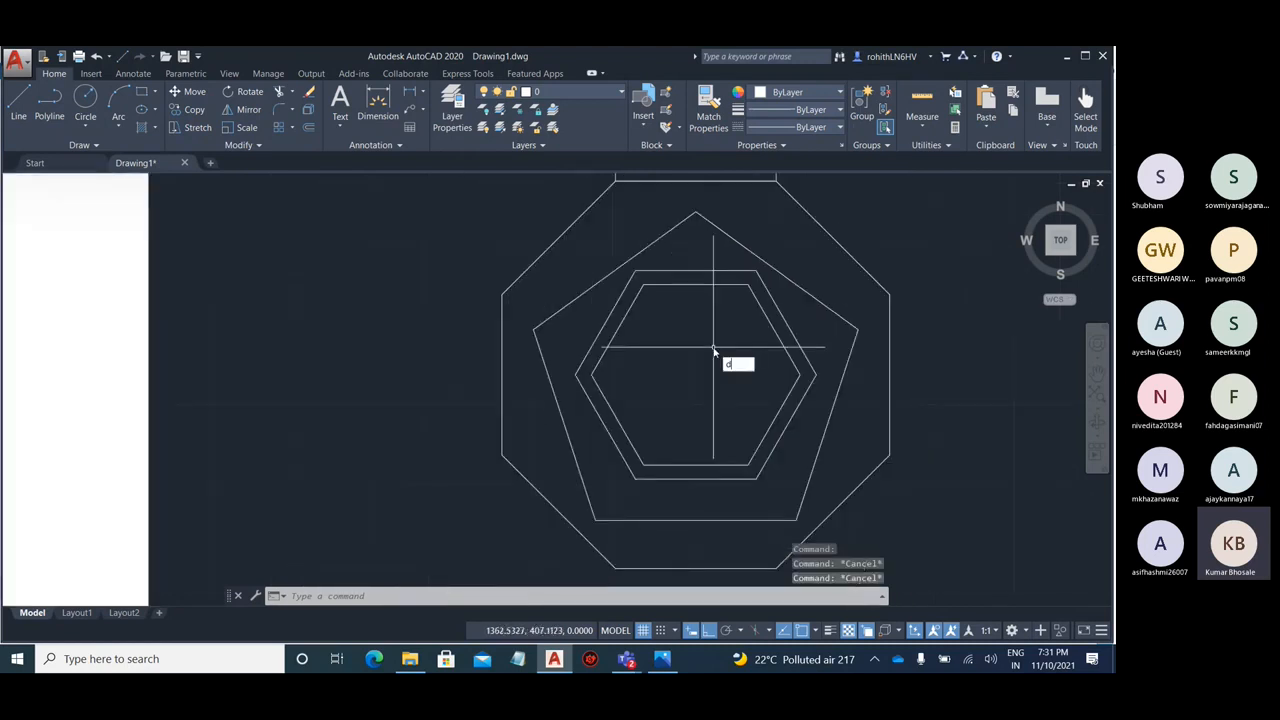
type("i")
key("Return")
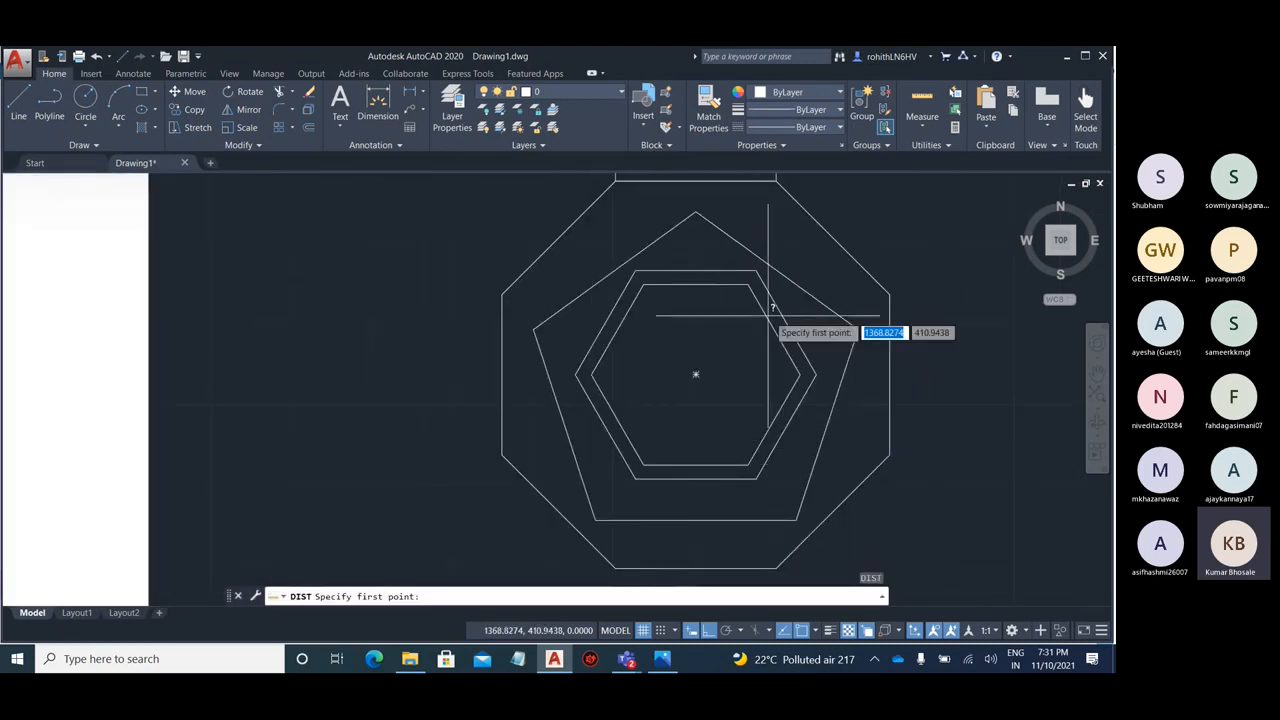
left_click(696, 374)
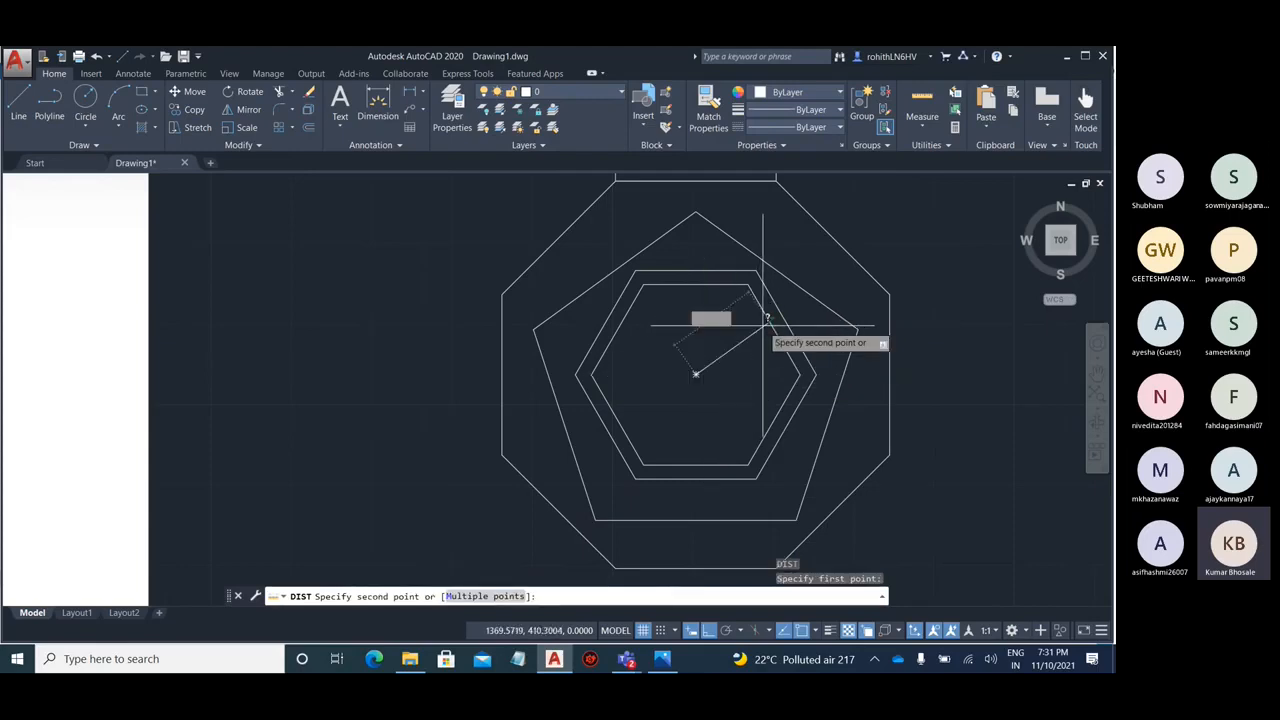
key("Escape")
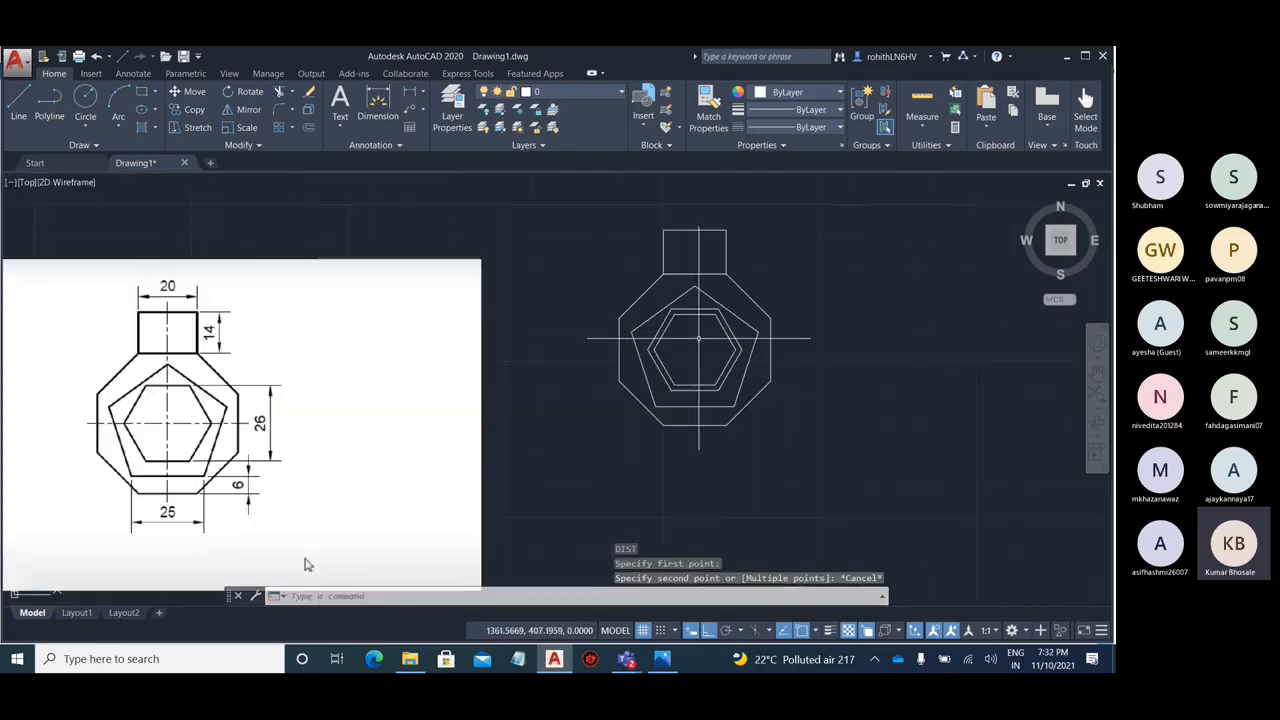
- Draw a vertical line from the midpoint of the outer hexagon's upper edge to the midpoint of its lower edge
type("l")
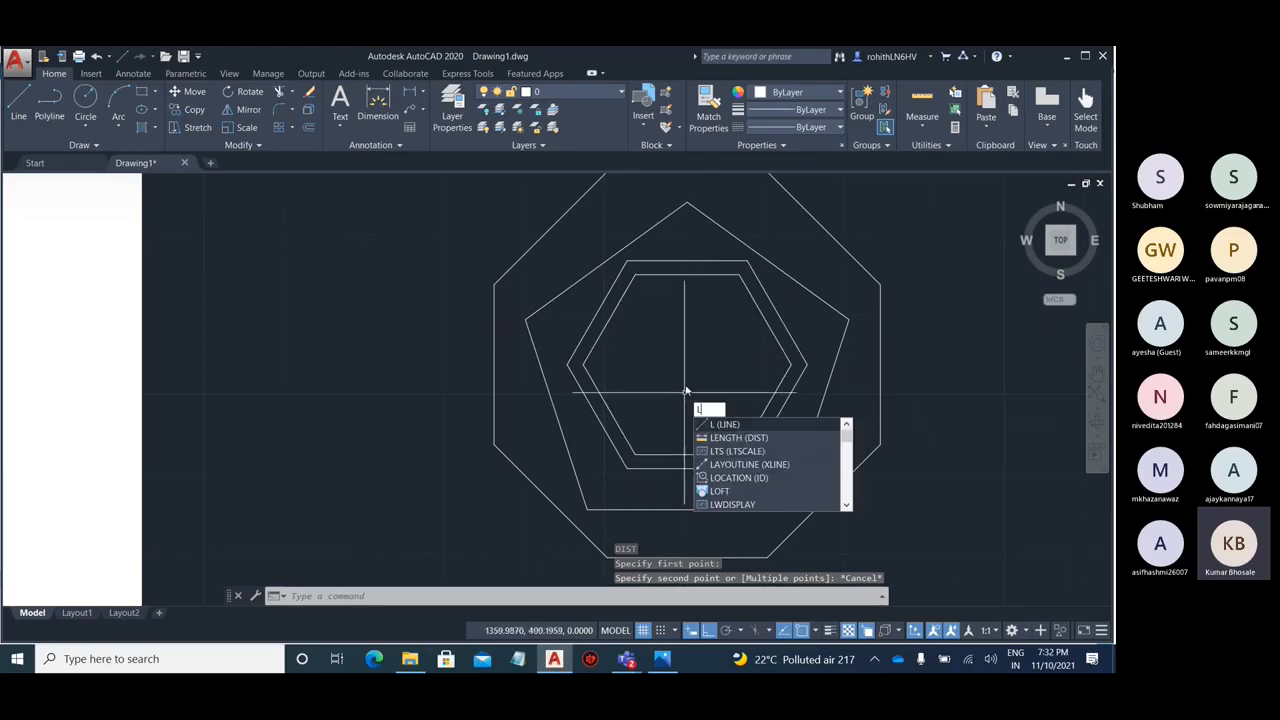
key("Return")
left_click(686, 263)
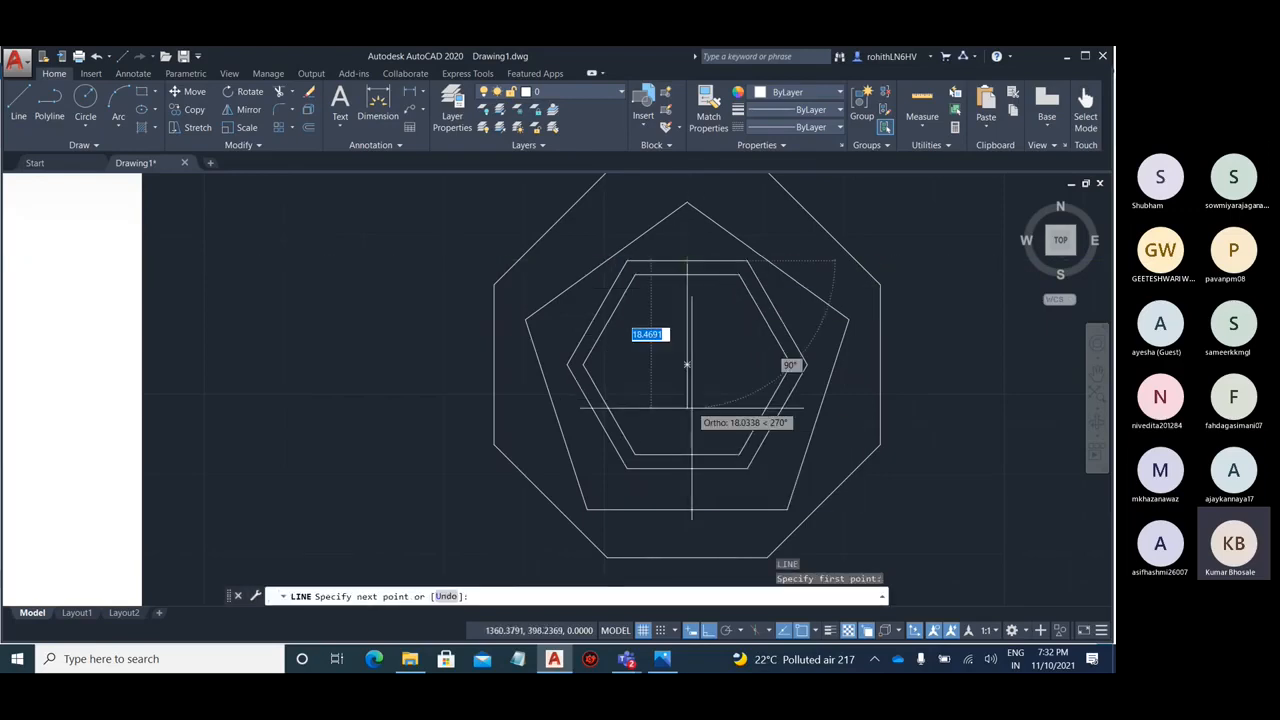
left_click(686, 464)
key("Escape")
- Measure the inner hexagon's vertical distance between its upper and lower edges along the center line
scroll(714, 372, "up", 2)
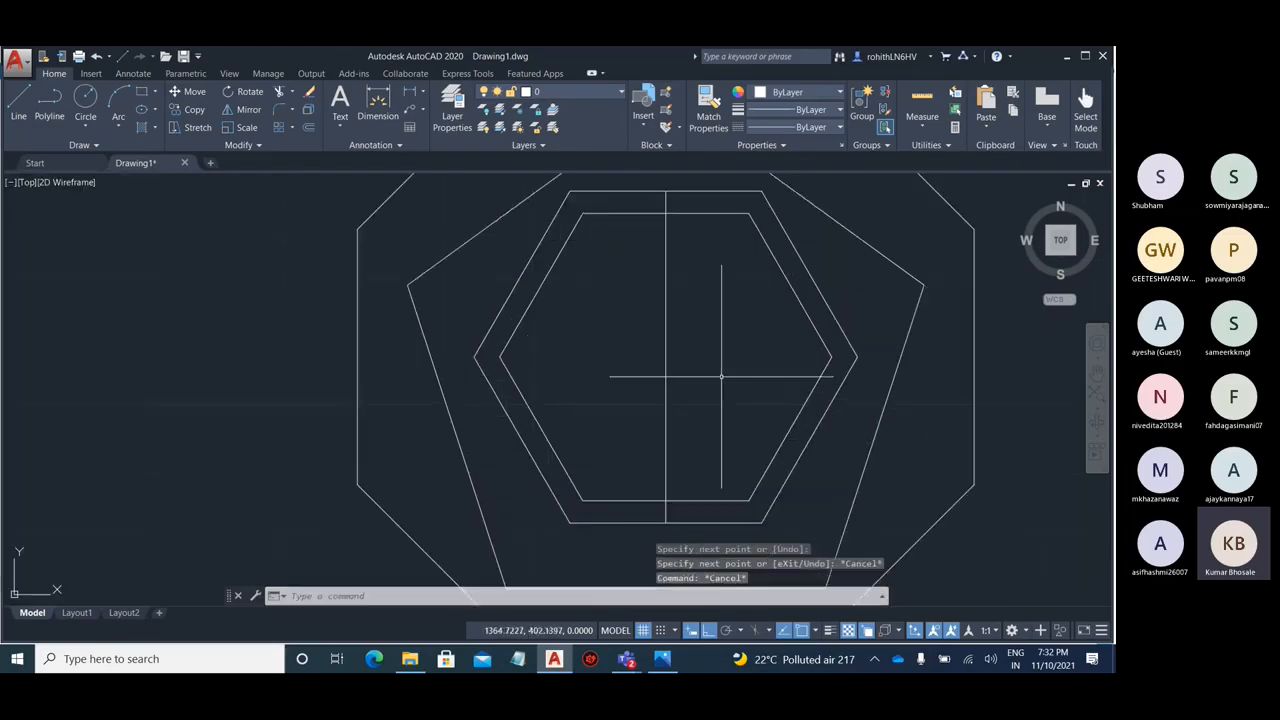
middle_click_drag(714, 370, 586, 380)
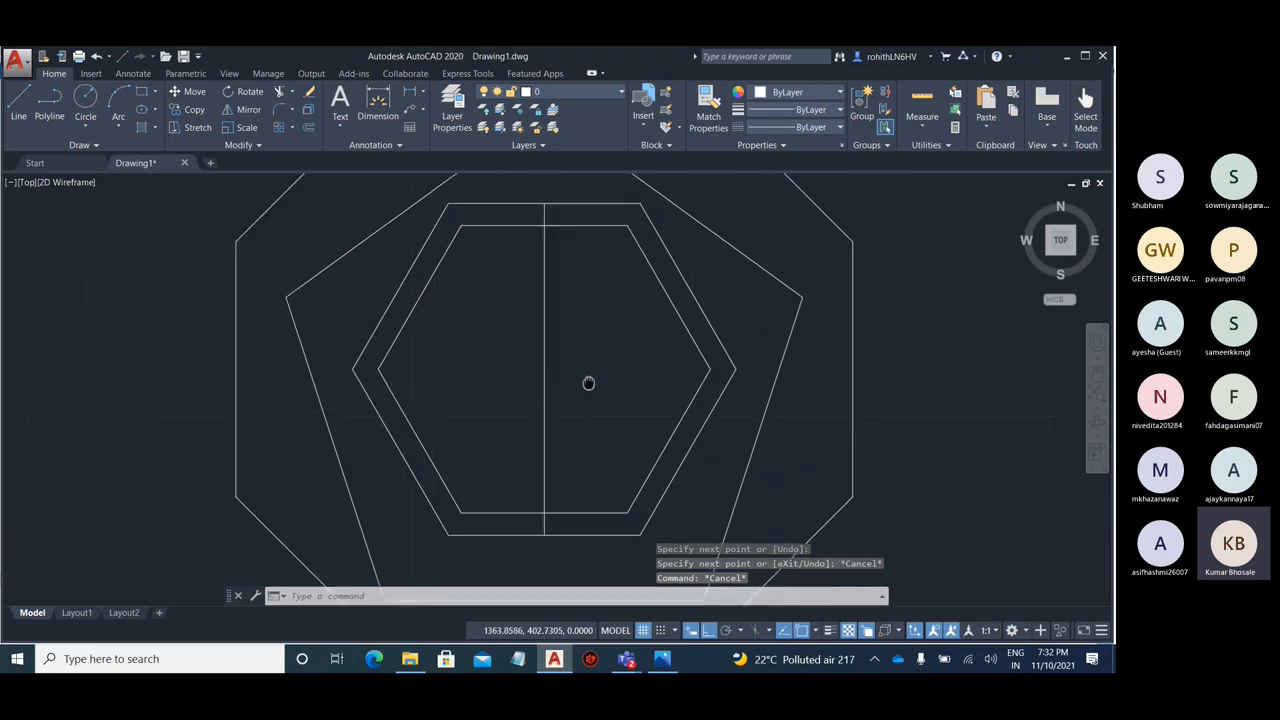
left_click(600, 226)
key("Escape")
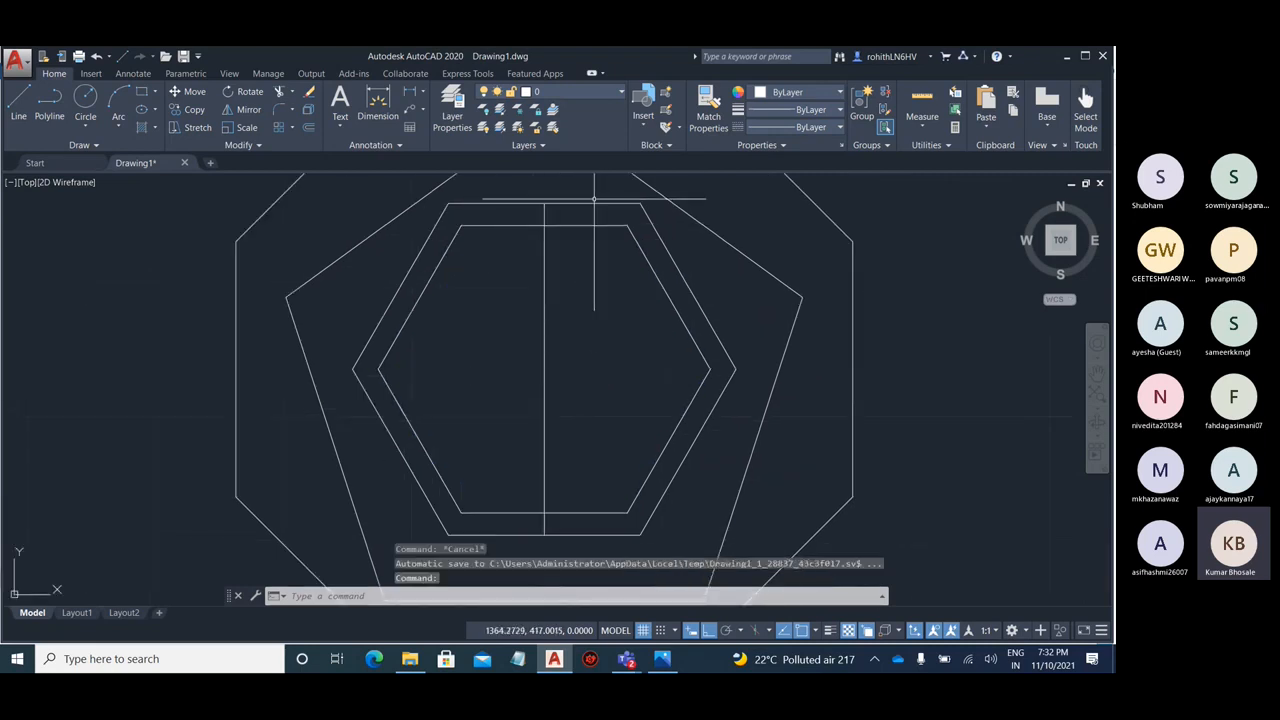
key("Escape")
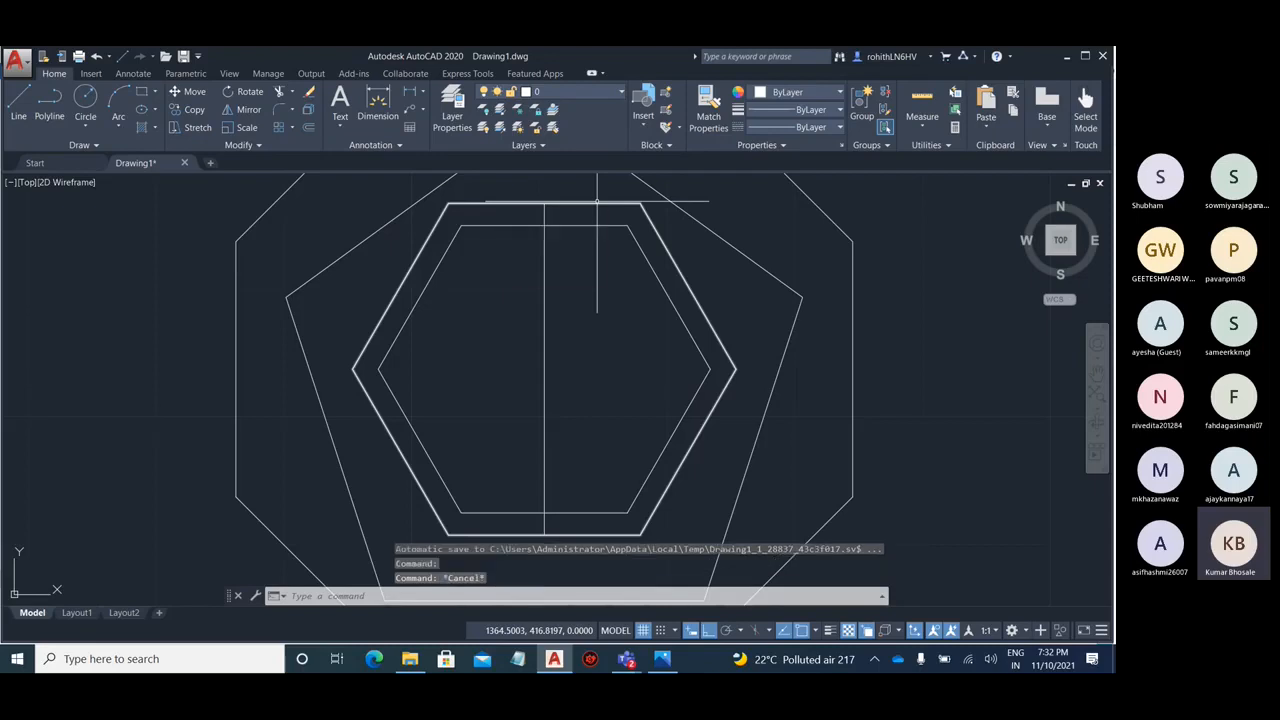
type("DI")
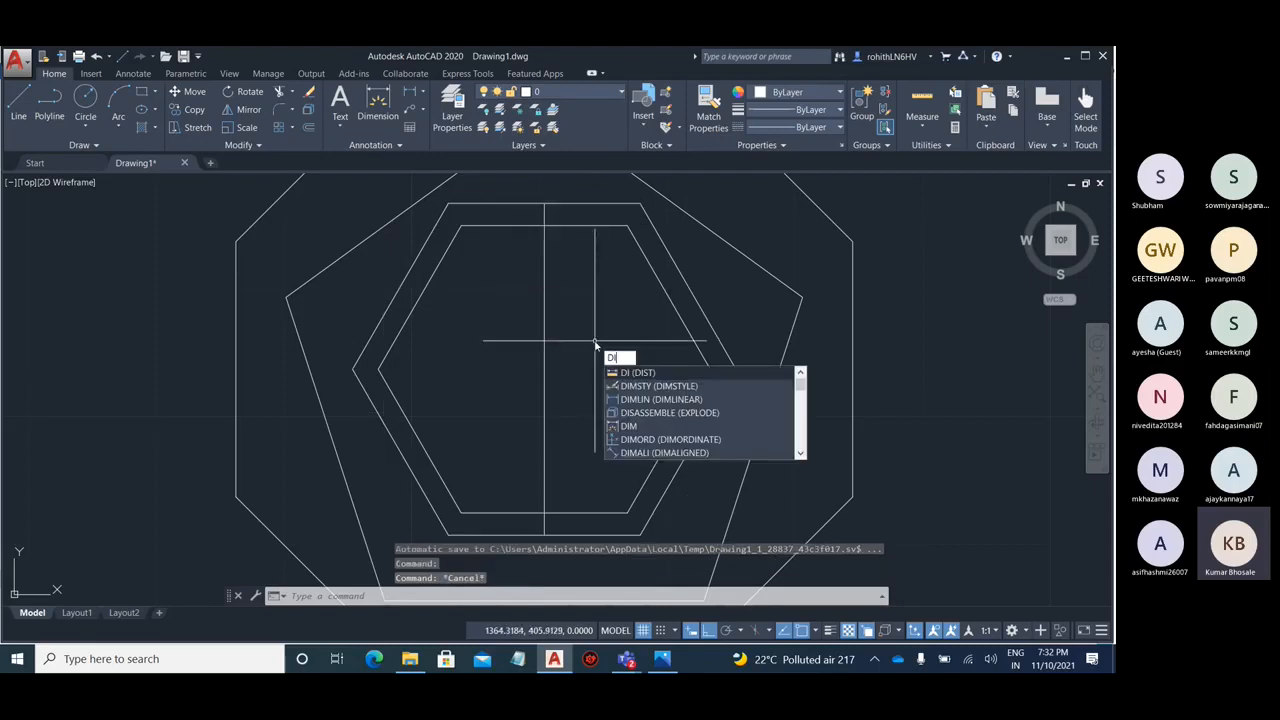
key("Return")
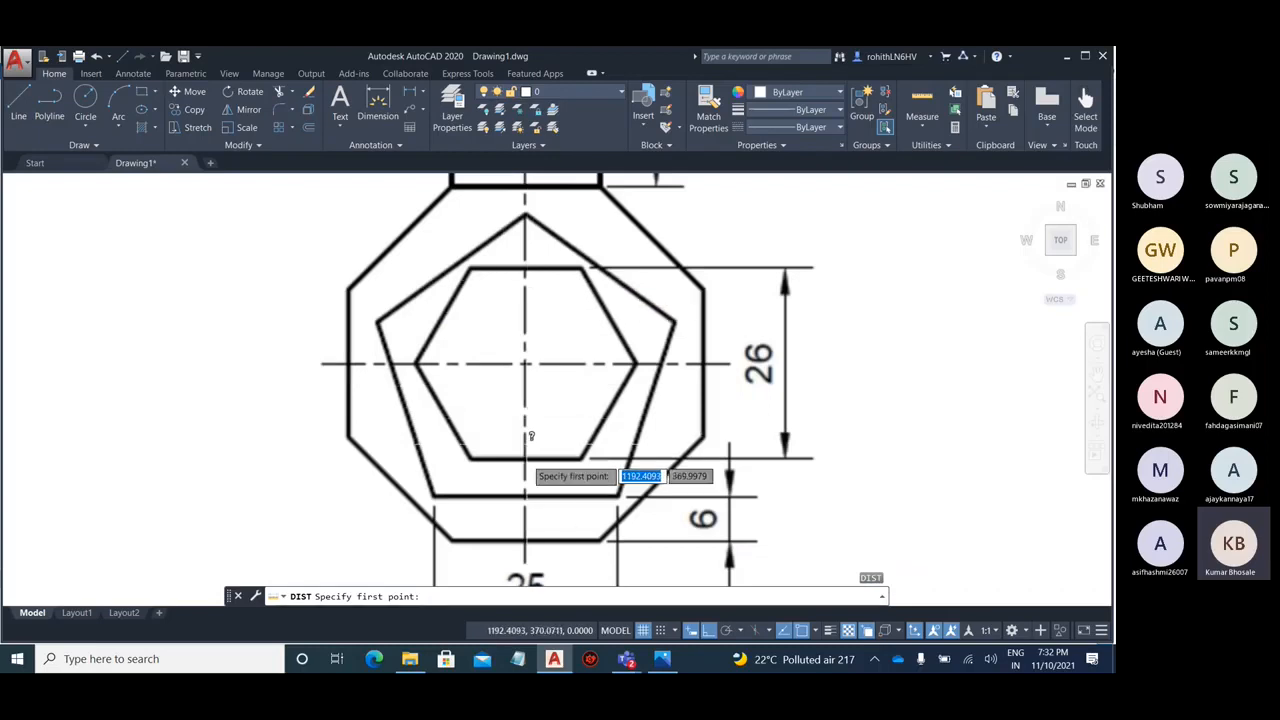
scroll(440, 405, "down", 4)
scroll(690, 355, "up", 7)
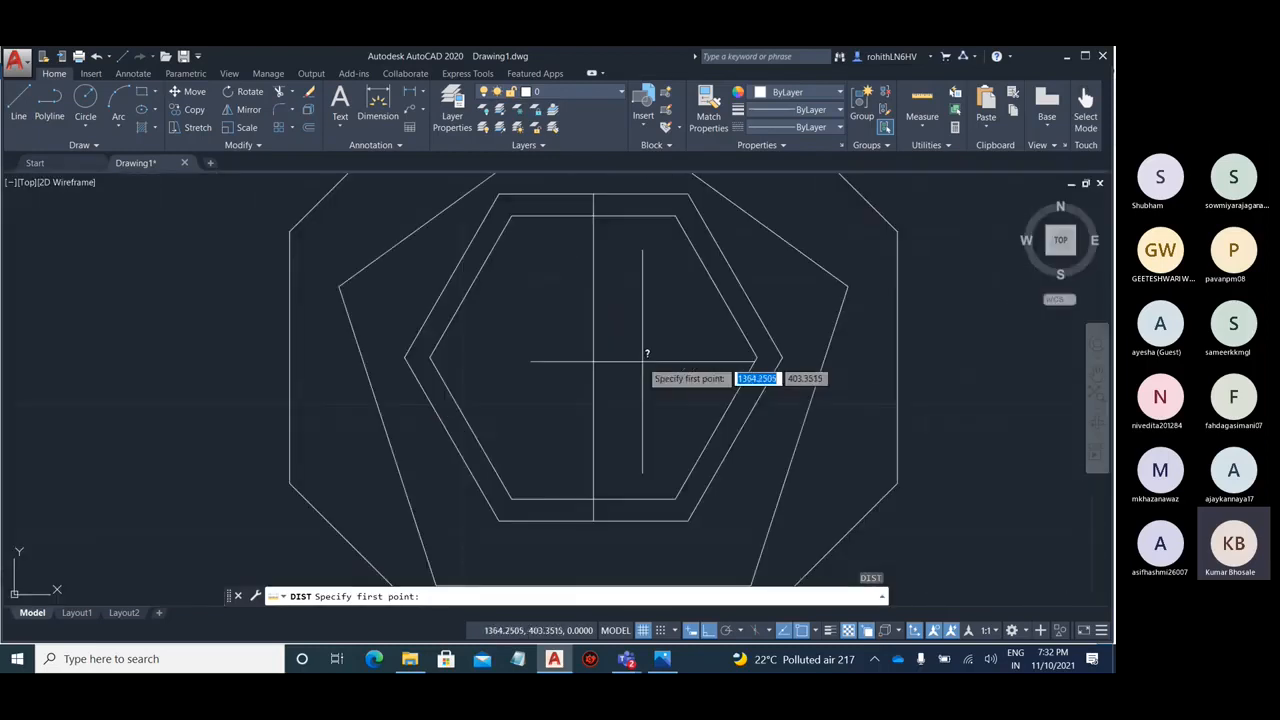
left_click(594, 208)
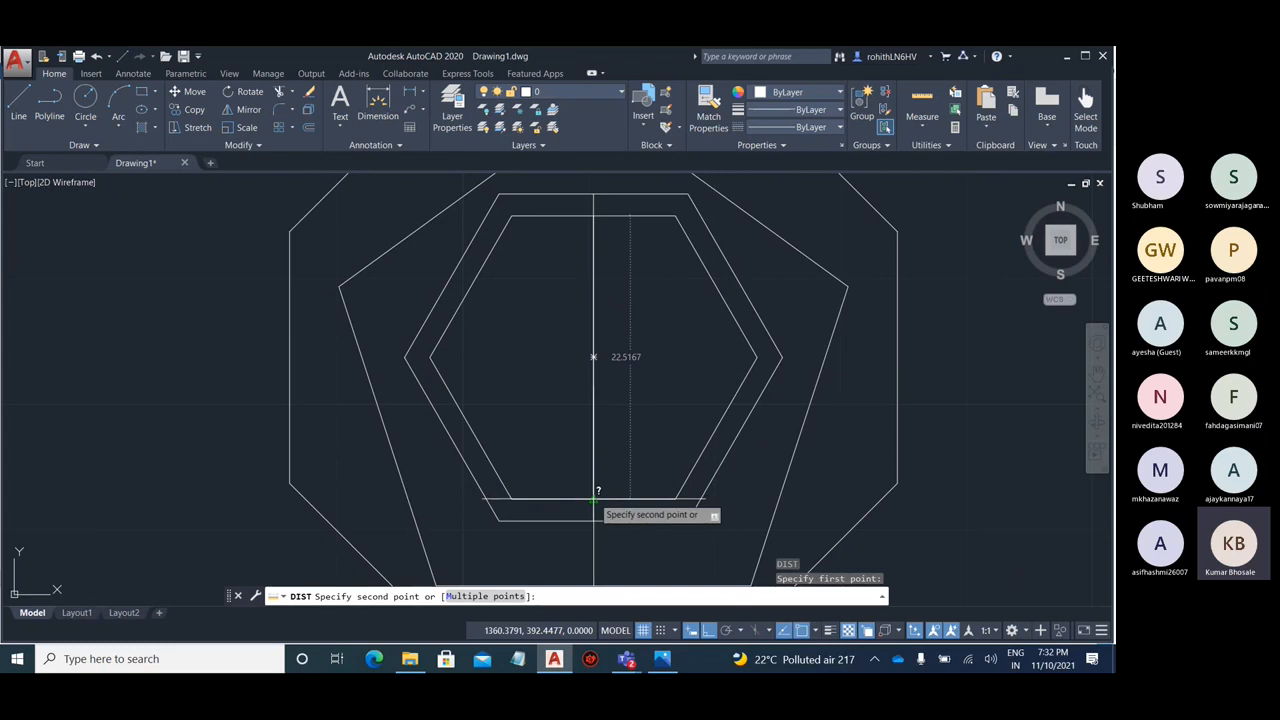
key("Escape")
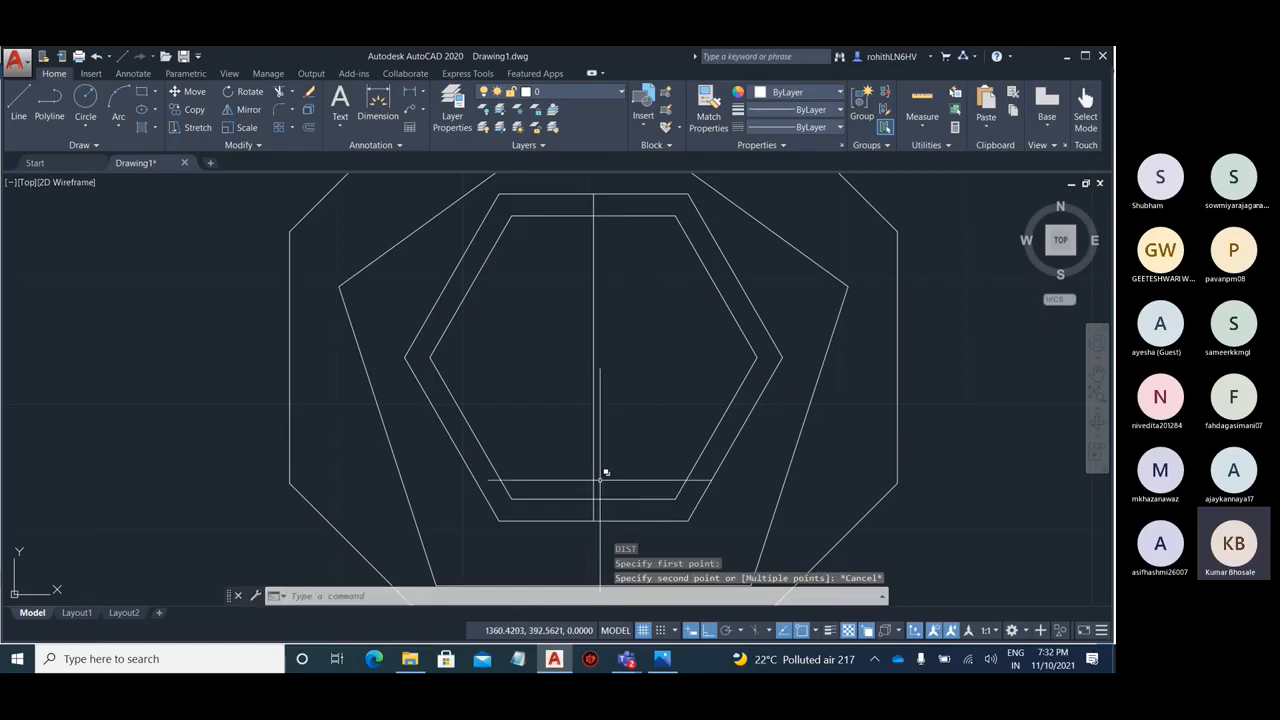
- Measure the outer hexagon's vertical distance between its upper and lower edges along the center line
key("Return")
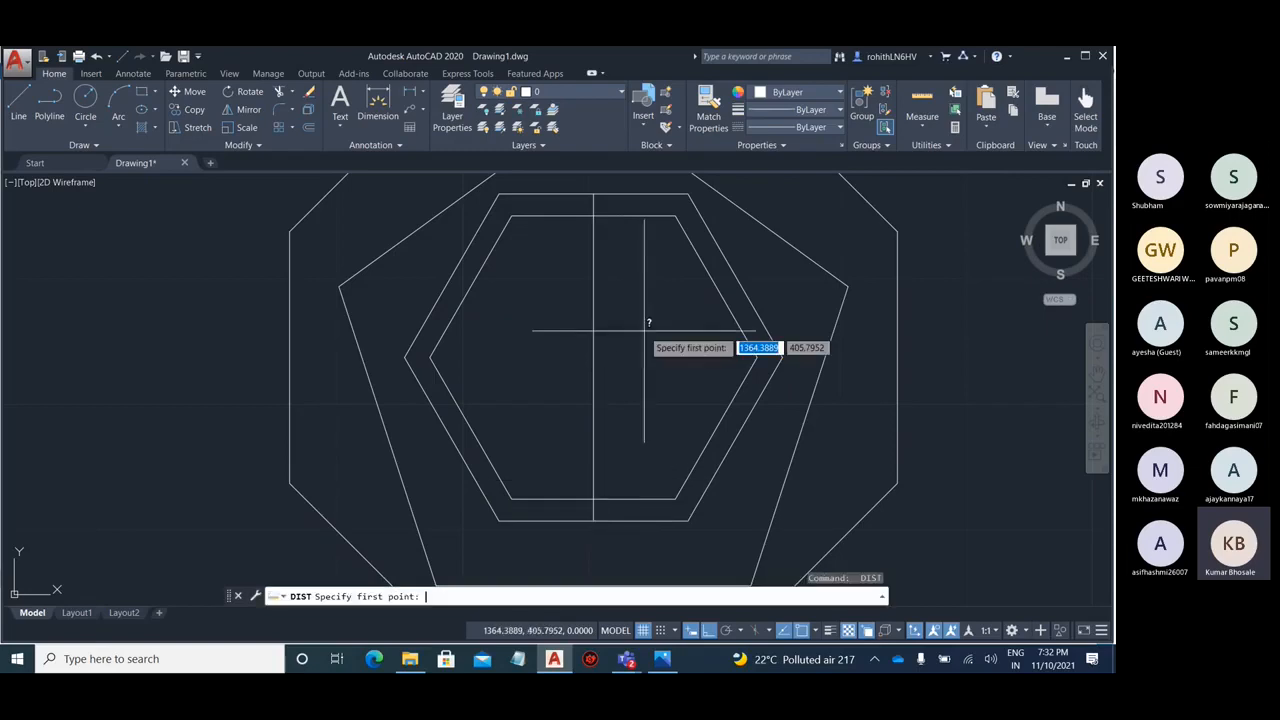
left_click(594, 193)
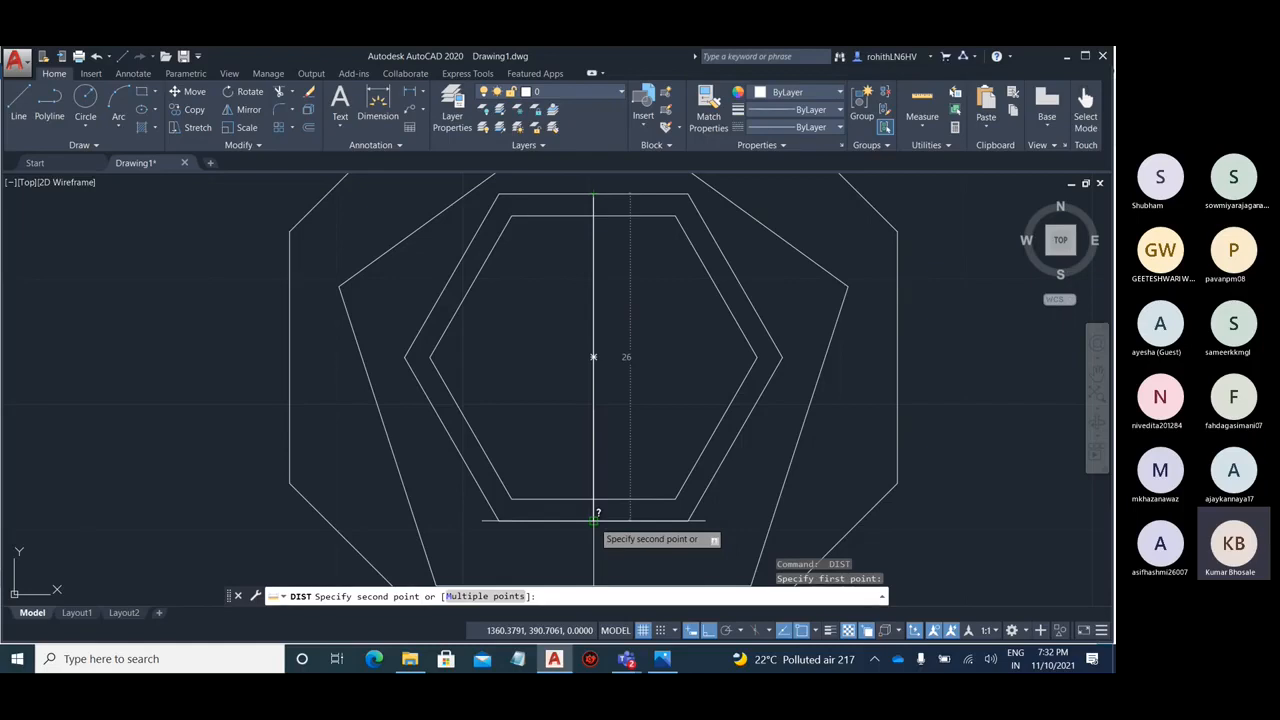
key("Escape")
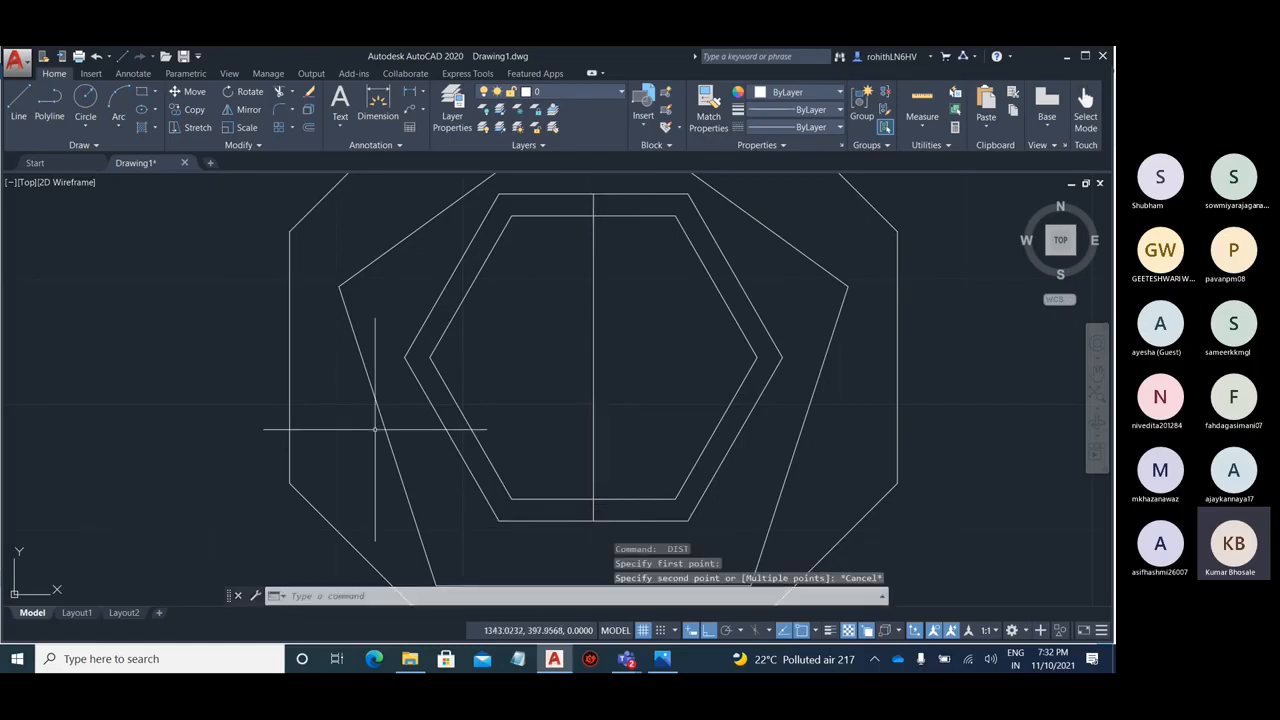
- Draw a circle of radius 13 at the hexagons' common center and compare how it touches the inner and outer hexagons
scroll(340, 368, "down", 8)
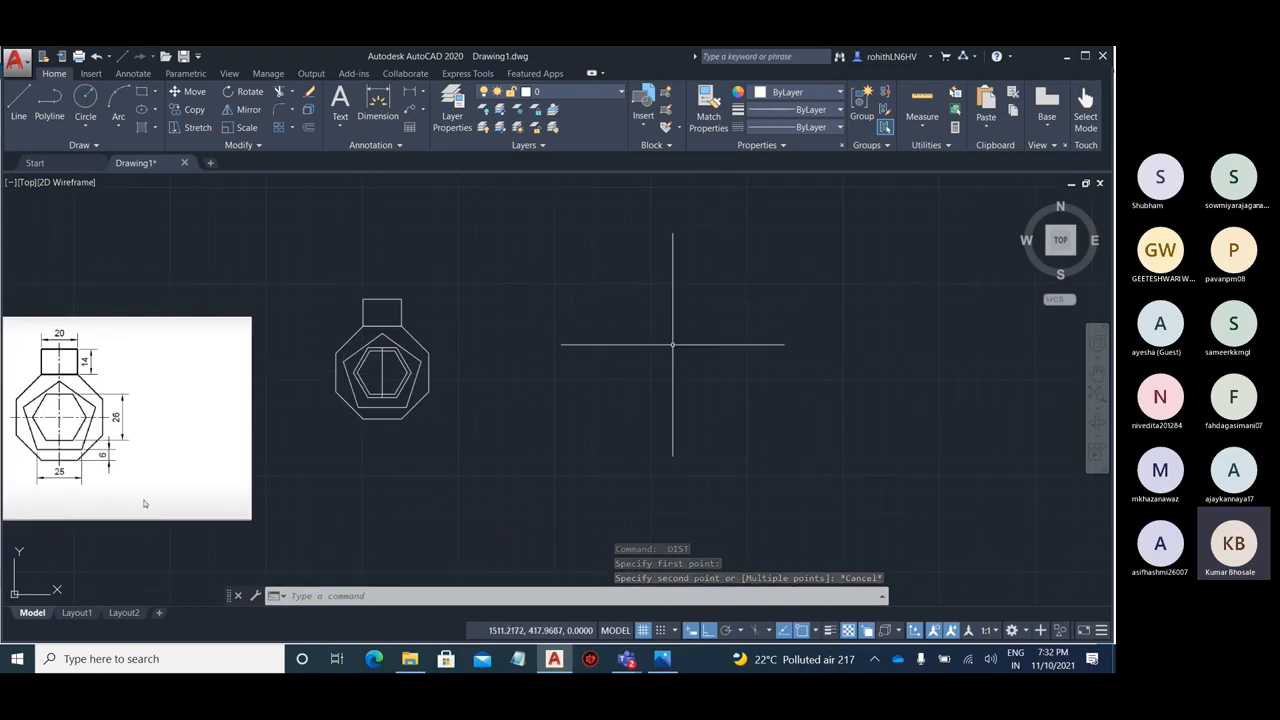
scroll(467, 378, "up", 2)
middle_click_drag(474, 366, 834, 303)
scroll(700, 265, "up", 5)
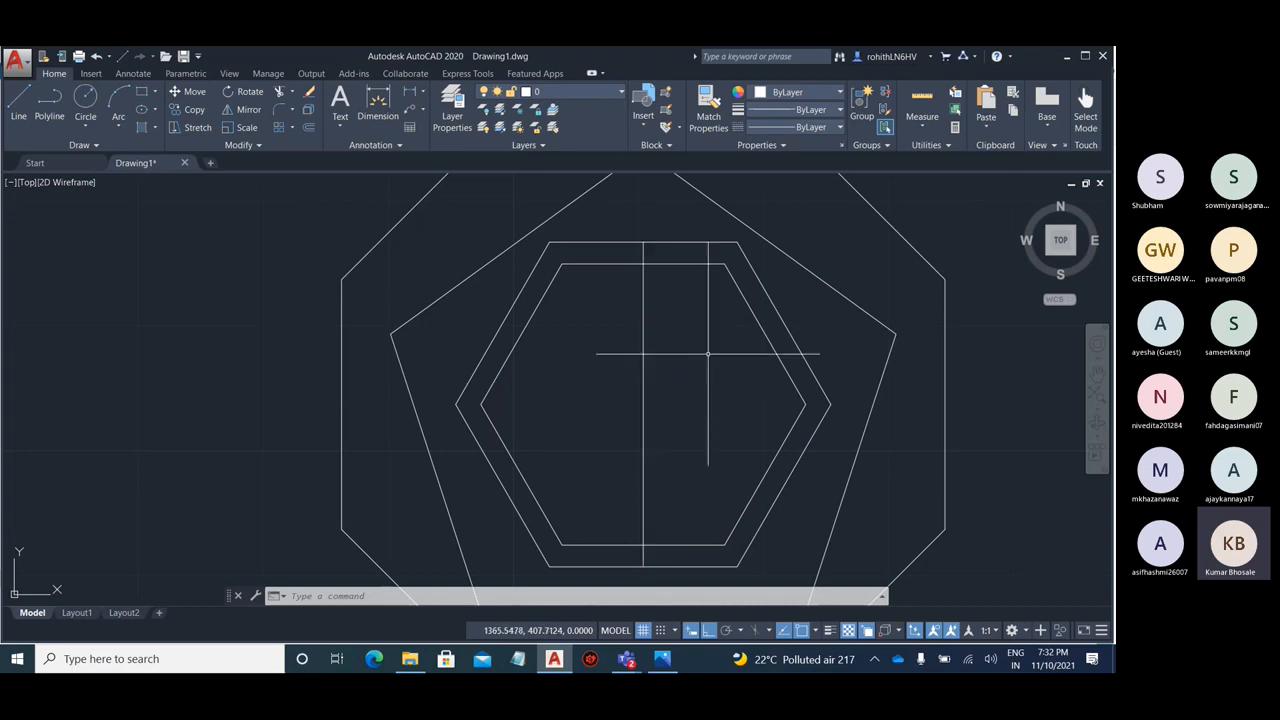
type("c")
key("Return")
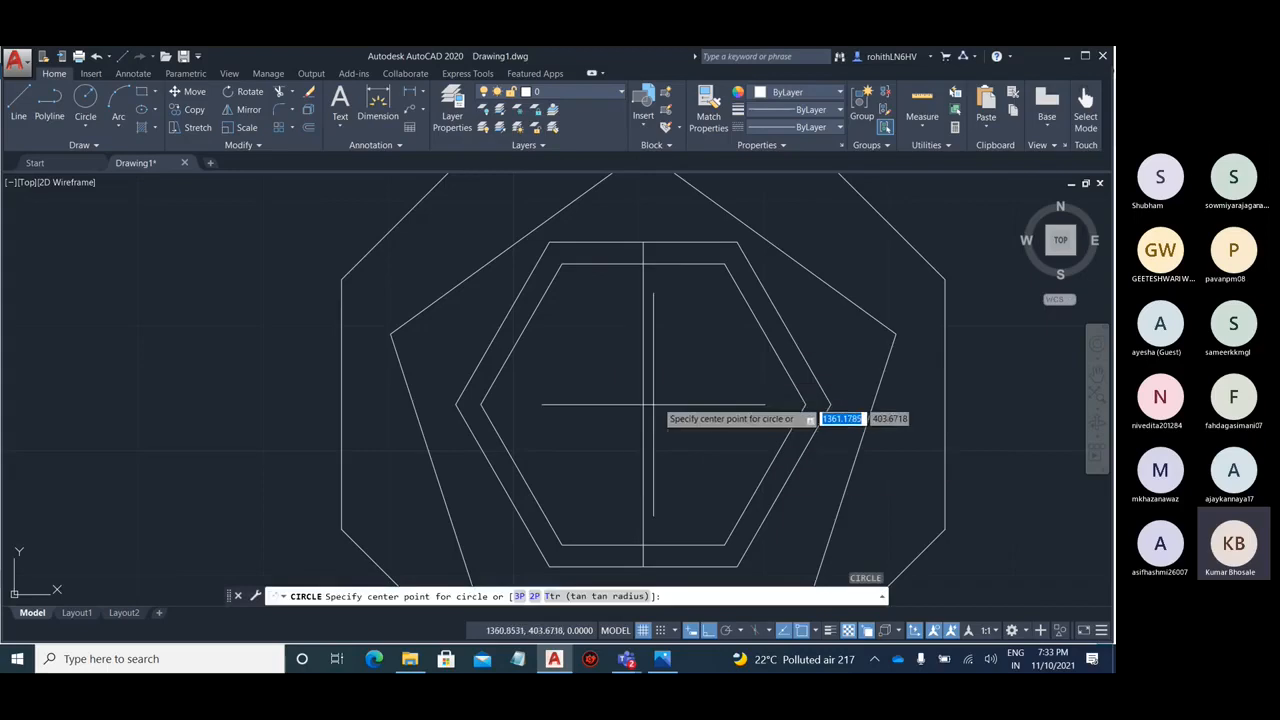
left_click(642, 403)
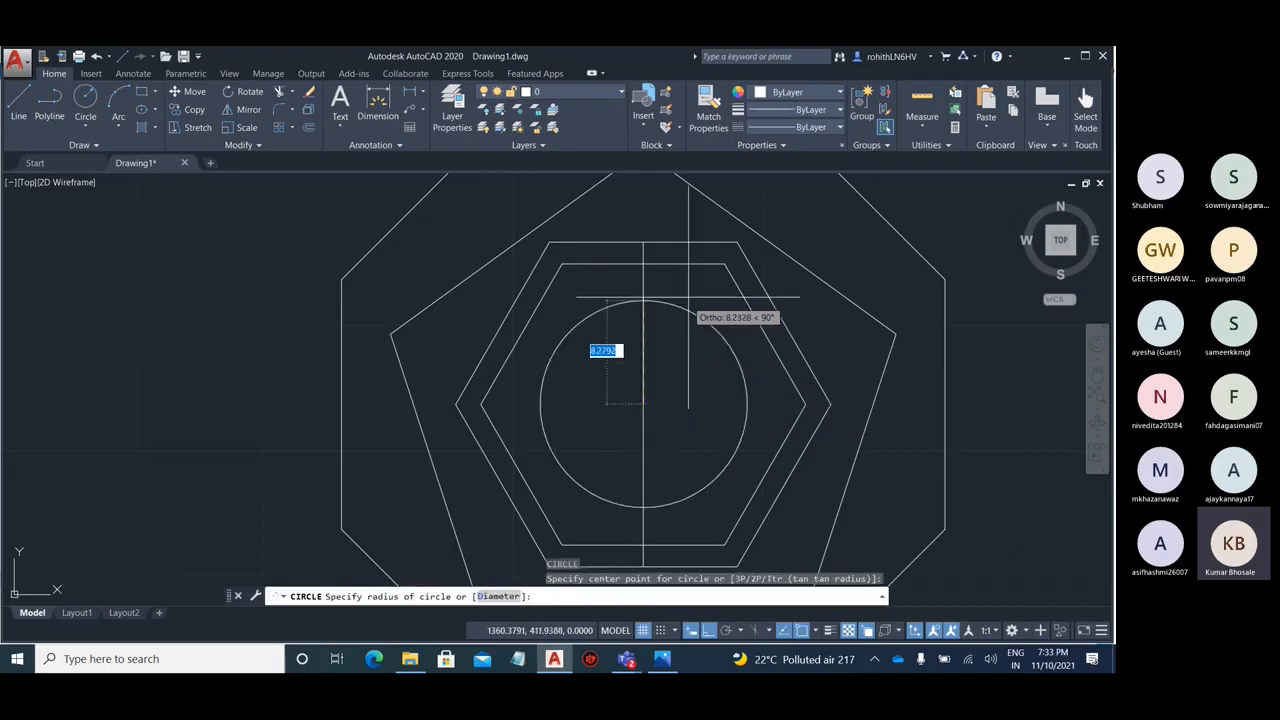
type("13")
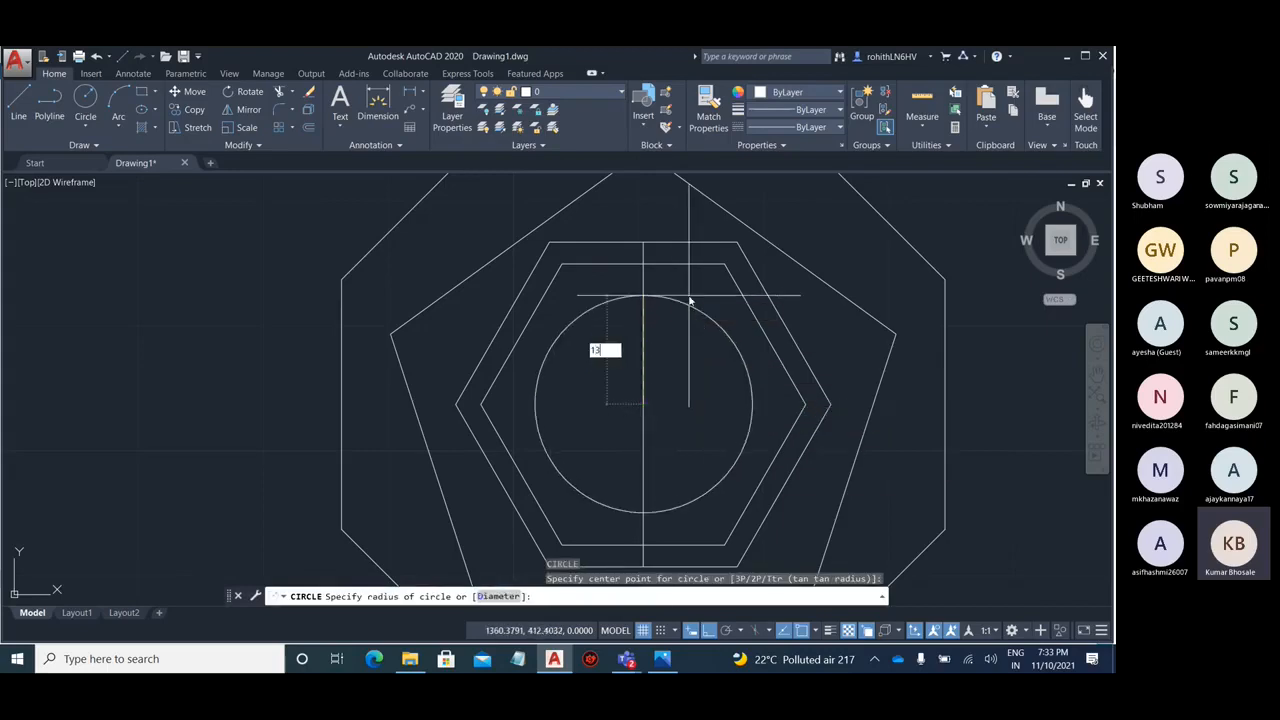
key("Return")
key("Escape")
key("Escape")
scroll(614, 241, "up", 2)
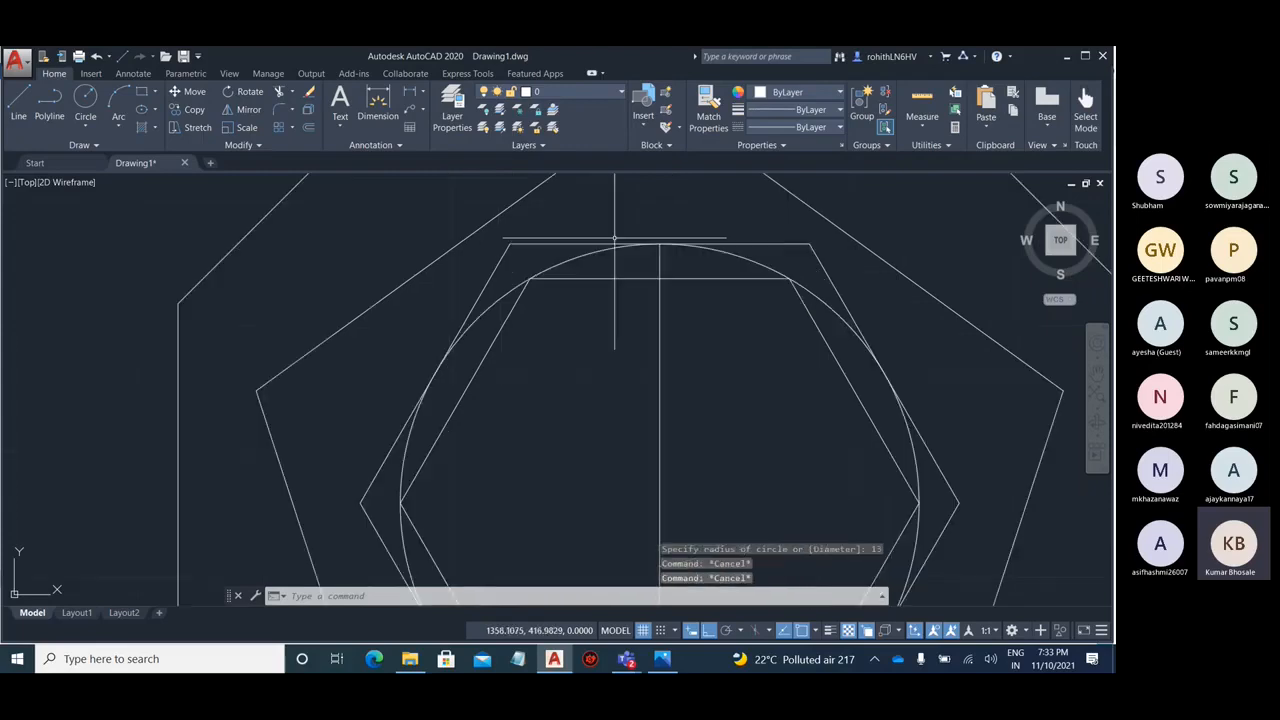
scroll(690, 320, "down", 2)
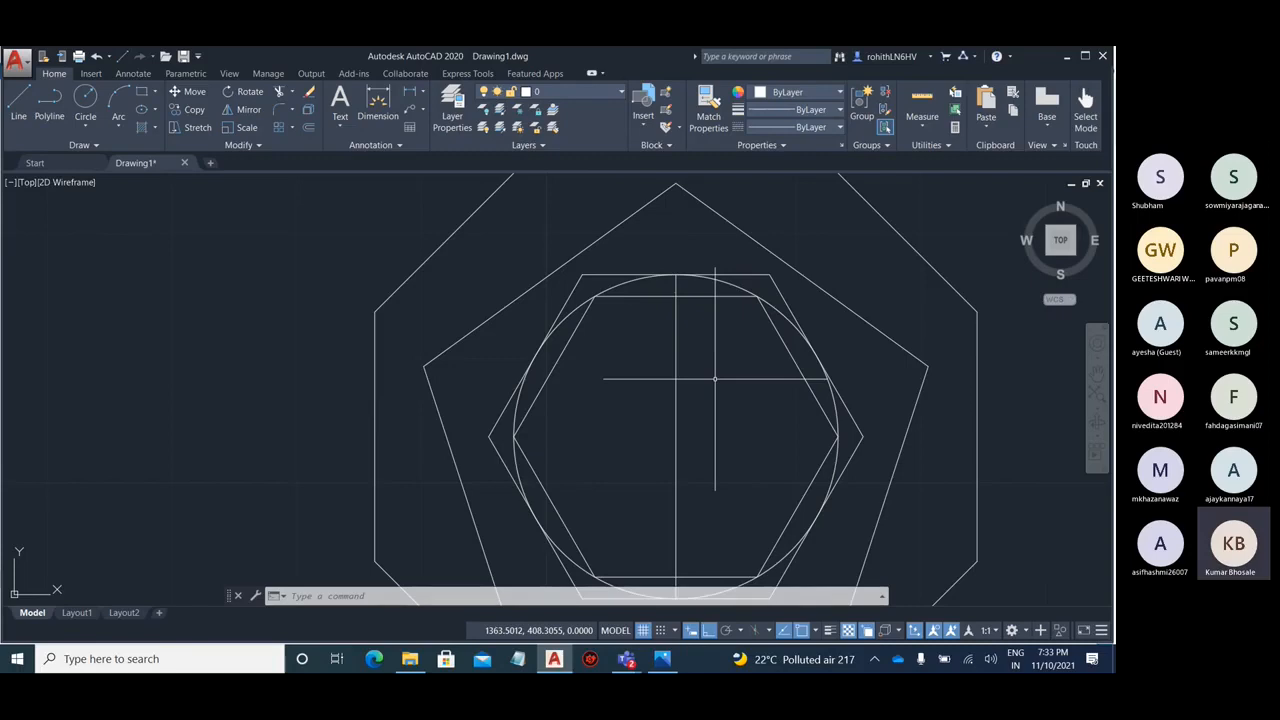
scroll(714, 379, "down", 6)
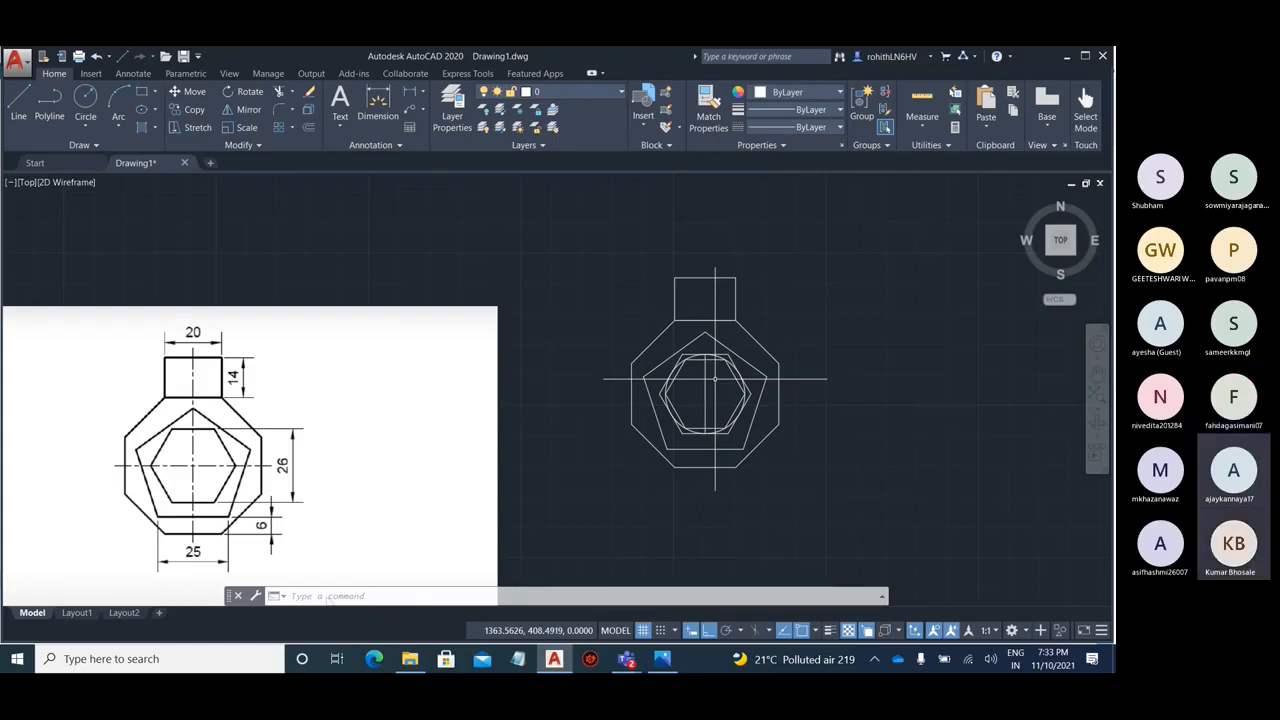
- Switch to Photos, browse the reference images to the dimensioned baluster drawing, and return to AutoCAD
mouse_move(628, 662)
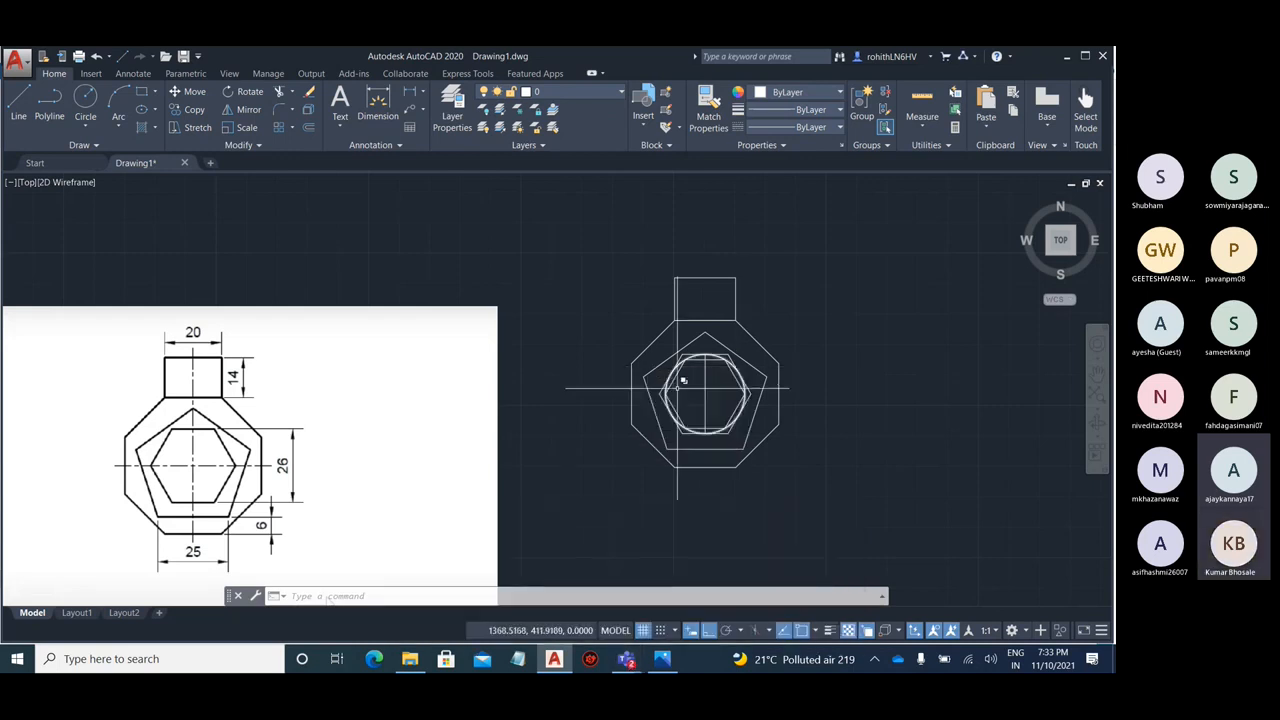
left_click(662, 572)
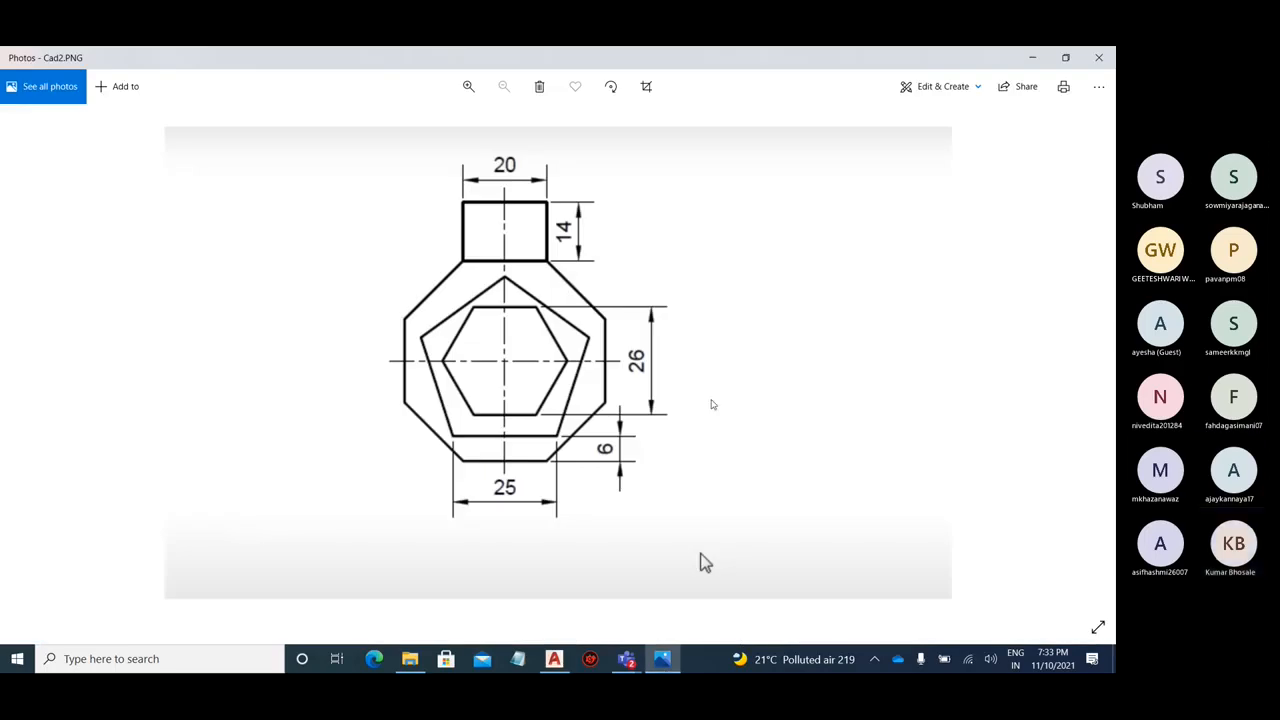
key("Right")
key("Right")
key("Right")
key("Right")
key("Right")
key("Right")
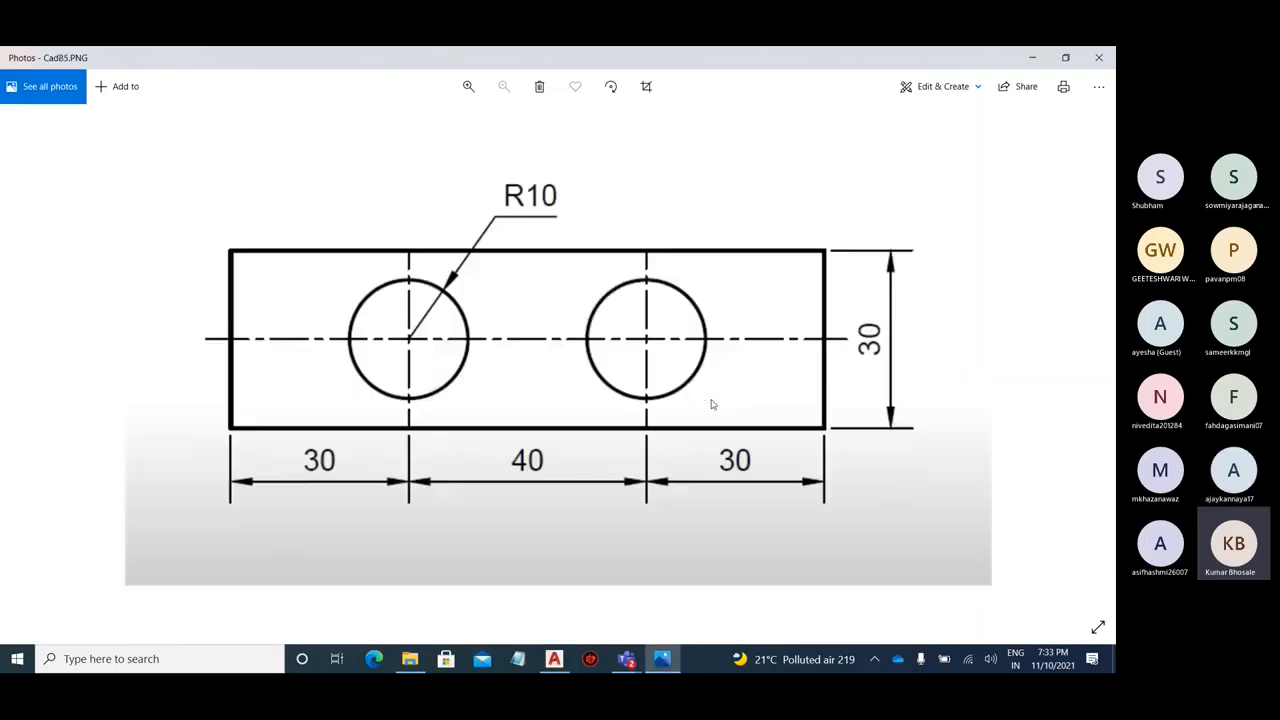
key("Right")
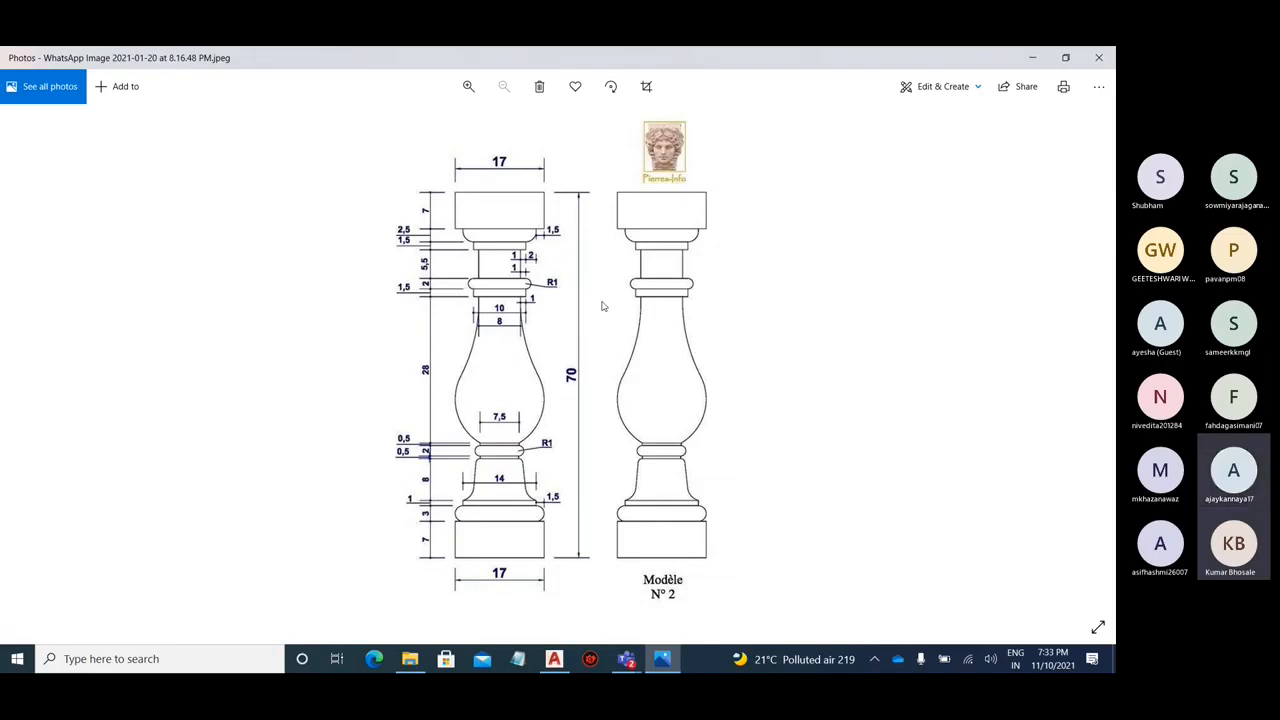
left_click(1031, 57)
- Erase the redrawn figure with its hexagons and circle, along with the attached Cad2 reference image
left_click(735, 492)
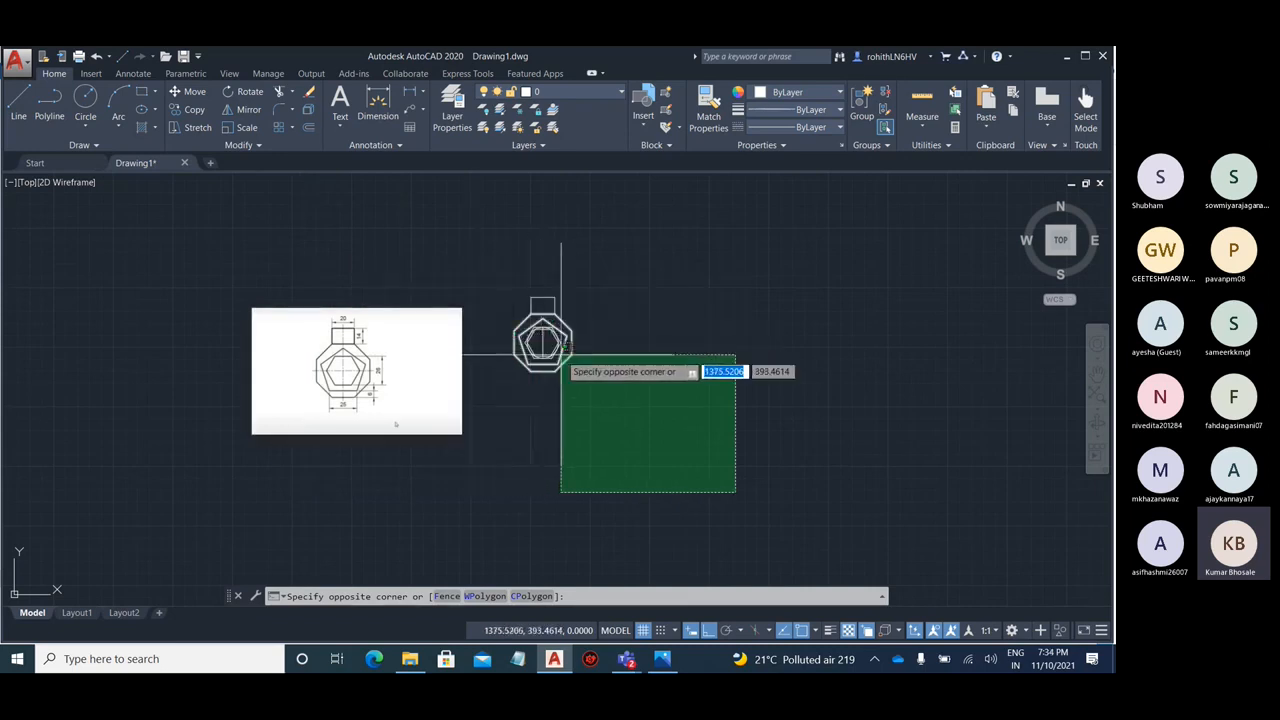
scroll(550, 347, "up", 5)
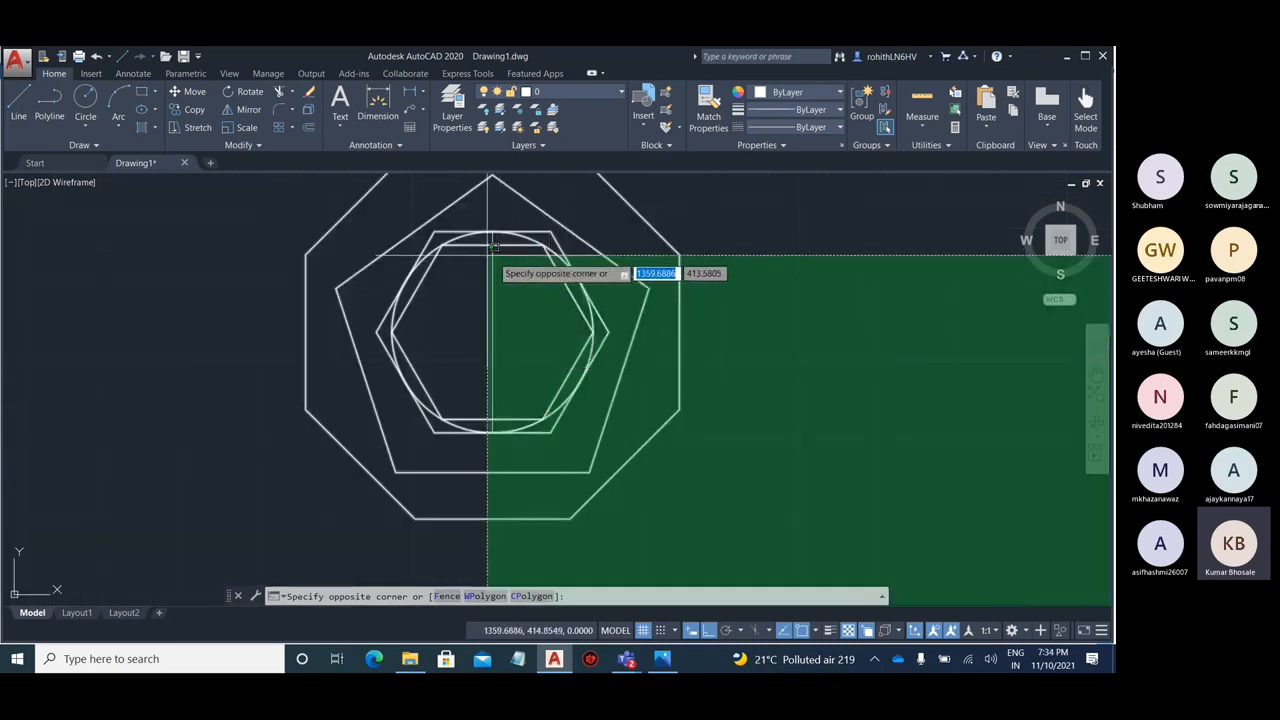
scroll(537, 337, "down", 5)
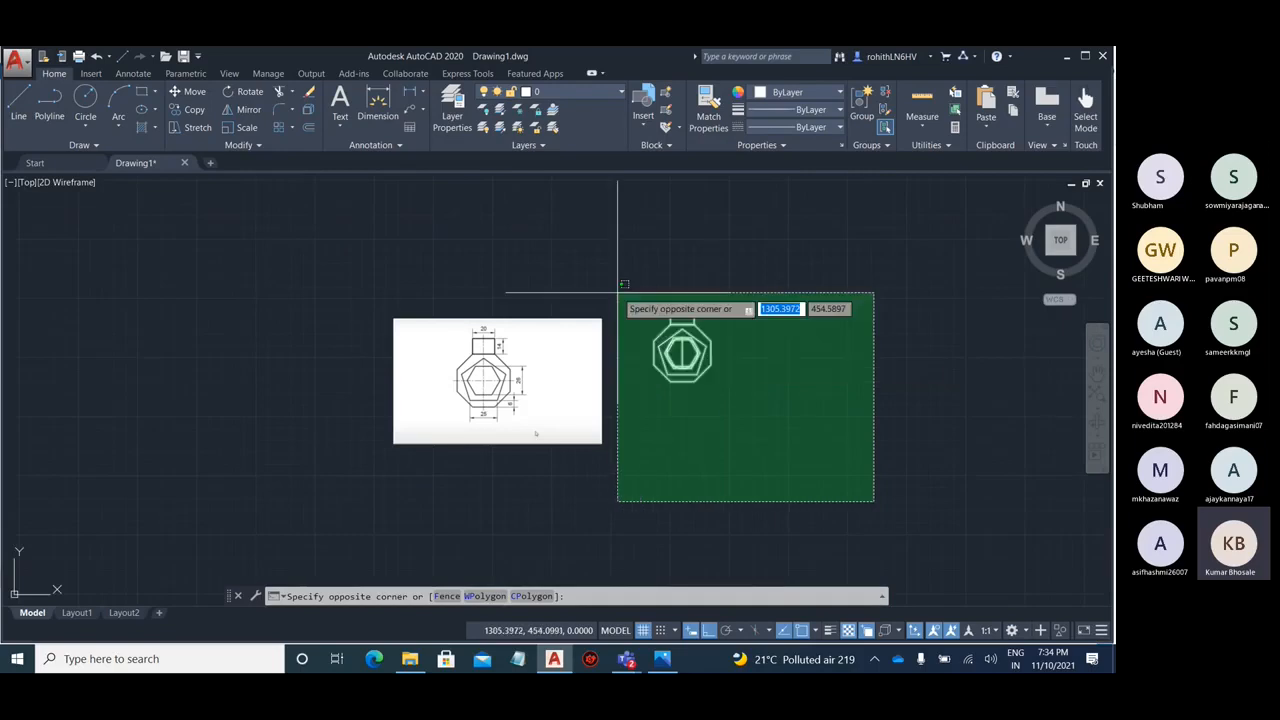
left_click(618, 292)
key("Delete")
left_click(624, 476)
left_click(511, 375)
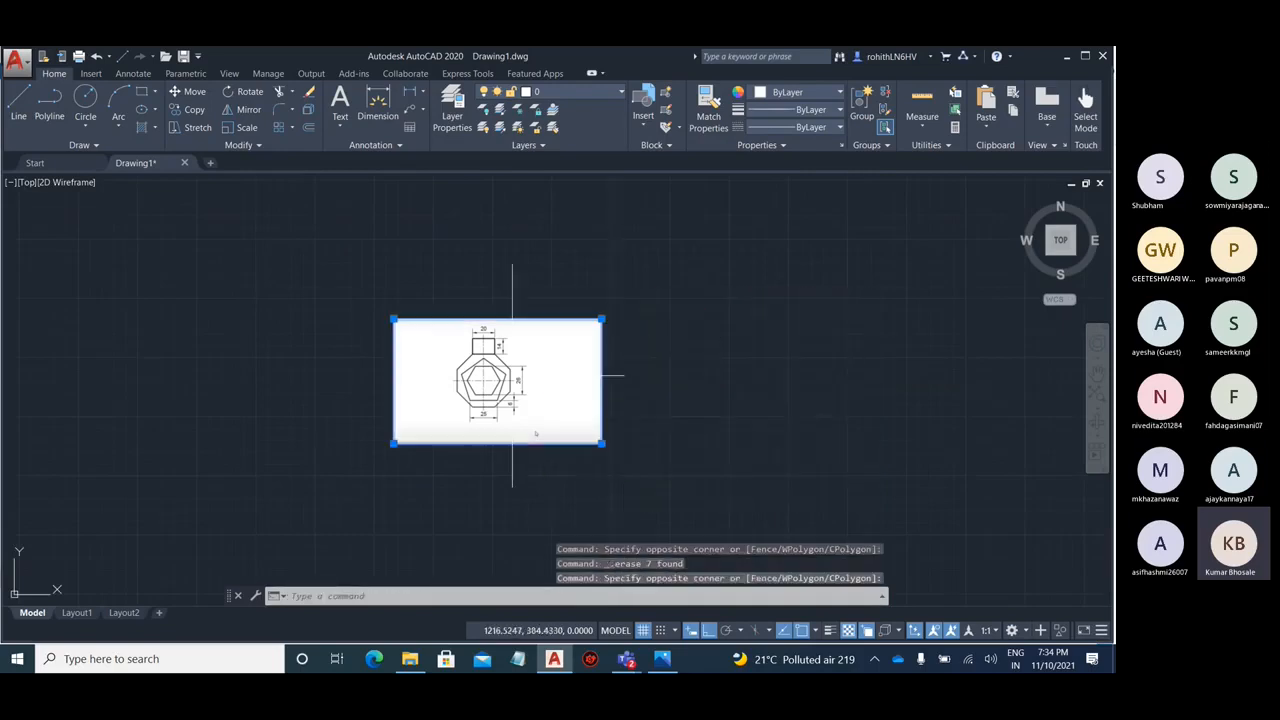
key("Delete")
- Choose the baluster picture "WhatsApp Image 2021-01-20 at 8.16.48 PM" as the image to attach near the drawing origin
scroll(770, 298, "down", 3)
scroll(343, 423, "up", 5)
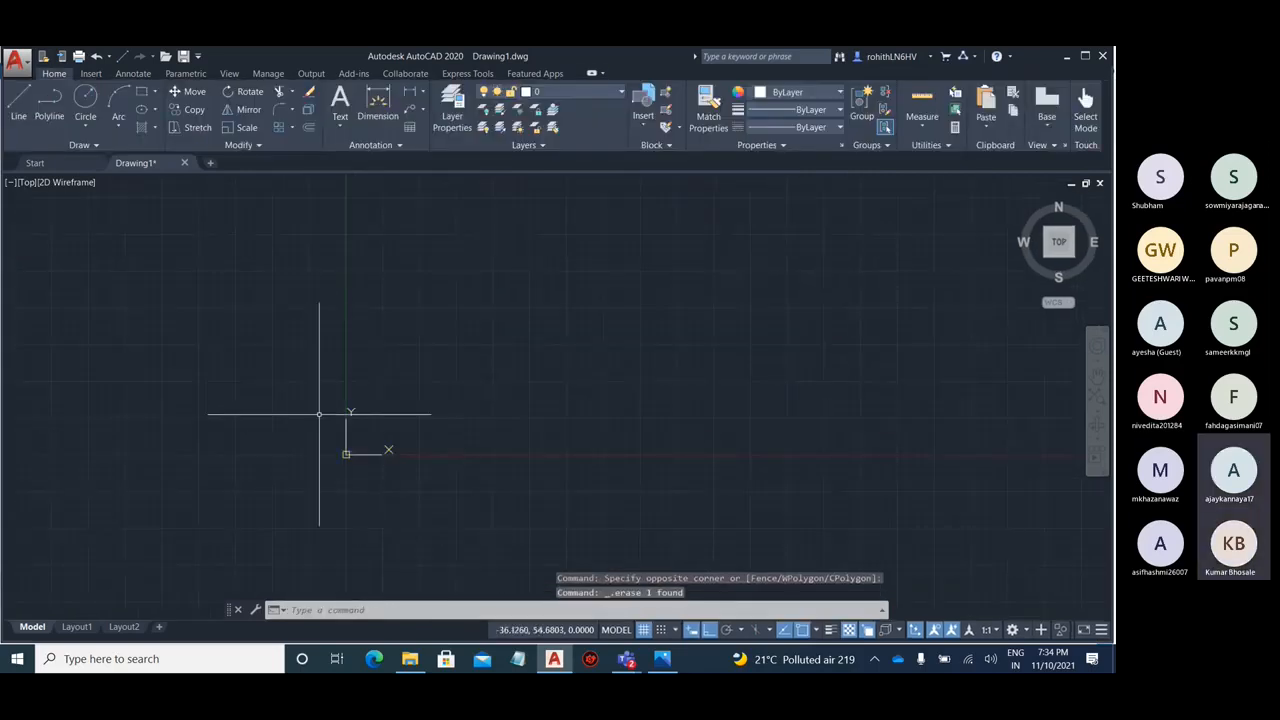
scroll(343, 436, "up", 2)
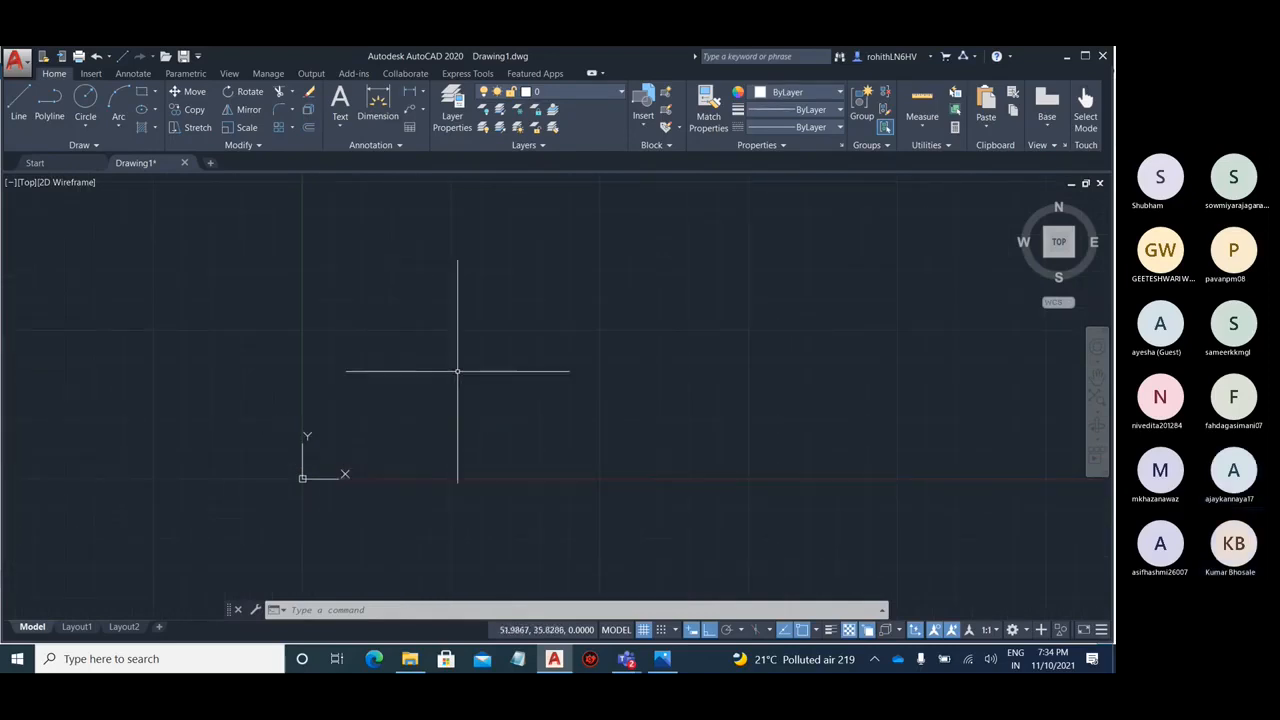
middle_click_drag(457, 366, 408, 395)
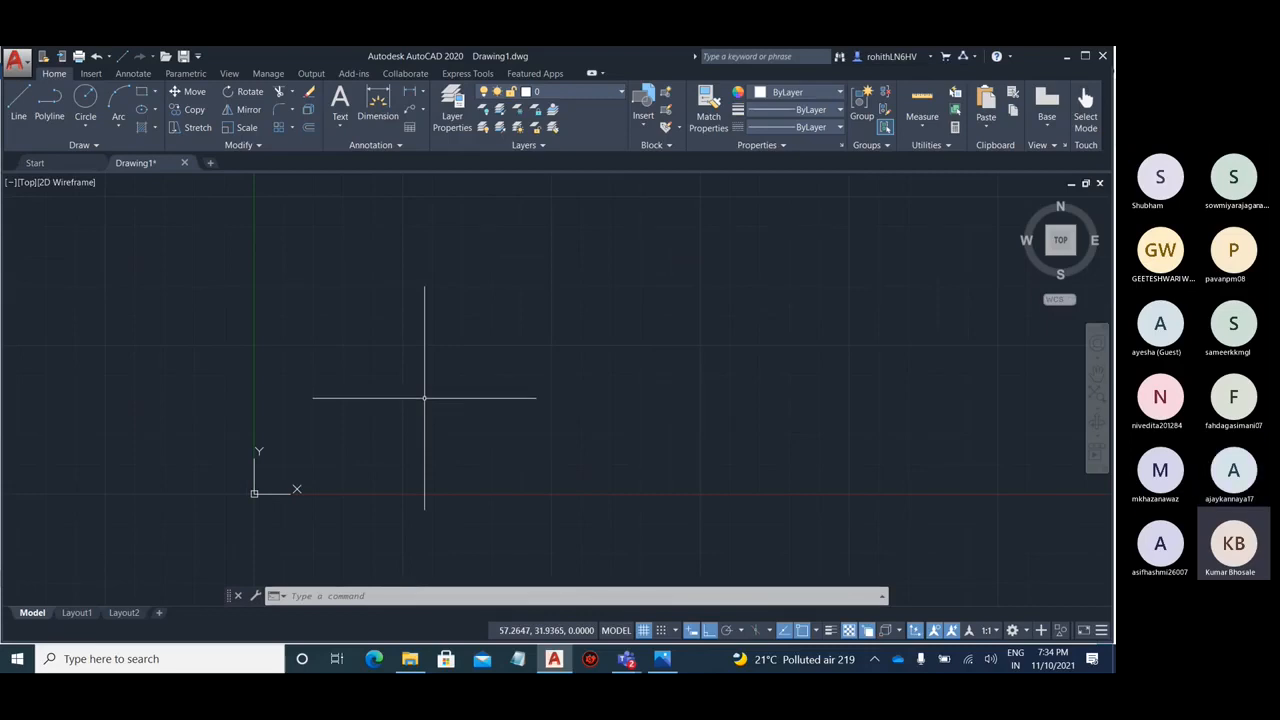
middle_click_drag(414, 334, 434, 335)
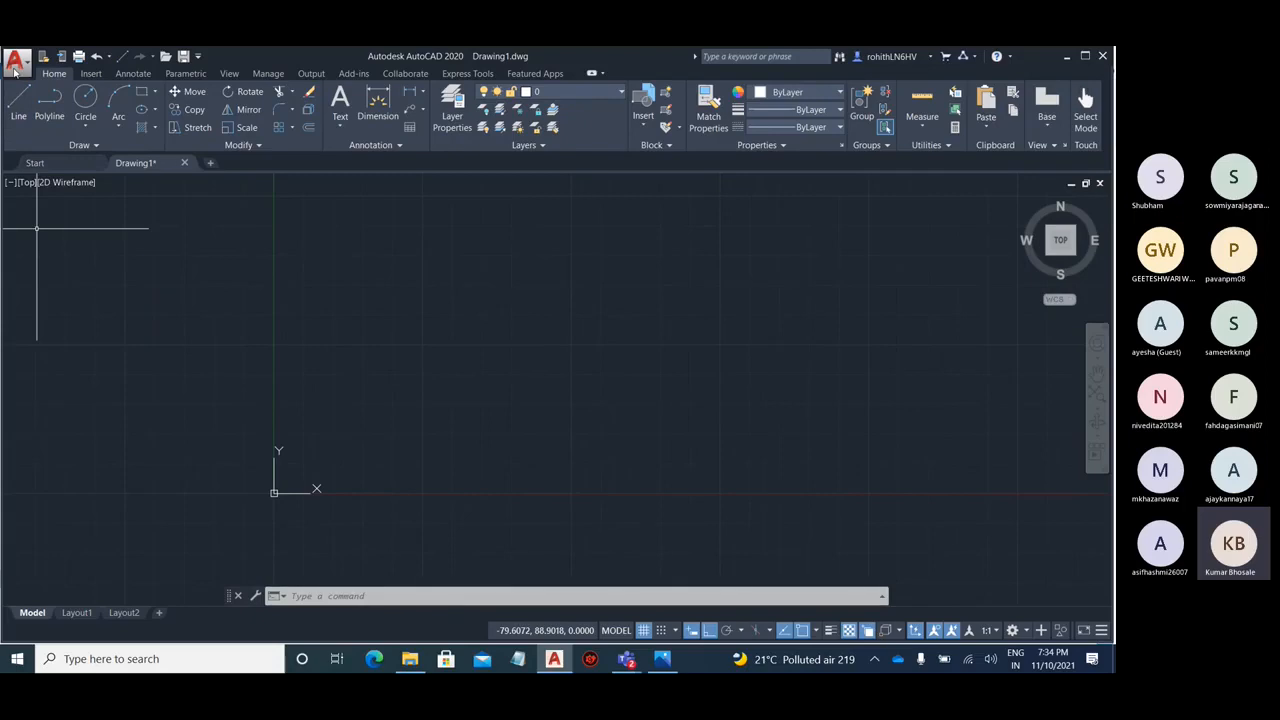
middle_click_drag(406, 323, 212, 400)
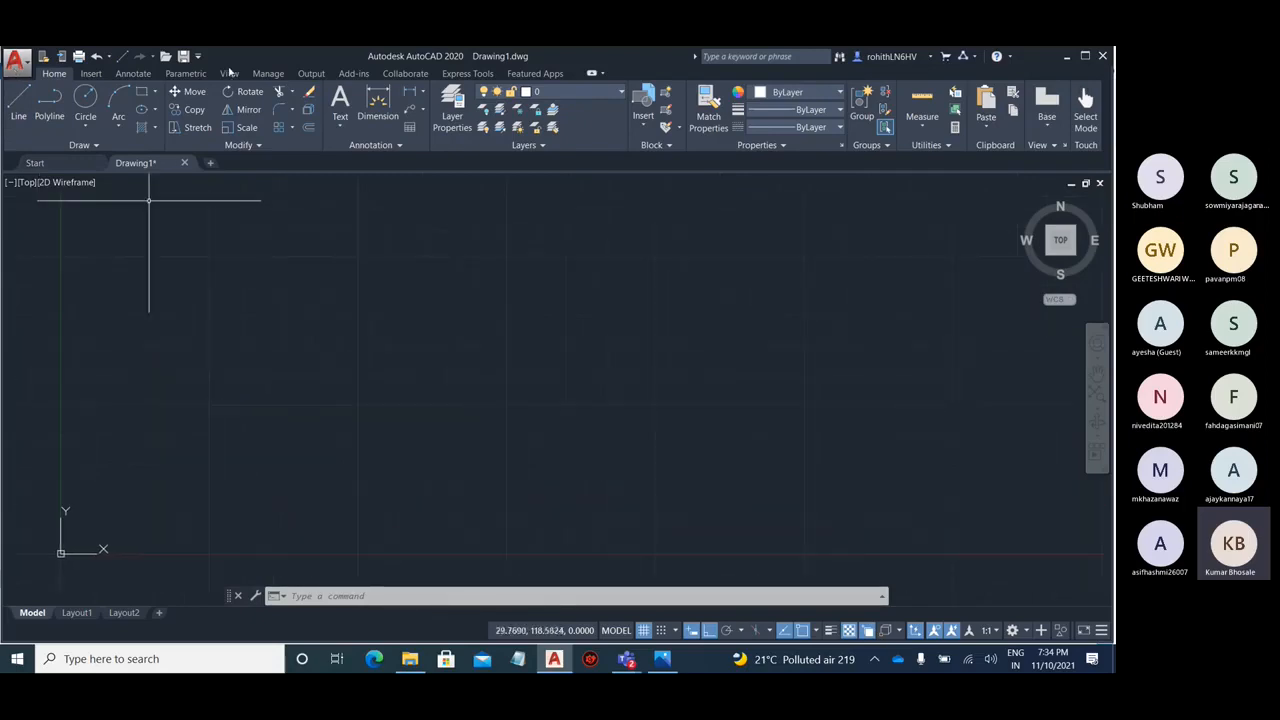
left_click(91, 73)
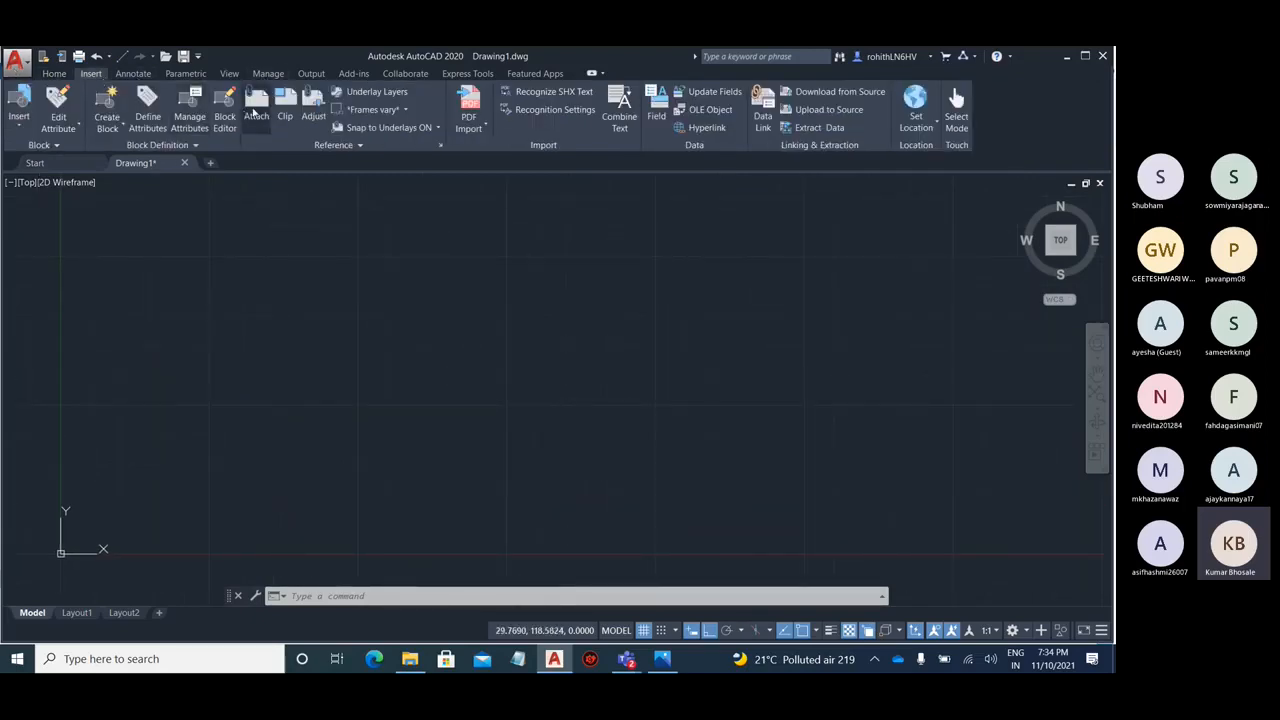
left_click(256, 108)
left_click(478, 427)
left_click(760, 486)
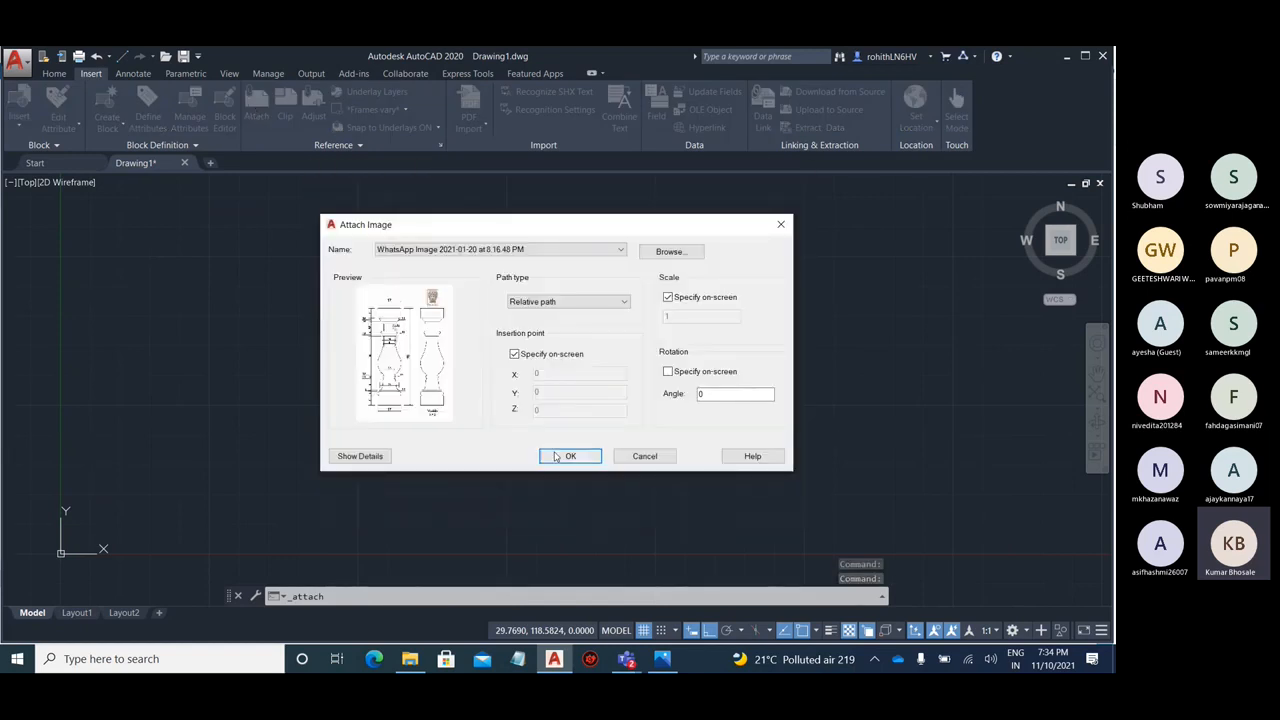
- Insert the baluster image with a relative path just above and right of the origin, at a scale factor of about 79
left_click(566, 456)
left_click(87, 534)
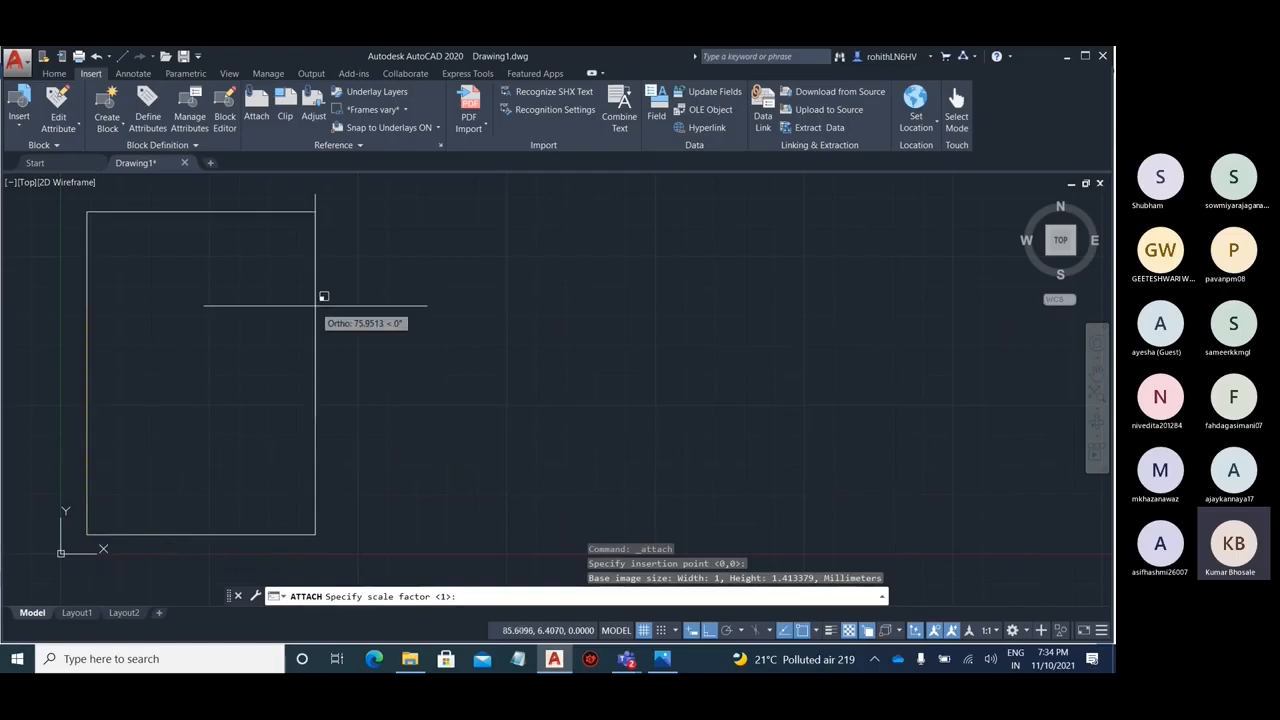
scroll(395, 347, "down", 2)
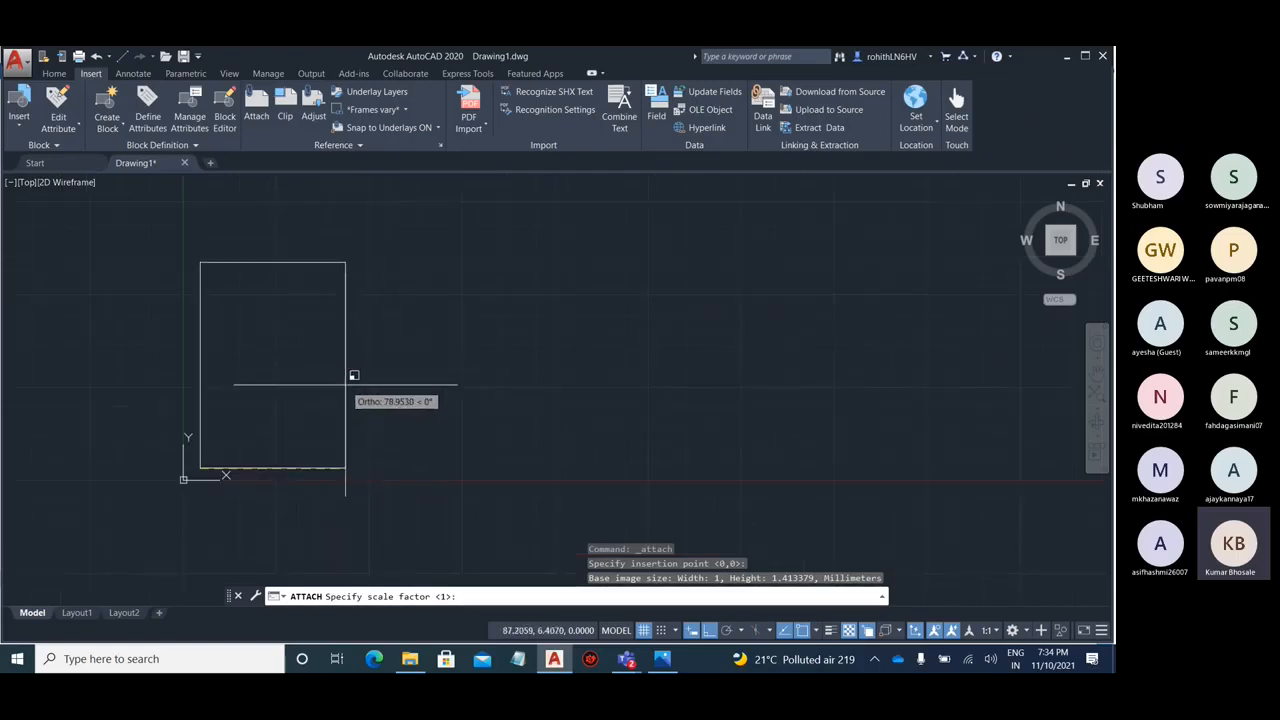
left_click(354, 384)
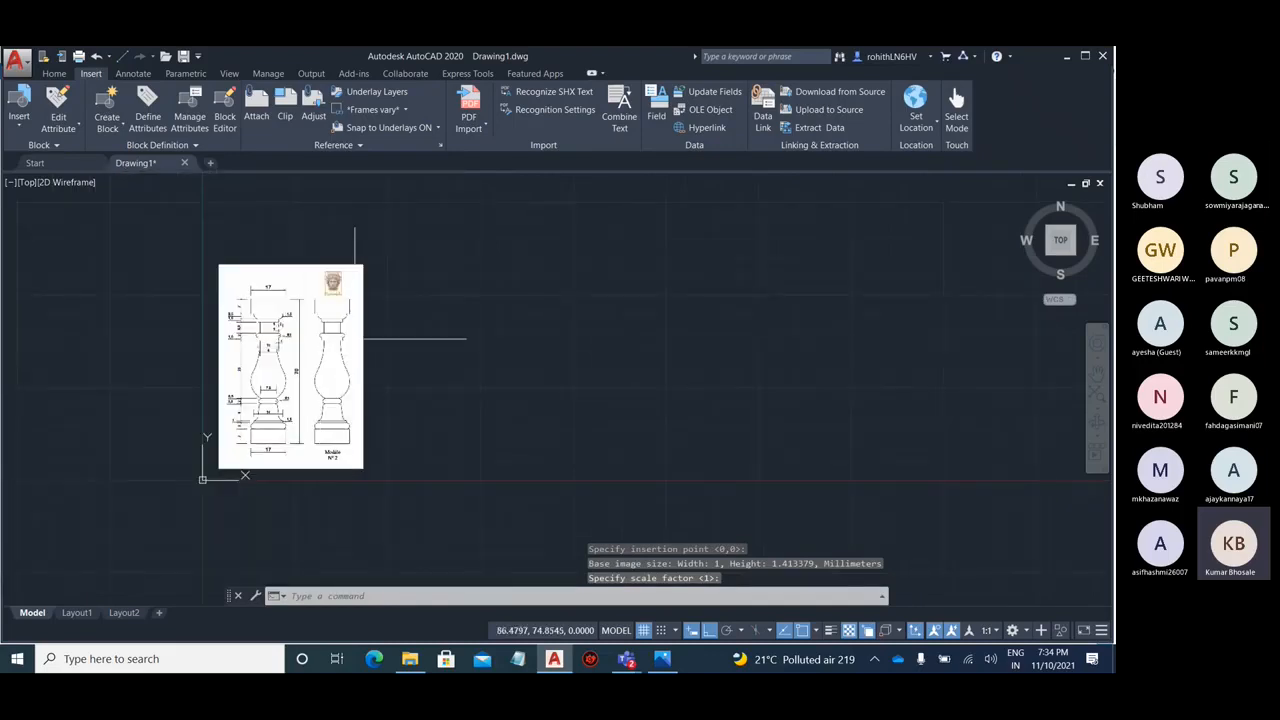
scroll(354, 338, "up", 2)
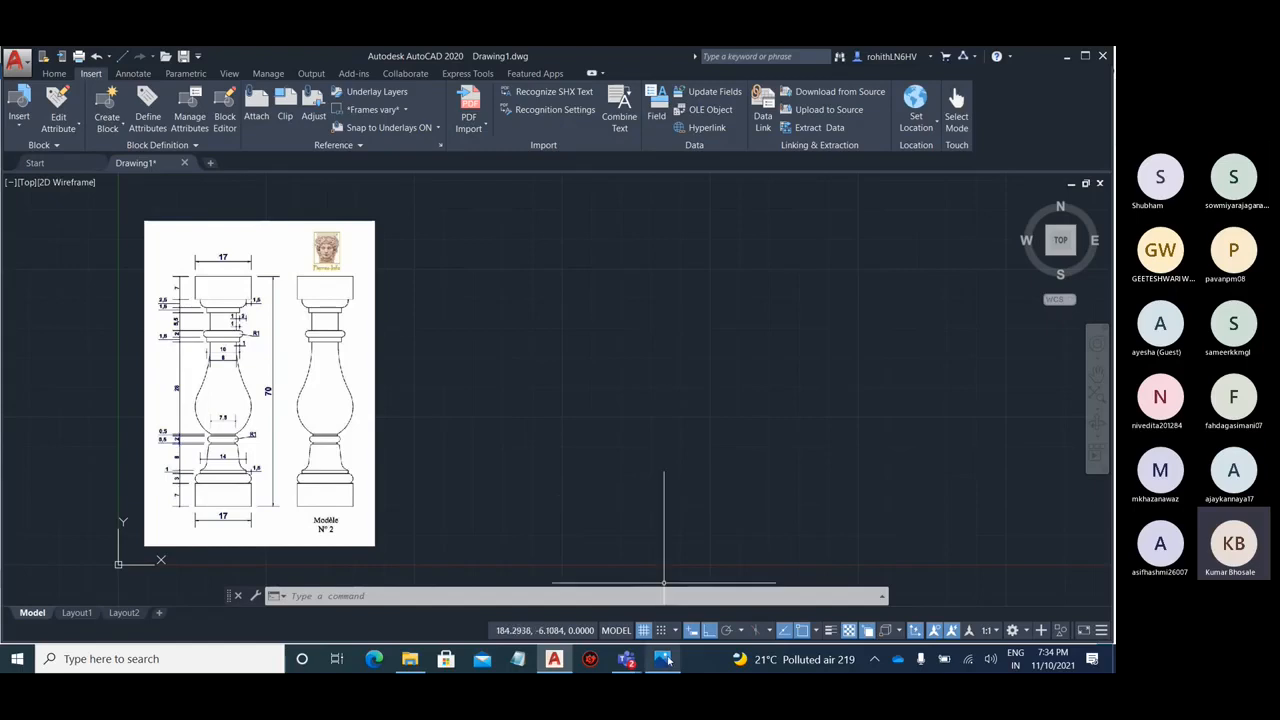
- Switch to Photos, go through the other reference images back to the baluster, and examine the dimensions of its base section
left_click(662, 658)
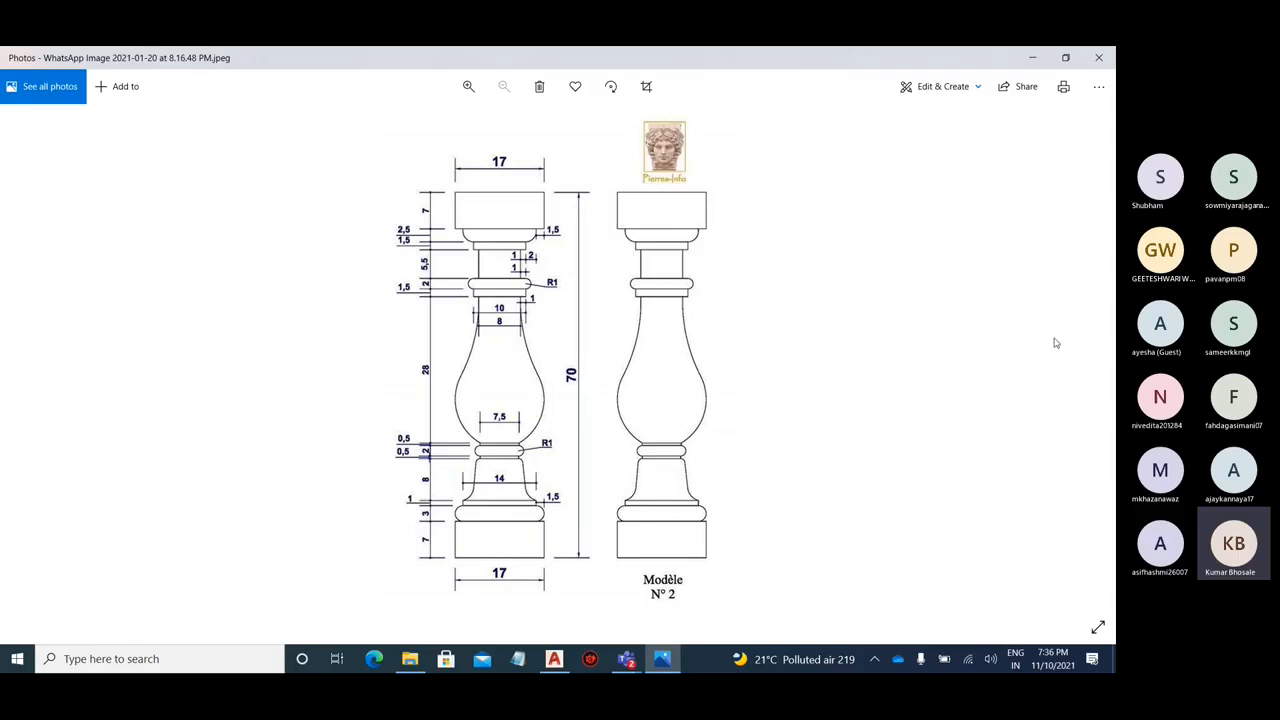
key("Right")
key("Right")
key("Right")
key("Right")
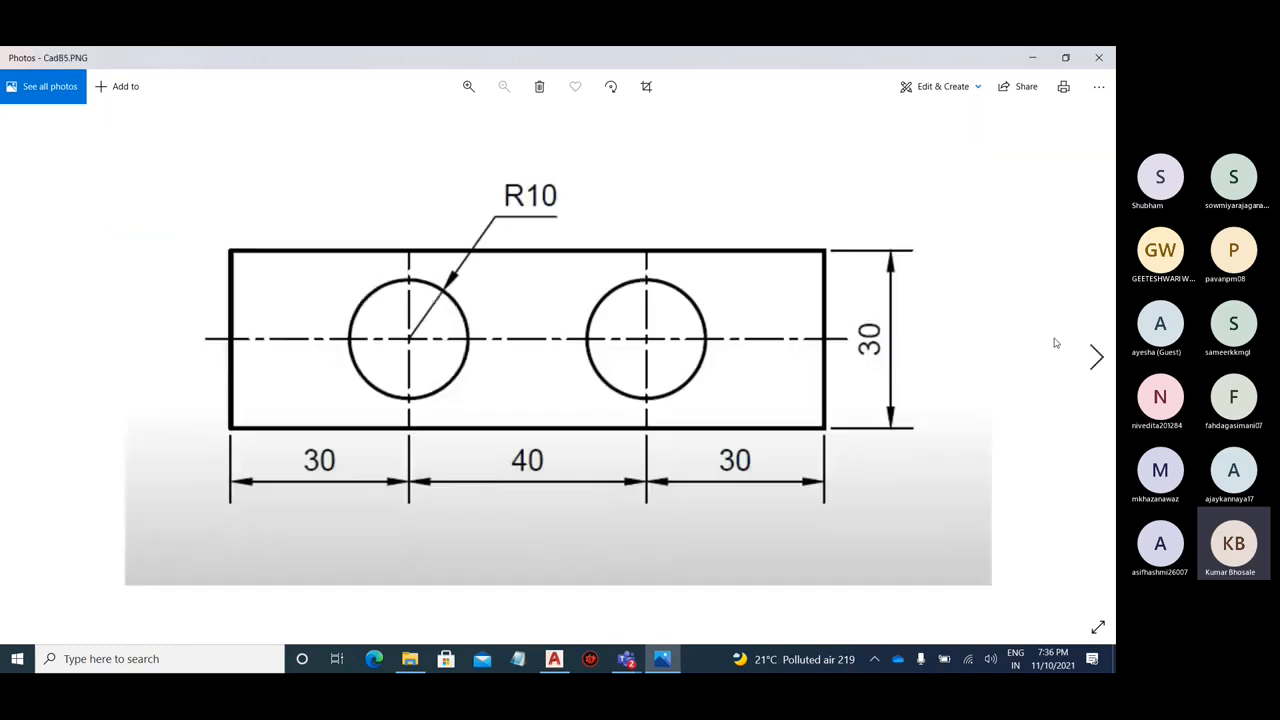
key("Right")
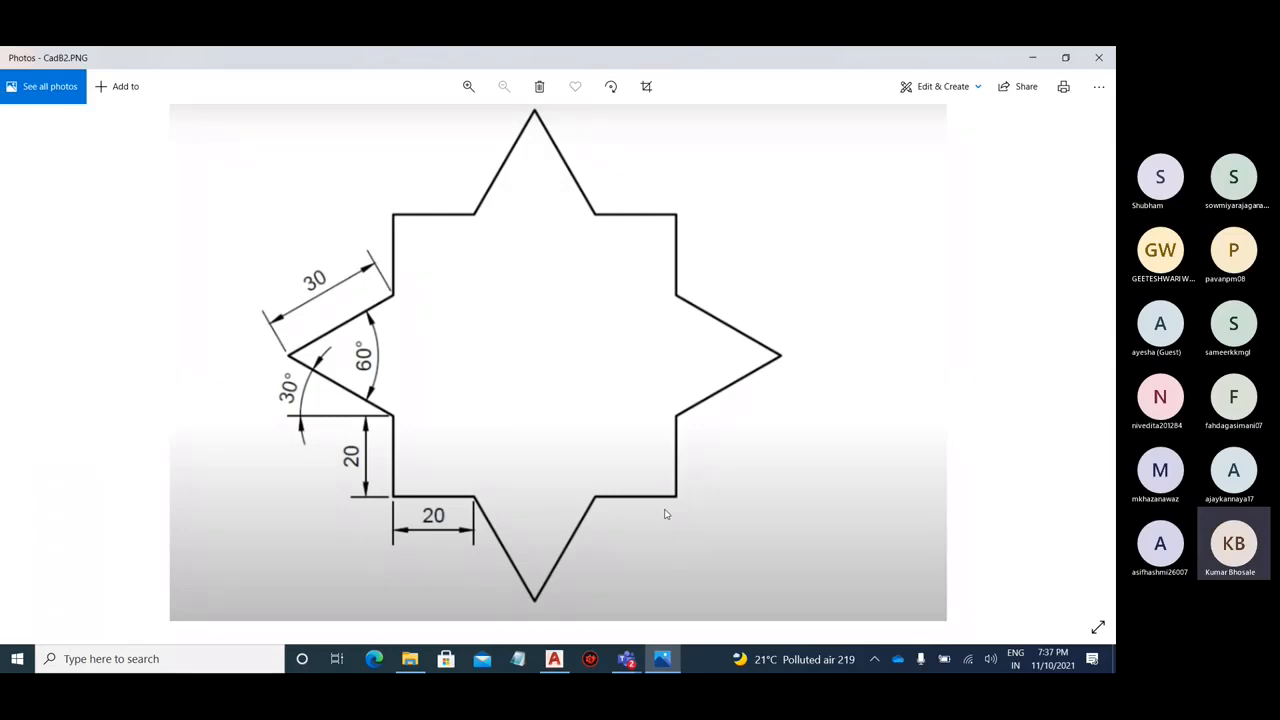
key("Right")
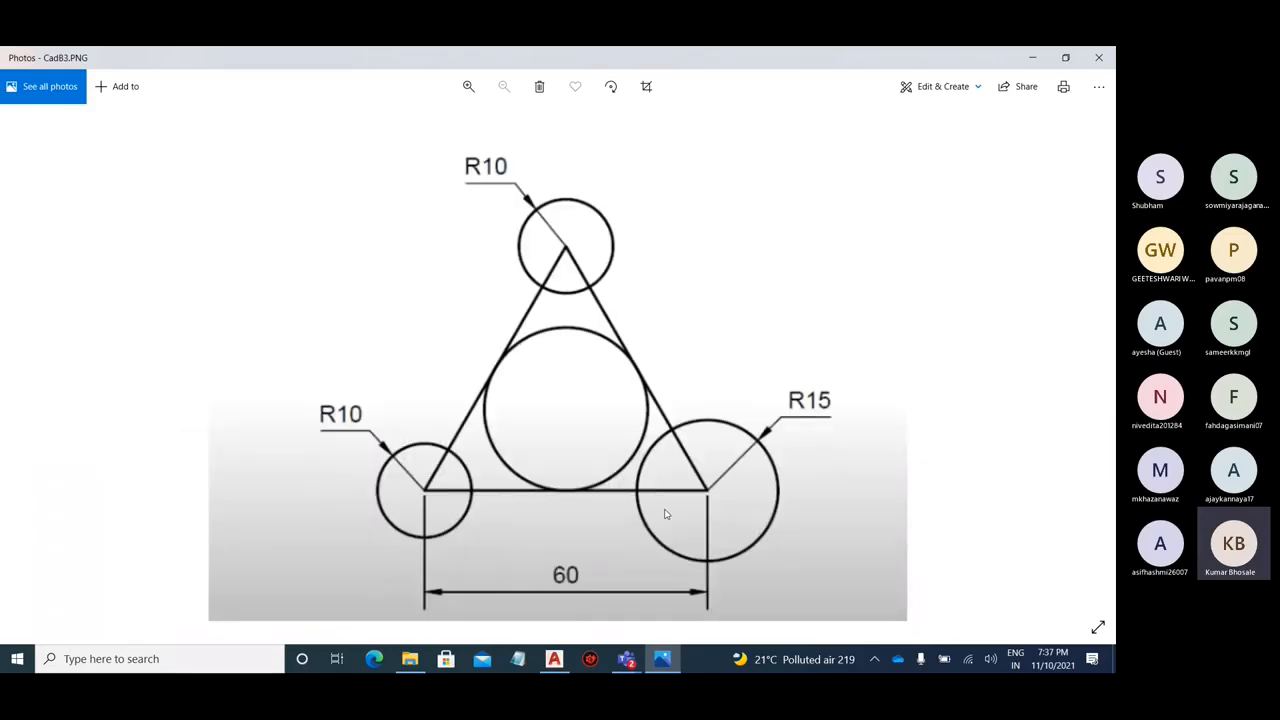
key("Right")
key("Right")
key("Right")
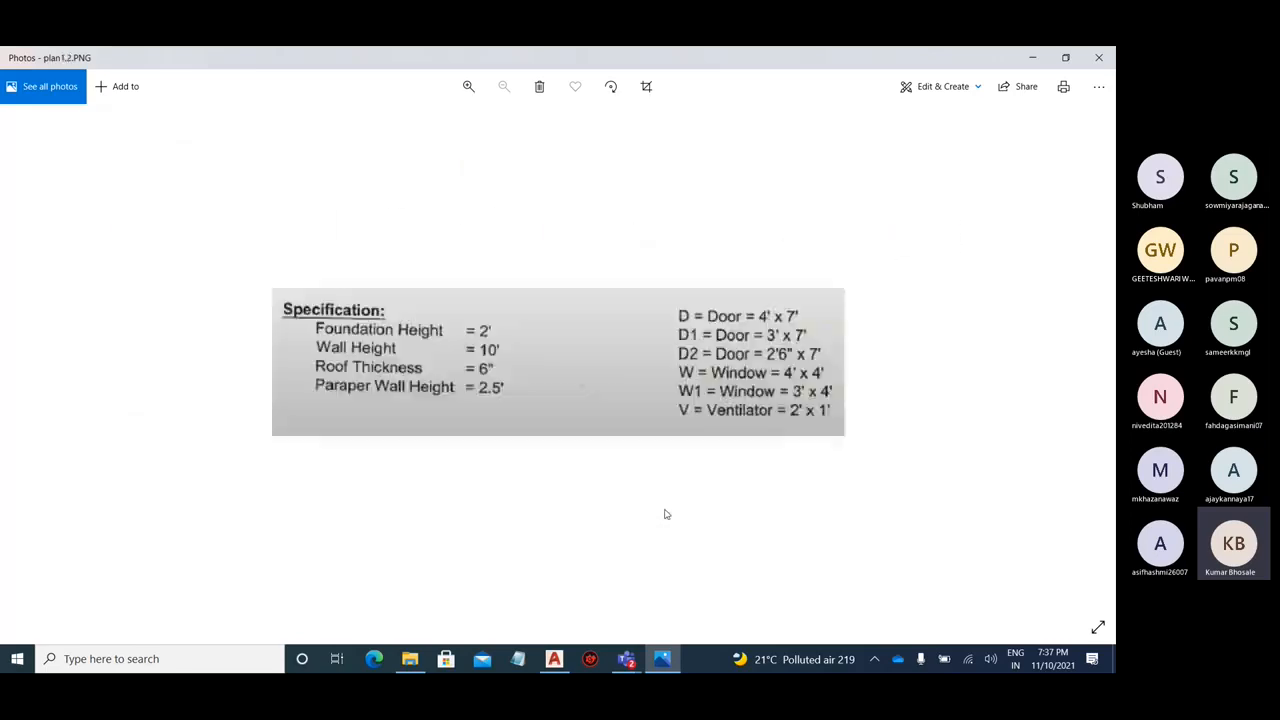
key("Right")
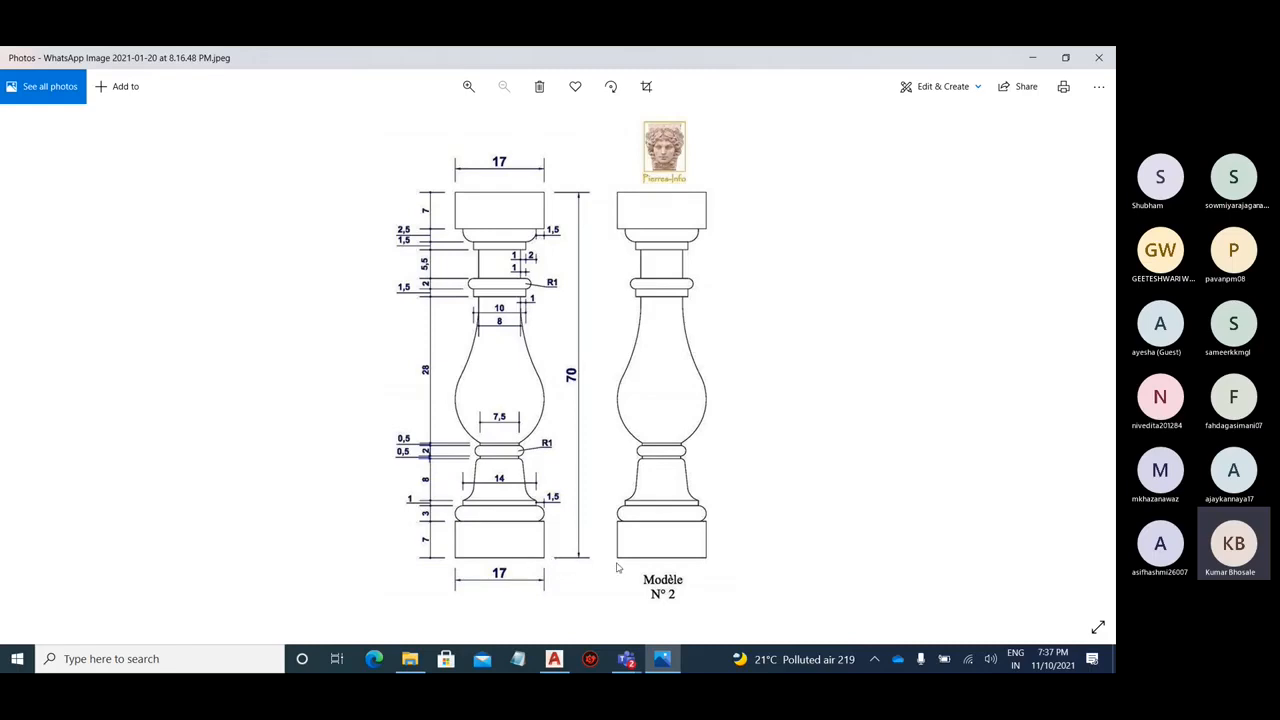
scroll(437, 548, "up", 5)
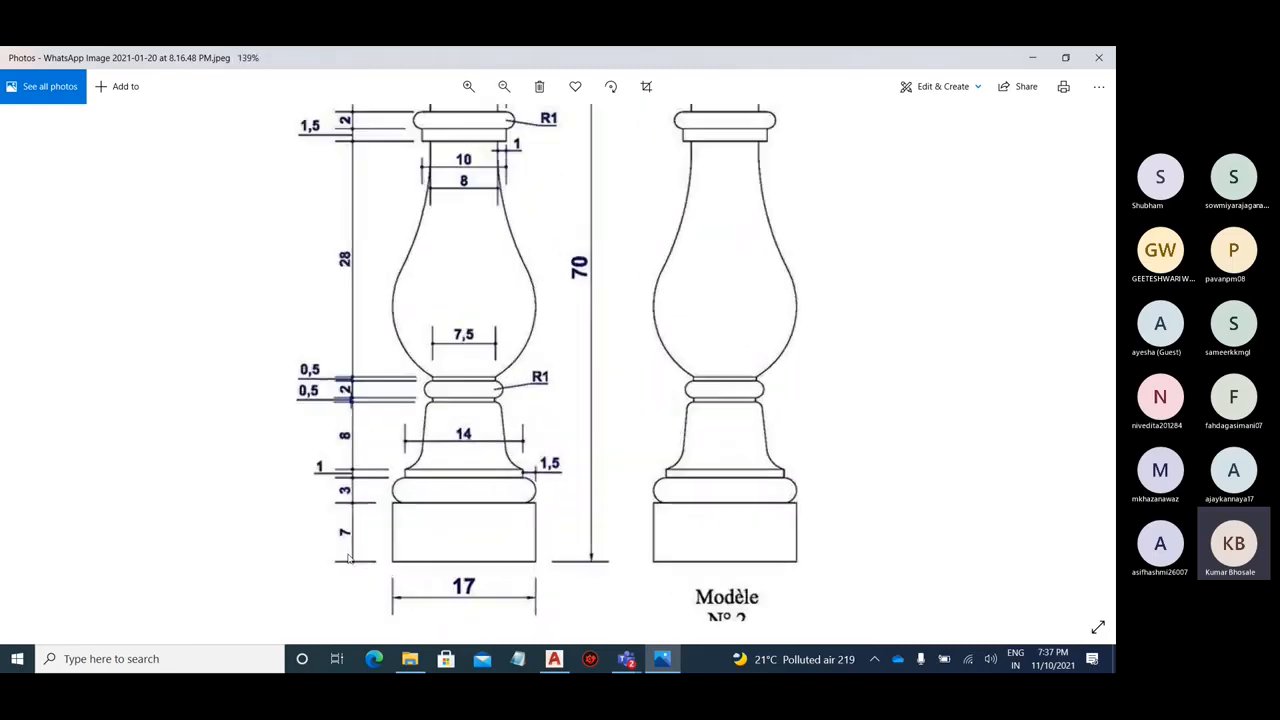
scroll(608, 486, "up", 1)
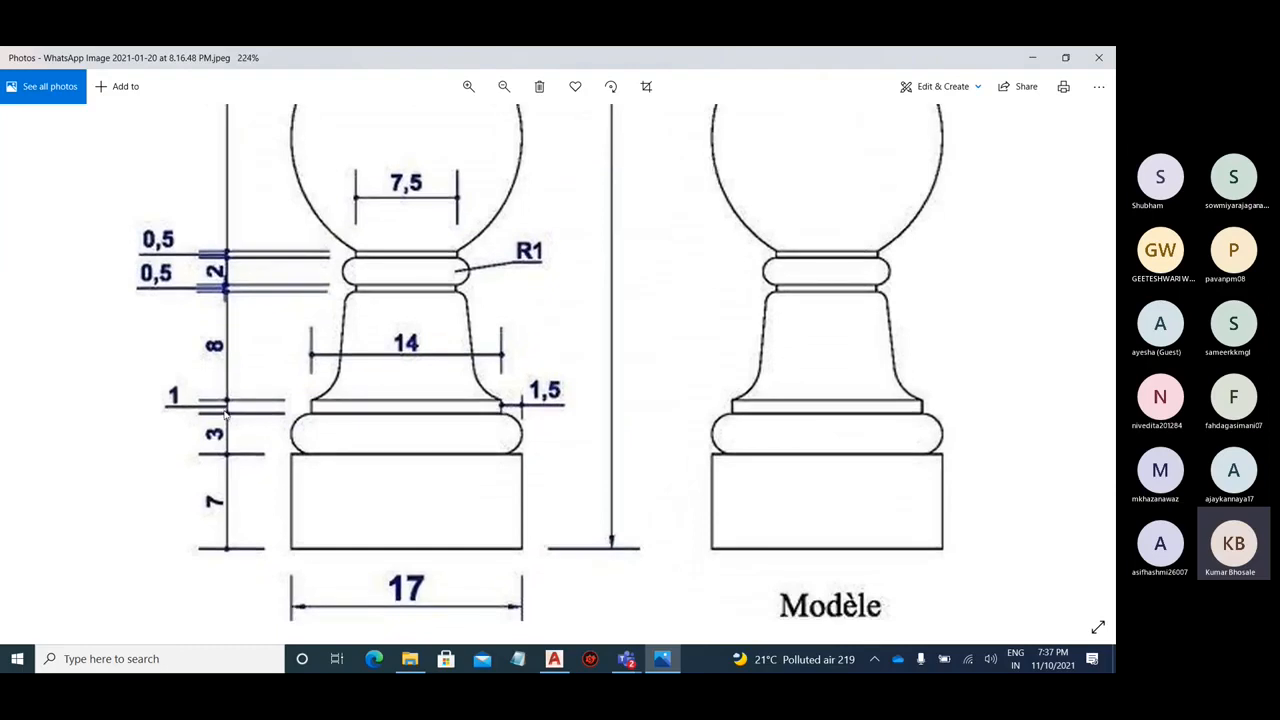
- Examine the baluster's dimensions from its base up to the top block in the reference image, and return to AutoCAD
scroll(222, 398, "up", 2)
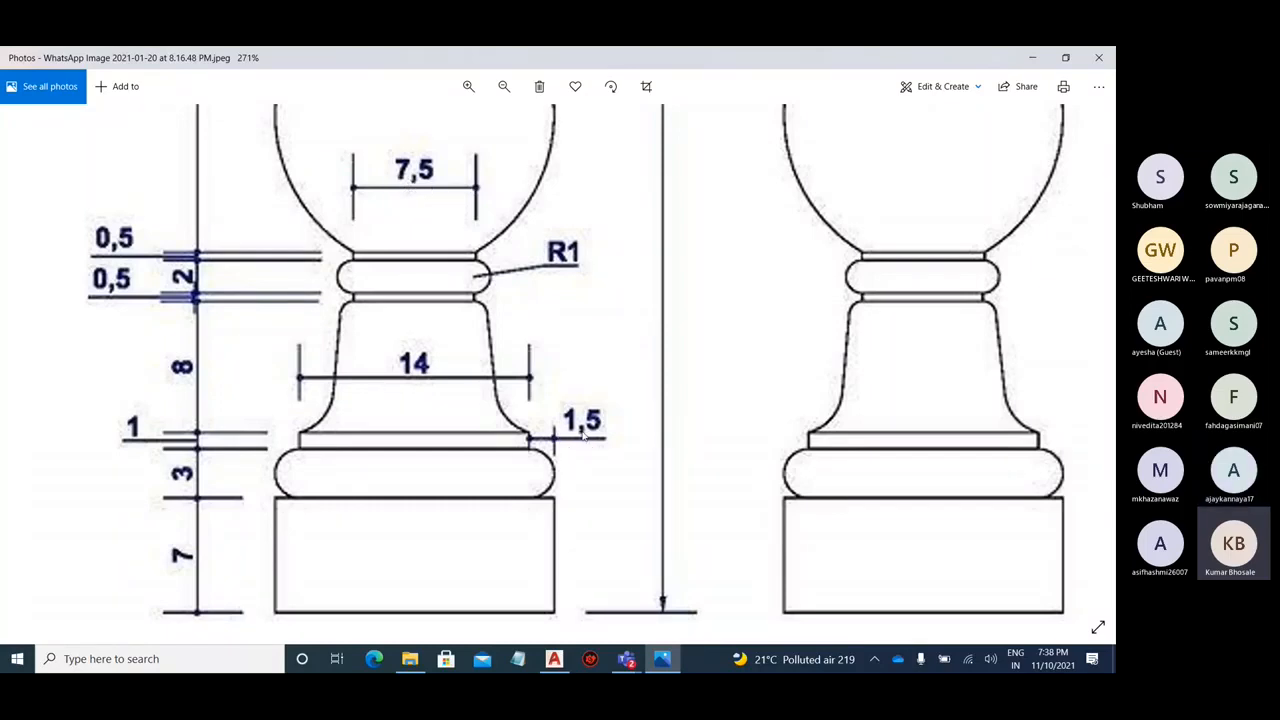
scroll(494, 338, "up", 5)
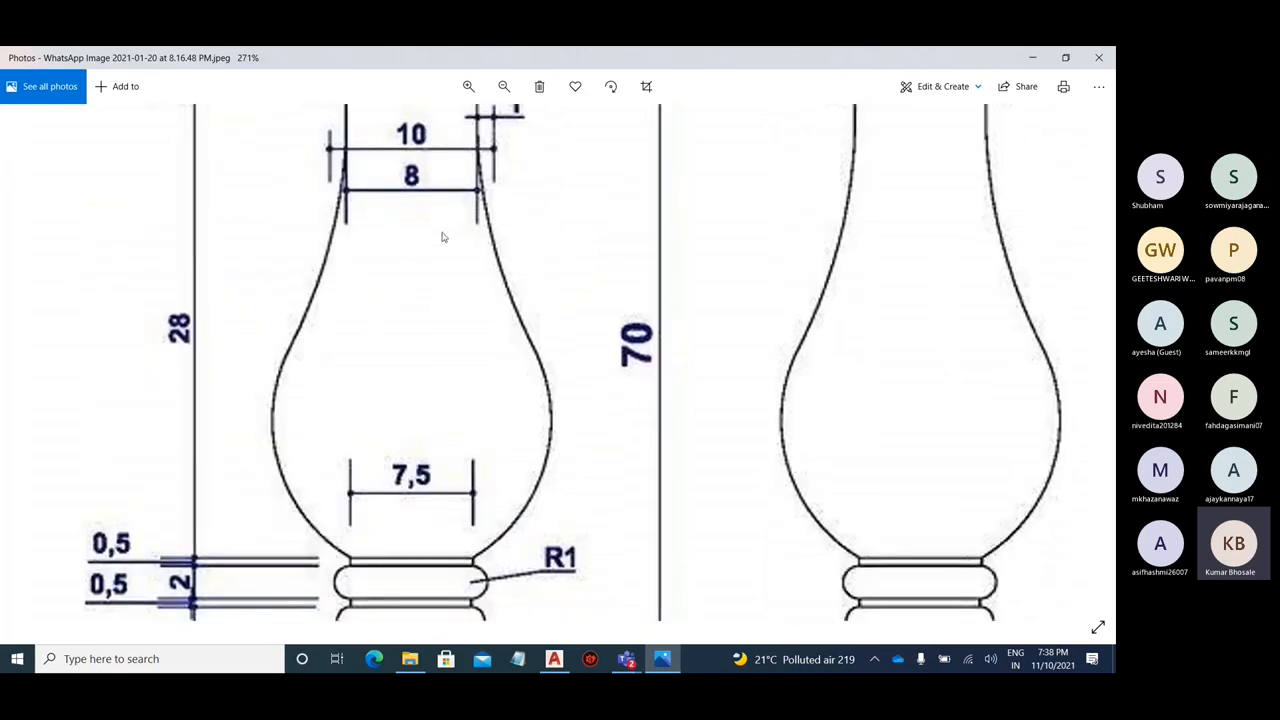
scroll(199, 259, "up", 3)
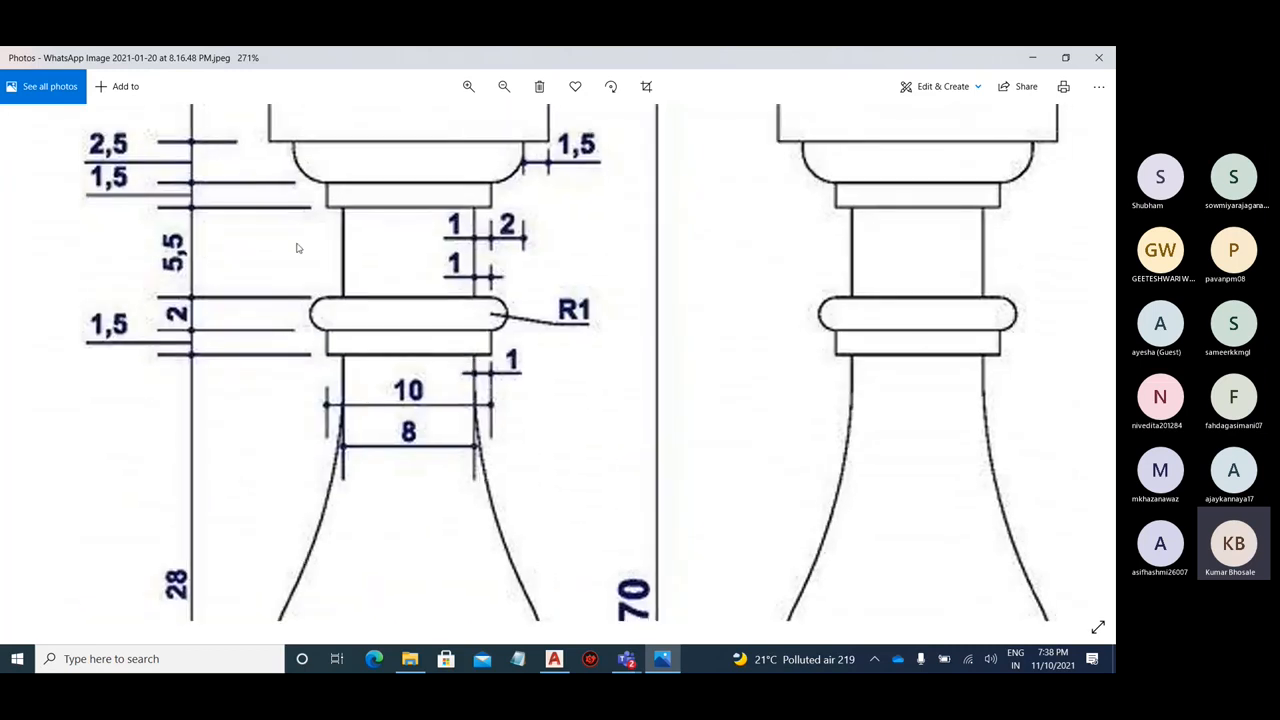
scroll(299, 229, "up", 6)
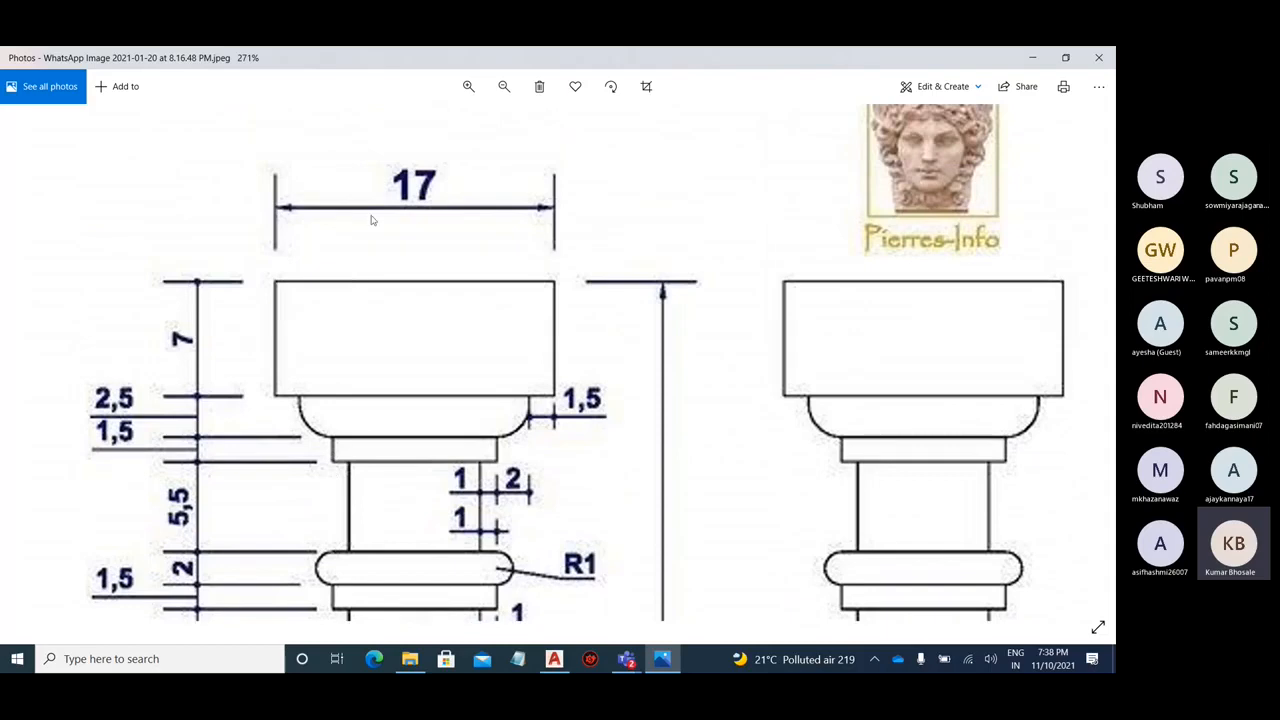
scroll(385, 183, "down", 5, "ctrl")
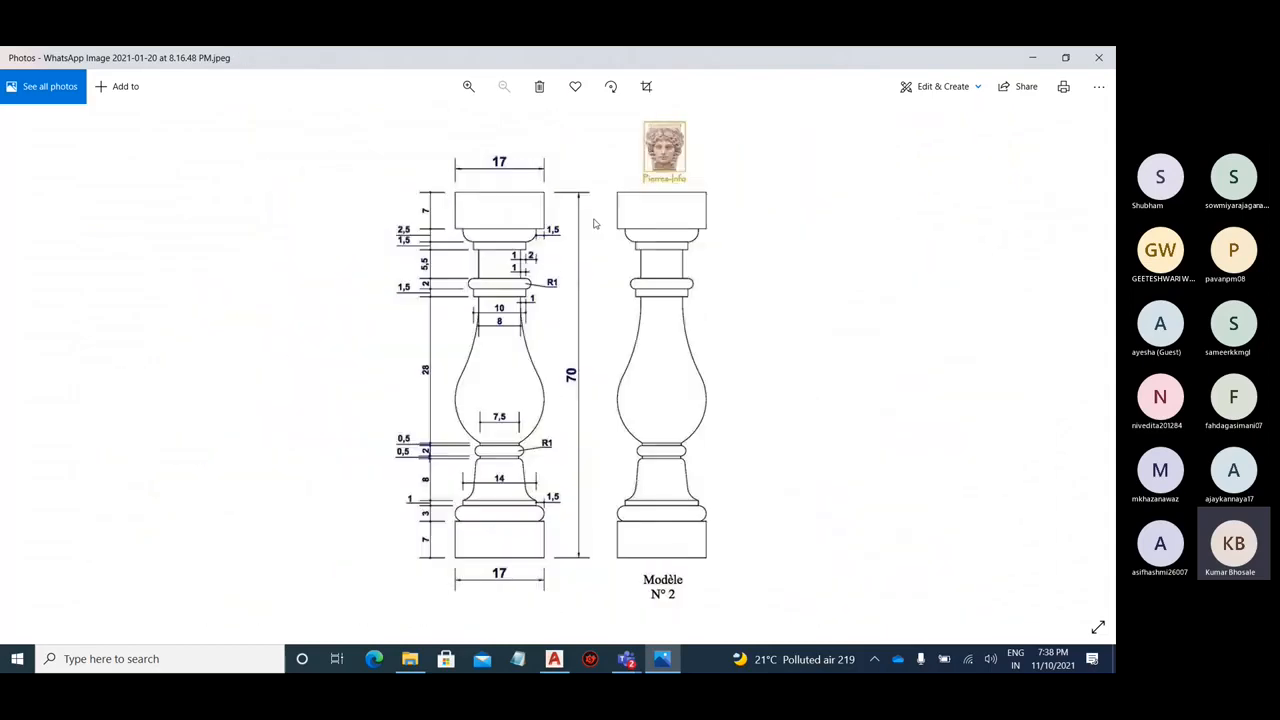
left_click(1033, 57)
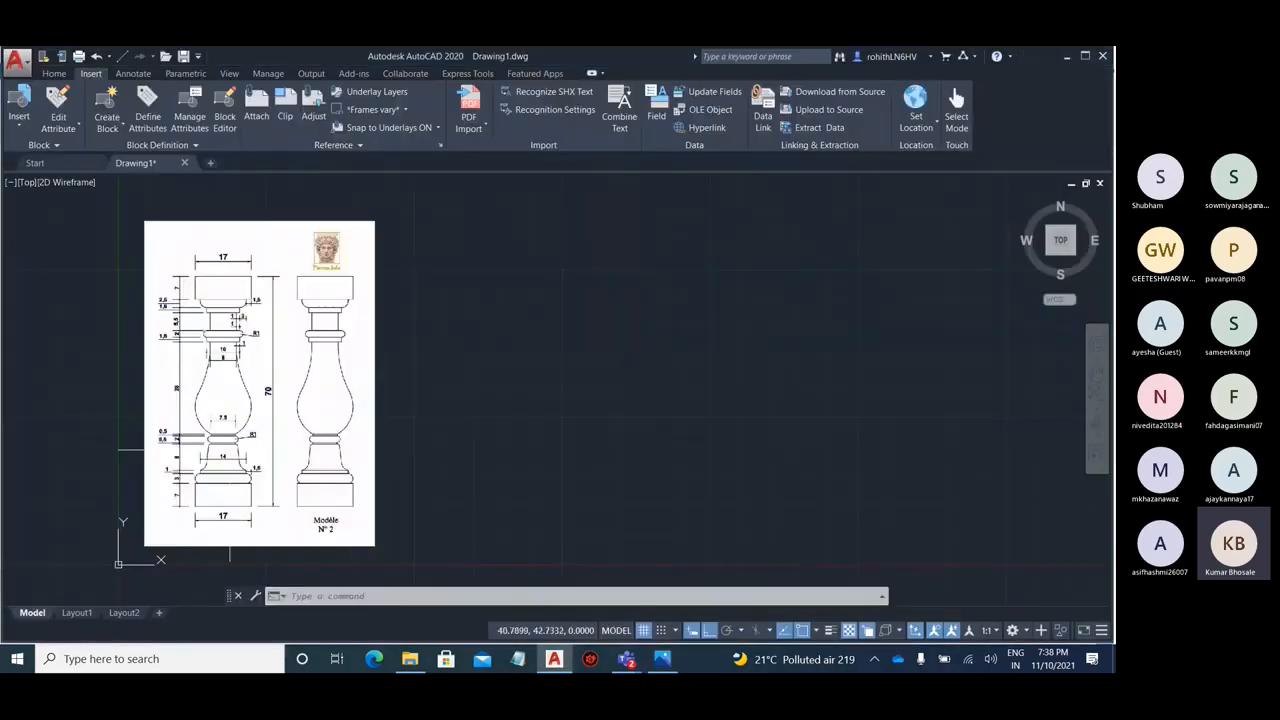
scroll(191, 508, "up", 1)
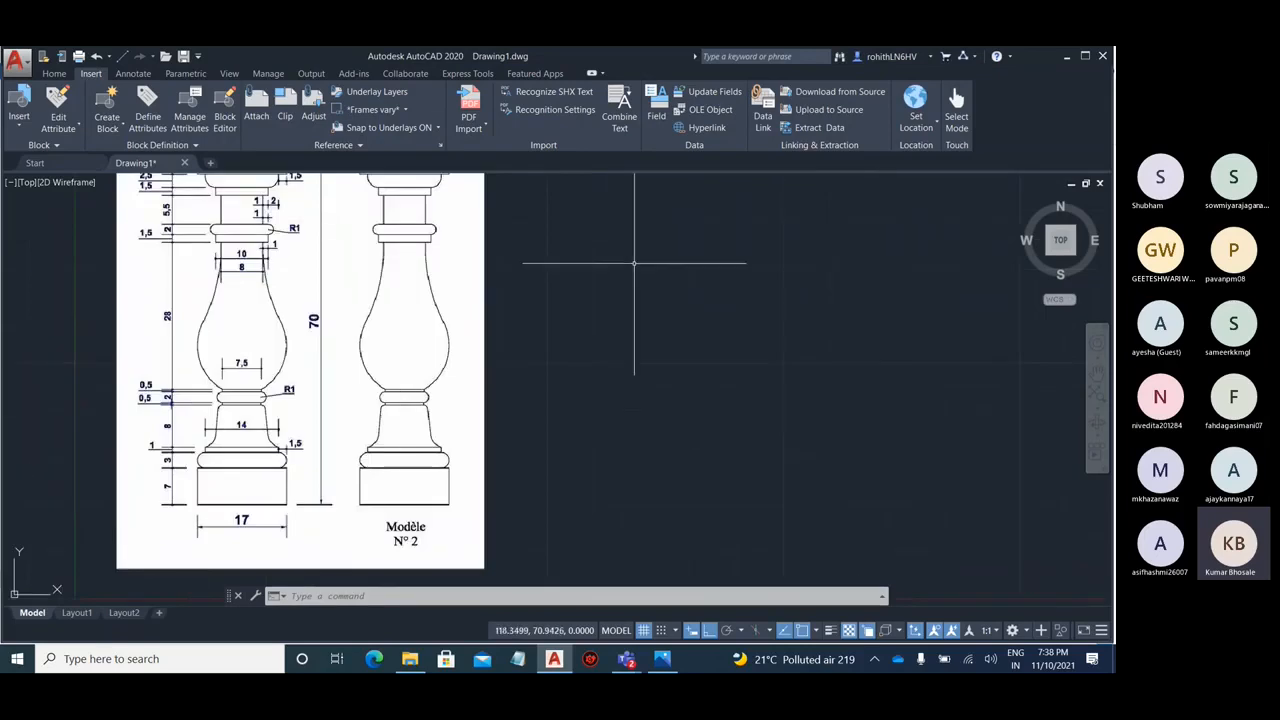
middle_click_drag(635, 263, 568, 350)
scroll(546, 280, "up", 1)
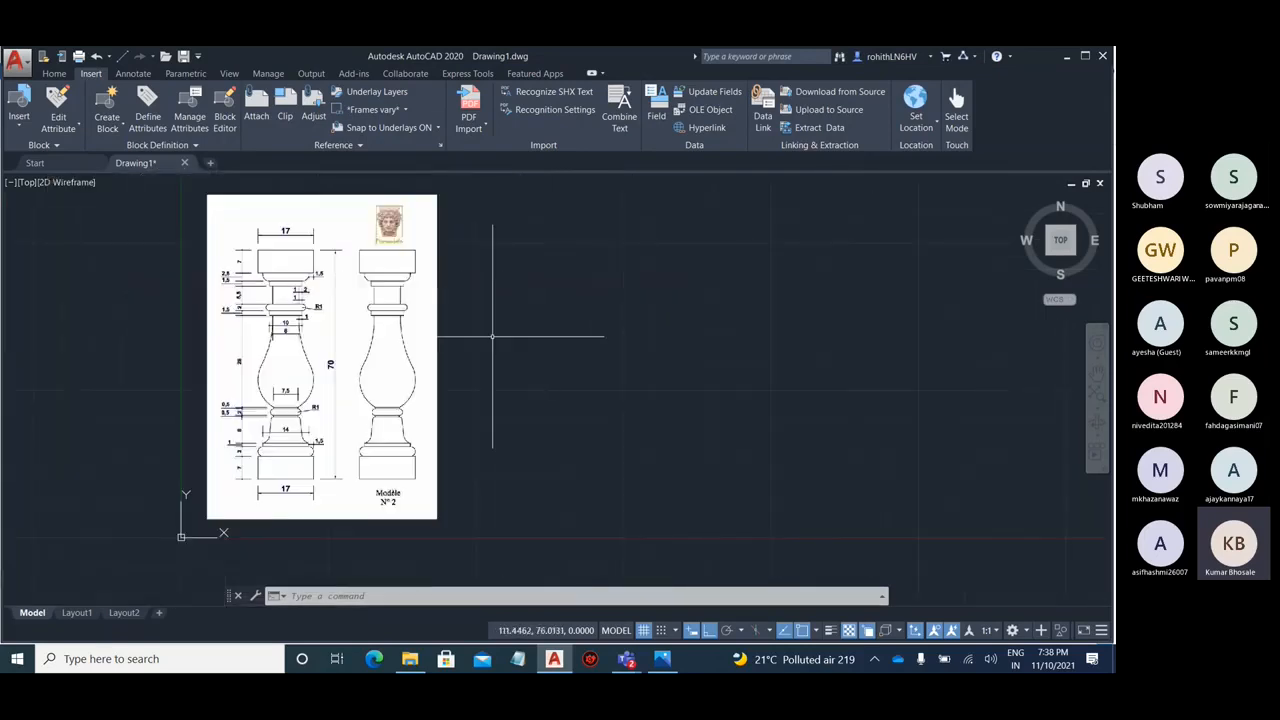
scroll(373, 425, "up", 1)
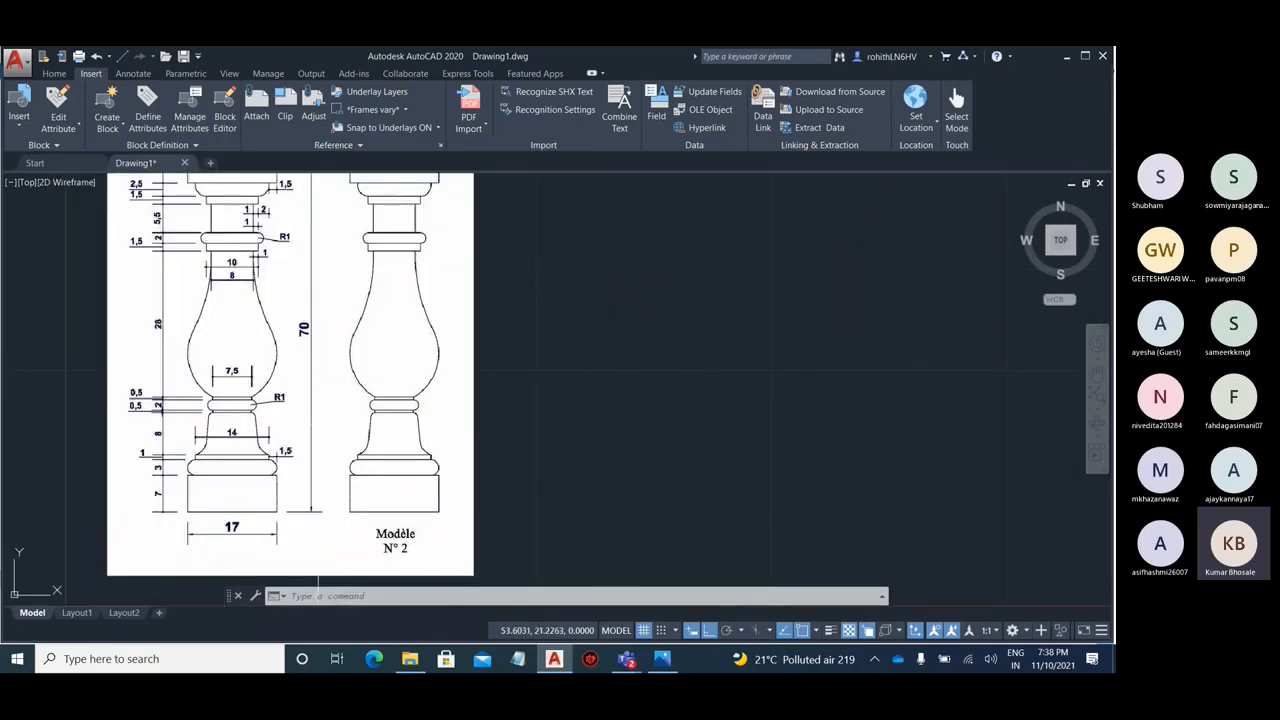
scroll(344, 333, "down", 2)
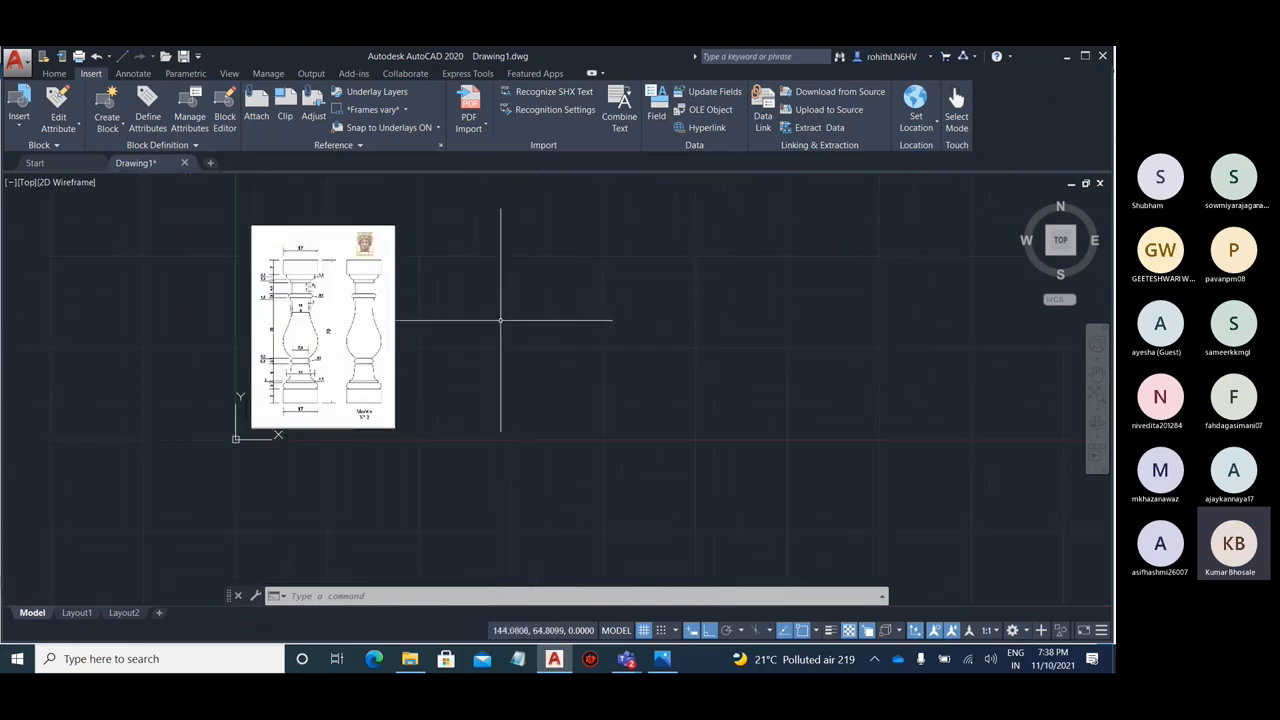
type("l")
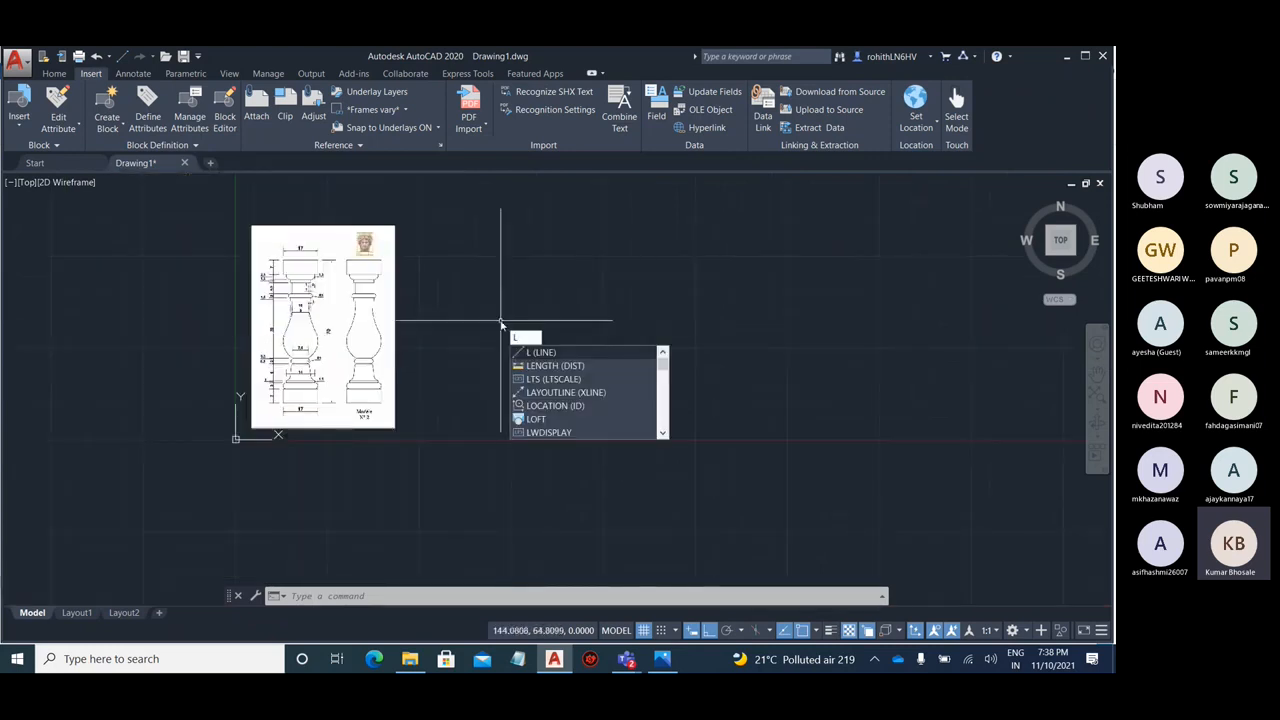
key("Escape")
scroll(470, 300, "up", 1)
middle_click_drag(480, 286, 533, 346)
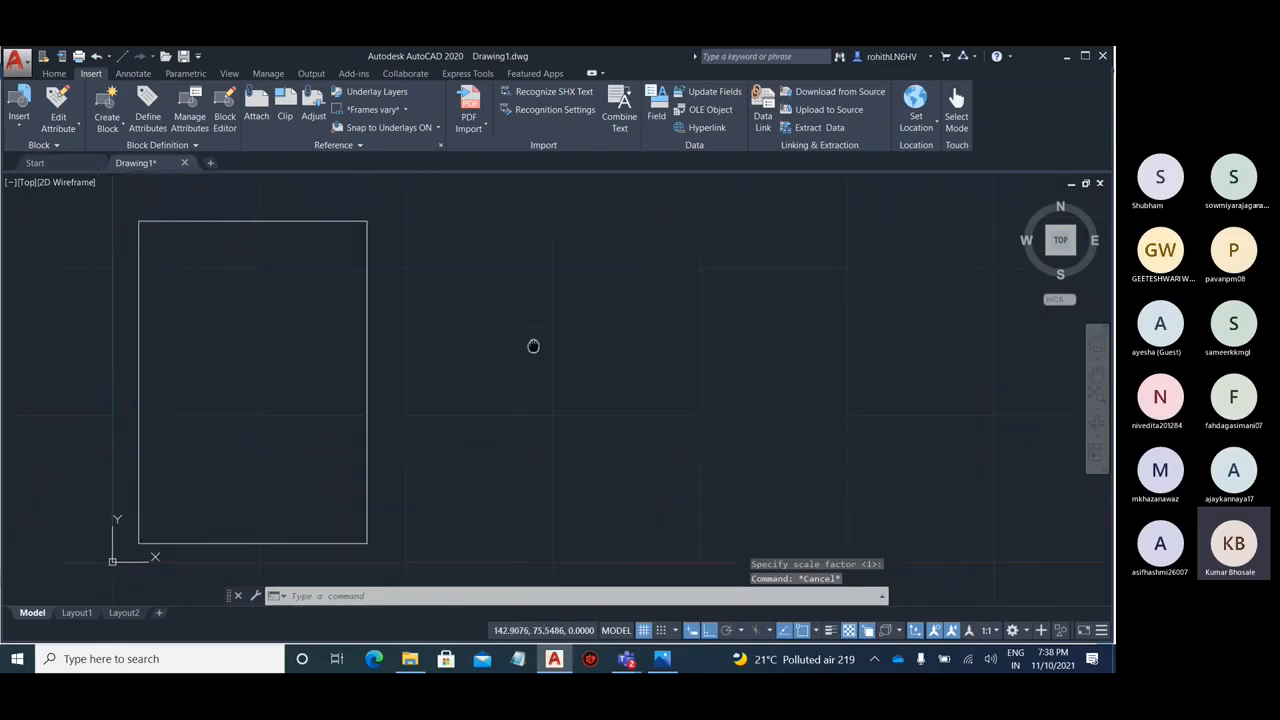
key("F8")
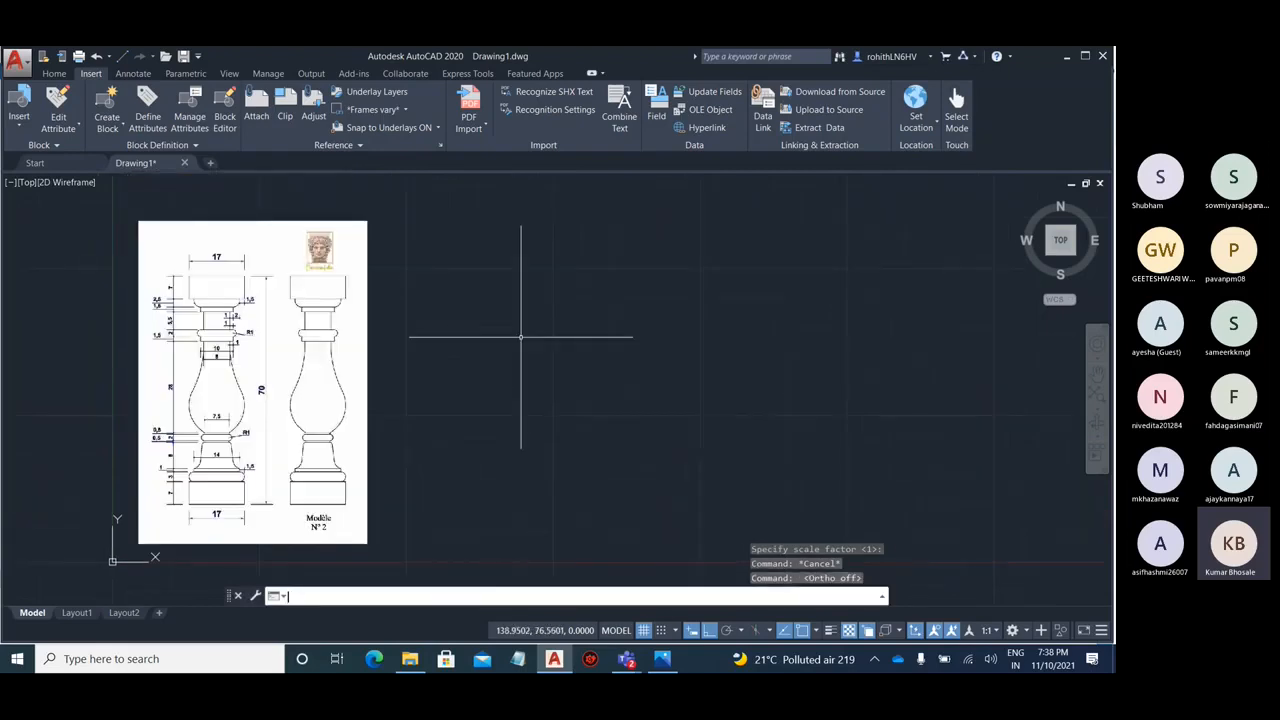
key("F8")
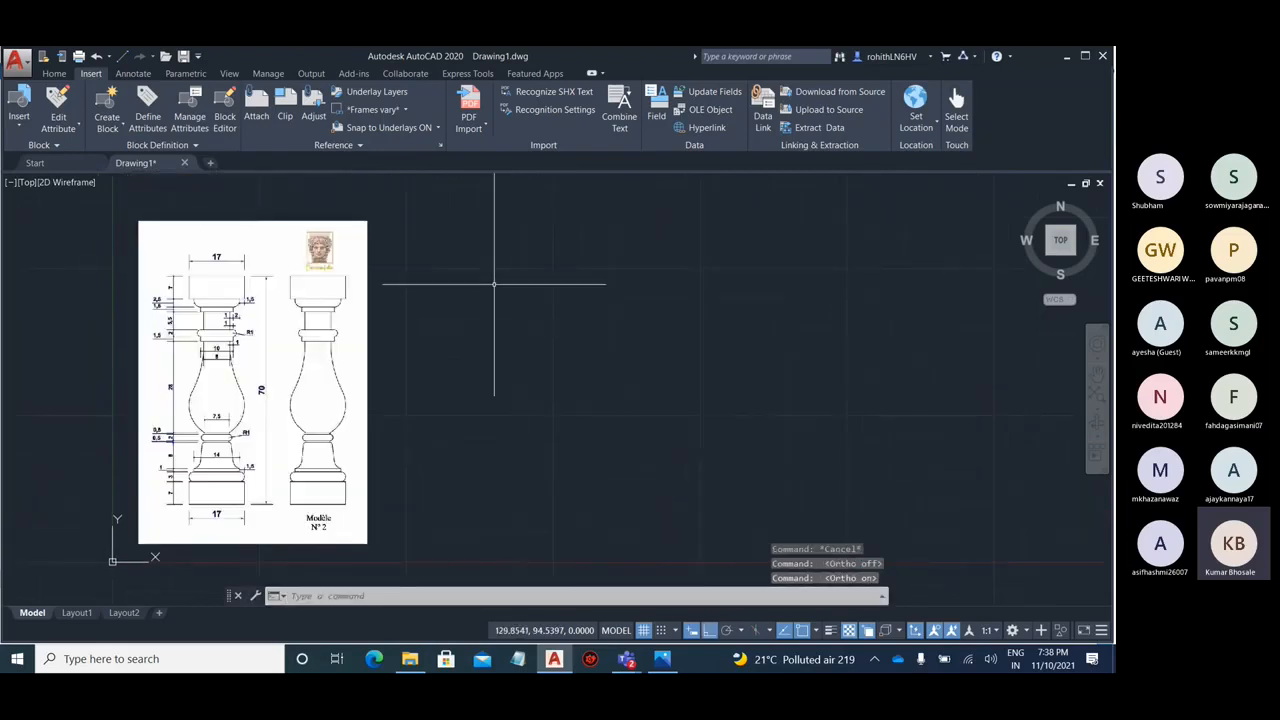
- Draw a vertical line 70 units long downward in the empty area to the right of the baluster image
type("l")
key("Return")
left_click(503, 239)
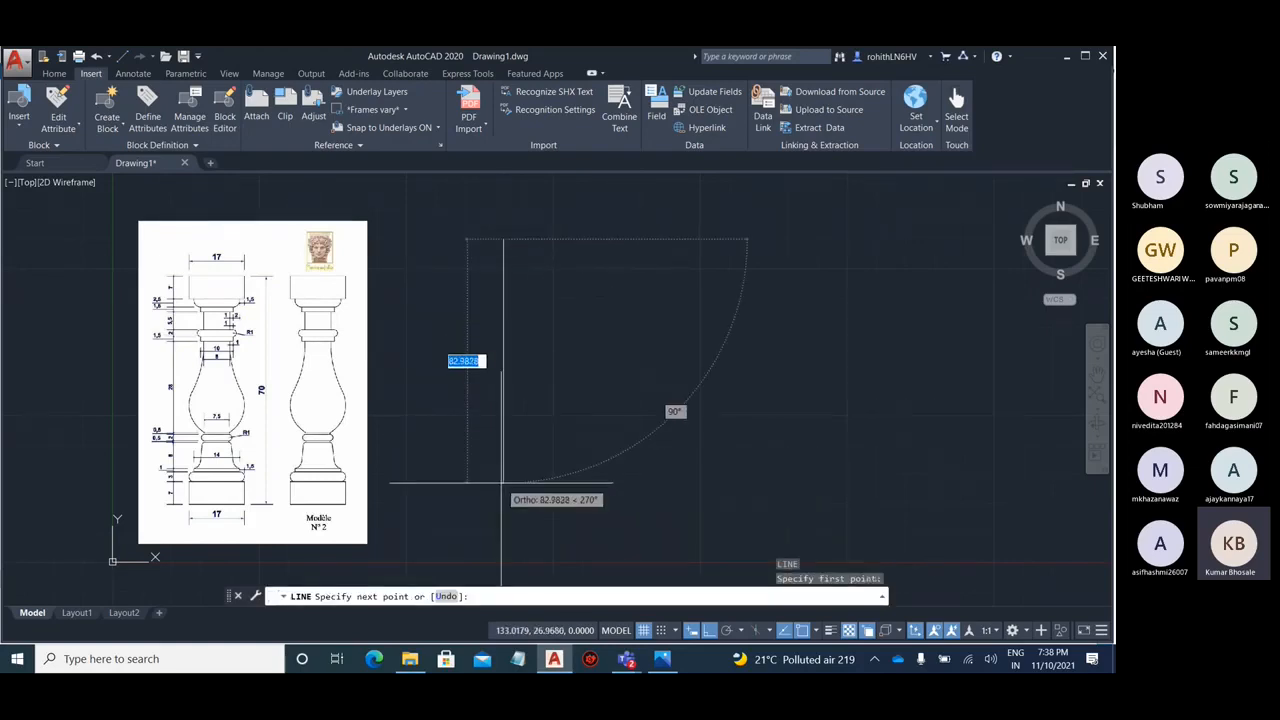
type("70")
key("Return")
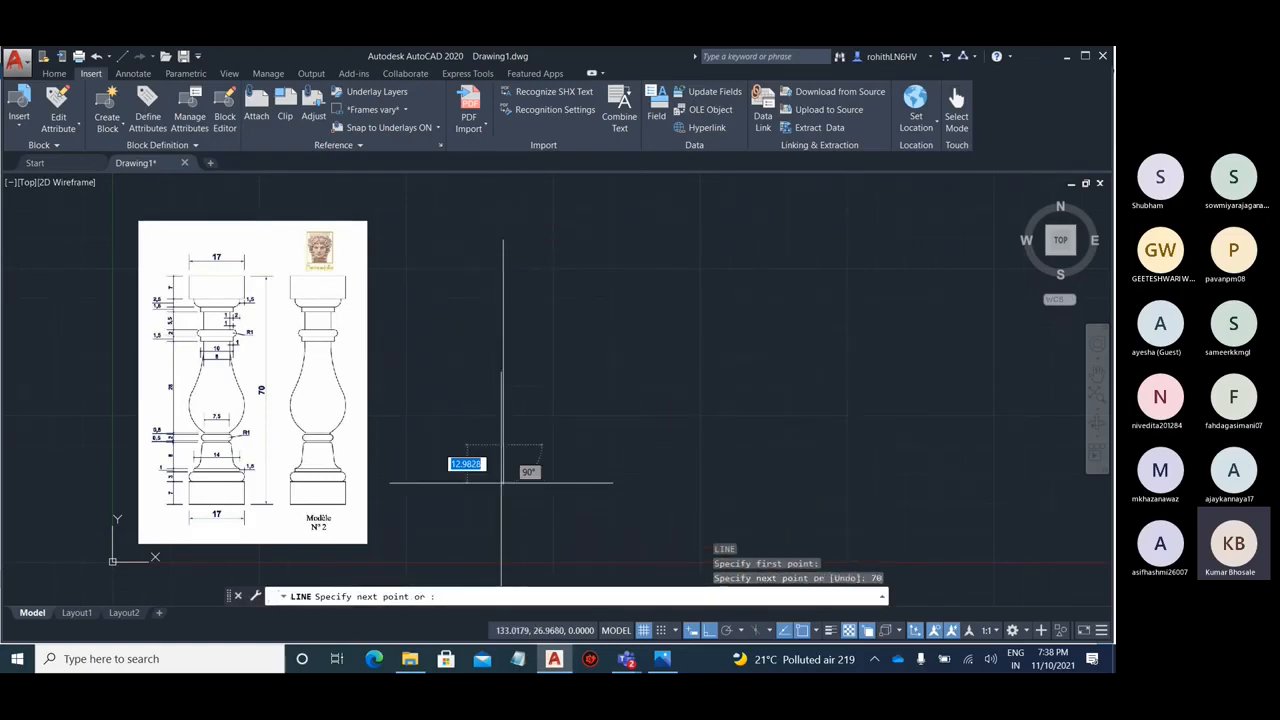
key("Escape")
key("Escape")
left_click(503, 360)
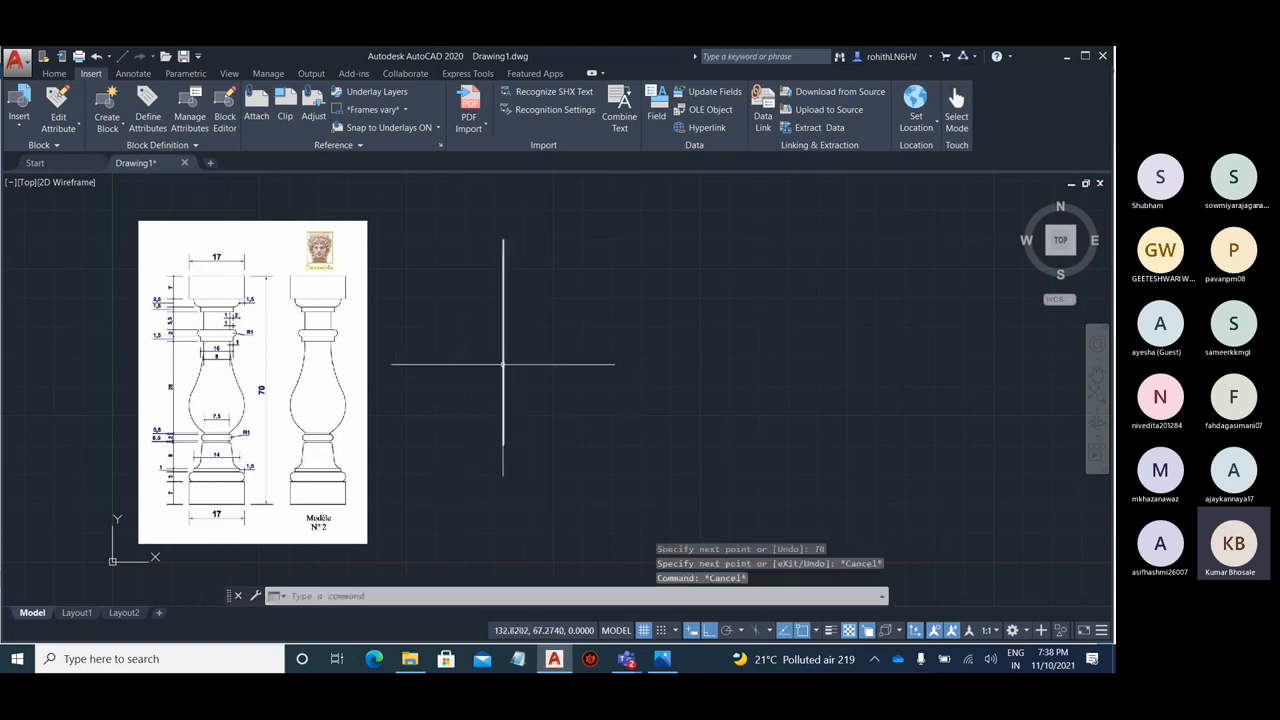
middle_click_drag(551, 380, 527, 408)
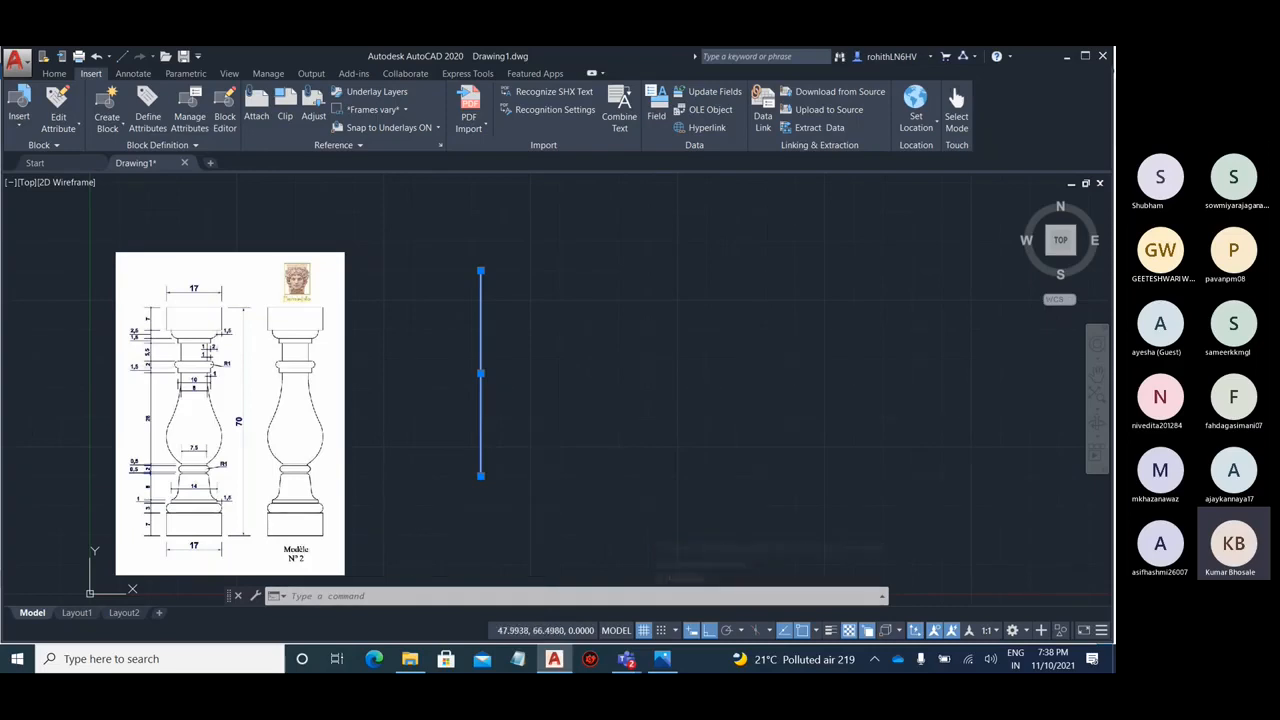
middle_click_drag(603, 381, 557, 381)
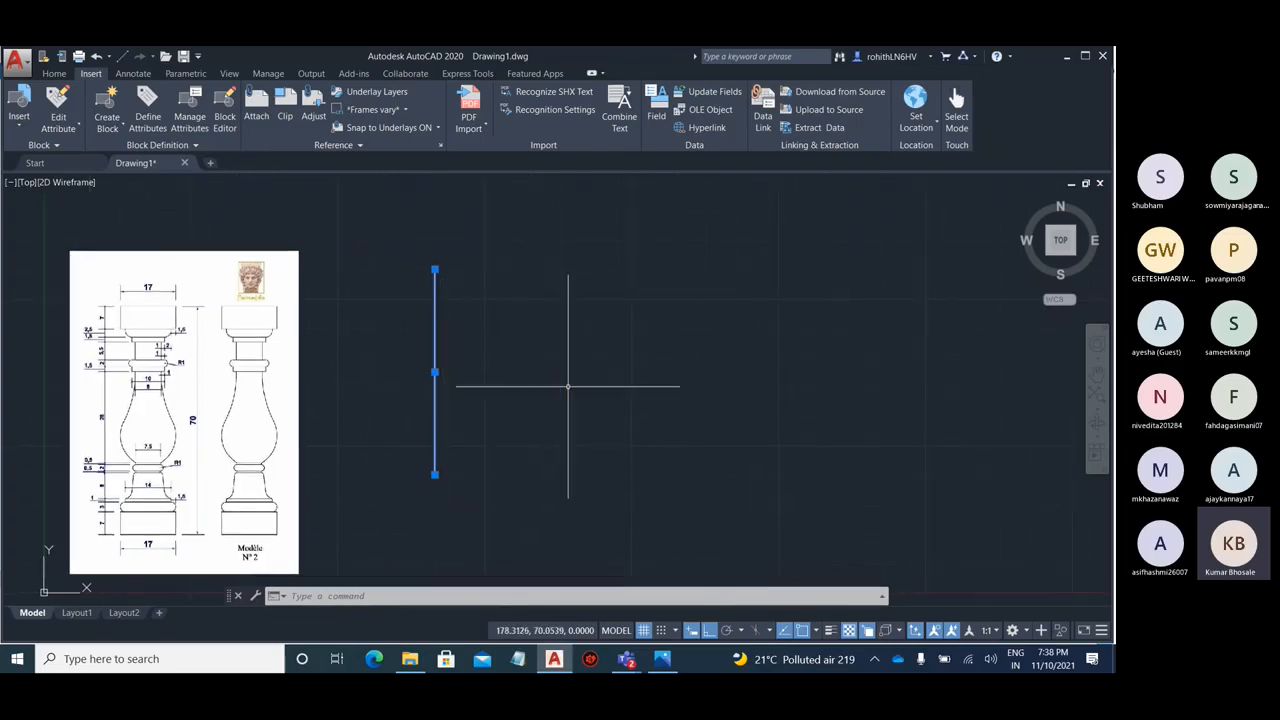
key("Escape")
- Draw a rectangle 8.5 wide and 70 high in the empty space well to the right of the vertical line
type("rec")
key("Return")
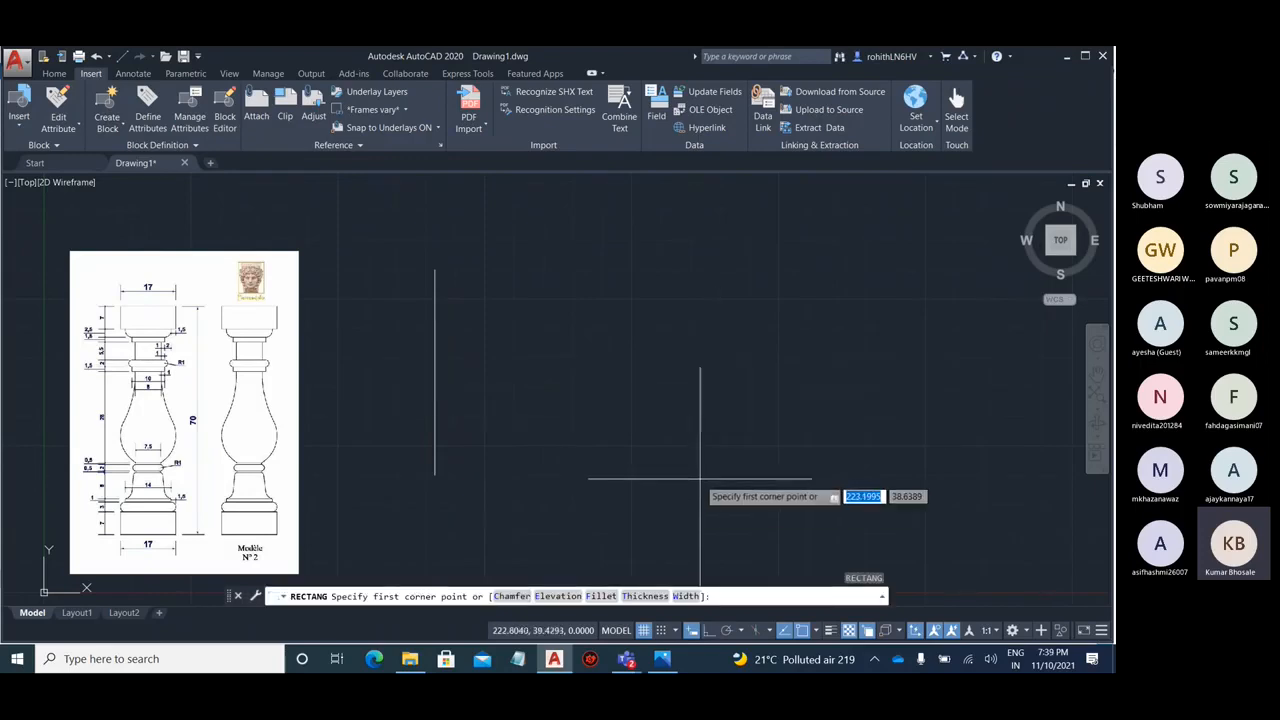
left_click(700, 479)
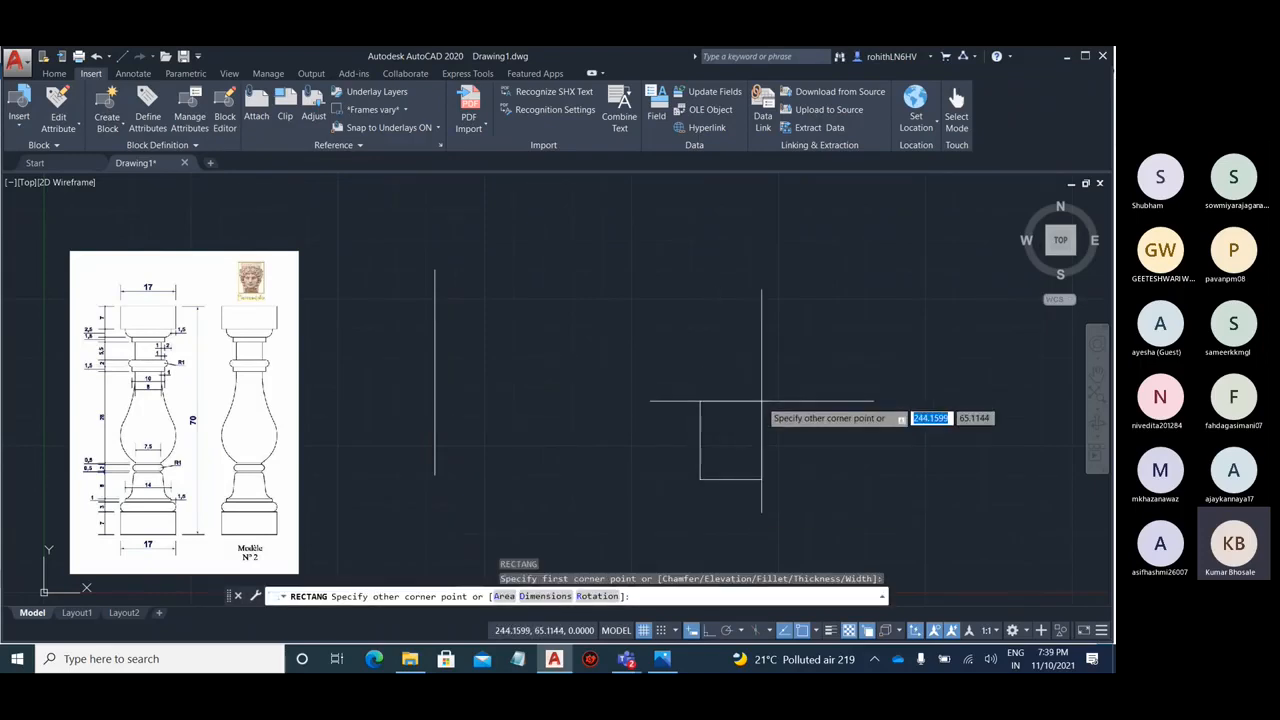
type("@")
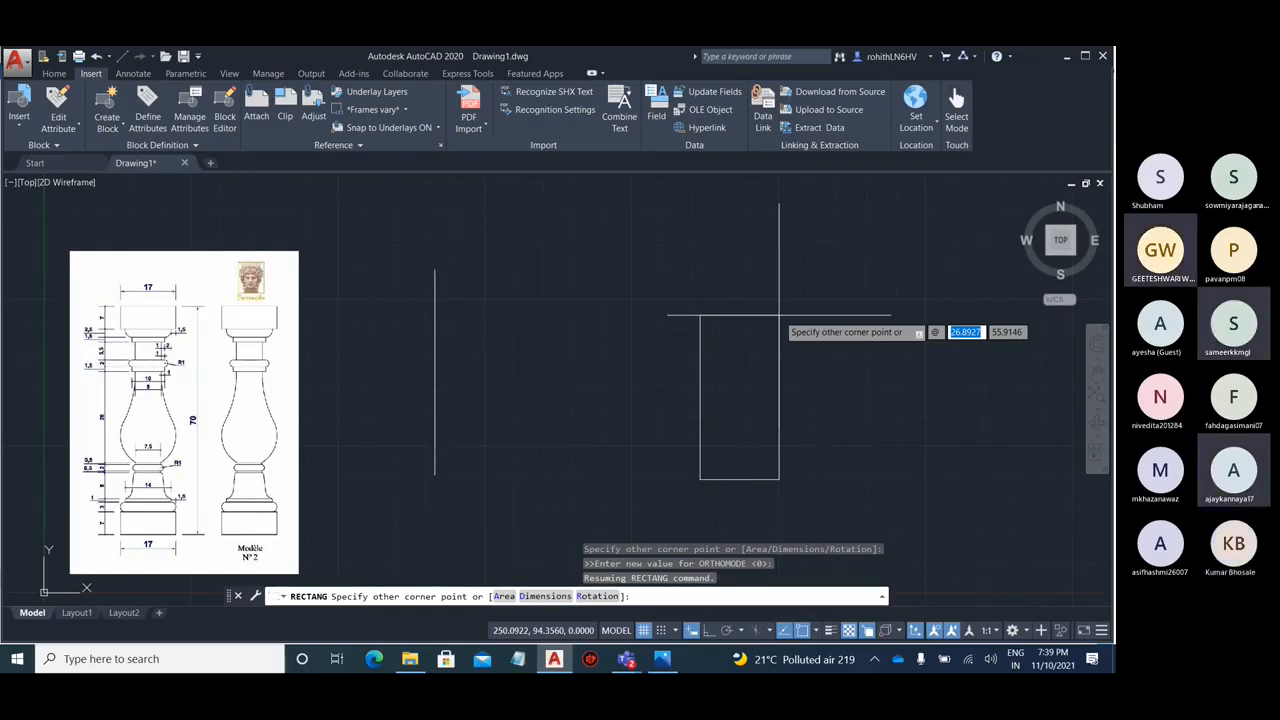
type("8.5")
key("Tab")
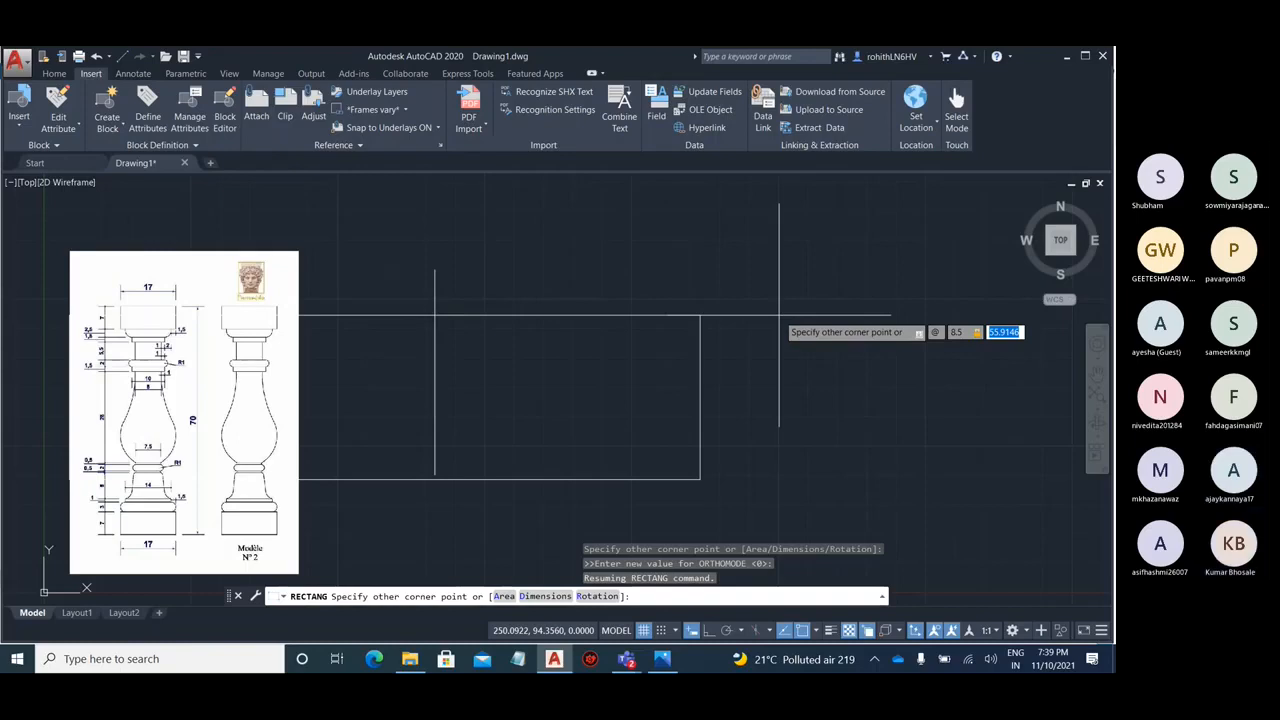
type("70")
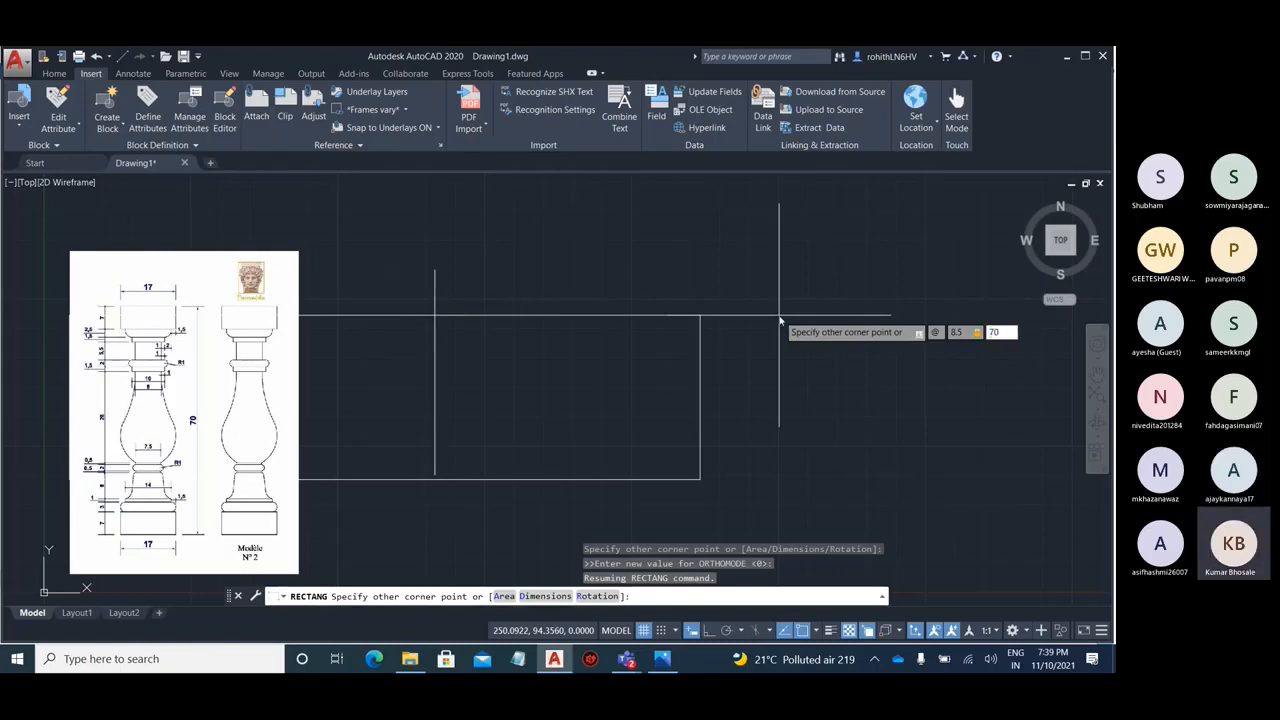
key("Return")
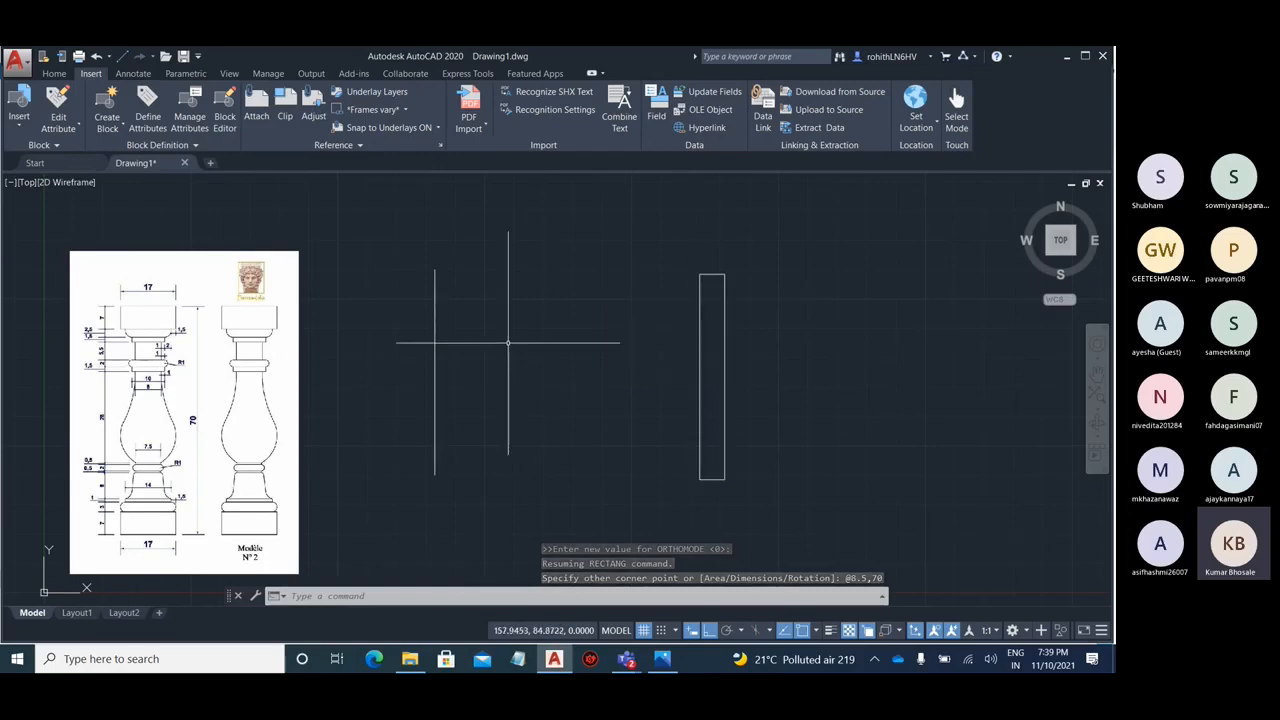
- Complete an 8.5 by 70 outline from the vertical line, drawing lines 8.5 across its top, 70 down and back to its lower end
middle_click_drag(512, 336, 557, 341)
type("L")
key("Return")
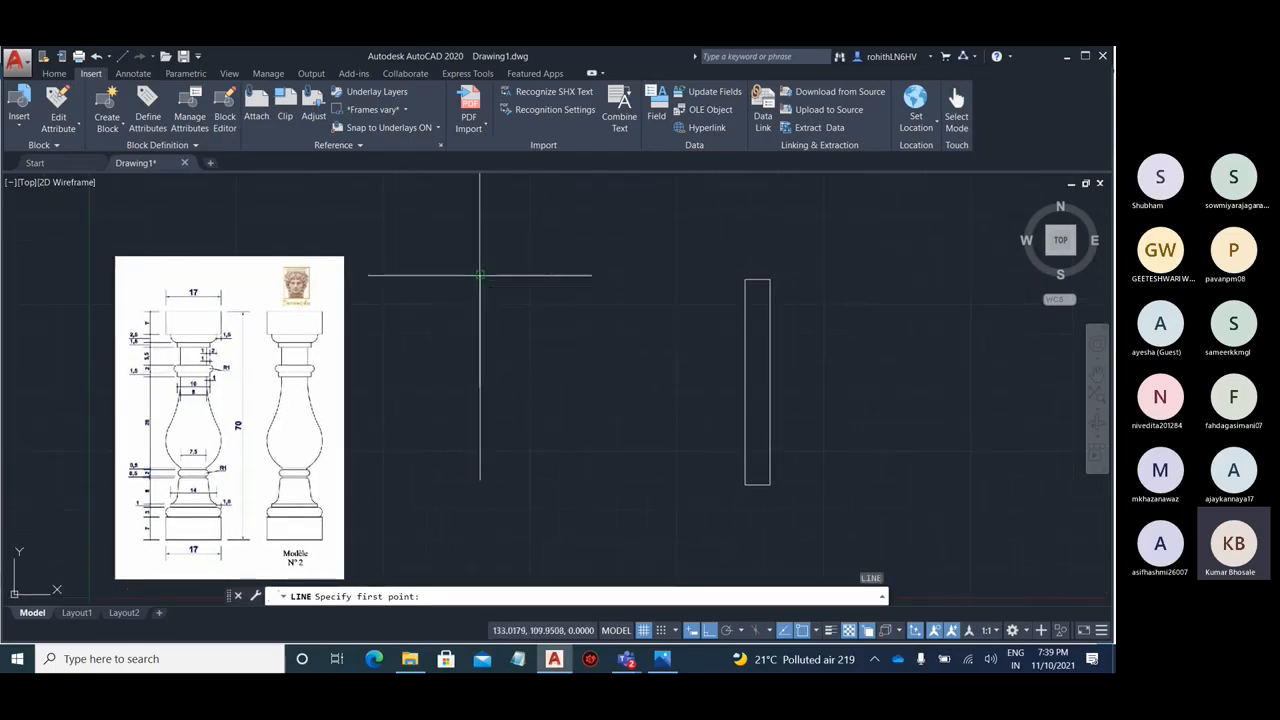
left_click(480, 276)
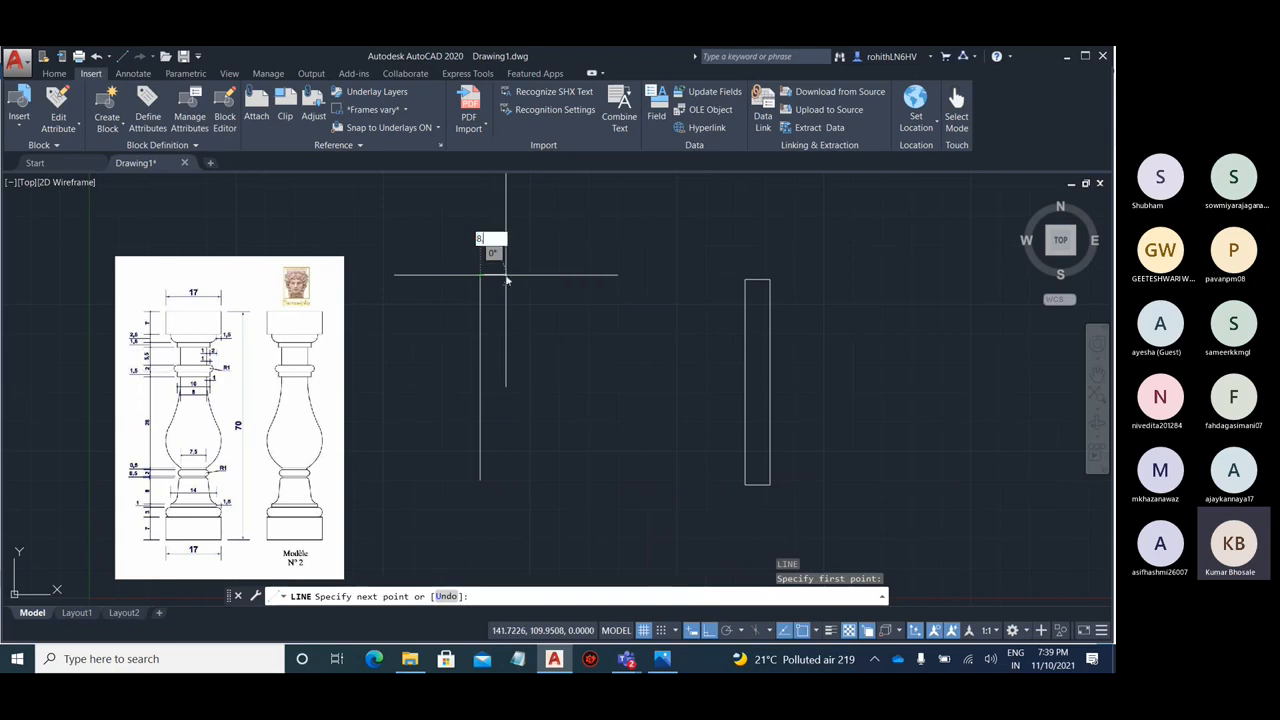
type("8.5")
key("Return")
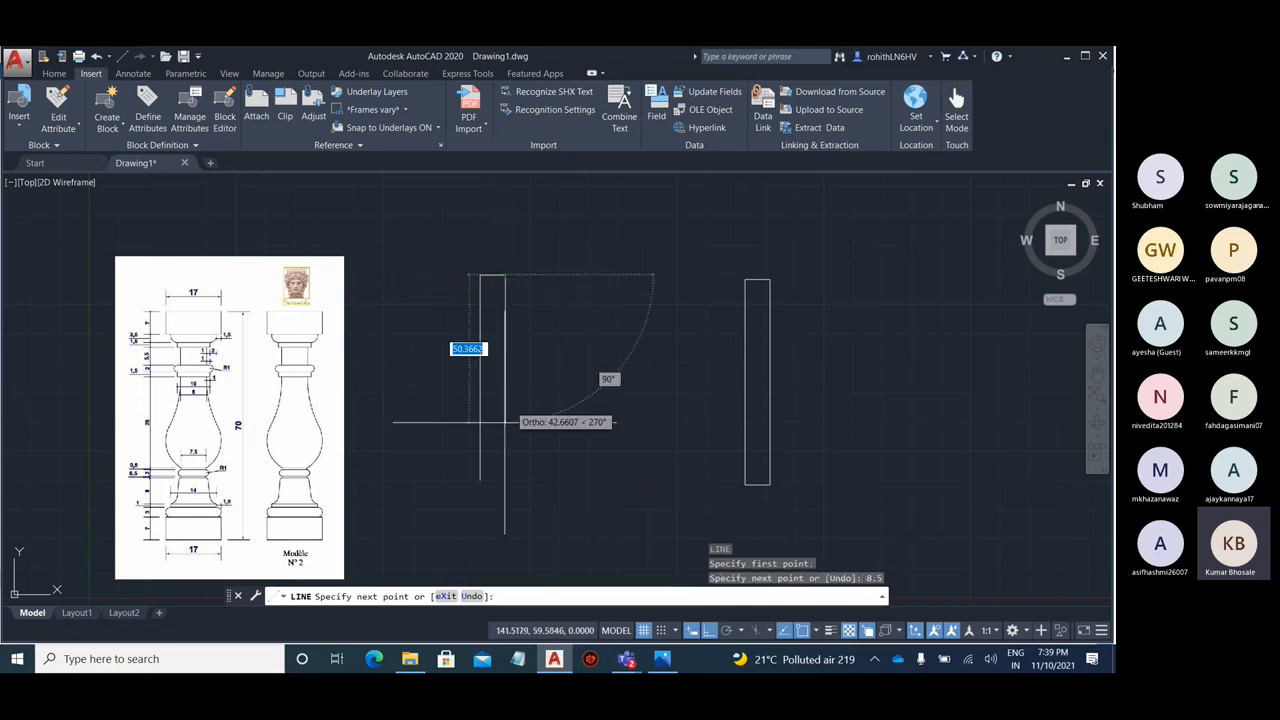
type("70")
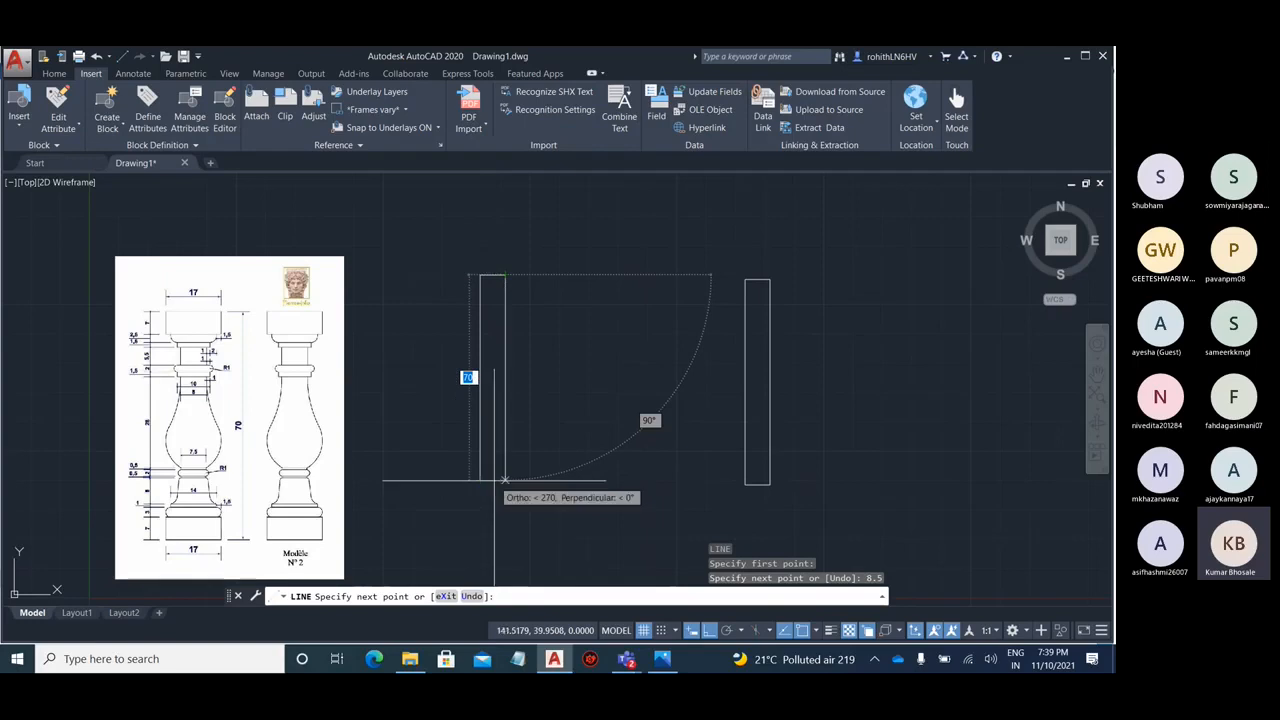
key("Return")
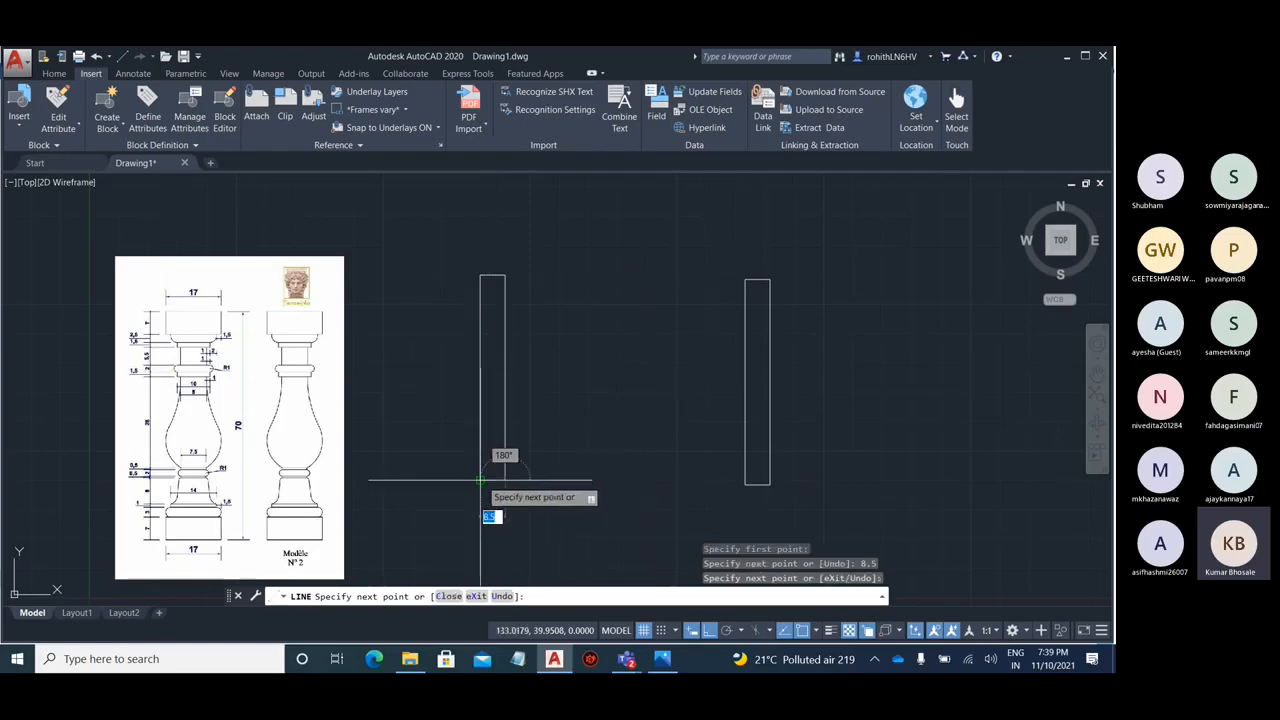
key("Escape")
key("Escape")
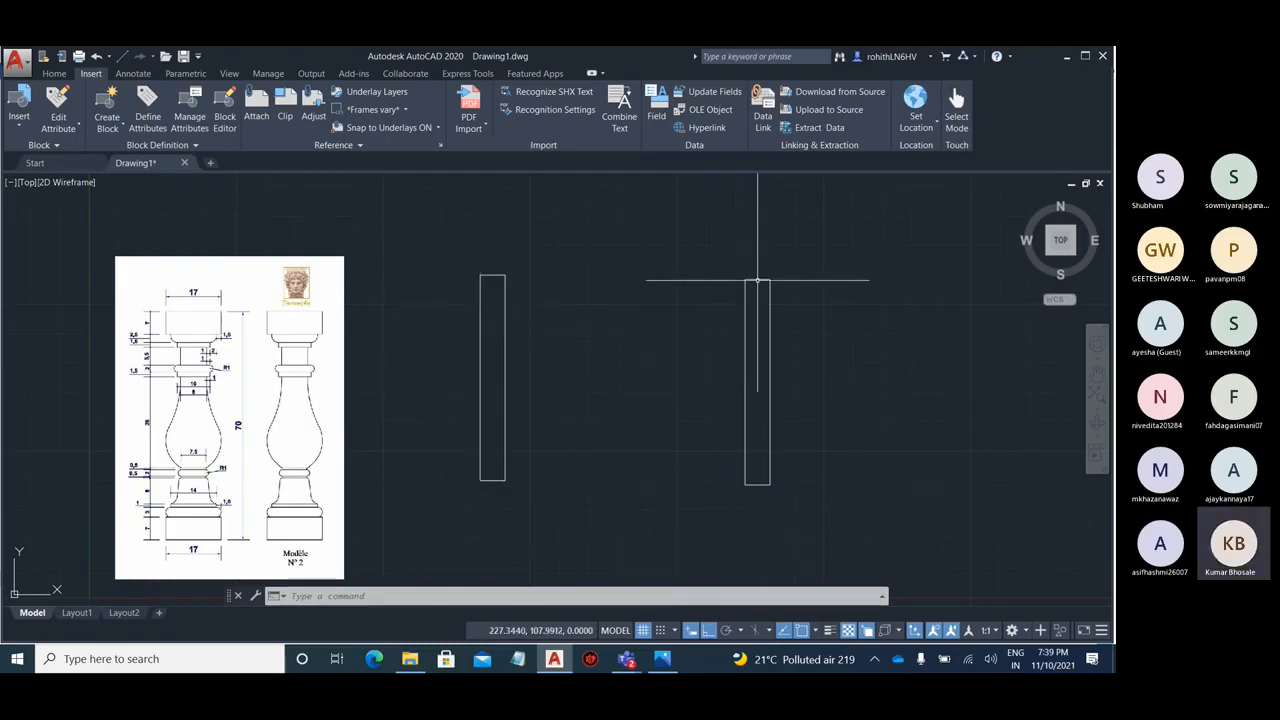
- Explode the separate 8.5 by 70 rectangle into individual lines and check that its long side selects on its own
left_click(757, 280)
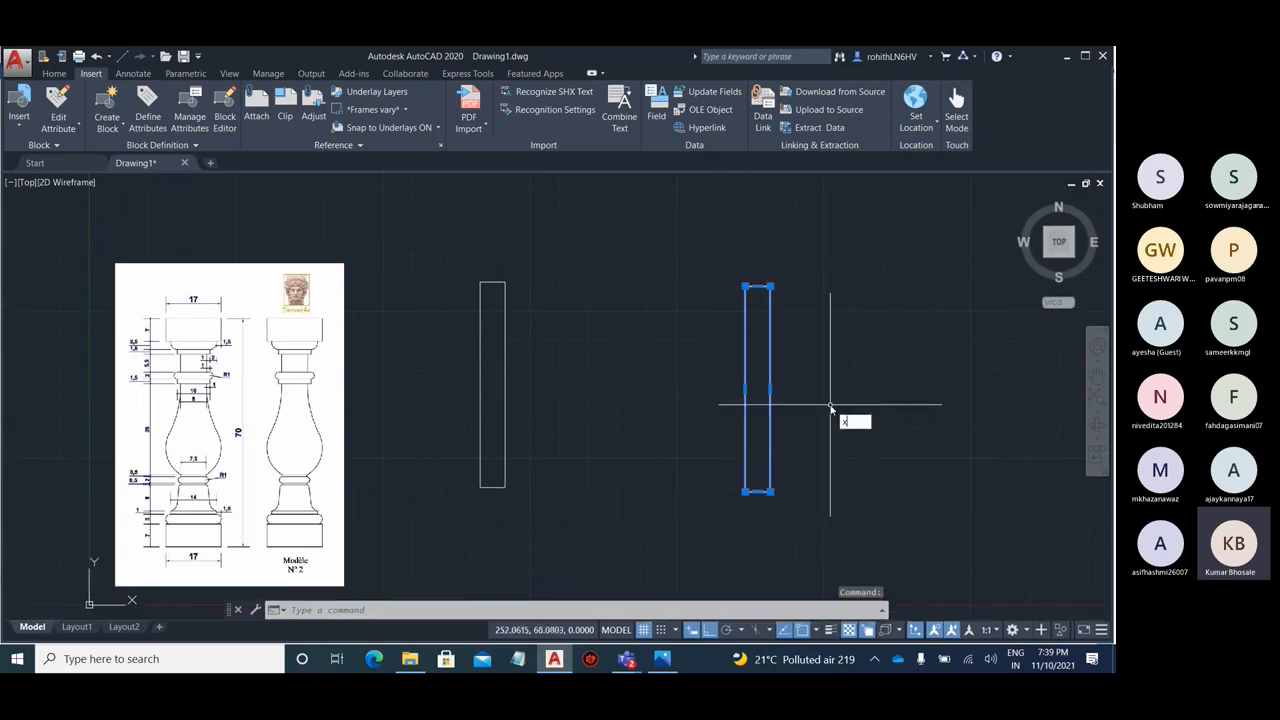
key("Return")
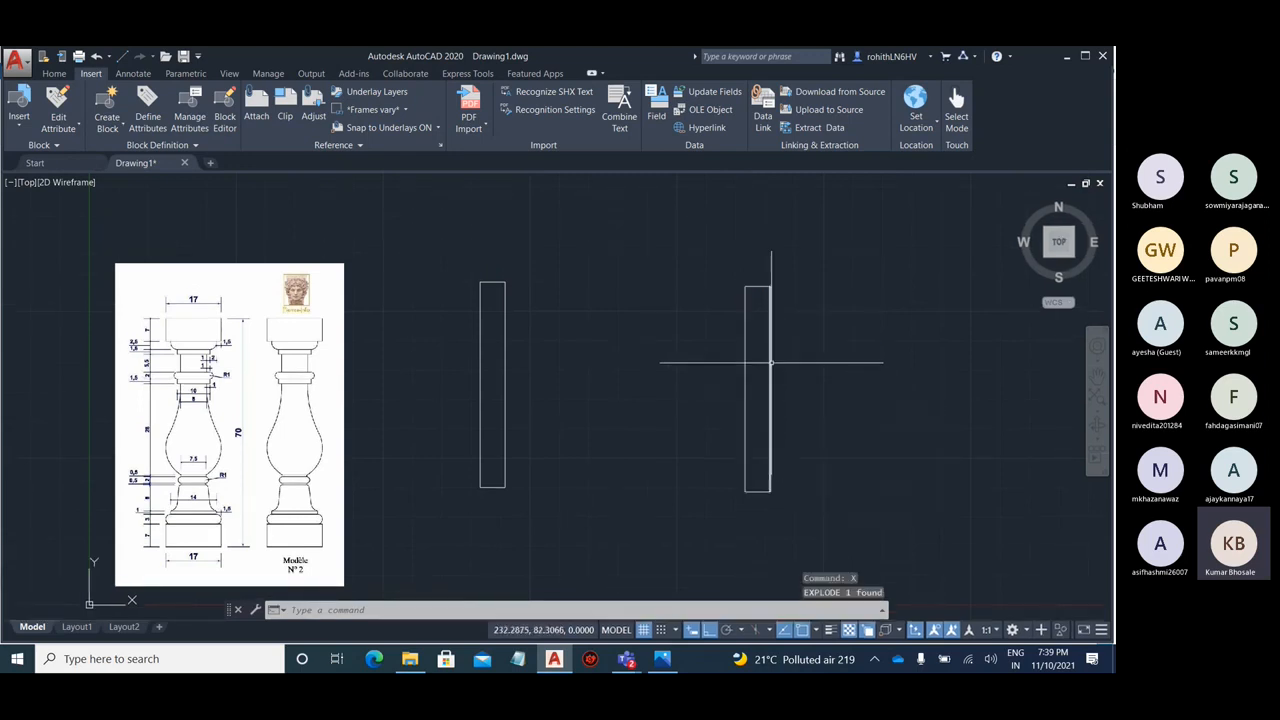
left_click(771, 363)
left_click(749, 363)
key("Escape")
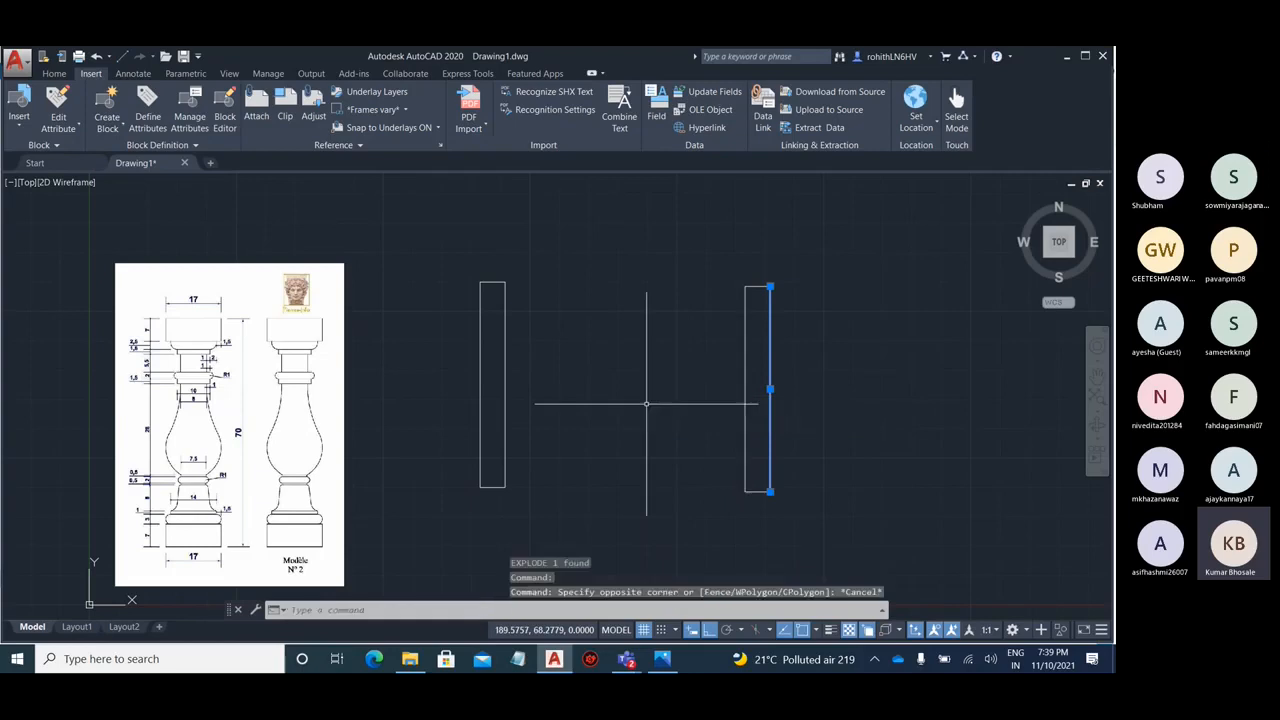
scroll(660, 394, "down", 3)
scroll(626, 391, "up", 1)
key("Escape")
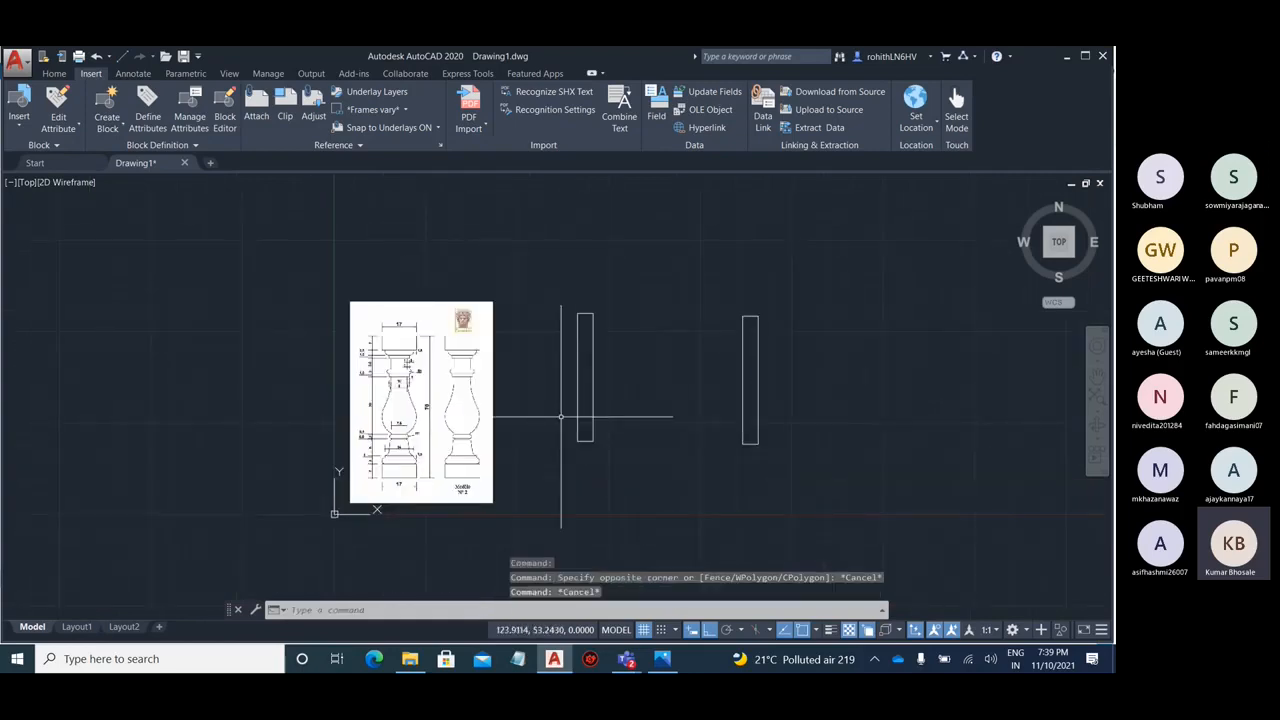
- Examine the two outlines and the dimensions at the baluster's base in the reference image
key("Escape")
scroll(540, 400, "up", 3)
scroll(514, 394, "down", 2)
scroll(543, 290, "up", 2)
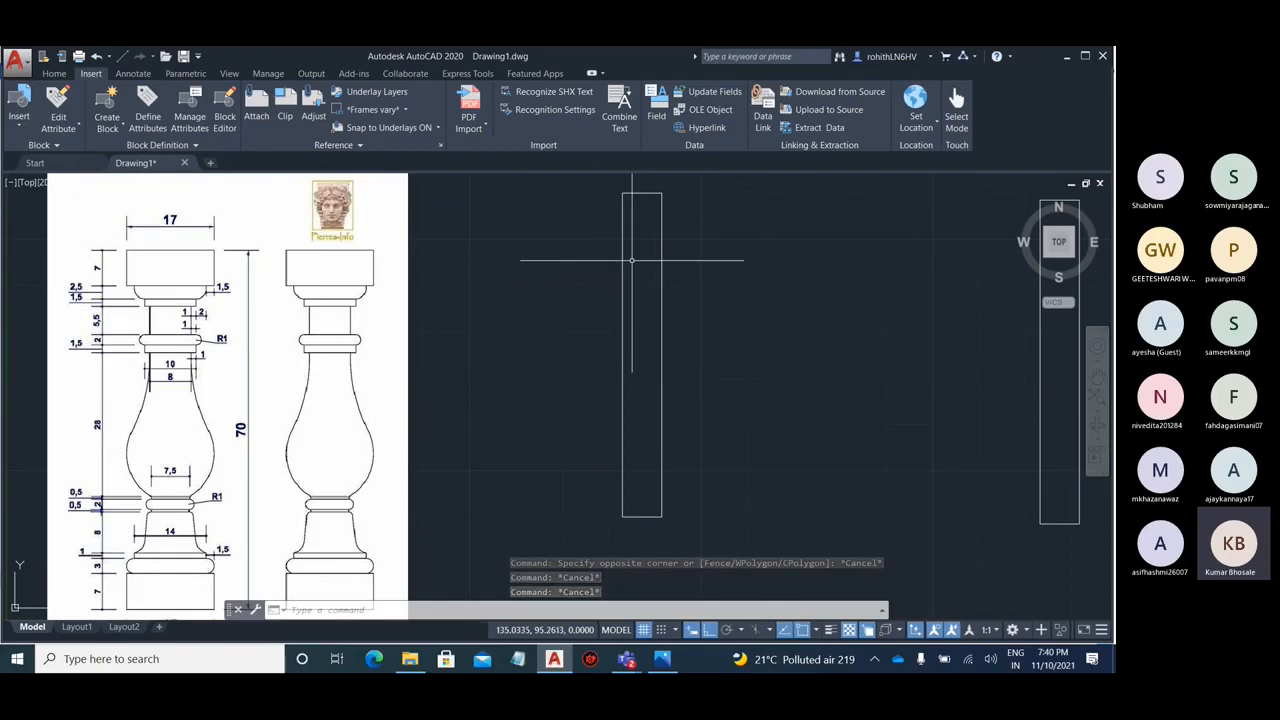
scroll(601, 273, "down", 2)
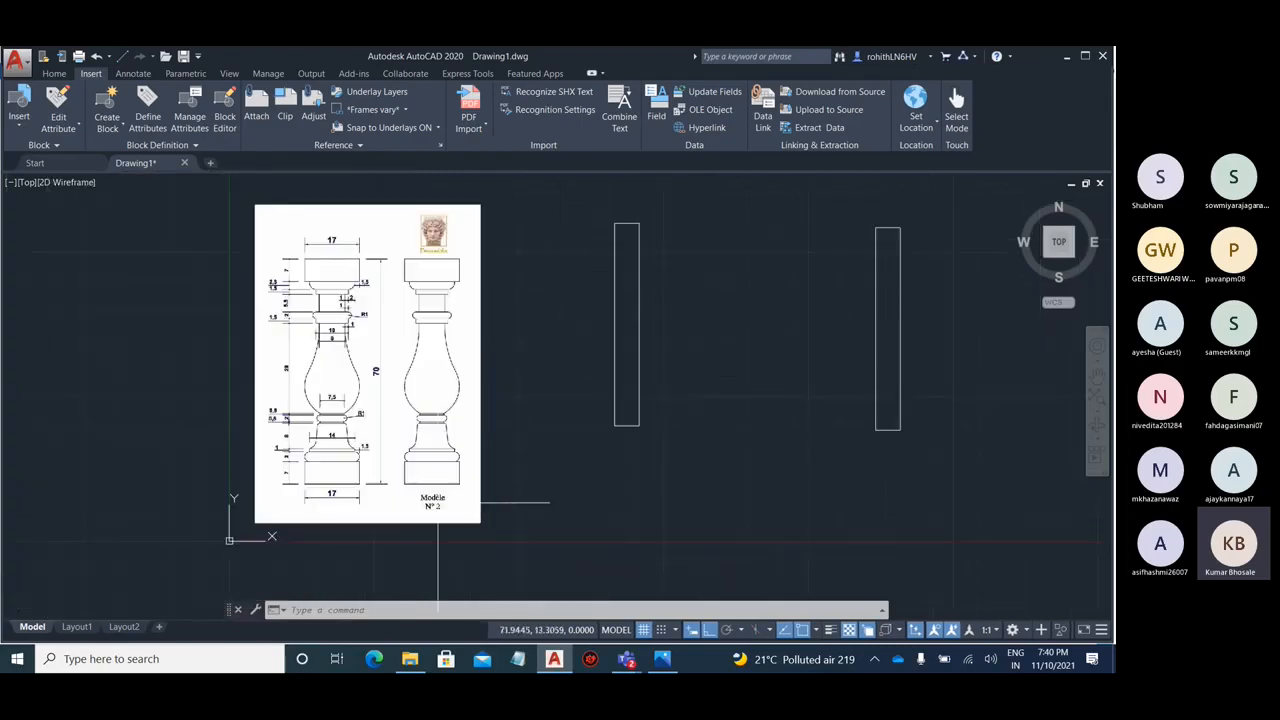
scroll(266, 493, "up", 5)
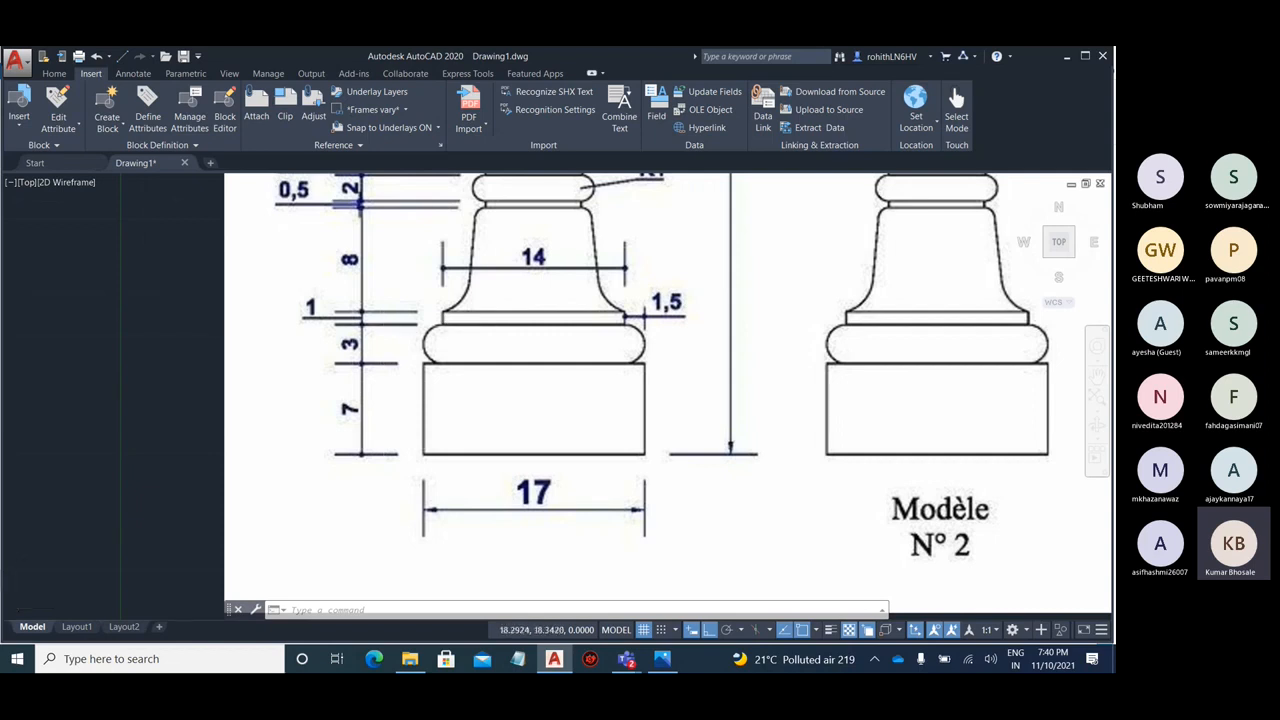
scroll(334, 464, "down", 2)
scroll(362, 330, "up", 1)
scroll(272, 382, "down", 2)
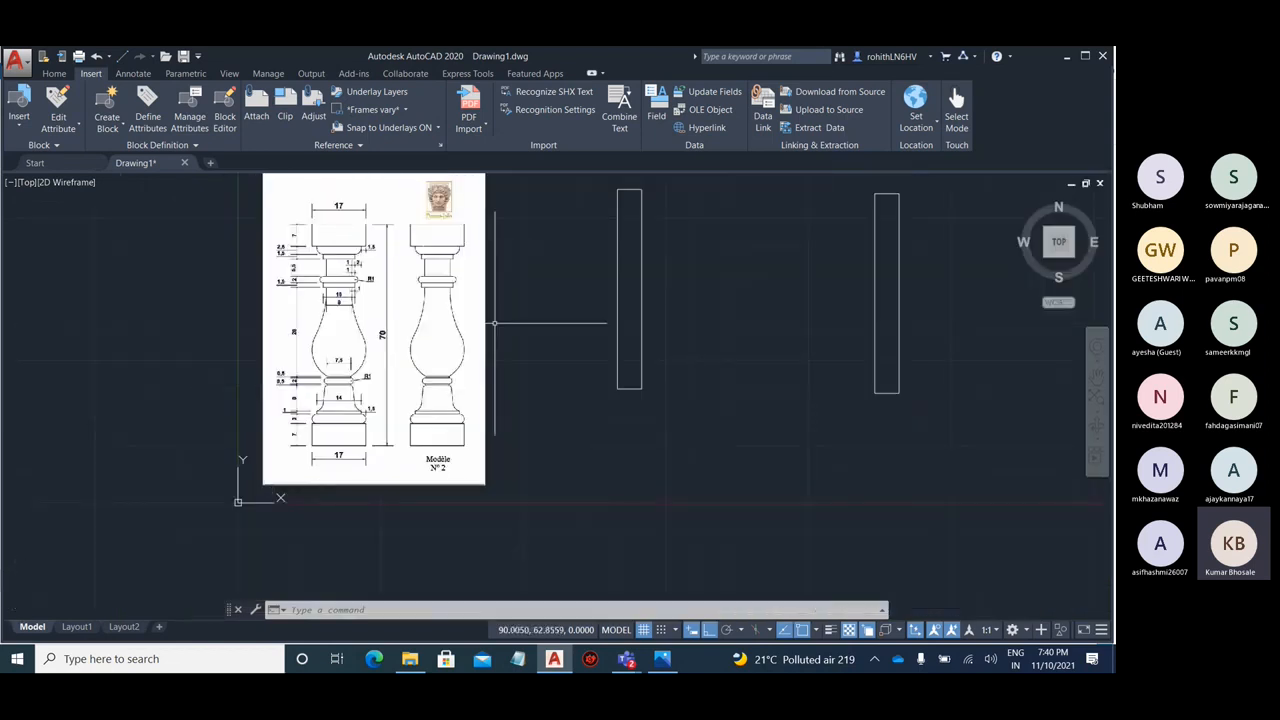
scroll(508, 379, "down", 2)
scroll(499, 307, "up", 2)
- Try to resize the baluster image by stretching its upper-right corner grip
left_click(544, 353)
left_click(414, 220)
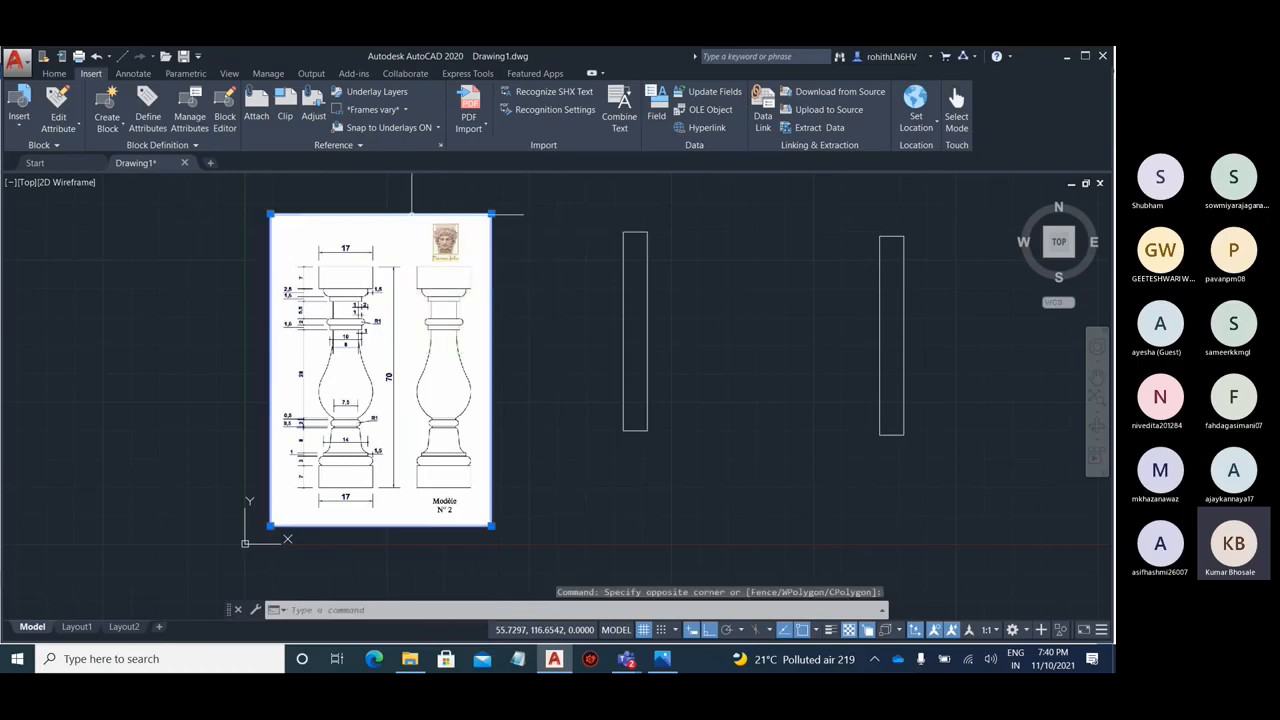
left_click(491, 214)
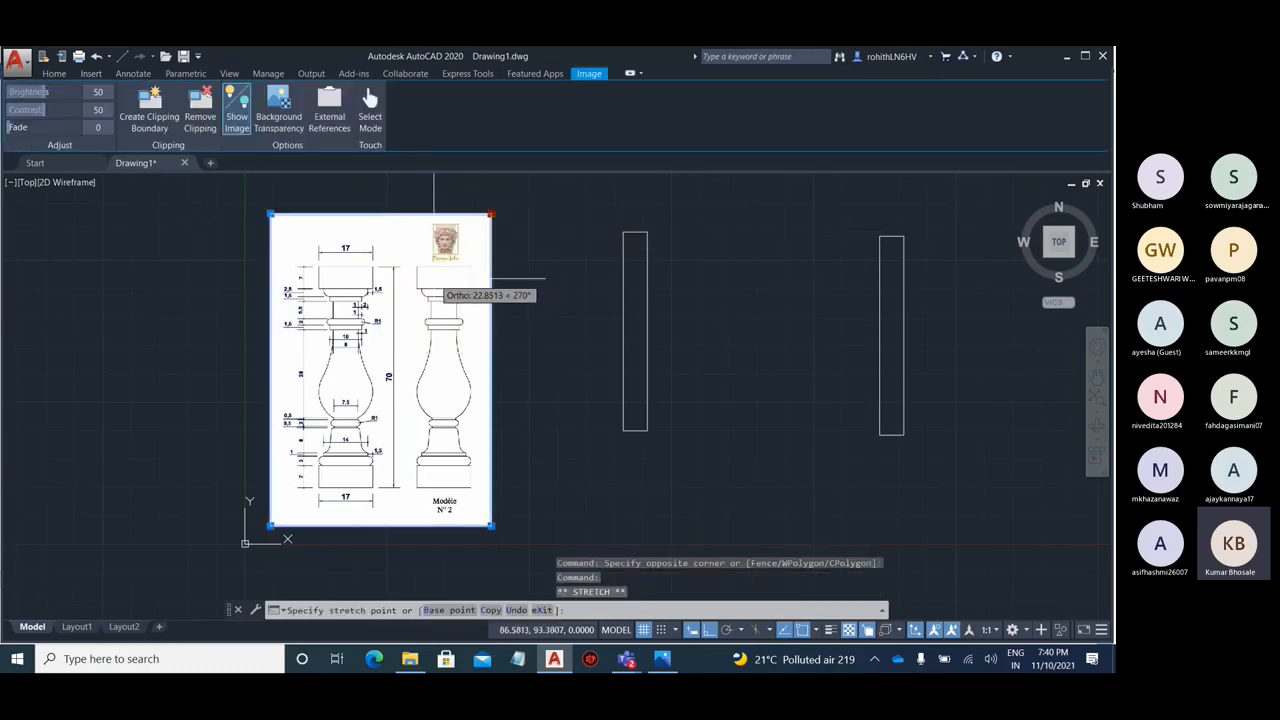
left_click(437, 277)
left_click(491, 214)
left_click(414, 285)
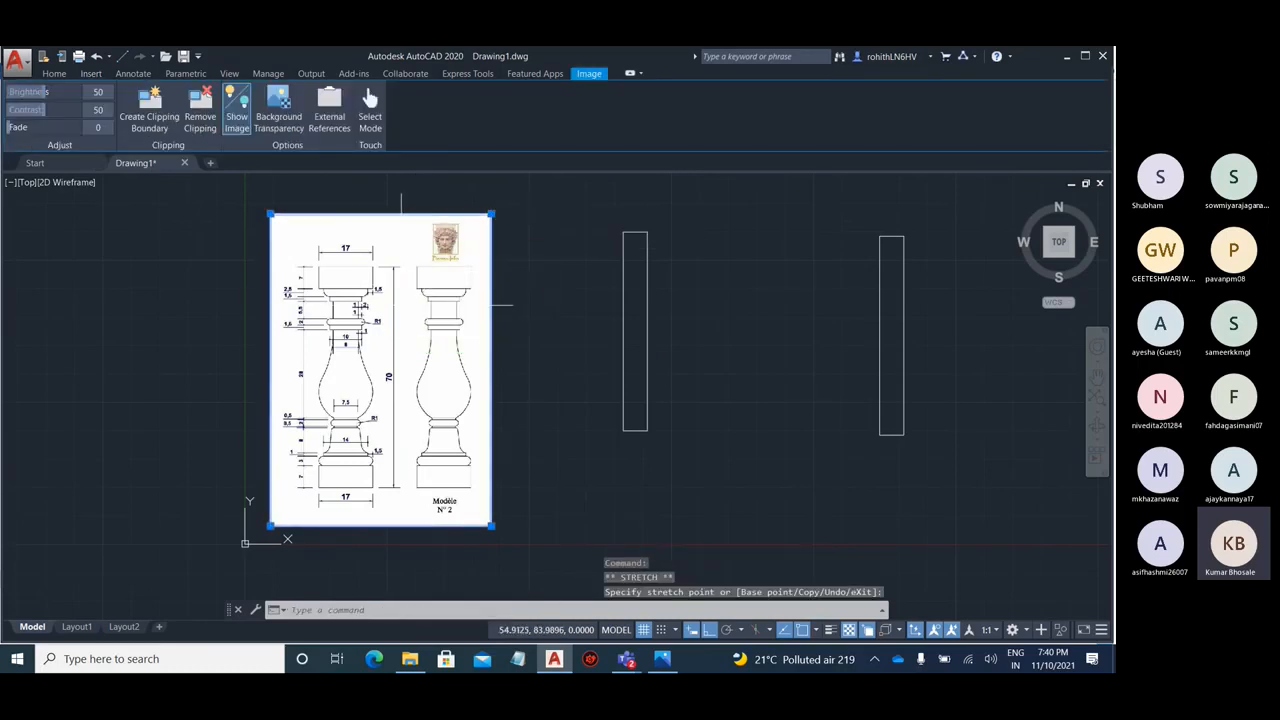
scroll(518, 286, "down", 3)
scroll(518, 284, "up", 2)
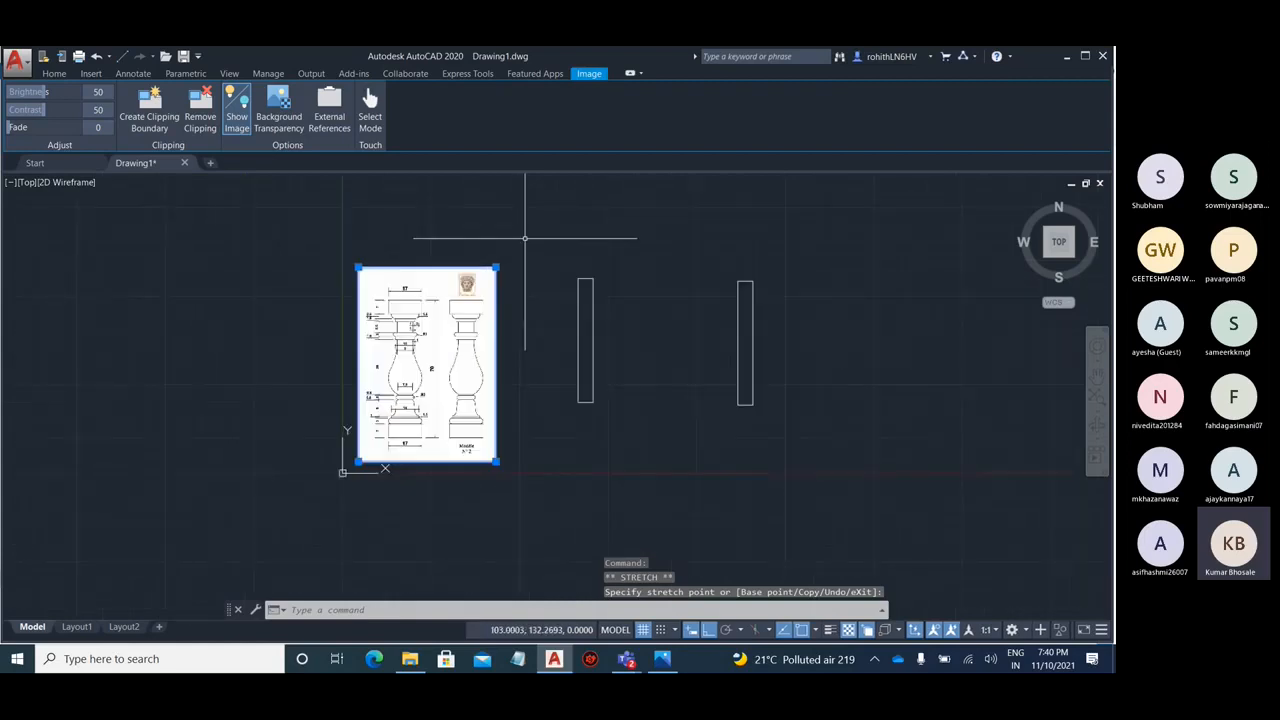
key("Escape")
key("Escape")
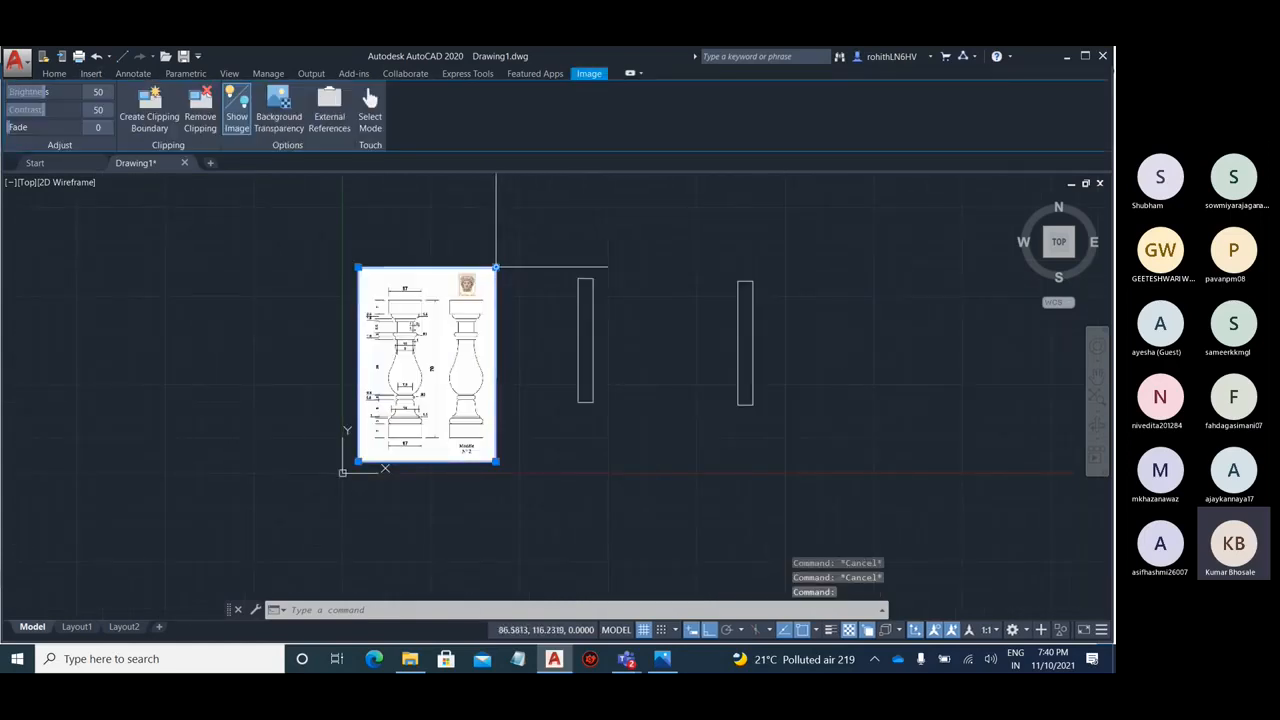
left_click(495, 268)
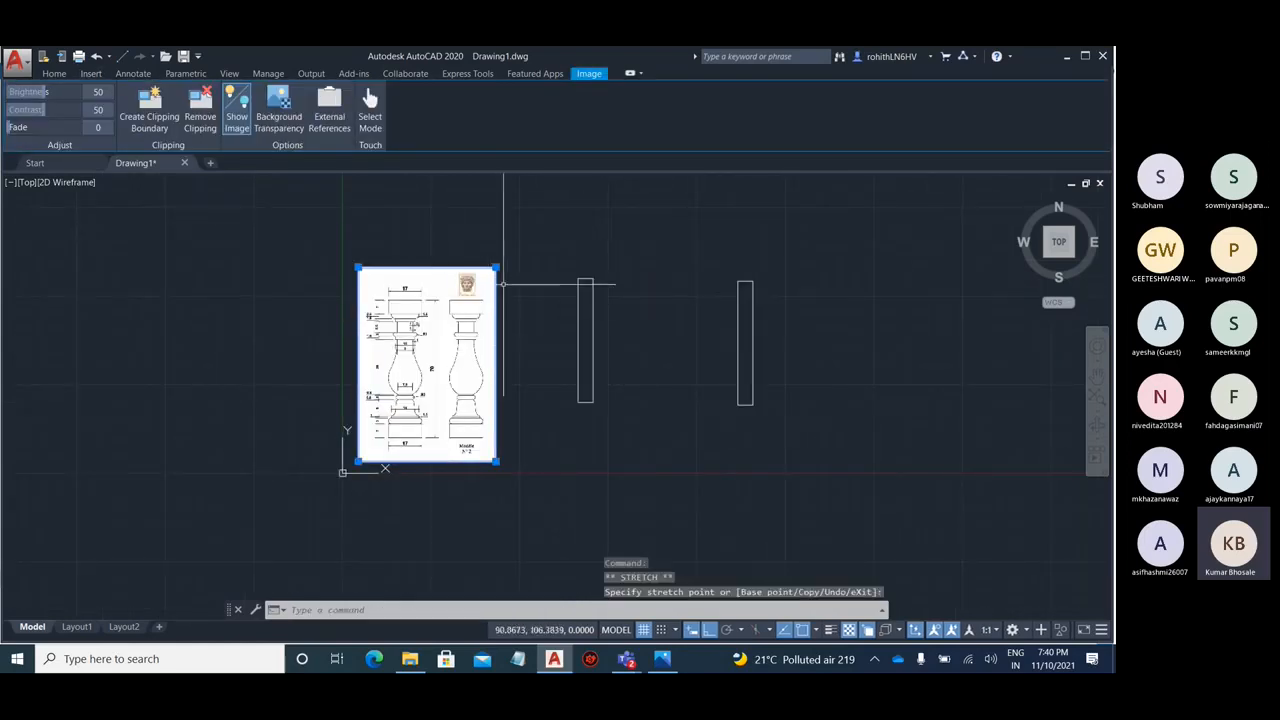
left_click(496, 268)
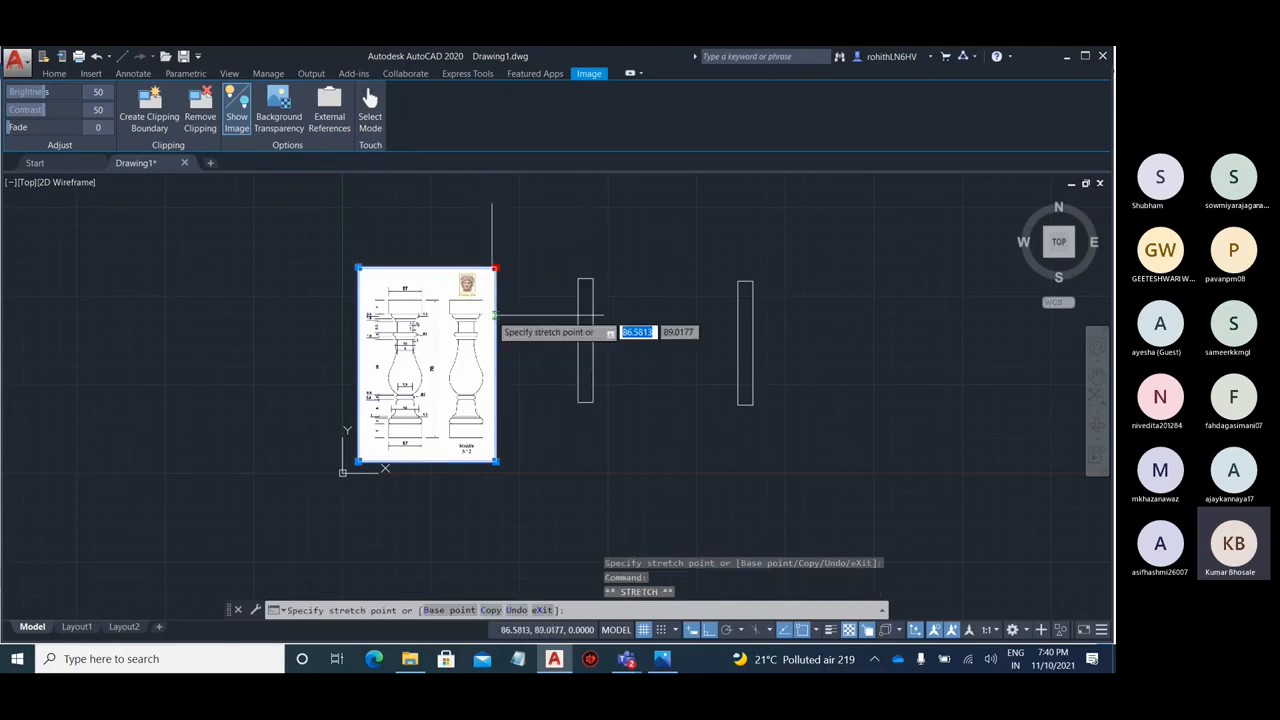
key("Escape")
scroll(495, 295, "up", 2)
key("Escape")
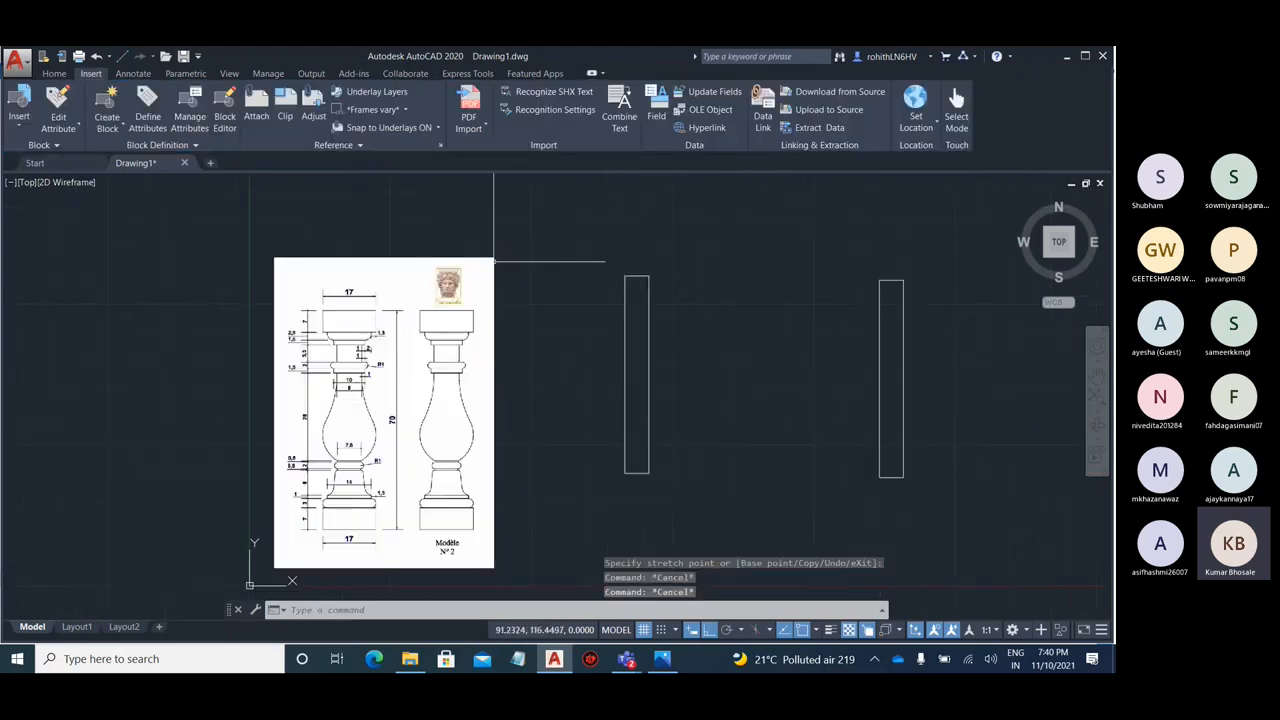
- Scale the baluster image down to a little over half its size, using its upper-right corner as base point
left_click(493, 258)
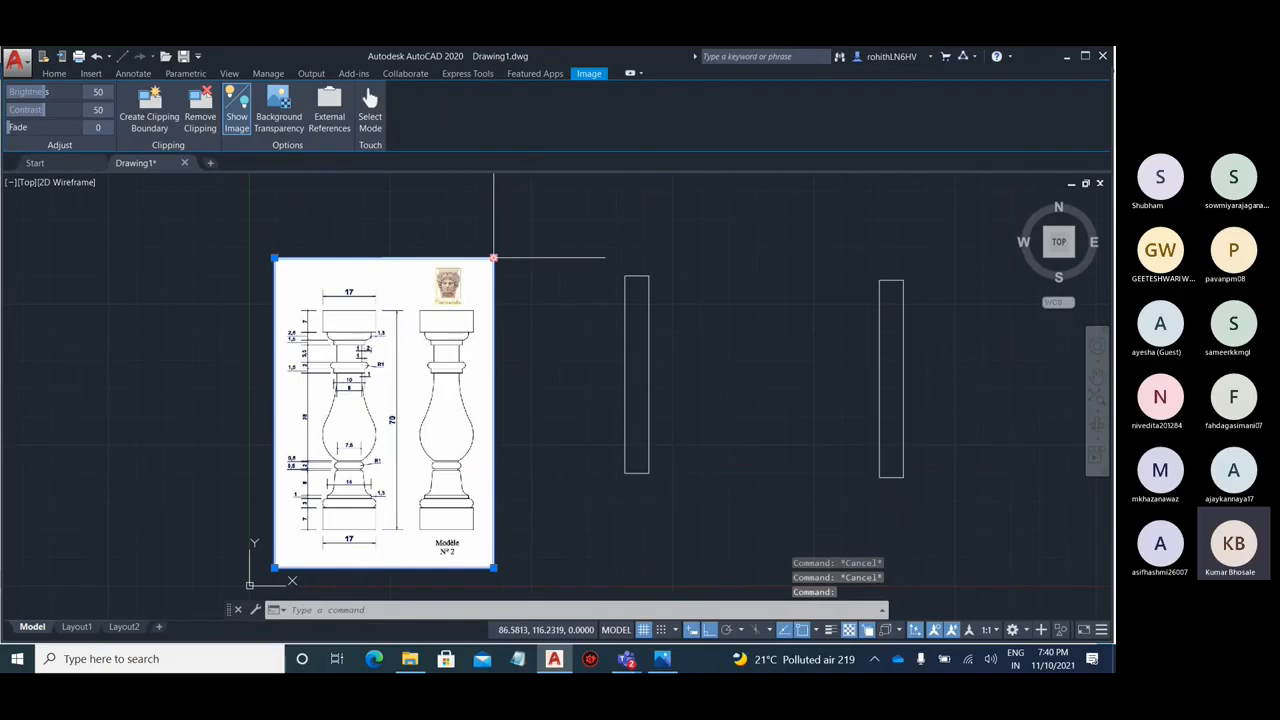
type("SC")
key("Return")
left_click(493, 258)
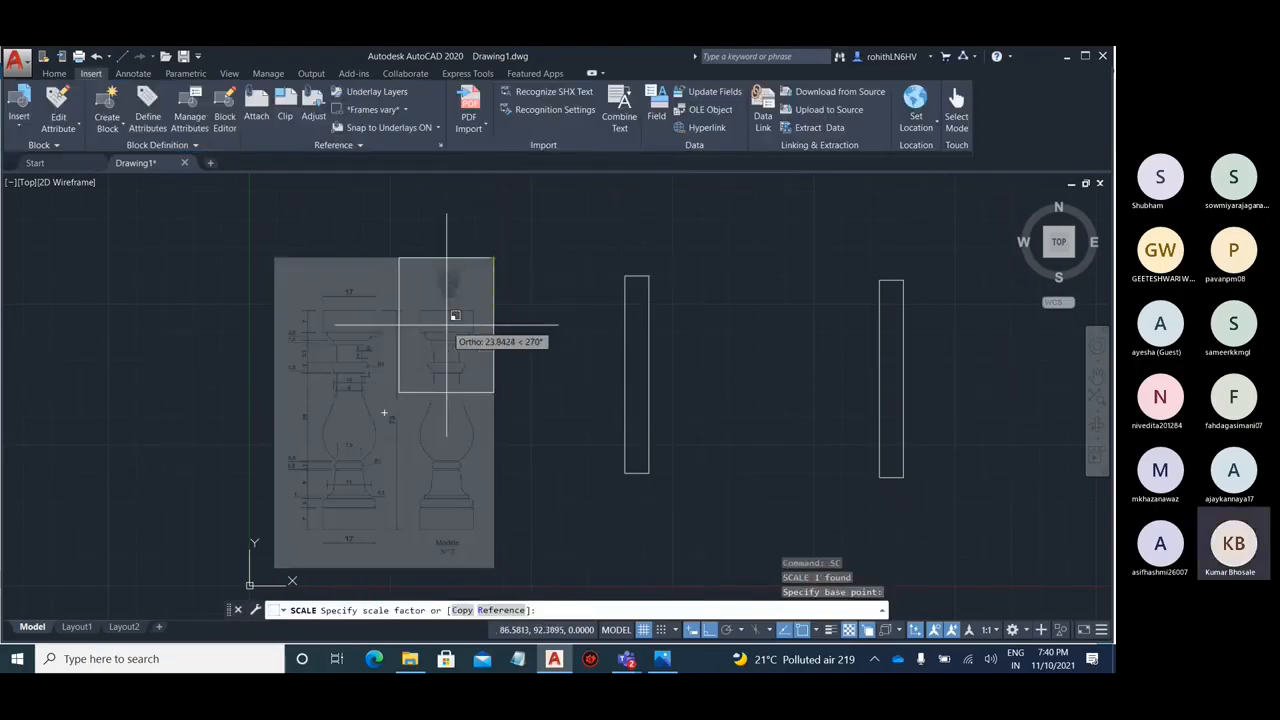
left_click(411, 352)
scroll(543, 357, "up", 3)
scroll(523, 349, "down", 1)
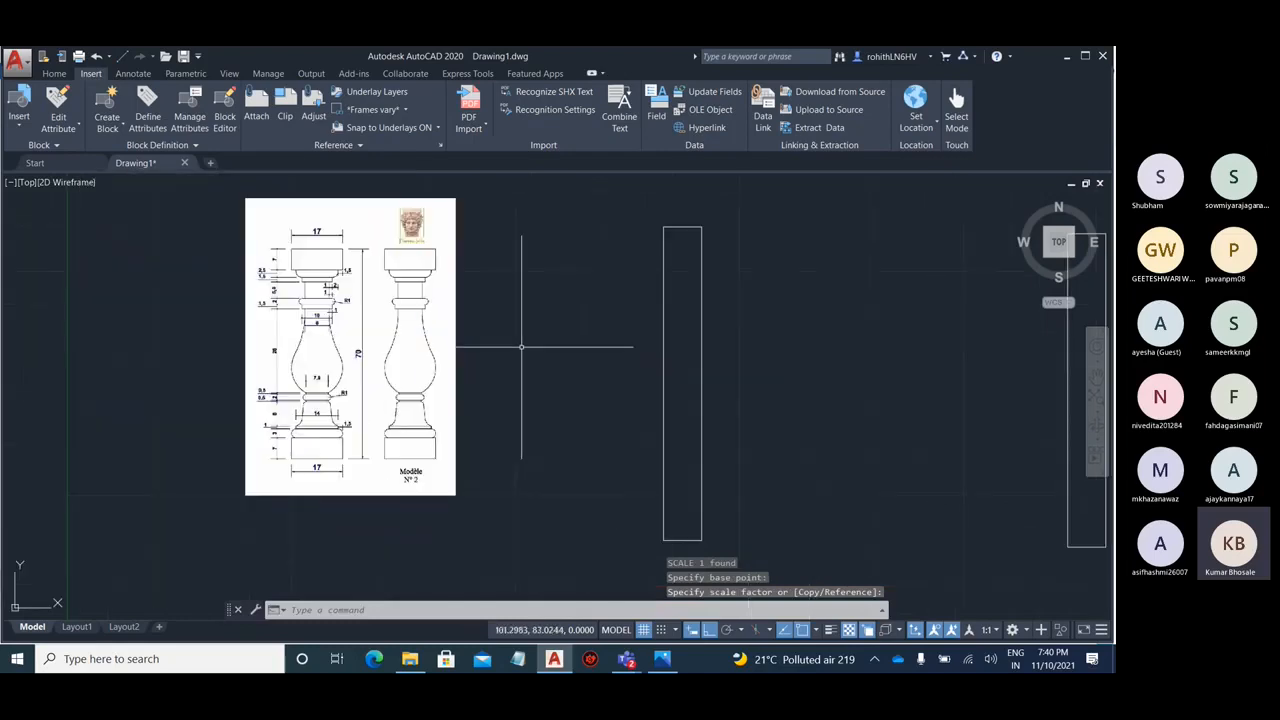
- Turn Ortho off and move the baluster image by its upper-right corner to just left of the nearer outline
middle_click_drag(548, 339, 471, 329)
scroll(471, 316, "up", 2)
scroll(471, 316, "down", 2)
left_click(326, 207)
left_click(383, 249)
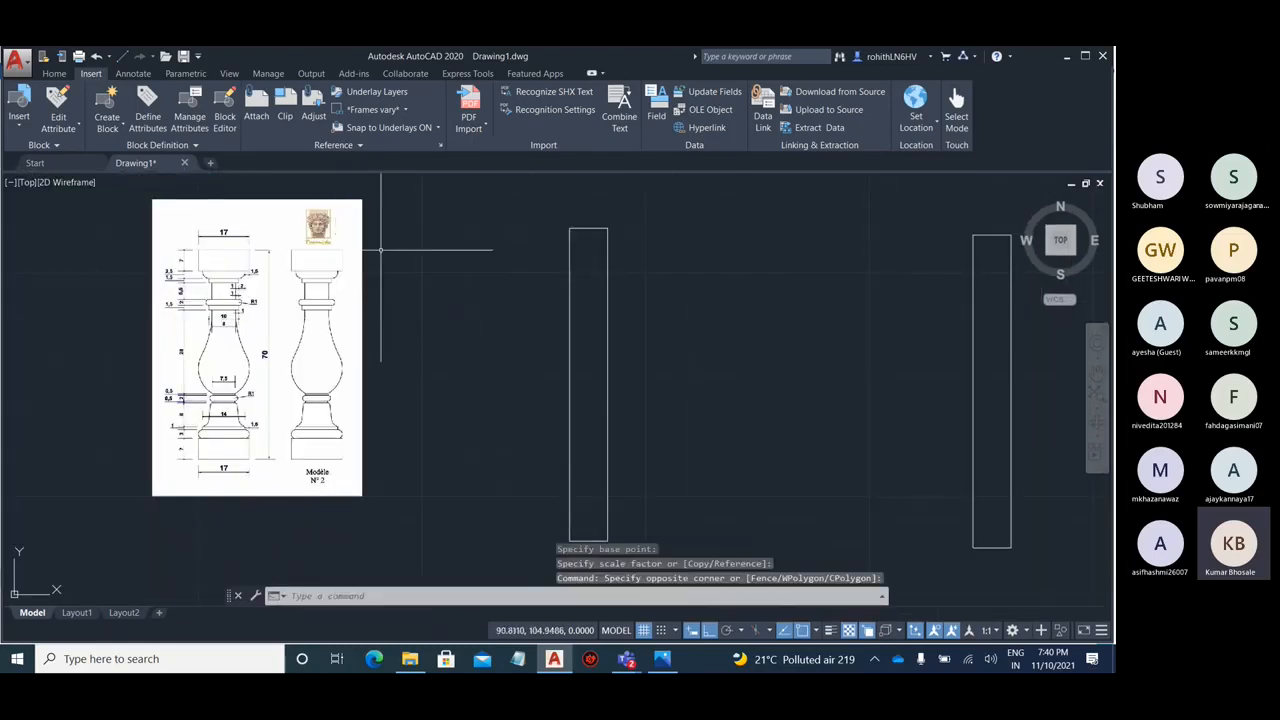
left_click(383, 249)
left_click(327, 197)
type("M")
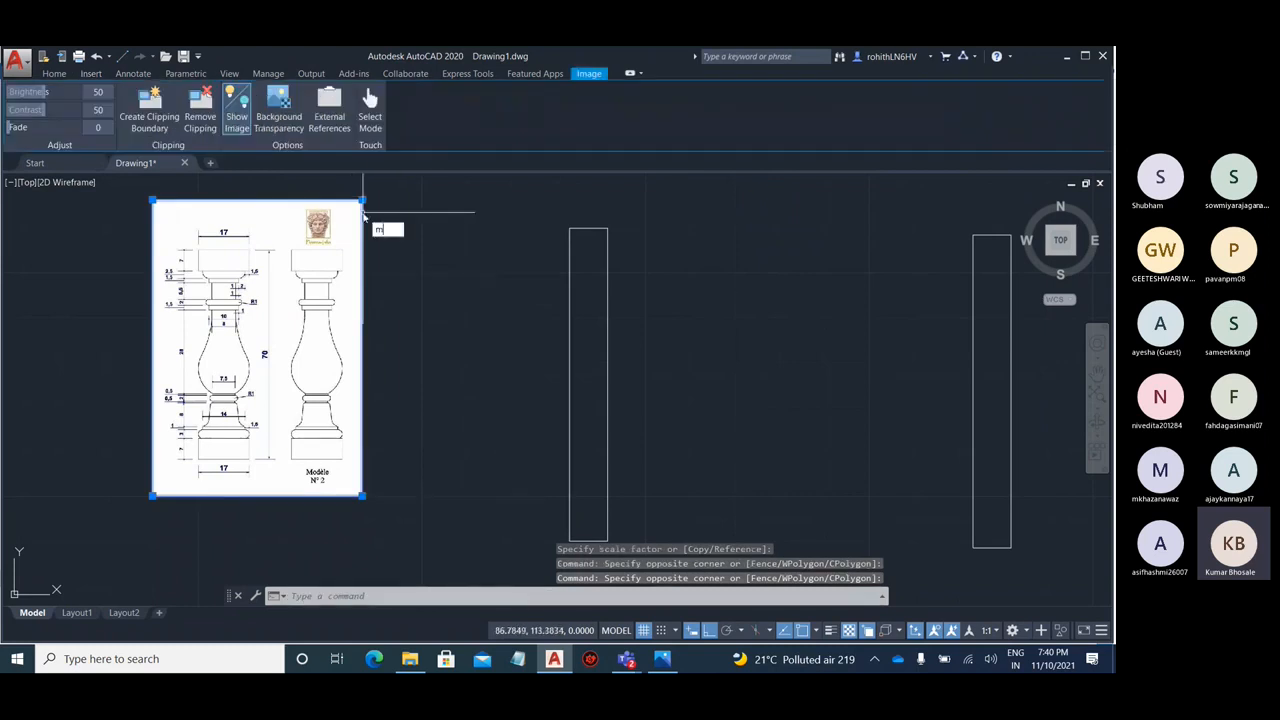
key("Return")
left_click(362, 201)
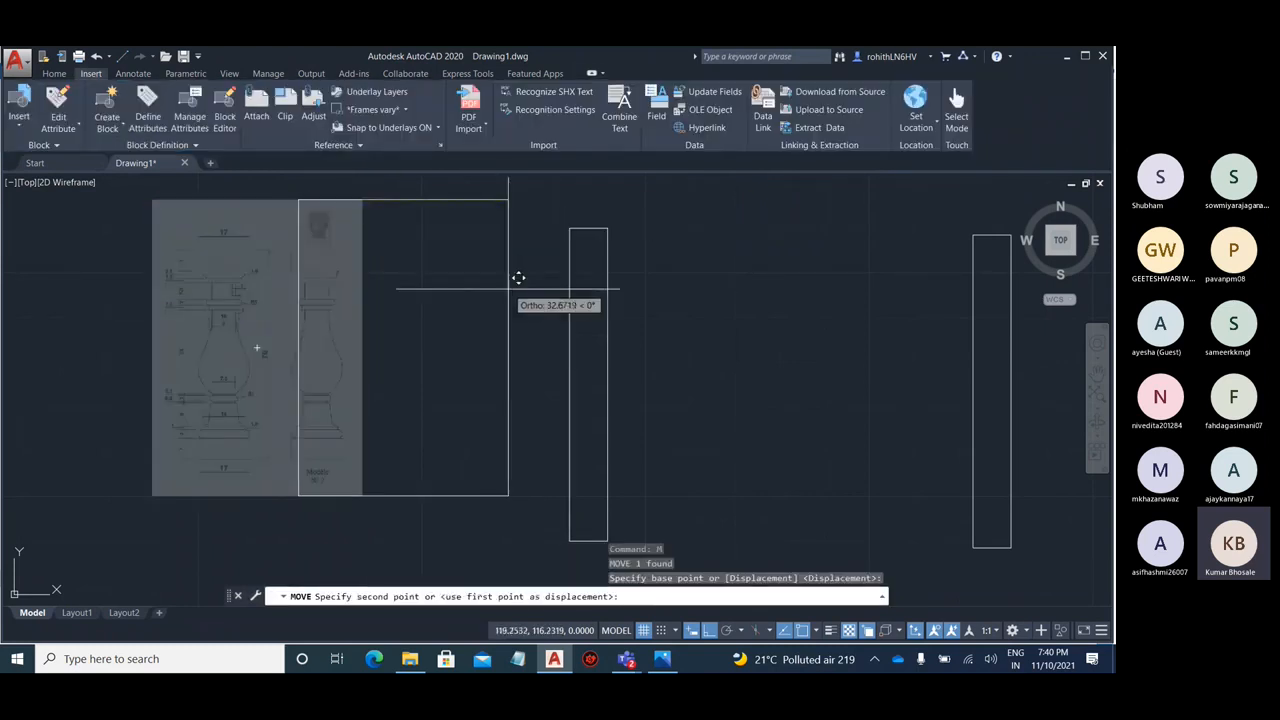
key("F8")
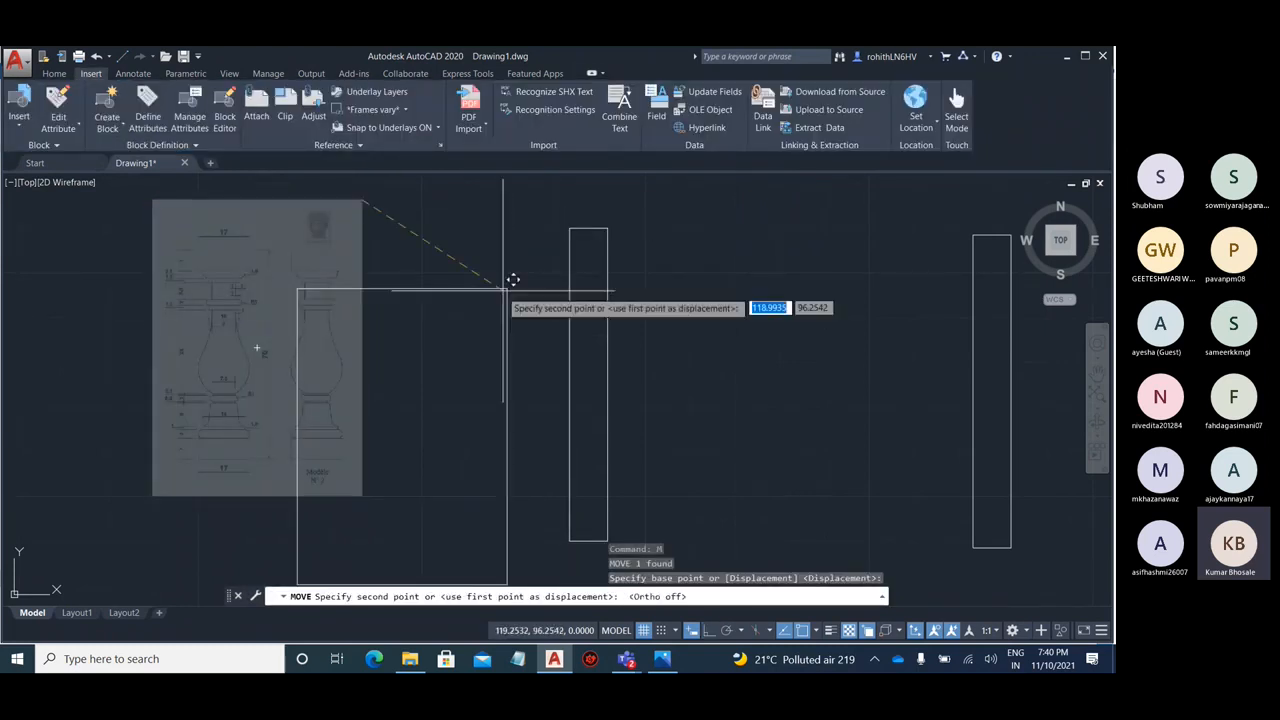
left_click(535, 231)
key("Escape")
- Offset the lower edge of the outline beside the image upward by 7, and the new line upward by 3
scroll(641, 314, "up", 2)
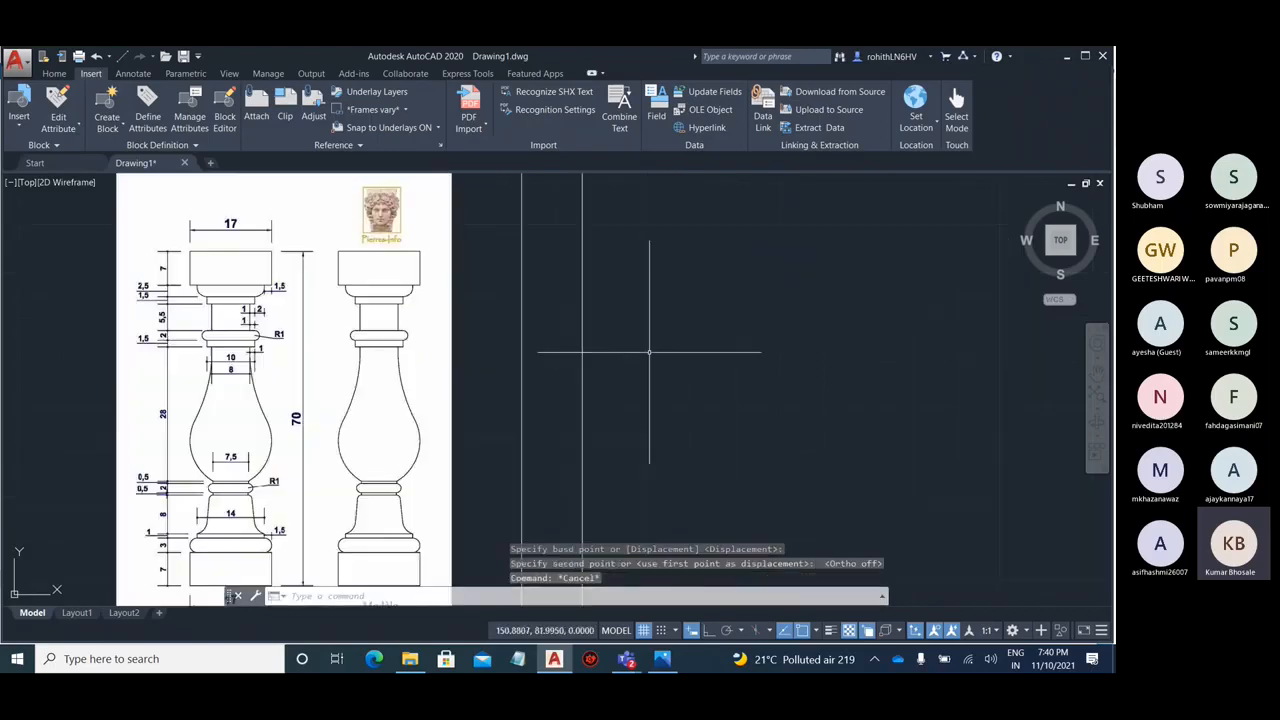
middle_click_drag(641, 314, 654, 189)
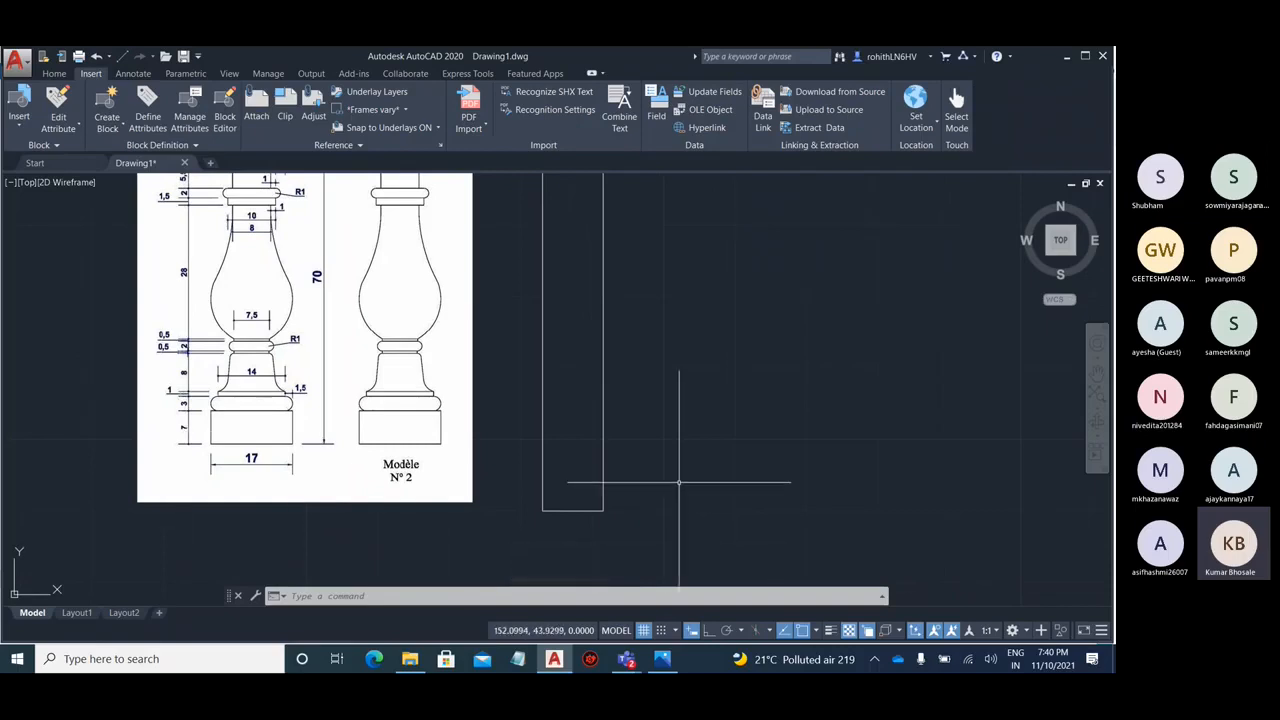
type("o")
key("Return")
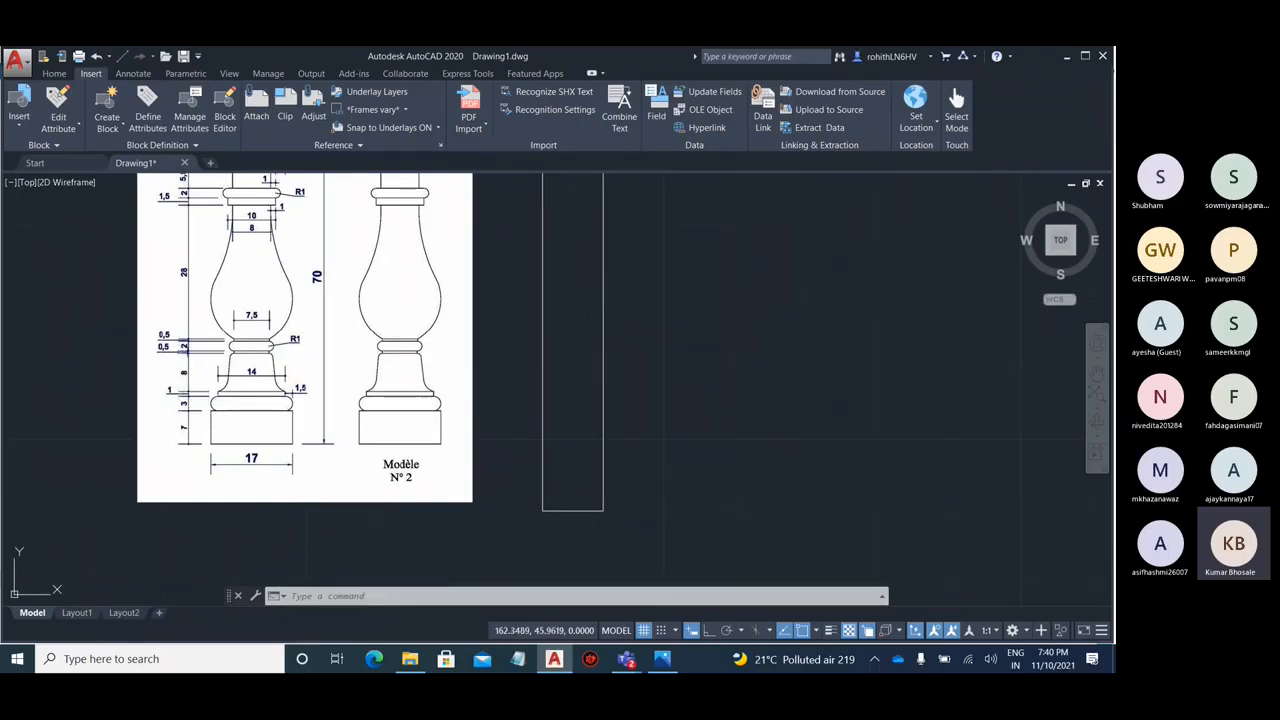
type("7")
key("Return")
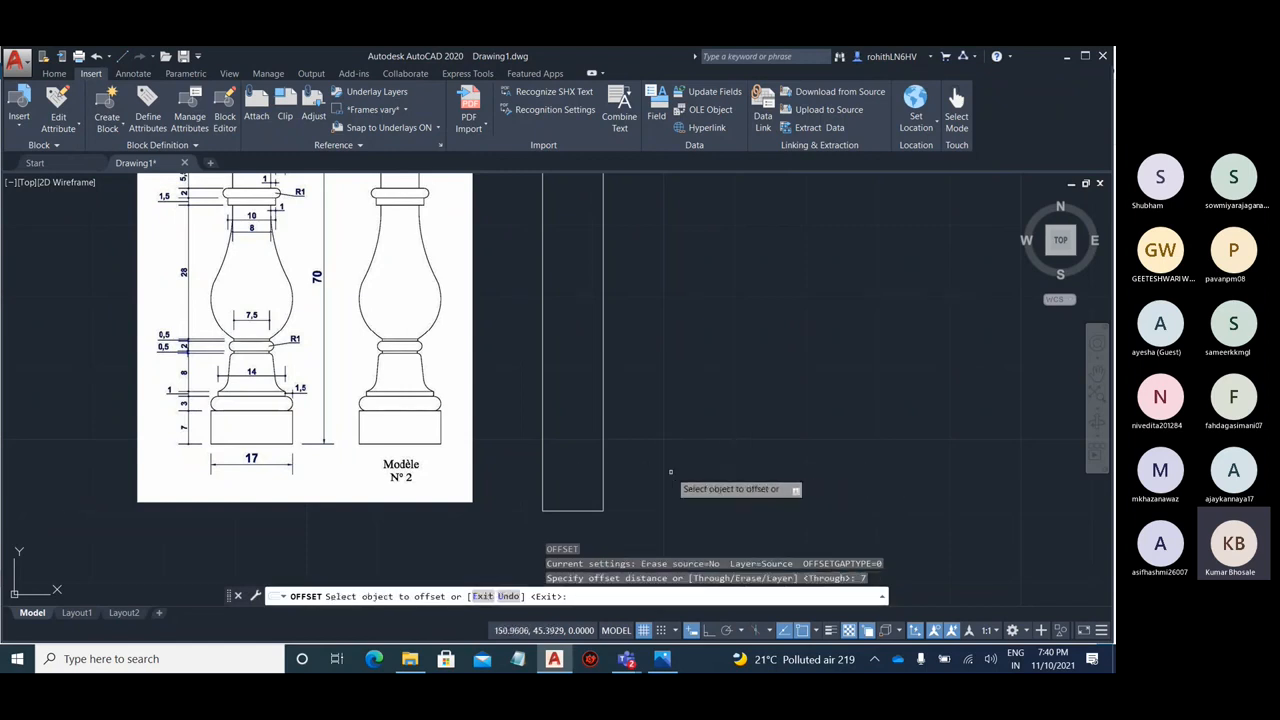
left_click(574, 510)
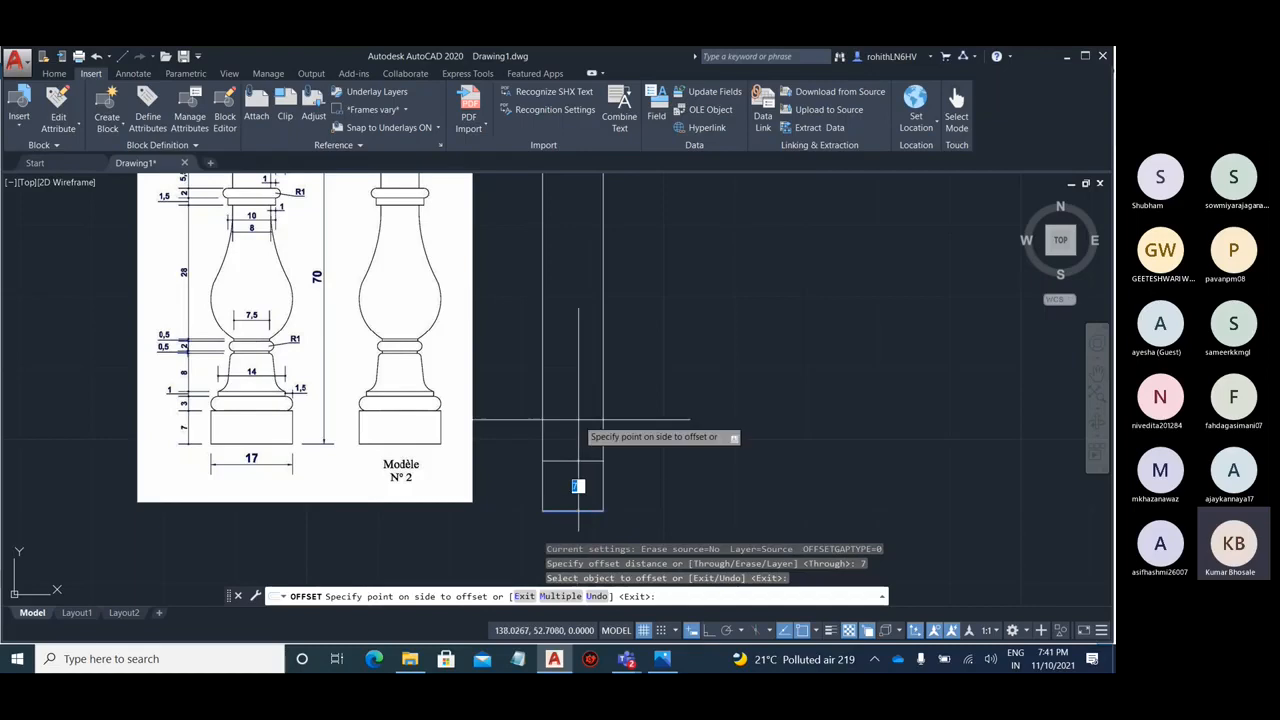
left_click(577, 430)
left_click(580, 461)
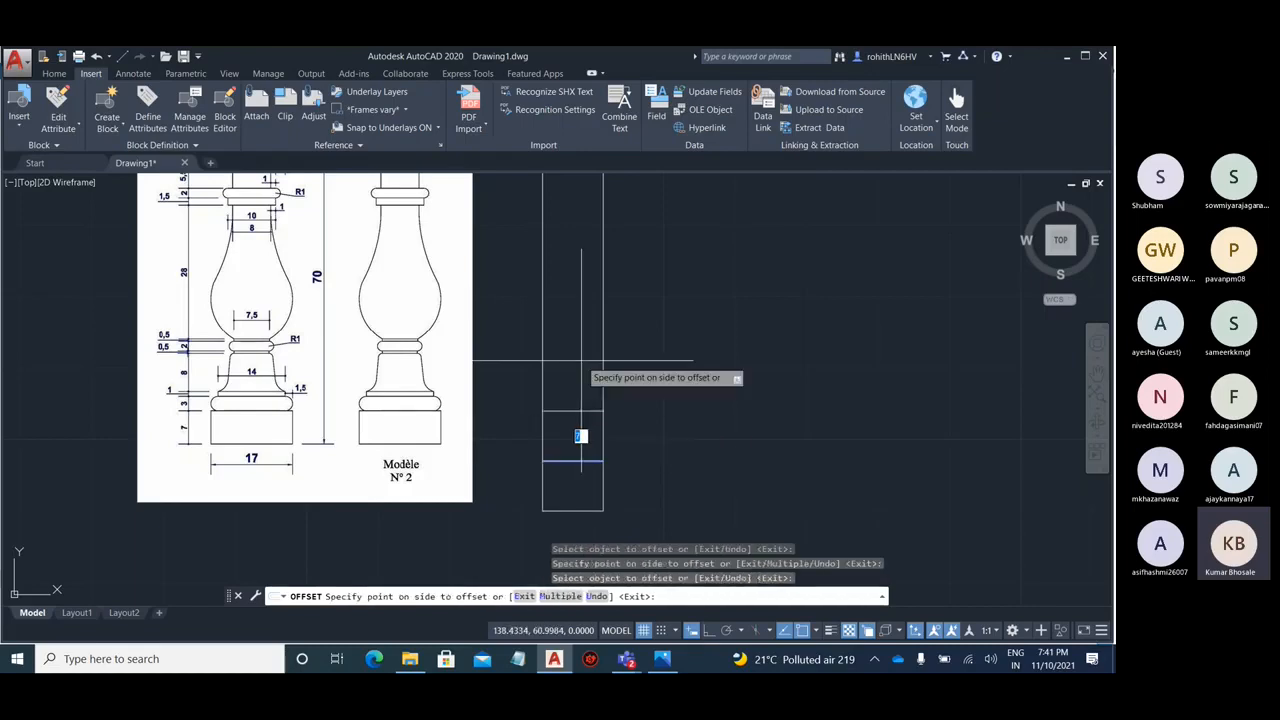
type("3")
key("Return")
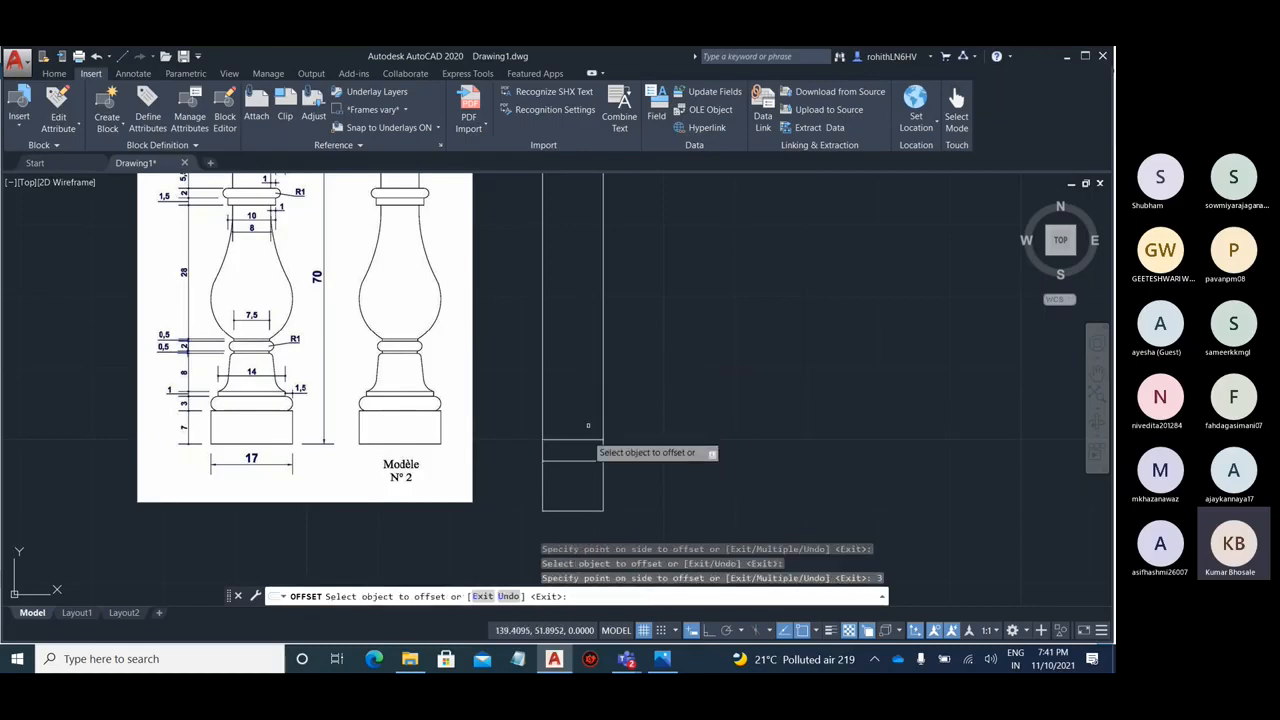
- Offset the uppermost base line upward by 1, and that new line upward by 8
left_click(567, 440)
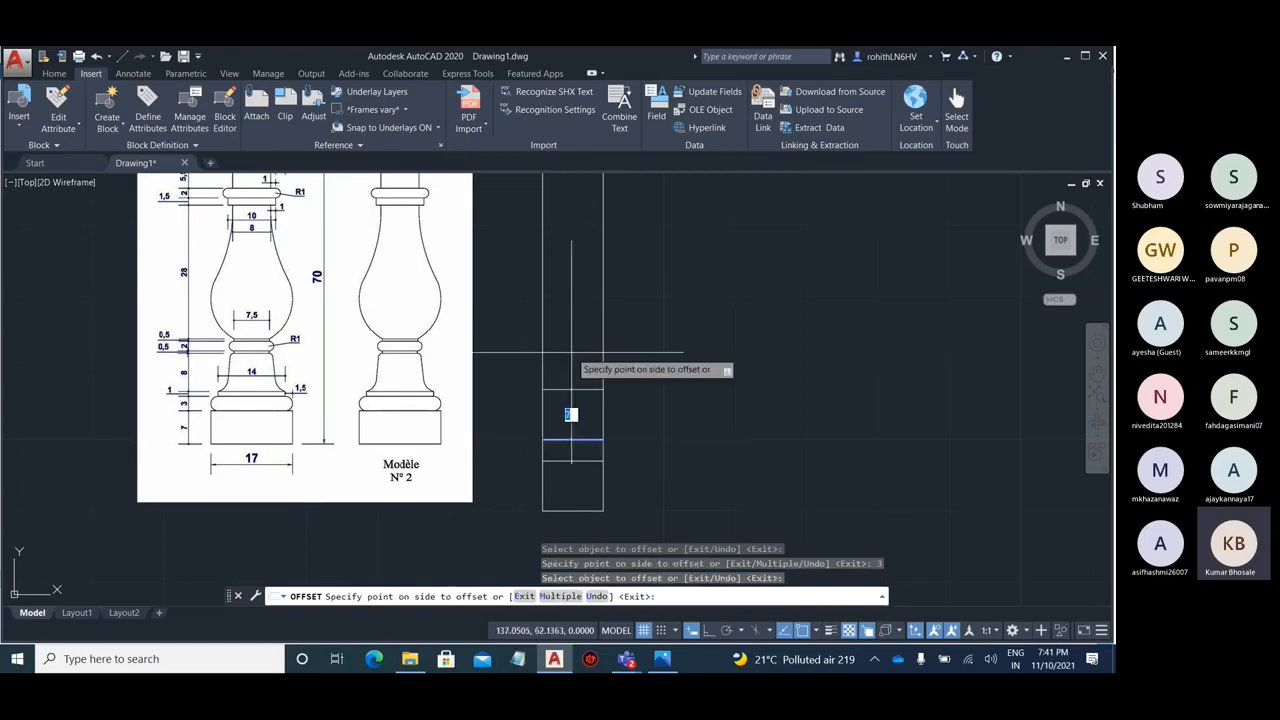
left_click(571, 355)
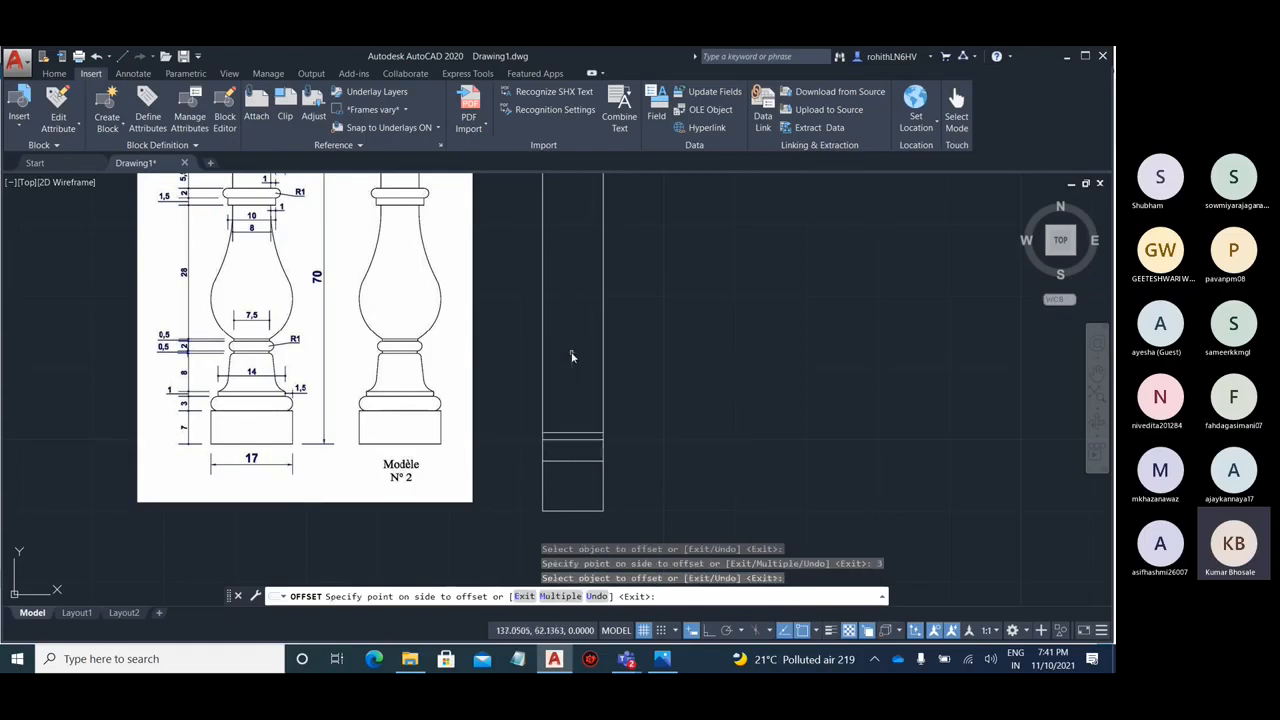
left_click(573, 436)
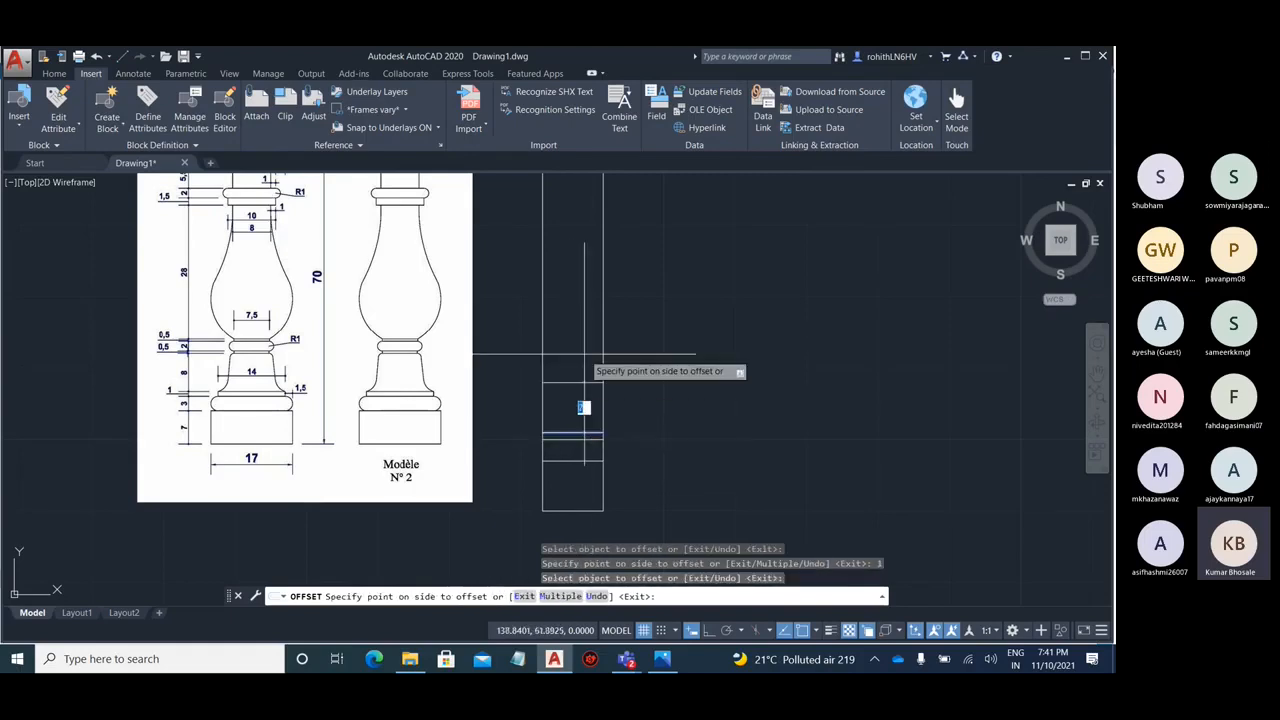
left_click(565, 355)
- Offset the line at the top of the 8-unit section upward by 0.5
scroll(540, 347, "up", 2)
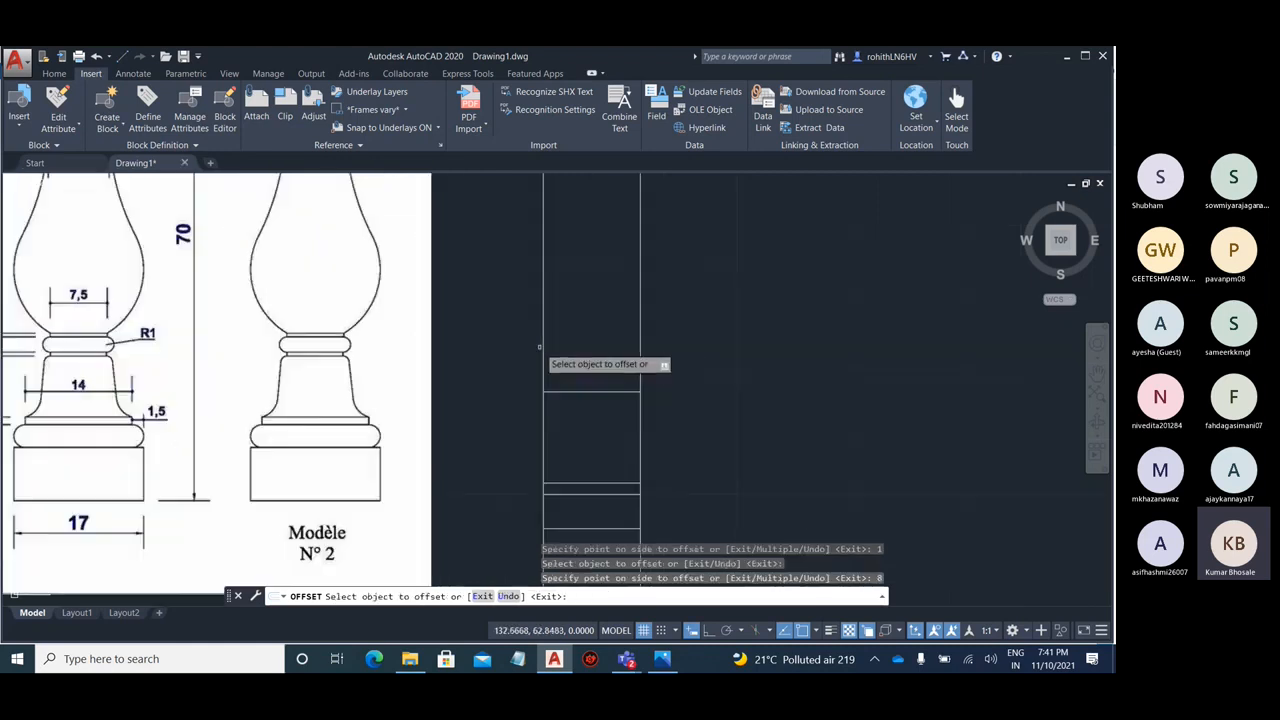
middle_click_drag(768, 385, 905, 383)
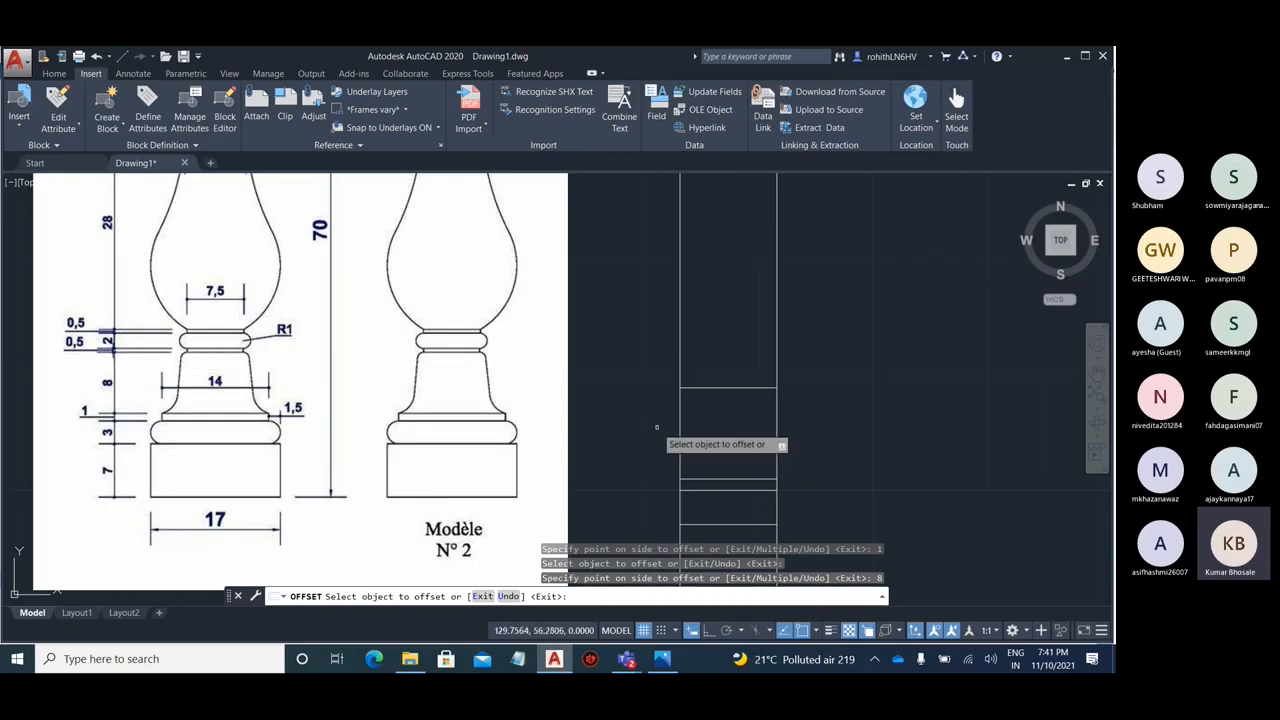
left_click(752, 388)
type("0.5")
key("Return")
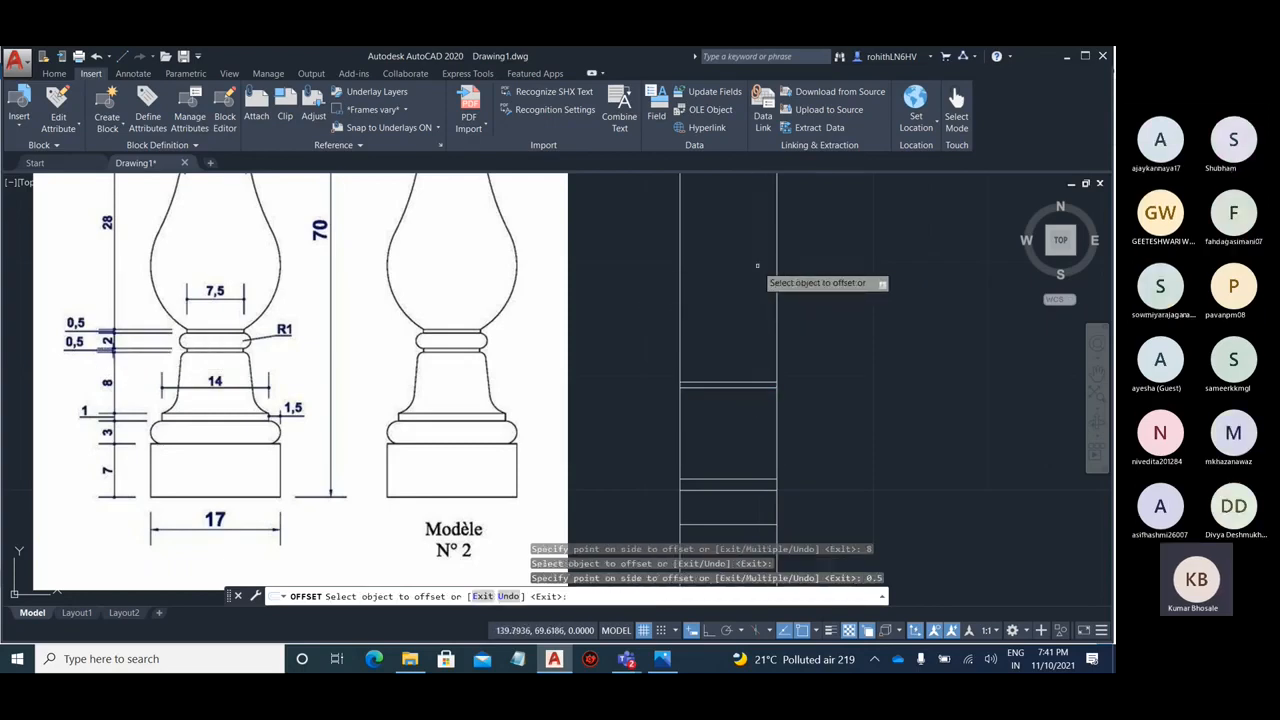
- Offset the uppermost horizontal section line upward by 2, and the new line upward by 0.5
left_click(740, 382)
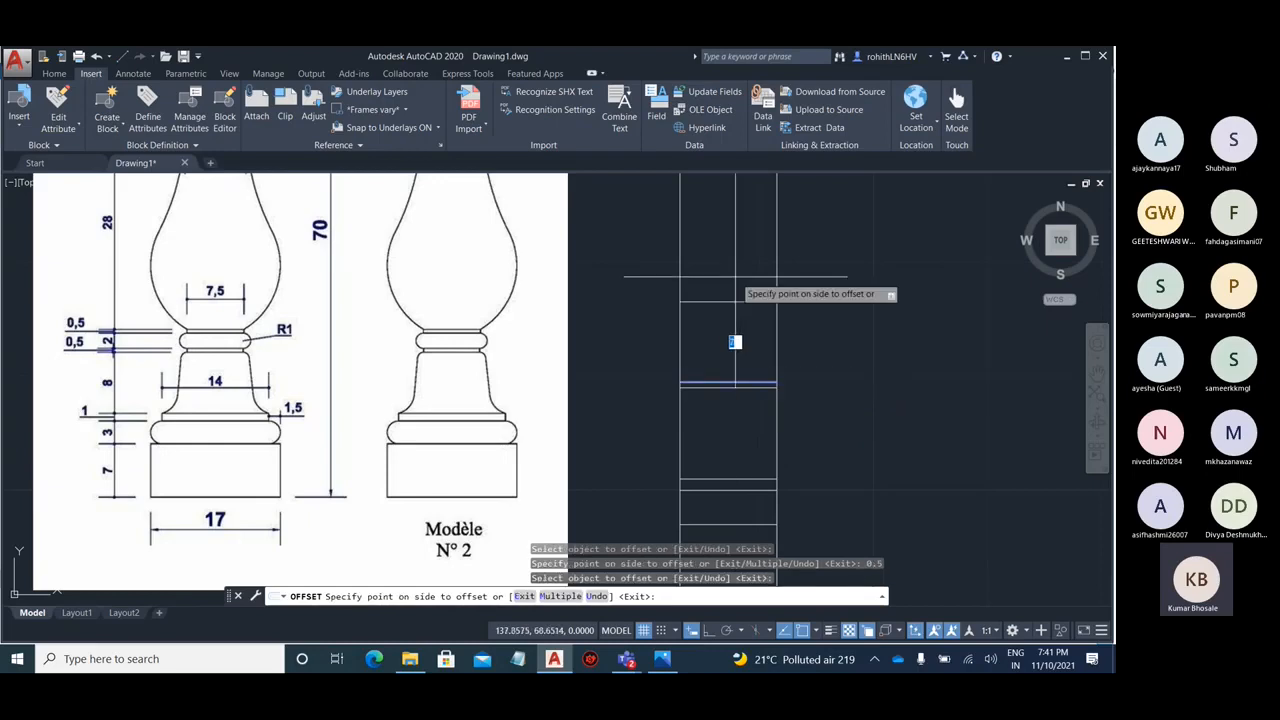
type("2")
key("Return")
left_click(752, 358)
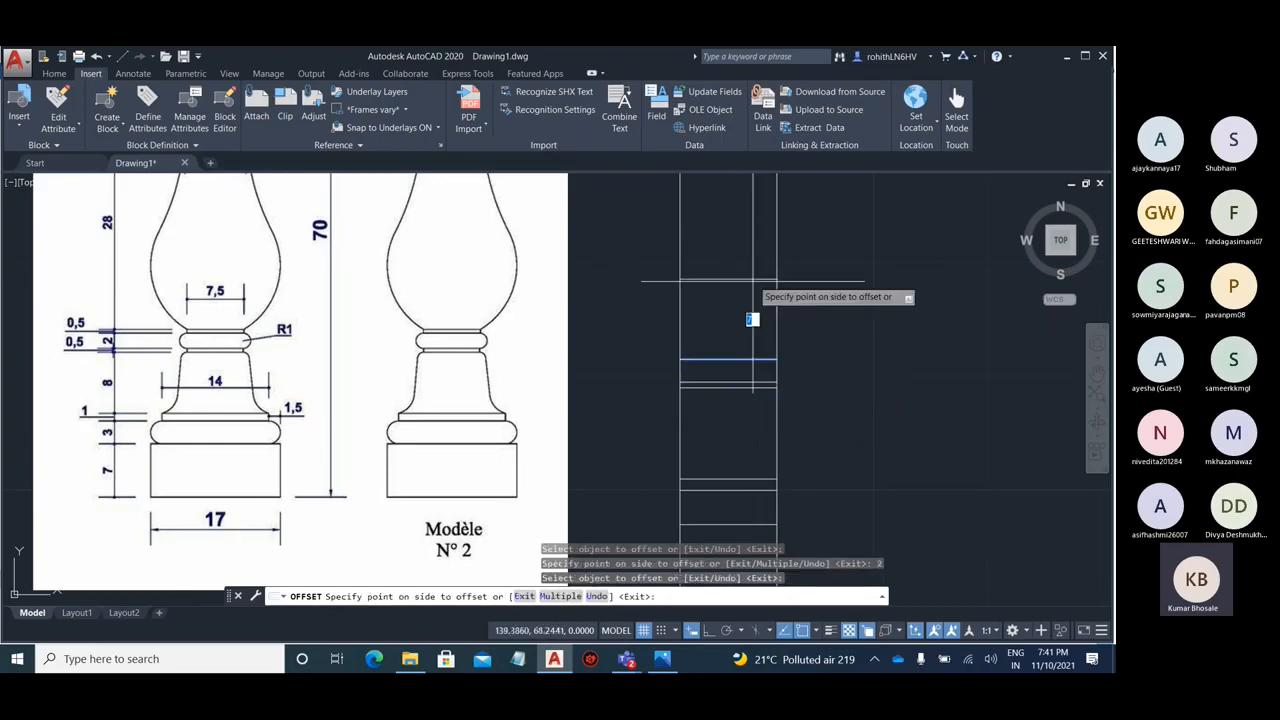
type("0.5")
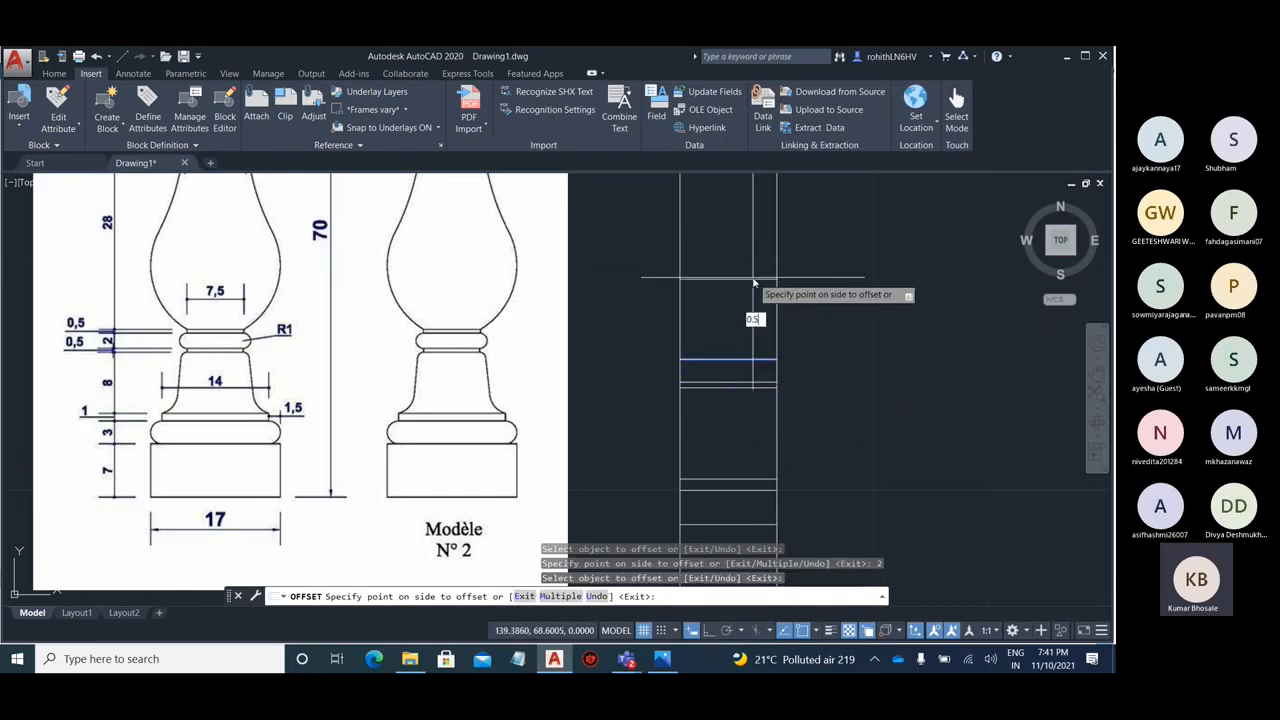
key("Return")
- Offset the uppermost line of the lower collar upward by 28 for the bulb section
middle_click_drag(903, 264, 906, 397)
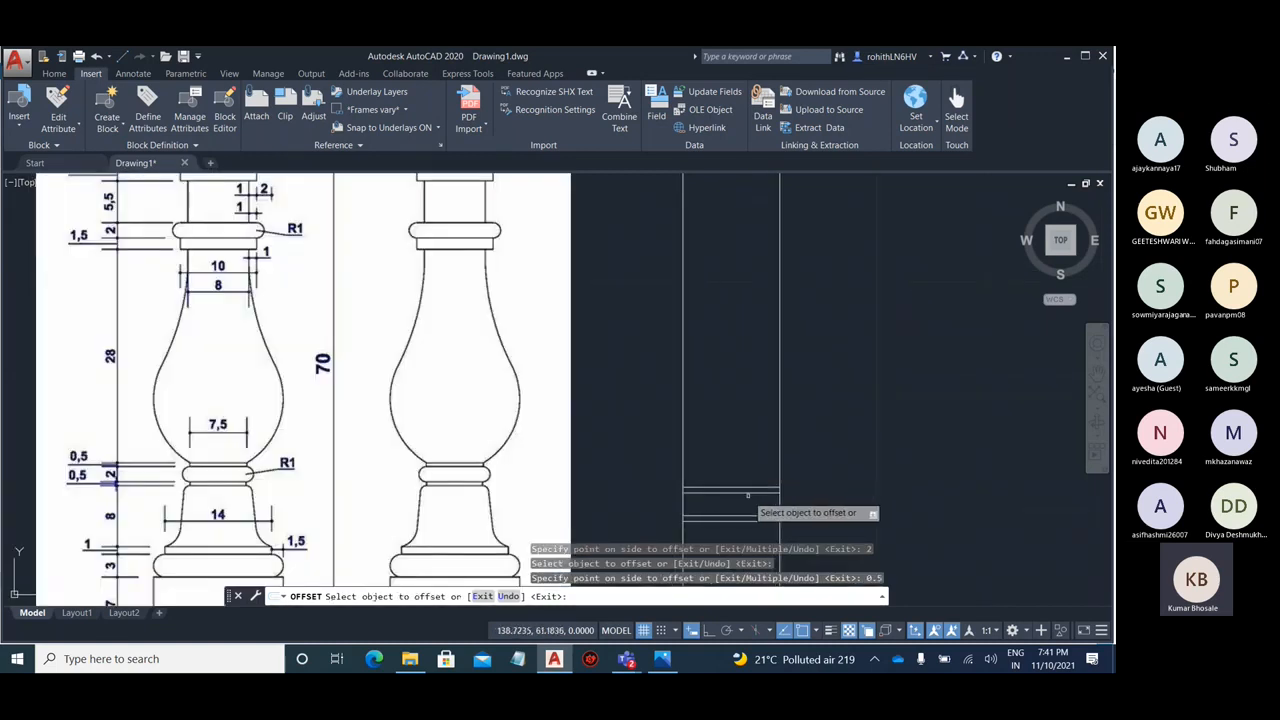
left_click(752, 488)
type("28")
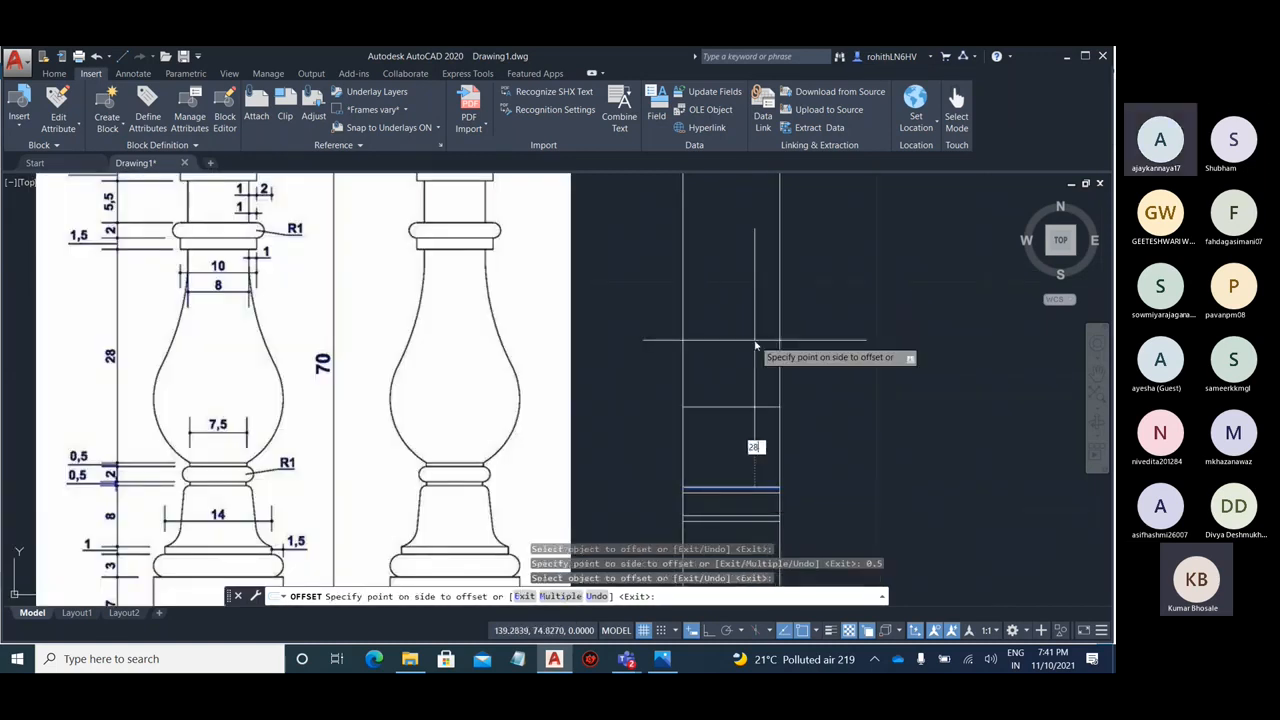
key("Return")
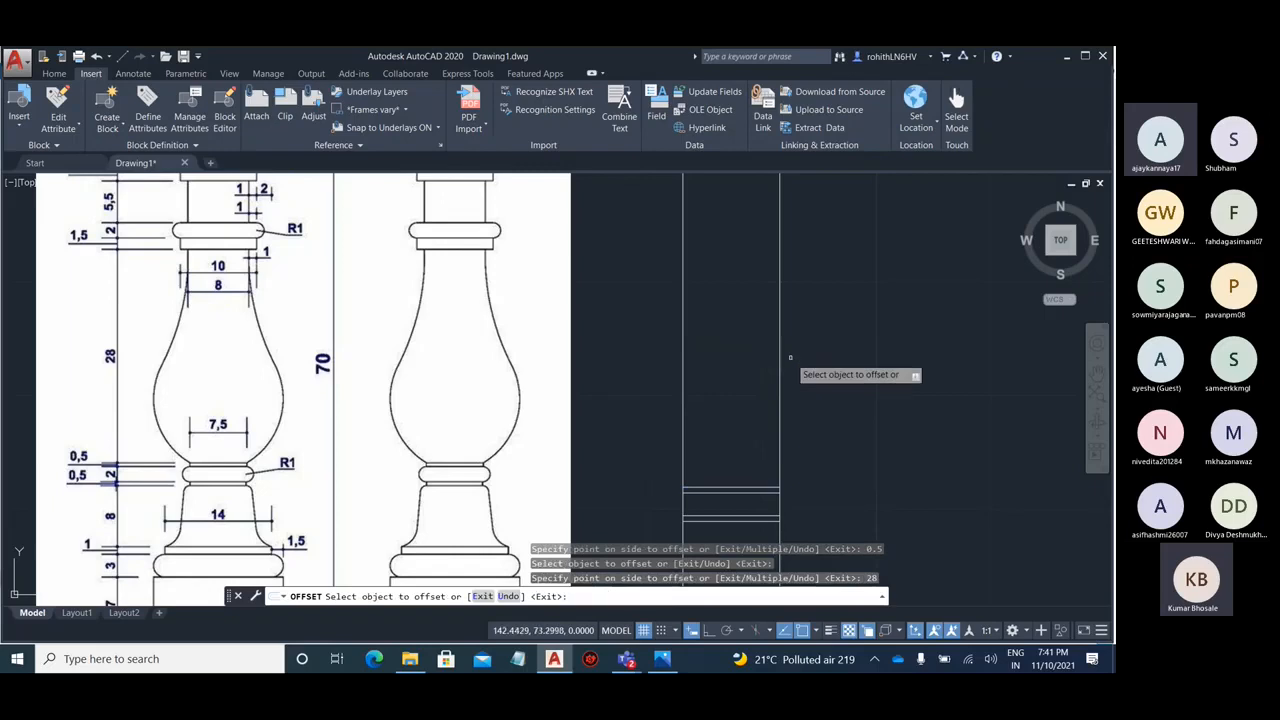
- Offset the line at the top of the 28-unit section upward by 1.5, and the new line upward by 2
scroll(760, 400, "down", 4)
scroll(736, 381, "up", 2)
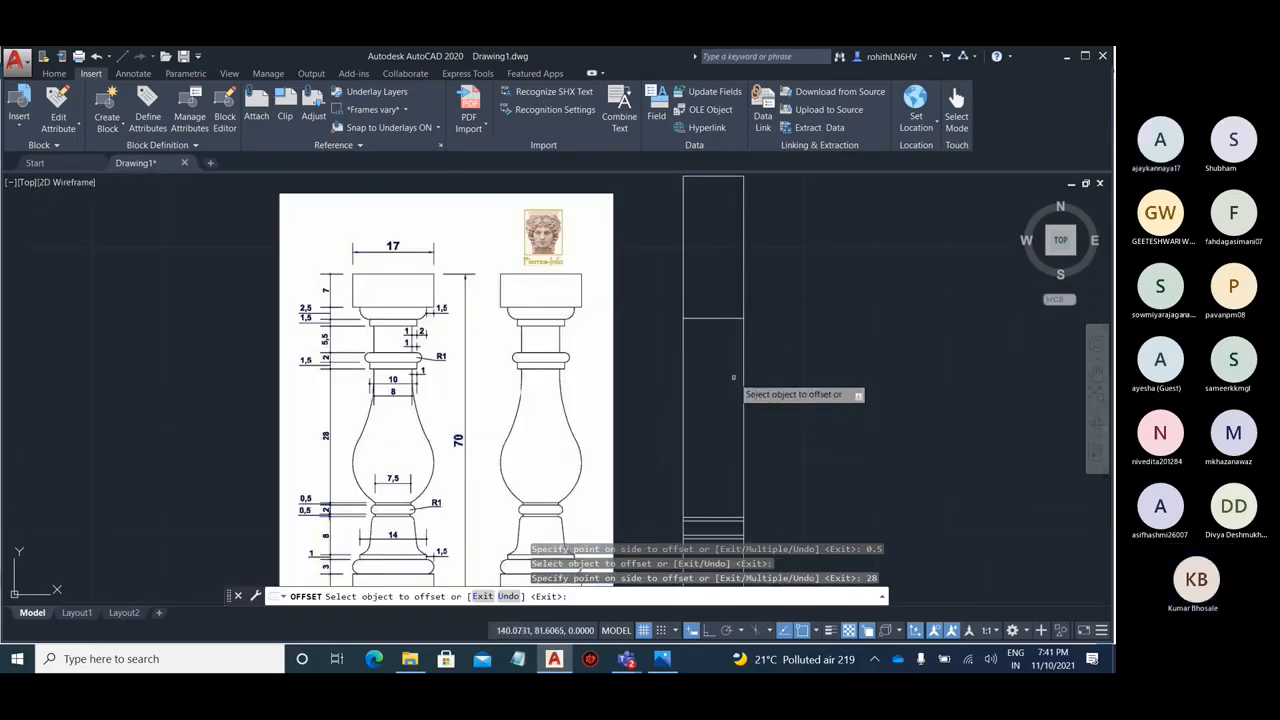
scroll(710, 354, "up", 3)
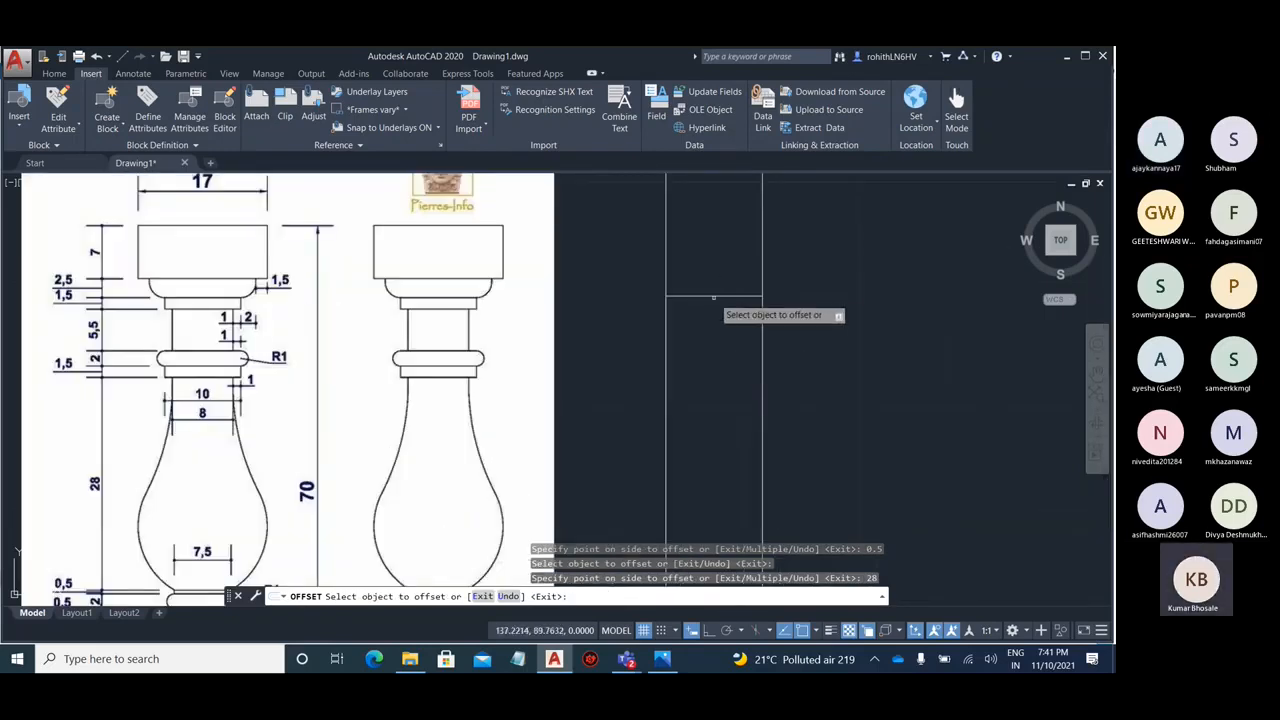
left_click(713, 296)
type("1.5")
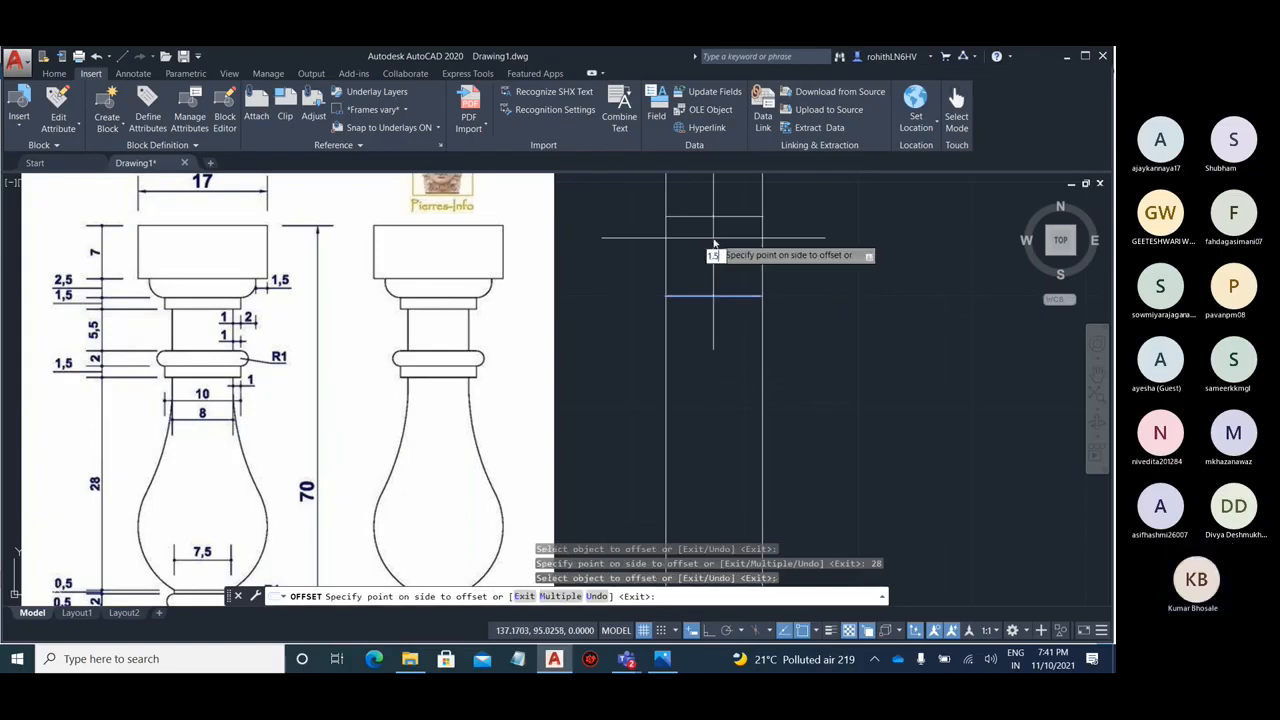
key("Return")
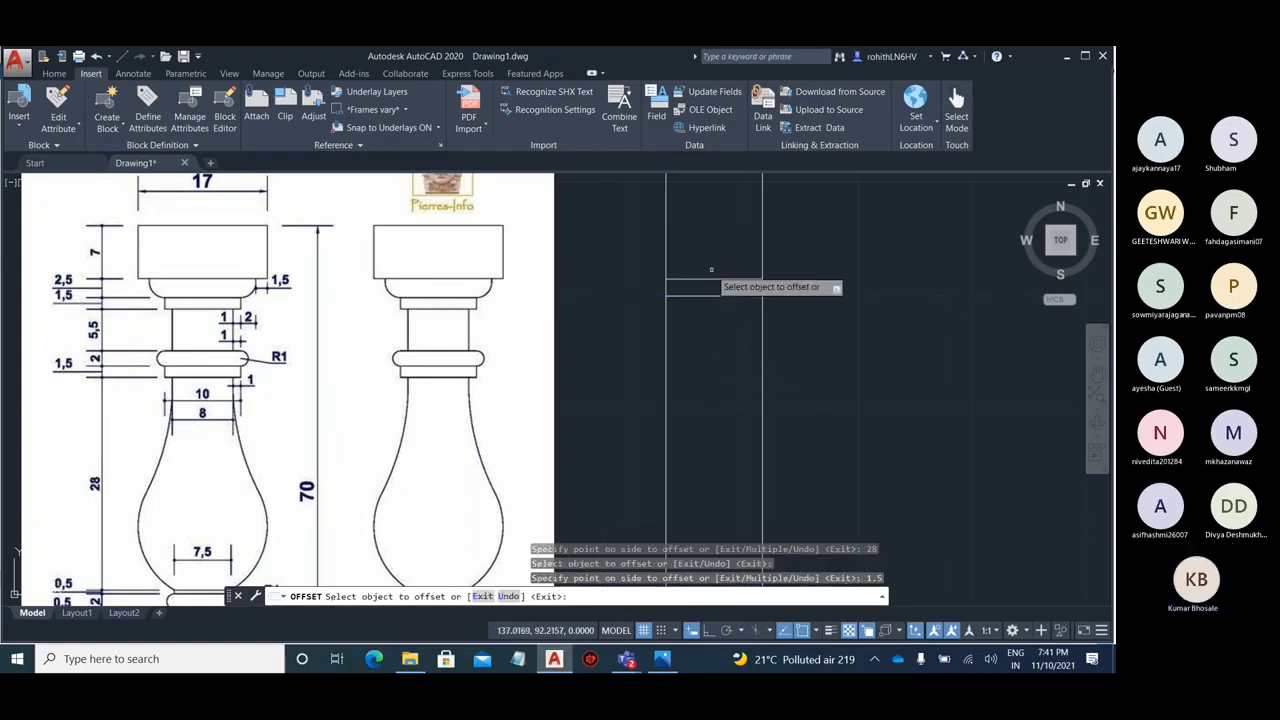
left_click(719, 279)
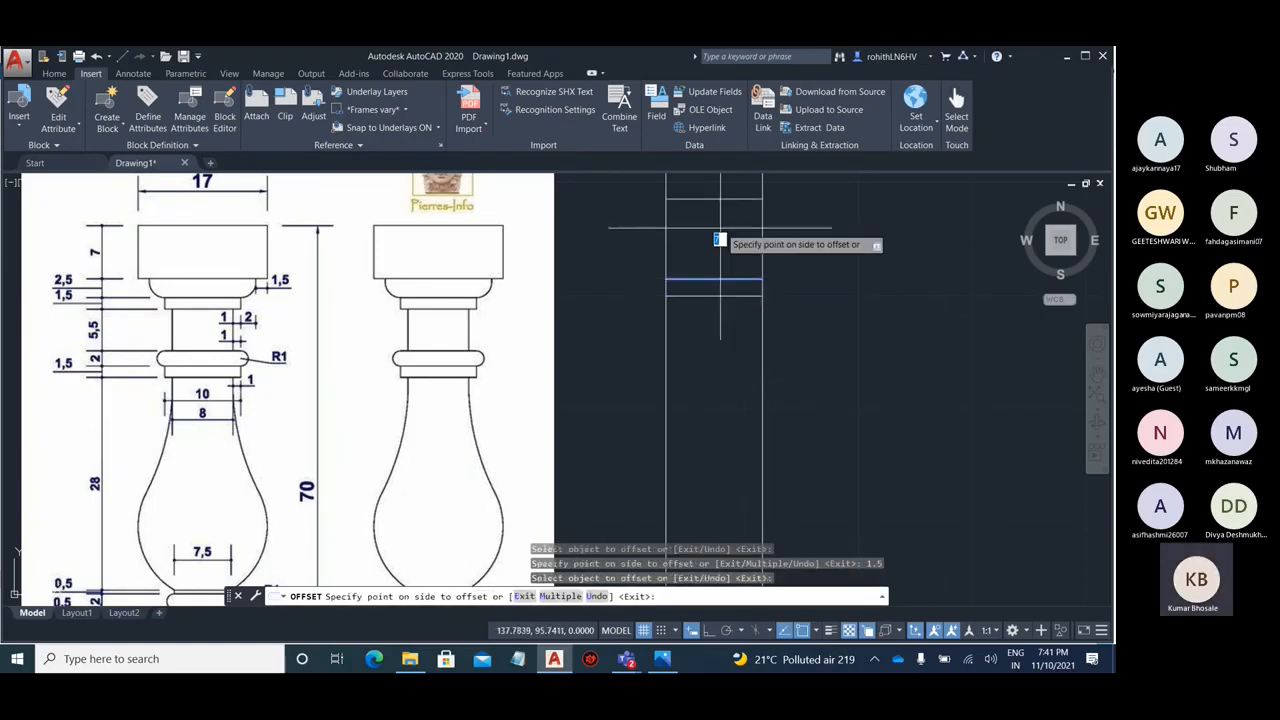
type("2")
key("Return")
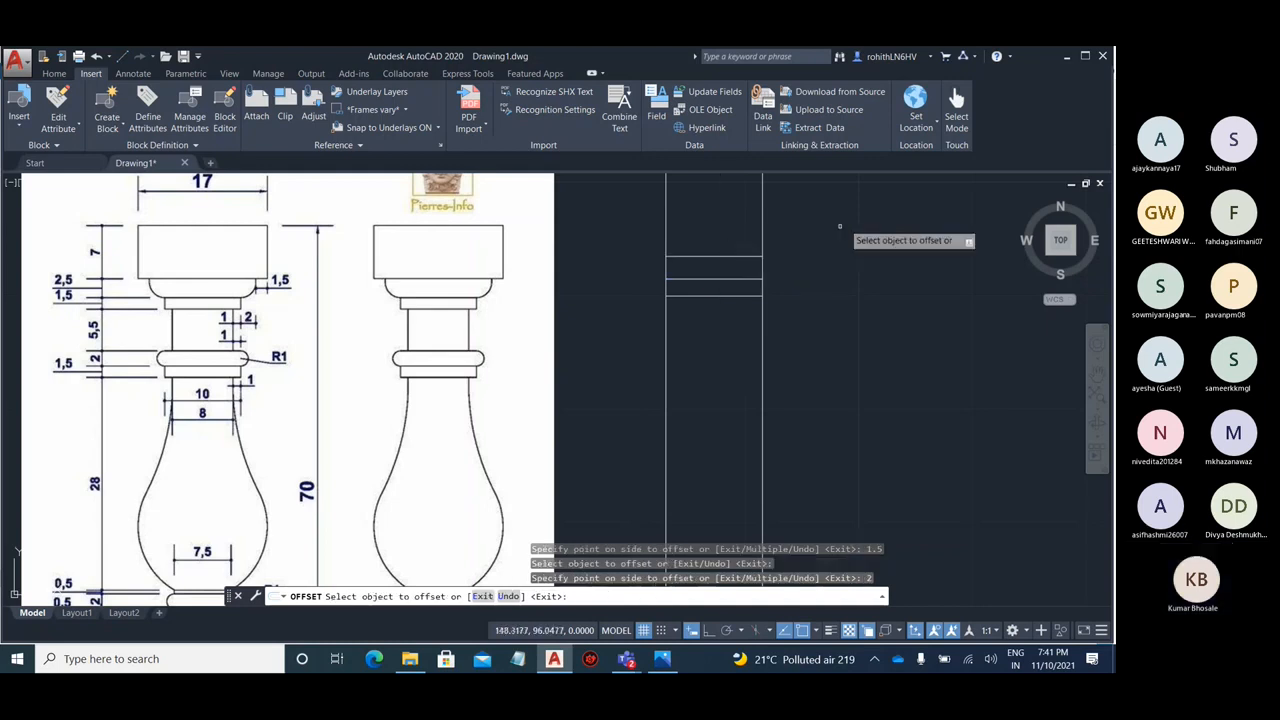
- Offset the upper line of the 2-unit collar upward by 5.5
middle_click_drag(845, 222, 851, 329)
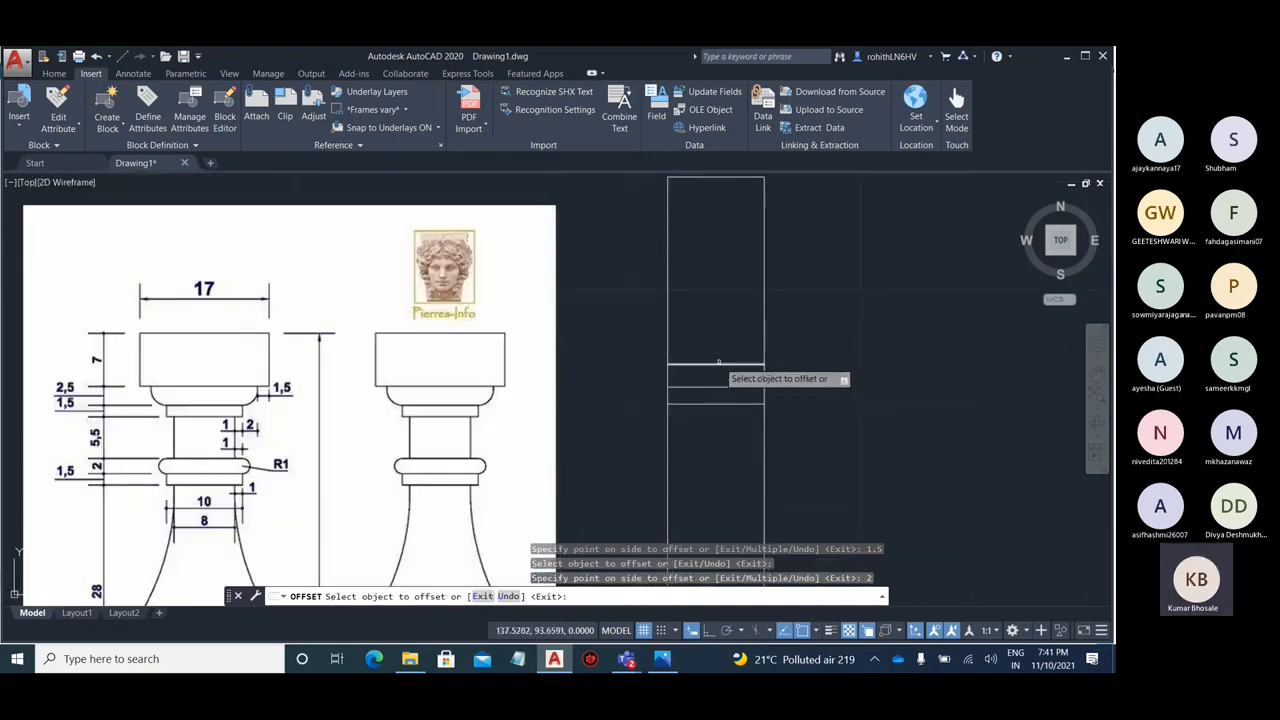
left_click(718, 364)
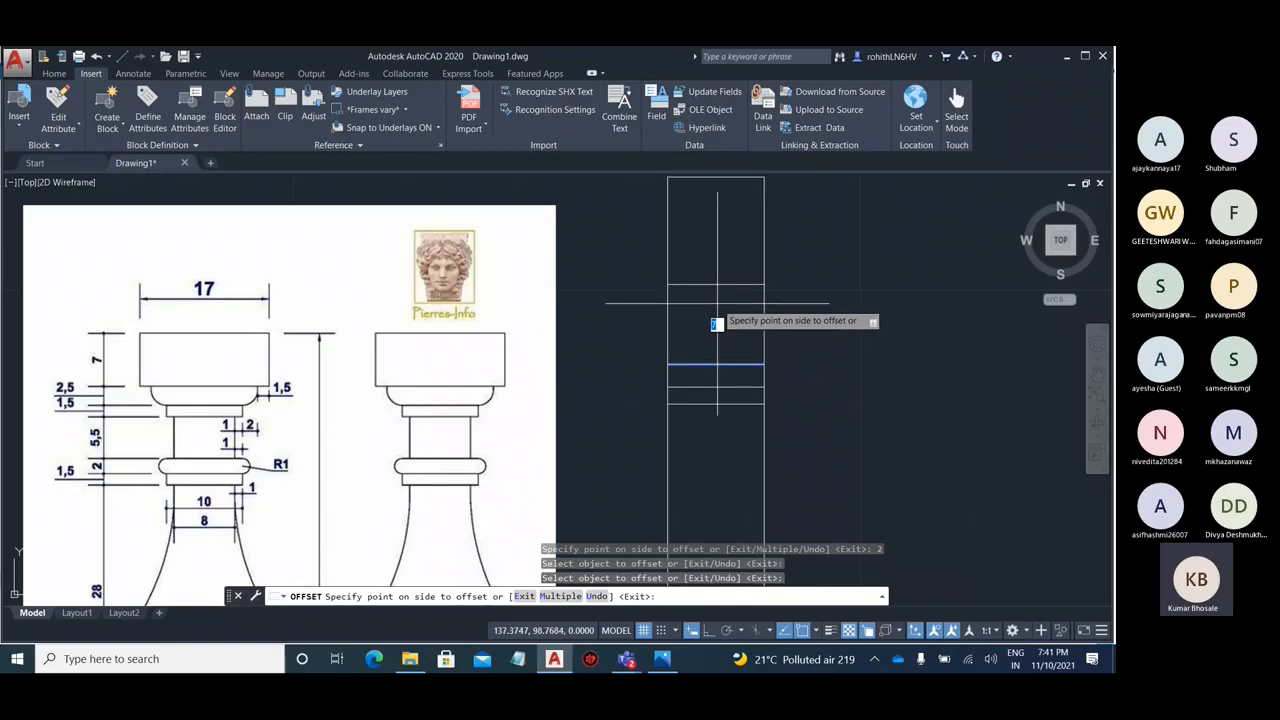
left_click(716, 302)
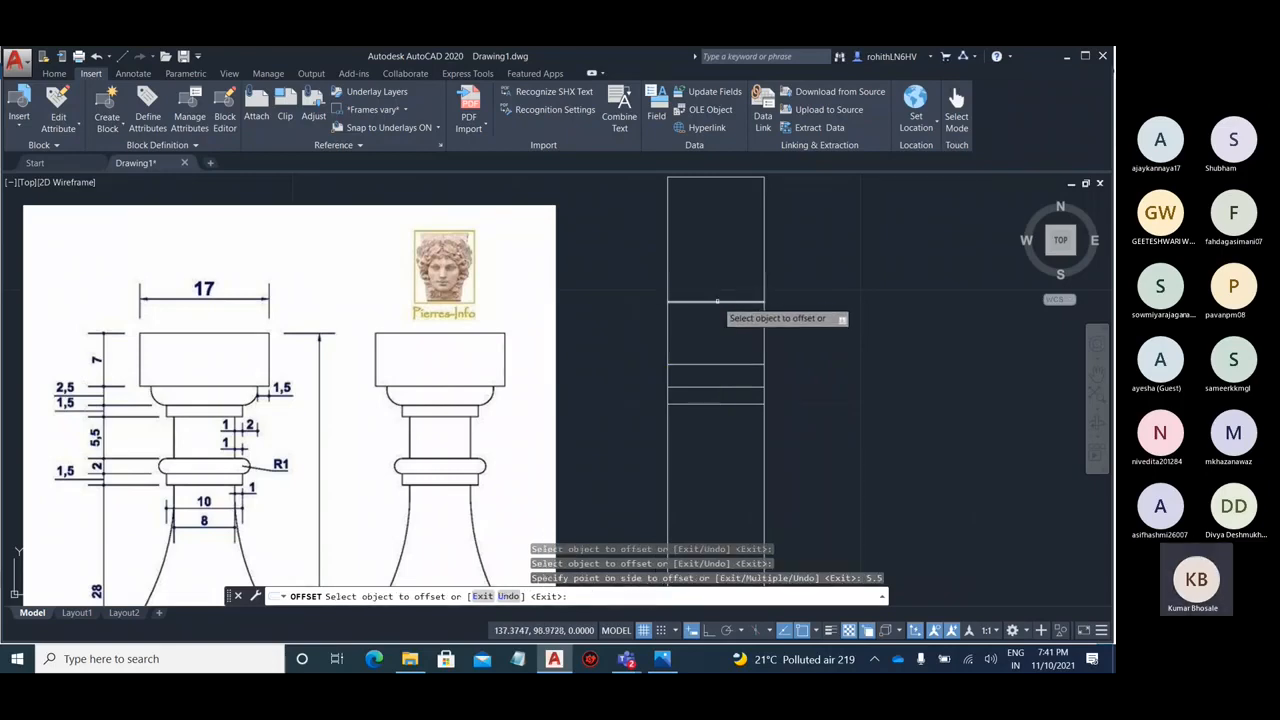
- Offset the line at the top of the 5.5-unit section upward by 1.5, and the new line upward by 2.5, and end the offsetting
left_click(716, 301)
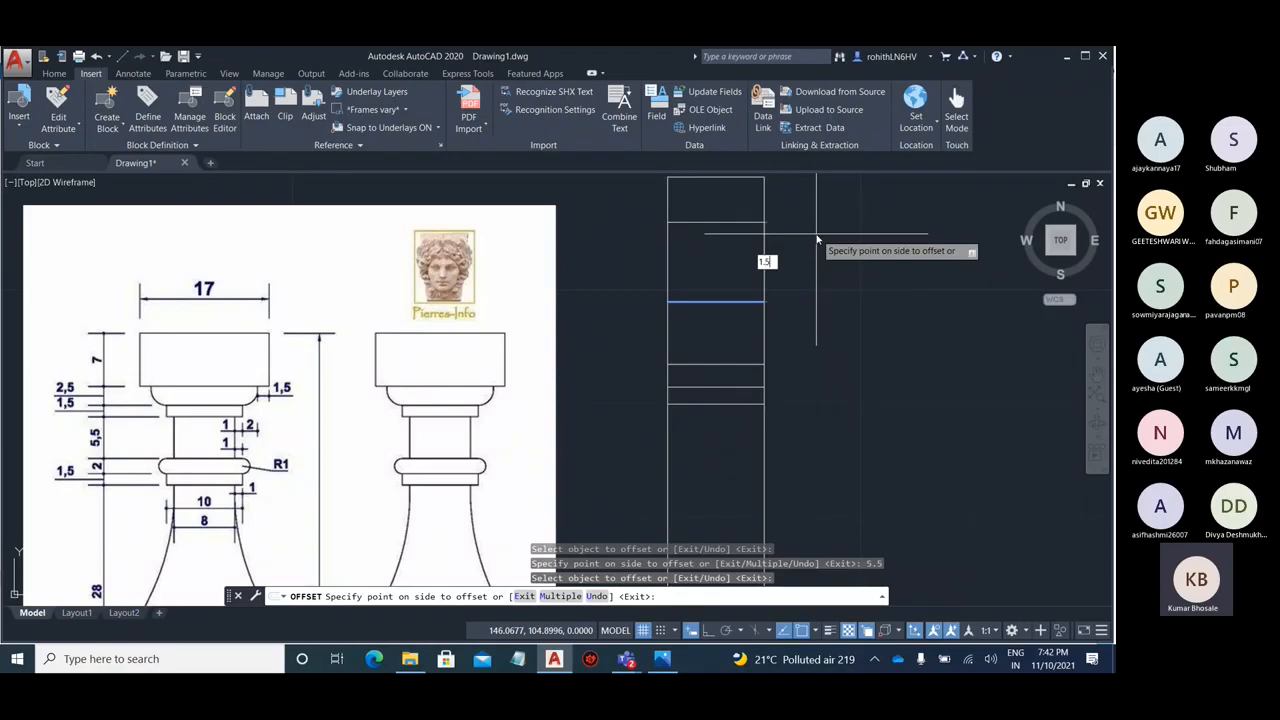
left_click(764, 262)
left_click(716, 286)
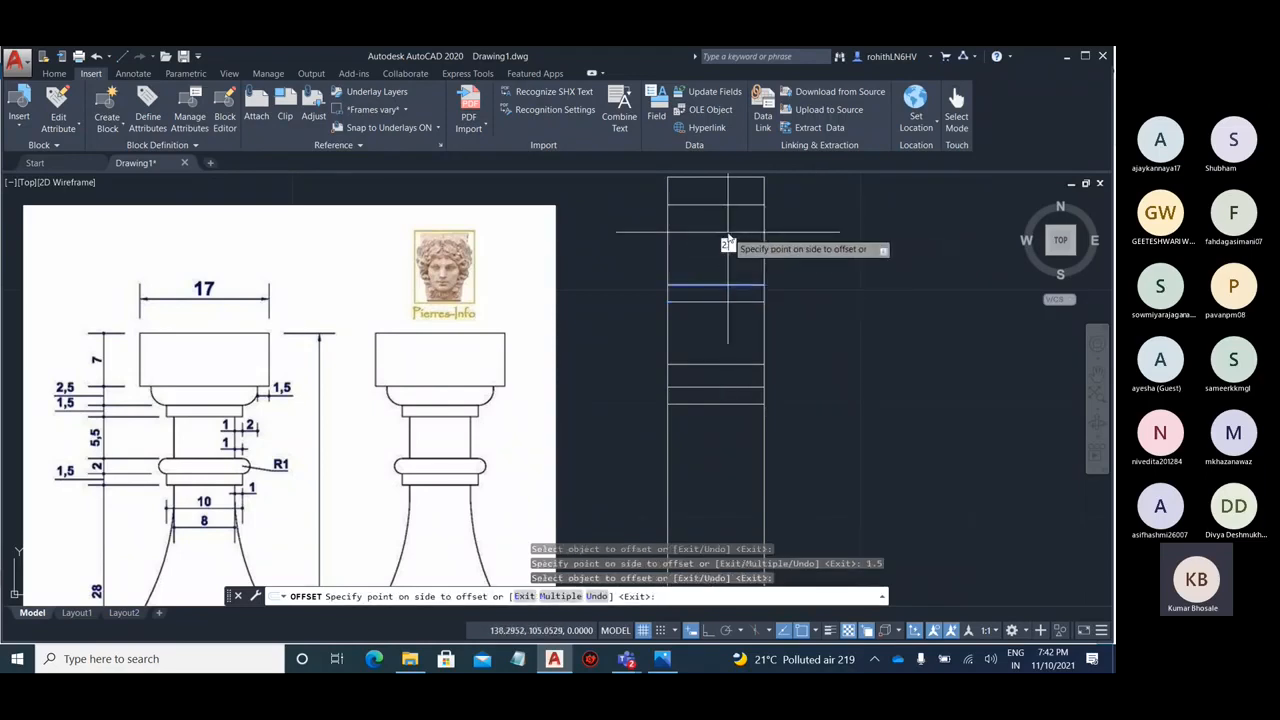
left_click(727, 245)
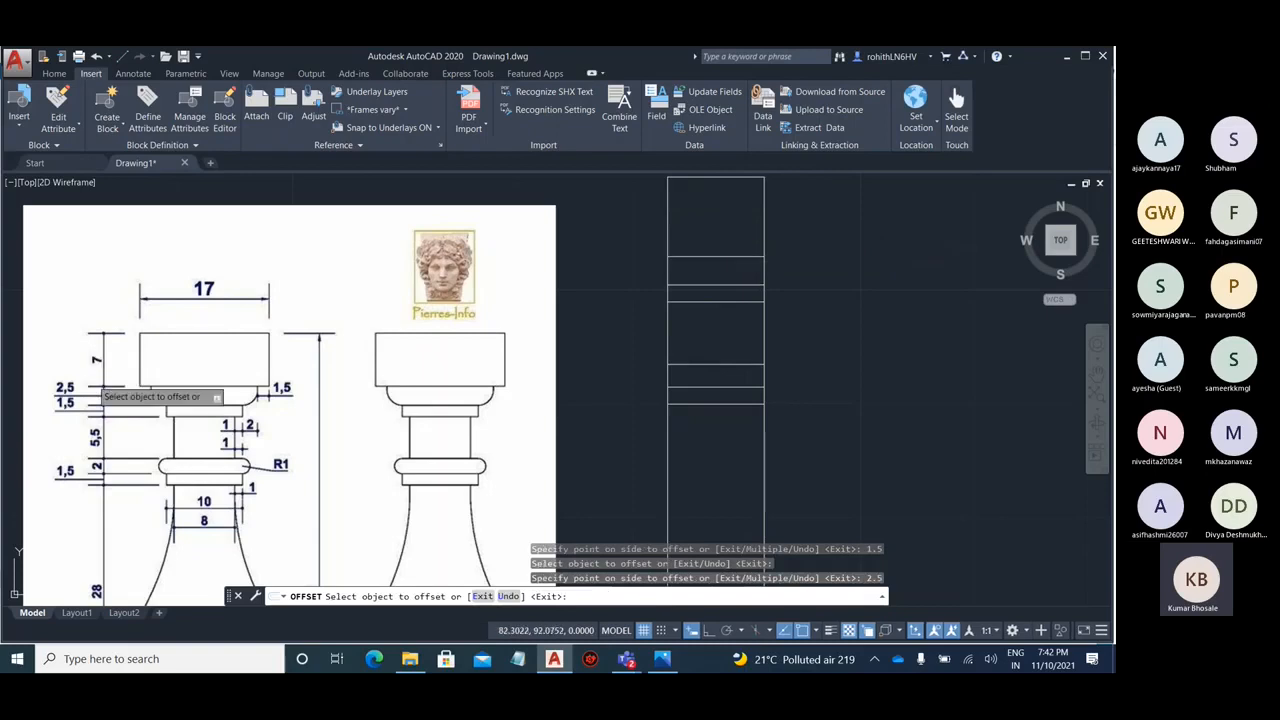
middle_click_drag(812, 211, 753, 310)
key("Escape")
key("Escape")
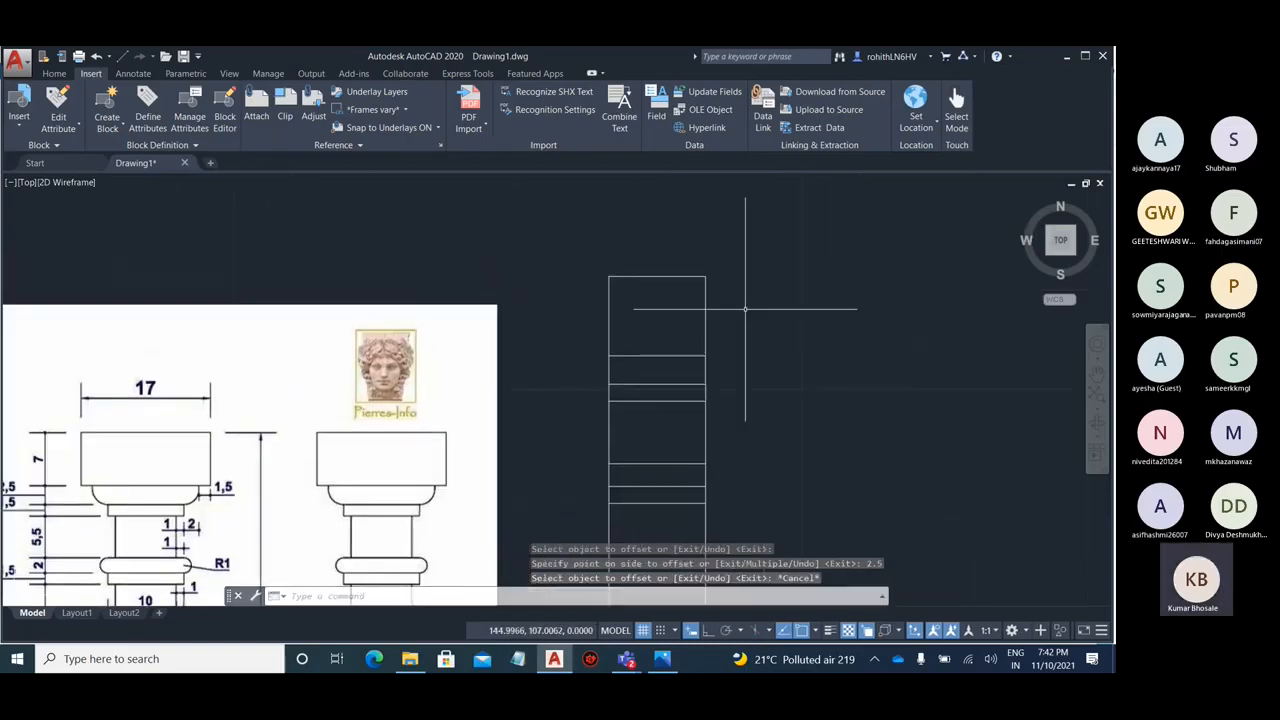
- Check the height of the topmost section, from the last offset line to the outline's upper edge, with the Distance tool
type("DI")
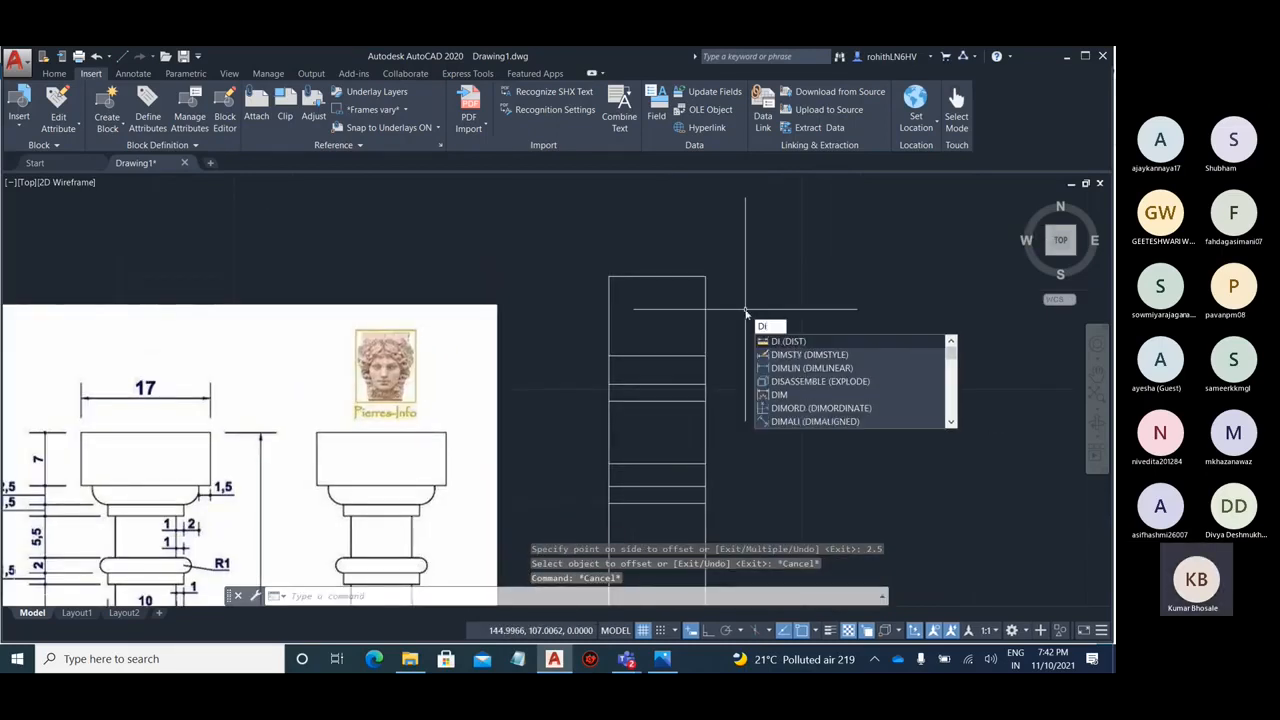
key("Return")
left_click(609, 355)
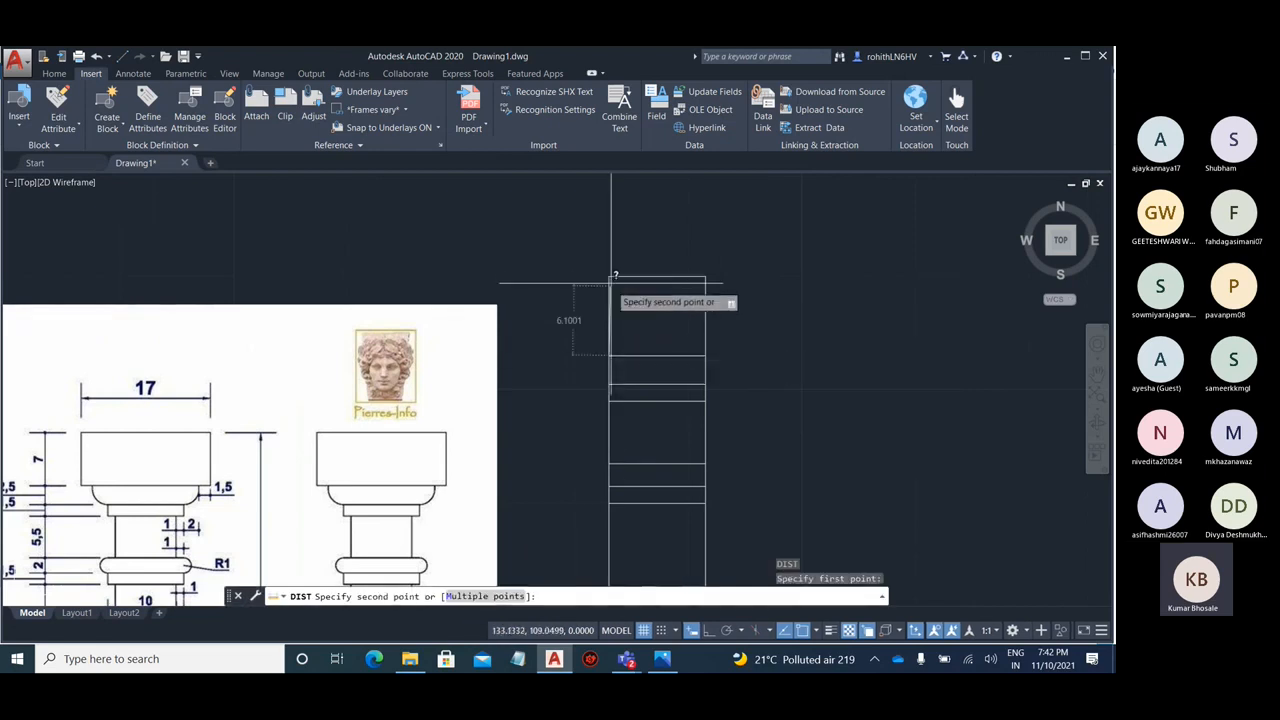
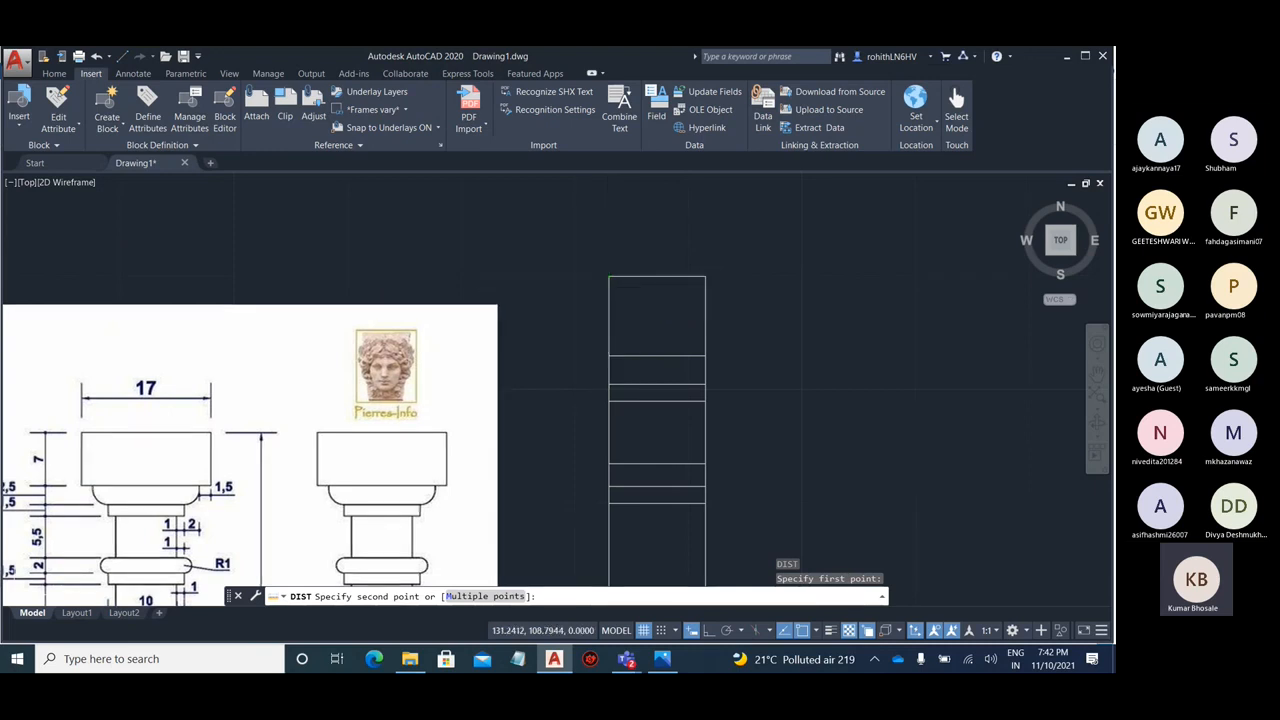
key("Escape")
scroll(765, 307, "down", 2)
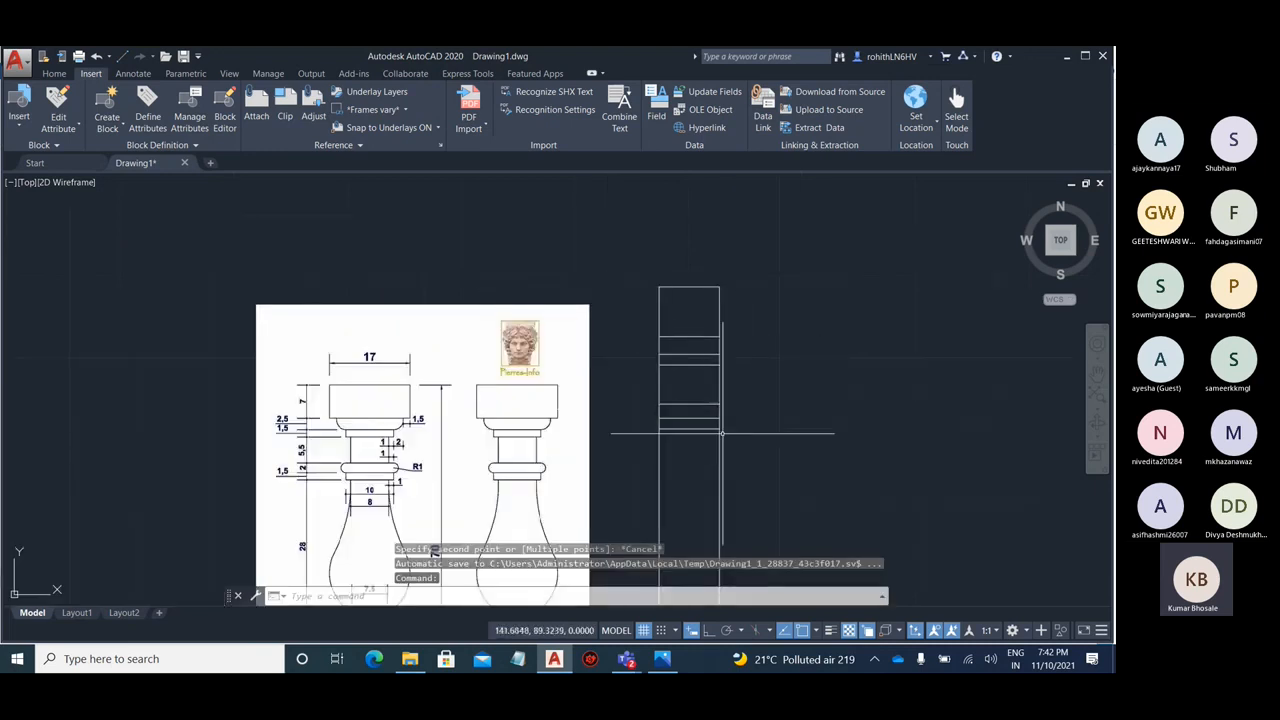
scroll(745, 320, "up", 2)
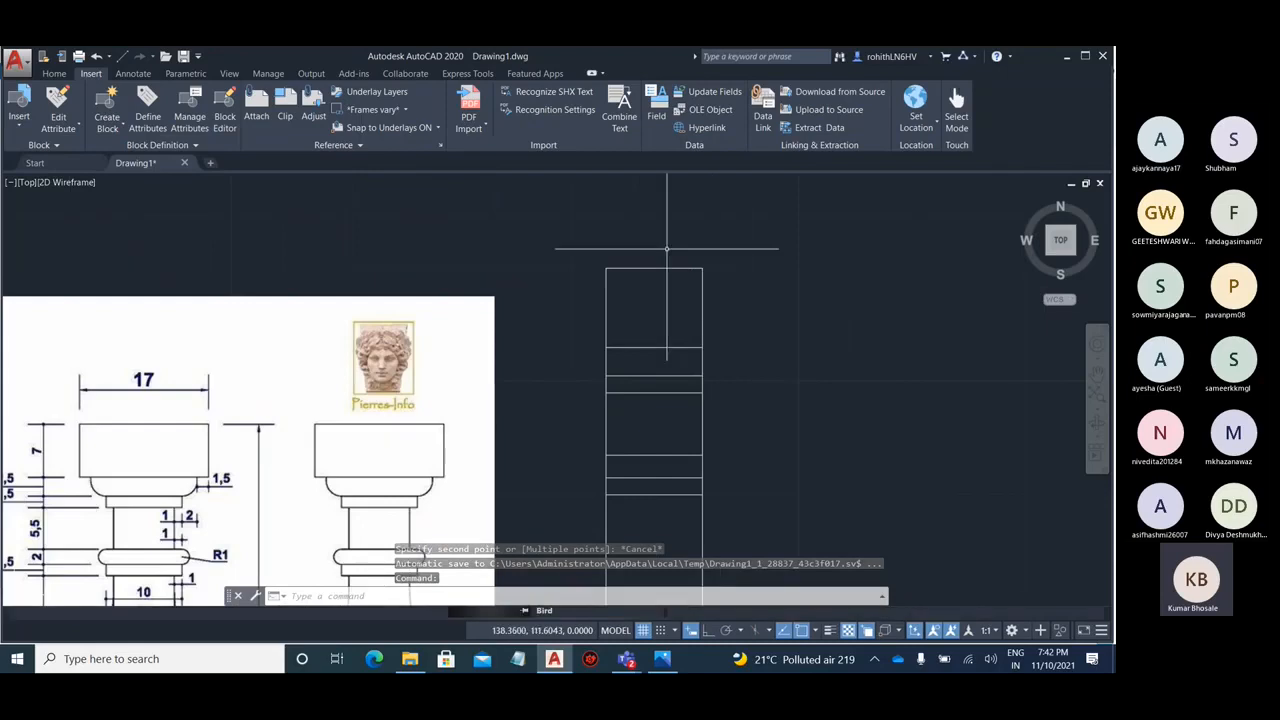
scroll(966, 281, "down", 2)
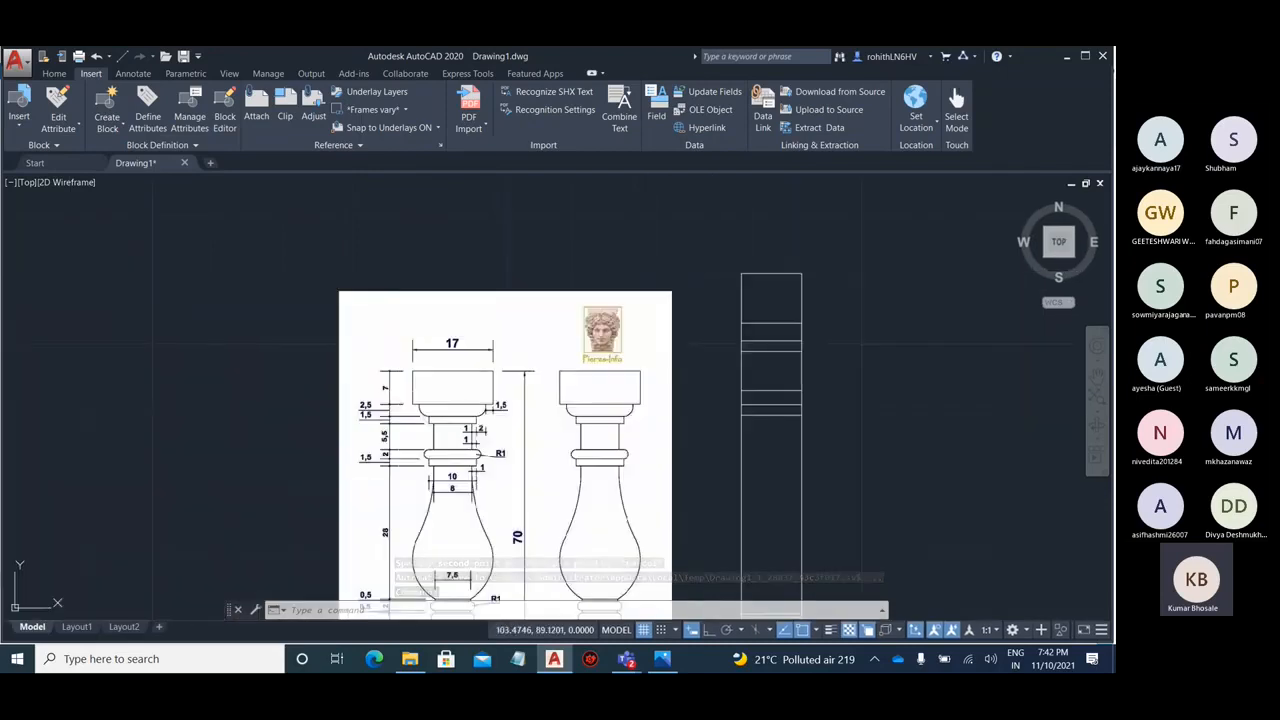
- Switch to the reference image in Photos and examine the baluster's width dimensions and radii from the cap down to the base
key("alt+Tab")
scroll(490, 212, "up", 3)
scroll(530, 210, "up", 2)
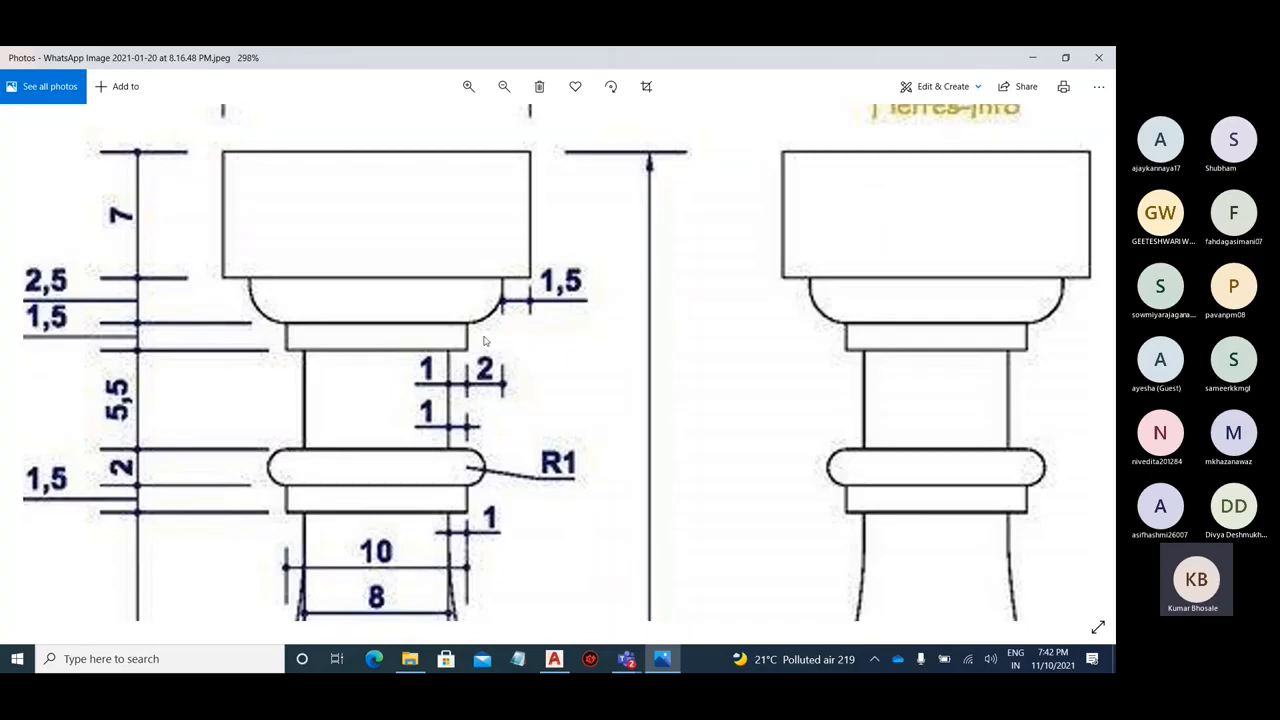
scroll(447, 396, "up", 1)
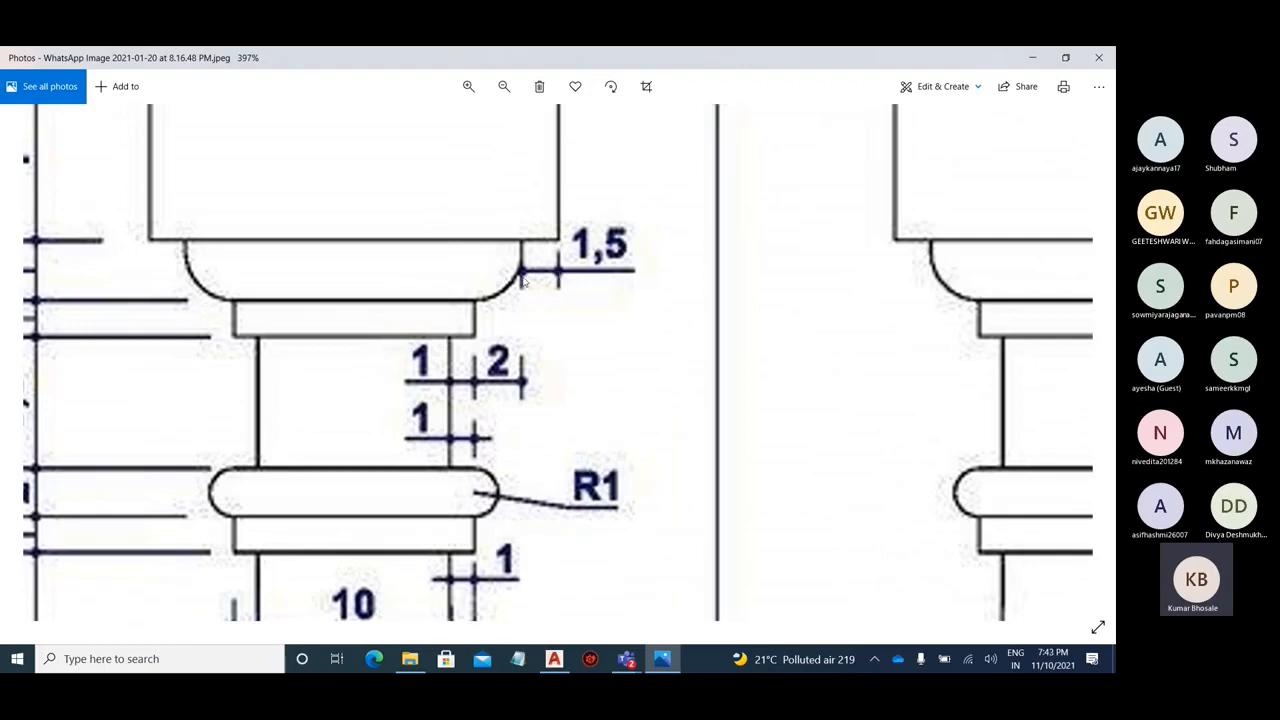
scroll(503, 310, "down", 2)
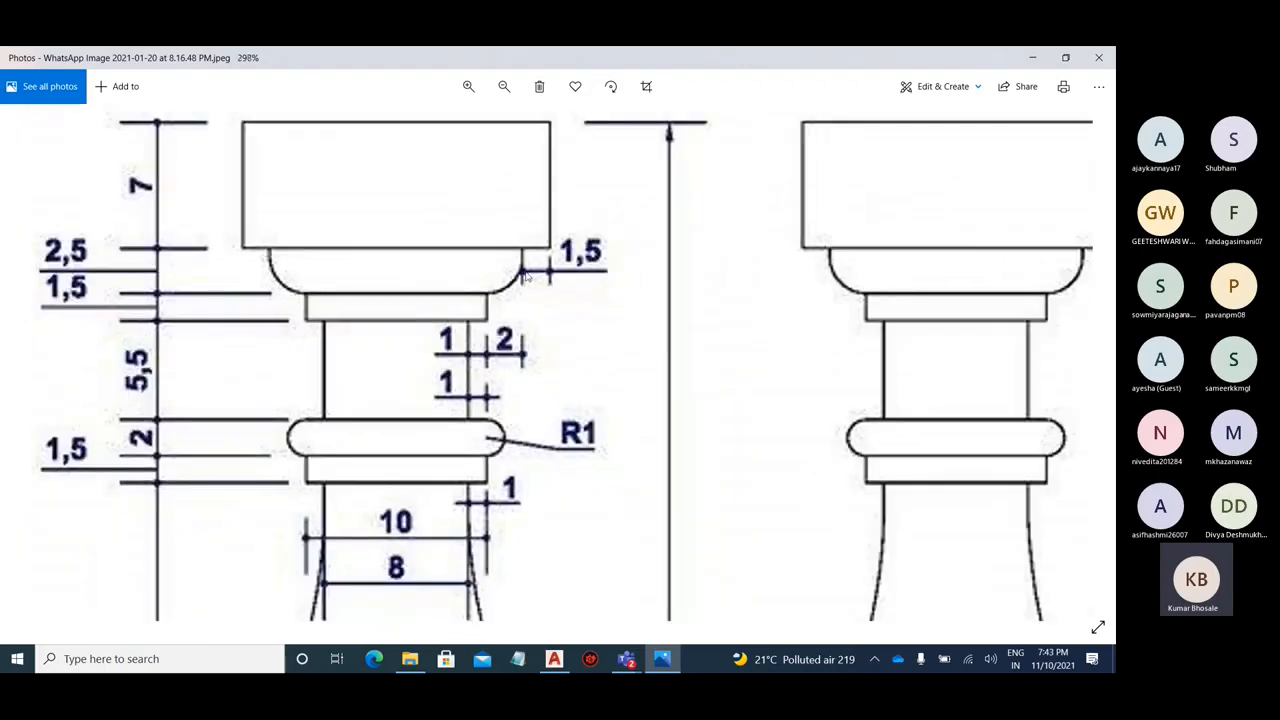
scroll(450, 498, "up", 2)
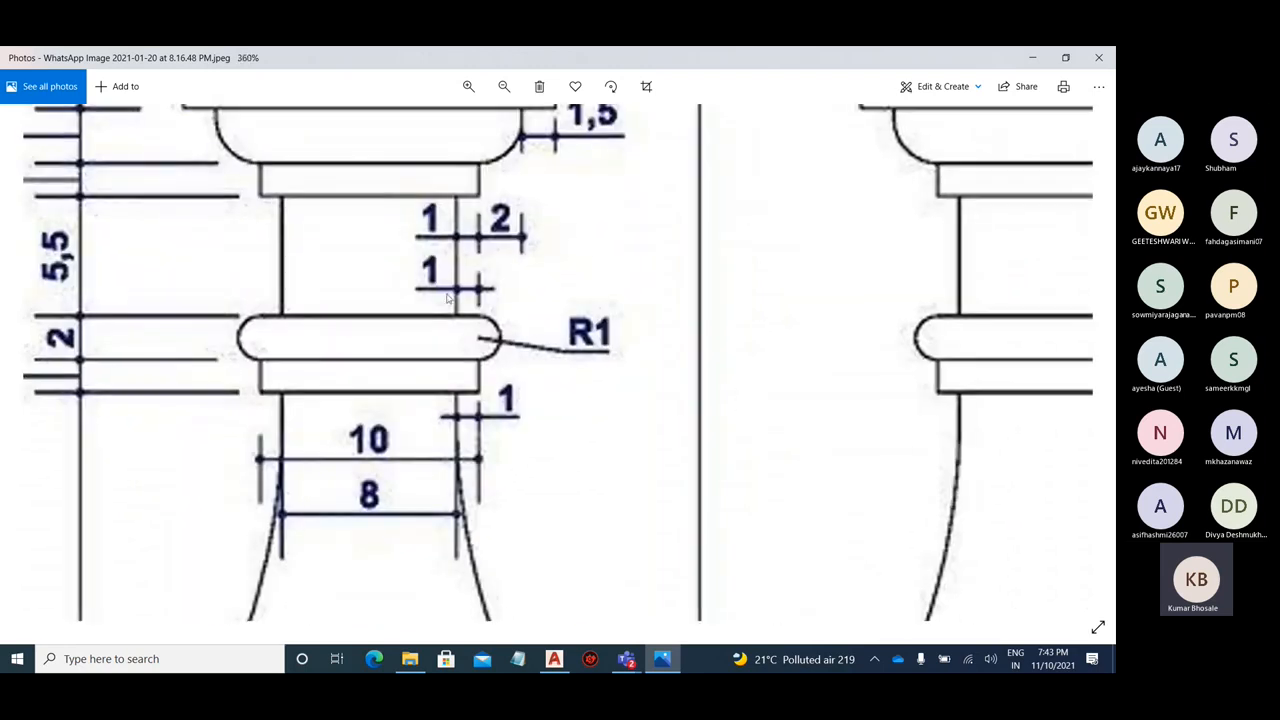
scroll(492, 235, "down", 3)
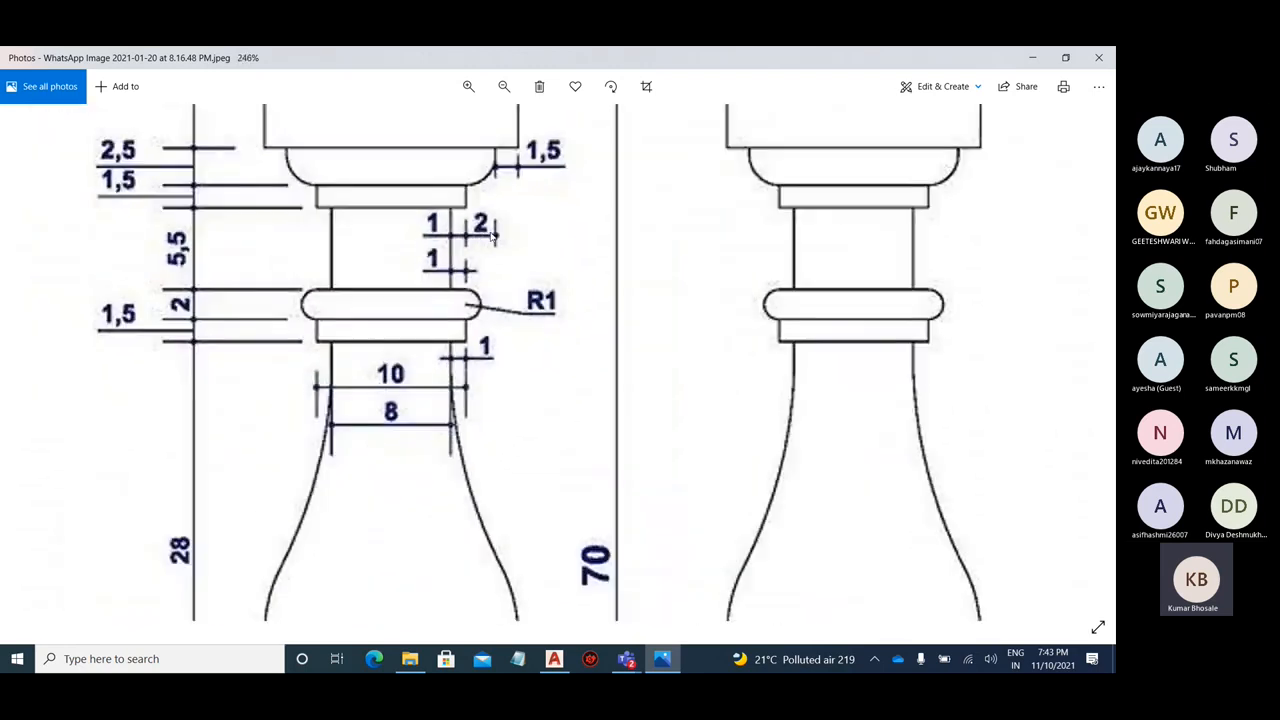
scroll(466, 546, "up", 3)
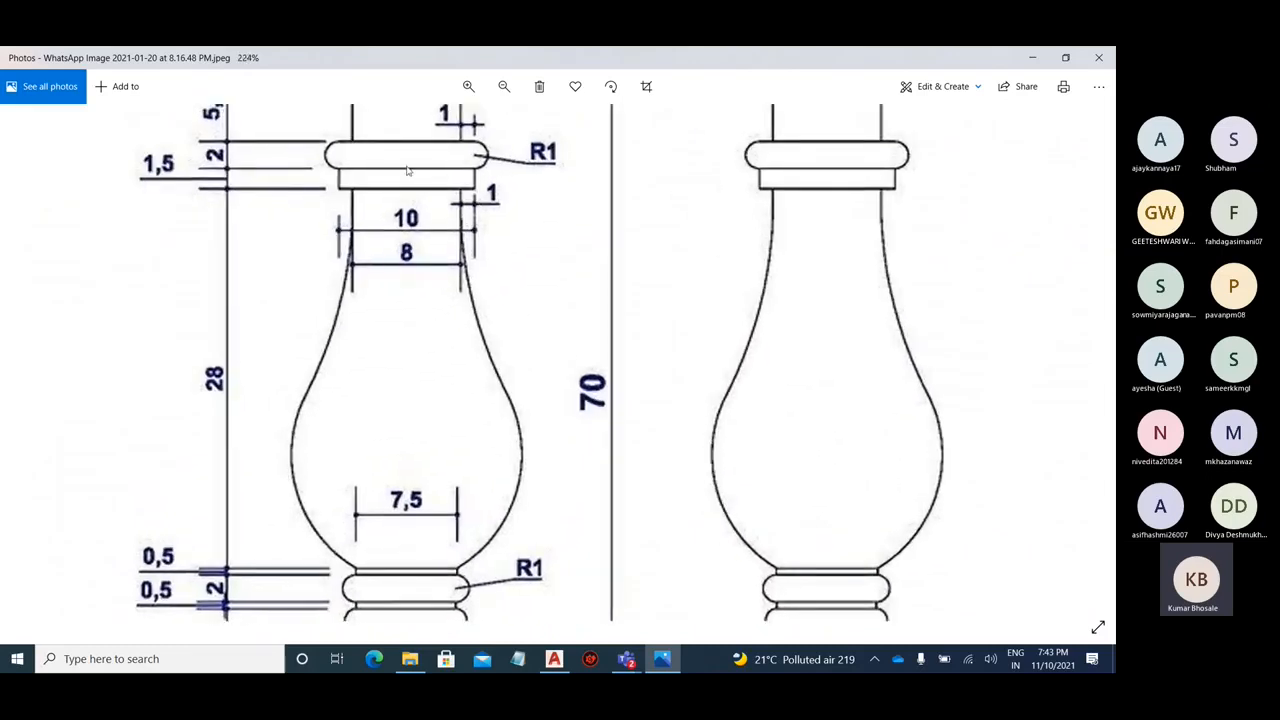
scroll(420, 230, "up", 2)
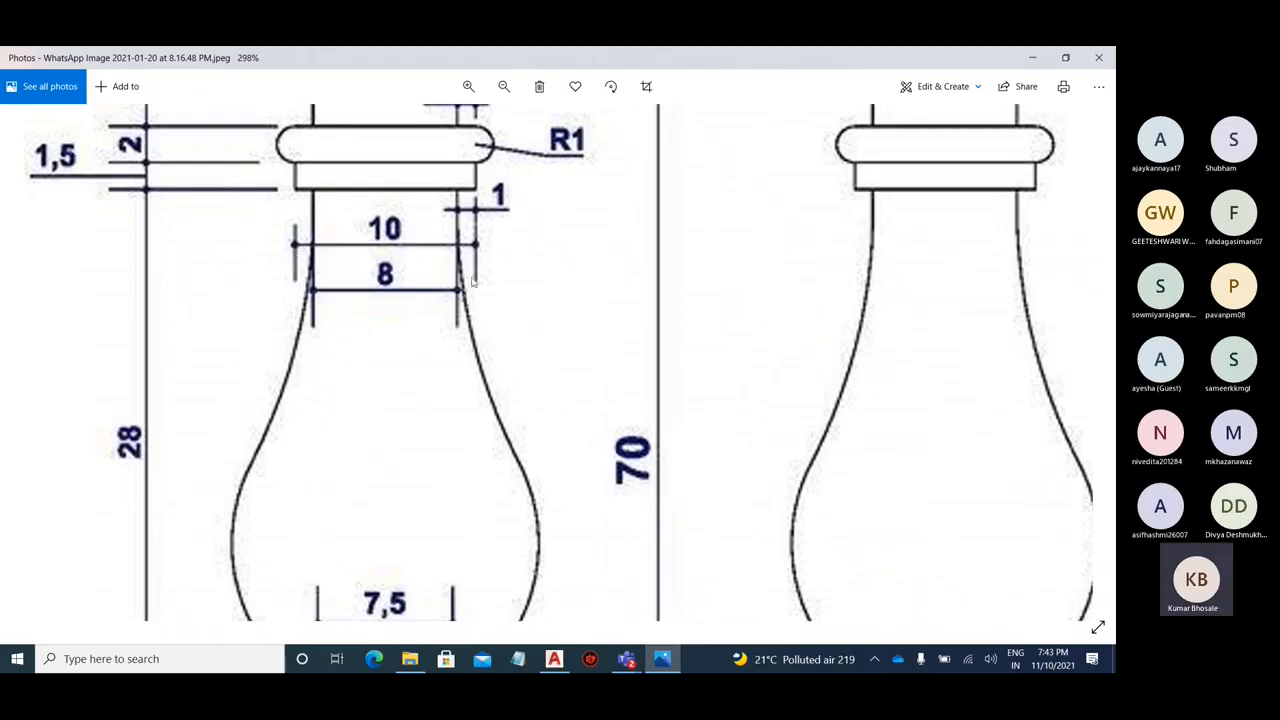
scroll(474, 282, "down", 2)
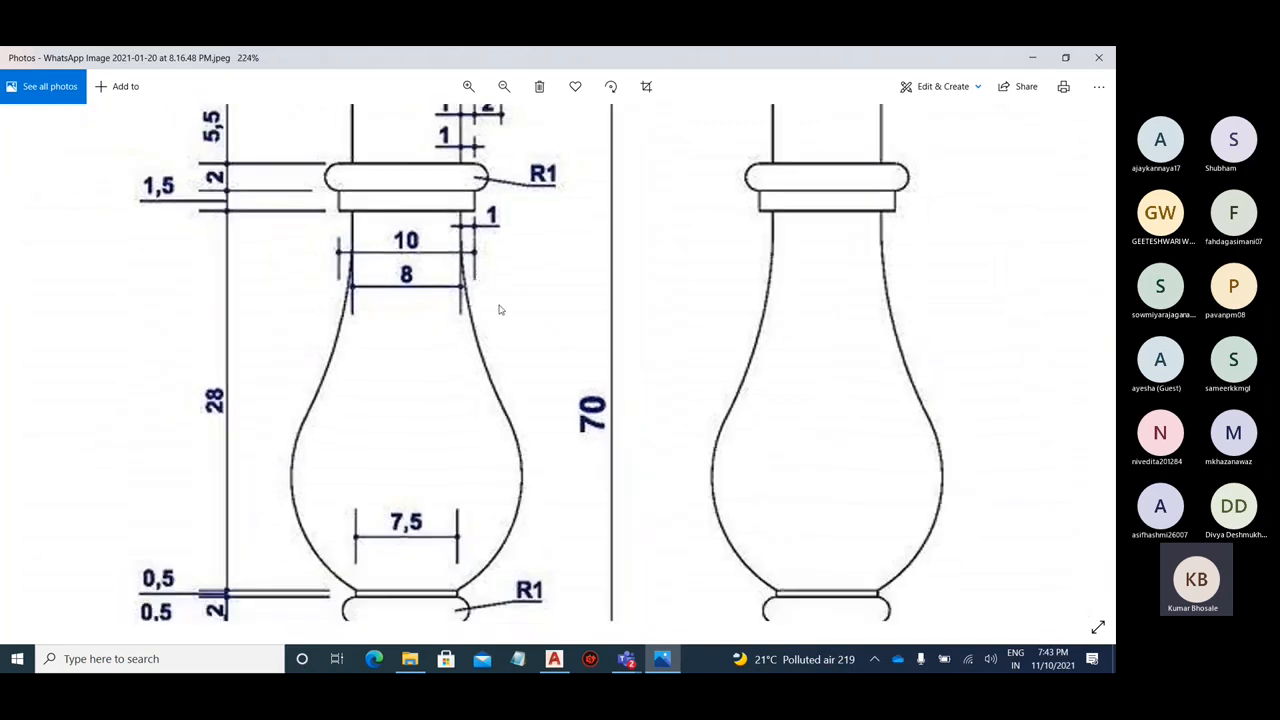
scroll(500, 310, "down", 1)
scroll(435, 575, "up", 2)
left_click_drag(523, 542, 535, 420)
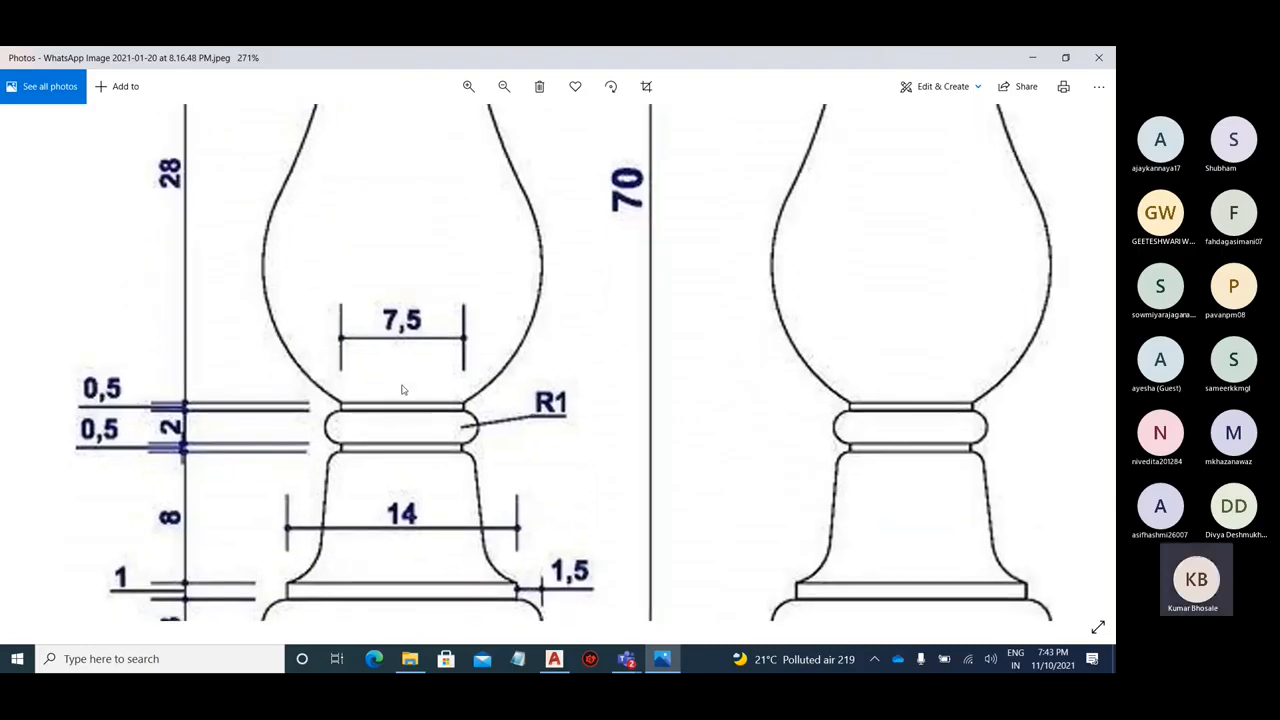
scroll(429, 476, "down", 3)
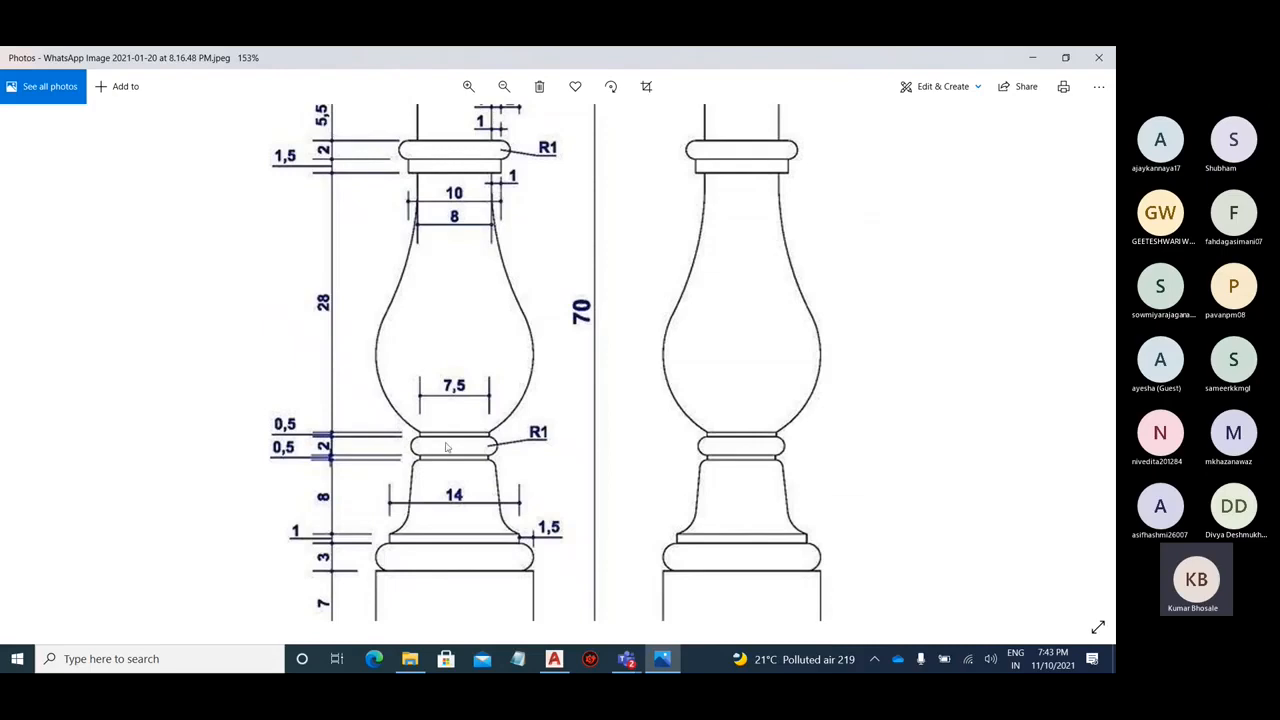
- Compare the collar, neck and cap widths with the 7.5 and 14 base widths and 1.5 setbacks in the reference image
scroll(448, 440, "up", 2)
scroll(448, 420, "up", 1)
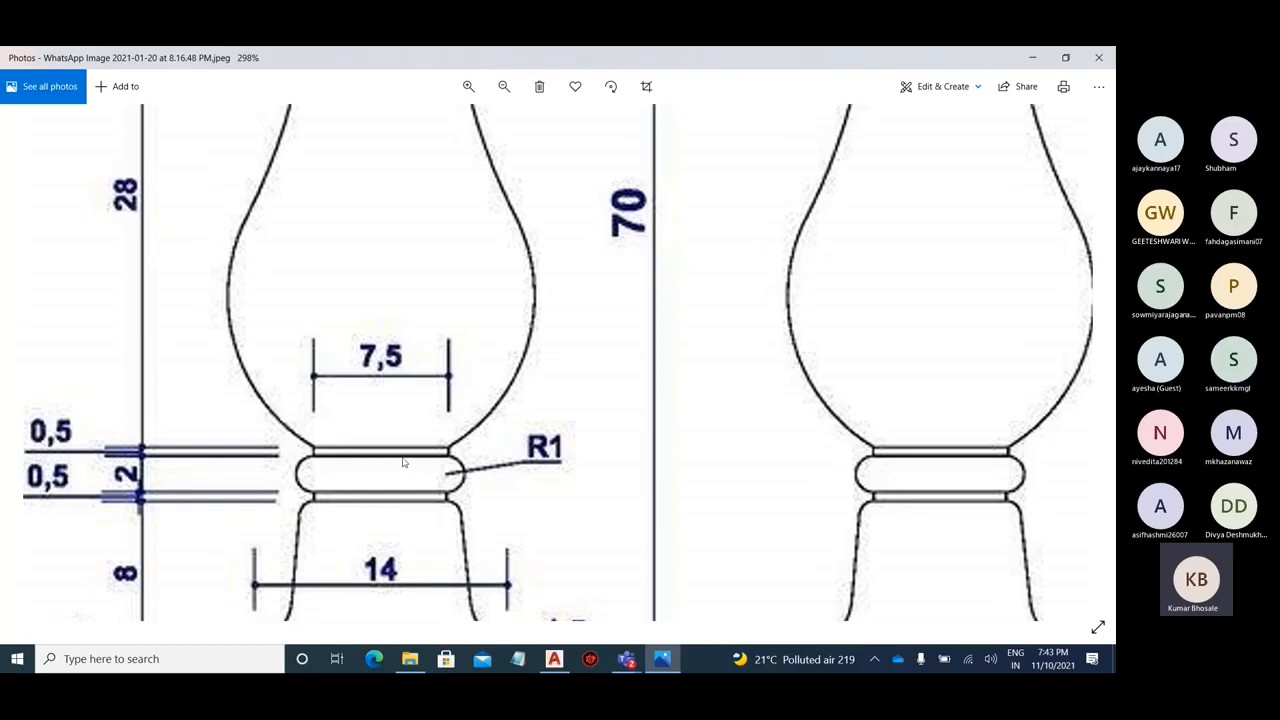
scroll(418, 472, "down", 5)
scroll(499, 162, "up", 3)
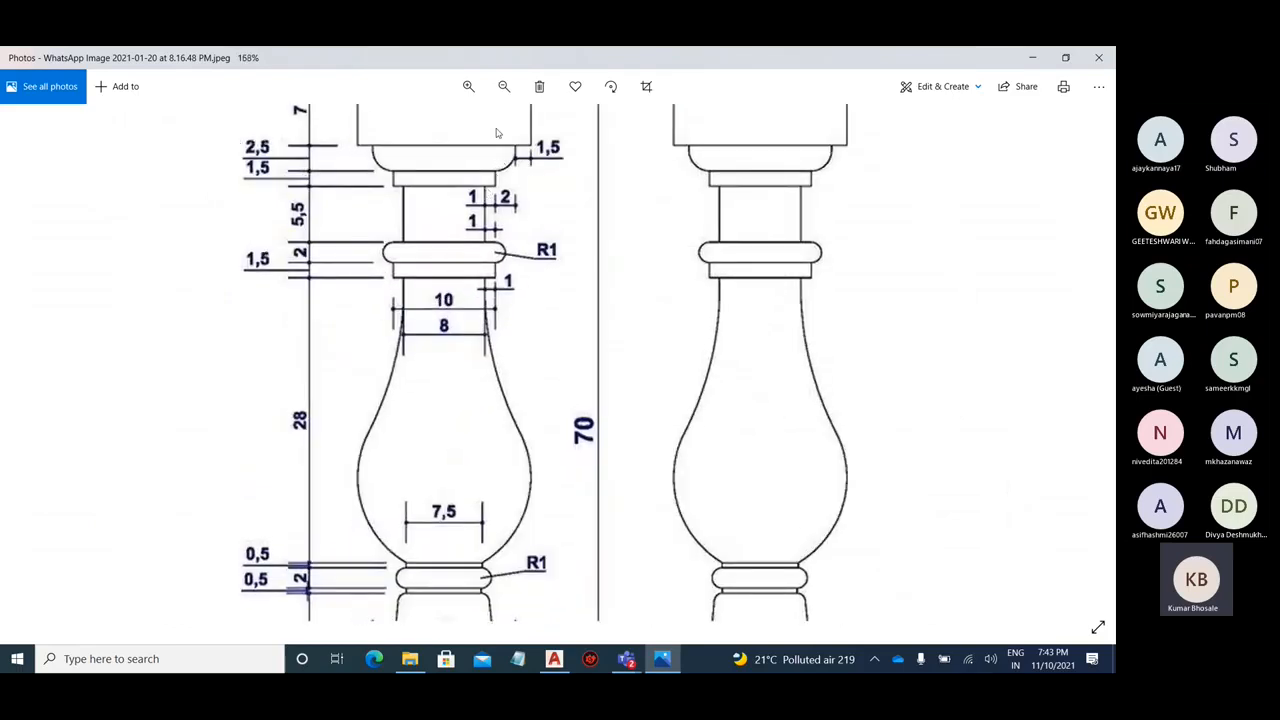
scroll(496, 133, "up", 3)
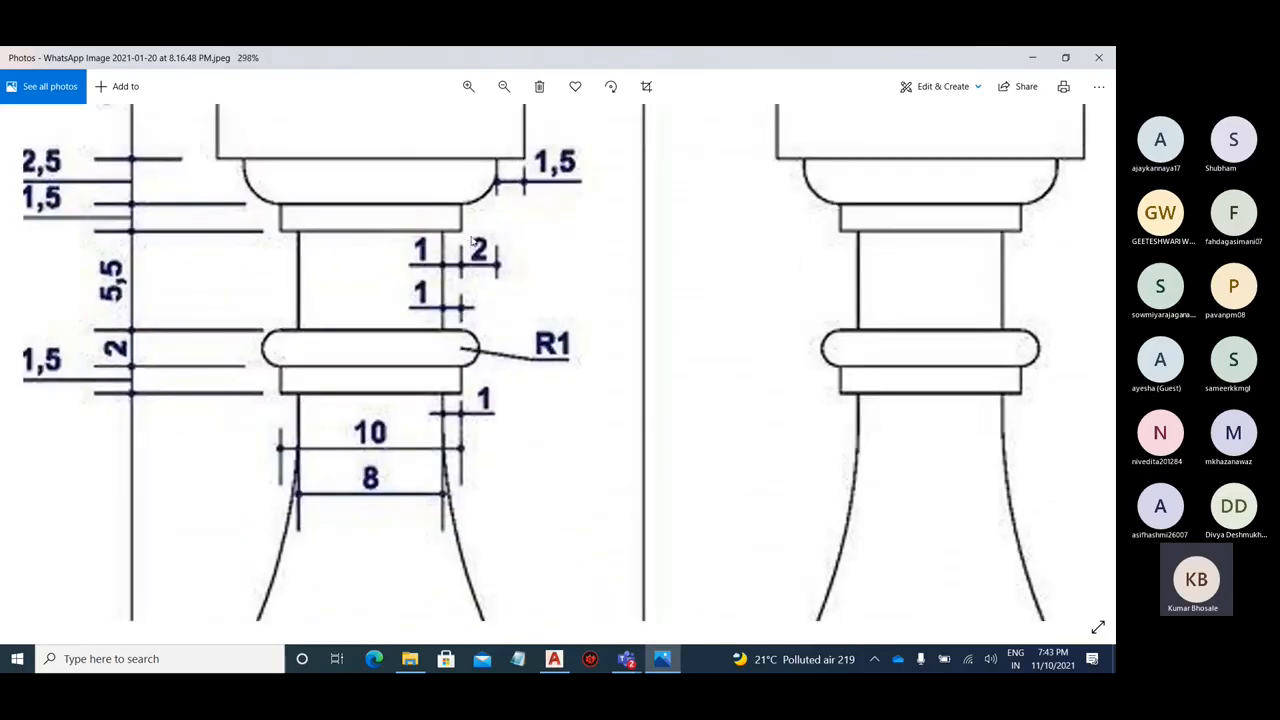
scroll(508, 205, "down", 4)
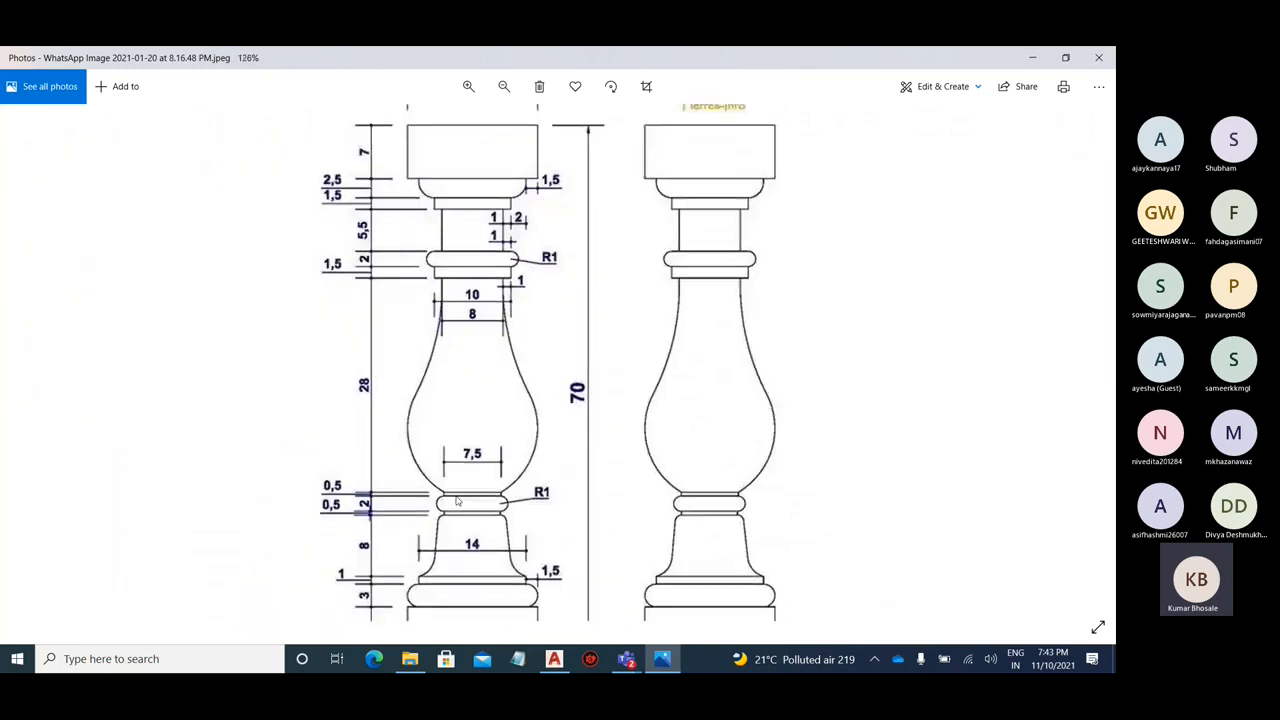
scroll(434, 502, "up", 3)
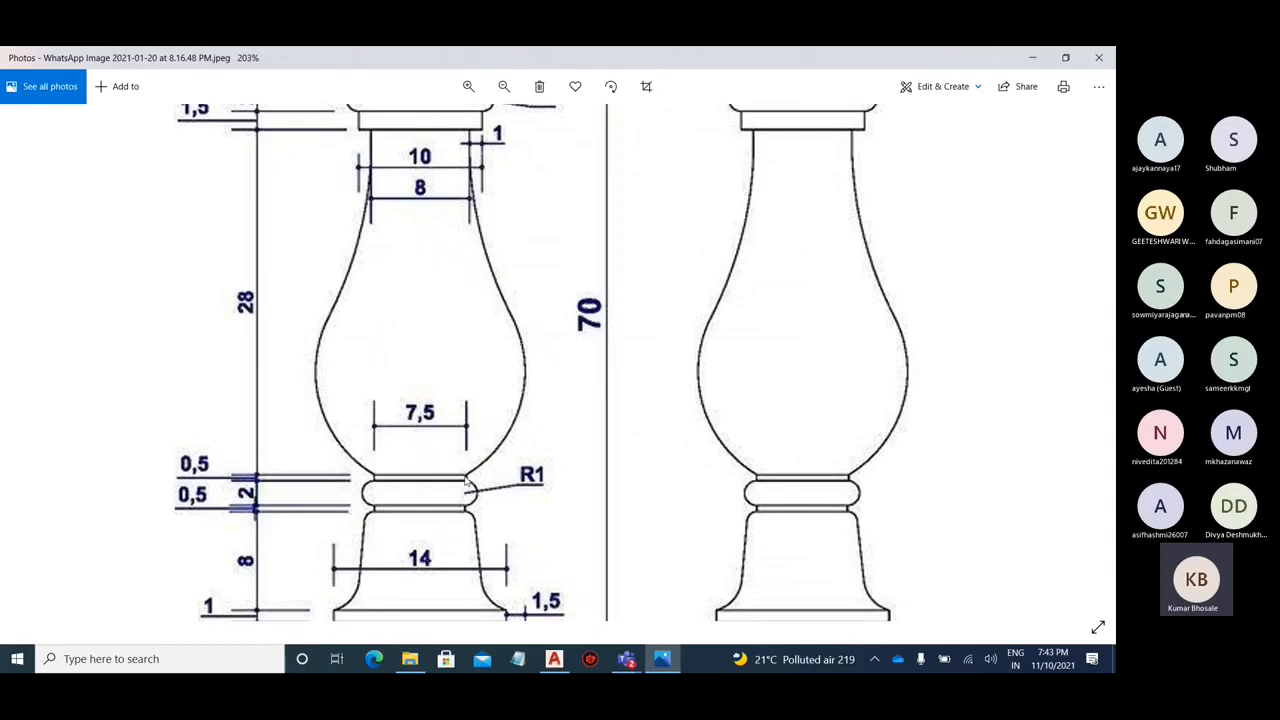
scroll(468, 342, "down", 2)
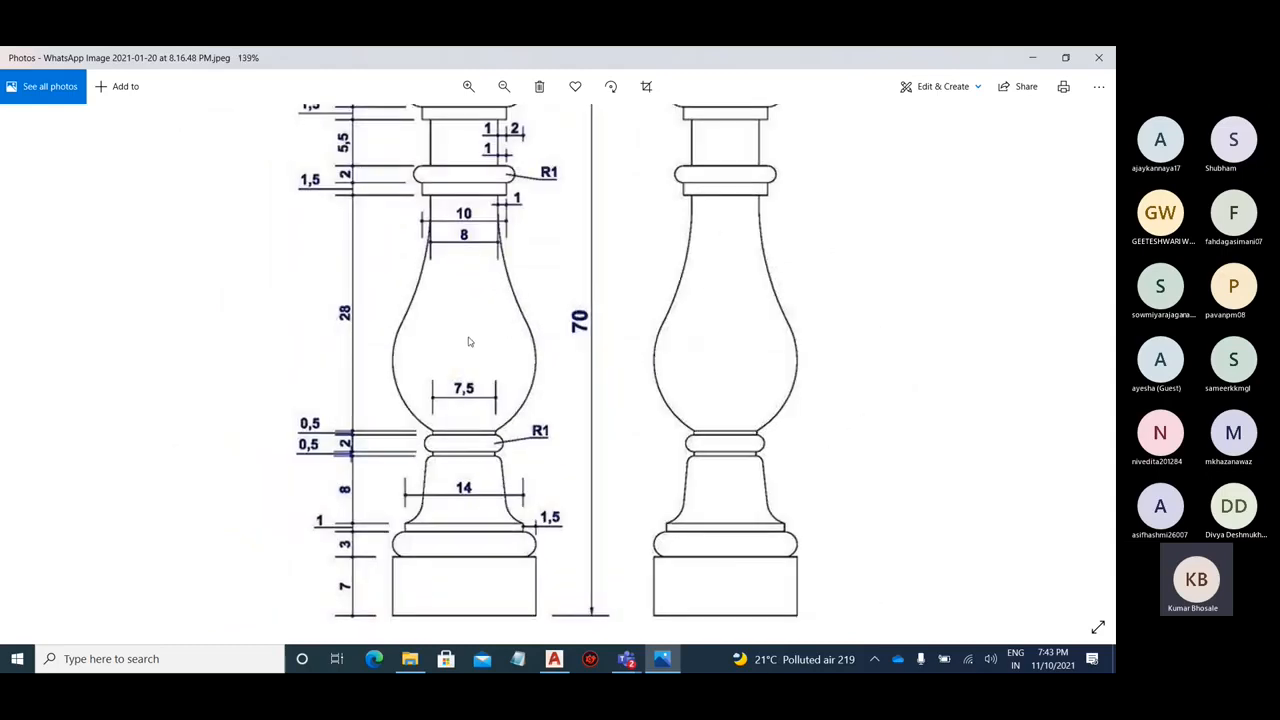
scroll(442, 592, "up", 3)
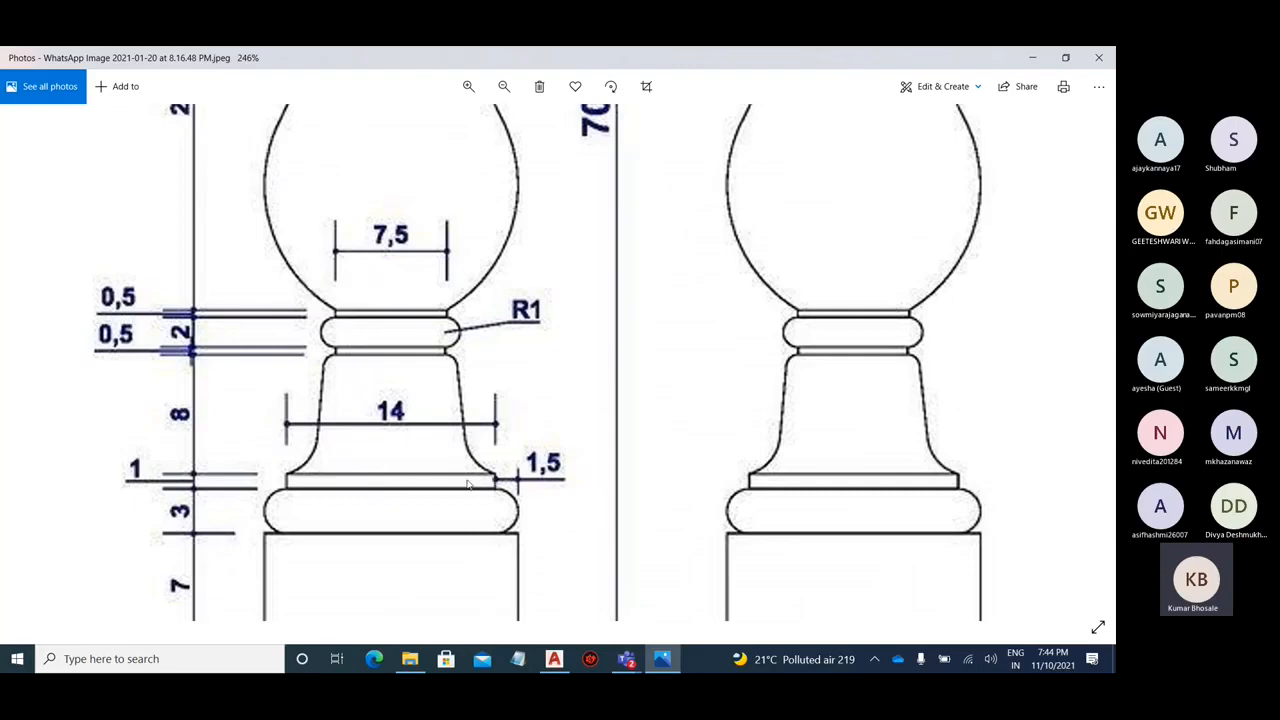
scroll(467, 484, "down", 3)
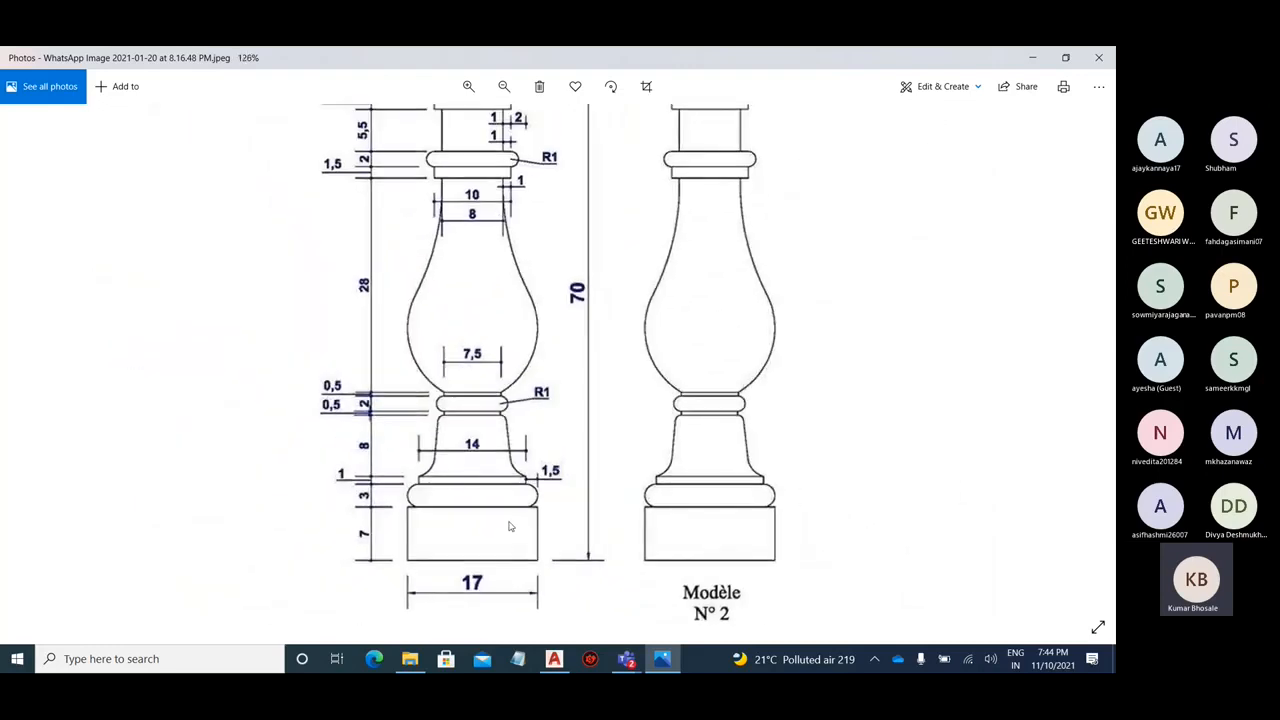
scroll(556, 185, "down", 1)
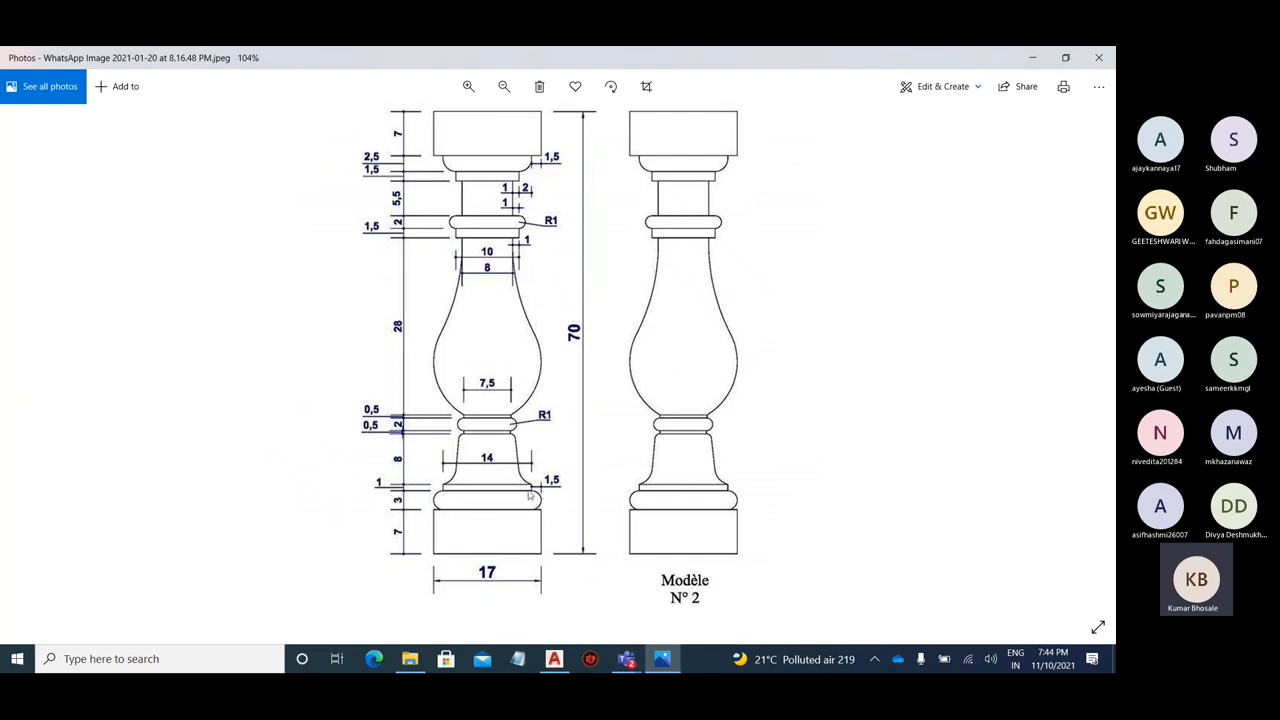
scroll(530, 496, "up", 4)
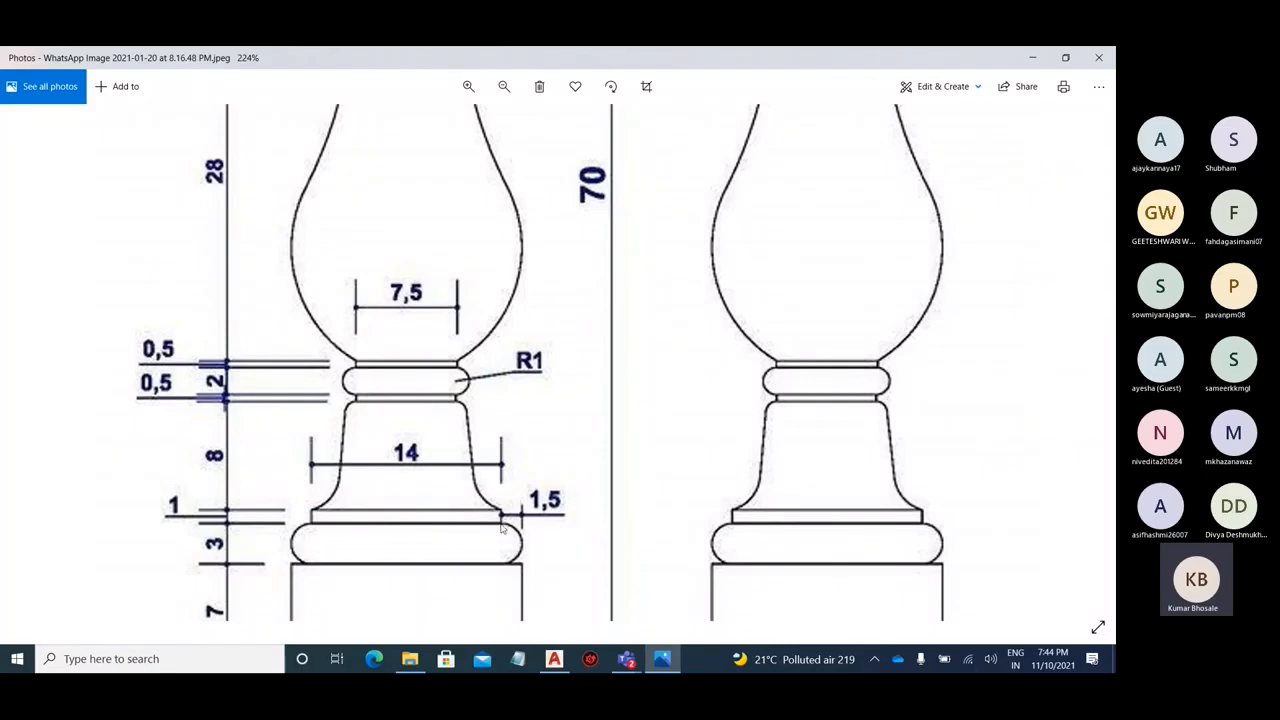
scroll(506, 527, "down", 3)
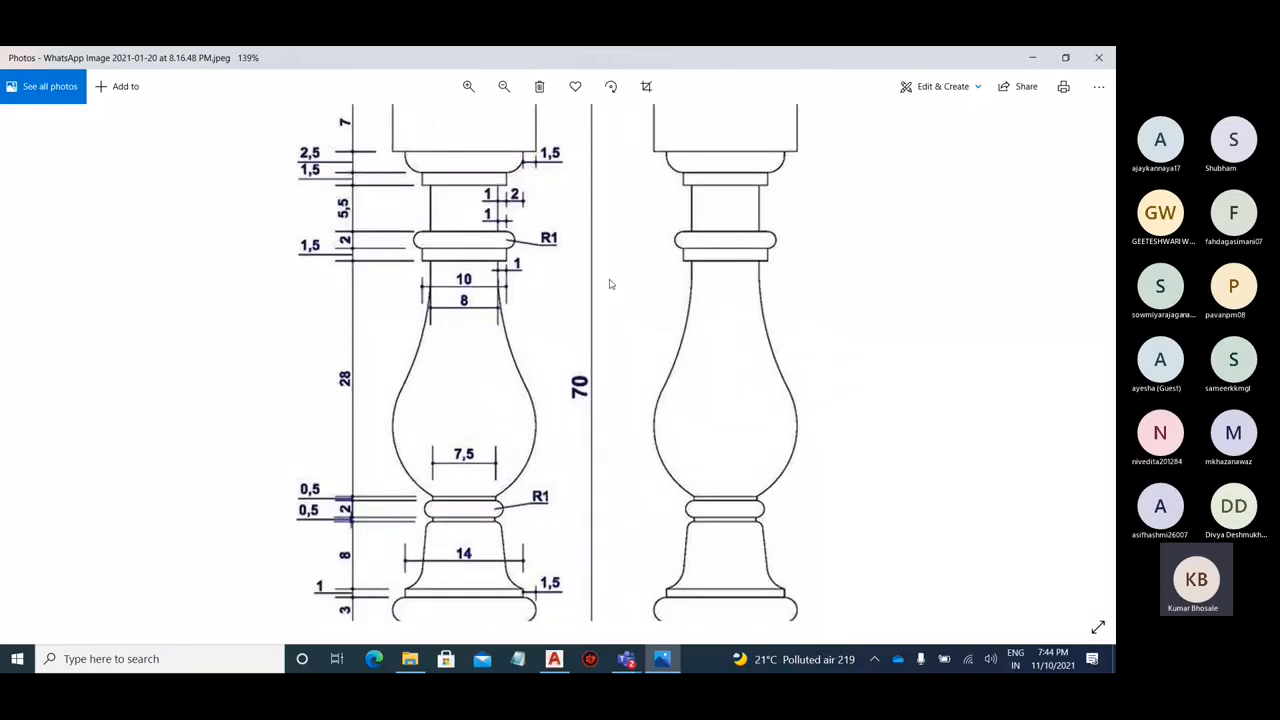
- Return to AutoCAD and offset the right vertical edge of the half-width outline inward by 1.5
left_click(1034, 57)
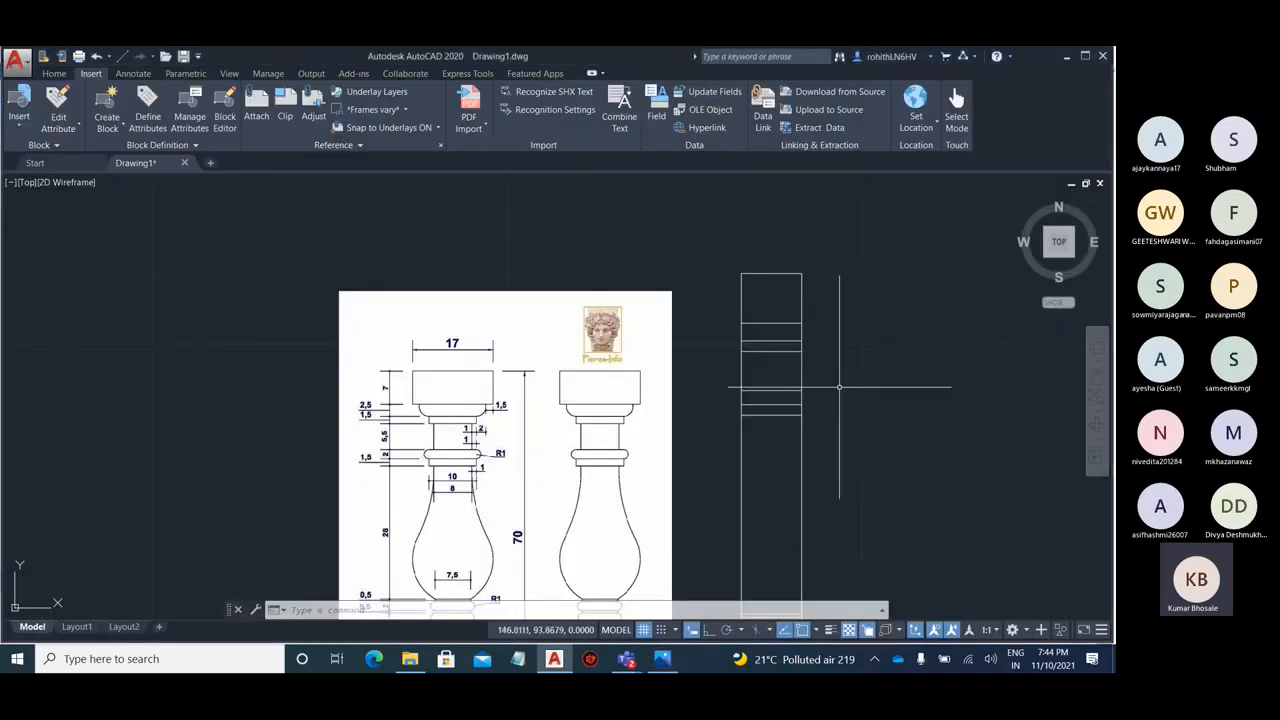
scroll(825, 377, "up", 4)
type("o")
key("Return")
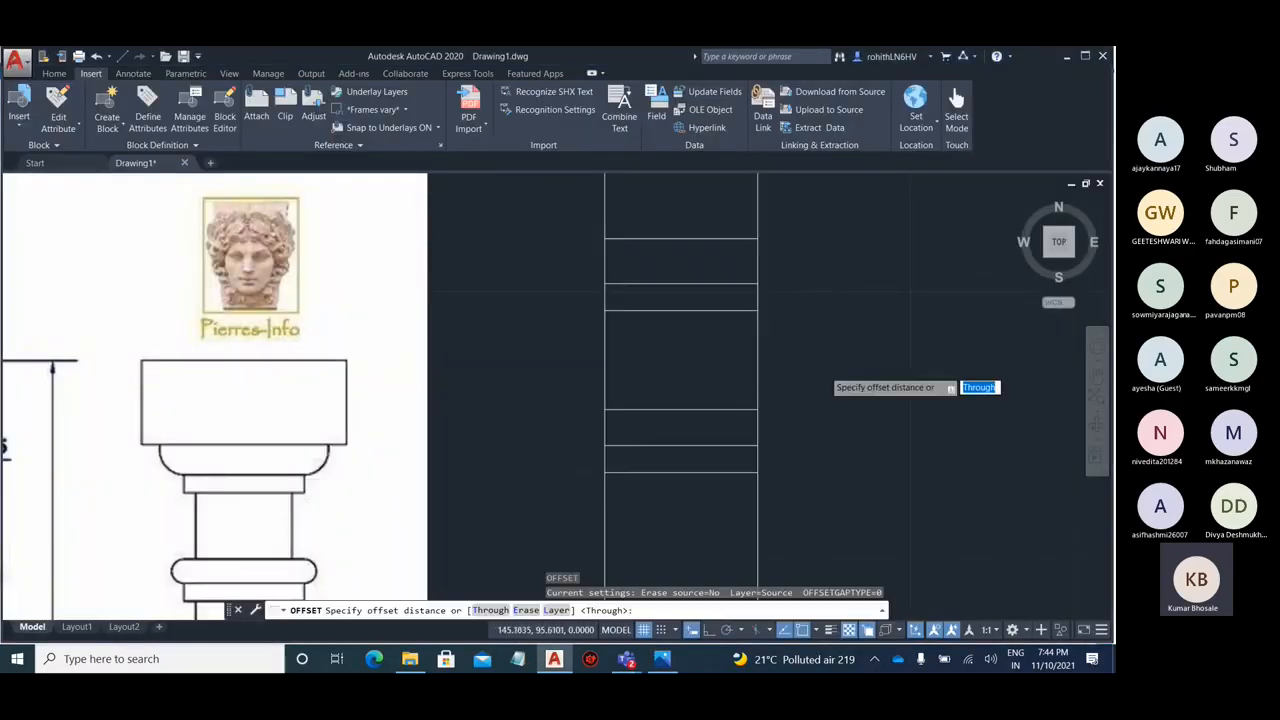
scroll(825, 377, "down", 3)
scroll(822, 370, "up", 1)
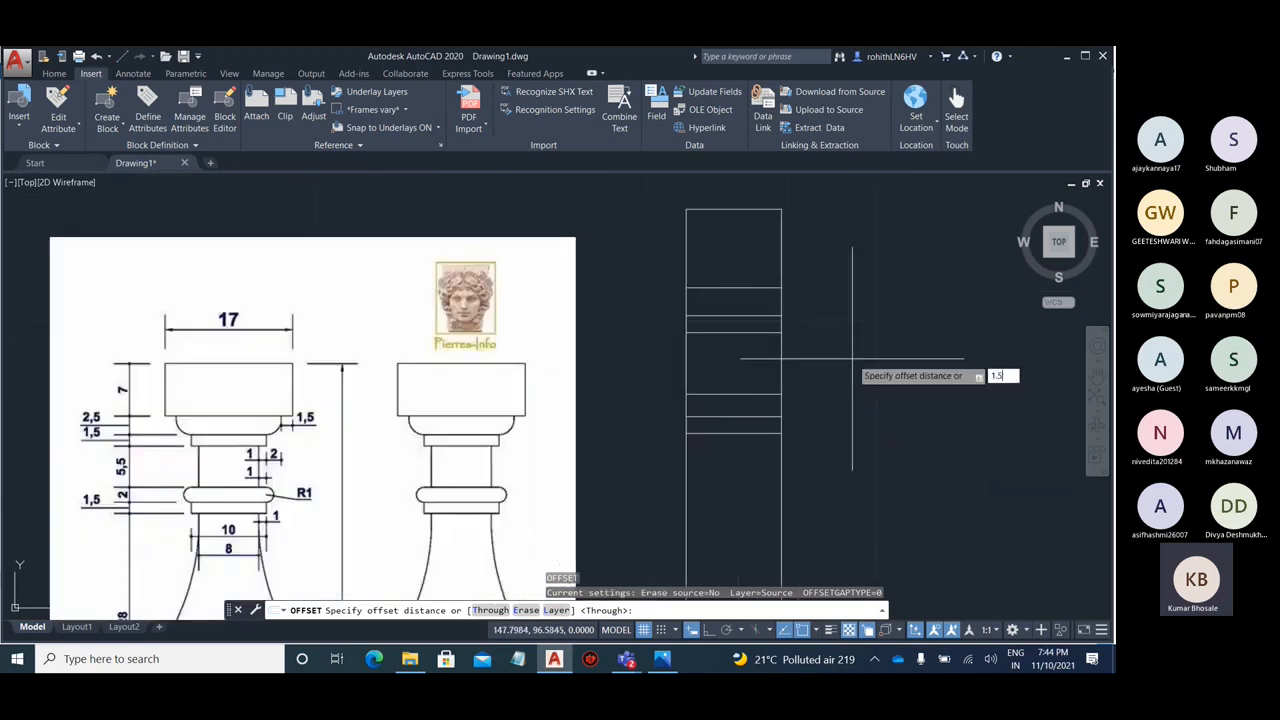
type("1.5")
key("Return")
left_click(779, 357)
left_click(770, 358)
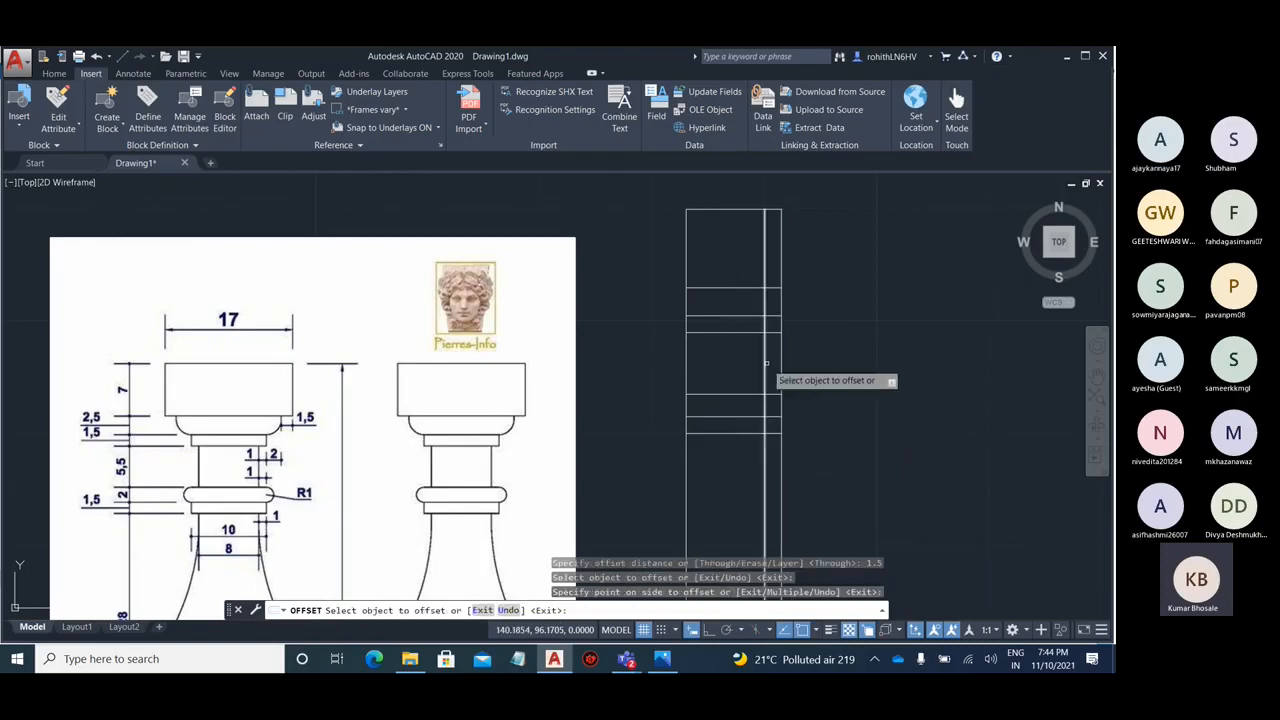
- Offset the new vertical line inward by 2, and the resulting line inward by 1
left_click(766, 364)
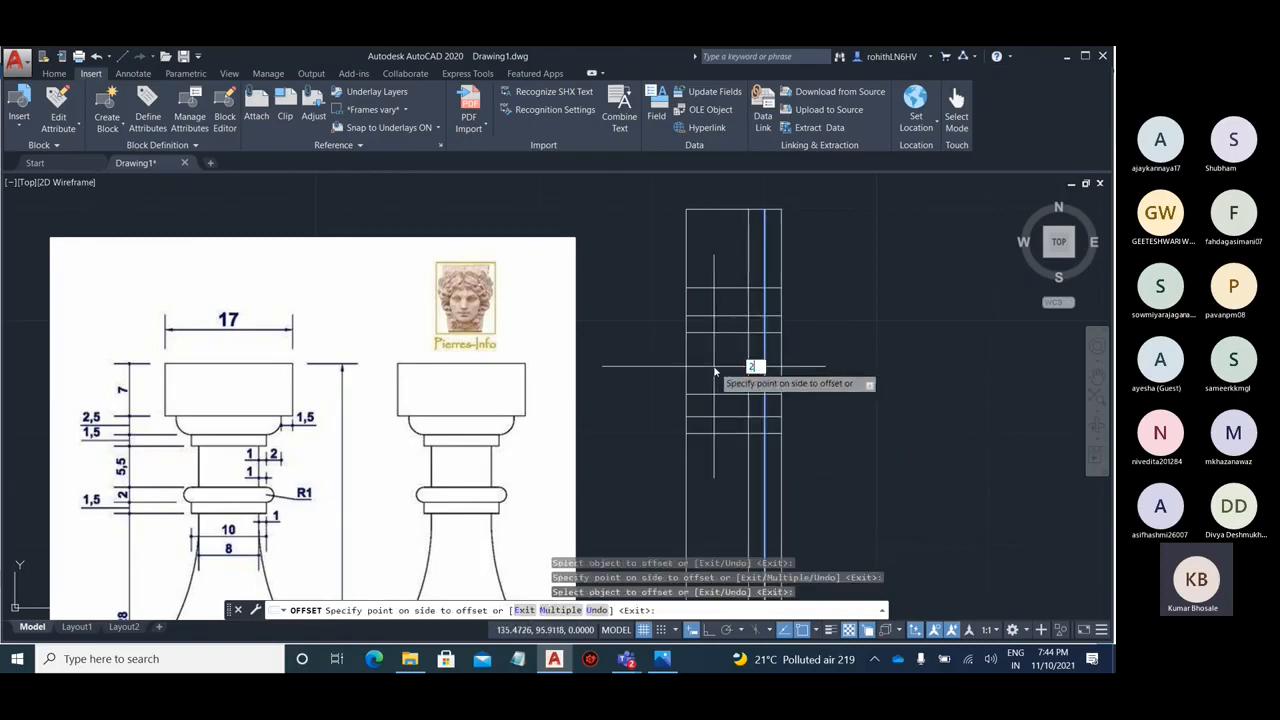
key("Return")
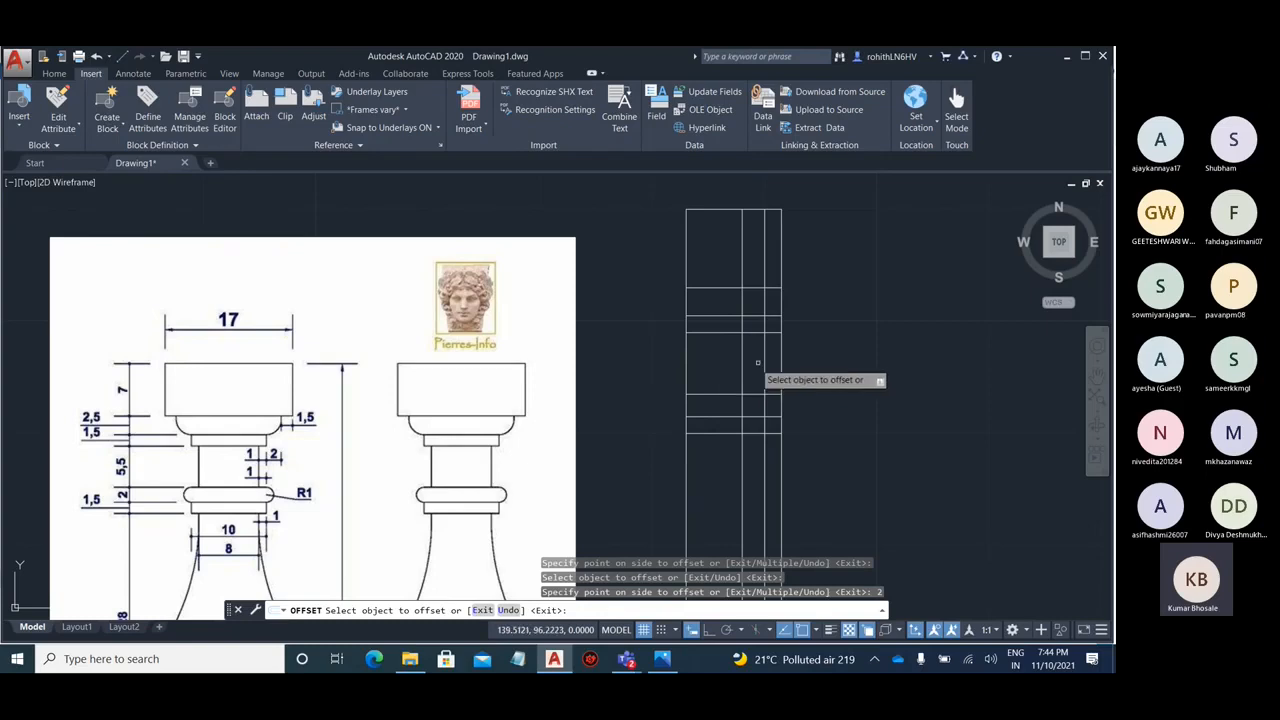
left_click(741, 370)
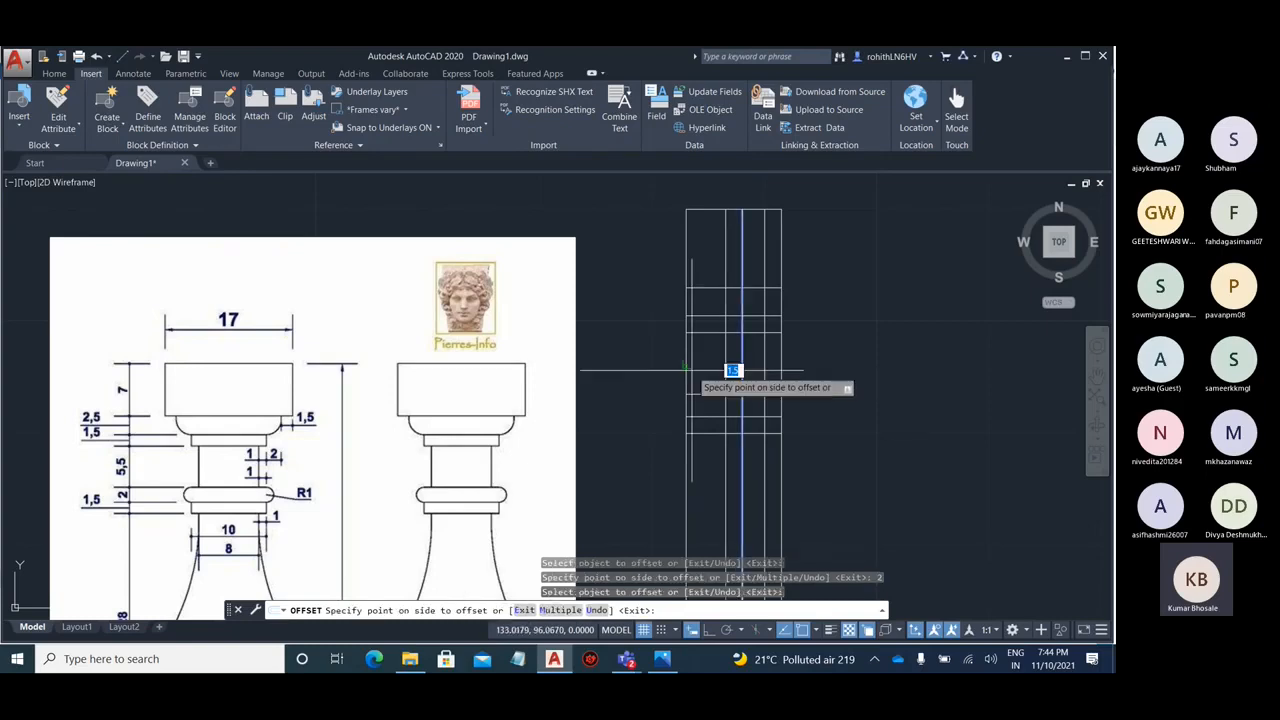
key("Return")
scroll(800, 340, "down", 6)
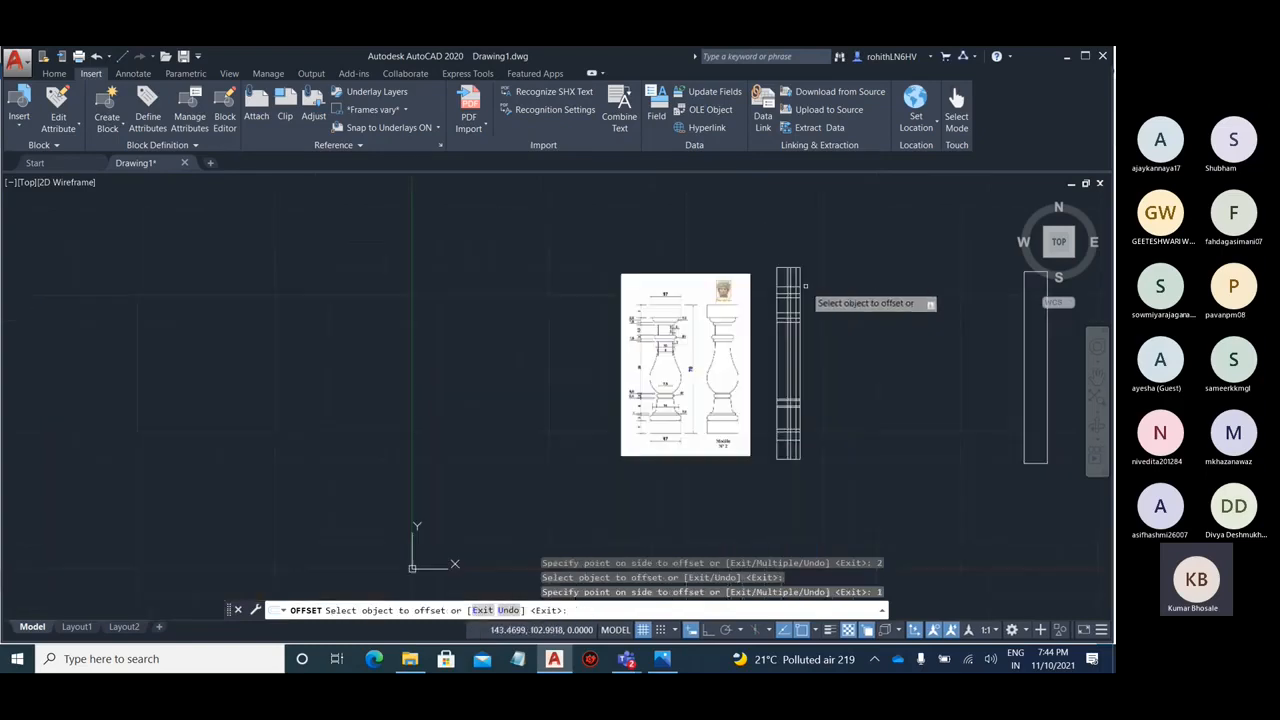
- Offset the outline's left vertical edge to the right by 3.75 and end the offsetting
scroll(805, 330, "up", 4)
scroll(808, 325, "up", 2)
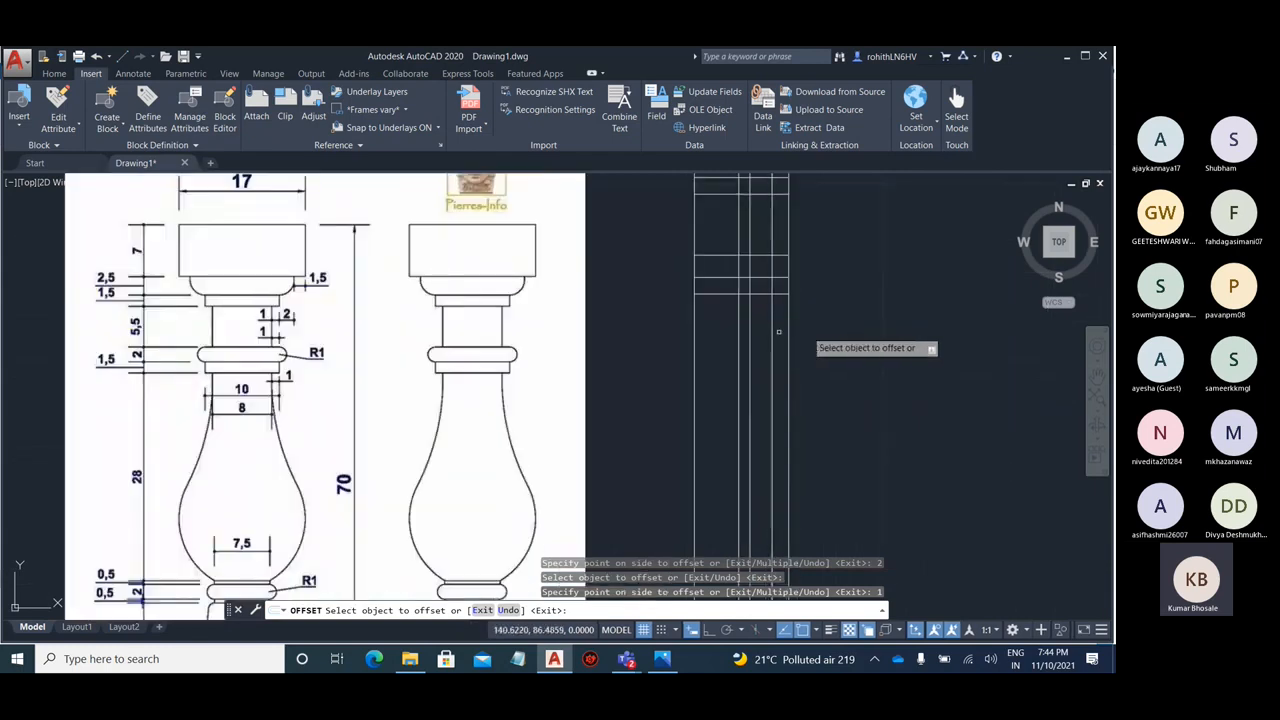
scroll(820, 336, "down", 4)
scroll(783, 455, "up", 5)
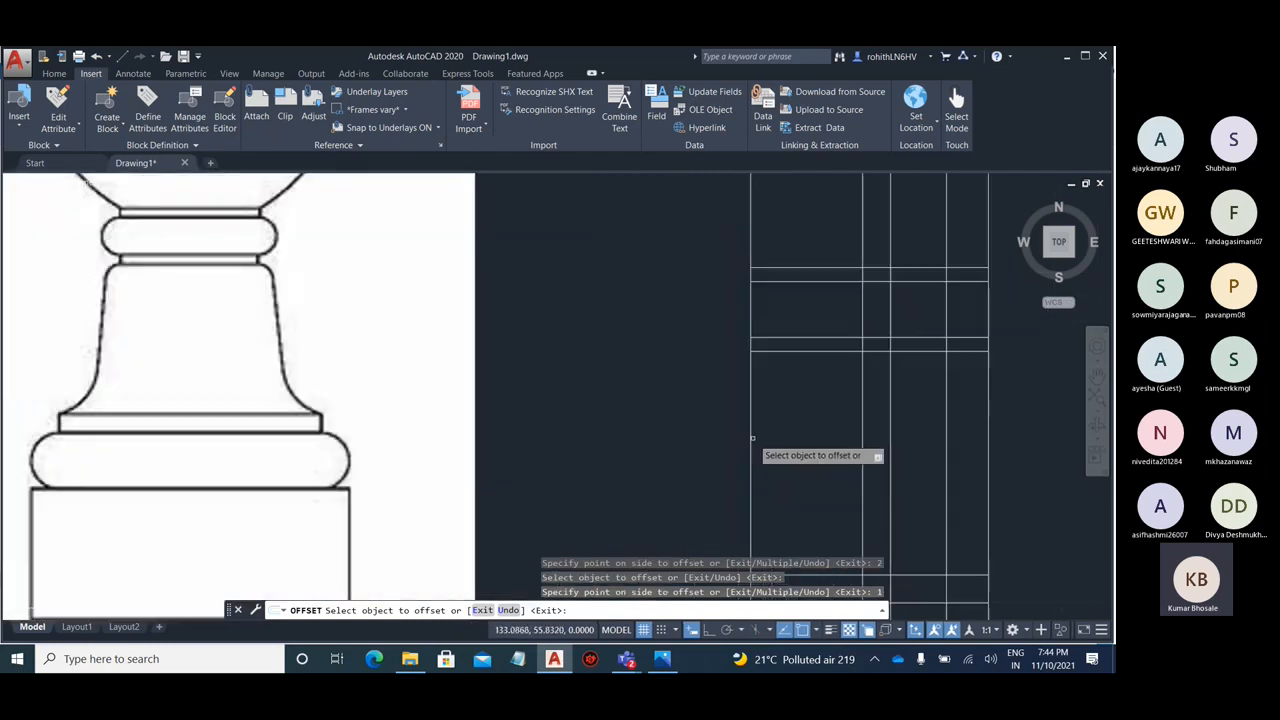
left_click(751, 438)
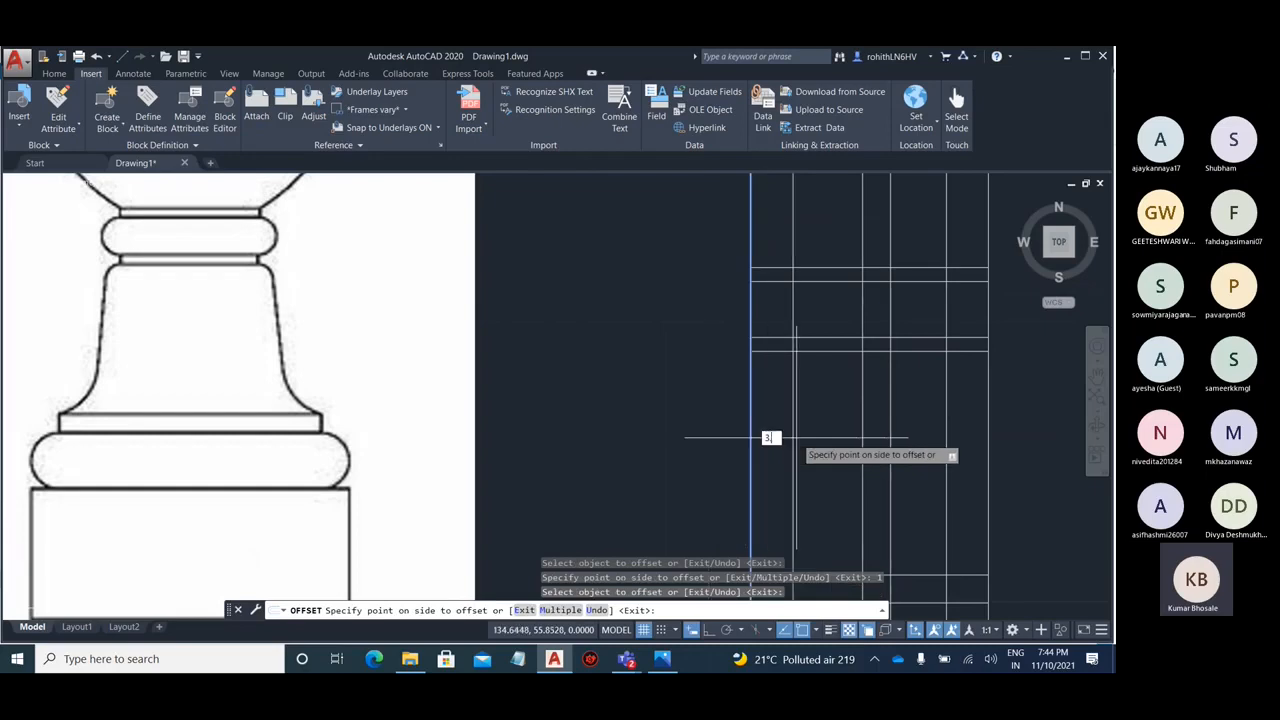
type("3.75")
key("Return")
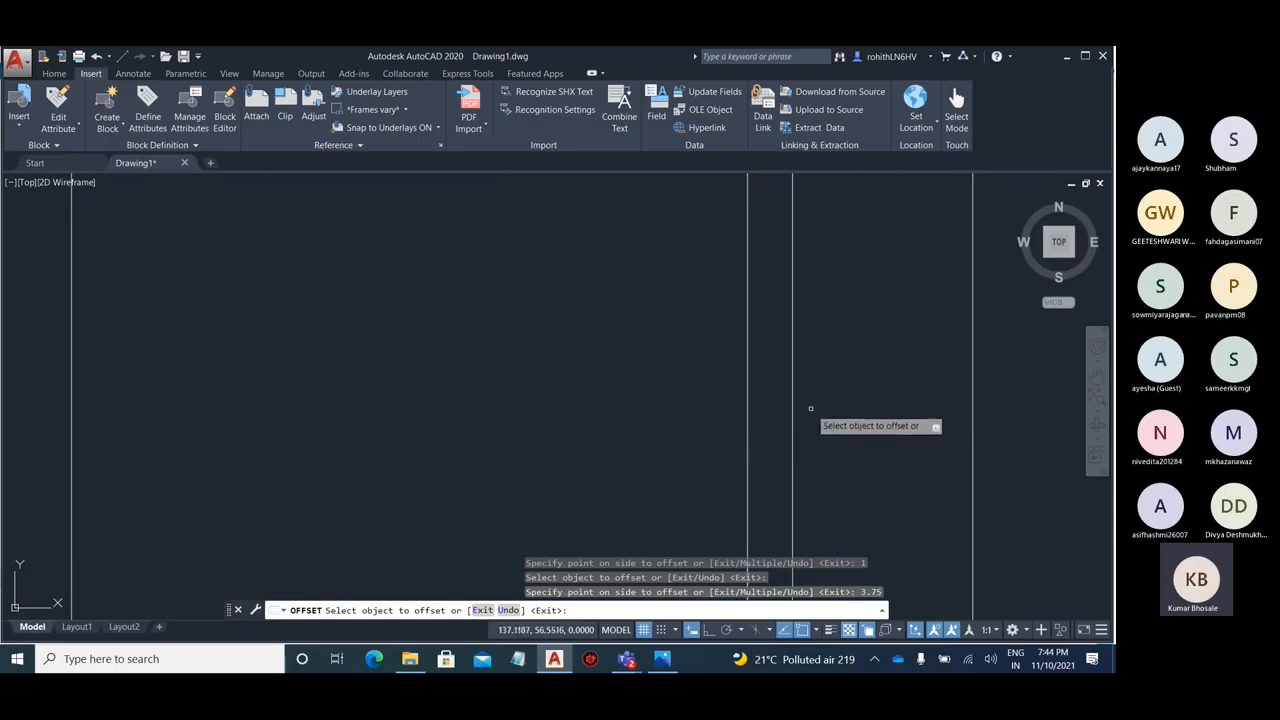
scroll(811, 409, "down", 3)
key("Escape")
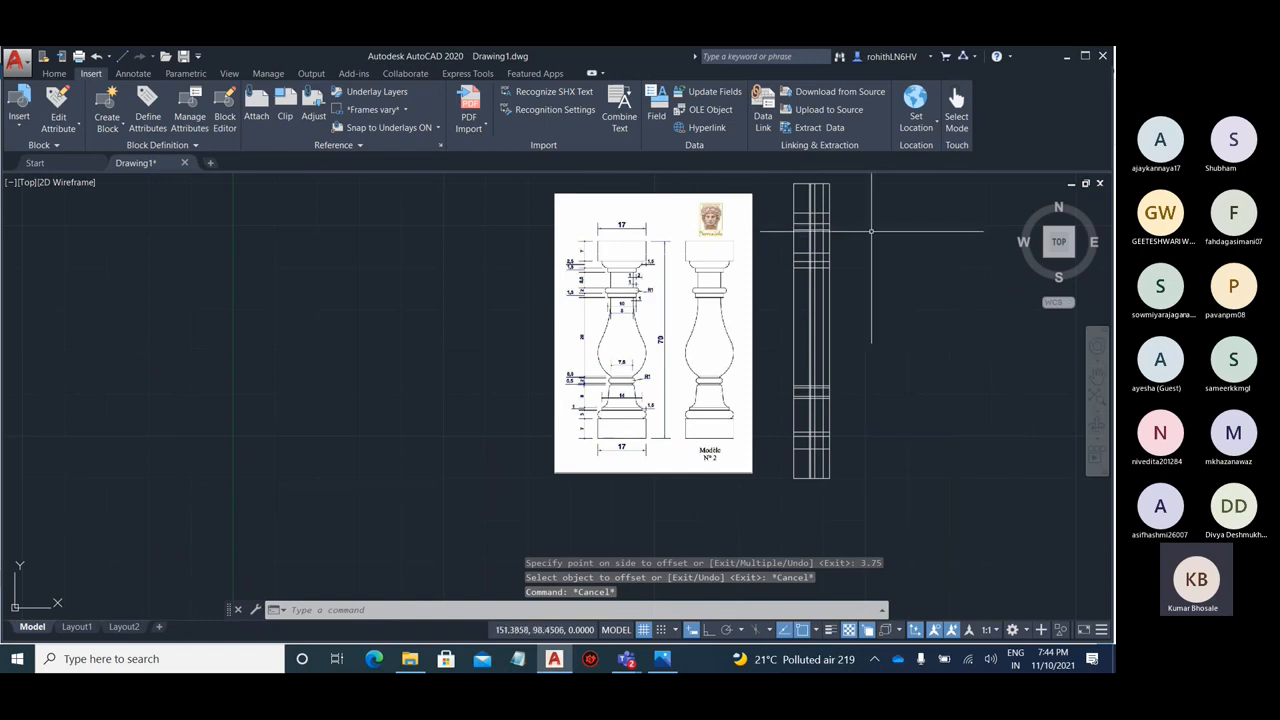
- Examine the grid of vertical and horizontal construction lines from the outline's top to its base against the reference image
middle_click_drag(836, 227, 764, 350)
scroll(746, 312, "up", 10)
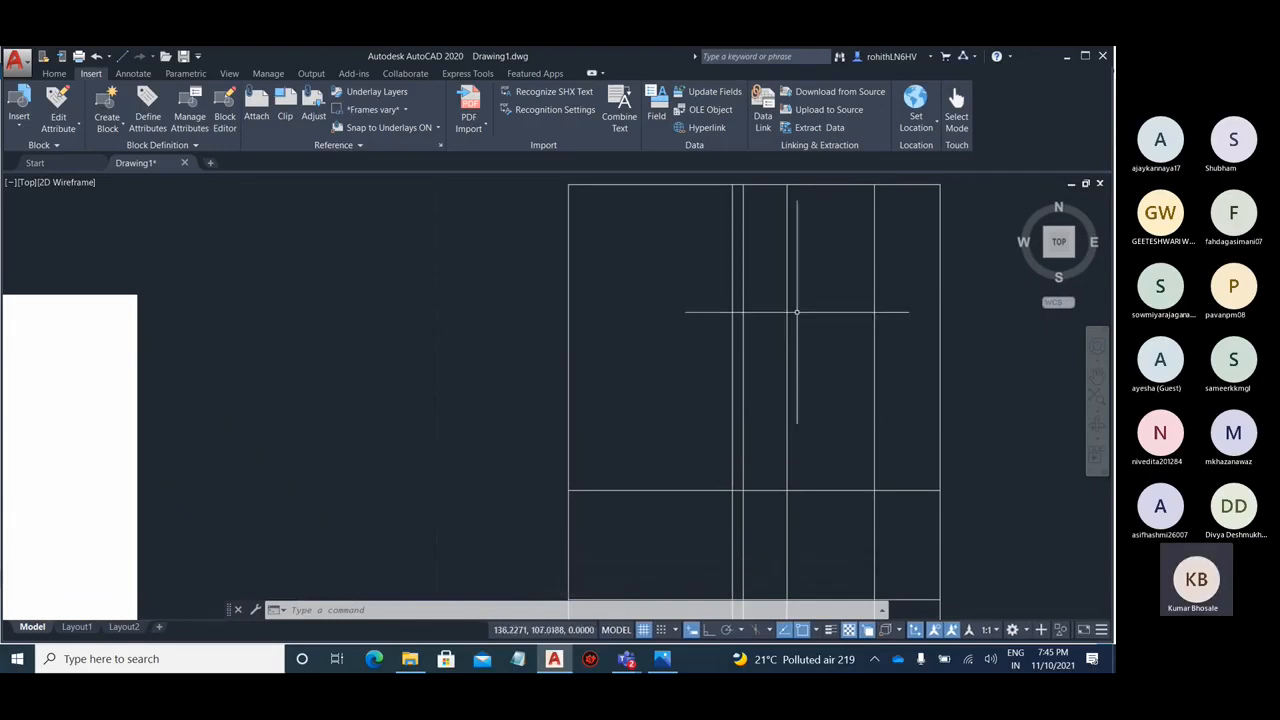
scroll(800, 314, "down", 3)
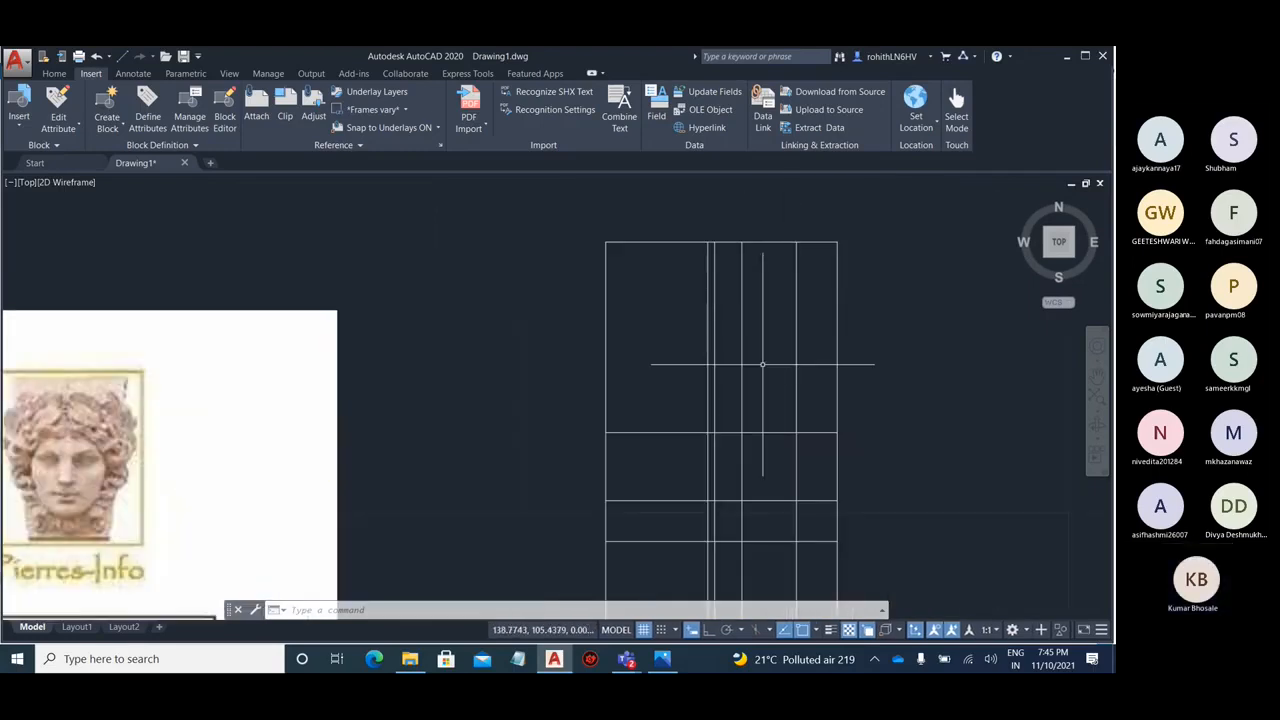
scroll(796, 381, "down", 3)
scroll(796, 381, "up", 4)
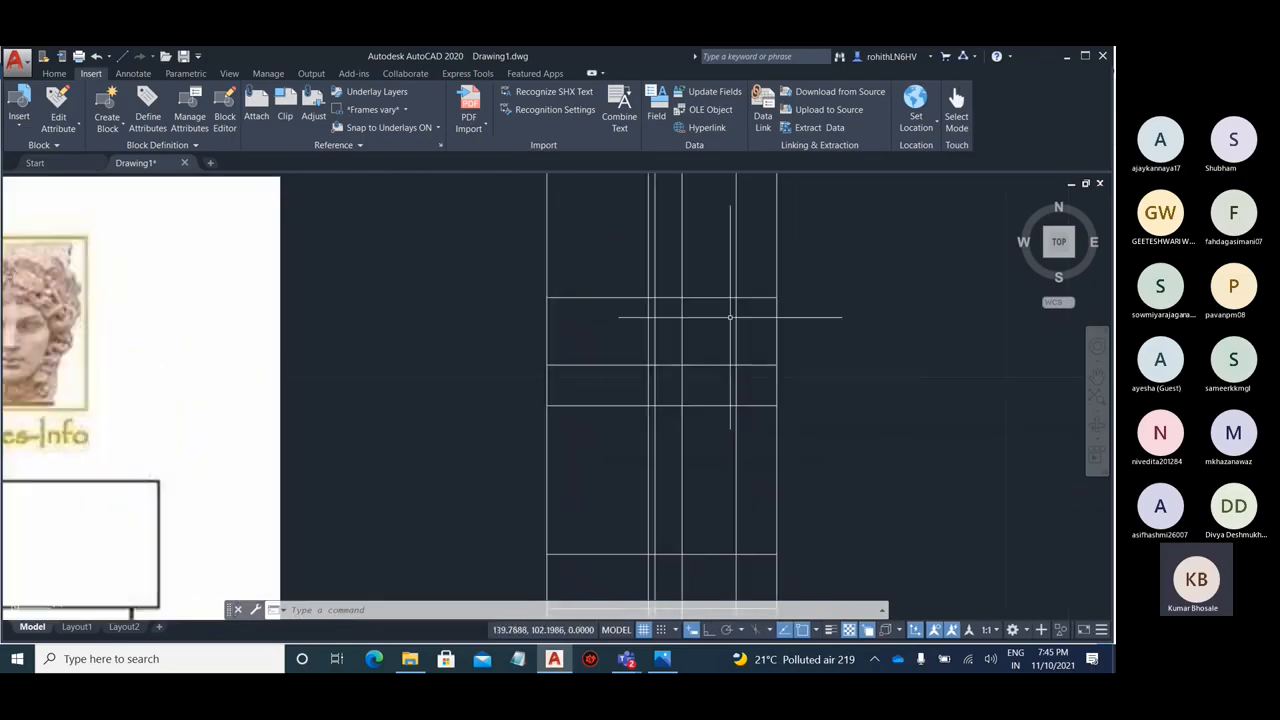
scroll(790, 380, "down", 3)
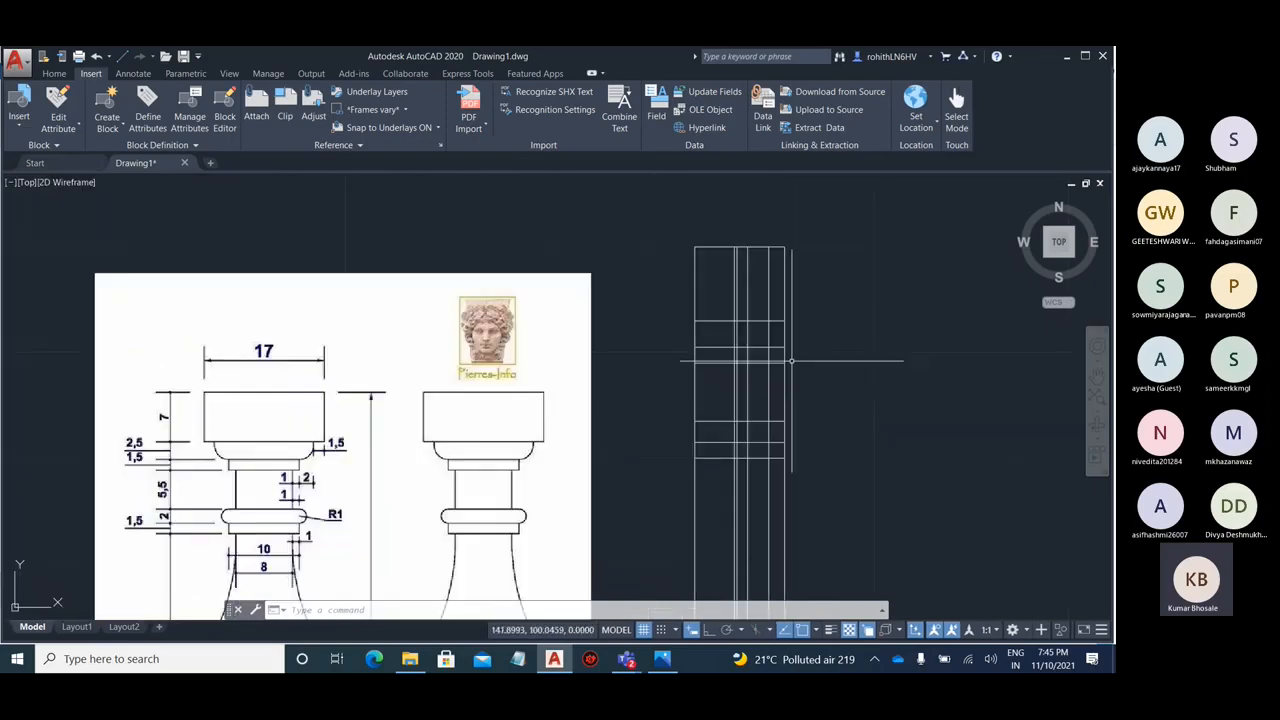
scroll(686, 357, "up", 3)
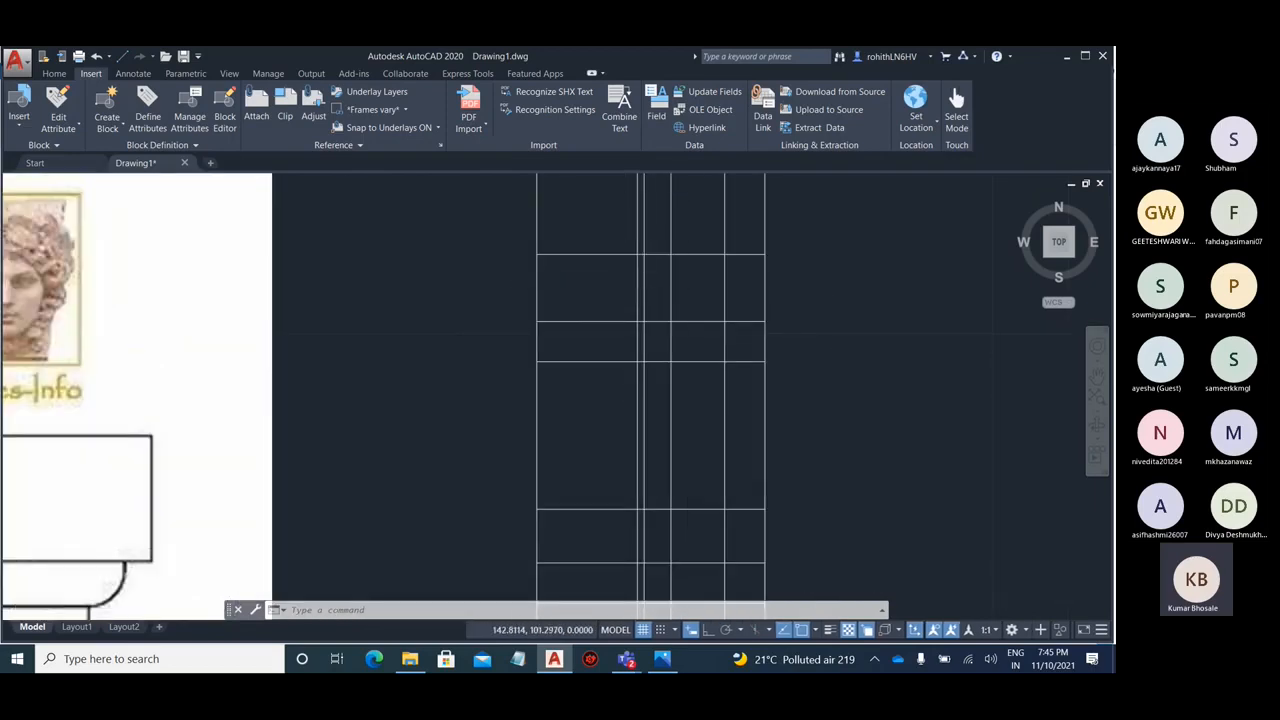
scroll(790, 437, "down", 2)
scroll(875, 485, "down", 2)
scroll(875, 485, "up", 3)
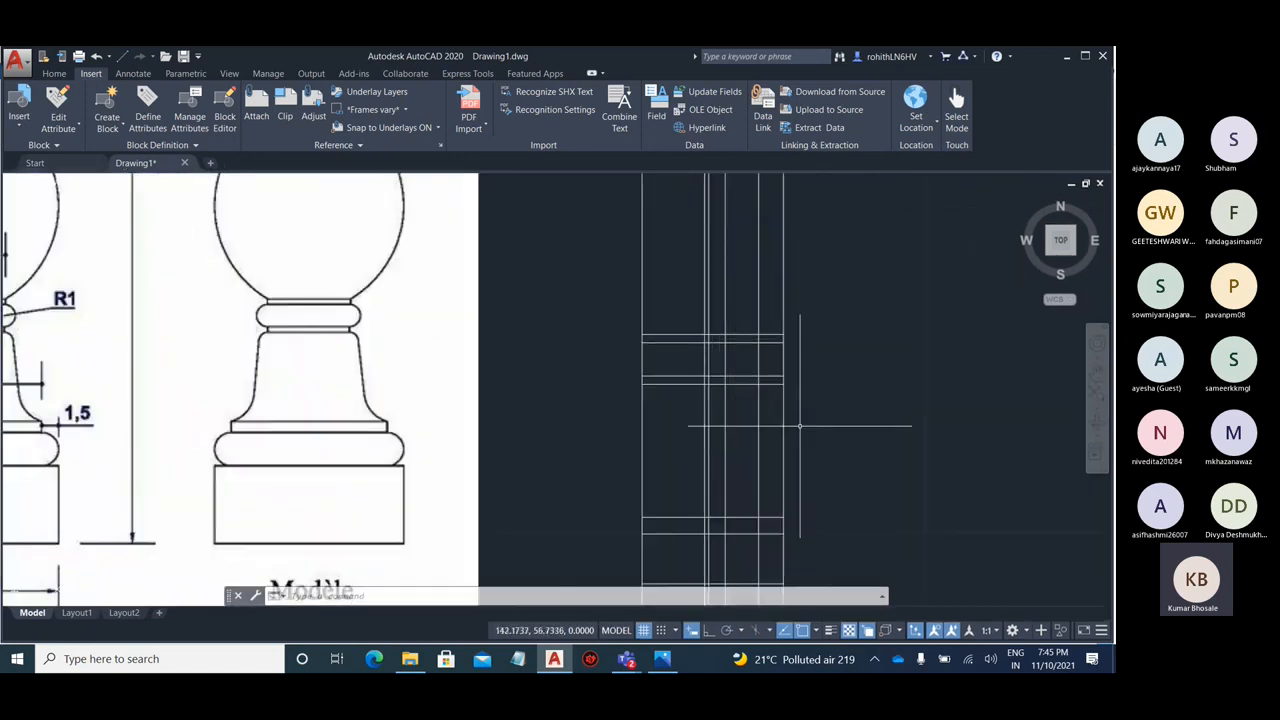
middle_click_drag(760, 430, 765, 240)
scroll(765, 407, "down", 4)
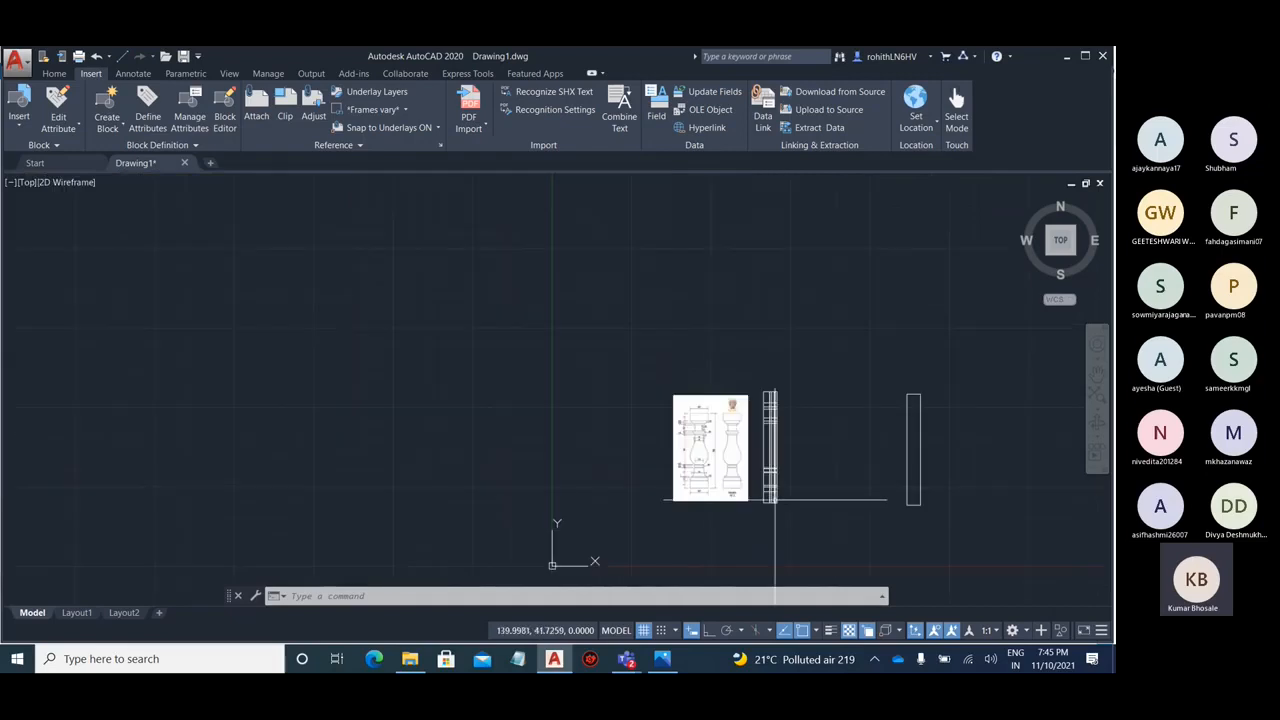
scroll(790, 340, "up", 4)
scroll(760, 497, "up", 3)
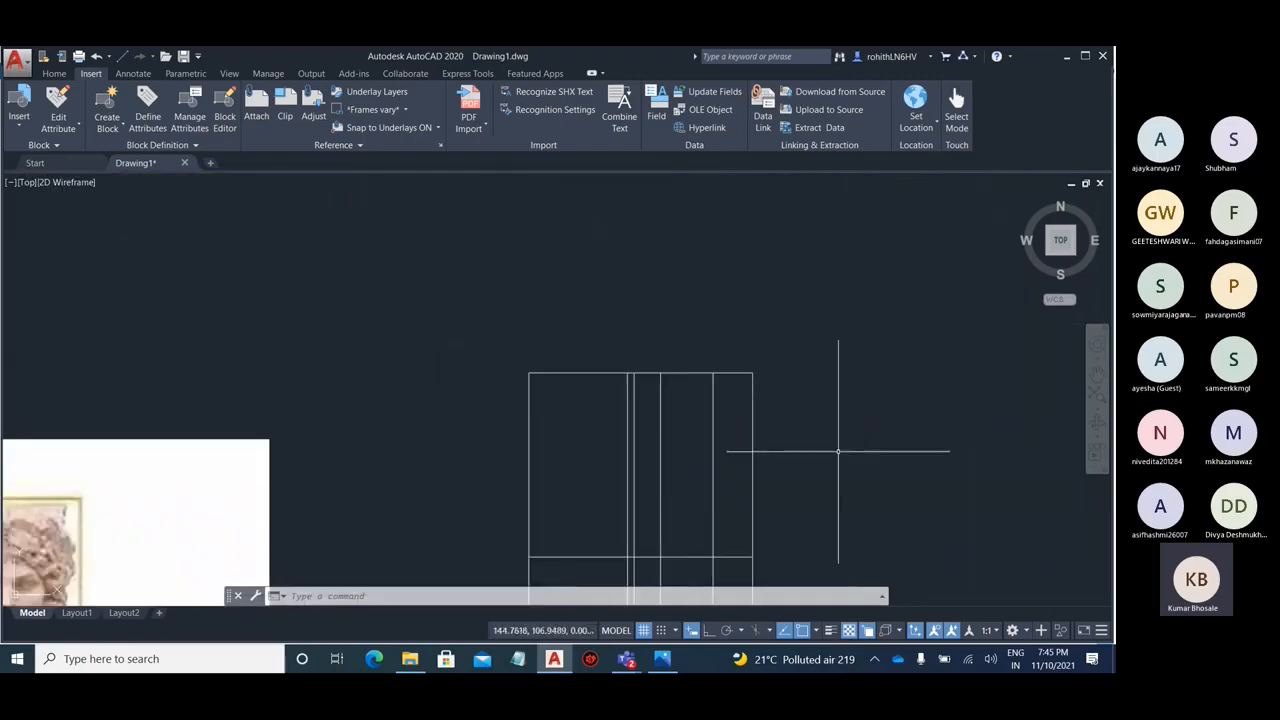
middle_click_drag(800, 471, 770, 366)
scroll(737, 339, "up", 2)
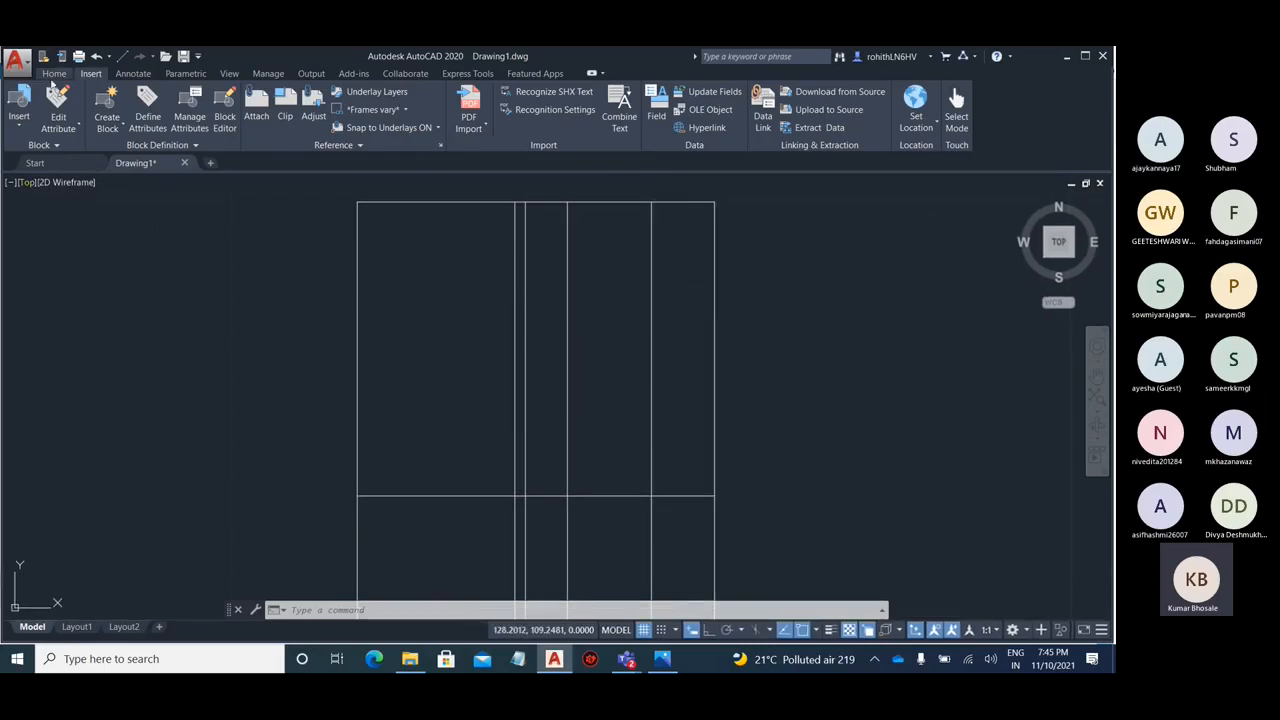
- Bring up the drawing and modifying tools, and switch to the Batch Phoenix meeting in Microsoft Teams
left_click(52, 75)
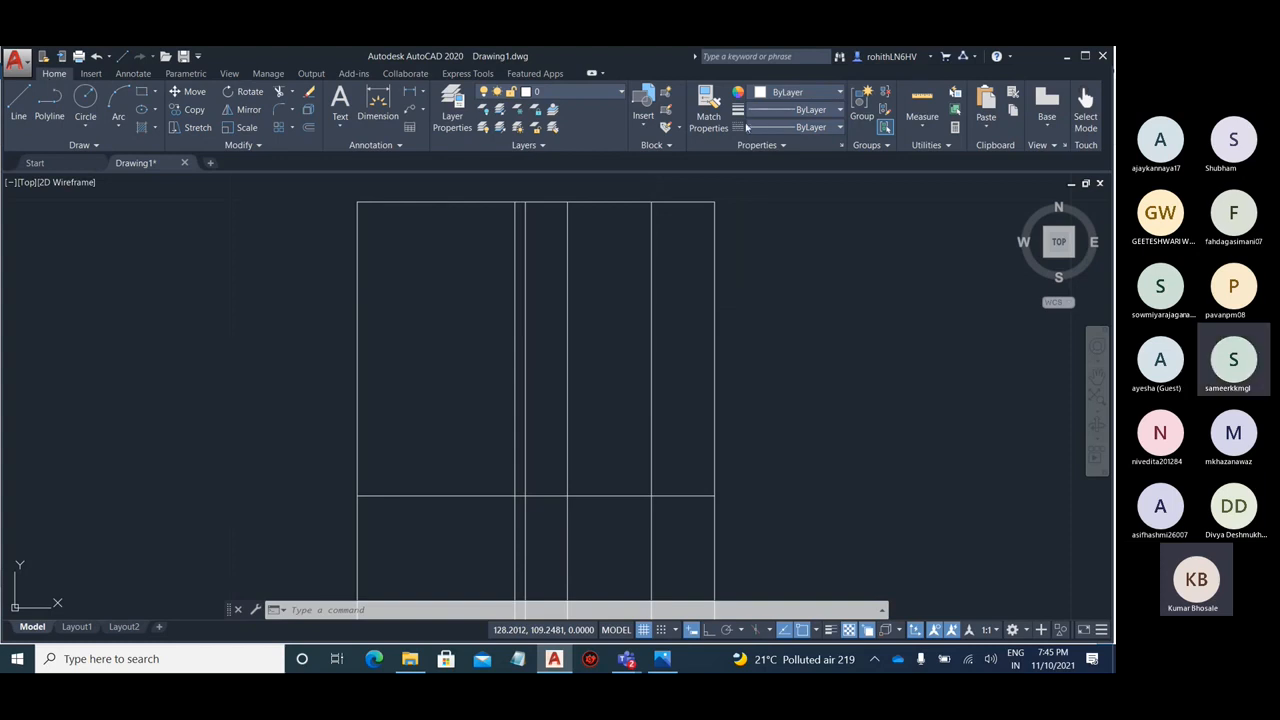
mouse_move(629, 666)
left_click(623, 592)
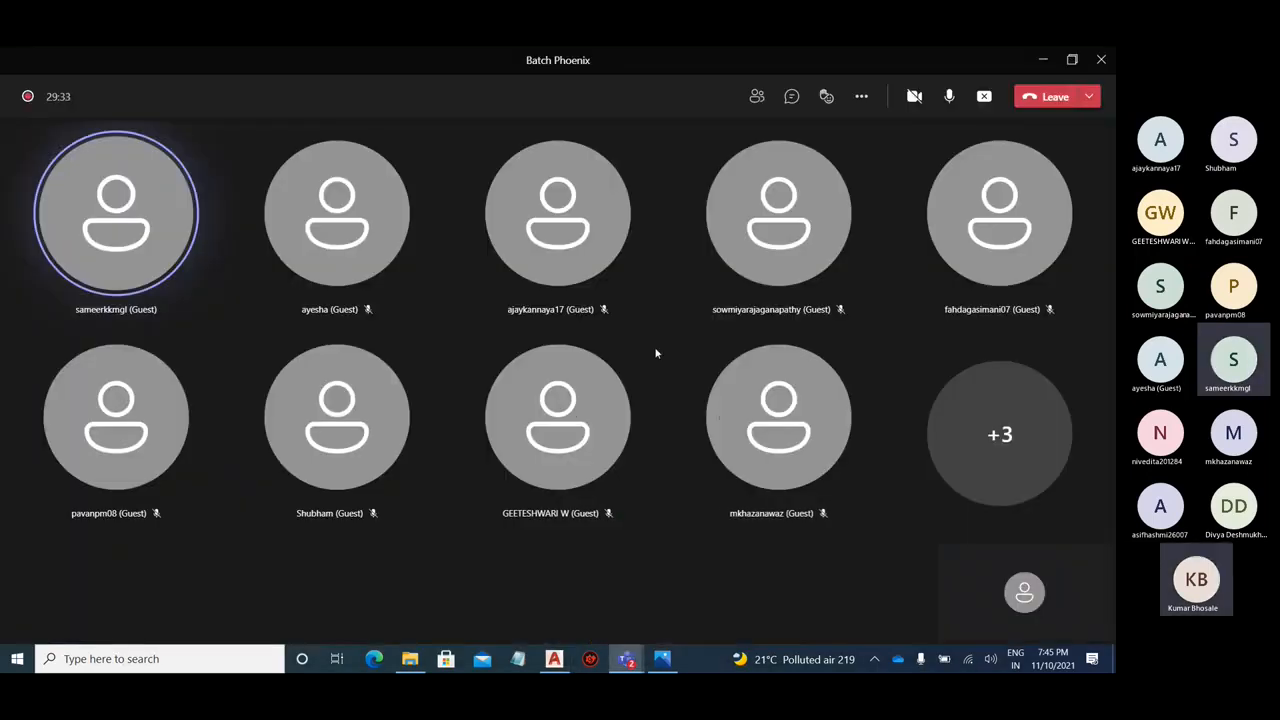
- Return to the AutoCAD drawing and compare the reference baluster's upper section dimensions with the top of the construction grid
left_click(1043, 61)
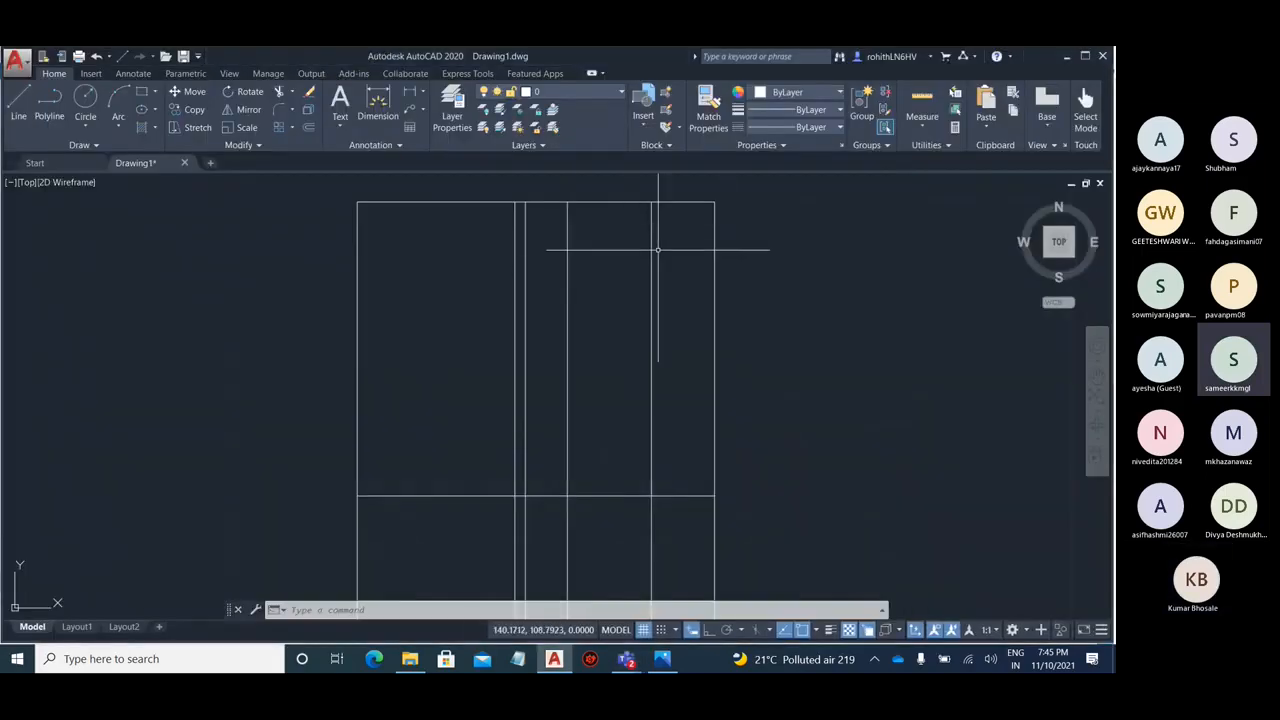
scroll(658, 250, "down", 3)
scroll(662, 250, "down", 4)
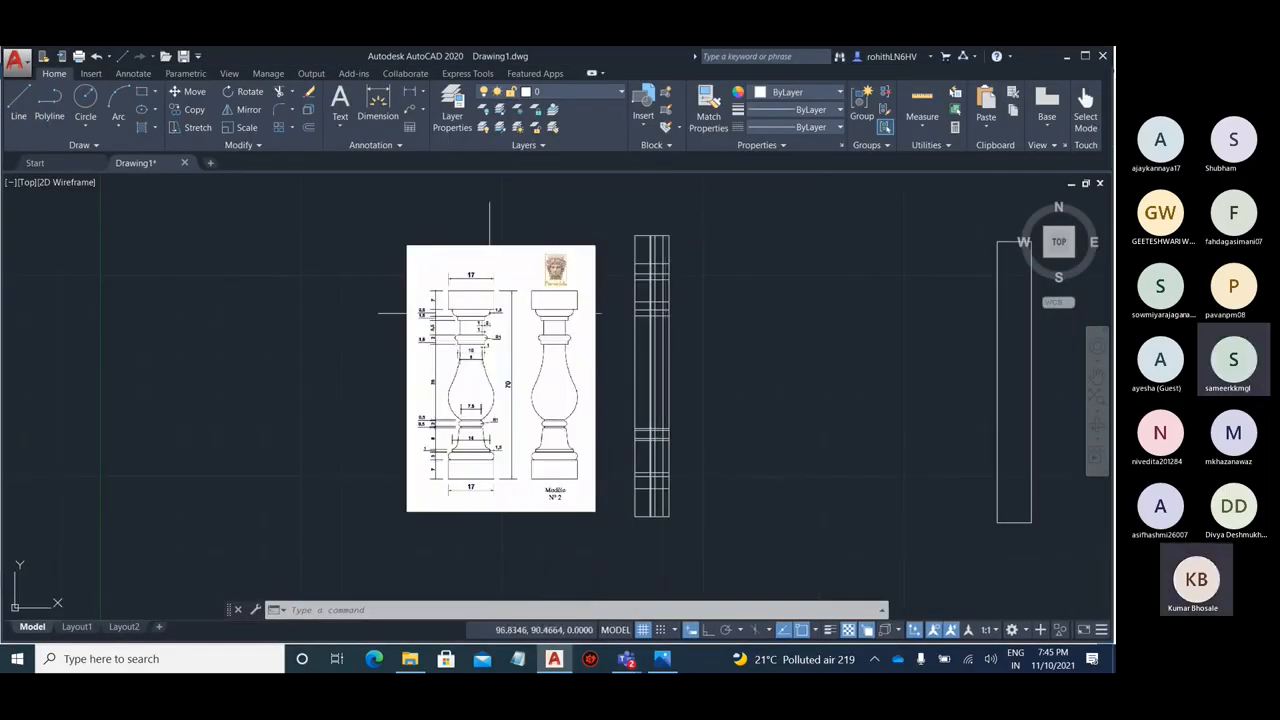
scroll(489, 313, "up", 6)
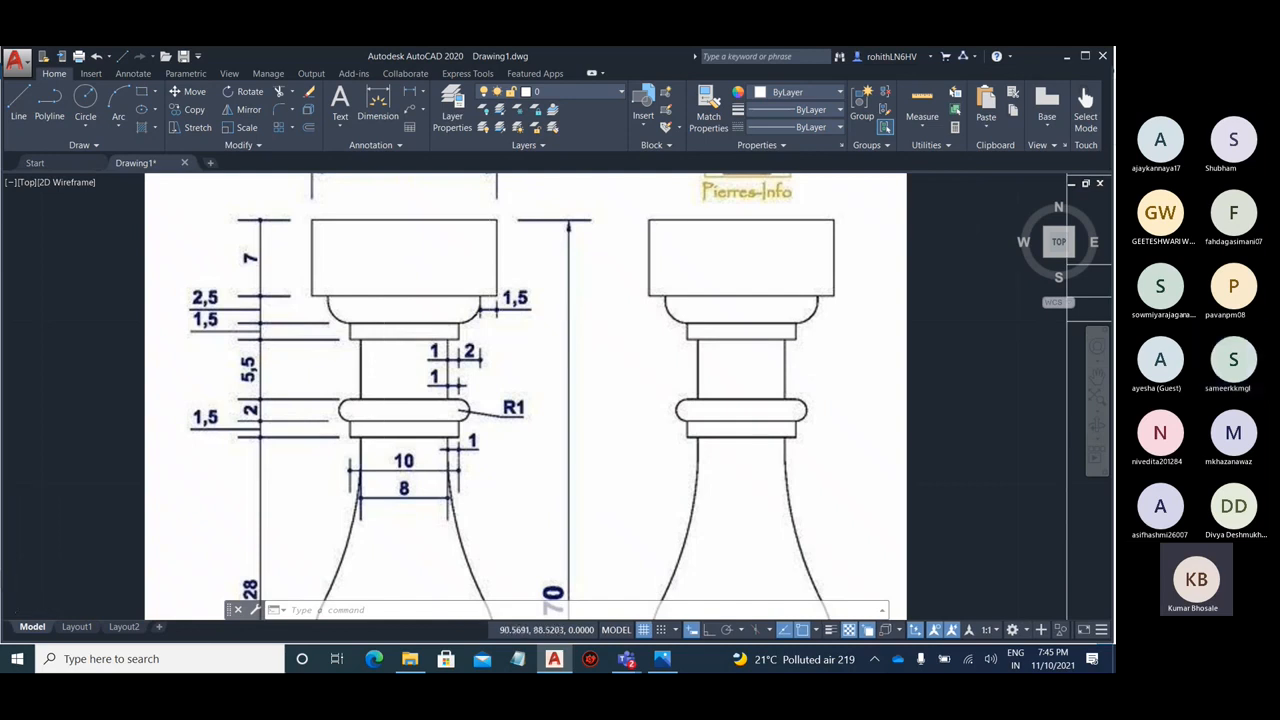
scroll(489, 316, "down", 6)
scroll(489, 316, "up", 8)
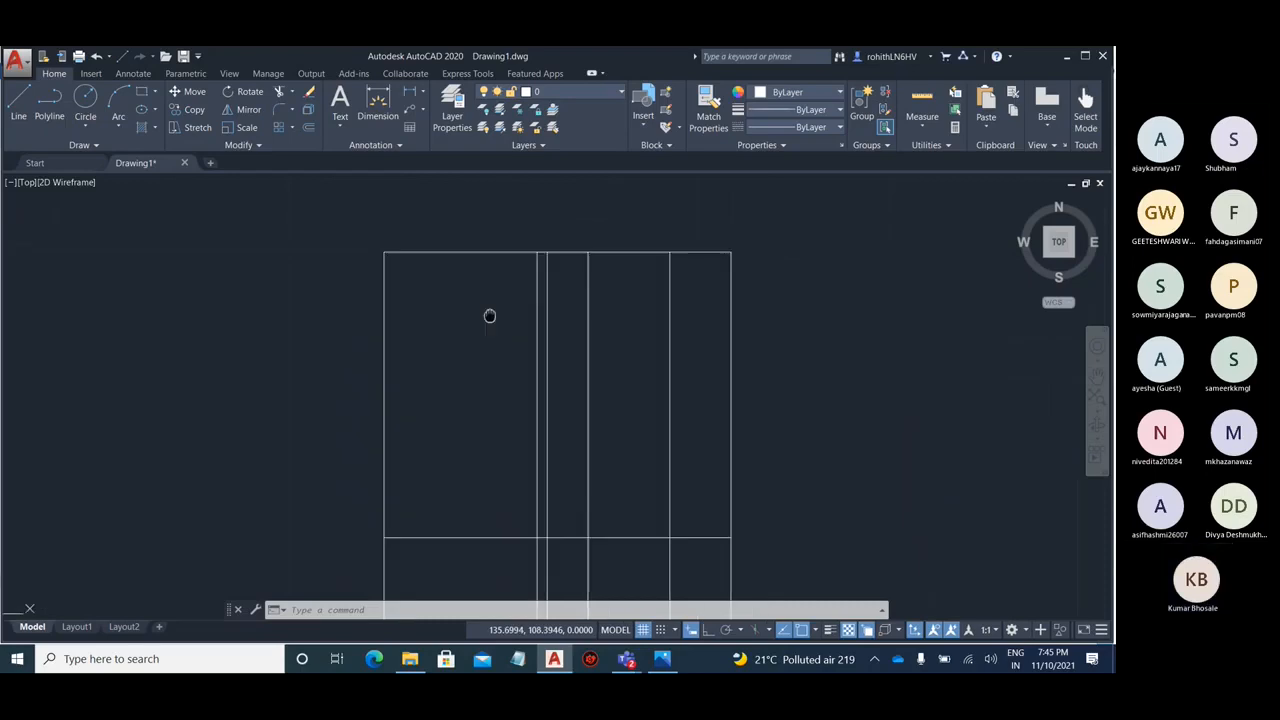
middle_click_drag(489, 316, 467, 290)
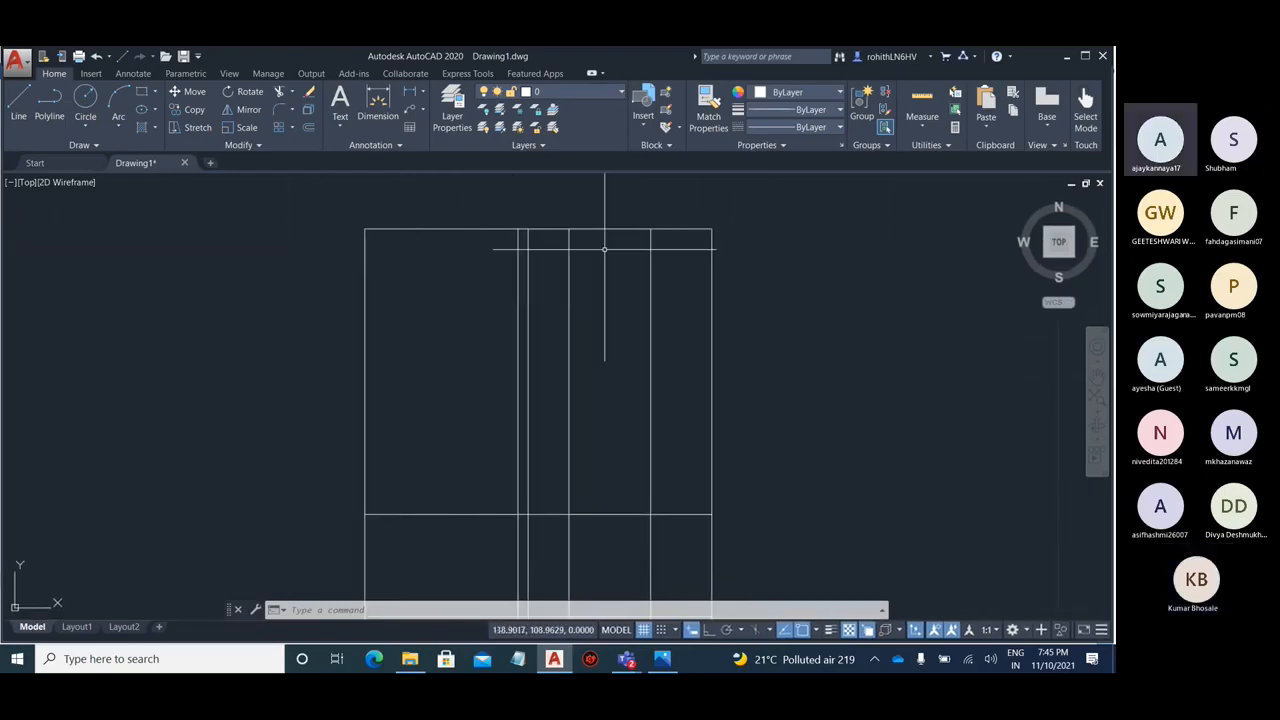
scroll(602, 233, "down", 6)
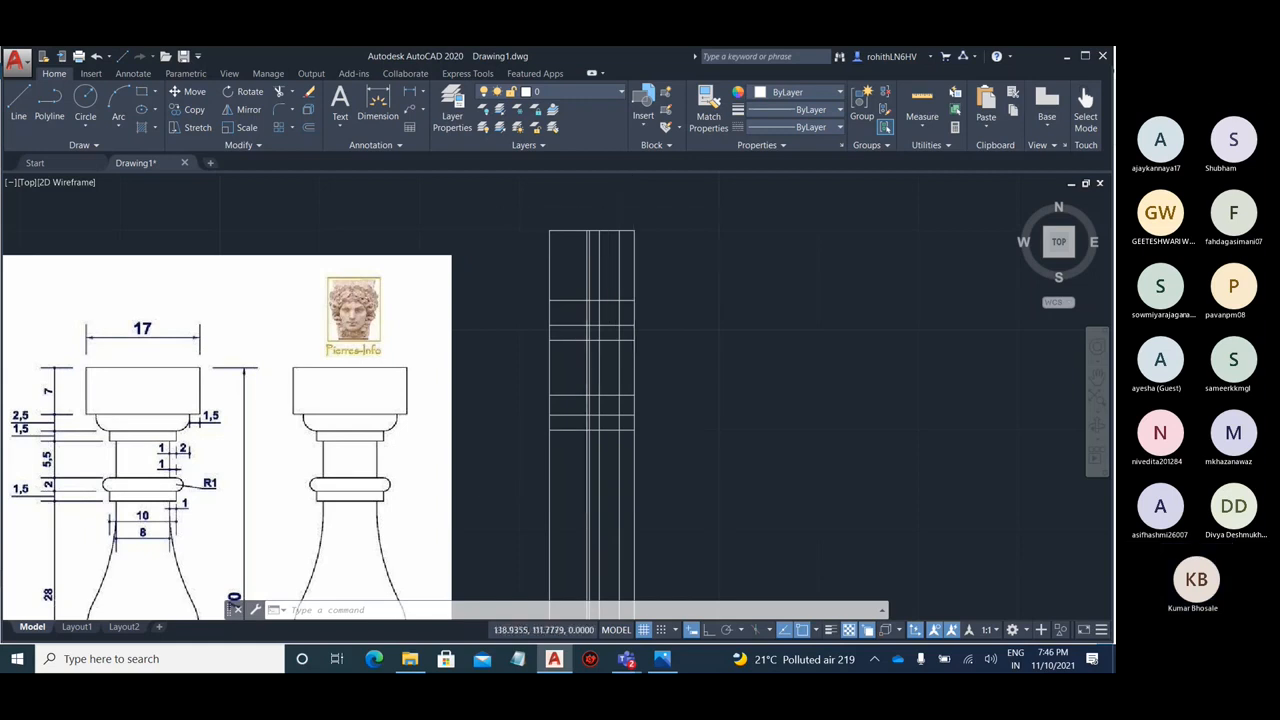
- Highlight the outline's two outer vertical edges, compare them with the reference baluster's cap, and clear the selection
scroll(608, 212, "up", 4)
left_click(453, 312)
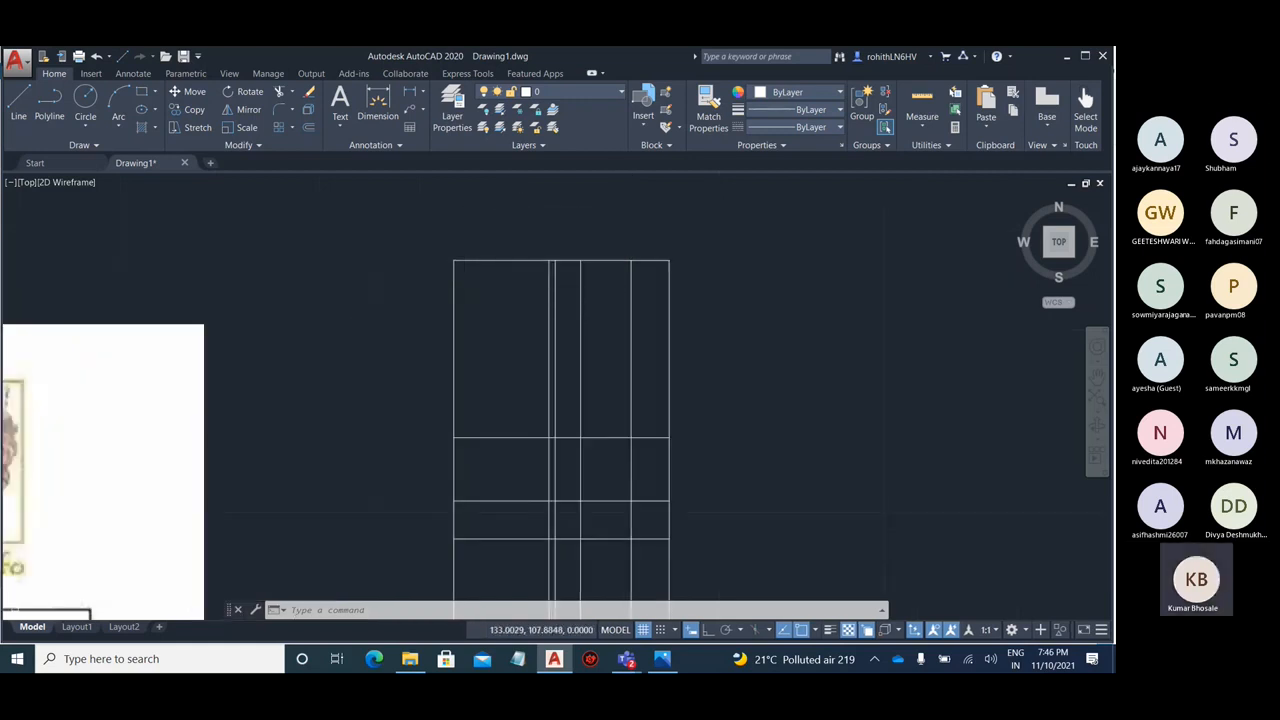
left_click(667, 290)
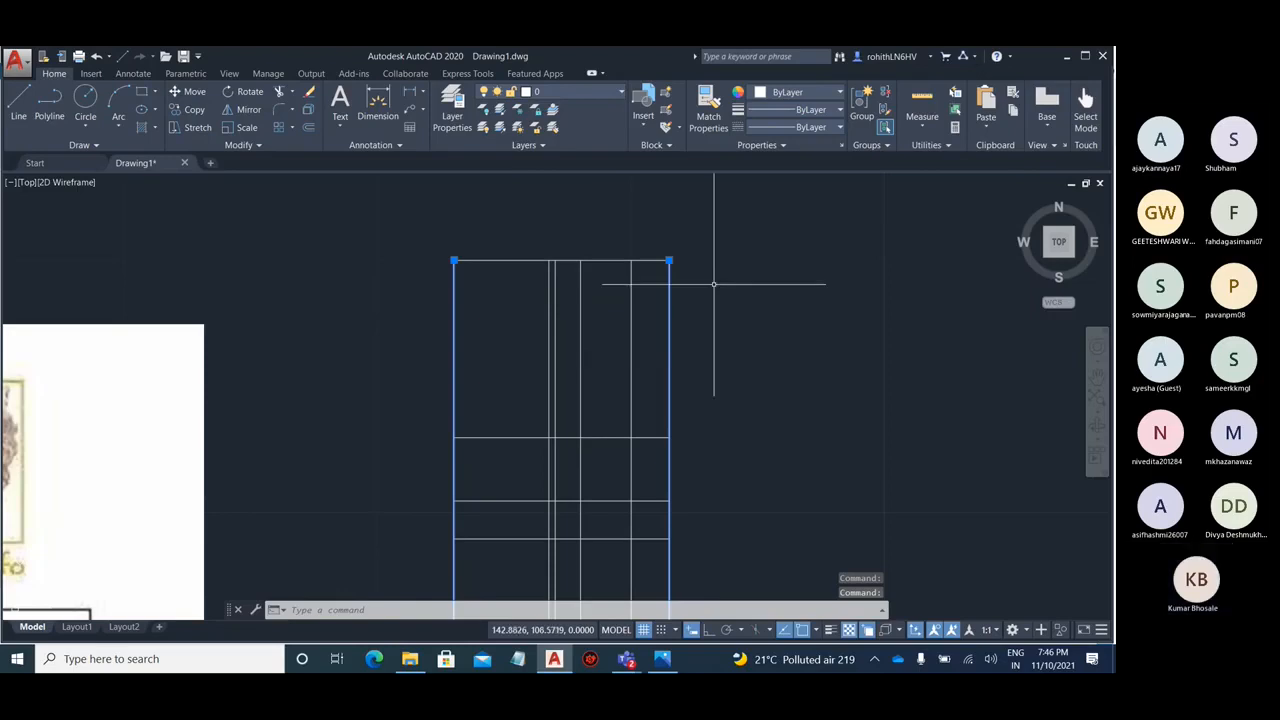
scroll(711, 280, "down", 2)
scroll(465, 378, "down", 5)
scroll(321, 434, "up", 8)
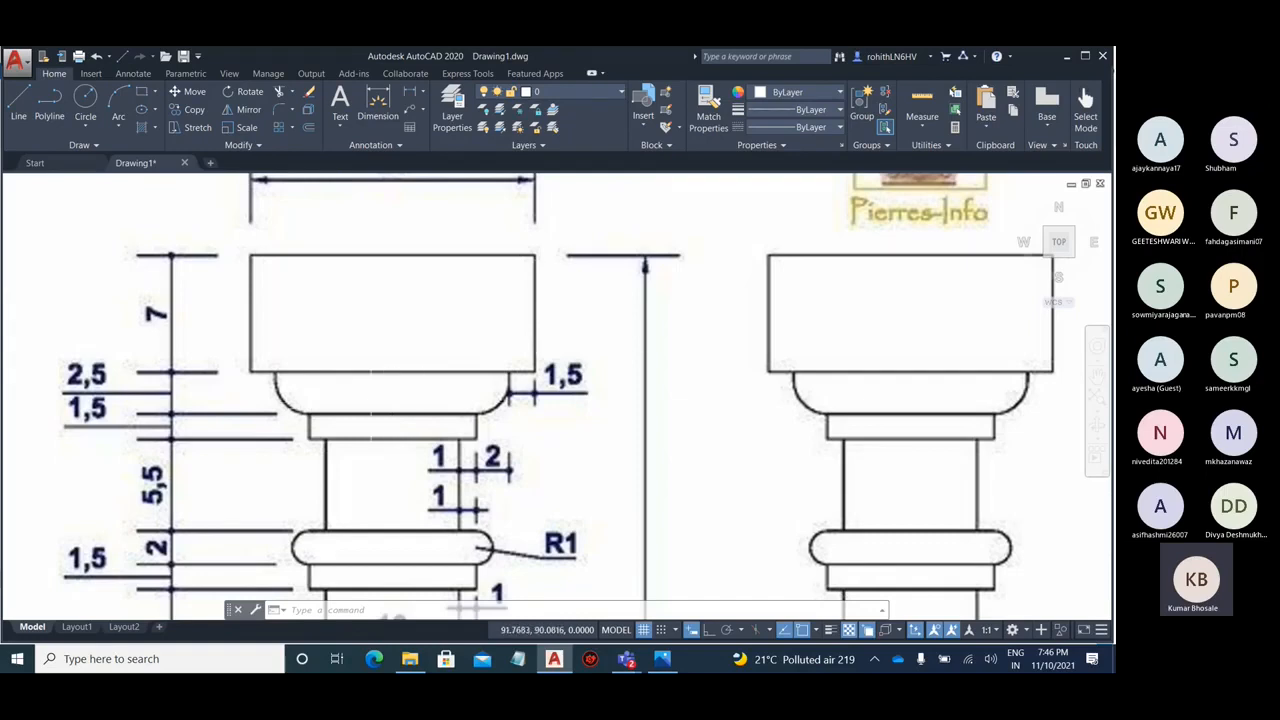
scroll(566, 357, "down", 8)
scroll(566, 357, "up", 5)
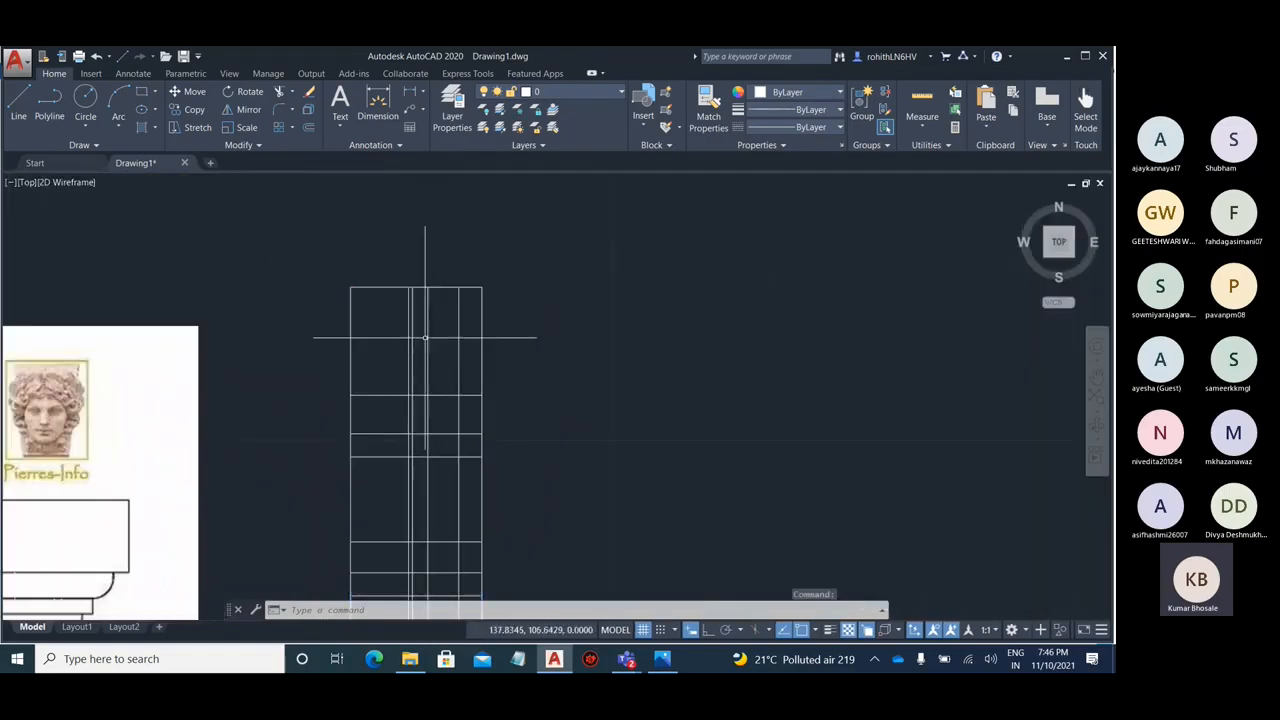
key("Escape")
- Color the outline's right vertical edge red and the first vertical line inside it green
scroll(323, 309, "up", 4)
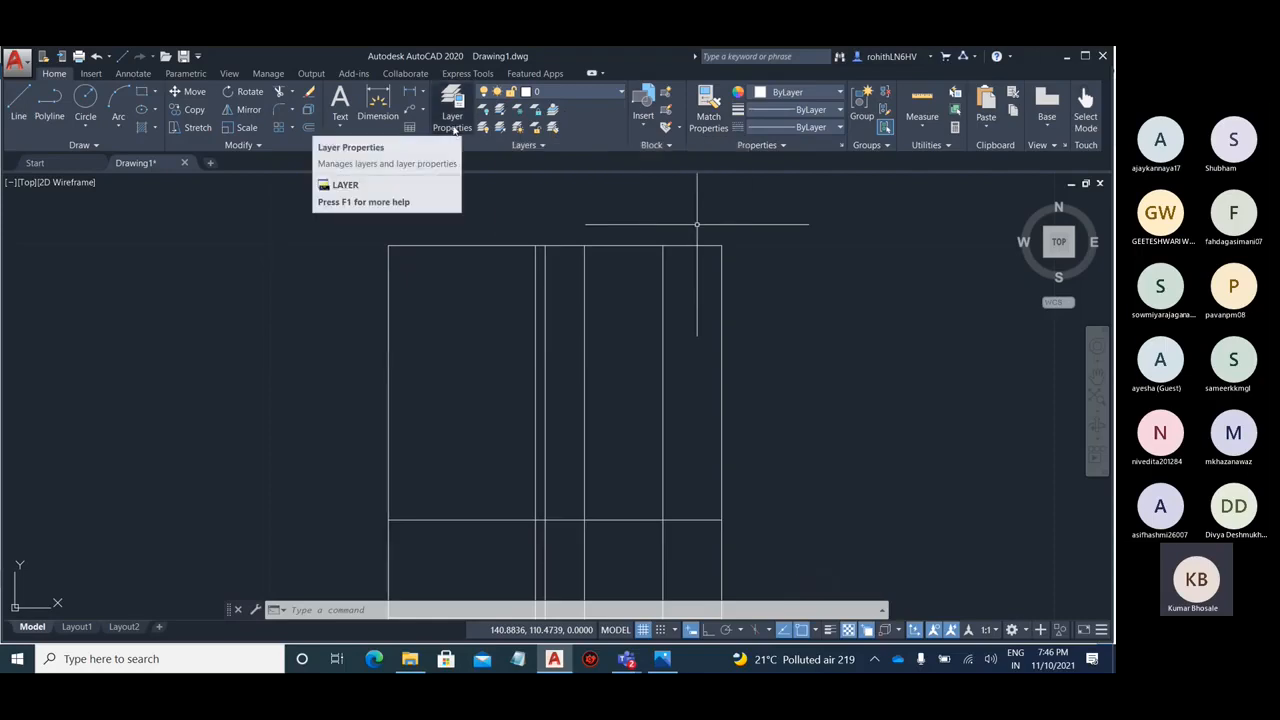
left_click(722, 281)
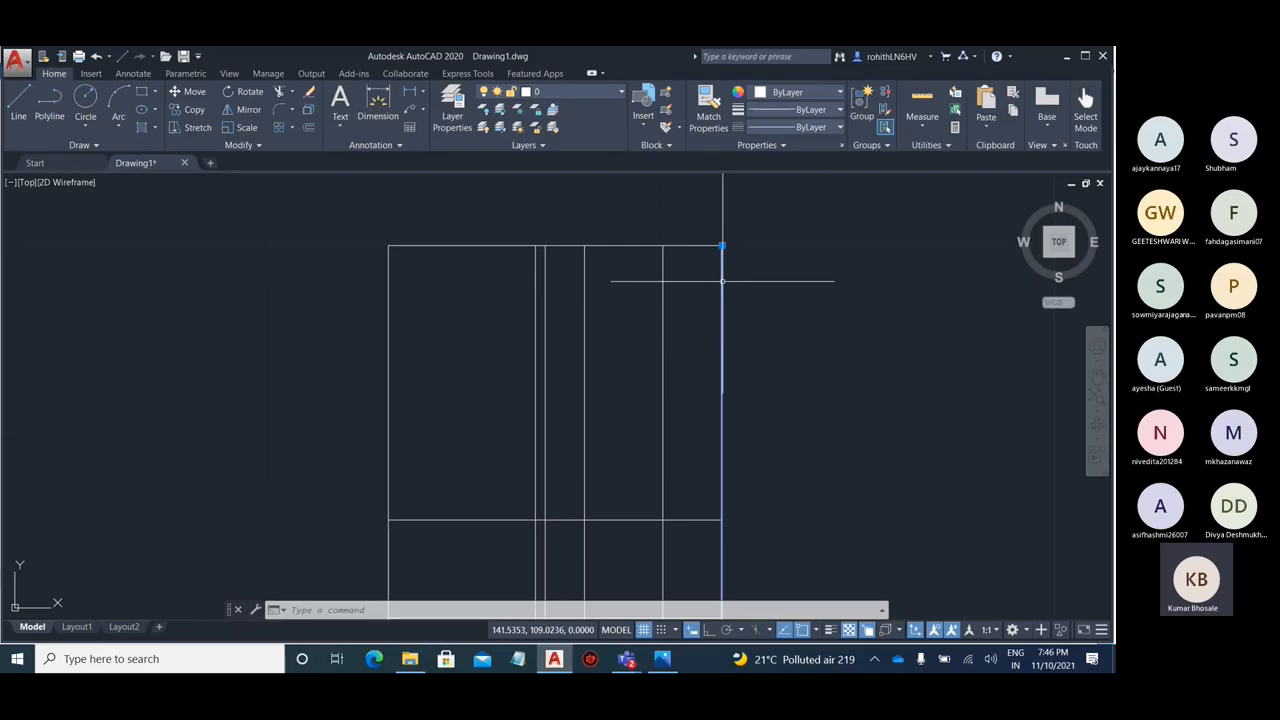
left_click(798, 92)
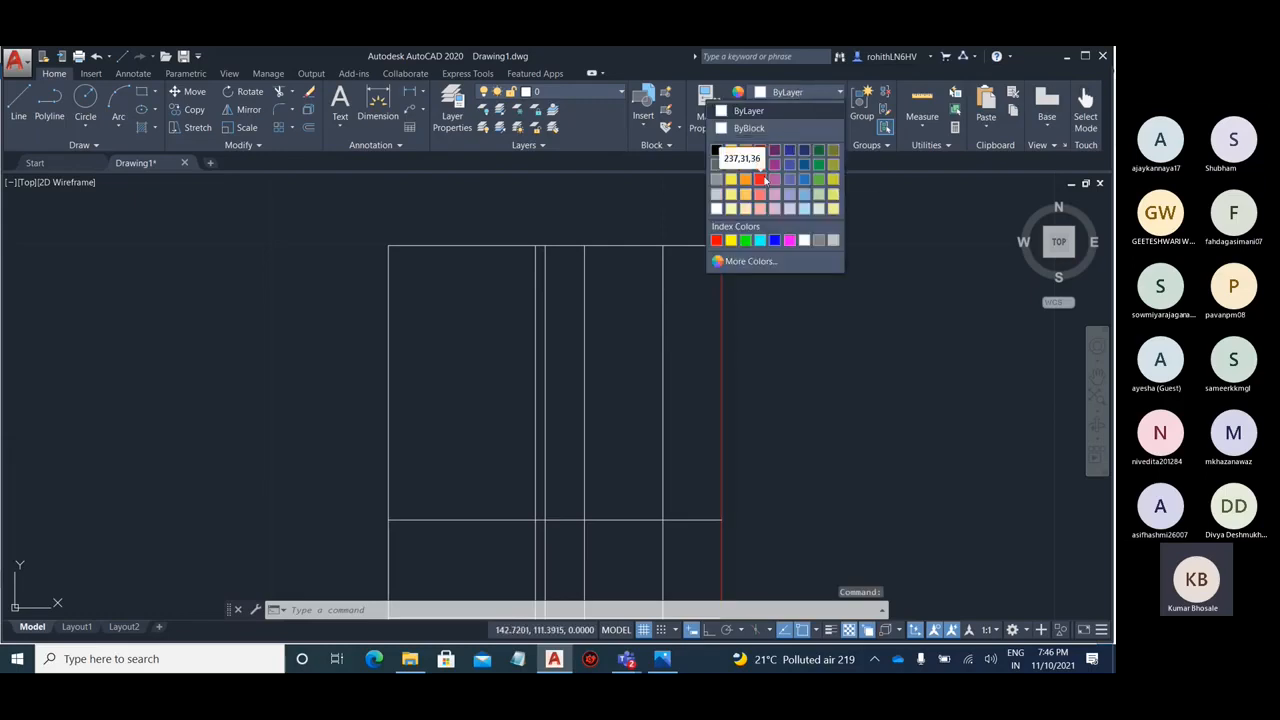
left_click(759, 164)
key("Escape")
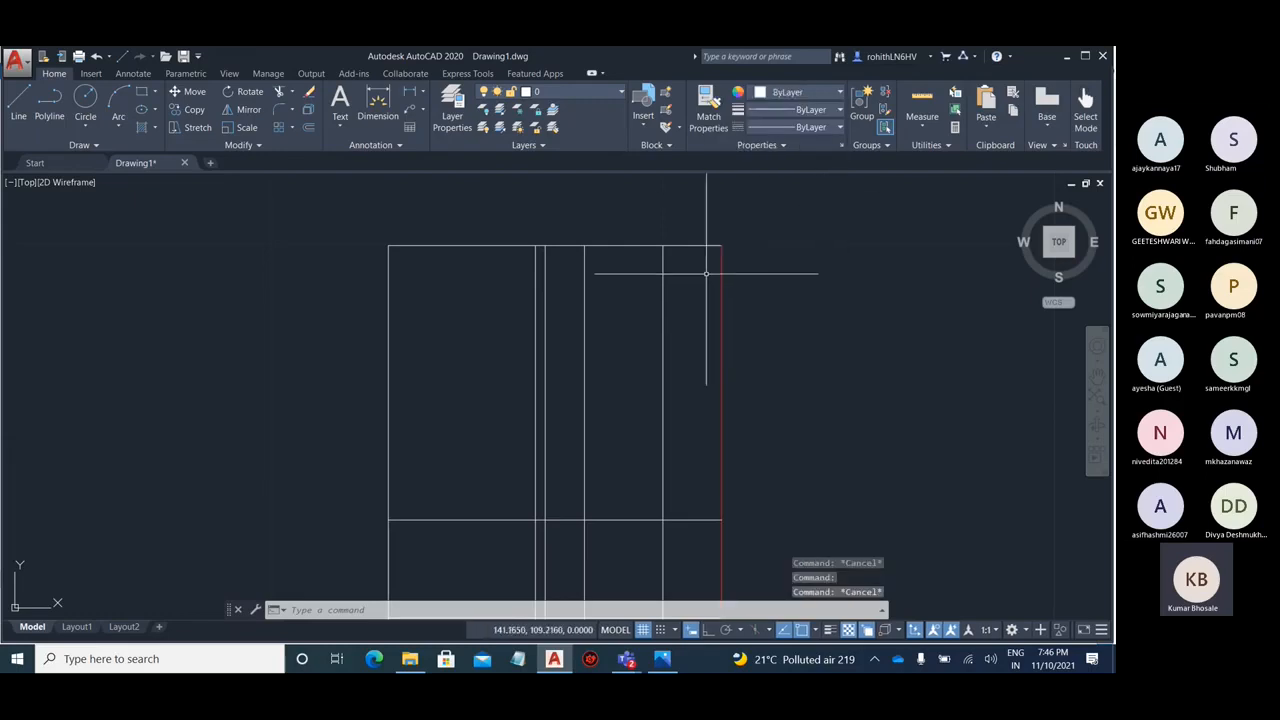
left_click(663, 277)
left_click(786, 92)
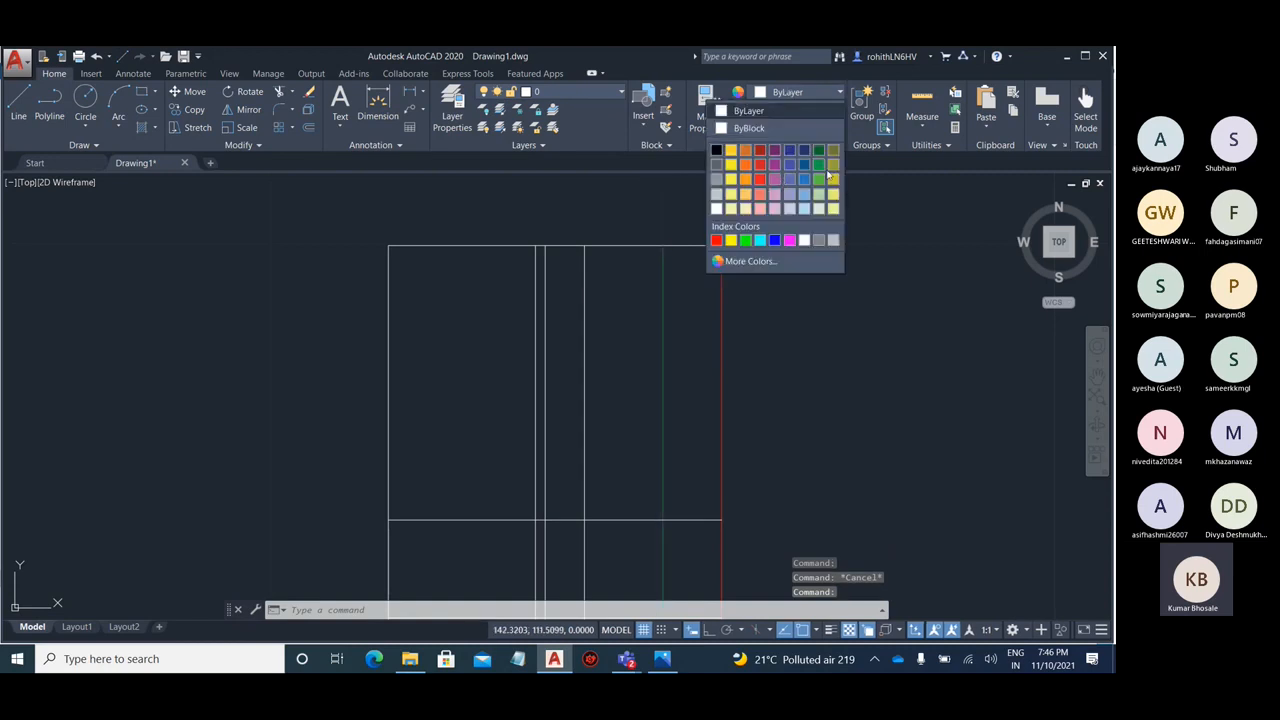
left_click(745, 240)
key("Escape")
- Color the next vertical line inward from the green one yellow (244,238,81) and the line after it magenta
left_click(585, 292)
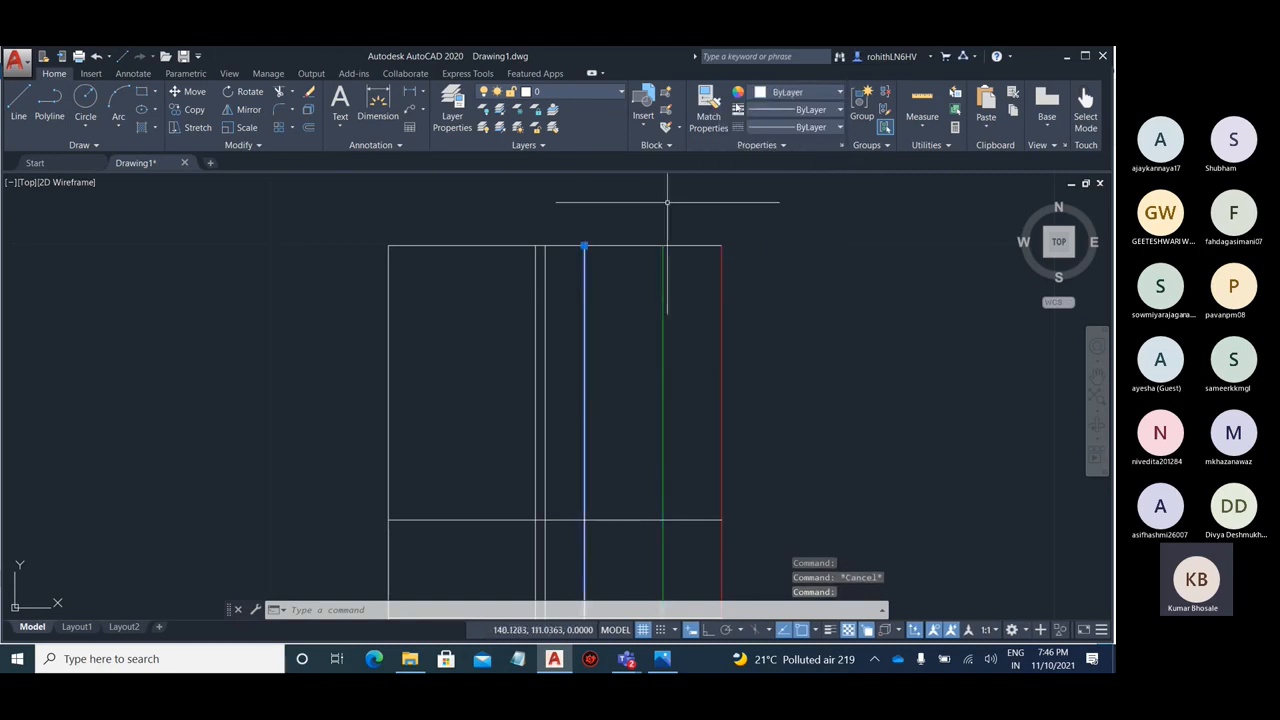
left_click(797, 93)
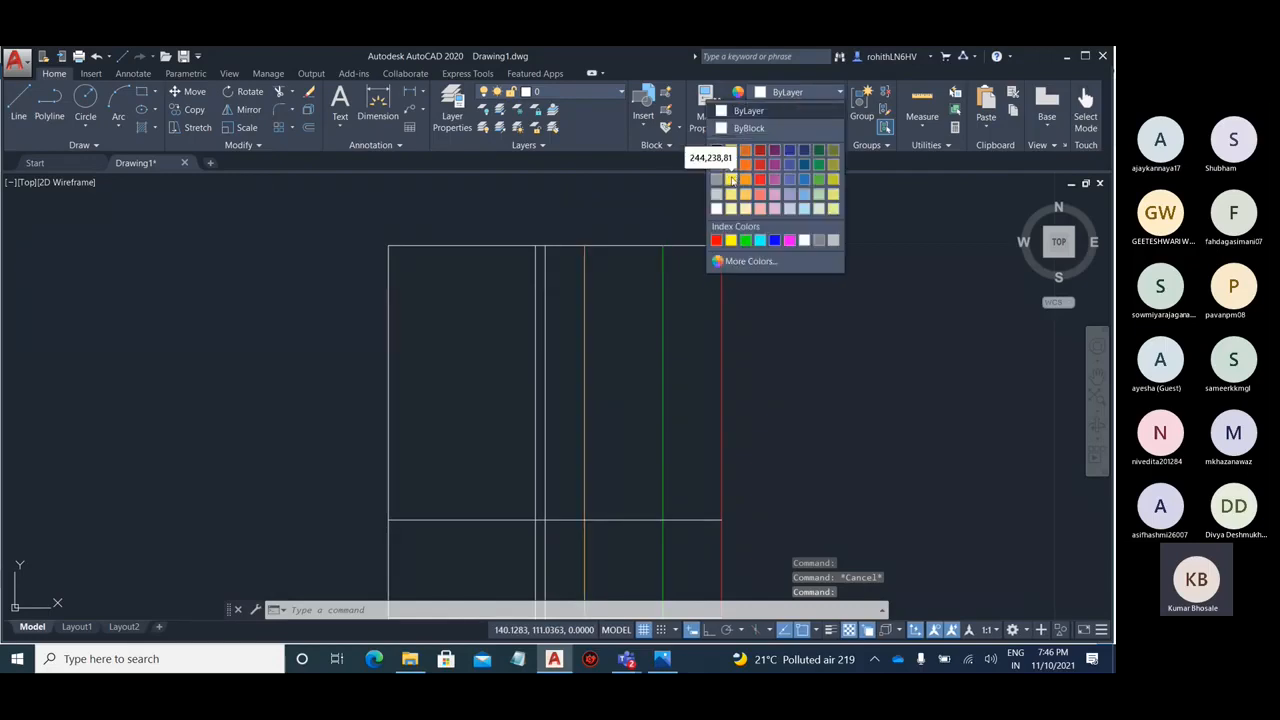
left_click(731, 180)
key("Escape")
left_click(545, 277)
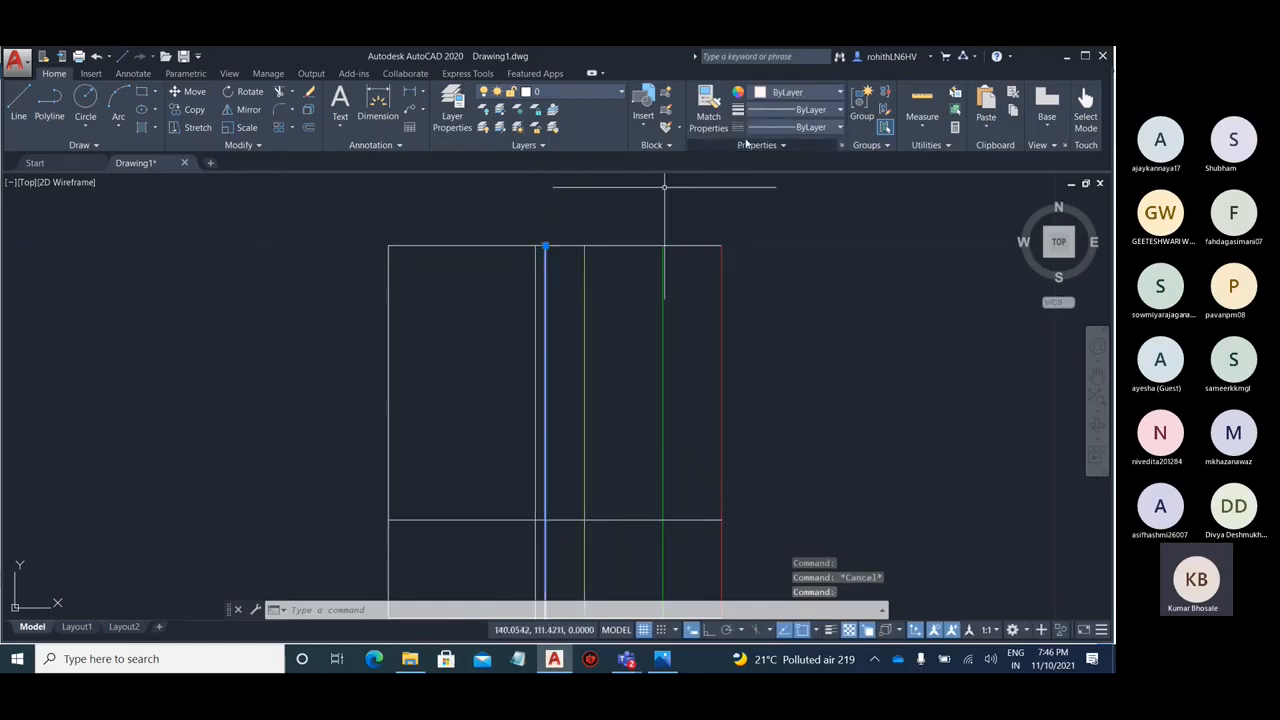
left_click(797, 93)
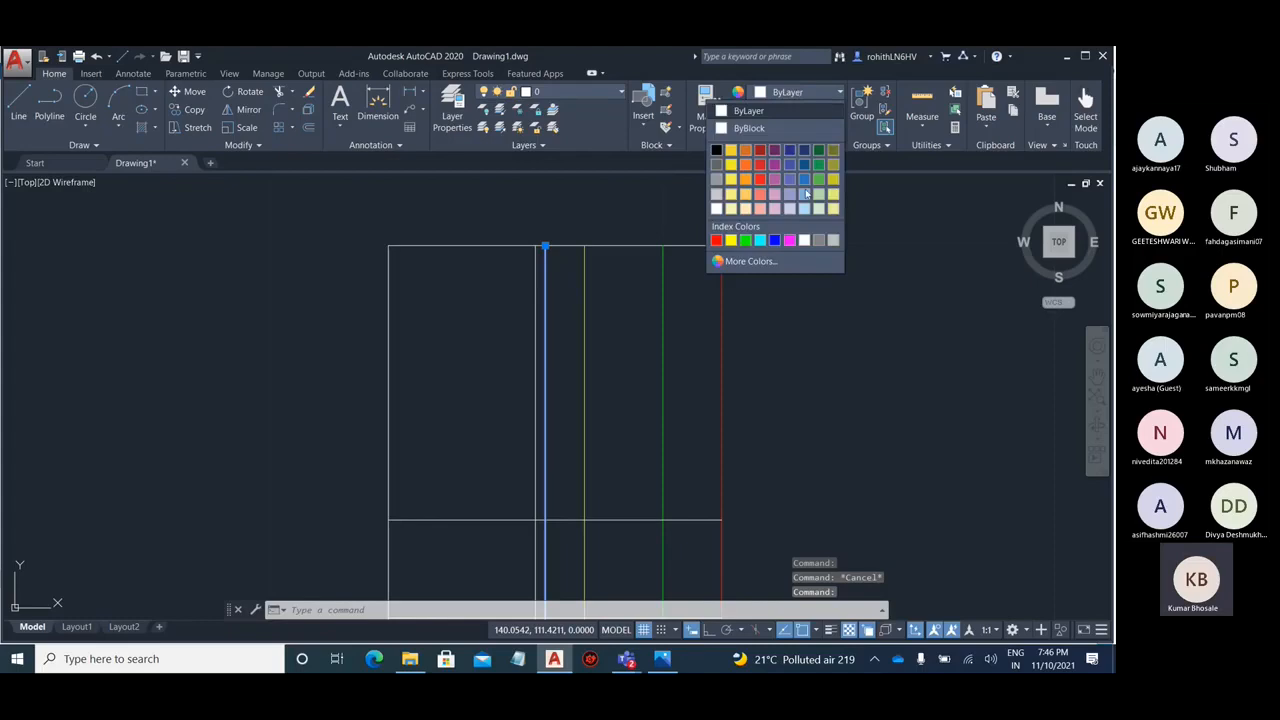
left_click(789, 240)
key("Escape")
- Color the remaining inner vertical line, just beside the magenta one, cyan
left_click(536, 286)
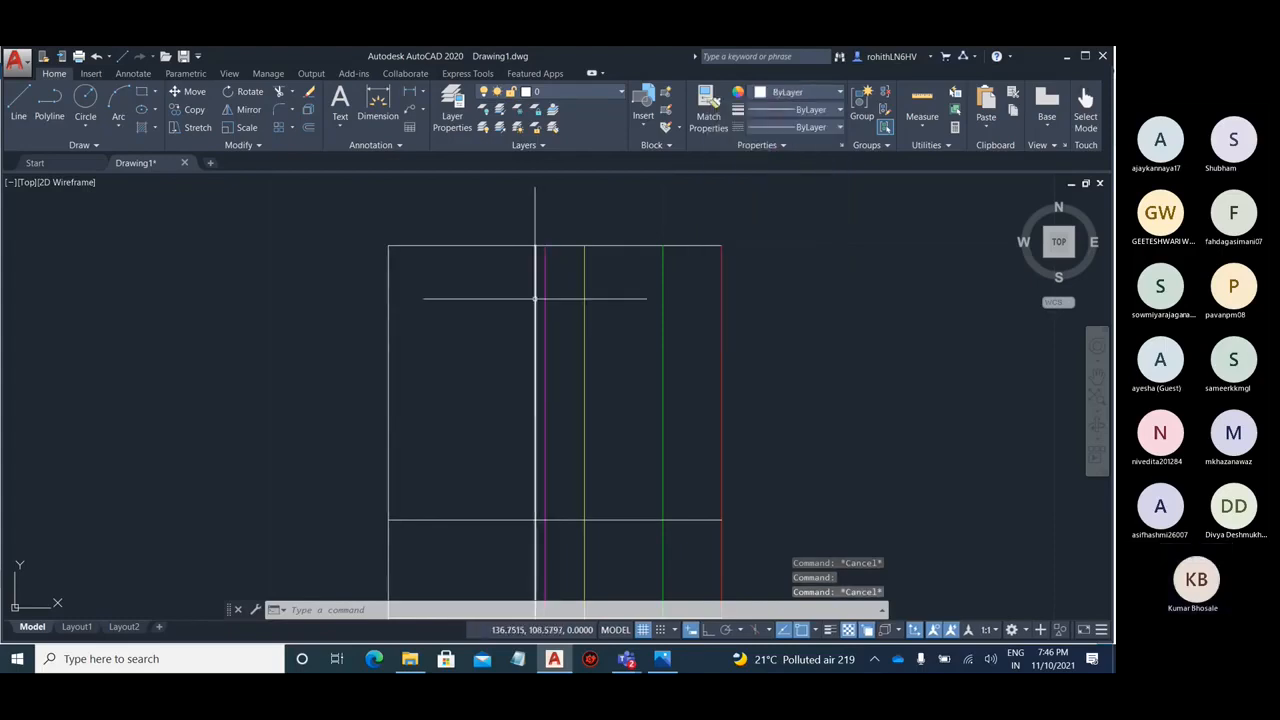
left_click(813, 92)
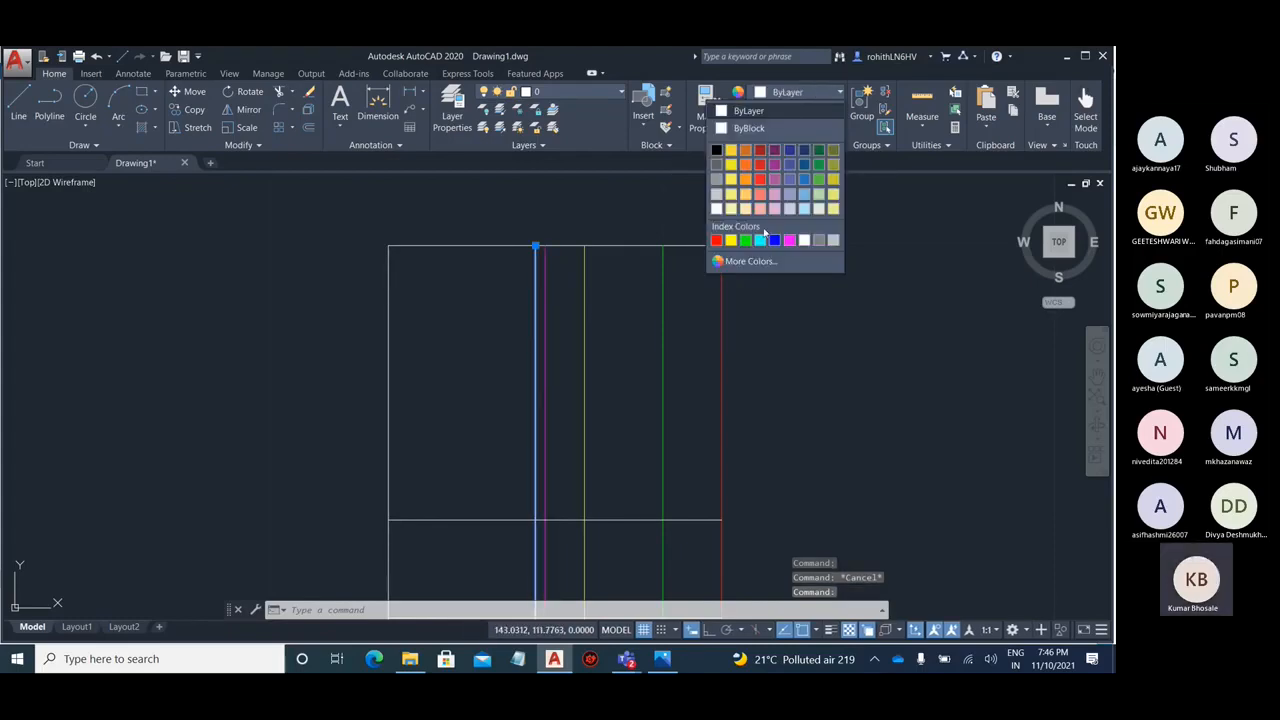
left_click(762, 240)
key("Escape")
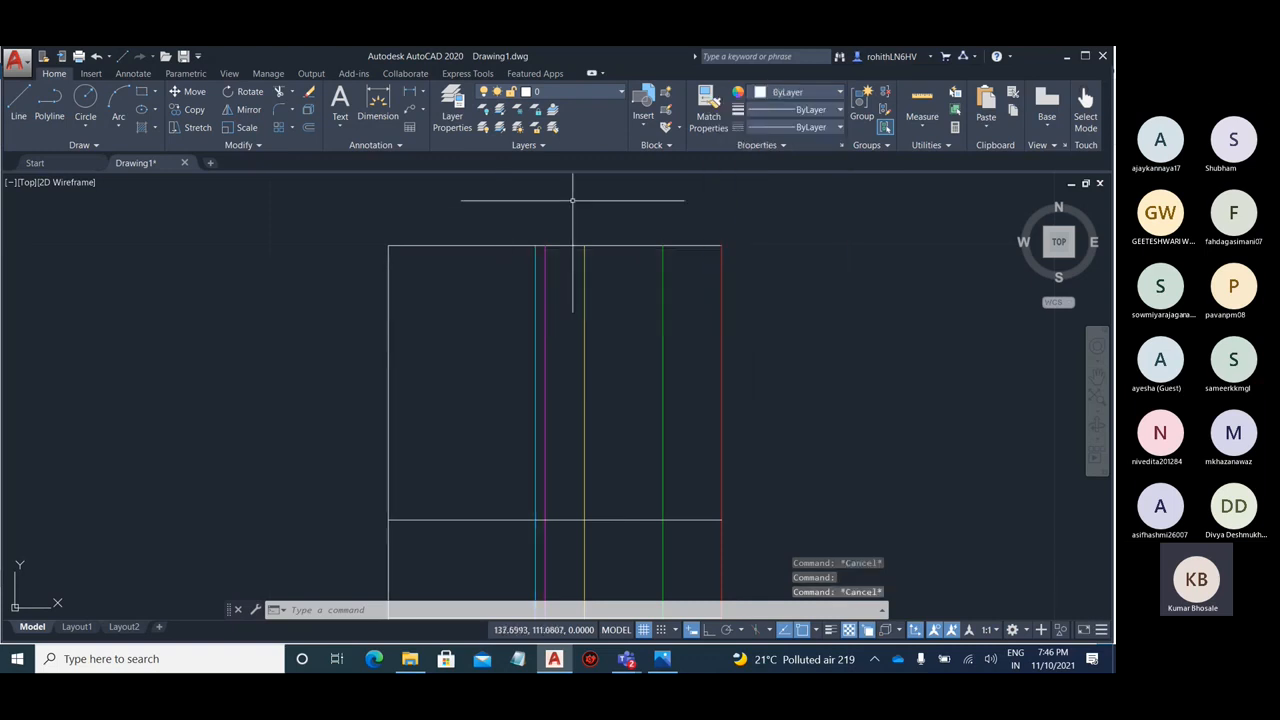
- Compare the colored width lines with the reference baluster, including a close look at the cap and neck dimensions in the Photos image
scroll(572, 200, "down", 6)
scroll(514, 223, "up", 4)
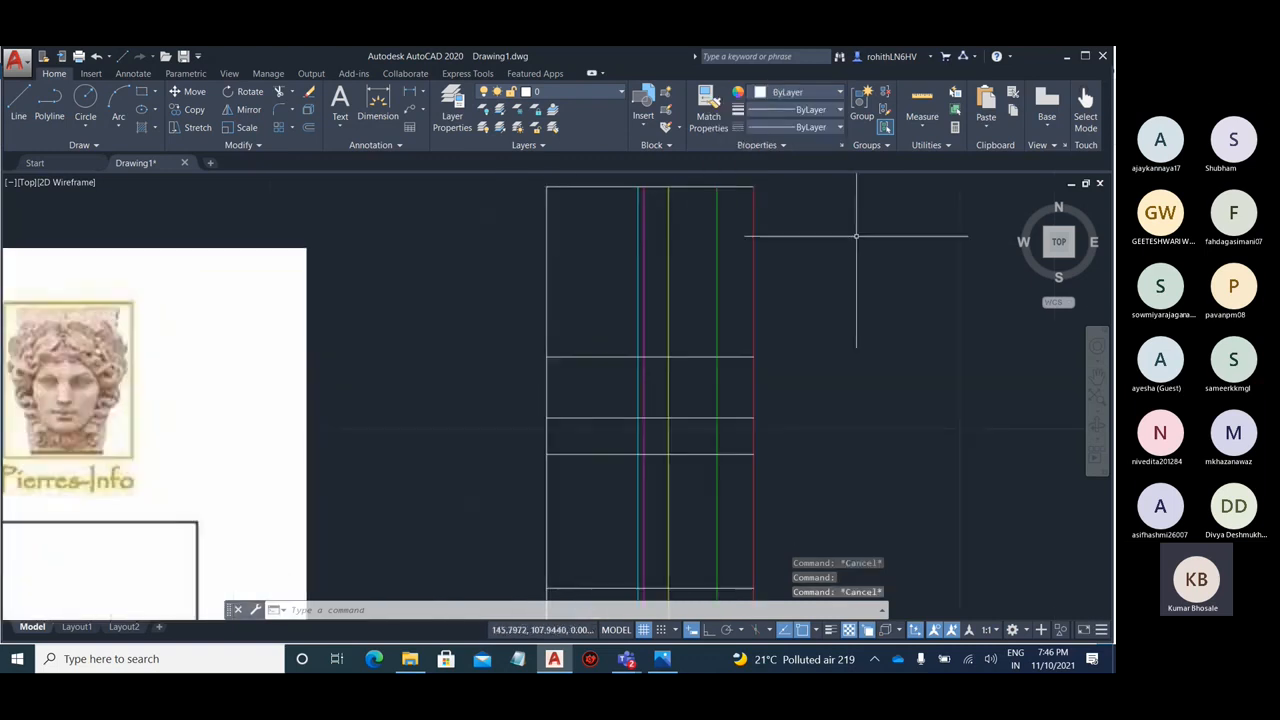
scroll(856, 237, "down", 6)
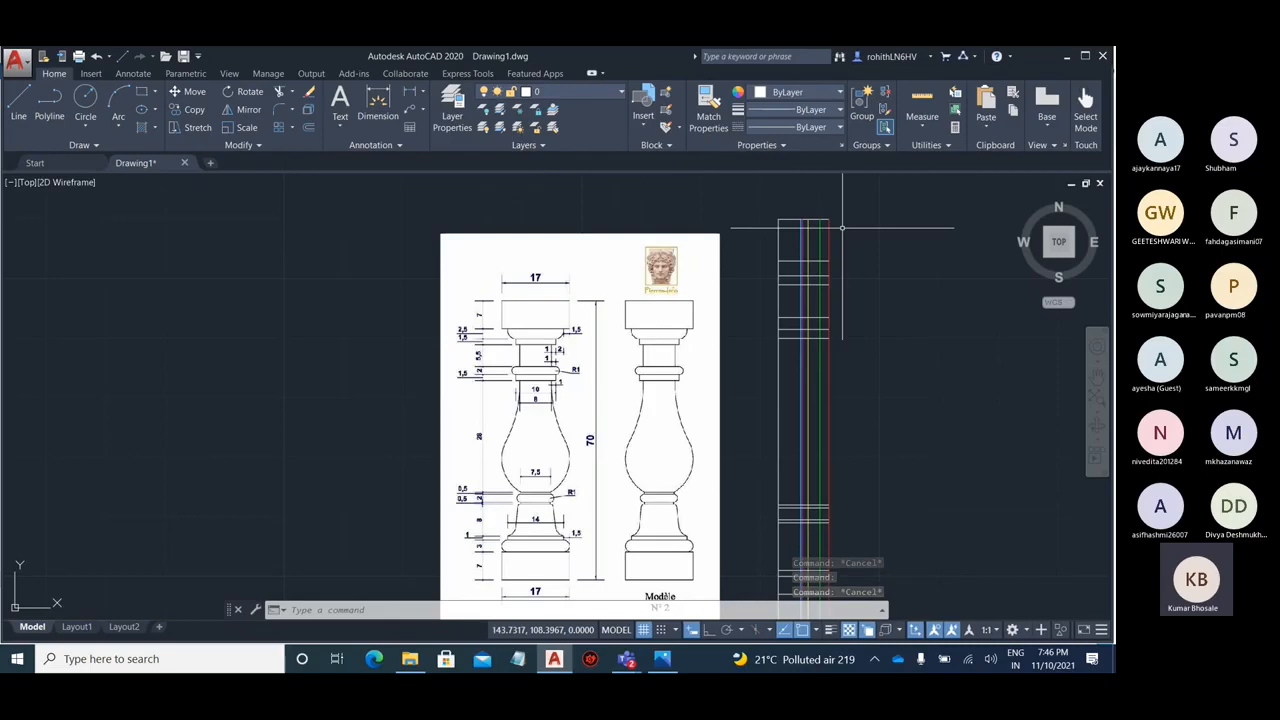
scroll(853, 243, "down", 2)
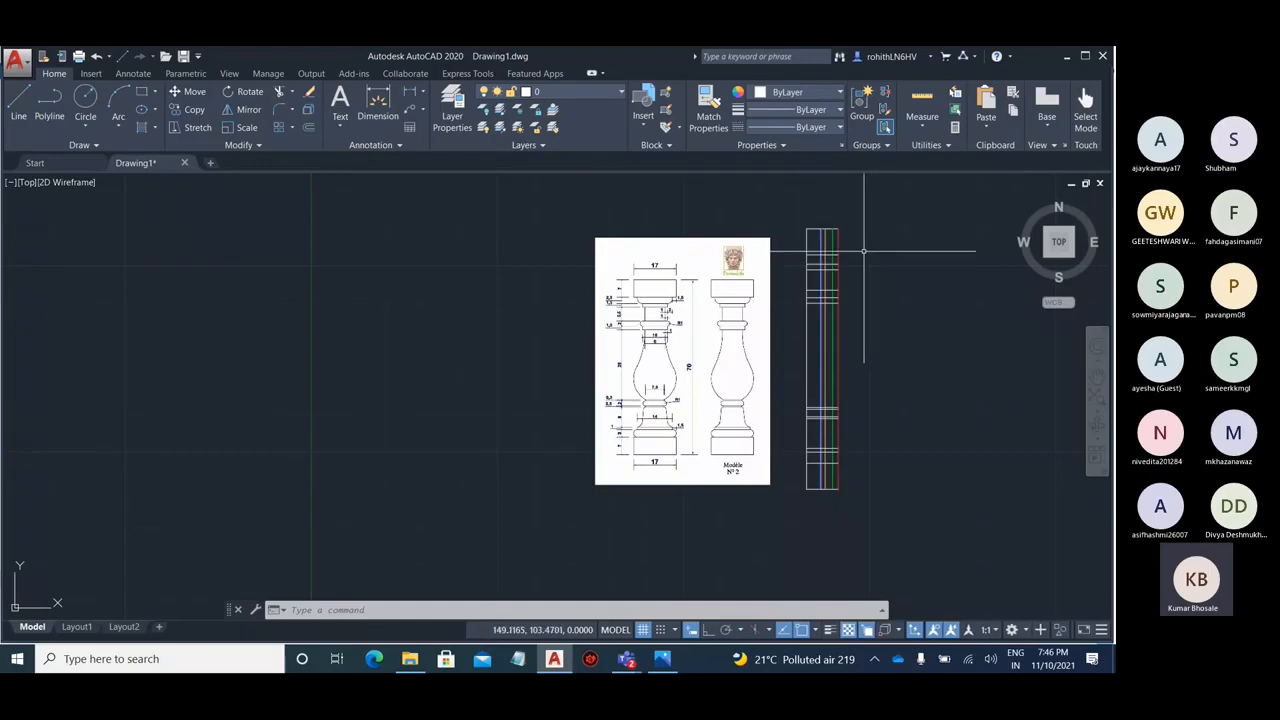
scroll(834, 246, "up", 2)
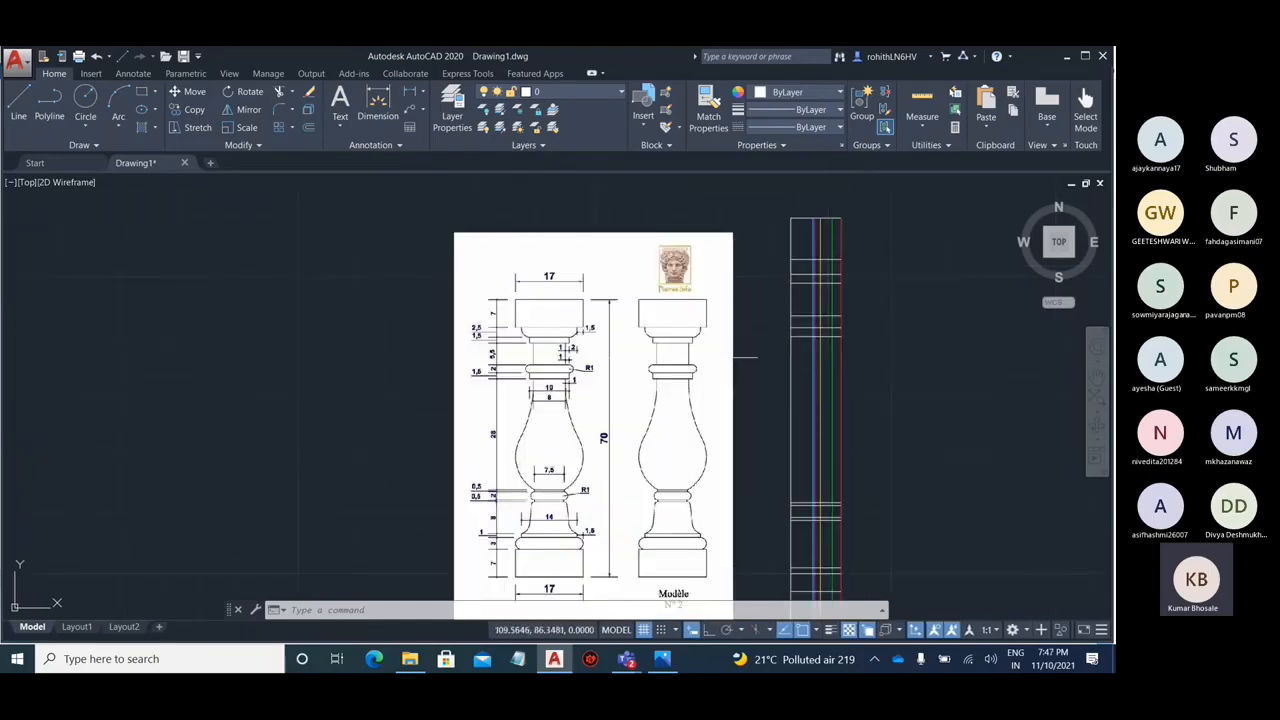
scroll(754, 330, "up", 4)
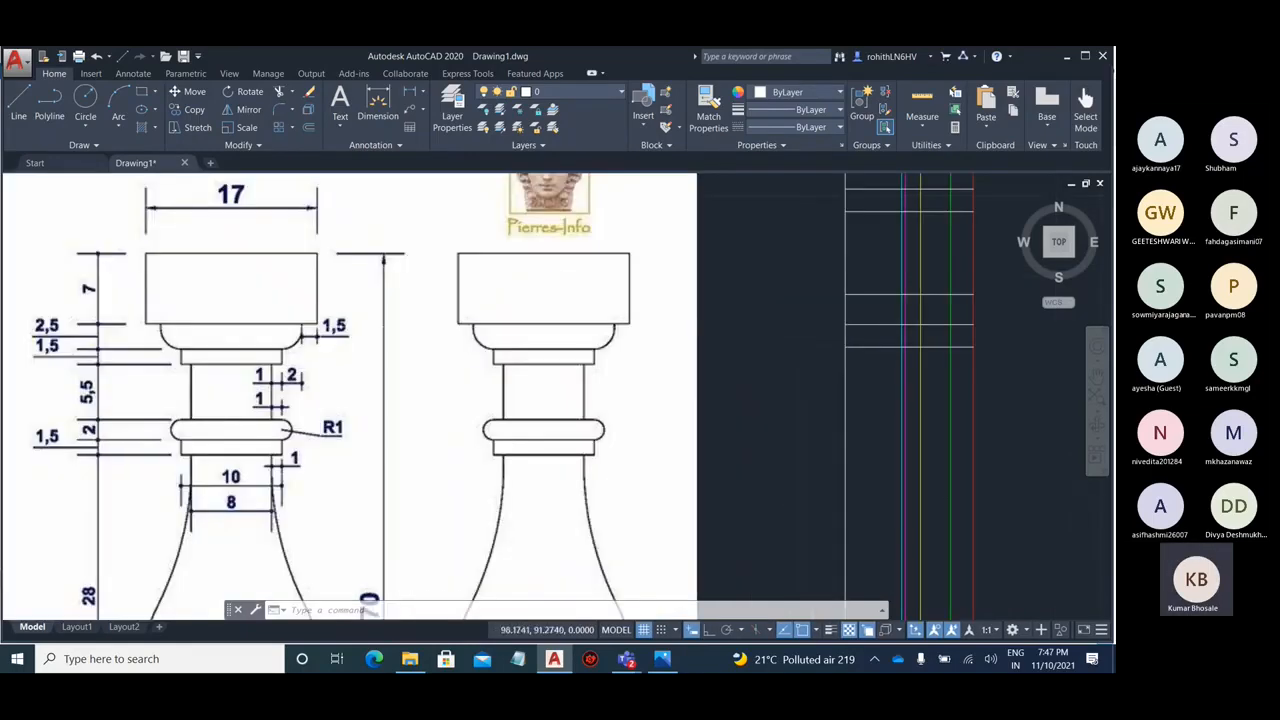
left_click(662, 658)
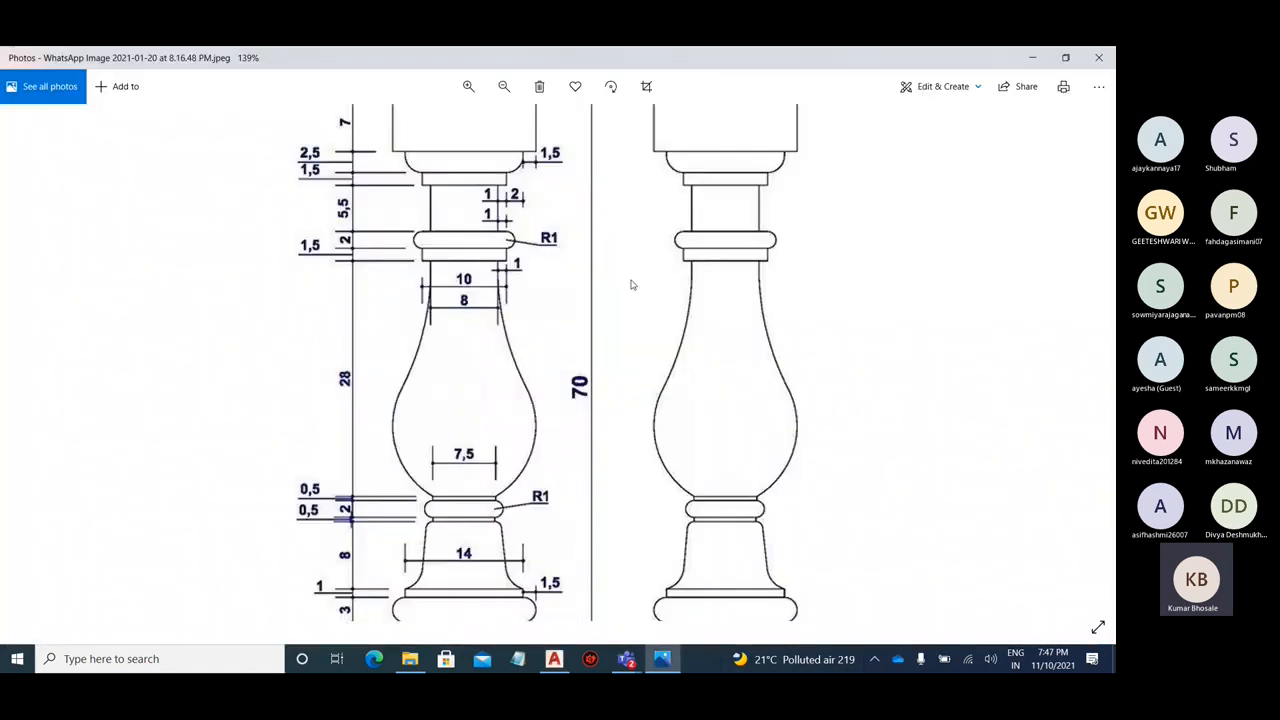
scroll(475, 264, "up", 3)
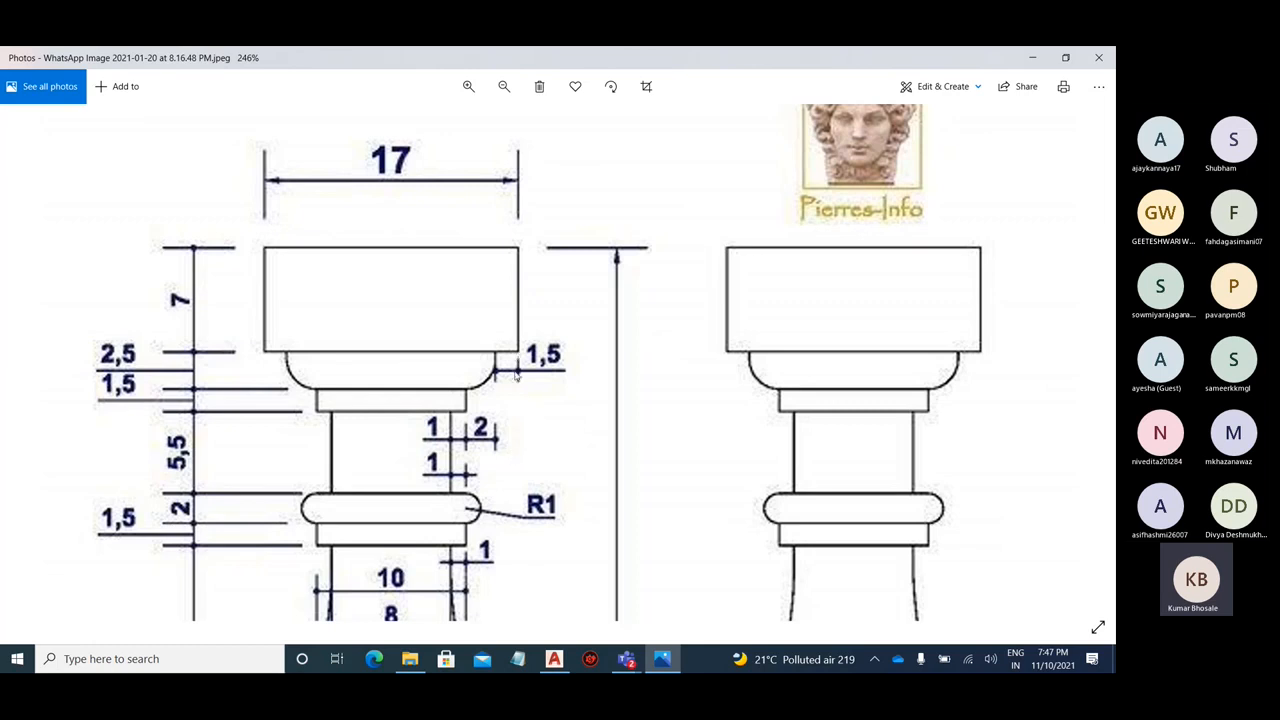
left_click(1032, 57)
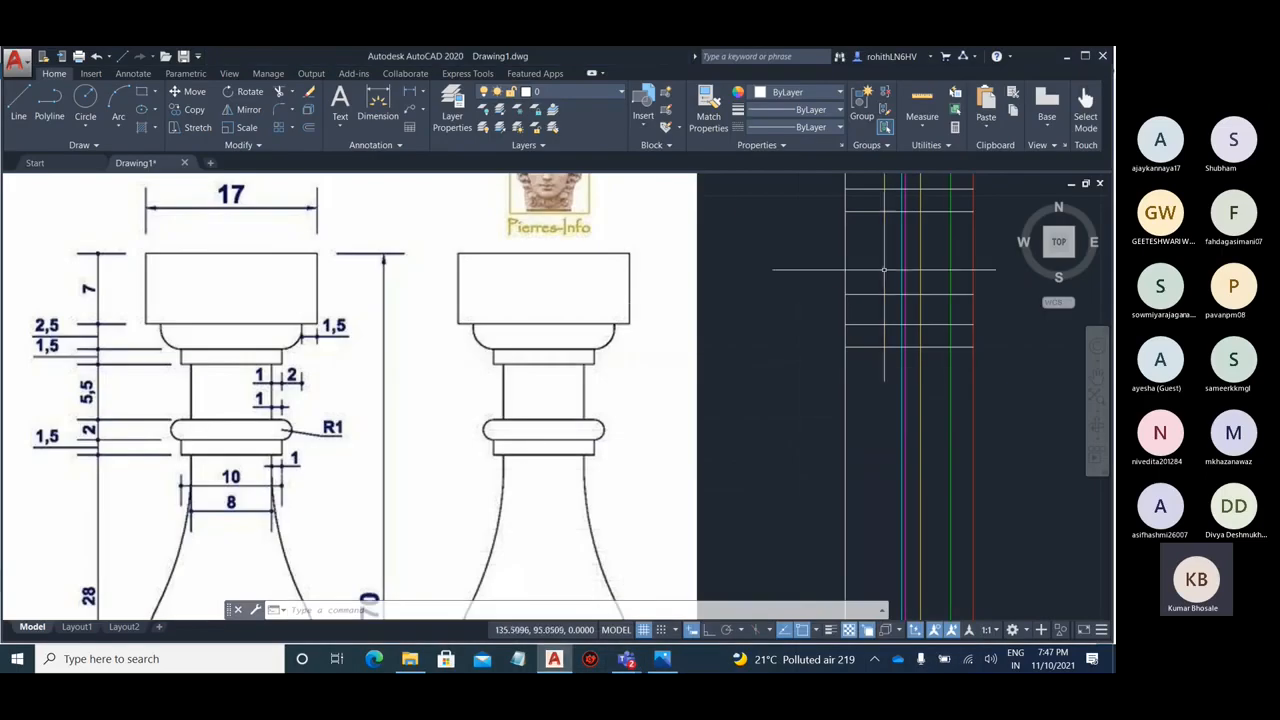
- Trim the red edge between the cap's base line and the third horizontal line, and cut the second horizontal line back to the green line
scroll(884, 270, "up", 5)
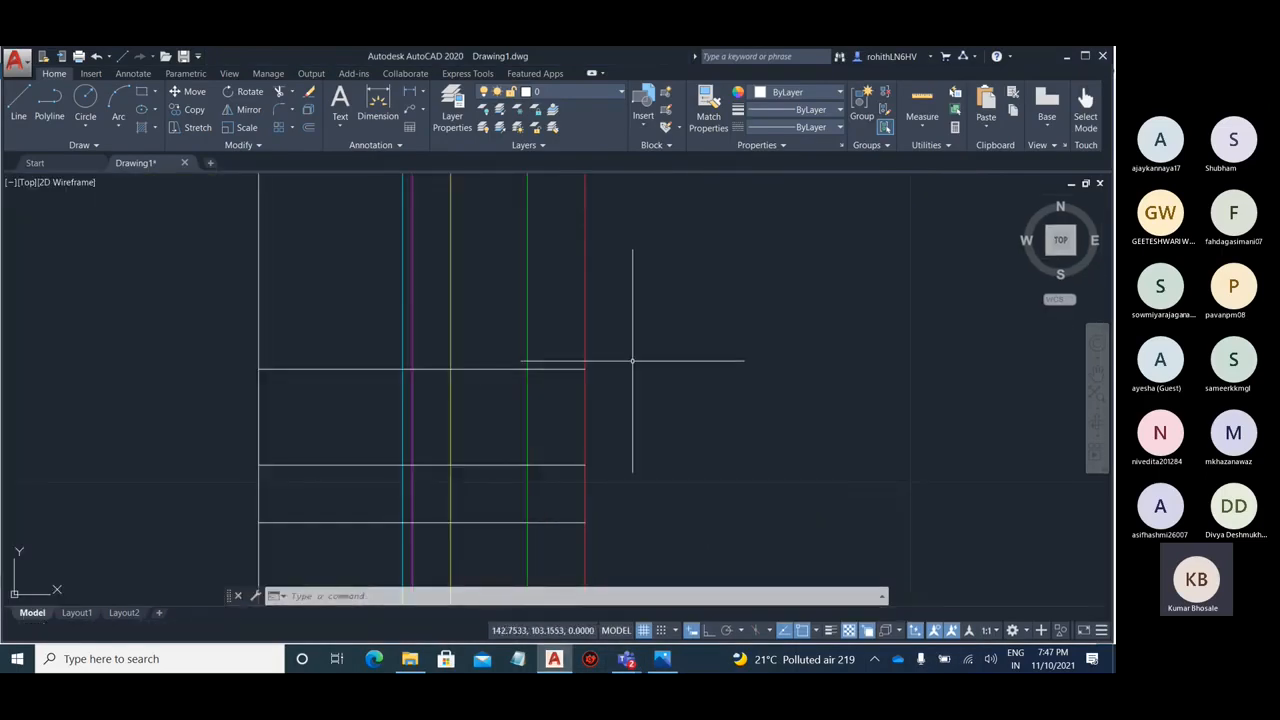
scroll(632, 362, "down", 2)
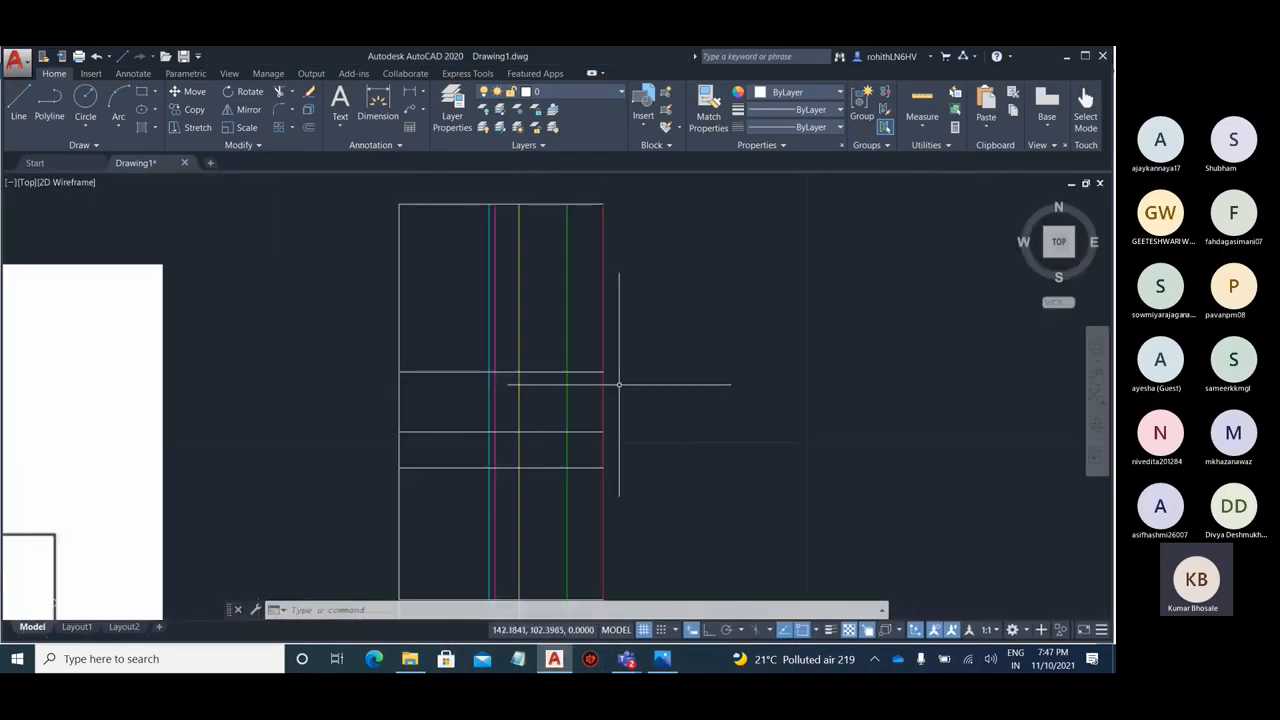
type("tr")
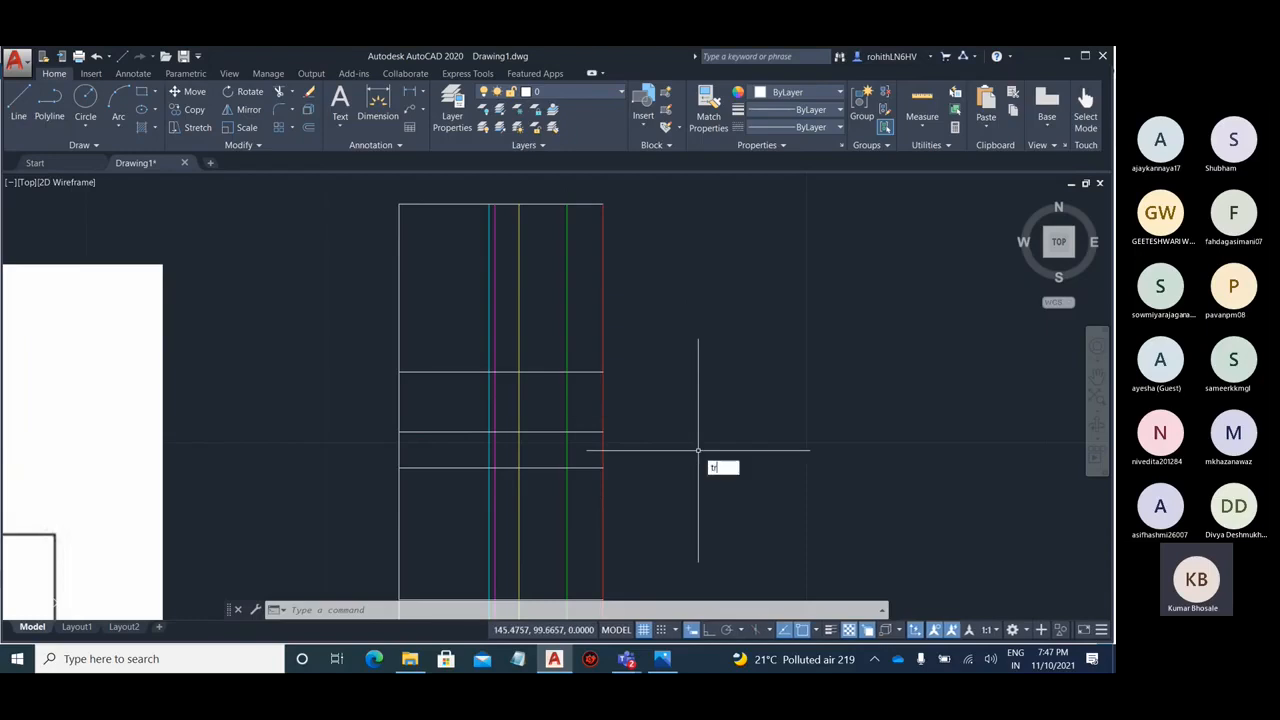
key("Return")
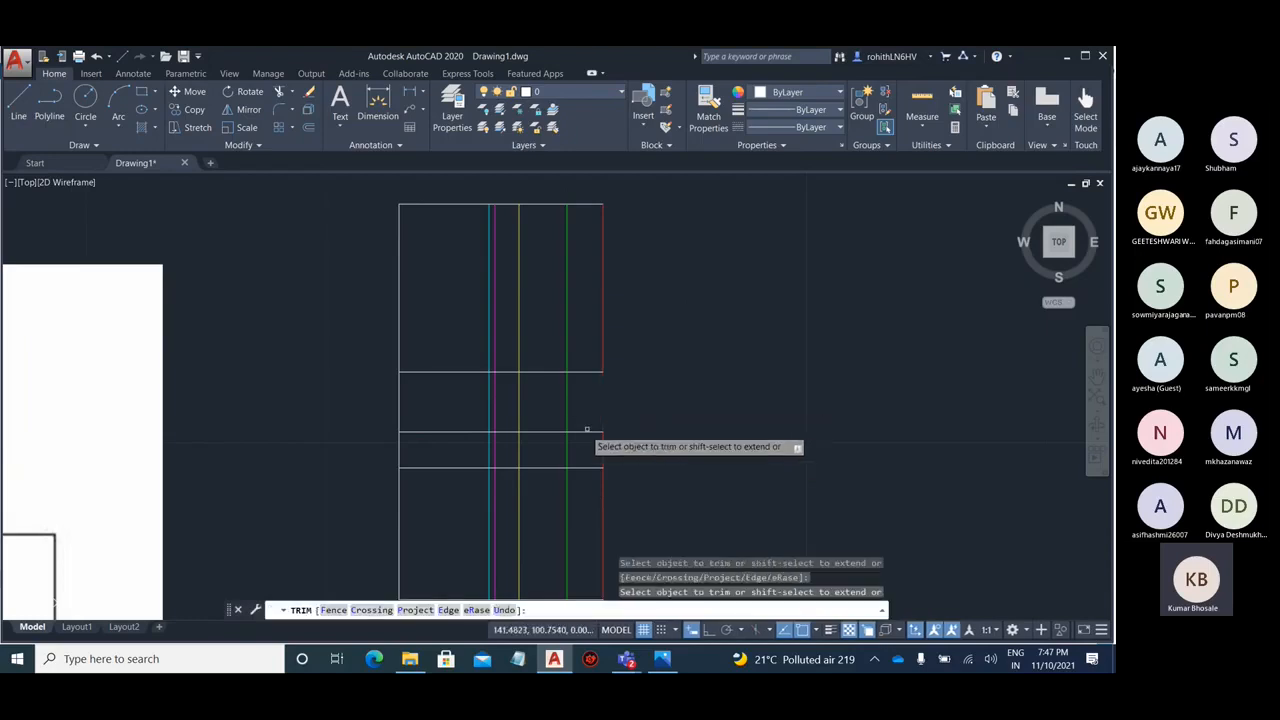
scroll(587, 430, "up", 3)
scroll(700, 405, "down", 3)
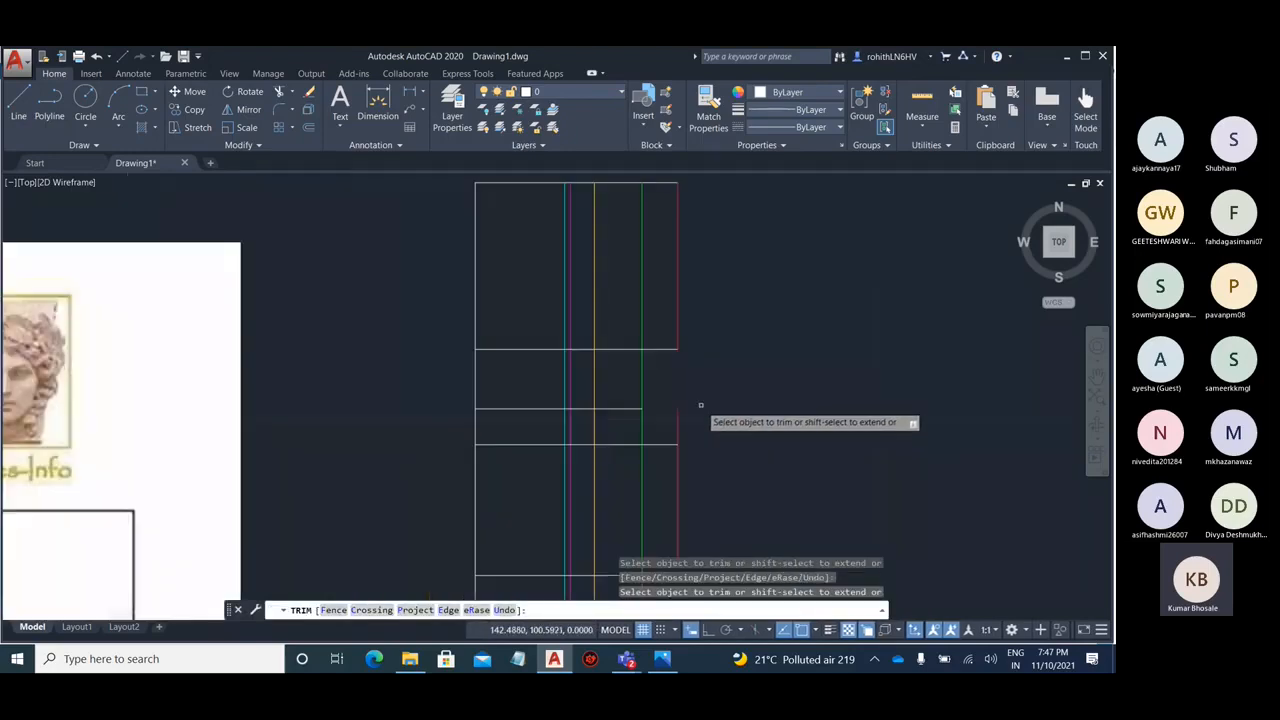
key("Escape")
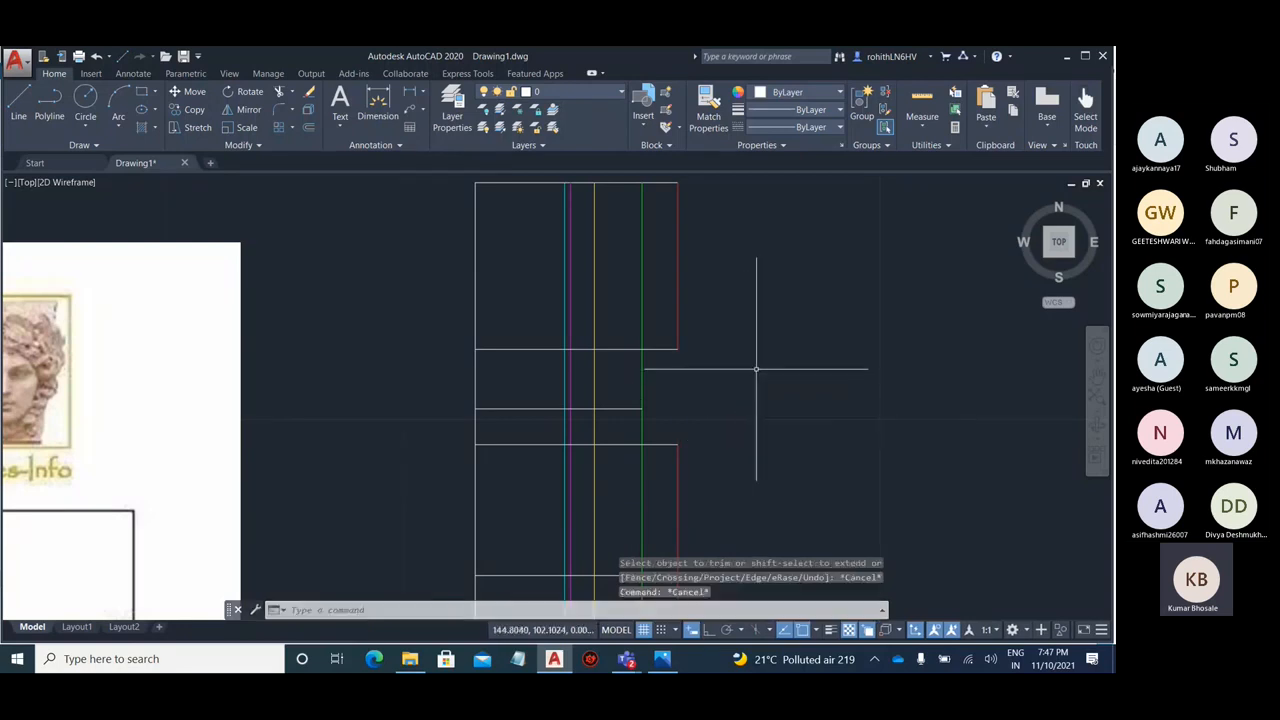
- Examine the setback between the cap block's edge and the curved moulding below it in the Photos reference image
scroll(800, 360, "down", 3)
scroll(760, 370, "up", 3)
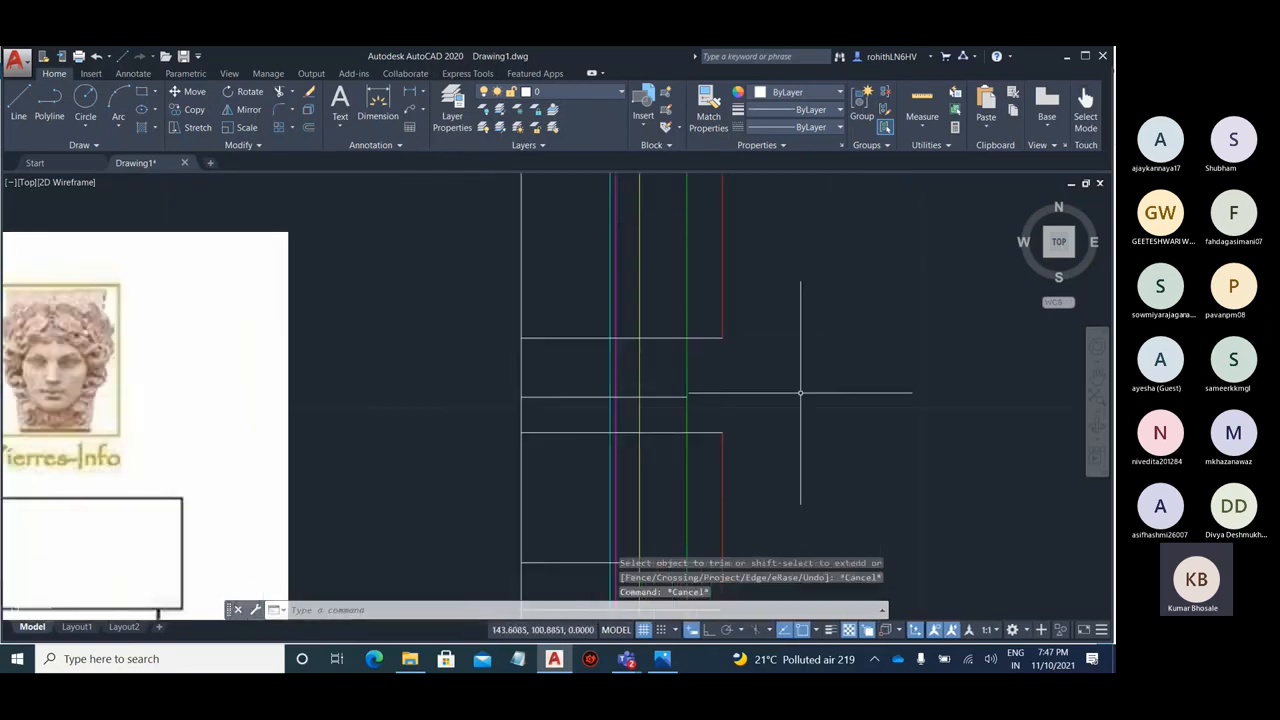
scroll(800, 393, "down", 2)
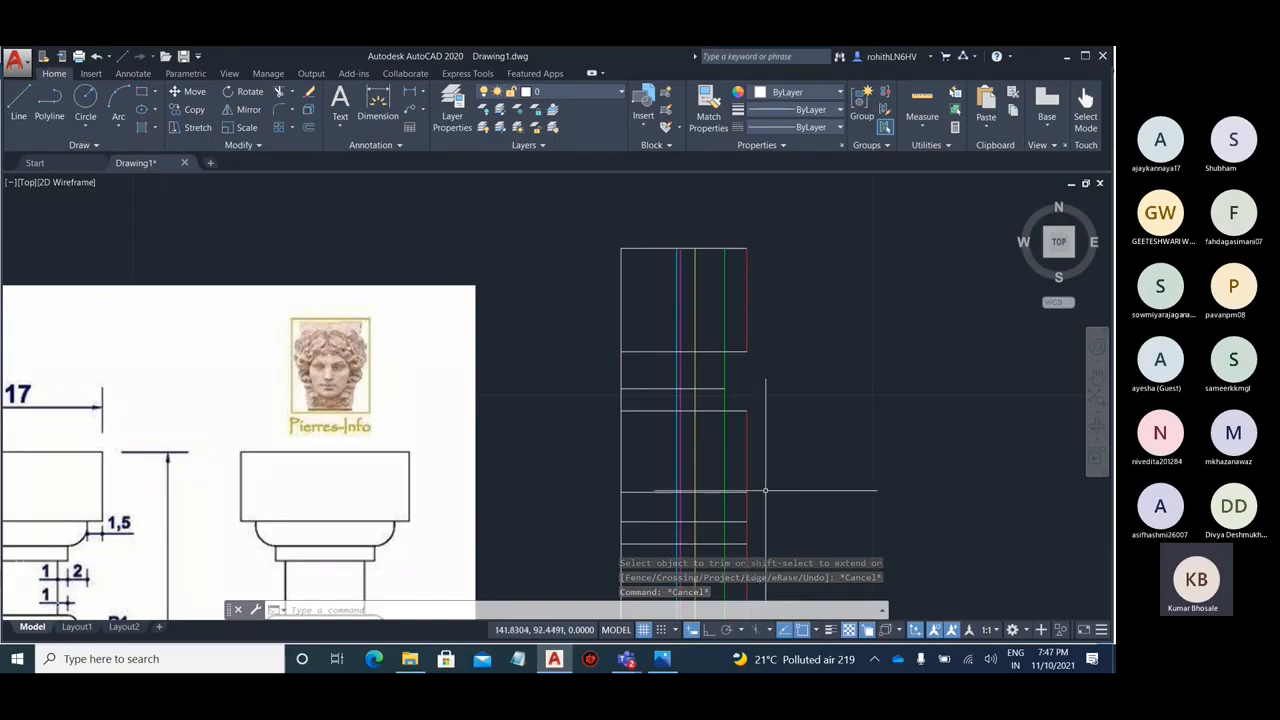
scroll(765, 490, "down", 2)
left_click(662, 658)
scroll(399, 320, "up", 5)
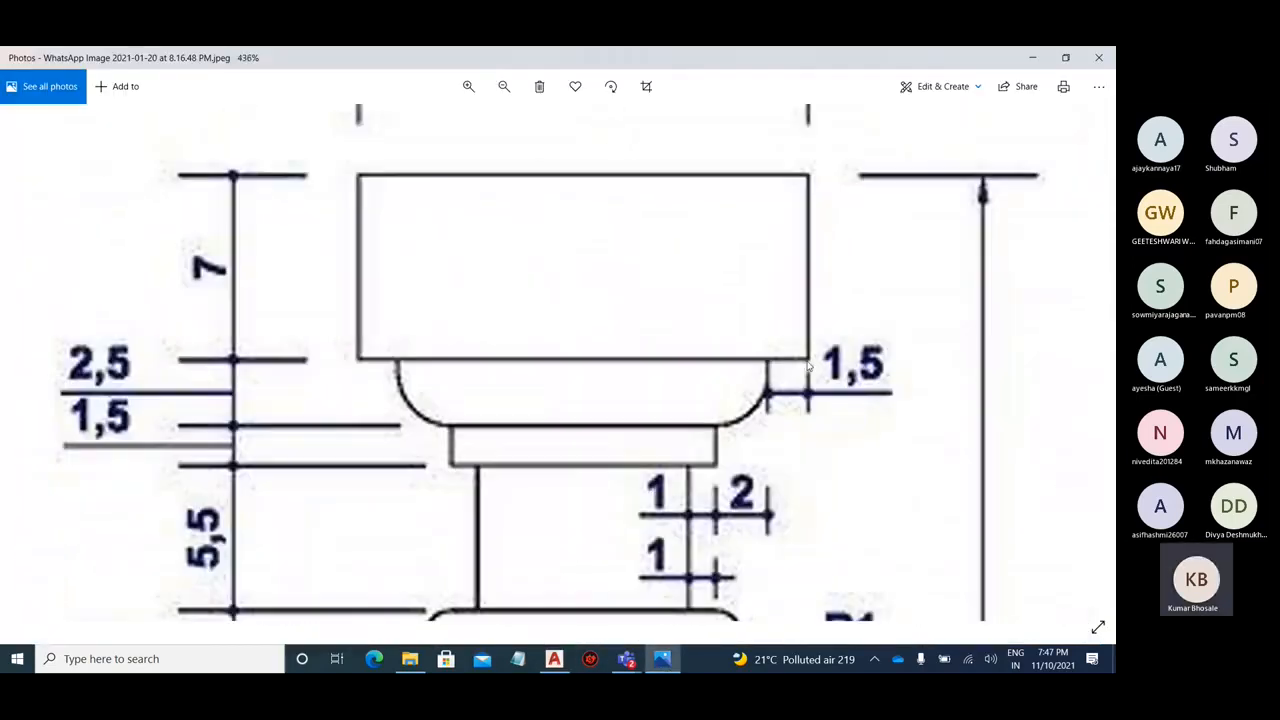
left_click_drag(808, 366, 838, 362)
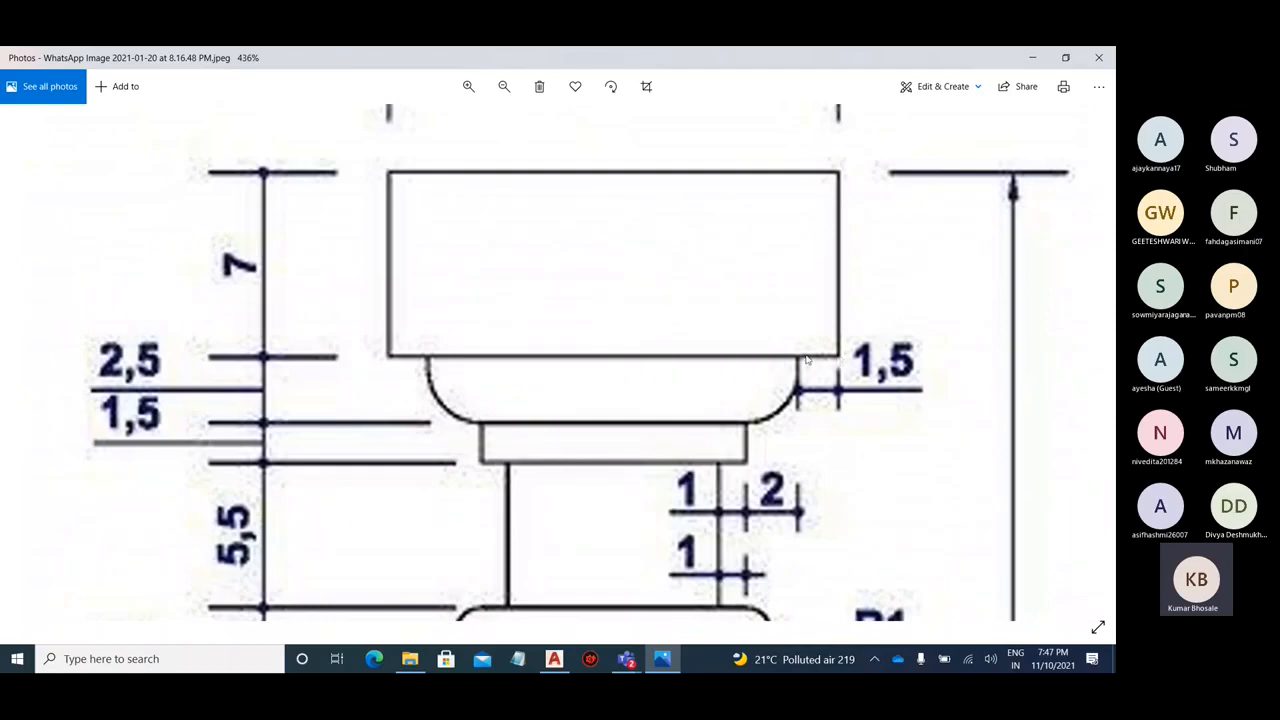
- Back in AutoCAD, measure the horizontal distance from the red edge's lower end to the green line along the cap's base
left_click(554, 658)
scroll(757, 365, "up", 3)
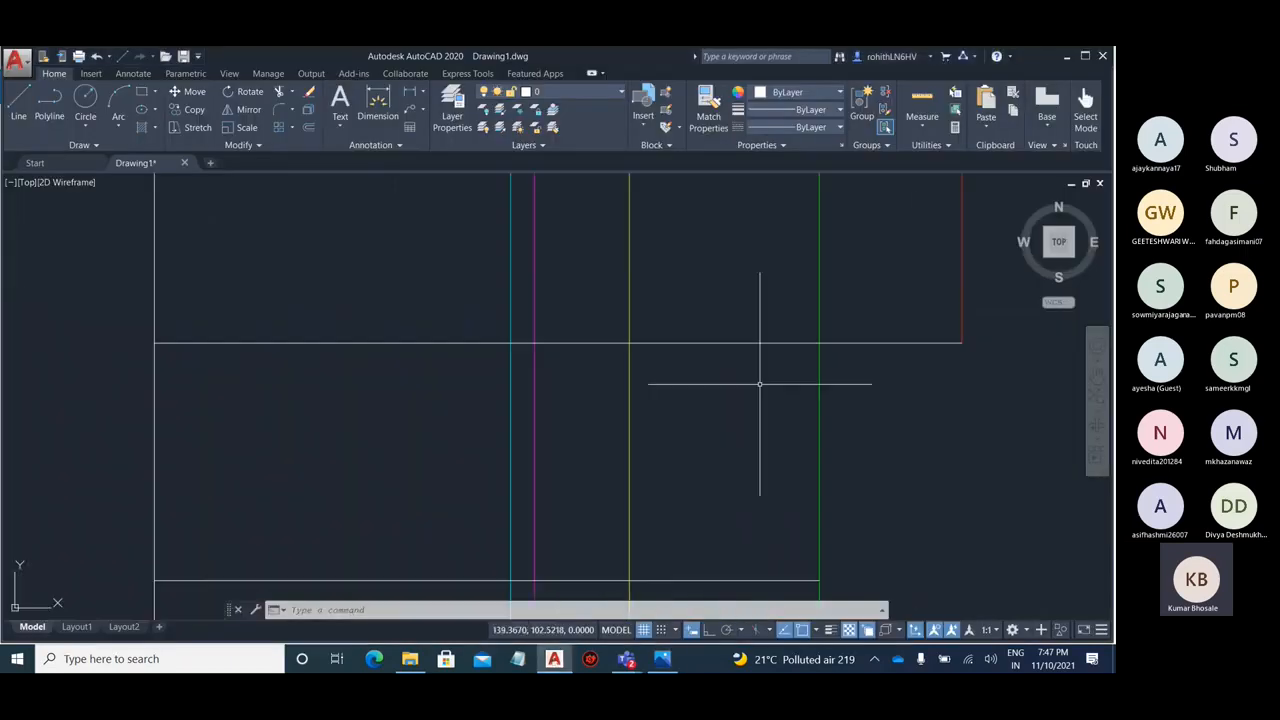
scroll(890, 372, "down", 2)
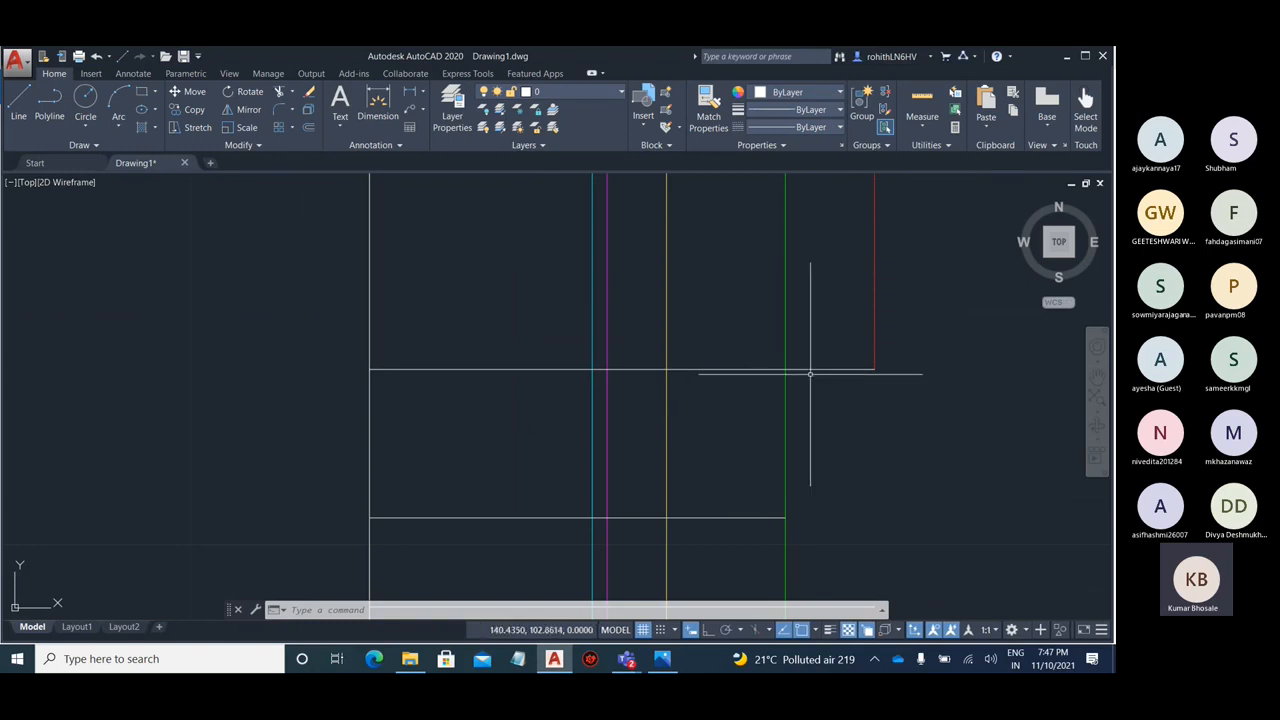
middle_click_drag(902, 297, 700, 371)
type("DI")
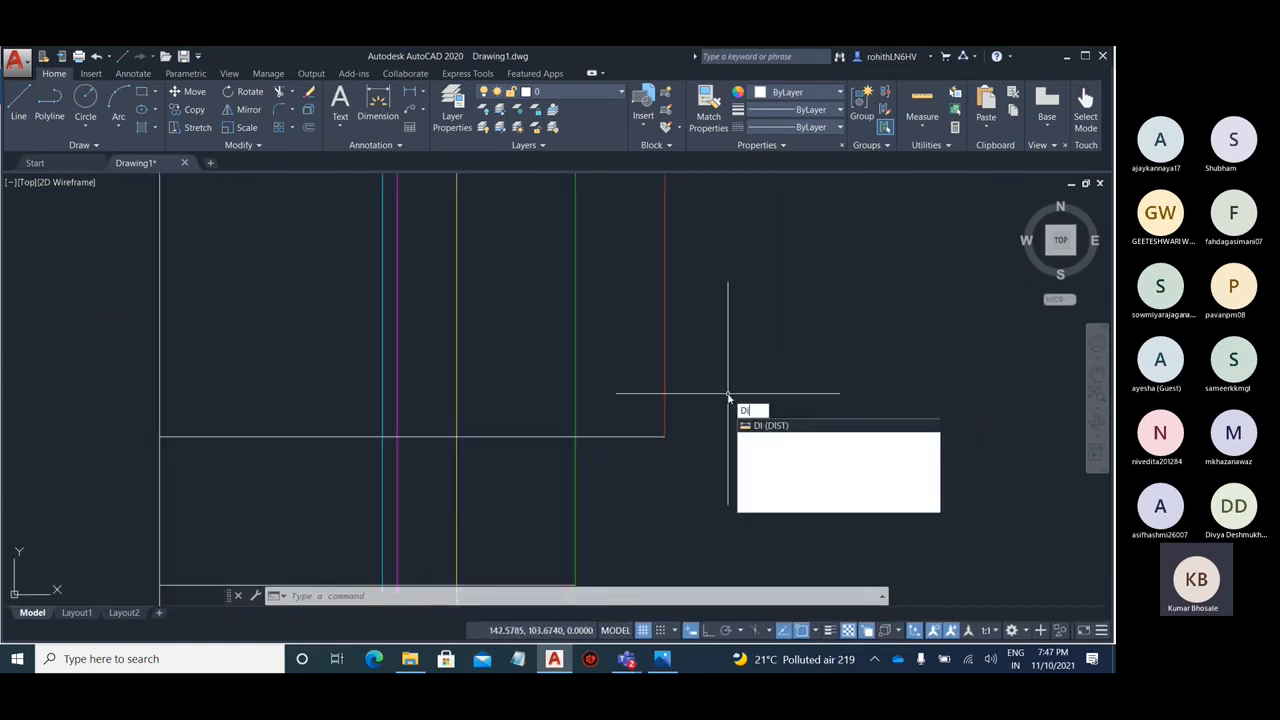
key("Return")
left_click(665, 437)
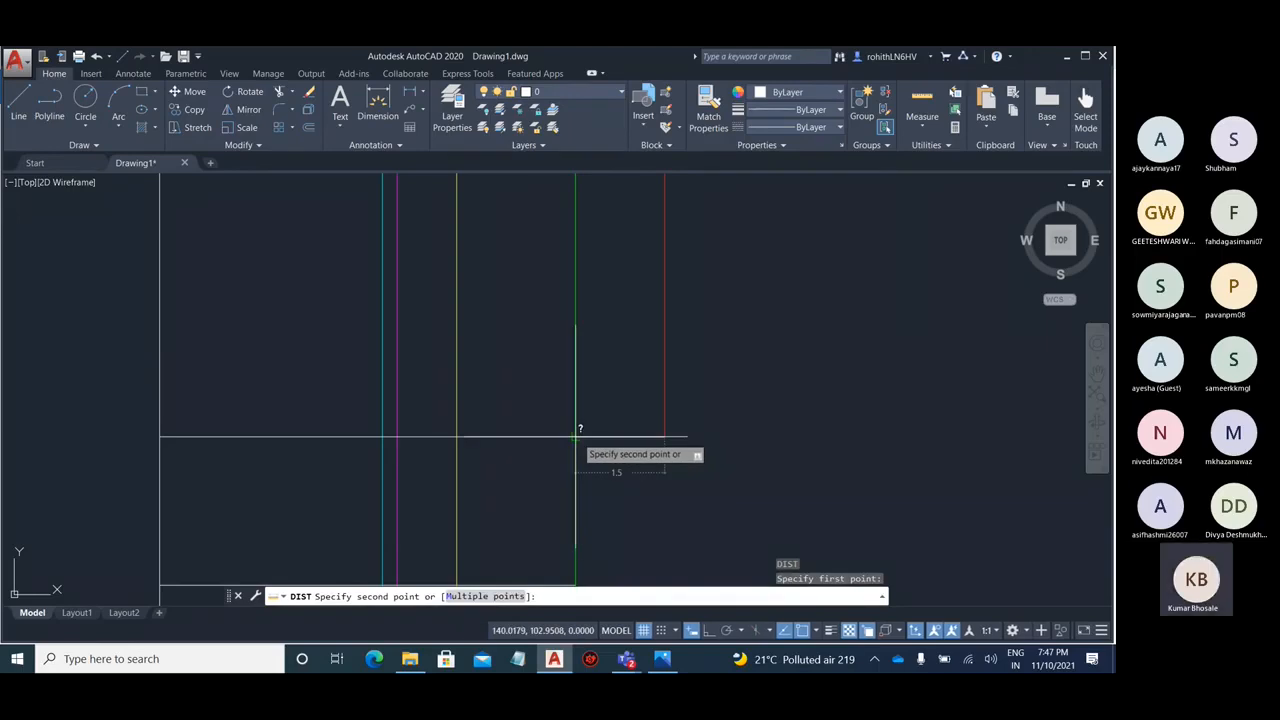
key("Escape")
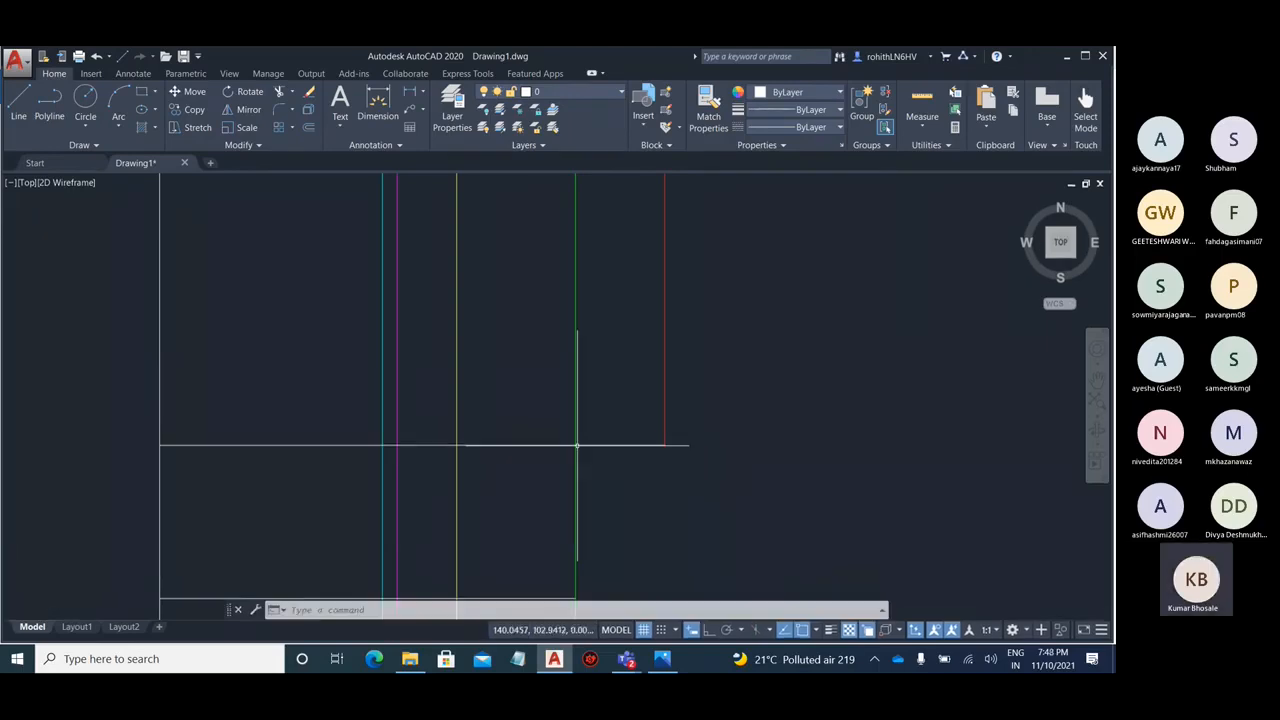
- Examine the curved moulding and the collar beneath it up close in the Photos reference image
scroll(692, 400, "down", 2)
left_click(662, 658)
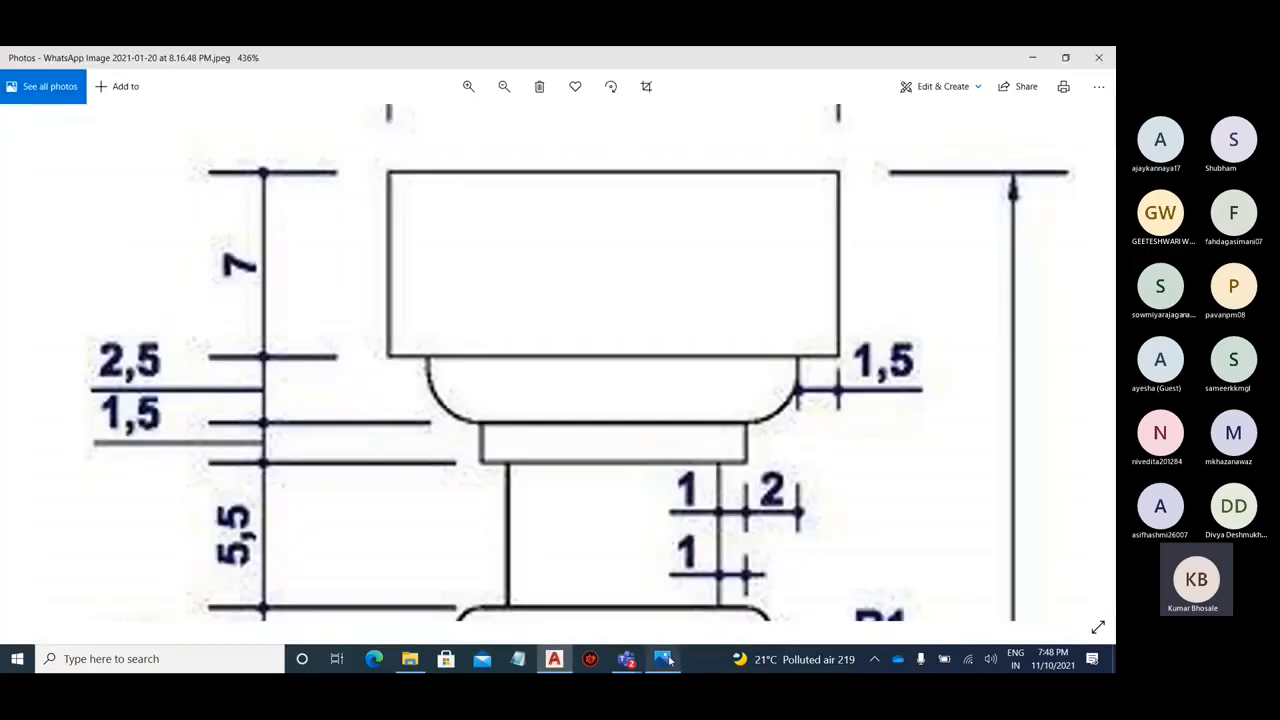
scroll(794, 390, "up", 3)
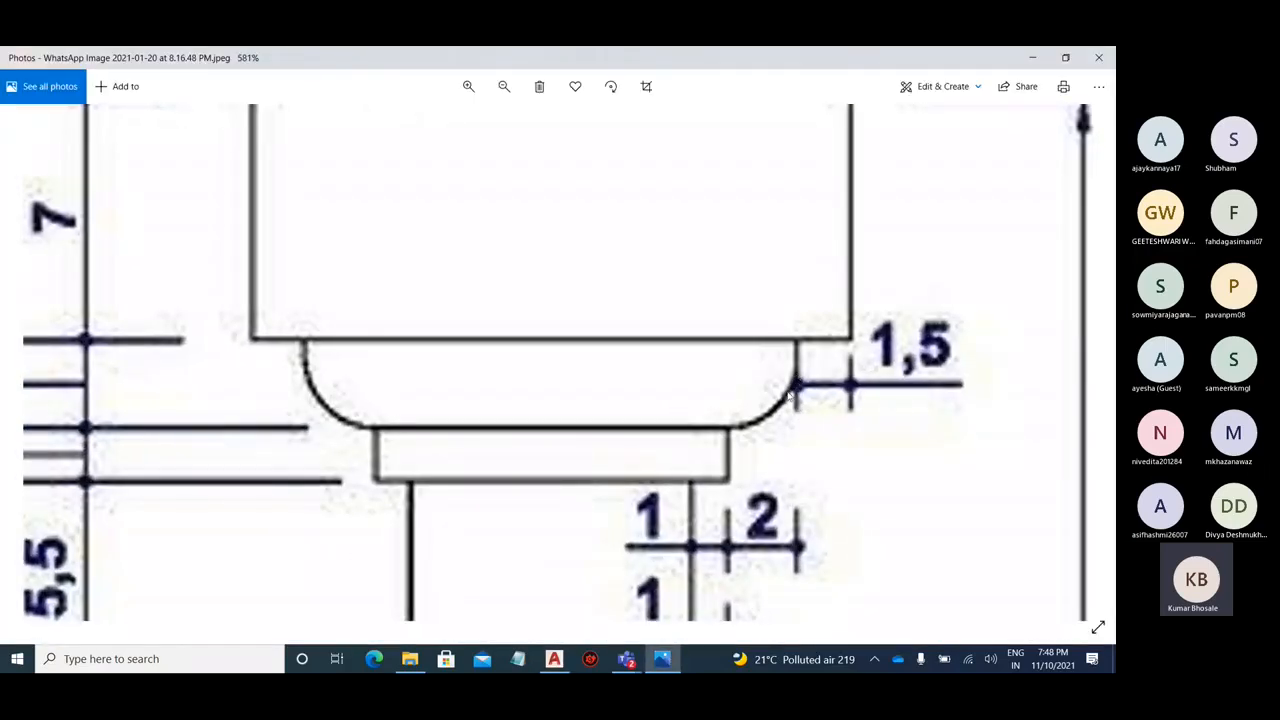
scroll(800, 400, "down", 2)
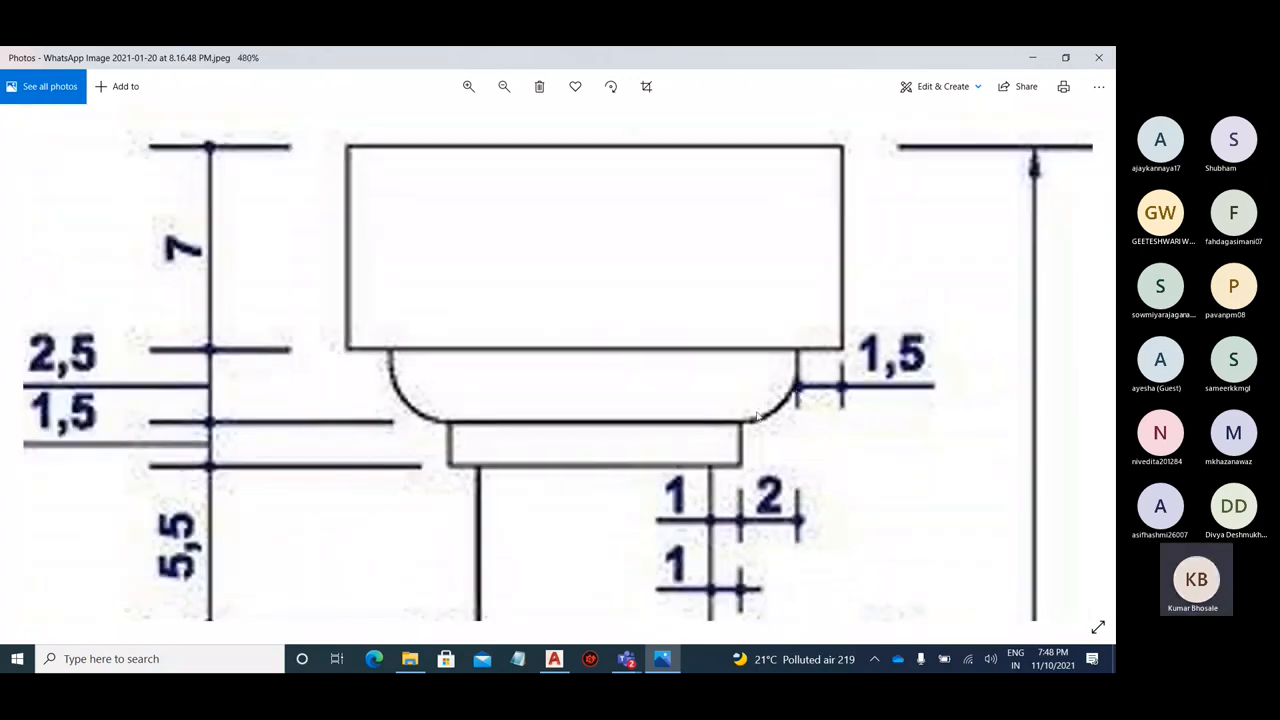
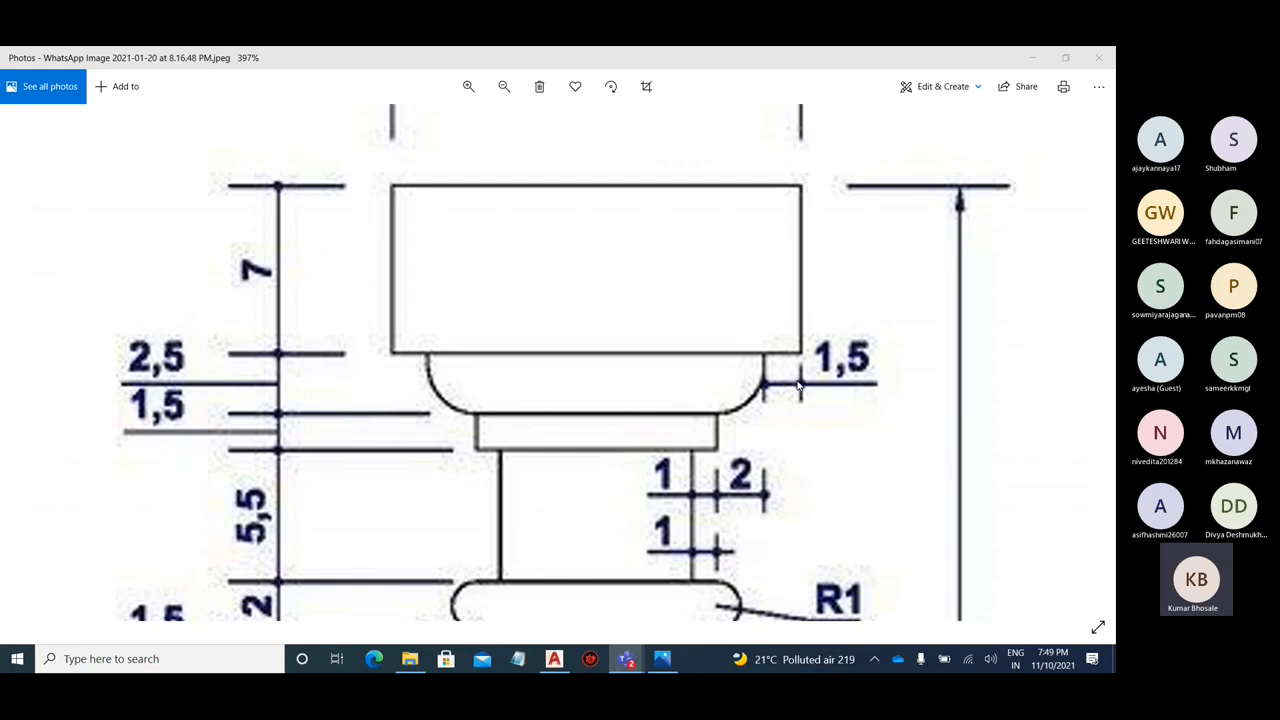
- Examine the offsets around the rounded moulding in the reference image and switch to the AutoCAD drawing
scroll(746, 389, "up", 3)
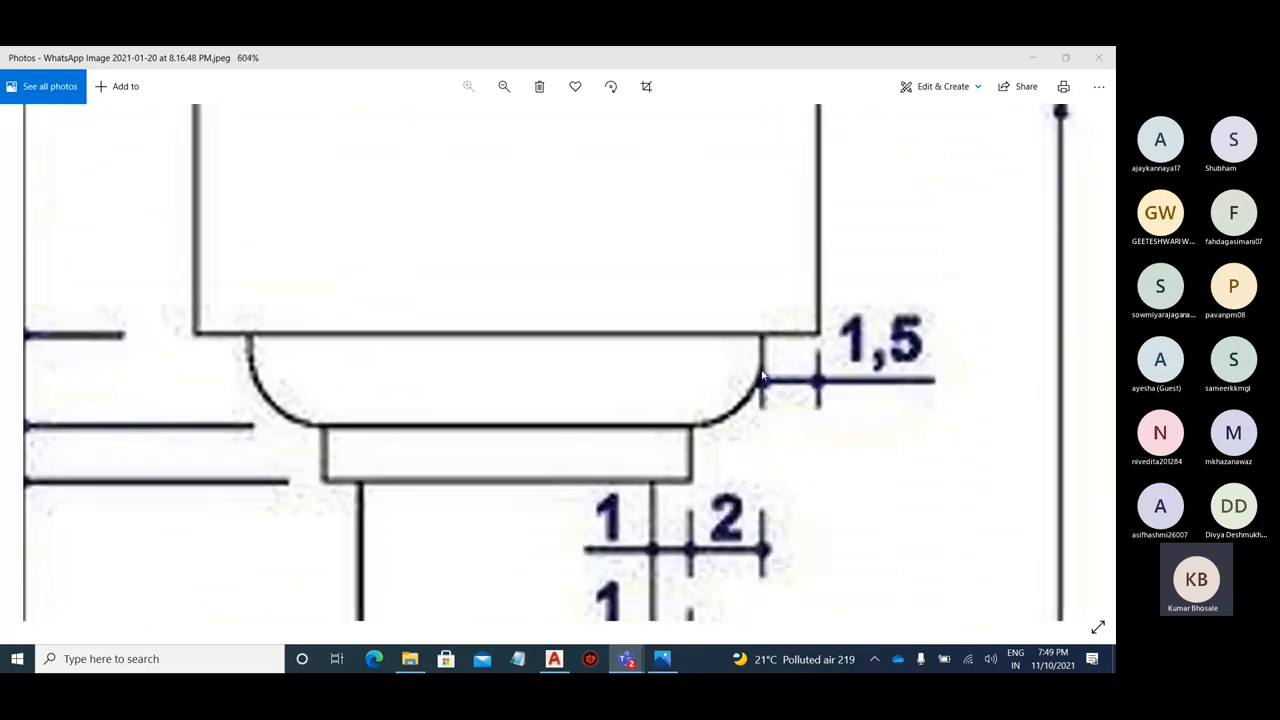
scroll(795, 358, "down", 3)
scroll(384, 365, "up", 3)
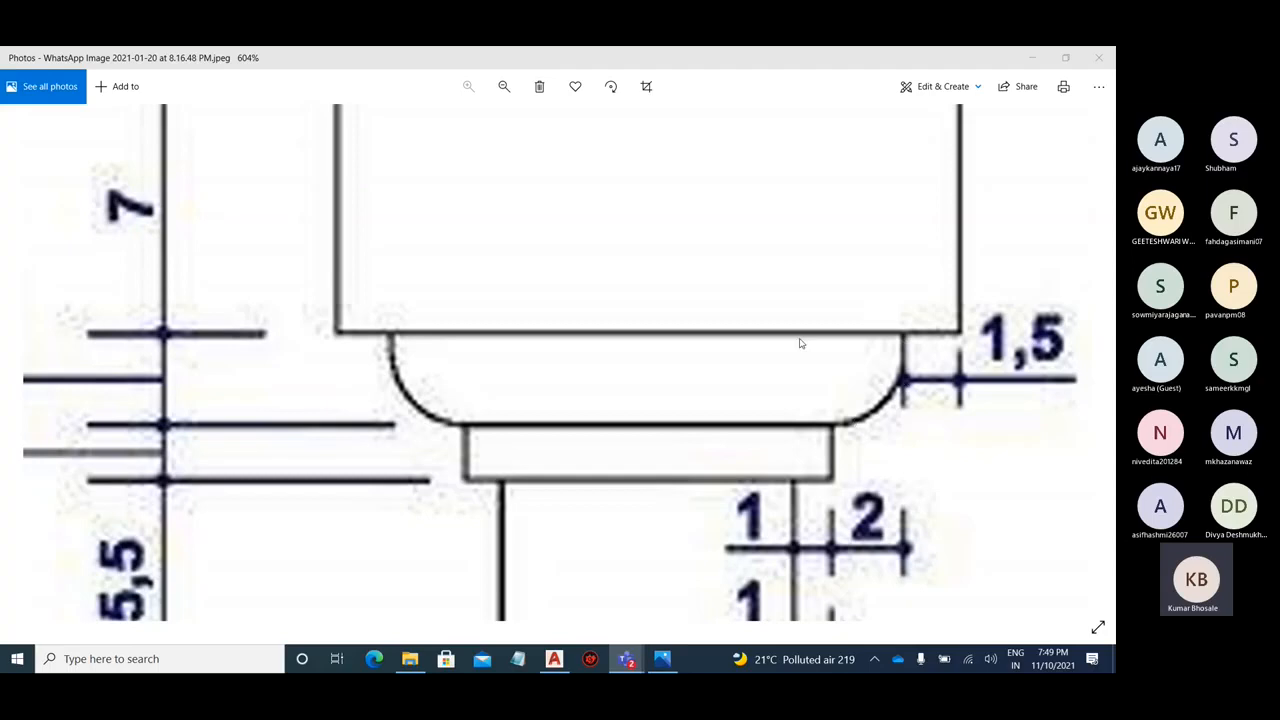
scroll(799, 343, "down", 1)
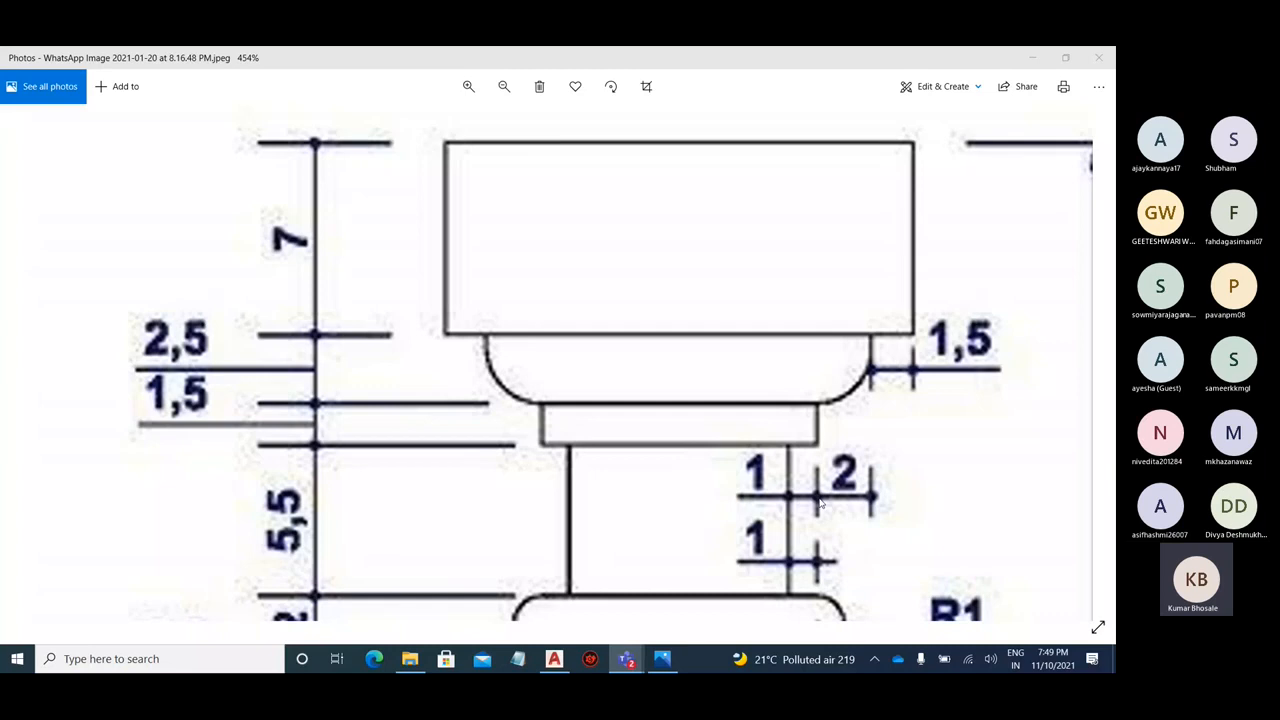
left_click(822, 369)
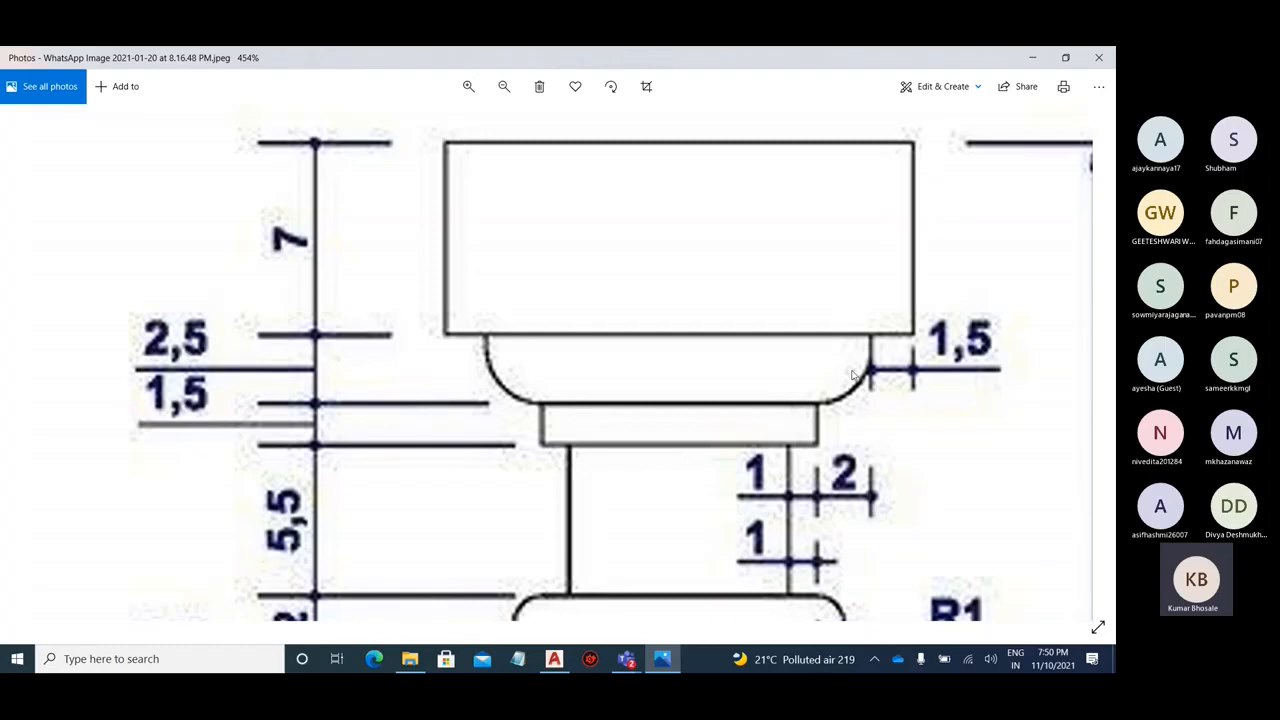
left_click(1035, 57)
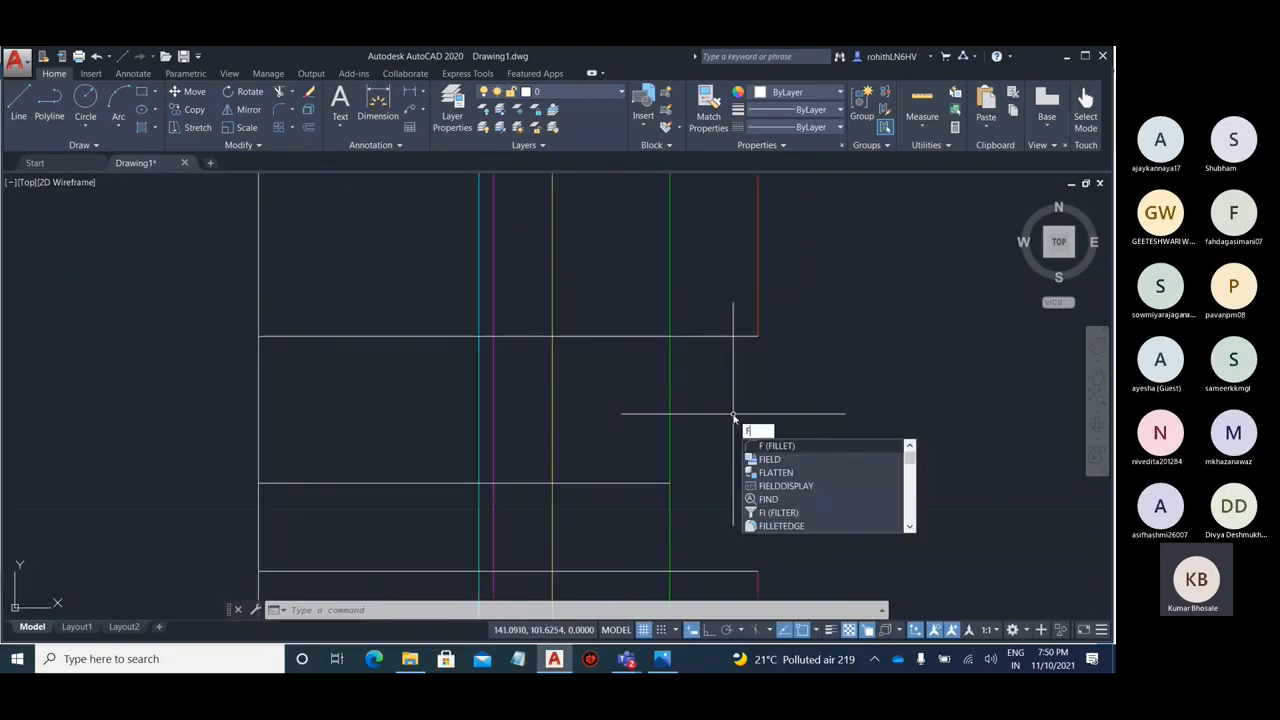
- Fillet the corner between the moulding's lower horizontal line and the green vertical line with radius 2
key("Return")
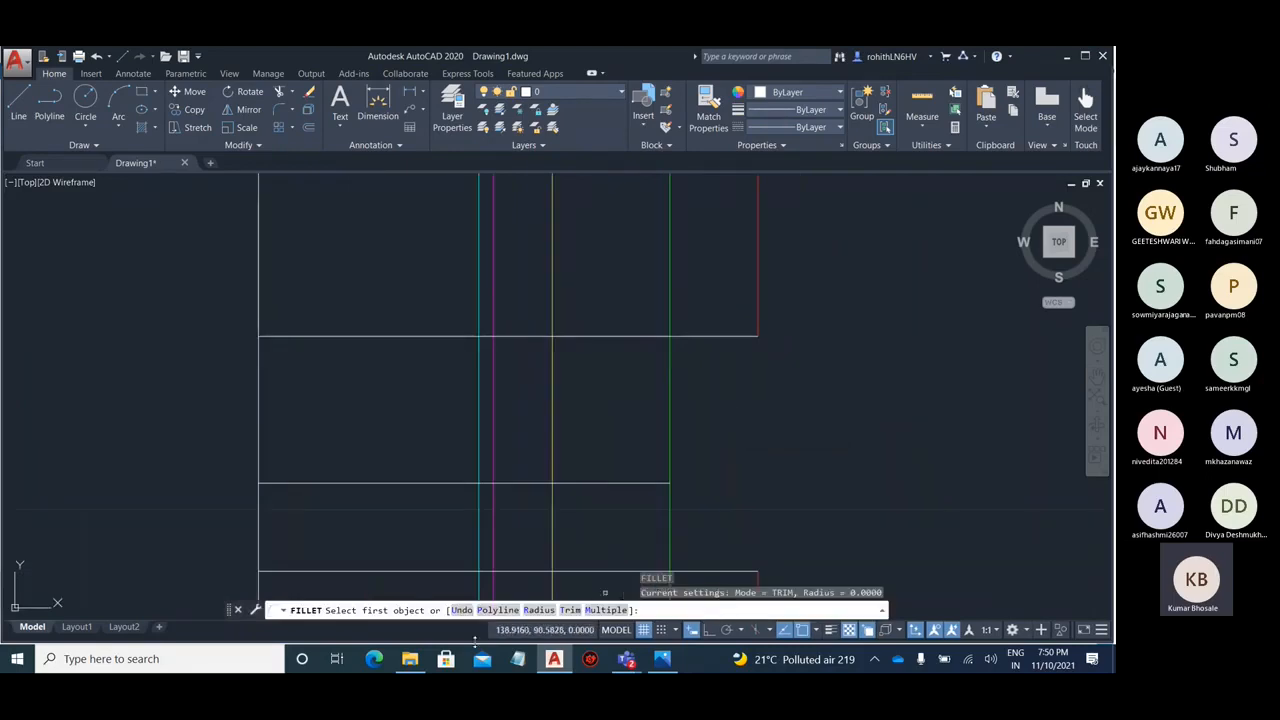
left_click(538, 610)
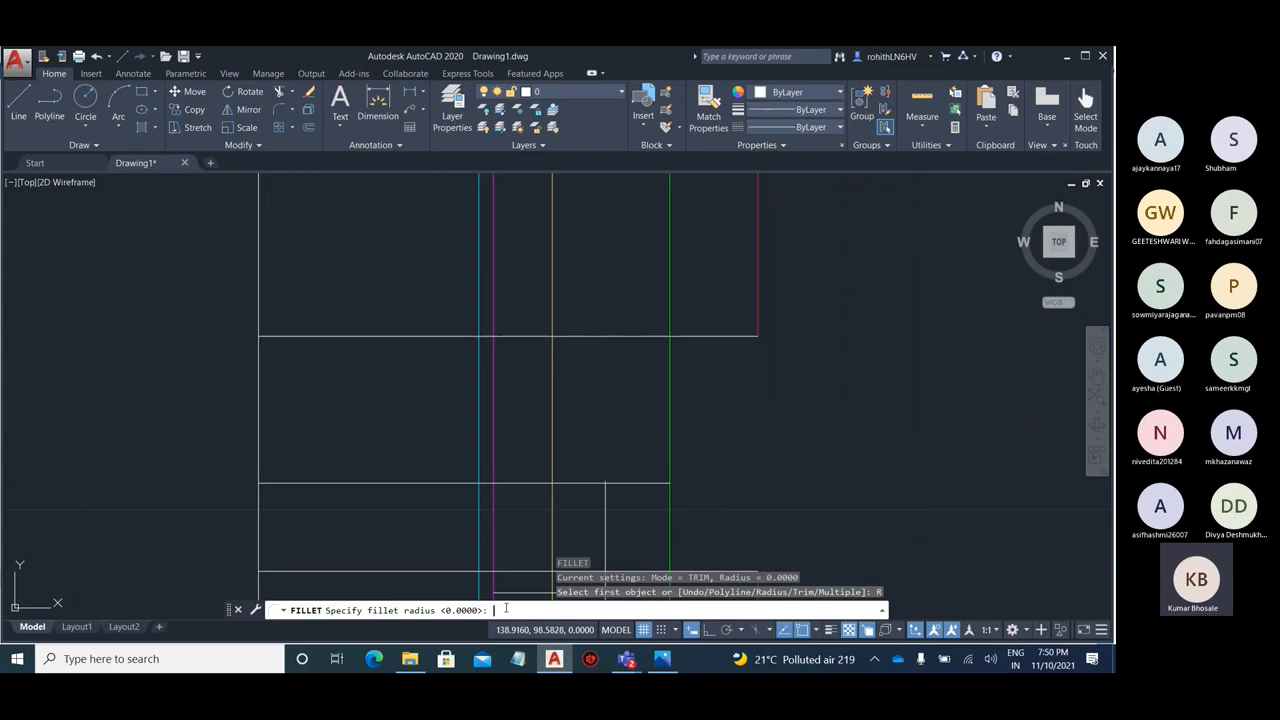
key("Return")
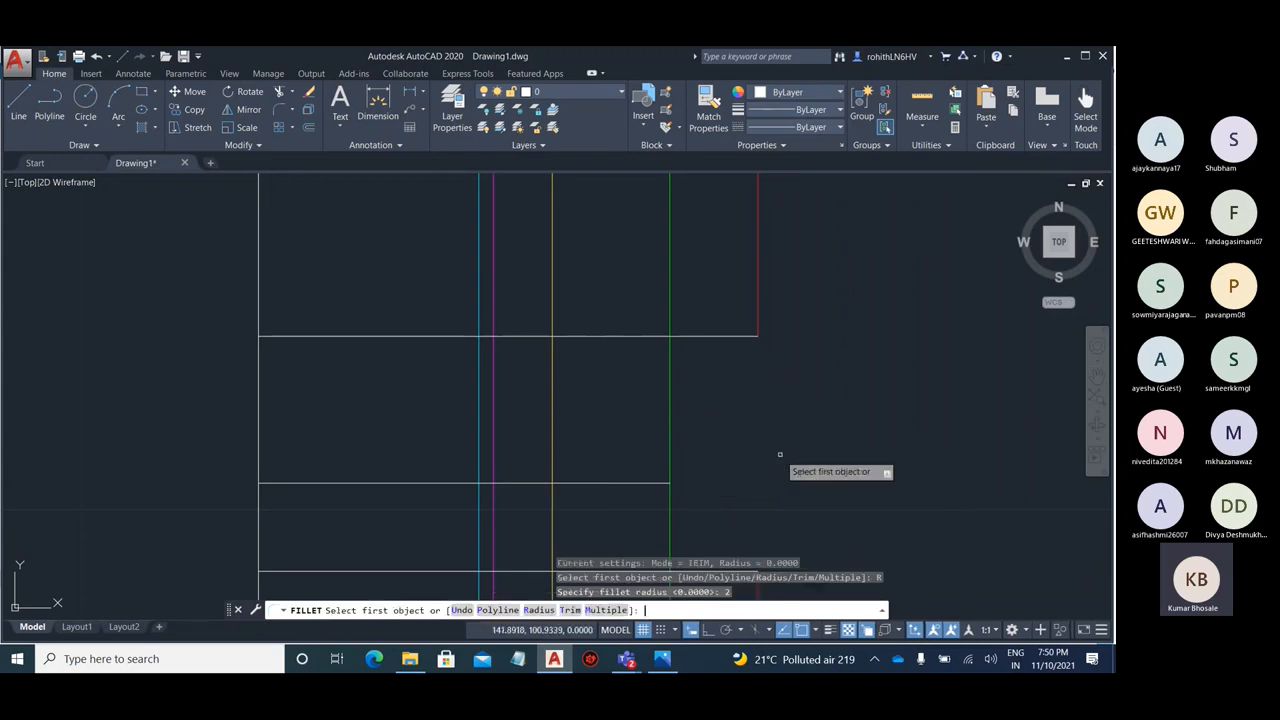
scroll(757, 423, "down", 2)
scroll(691, 439, "up", 5)
left_click(700, 439)
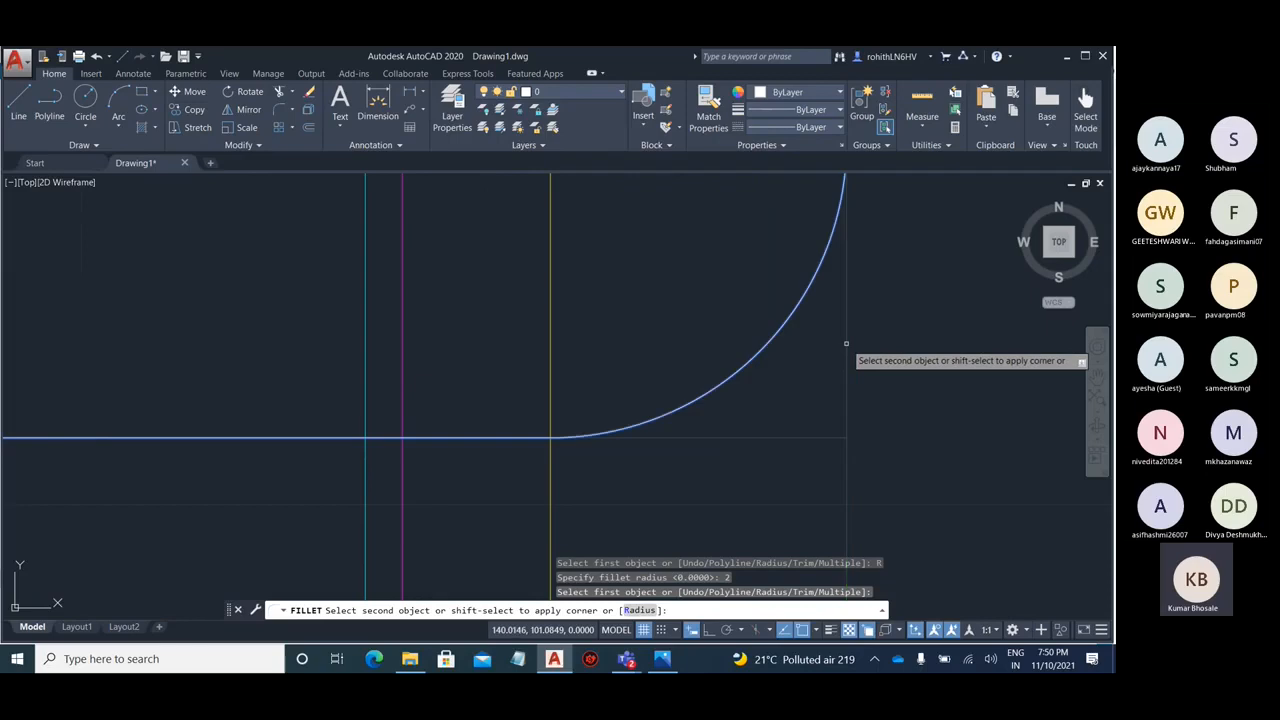
left_click(846, 343)
- Measure the straight part of the green line between the top block's lower edge and the fillet arc
scroll(794, 409, "down", 2)
scroll(786, 323, "up", 3)
middle_click_drag(809, 240, 698, 399)
scroll(668, 368, "up", 1)
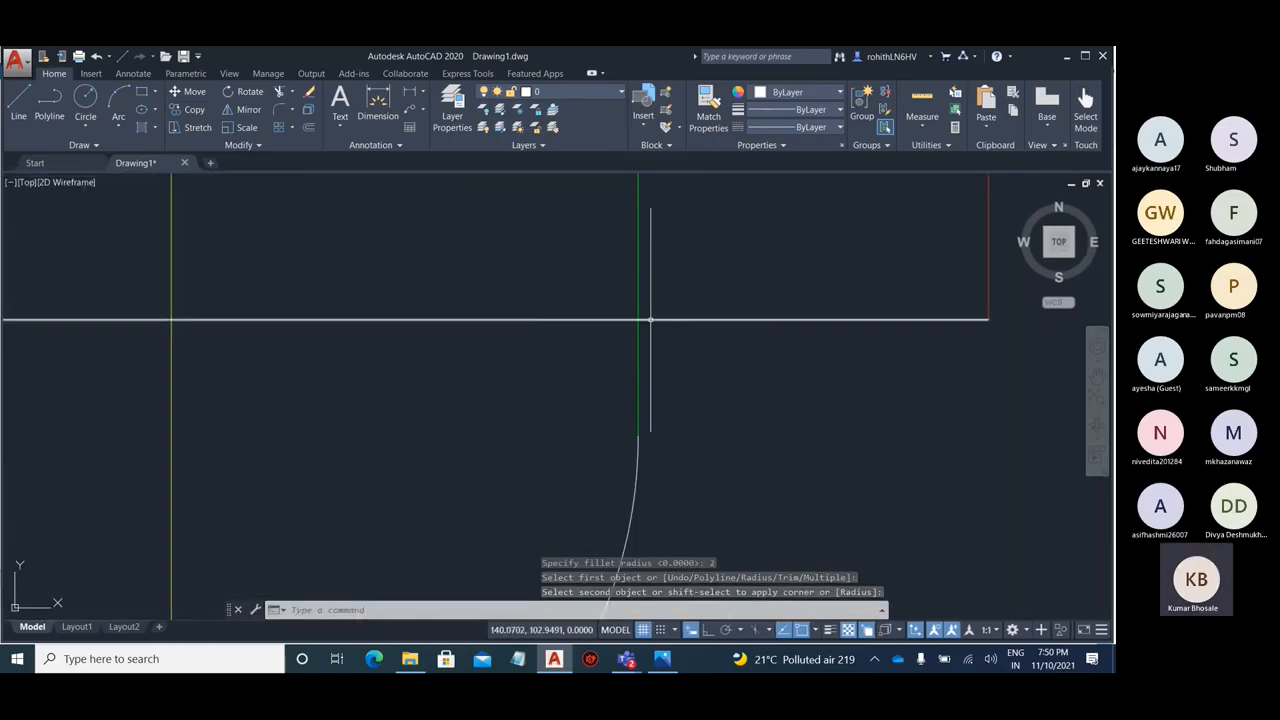
type("d")
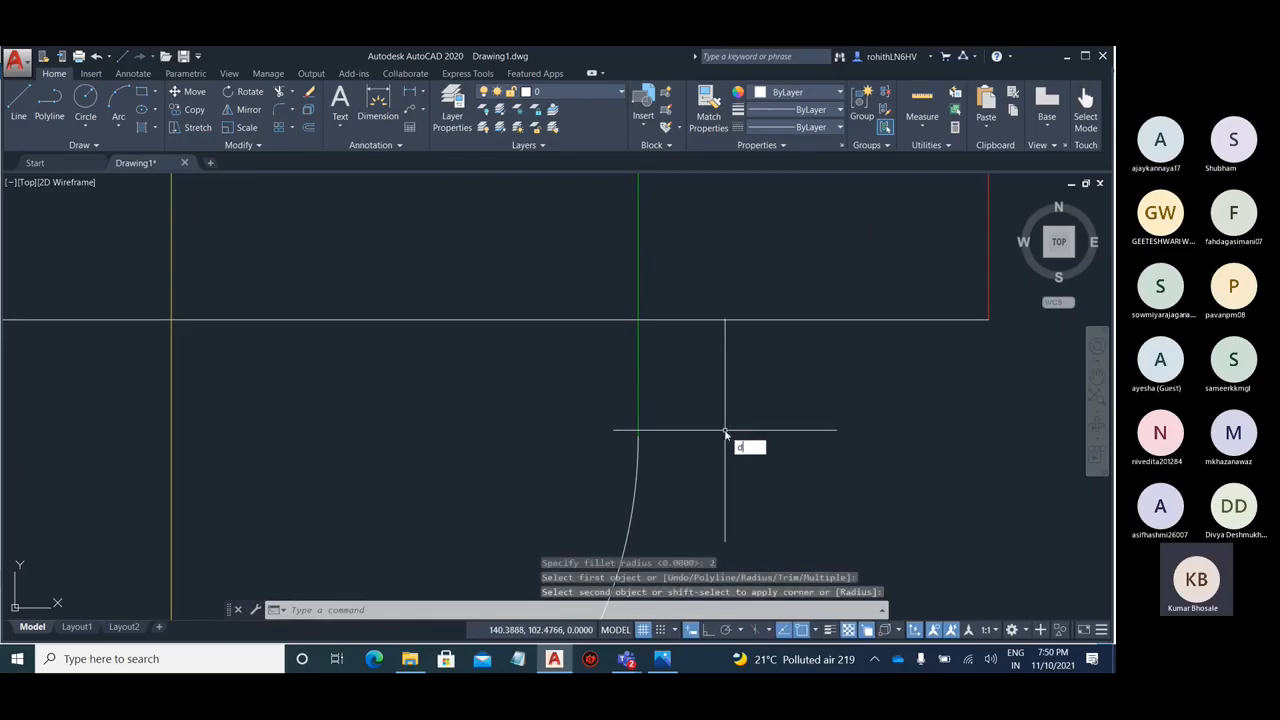
type("i")
key("Return")
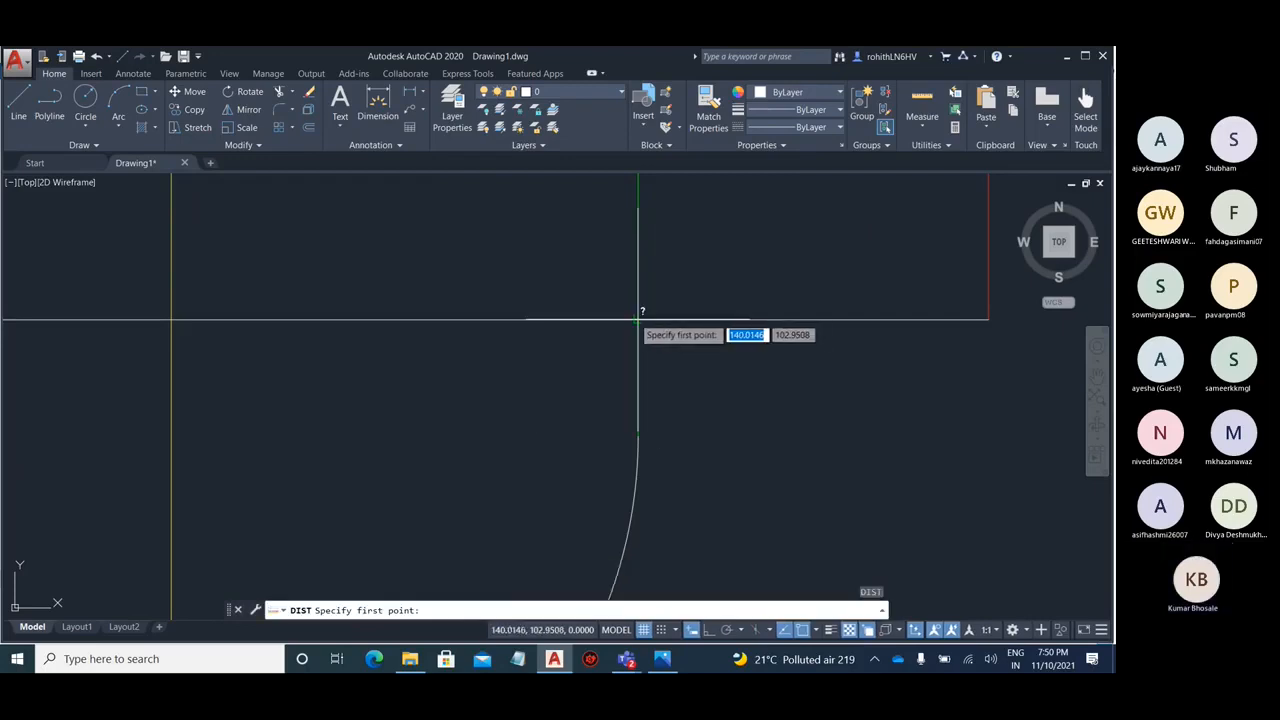
left_click(638, 320)
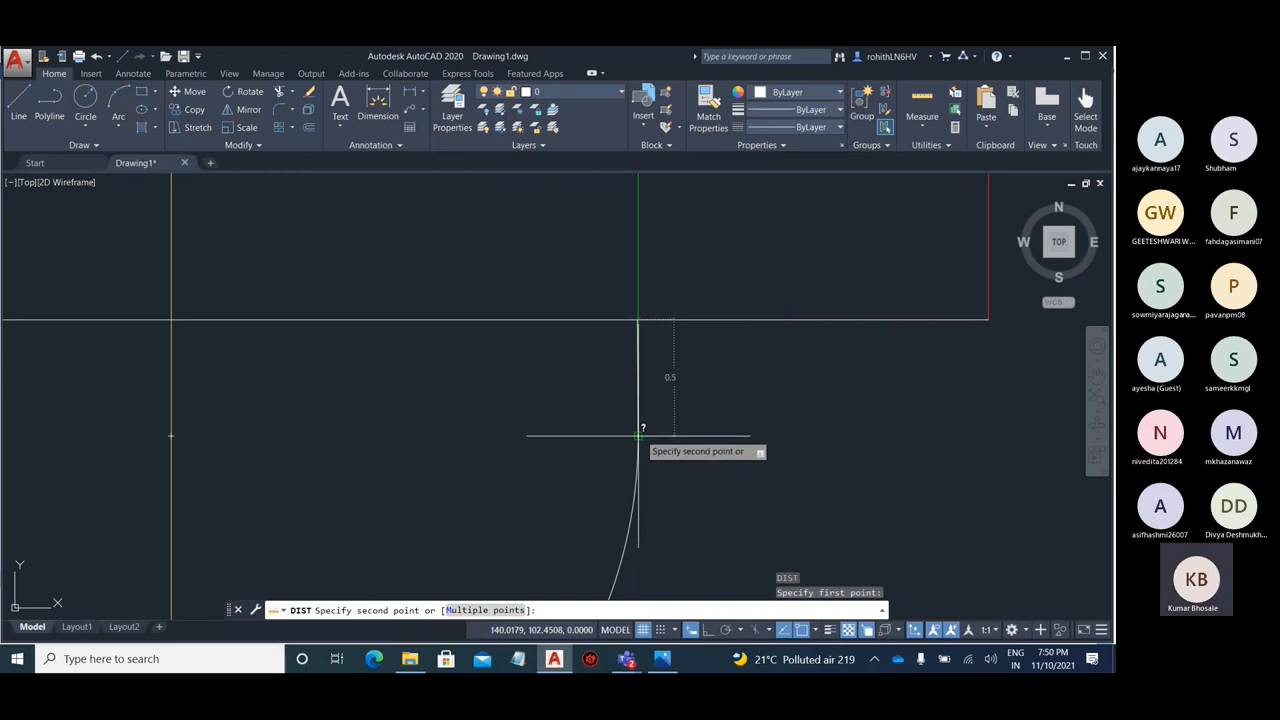
key("Escape")
- Trim away the cyan, magenta, yellow and green vertical lines inside the top block
scroll(708, 346, "down", 5)
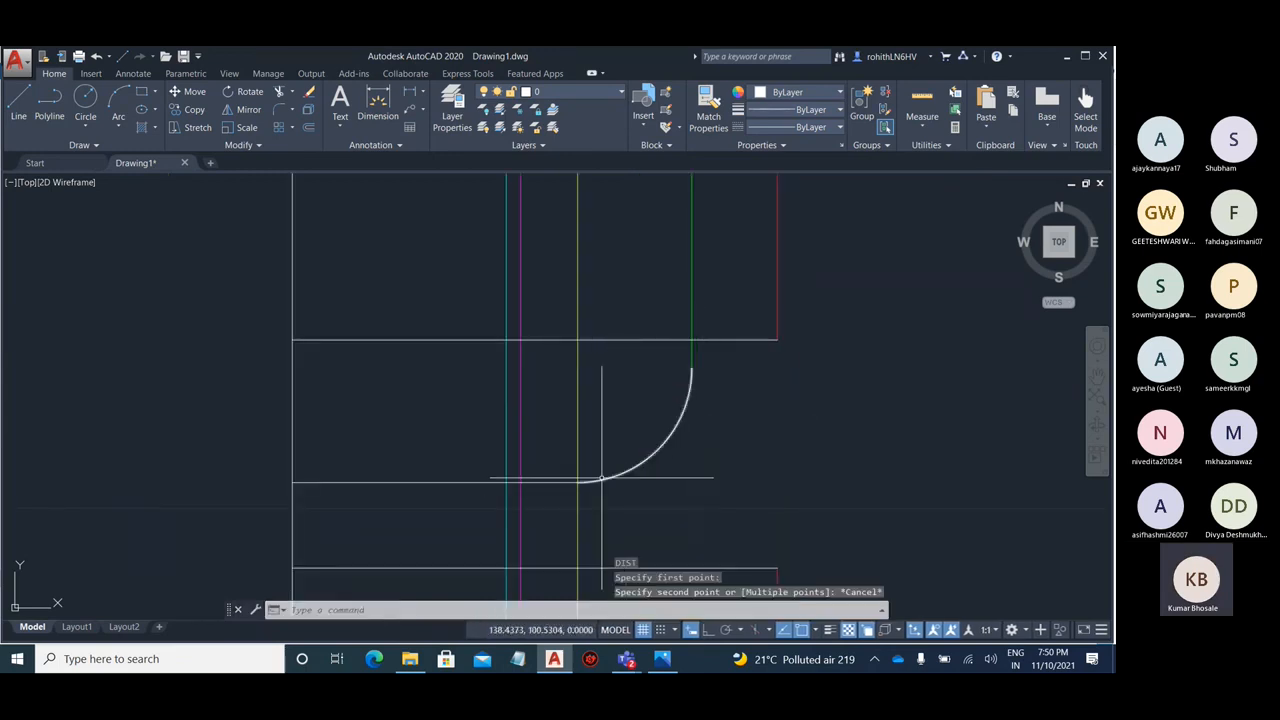
scroll(740, 385, "down", 3)
scroll(753, 369, "up", 4)
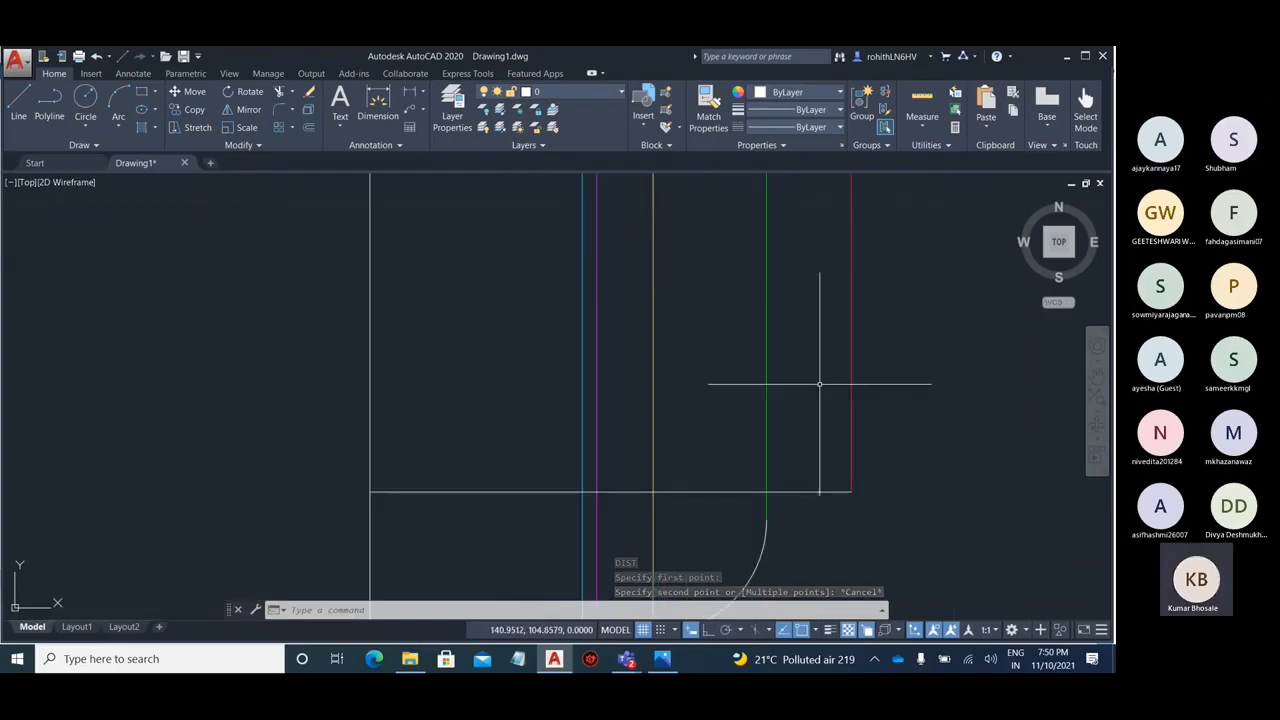
scroll(823, 380, "down", 2)
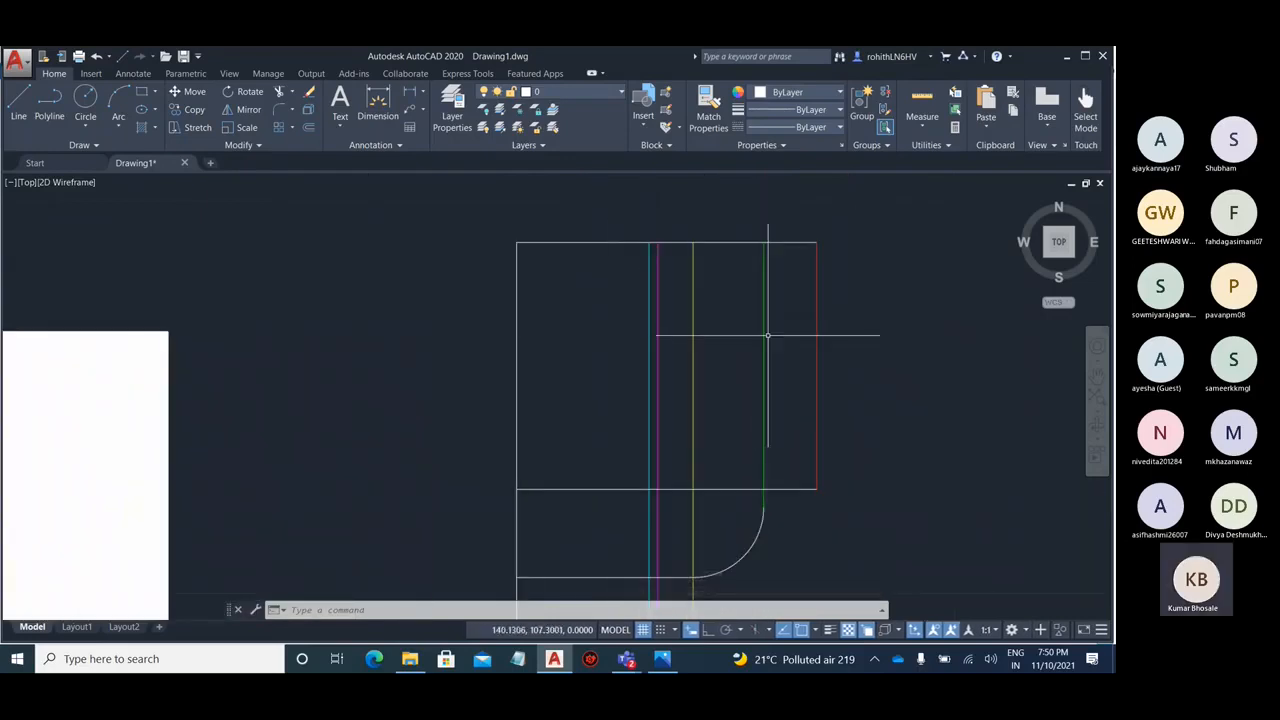
scroll(685, 525, "up", 3)
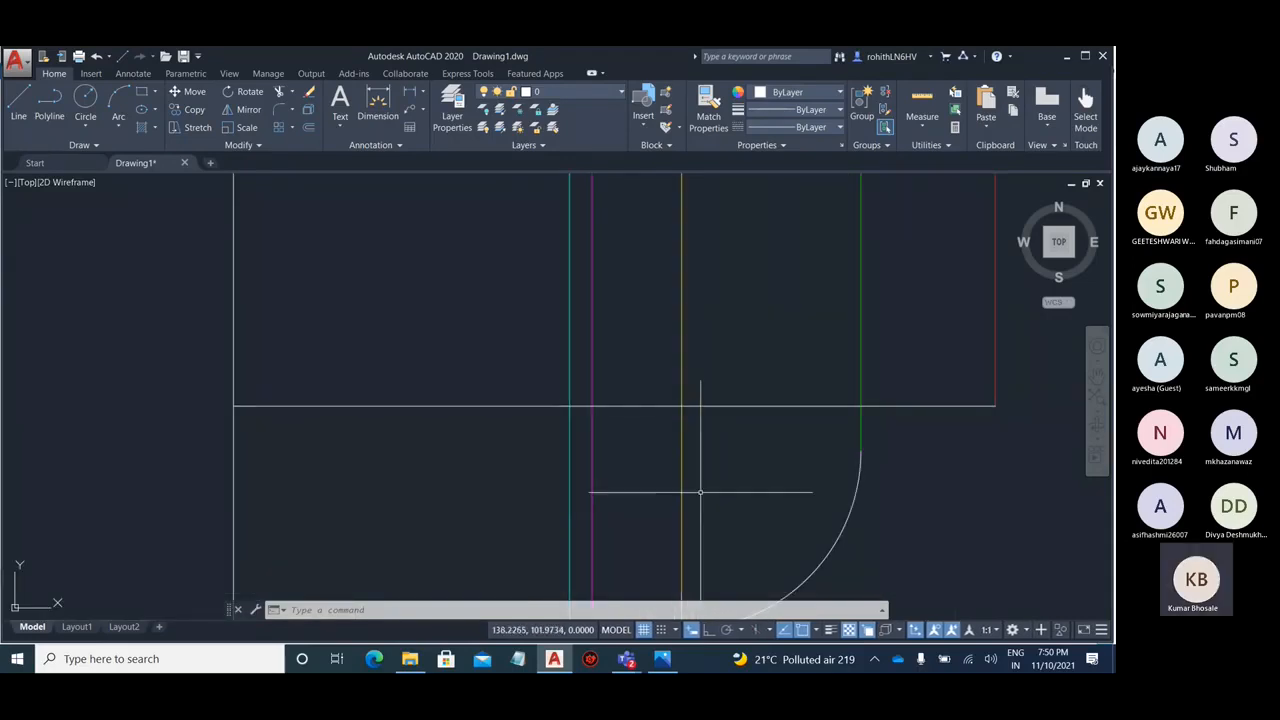
scroll(715, 475, "down", 3)
type("TR")
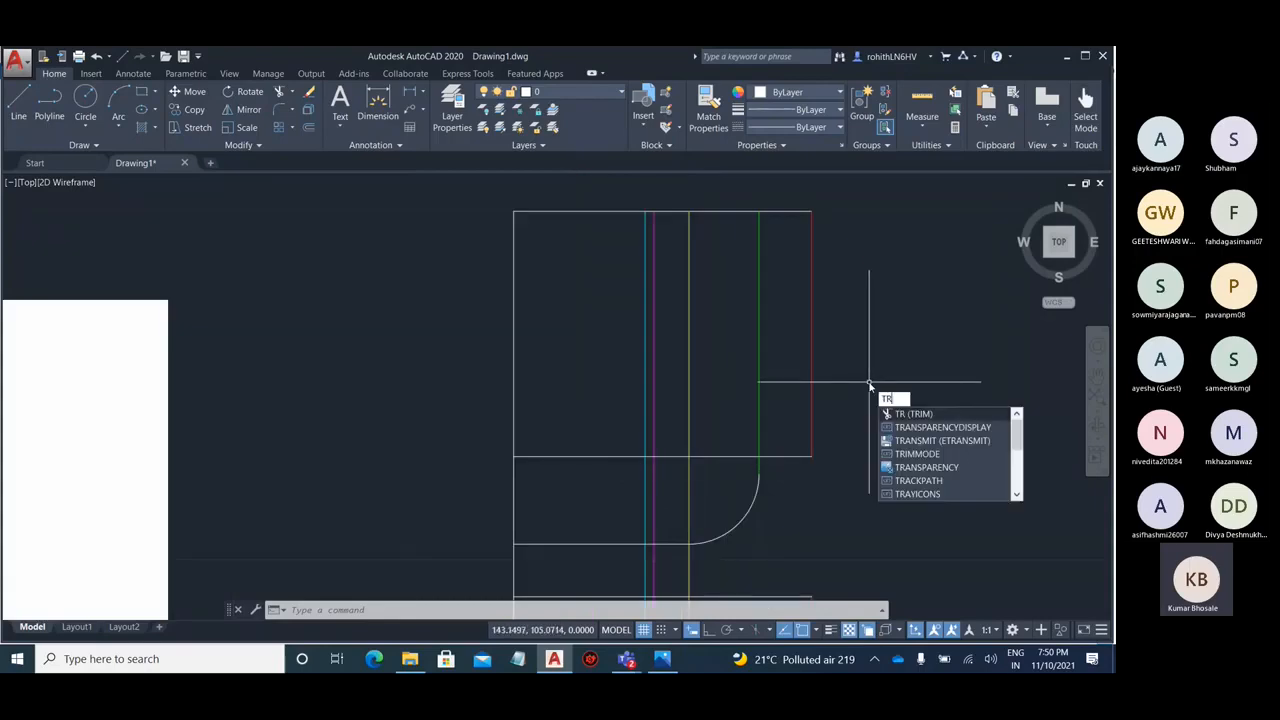
key("Return")
left_click_drag(778, 360, 582, 358)
left_click(582, 358)
- Trim away the cyan, magenta and yellow vertical lines inside the filleted moulding
scroll(688, 366, "down", 2)
scroll(648, 430, "up", 3)
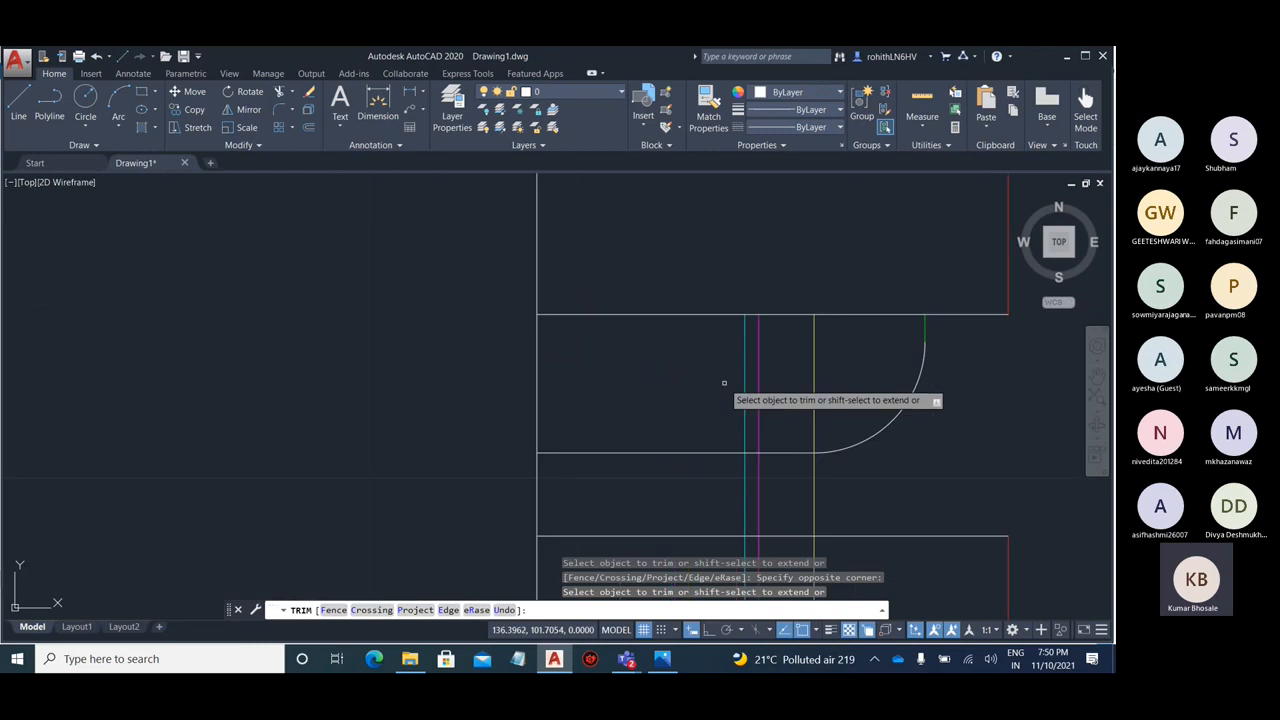
left_click(833, 376)
left_click(668, 380)
- Examine the collar beneath the rounded moulding and its offsets in the inserted reference image
scroll(762, 240, "down", 2)
scroll(839, 369, "down", 2)
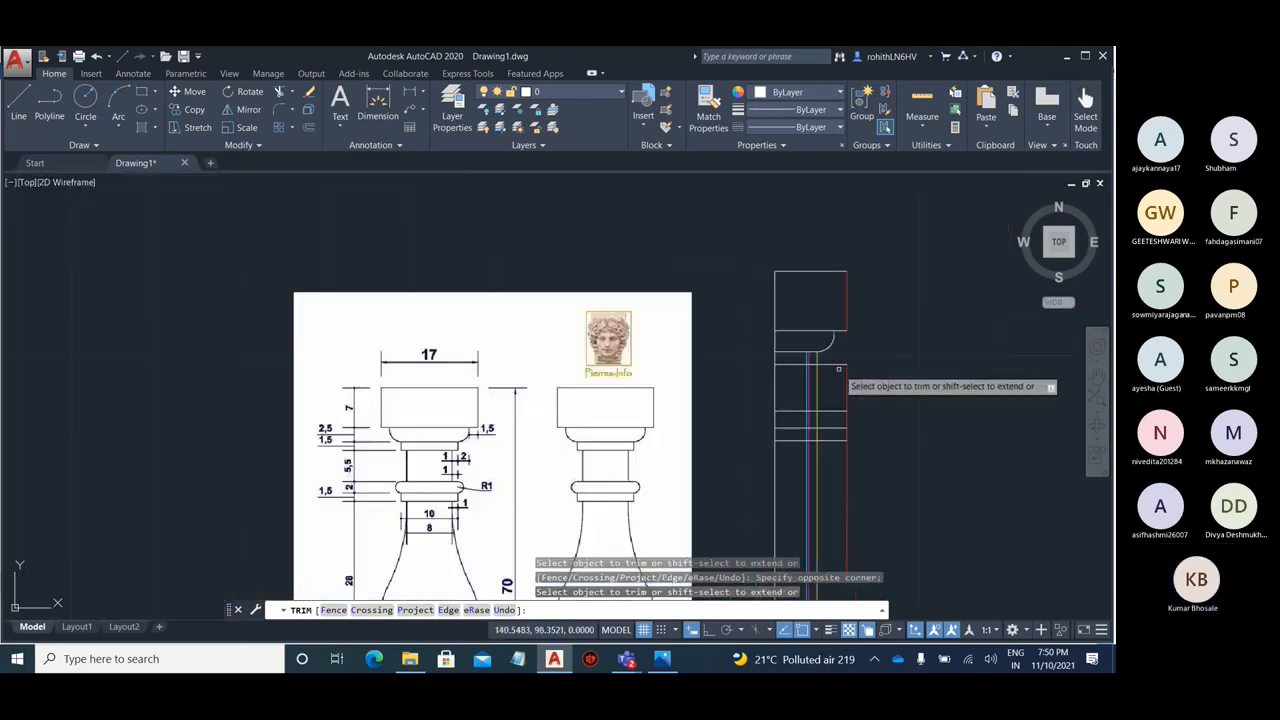
scroll(487, 430, "up", 4)
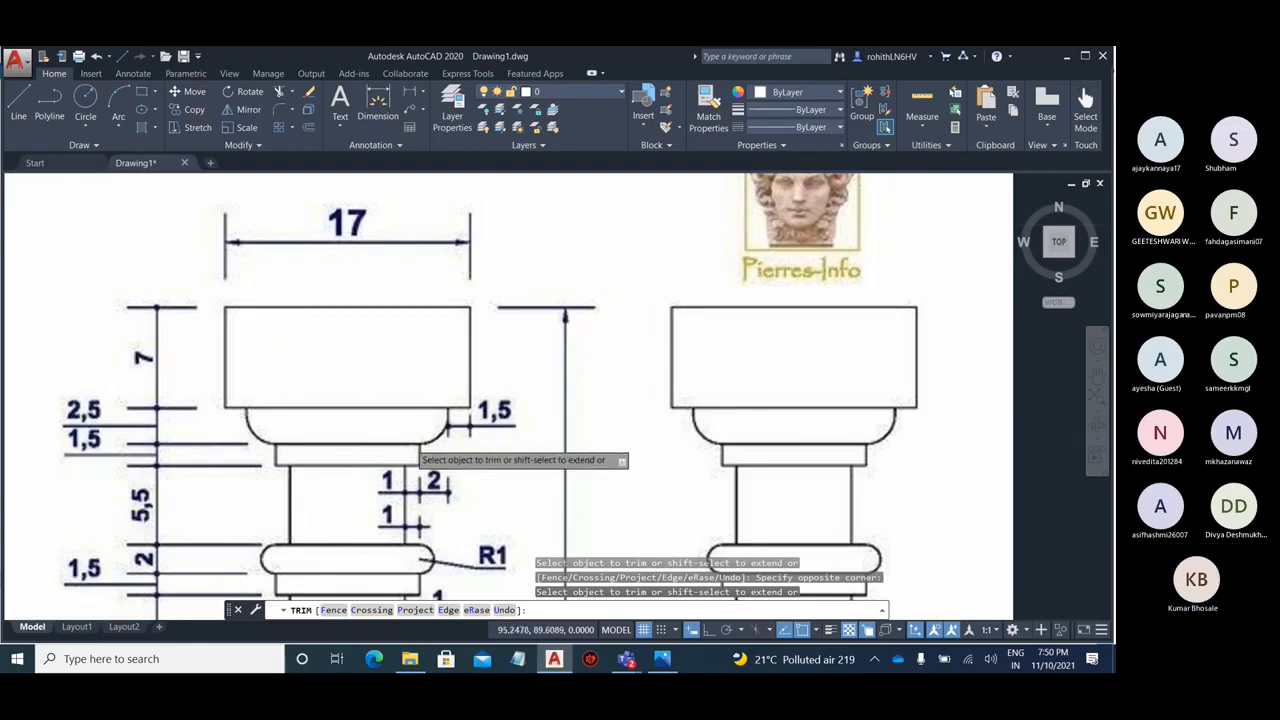
scroll(400, 435, "down", 4)
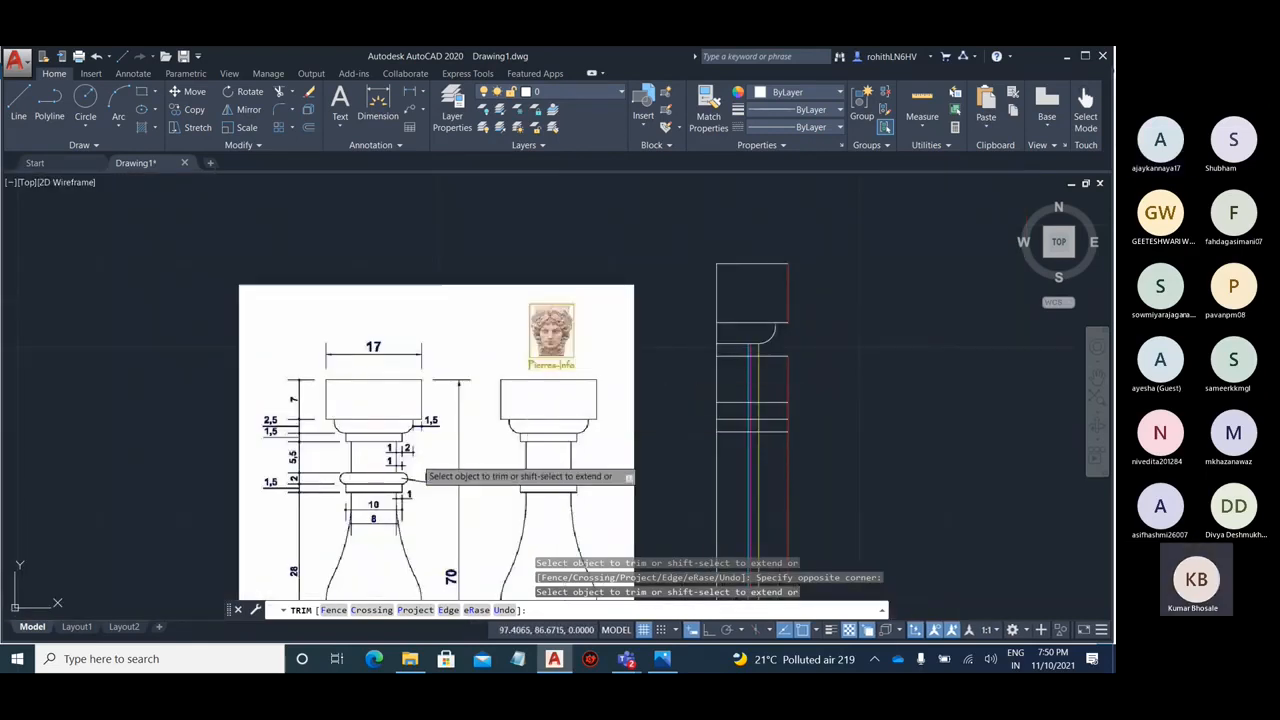
scroll(390, 462, "up", 7)
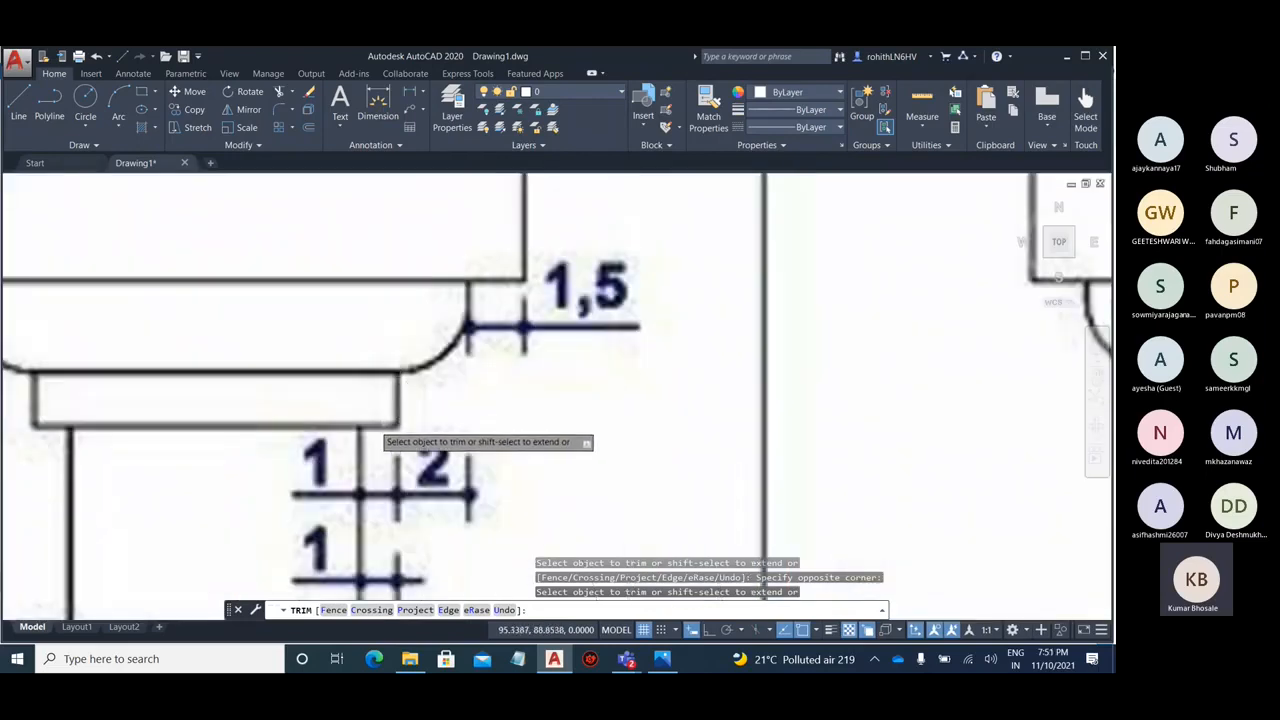
scroll(370, 435, "down", 5)
scroll(230, 430, "up", 2)
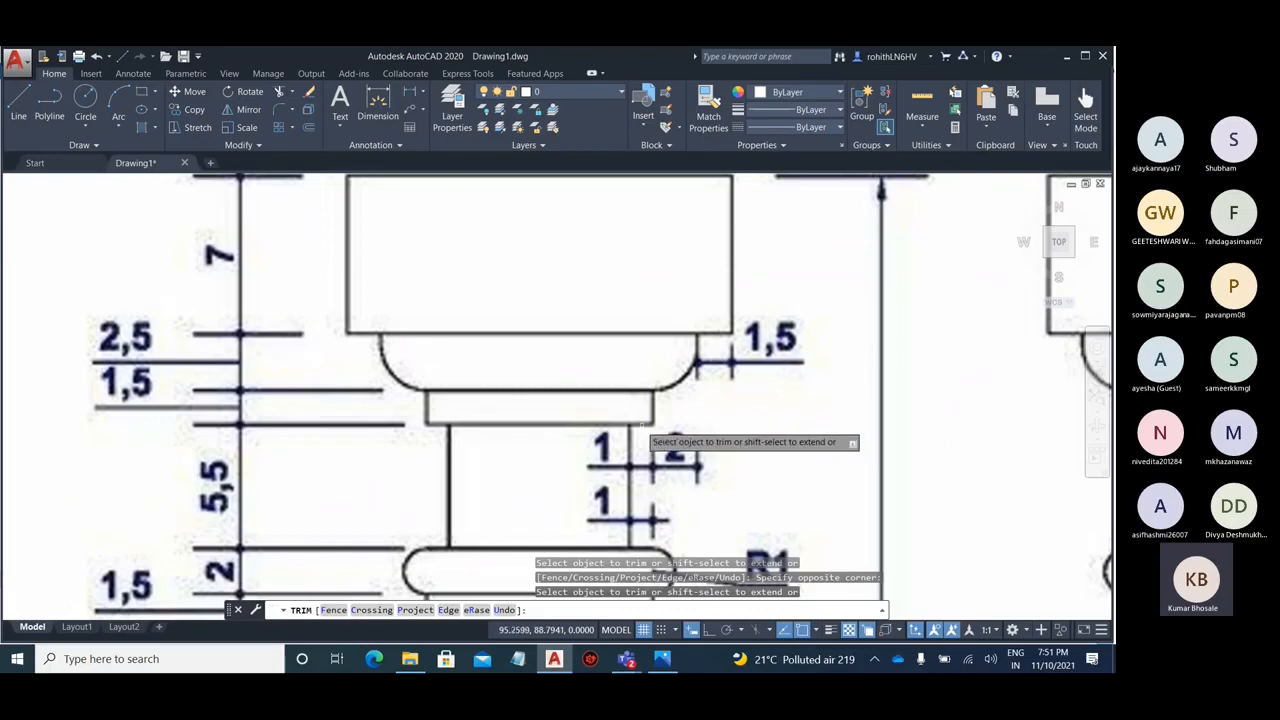
scroll(398, 428, "down", 6)
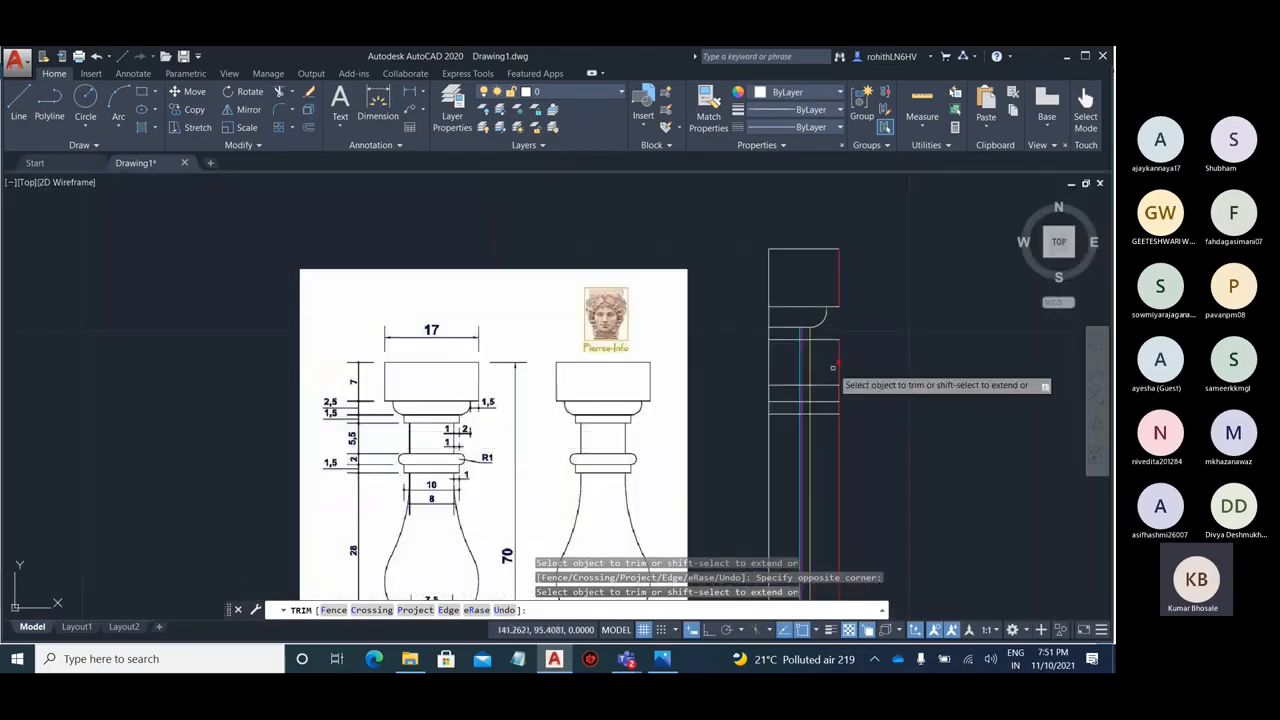
- Trim the yellow line below the collar and the part of the collar's lower line beyond the yellow line
scroll(818, 330, "up", 10)
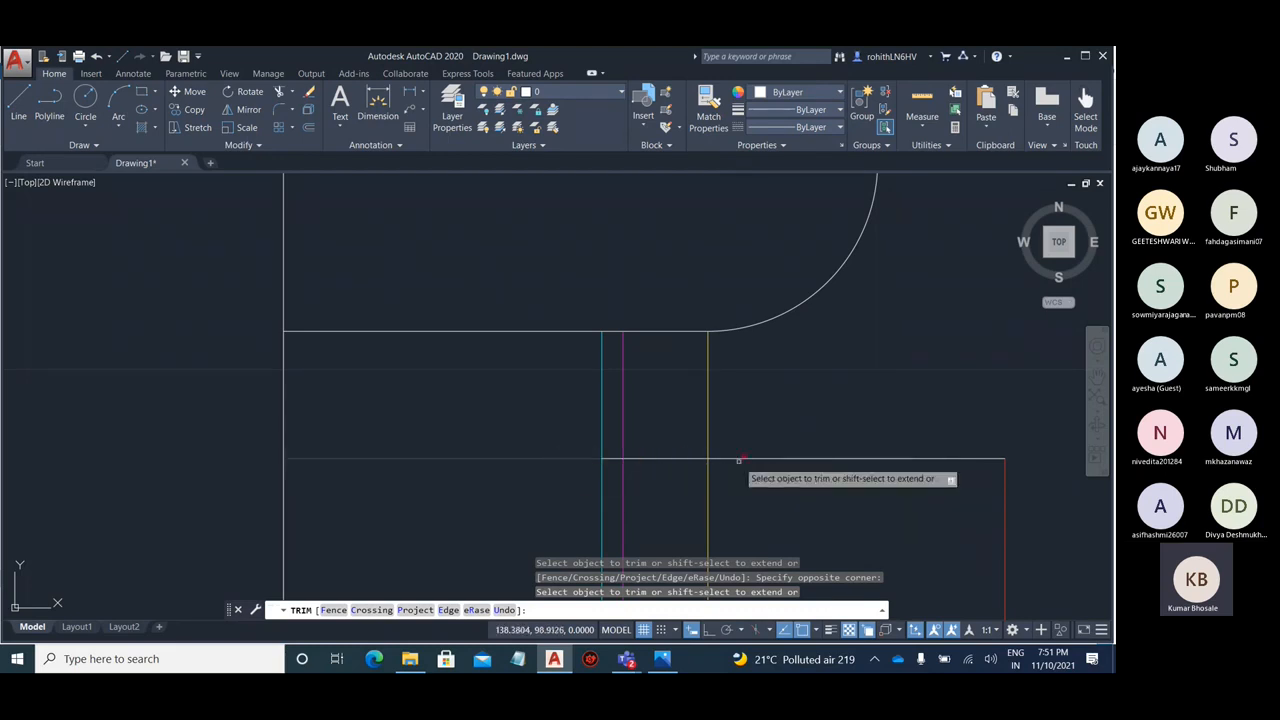
scroll(758, 462, "up", 2)
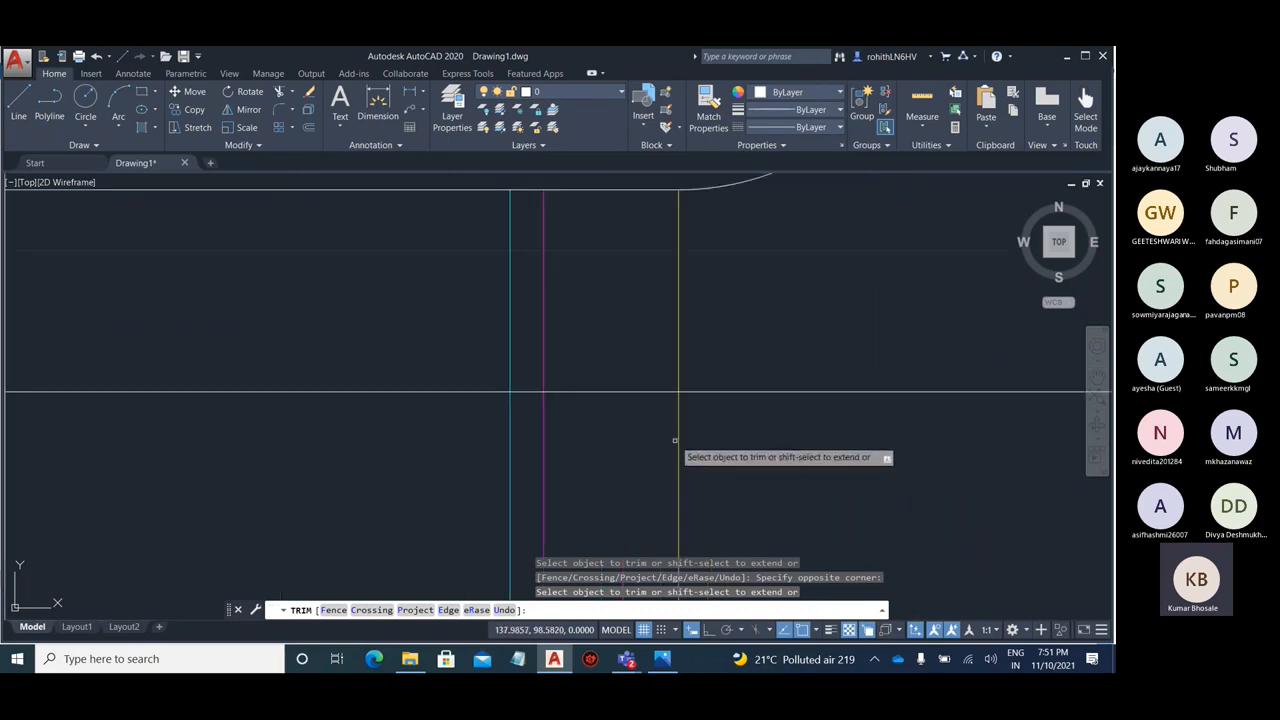
scroll(594, 432, "down", 1)
left_click(740, 406)
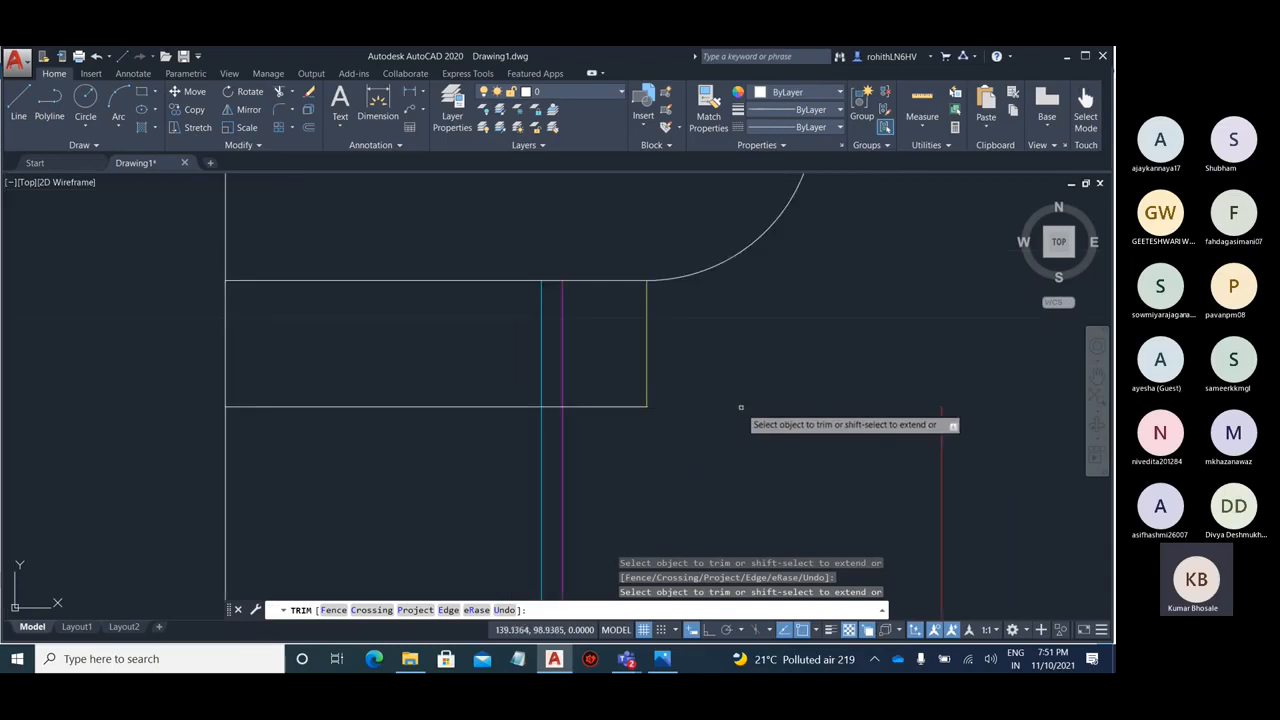
- Trim away the cyan and magenta vertical lines inside the collar below the filleted moulding
scroll(733, 312, "down", 3)
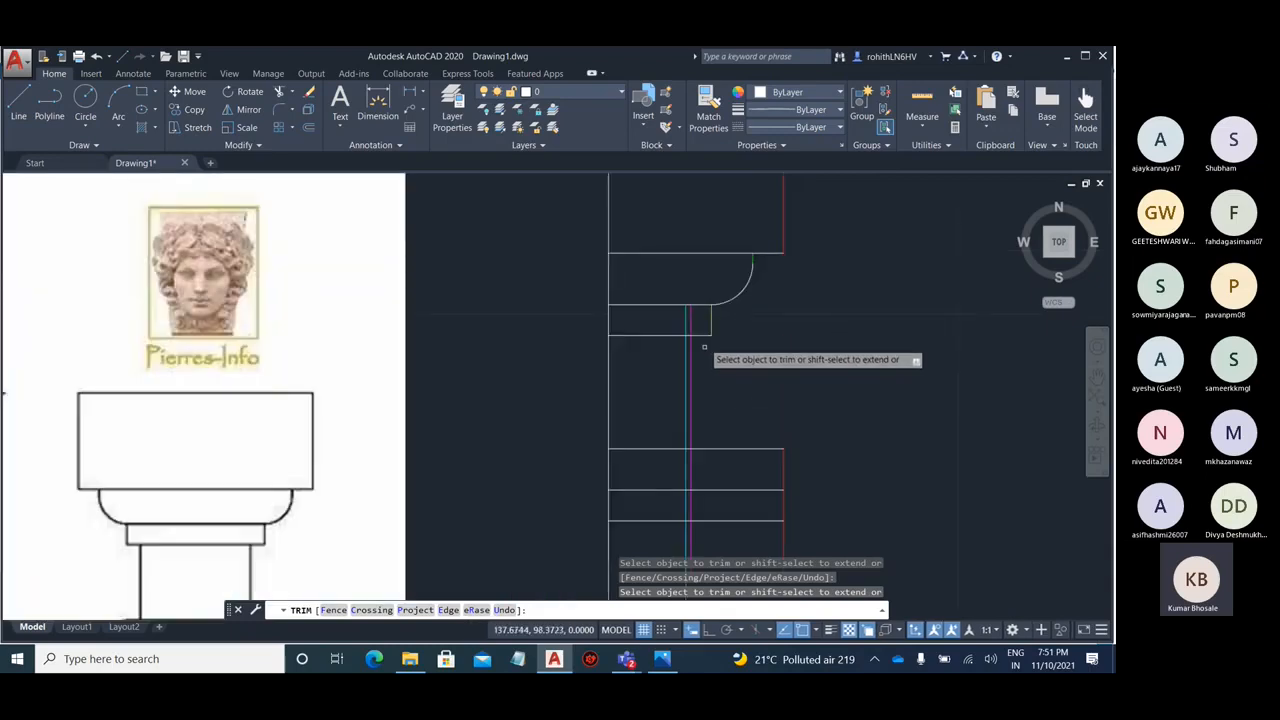
scroll(721, 307, "up", 4)
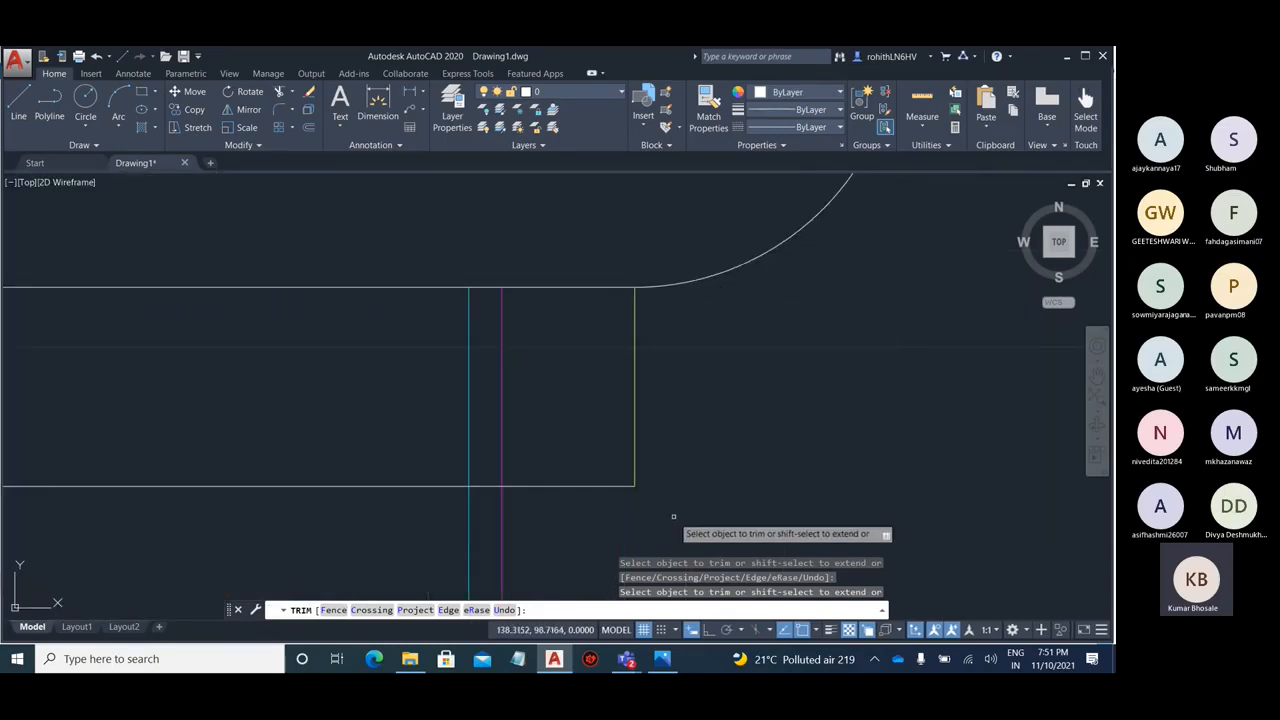
scroll(680, 357, "down", 2)
scroll(571, 366, "up", 2)
left_click(792, 357)
left_click(631, 358)
- Examine the neck, the rounded R1 ring and the collar below it in the inserted reference image
scroll(657, 251, "down", 3)
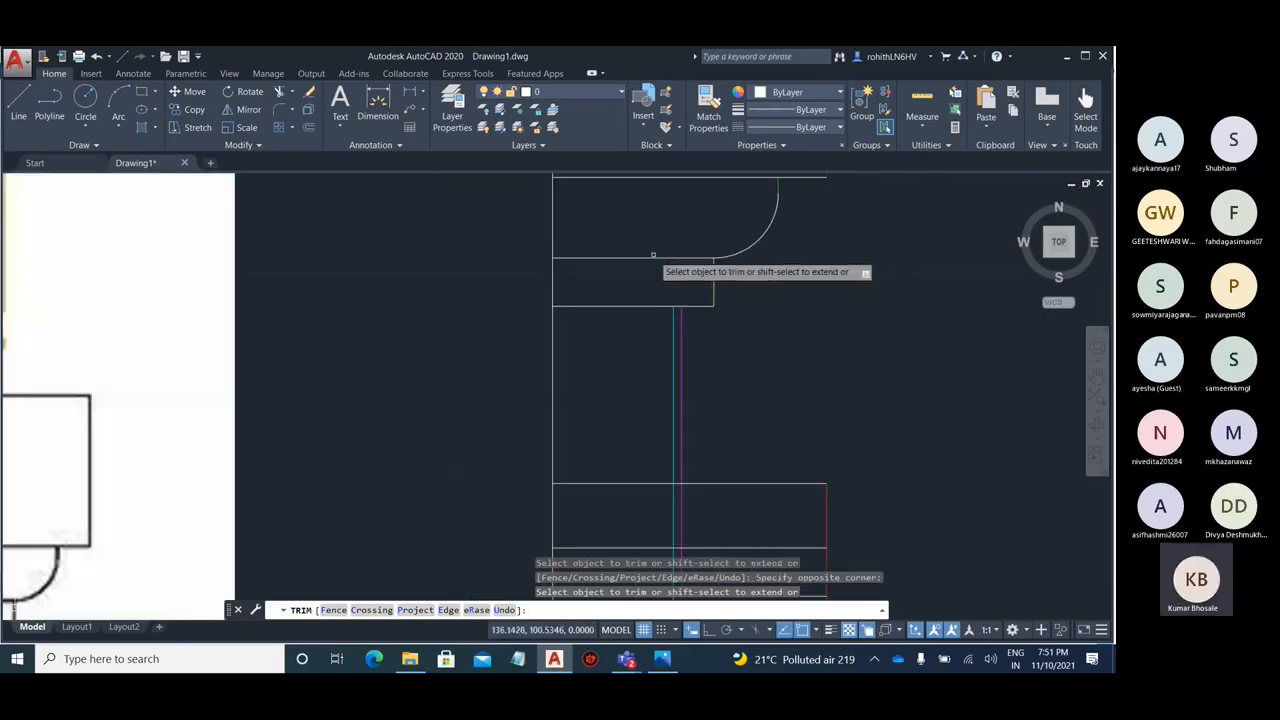
scroll(738, 339, "down", 3)
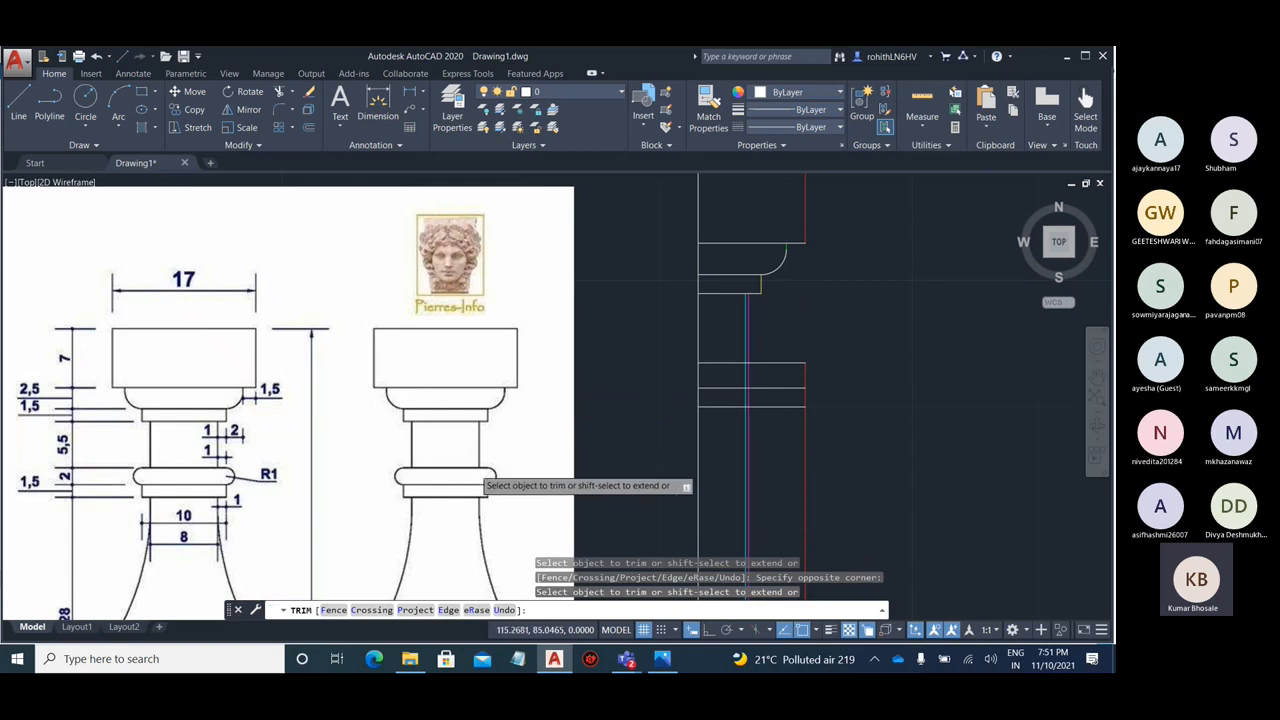
scroll(512, 416, "up", 3)
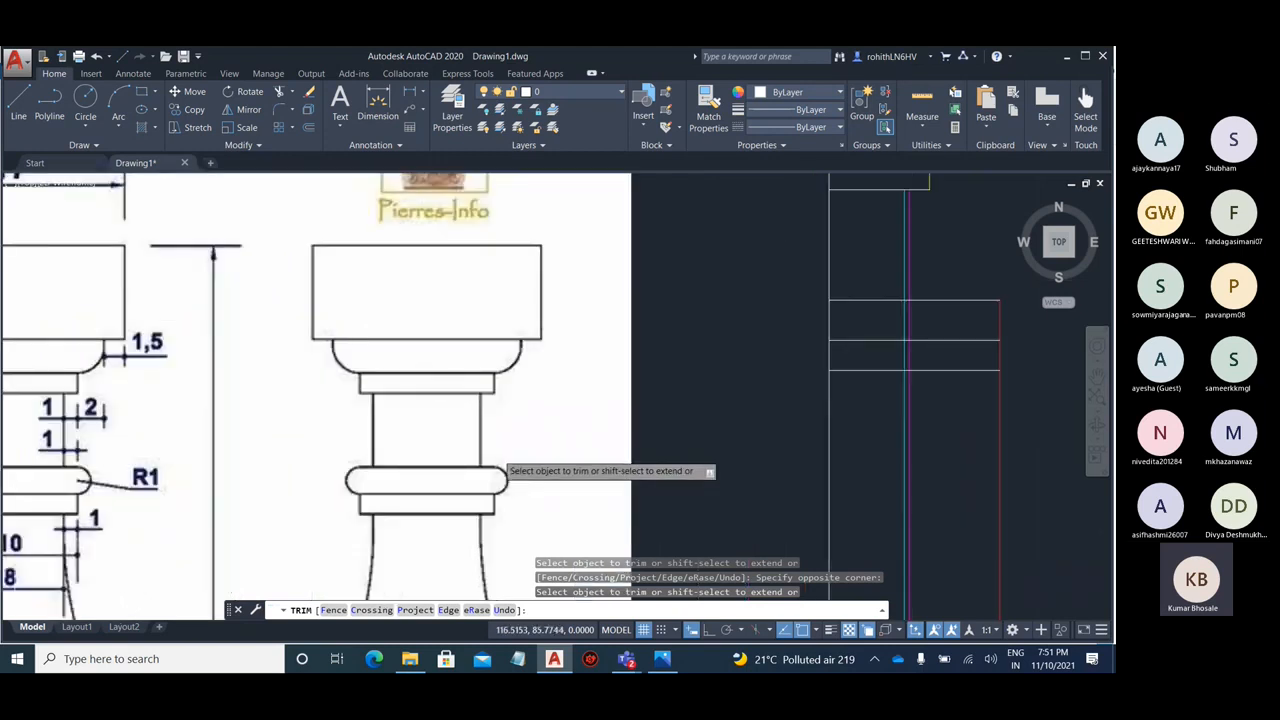
scroll(505, 470, "down", 3)
scroll(305, 408, "up", 3)
scroll(333, 451, "down", 3)
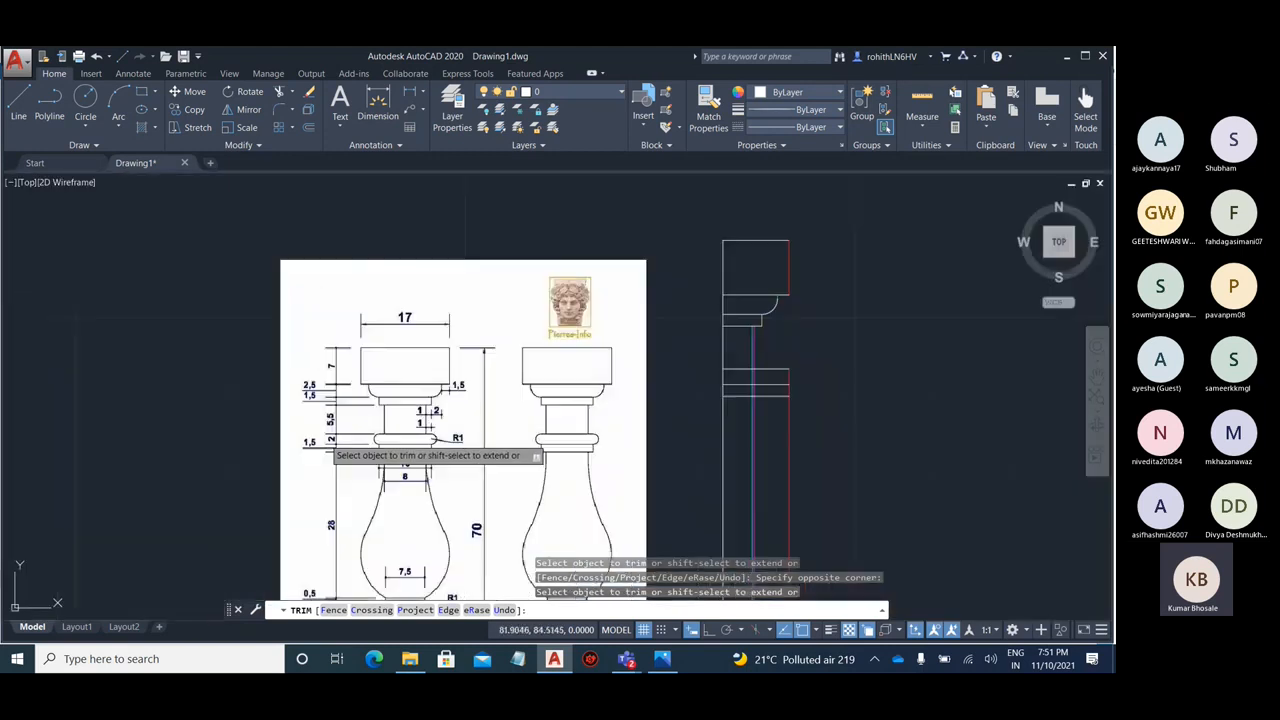
- Measure the neck's height along the magenta line, from the collar's lower line to the ring's upper line
scroll(764, 337, "up", 5)
mouse_move(772, 372)
middle_mouse_down()
mouse_move(683, 347)
mouse_move(699, 346)
middle_mouse_up()
key("Escape")
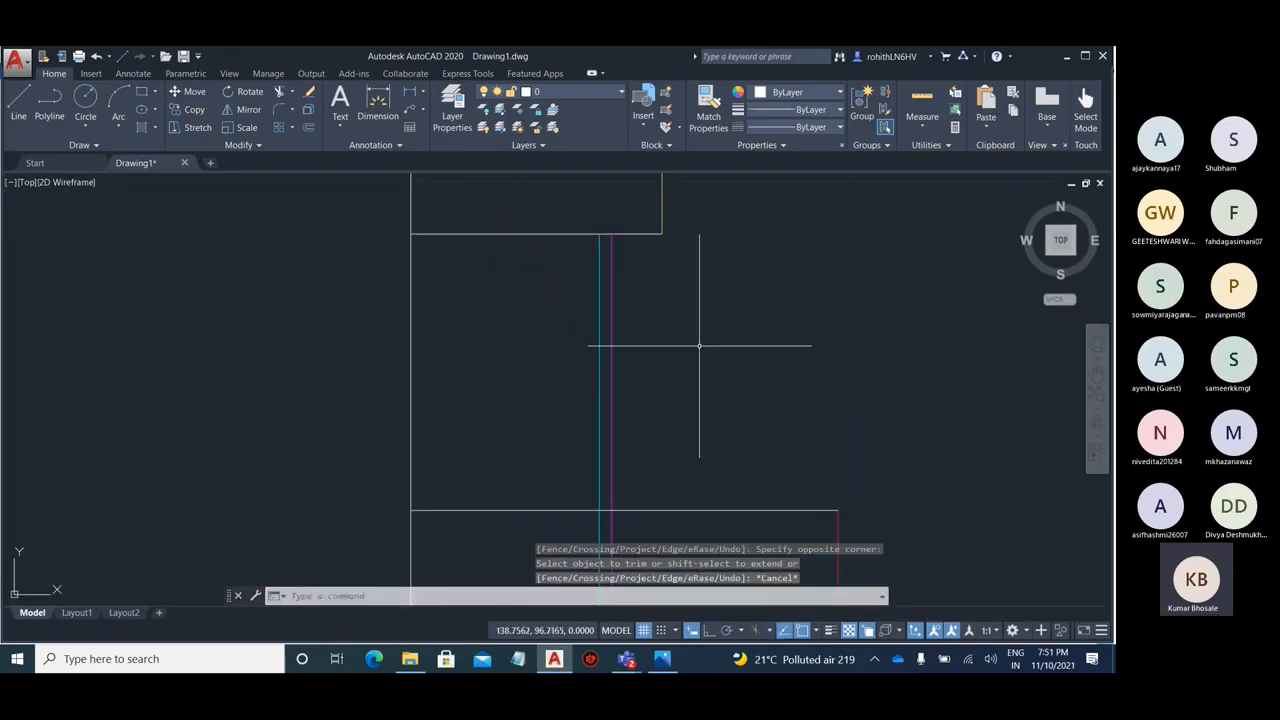
type("DI")
key("Return")
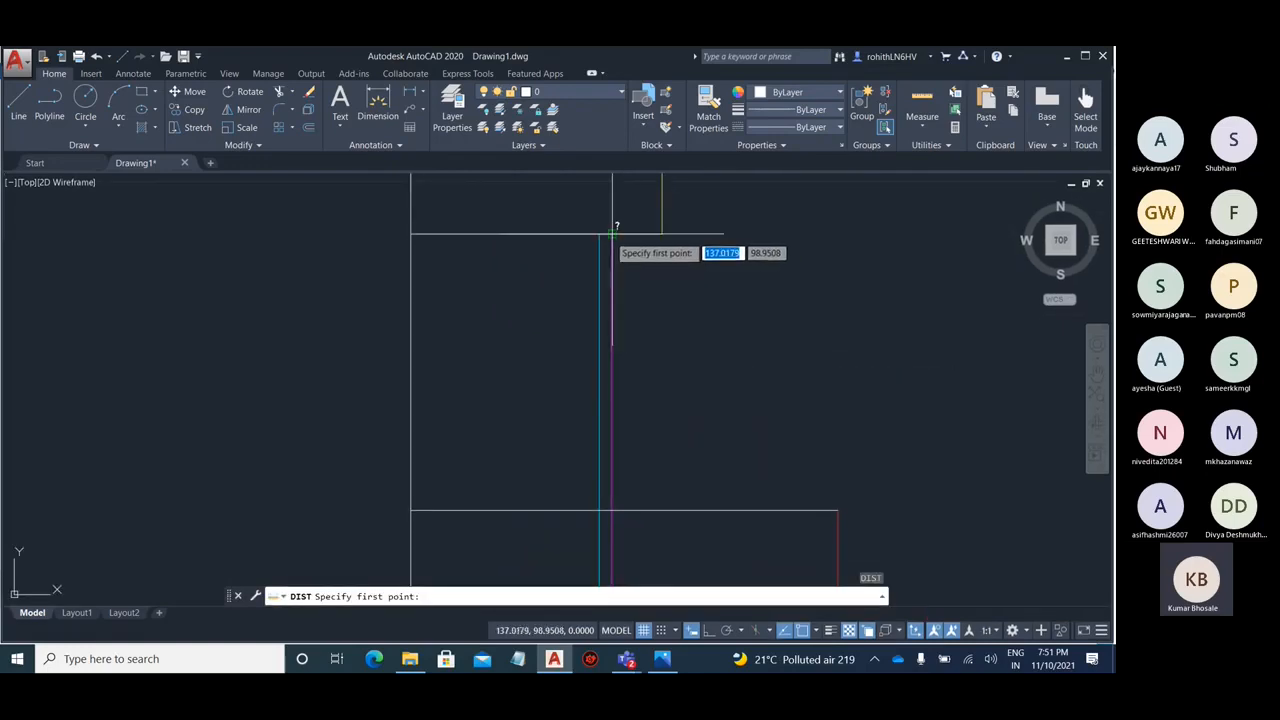
left_click(612, 236)
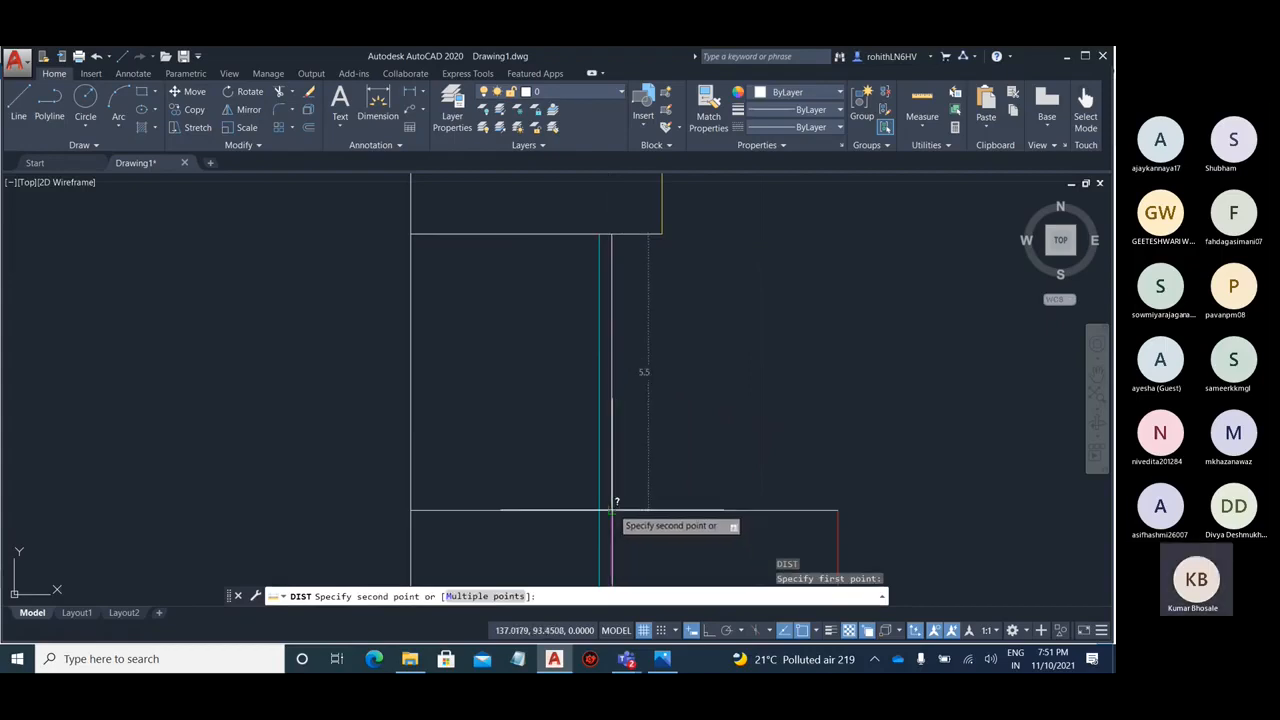
key("Escape")
scroll(704, 314, "down", 2)
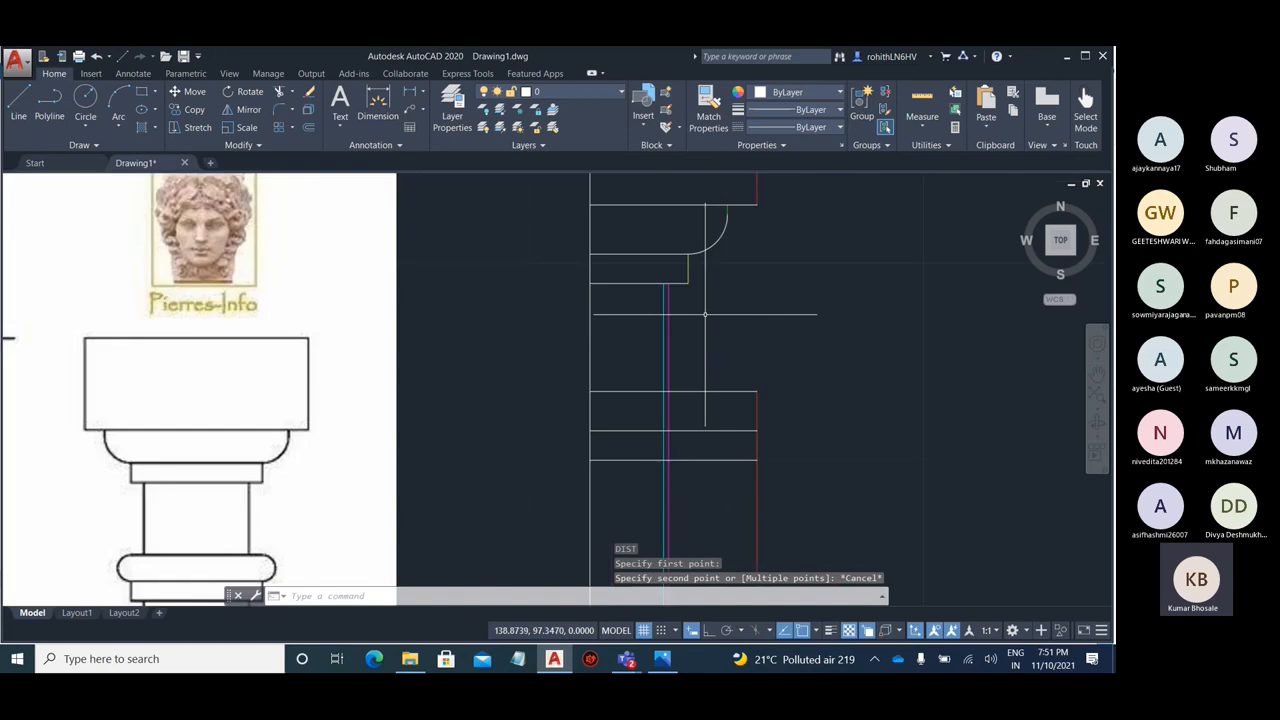
scroll(757, 320, "down", 1)
scroll(757, 320, "down", 3)
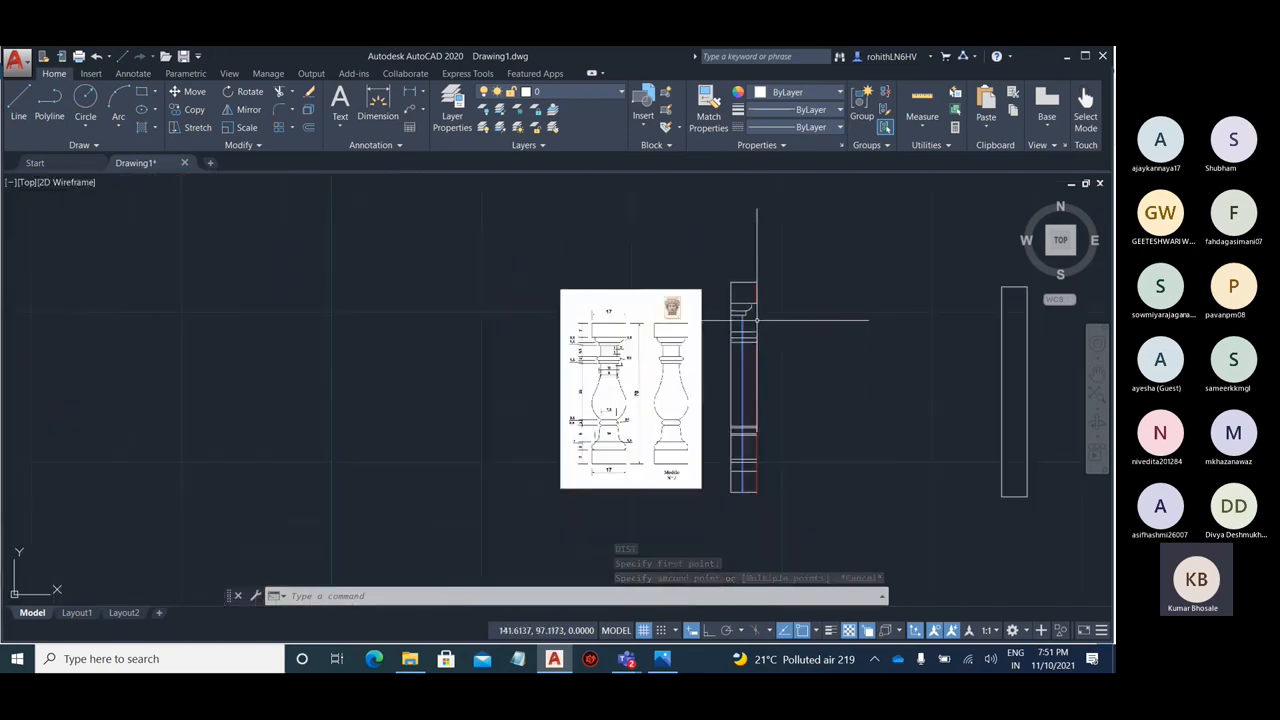
scroll(757, 320, "up", 5)
scroll(697, 223, "up", 1)
scroll(697, 223, "down", 6)
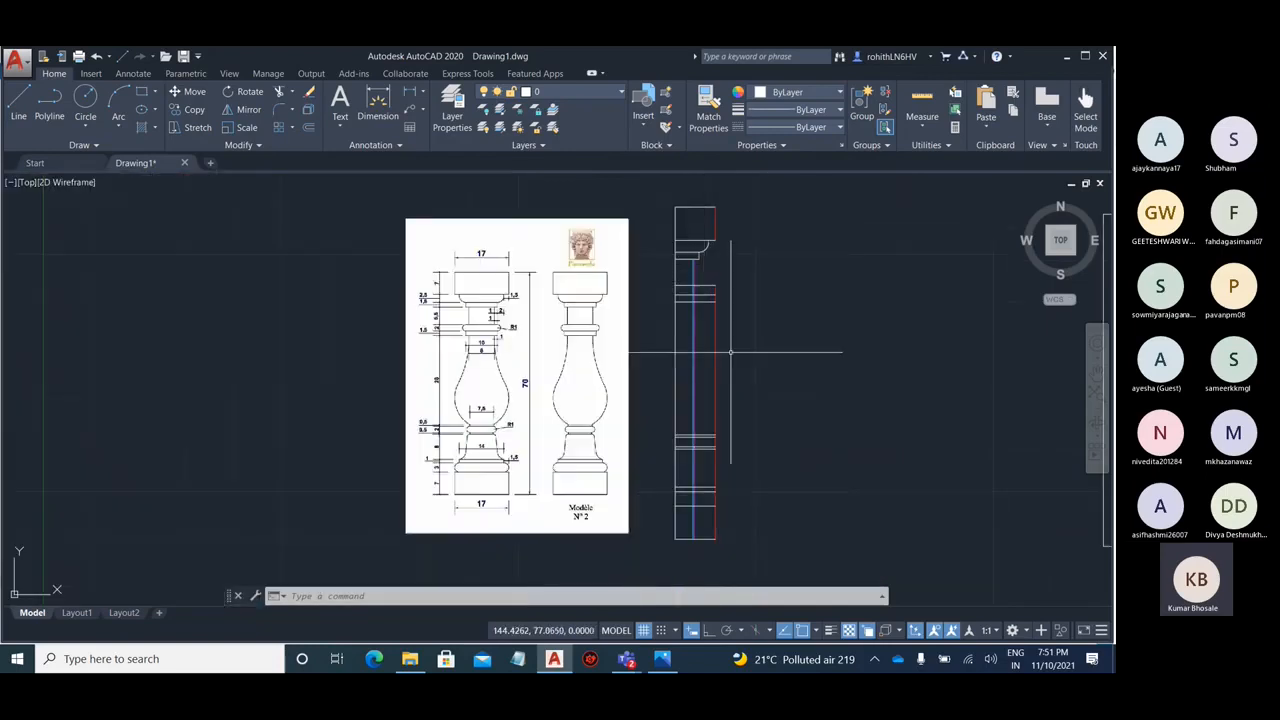
scroll(692, 265, "up", 6)
scroll(772, 236, "up", 2)
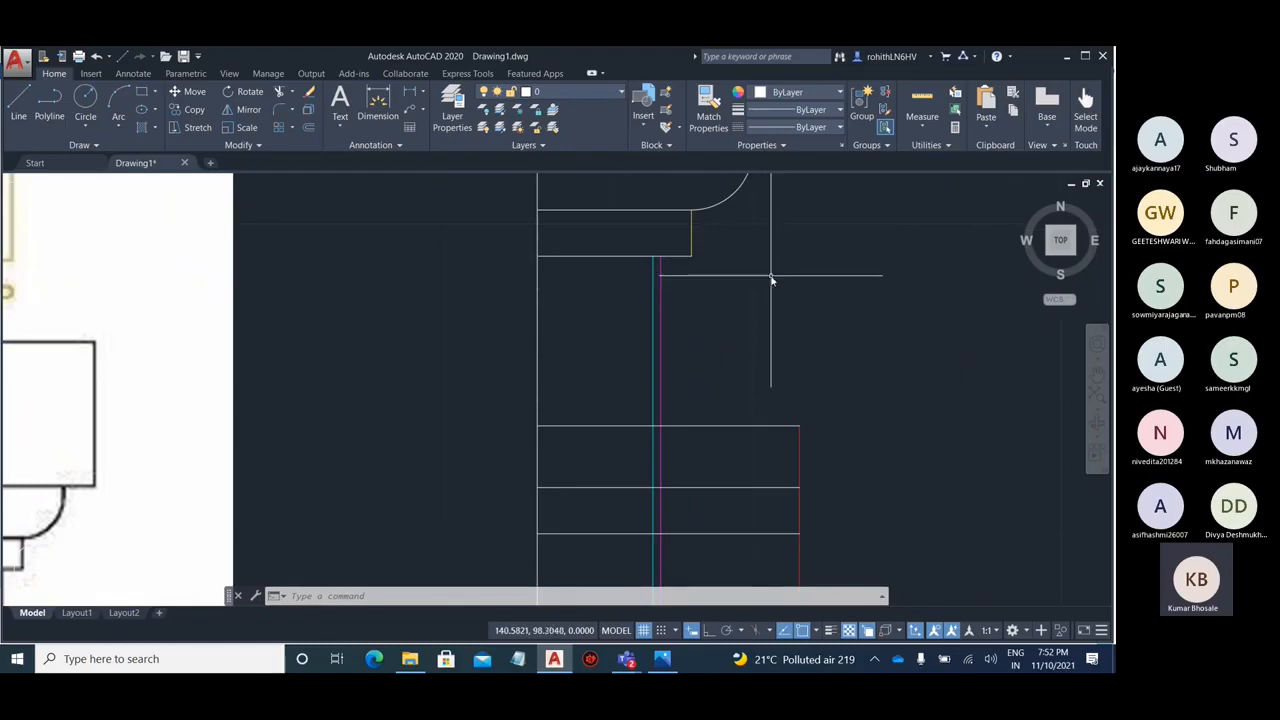
right_click(771, 277)
left_click(805, 308)
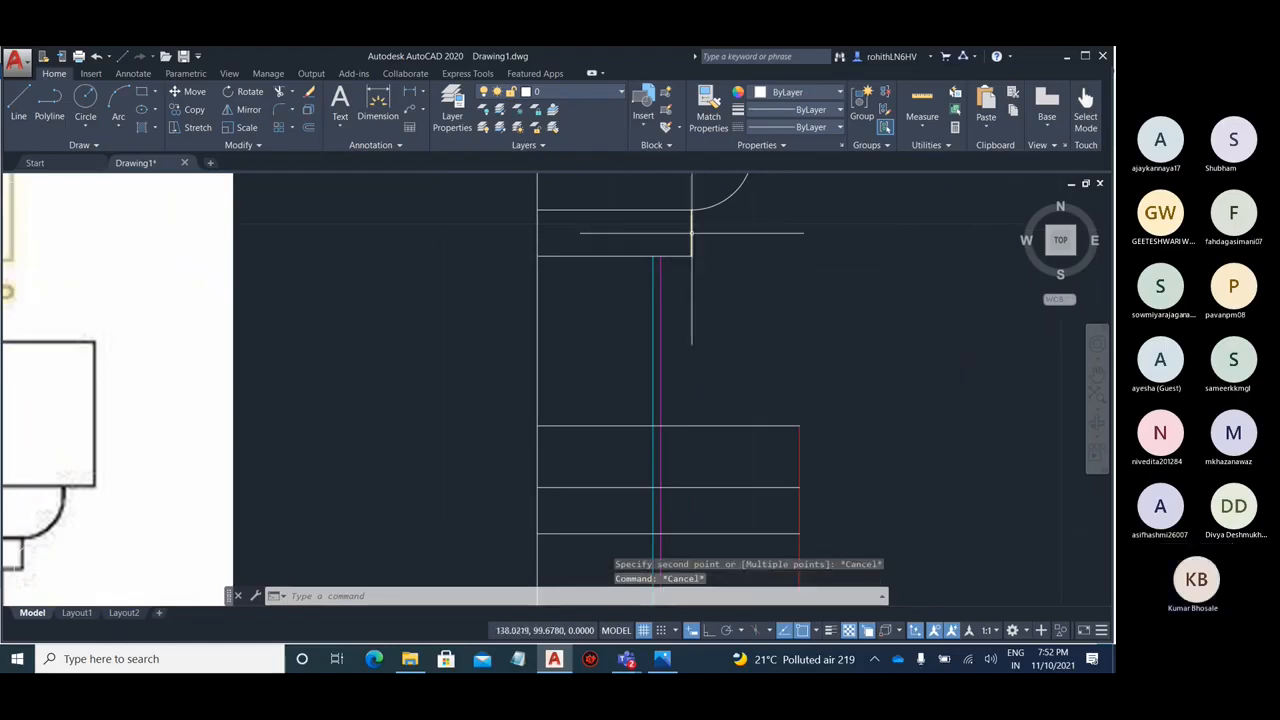
left_click(691, 233)
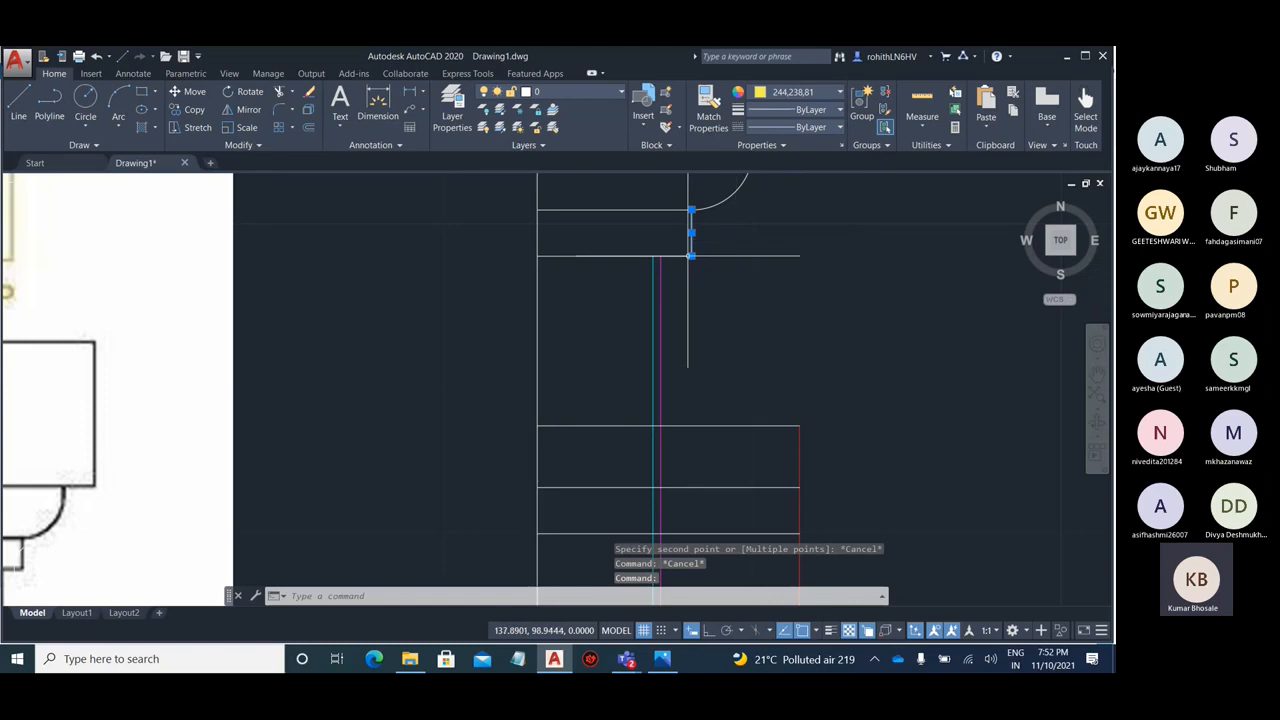
mouse_move(691, 257)
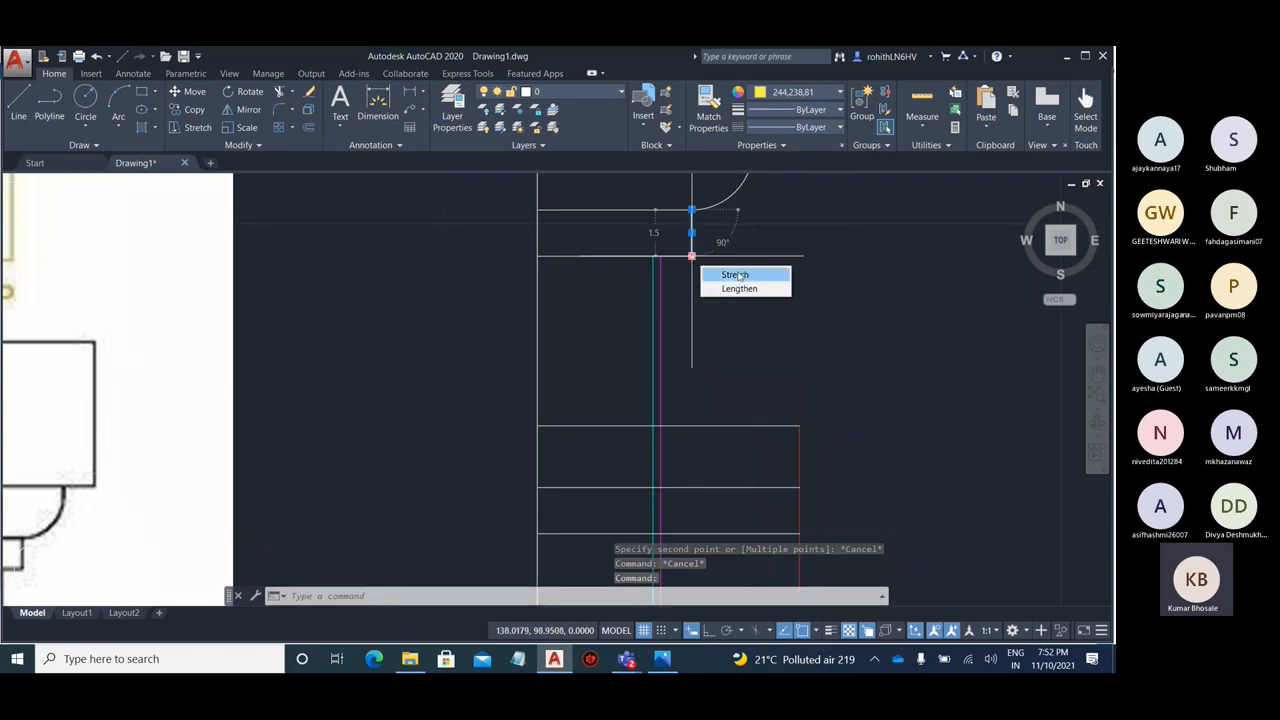
left_click(736, 275)
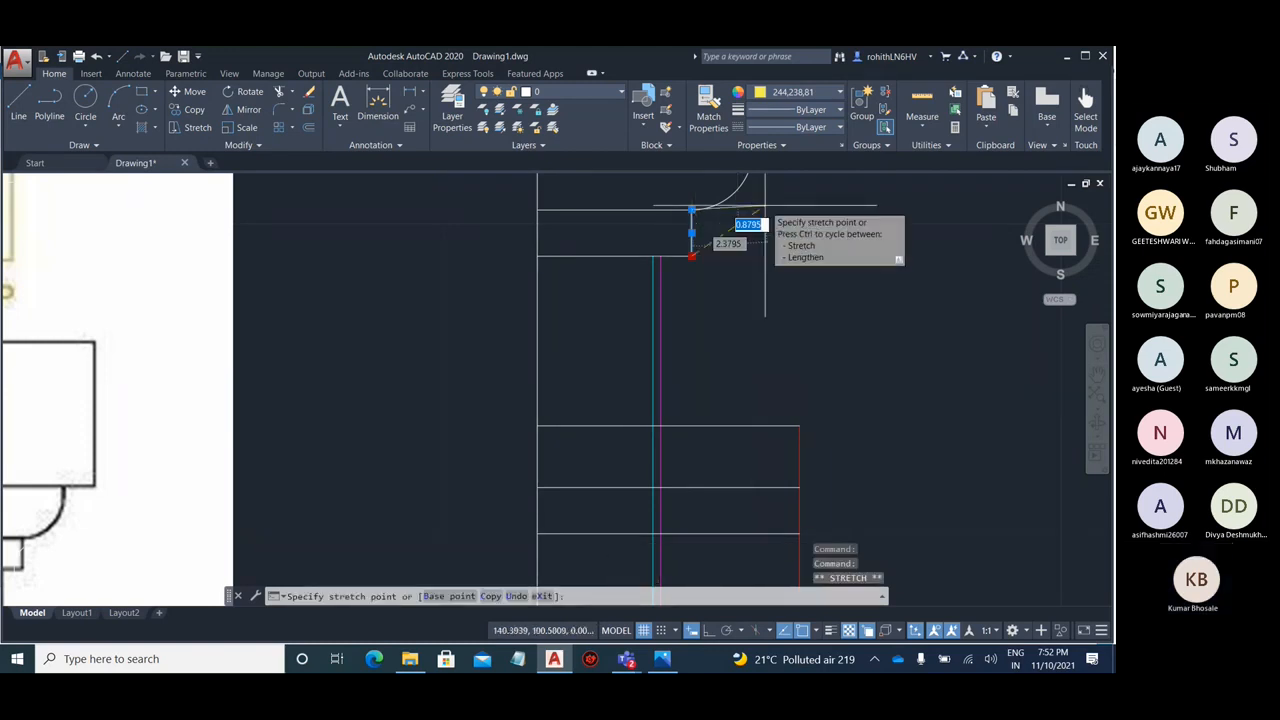
scroll(758, 208, "down", 5)
scroll(753, 483, "up", 6)
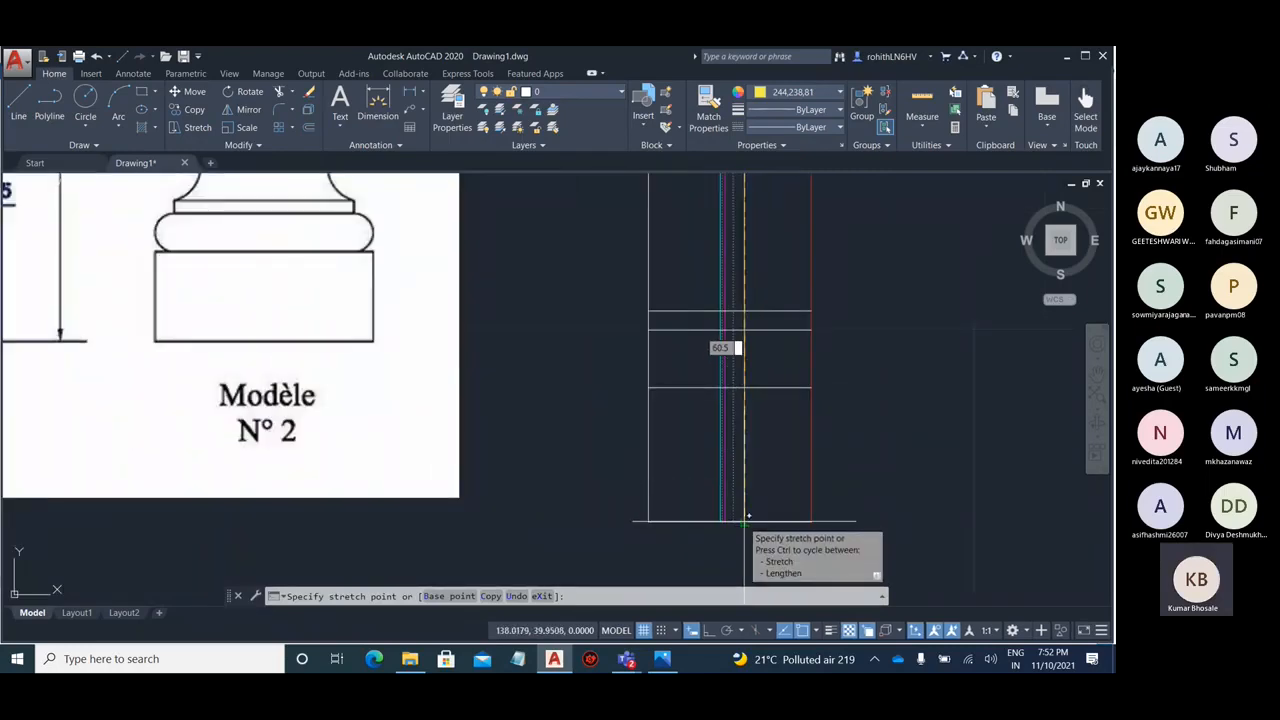
key("Escape")
- Lengthen the collar's yellow vertical line straight down to the baluster profile's base line
scroll(748, 516, "down", 5)
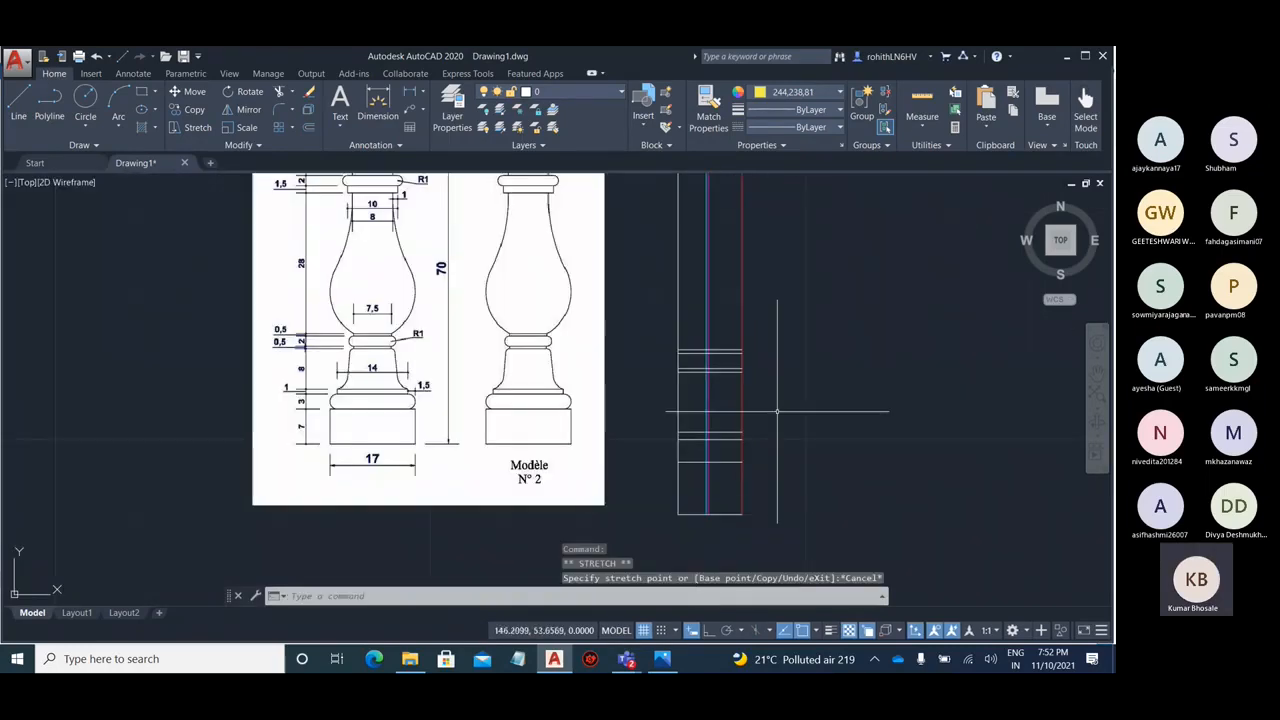
scroll(700, 286, "up", 5)
scroll(752, 516, "up", 5)
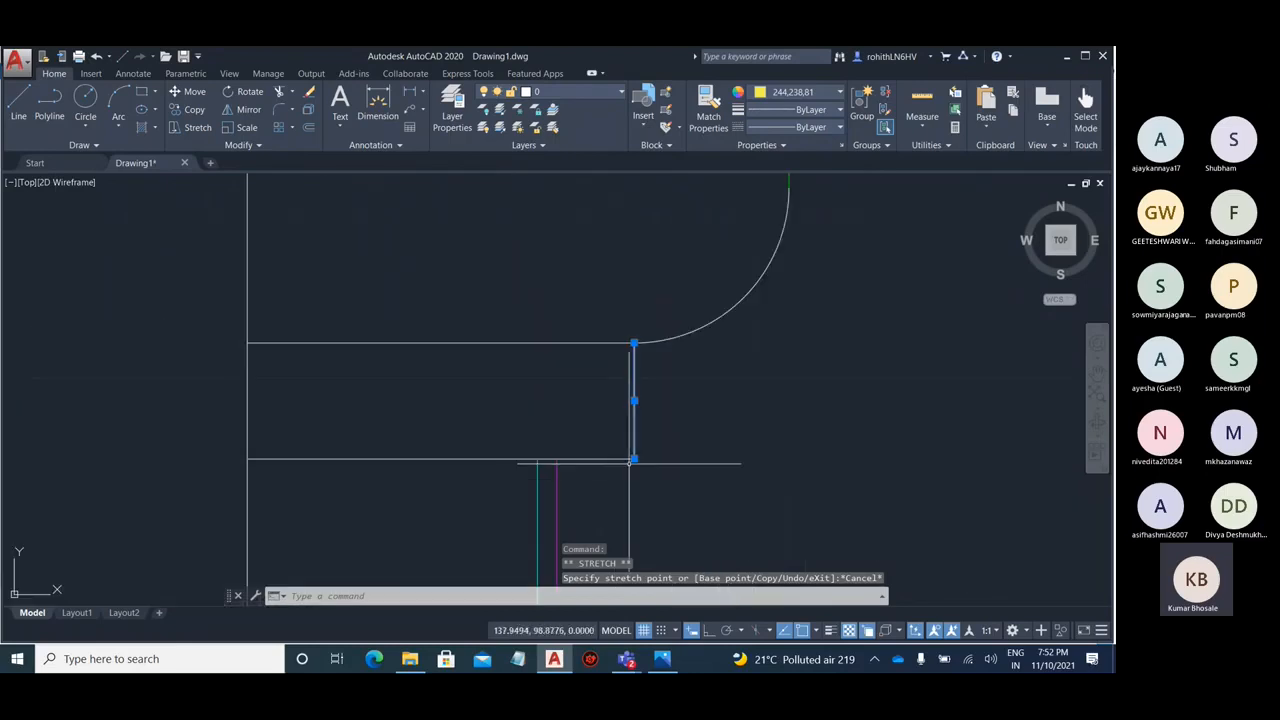
mouse_move(634, 458)
left_click(680, 493)
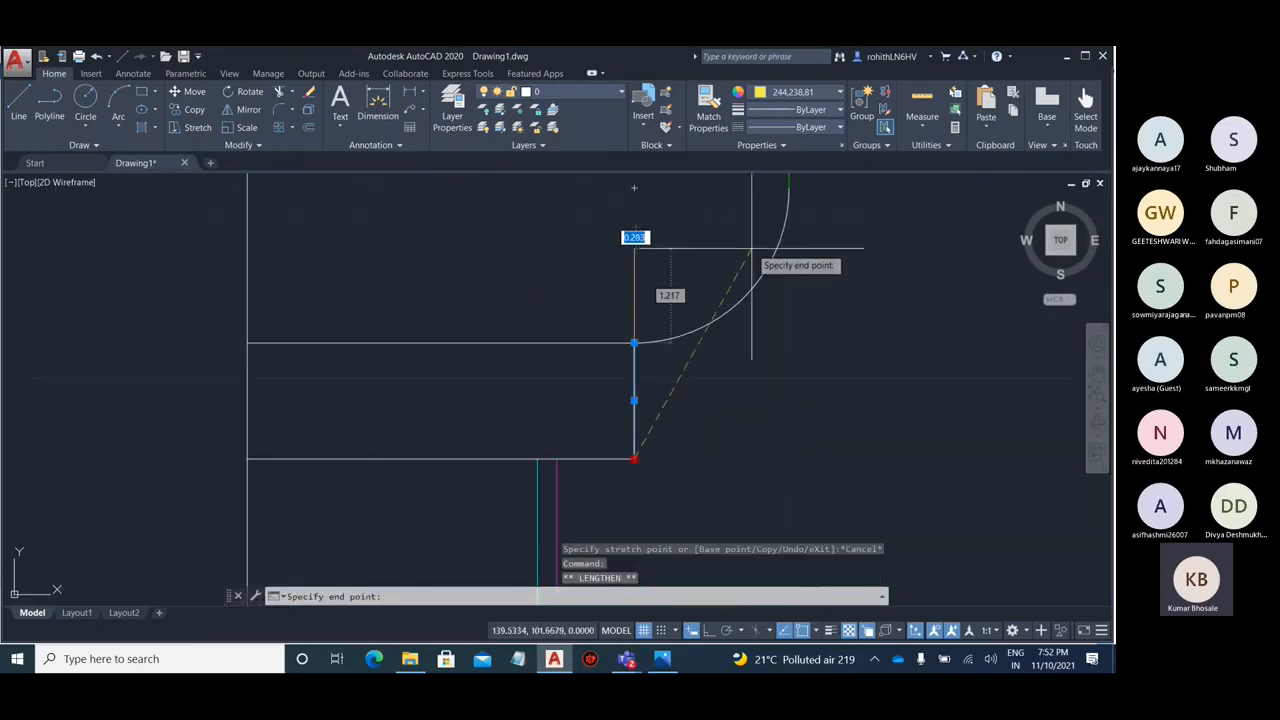
scroll(748, 240, "down", 5)
scroll(741, 356, "up", 5)
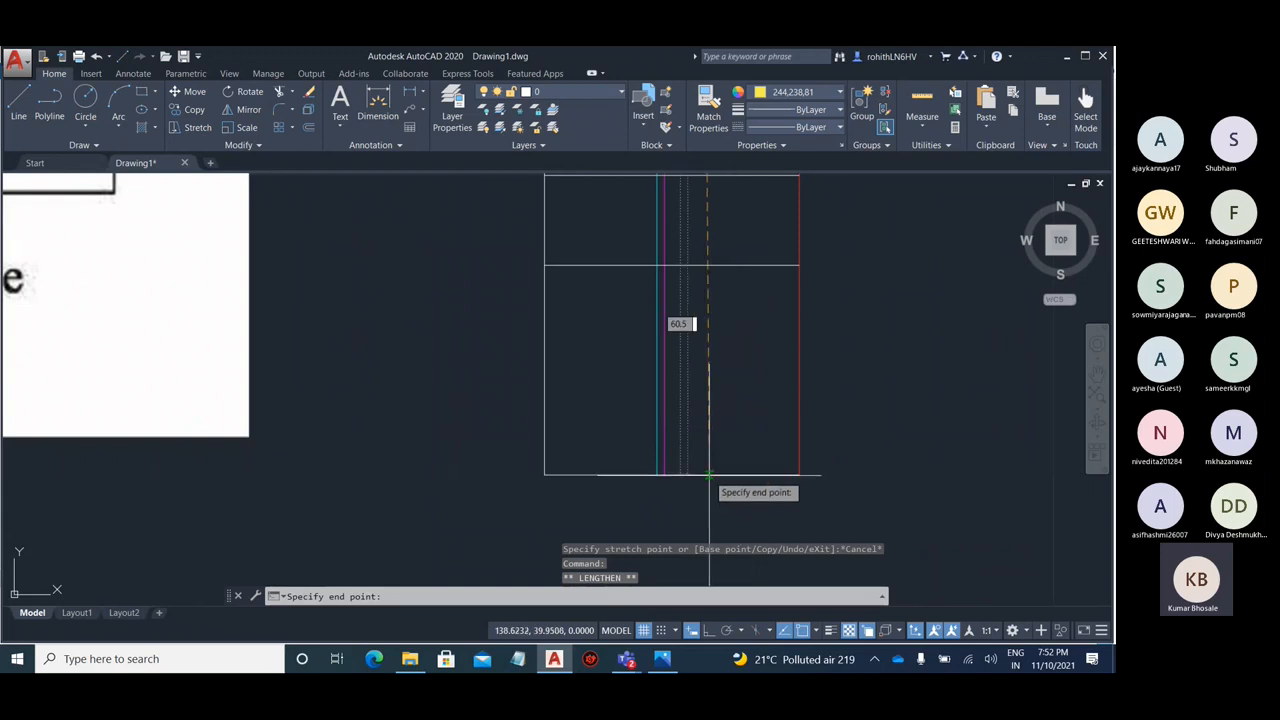
left_click(695, 475)
key("Escape")
scroll(695, 477, "down", 5)
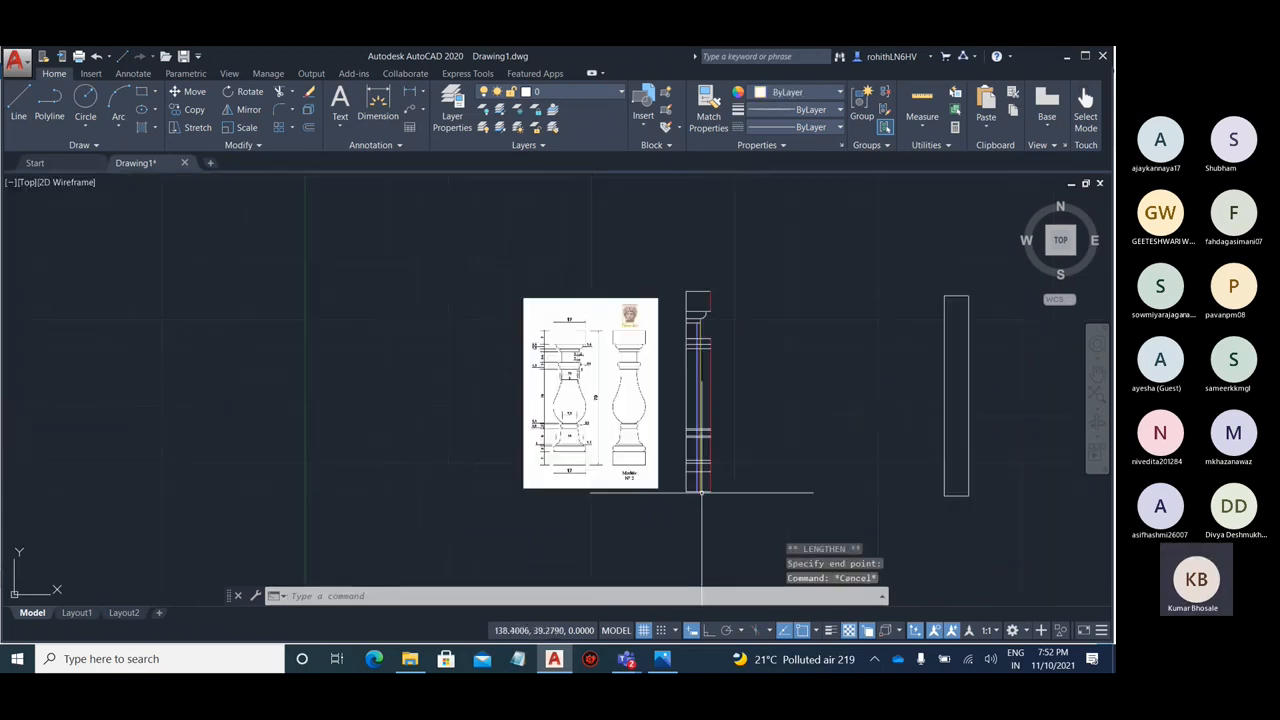
- Trim the yellow line along the neck, between the collar's lower line and the ring's upper line
scroll(777, 422, "up", 6)
scroll(805, 418, "up", 1)
middle_click_drag(805, 418, 730, 263)
key("Escape")
key("Escape")
scroll(797, 359, "down", 1)
type("tr")
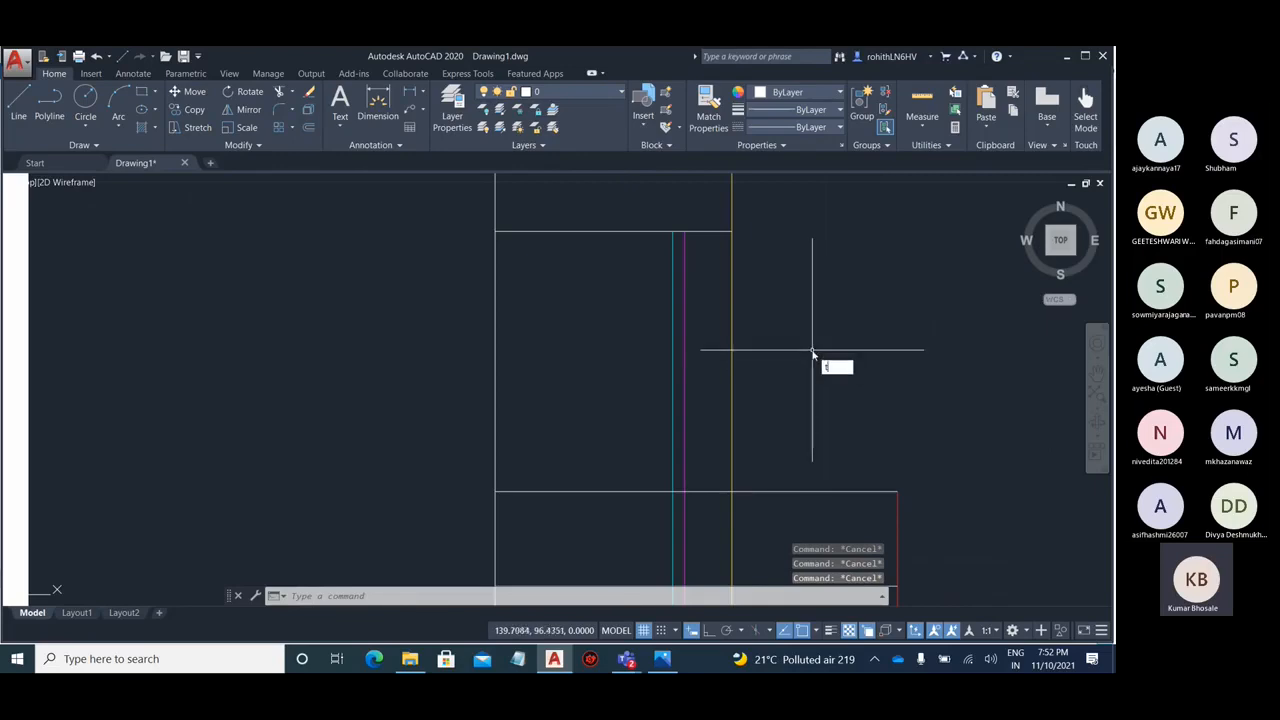
key("Return")
key("Return")
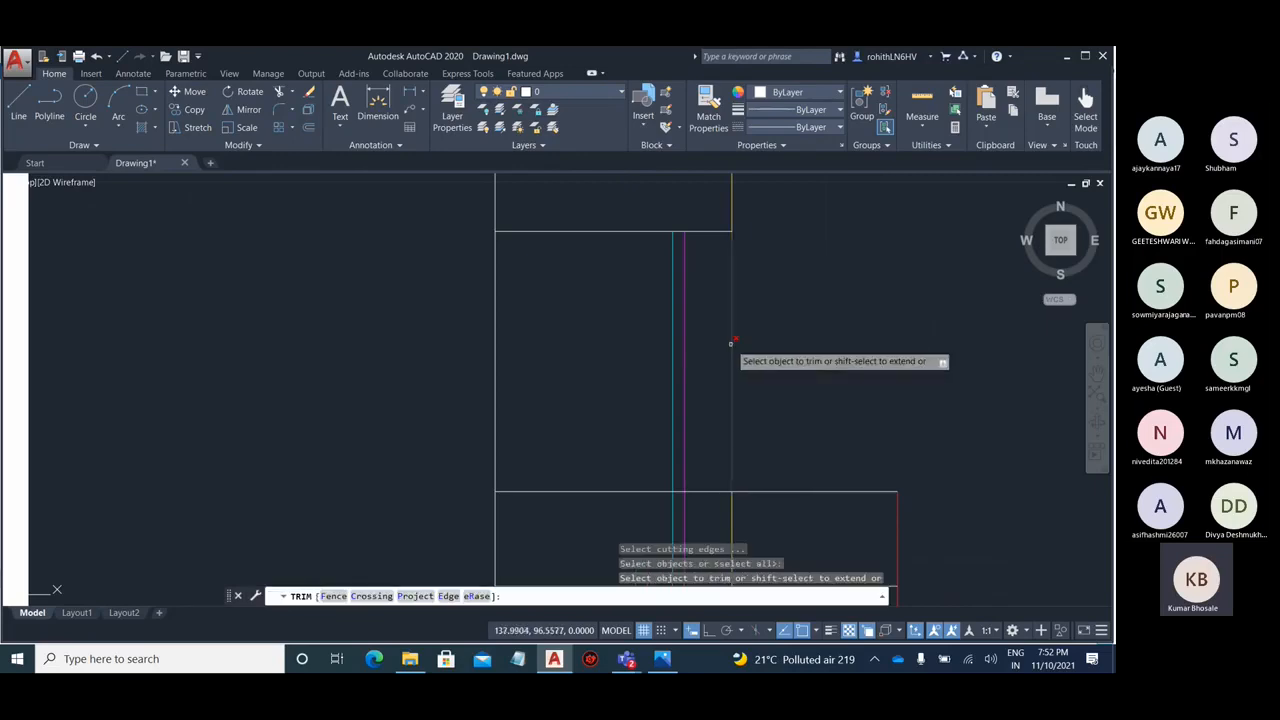
left_click(732, 346)
scroll(842, 337, "down", 3)
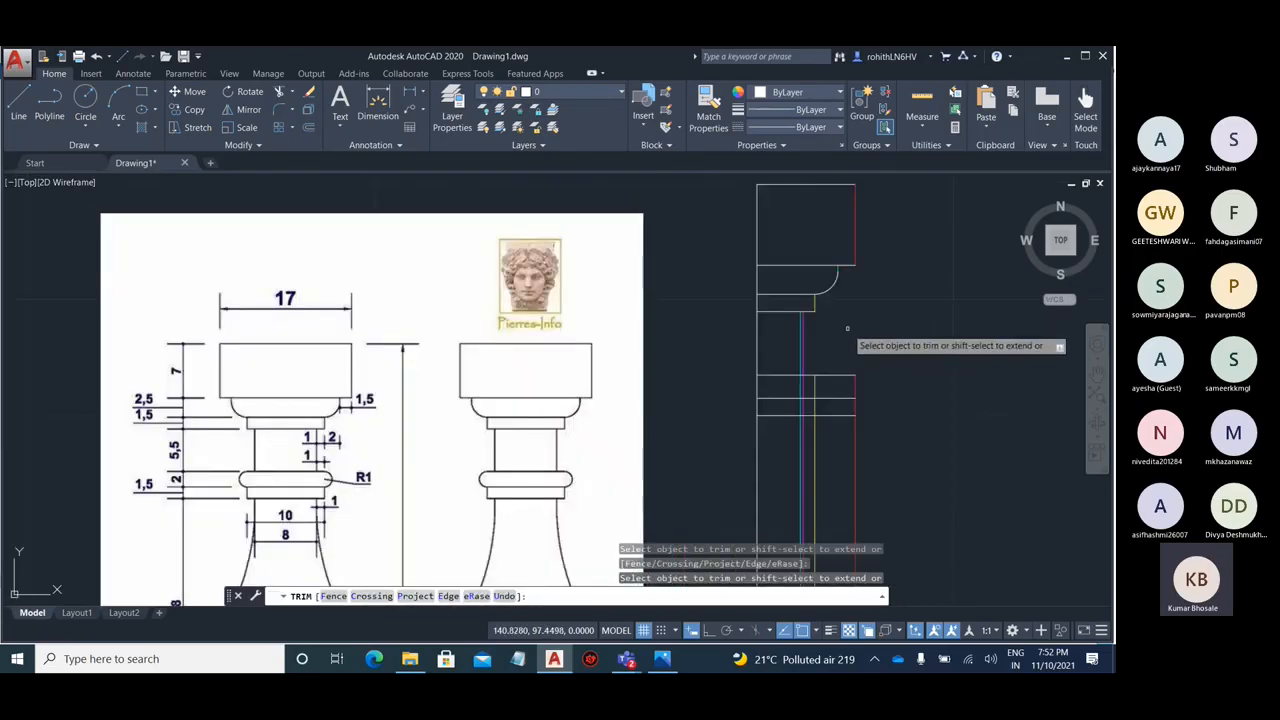
key("Escape")
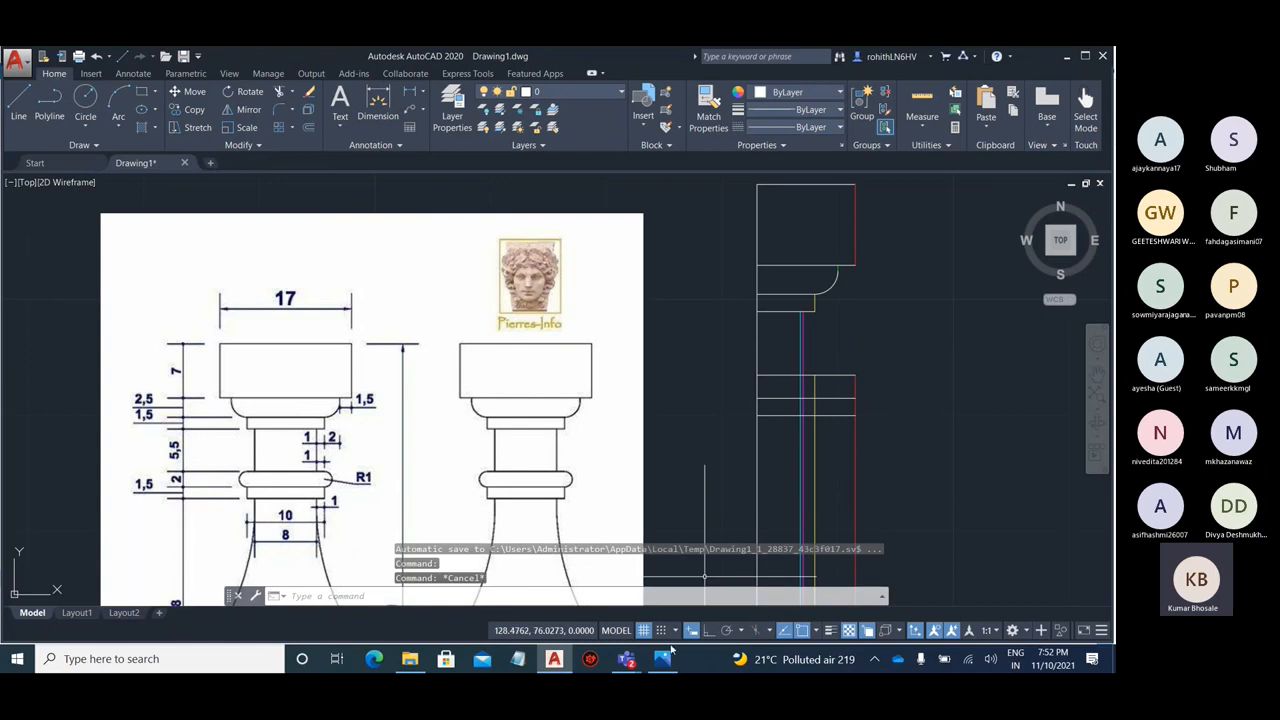
- Examine the R1 ring and the collar beneath it in the reference image open in Photos, and return to AutoCAD
left_click(662, 658)
scroll(485, 347, "down", 2)
left_click_drag(511, 525, 545, 357)
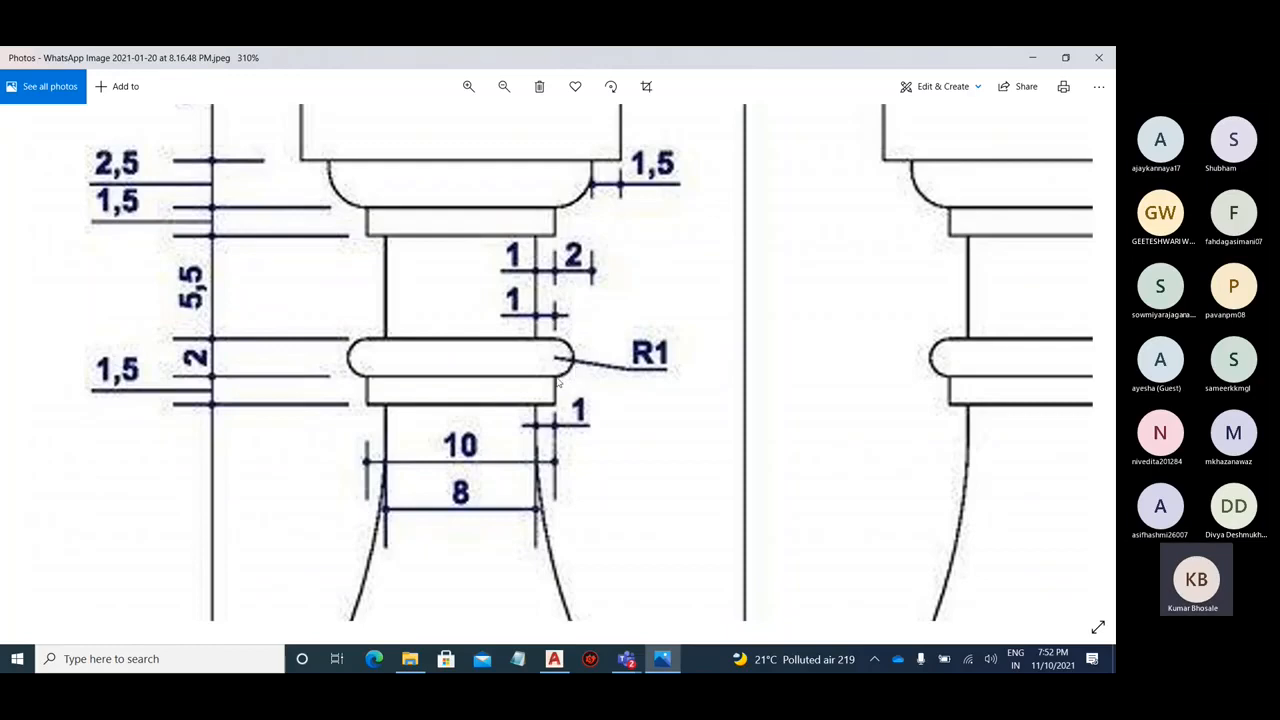
left_click(1032, 57)
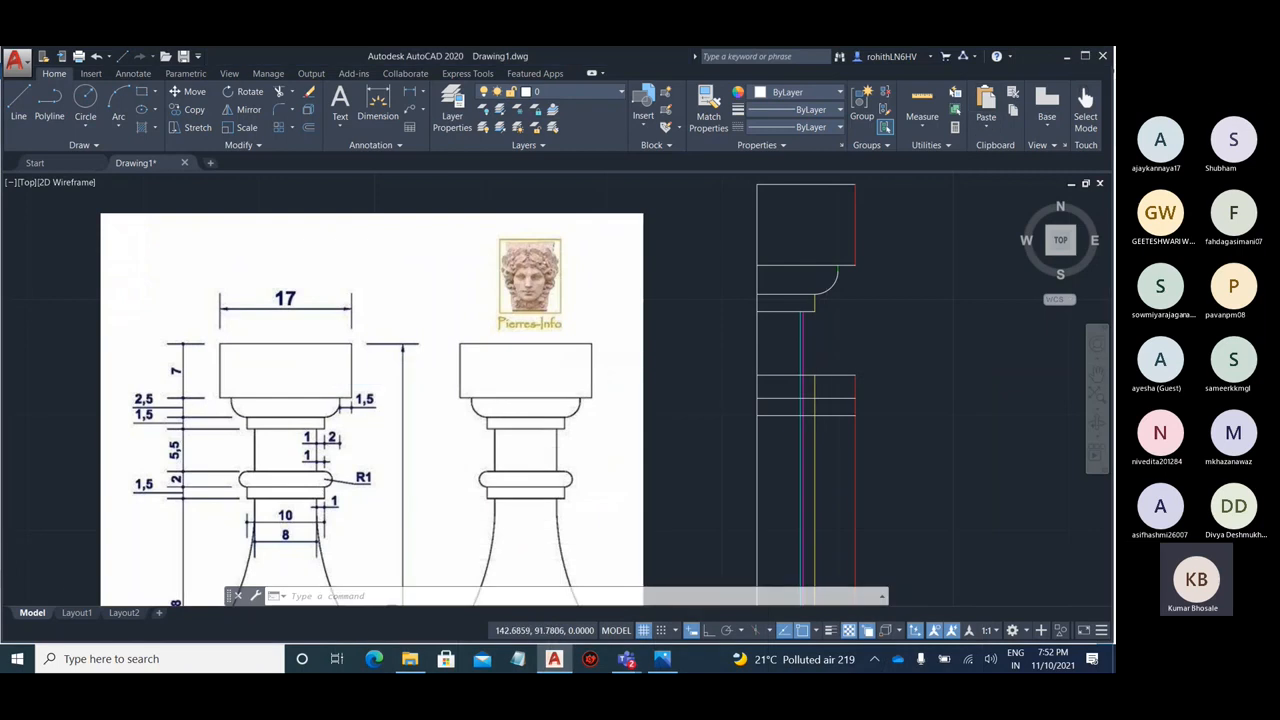
- Trim the ring's upper and lower horizontal lines beyond the yellow line
scroll(730, 357, "up", 5)
scroll(732, 355, "up", 2)
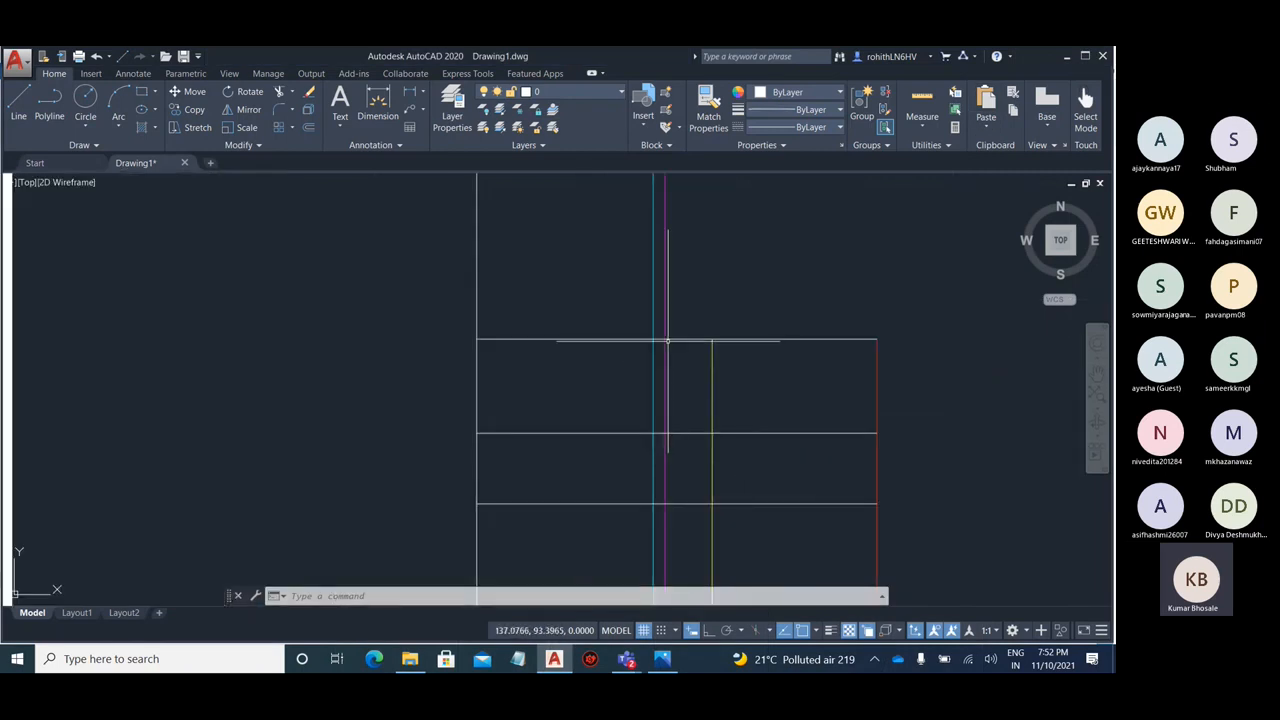
type("tr")
key("Return")
key("Return")
left_click(845, 340)
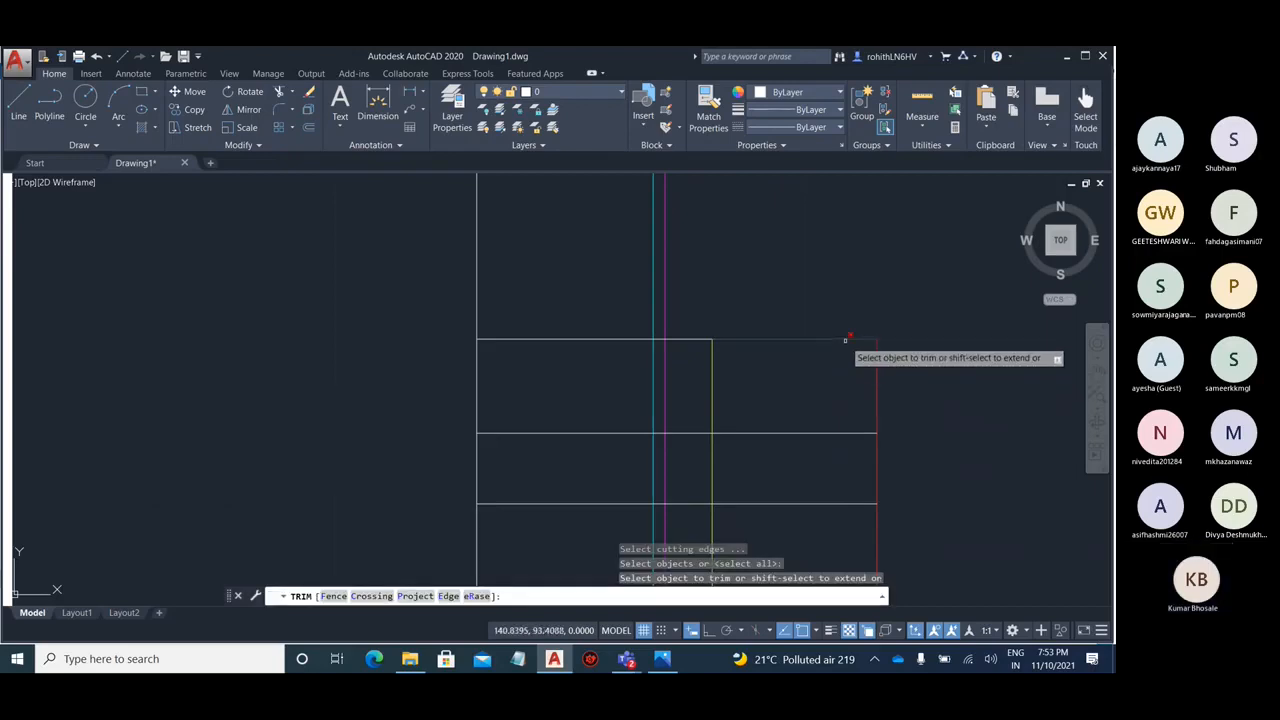
left_click(828, 433)
key("Escape")
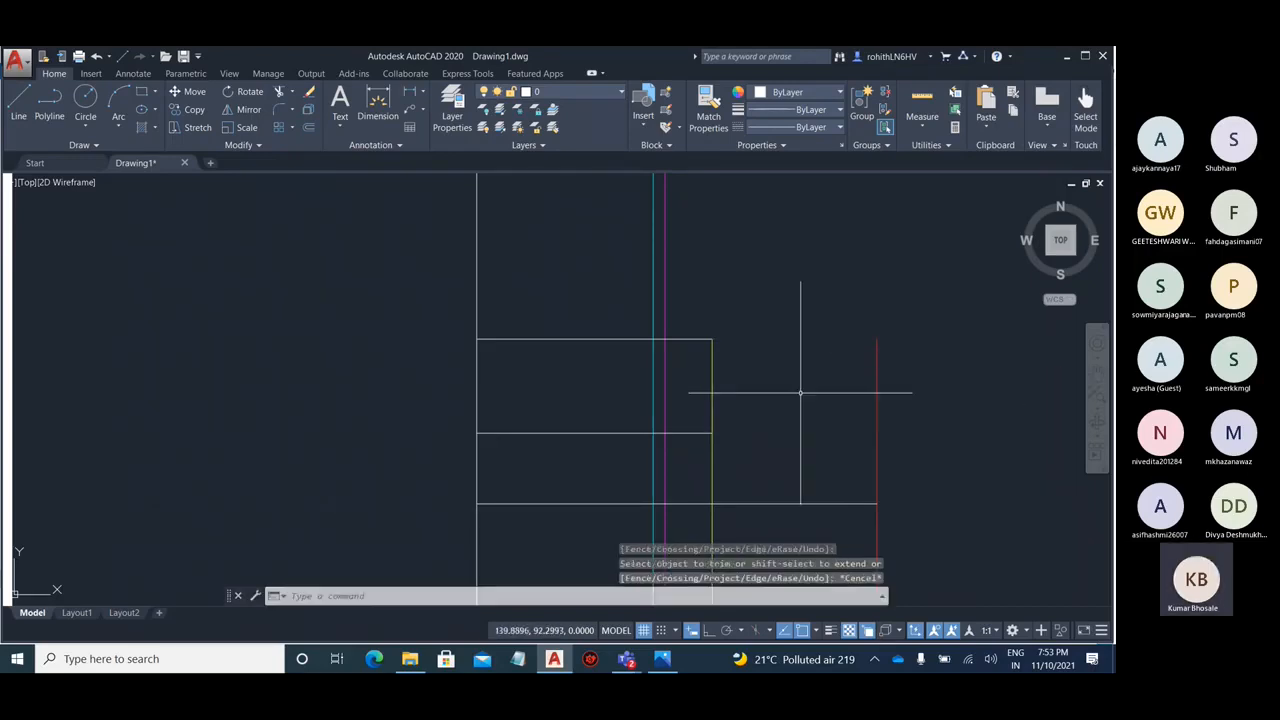
- Round the ring's outer end by filleting its upper and lower horizontal lines with radius 1
middle_click_drag(800, 393, 743, 363)
scroll(700, 343, "up", 2)
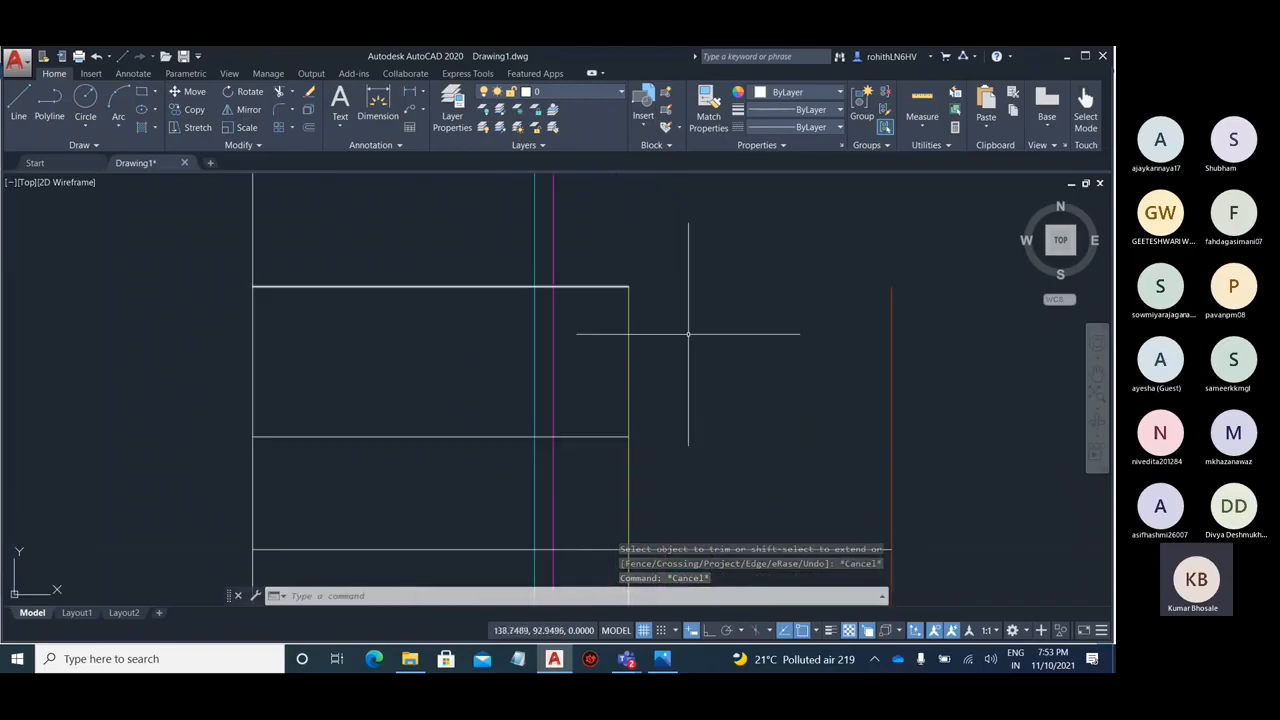
type("fillet")
key("Return")
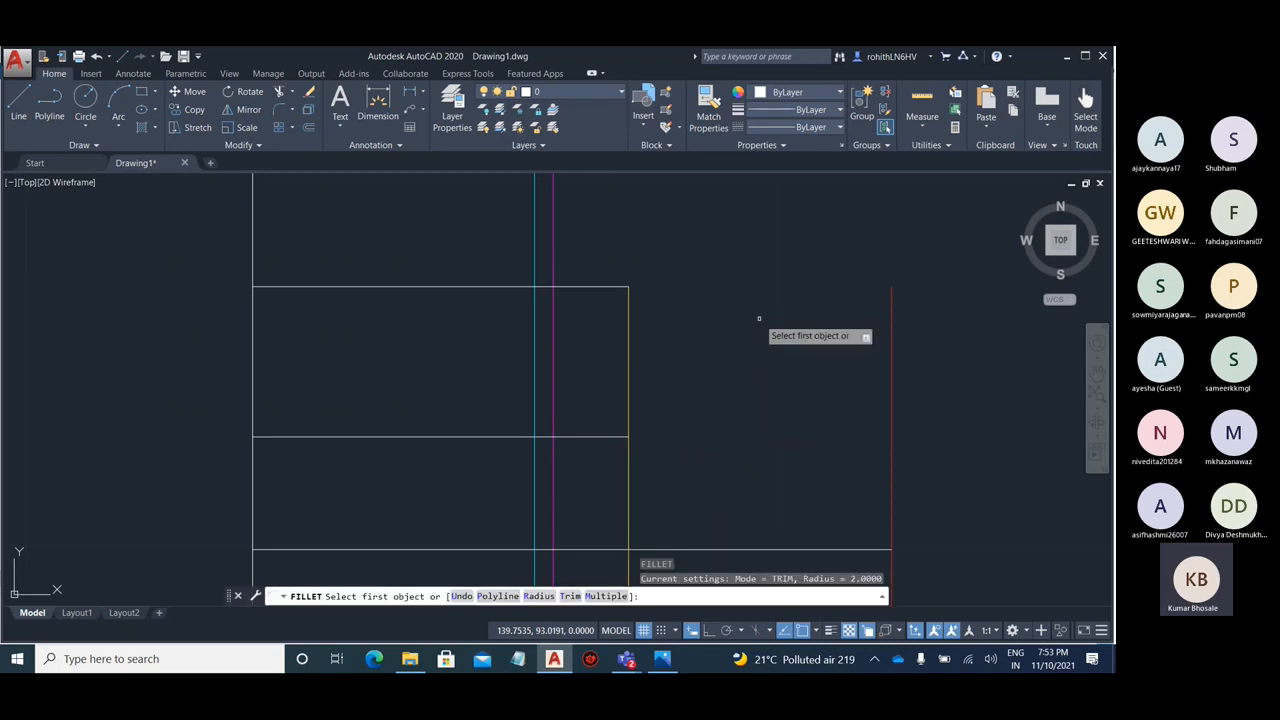
left_click(541, 596)
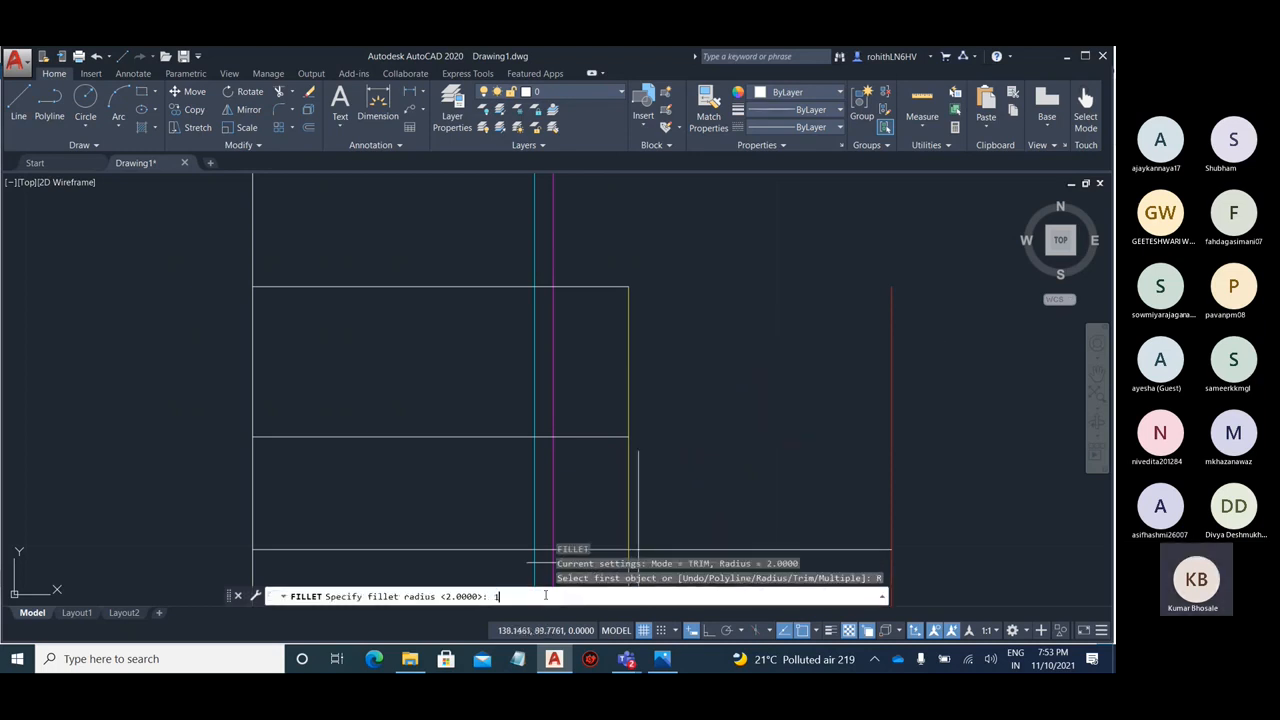
type("1")
key("Return")
left_click(588, 287)
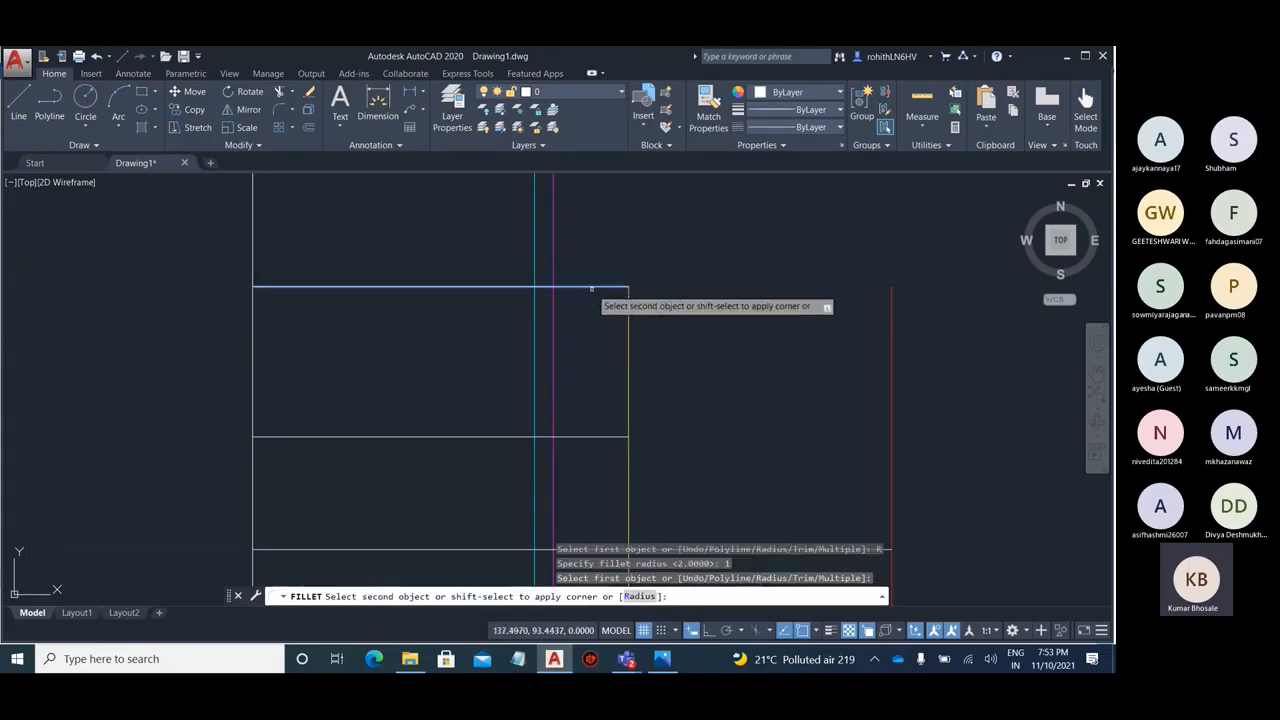
left_click(593, 441)
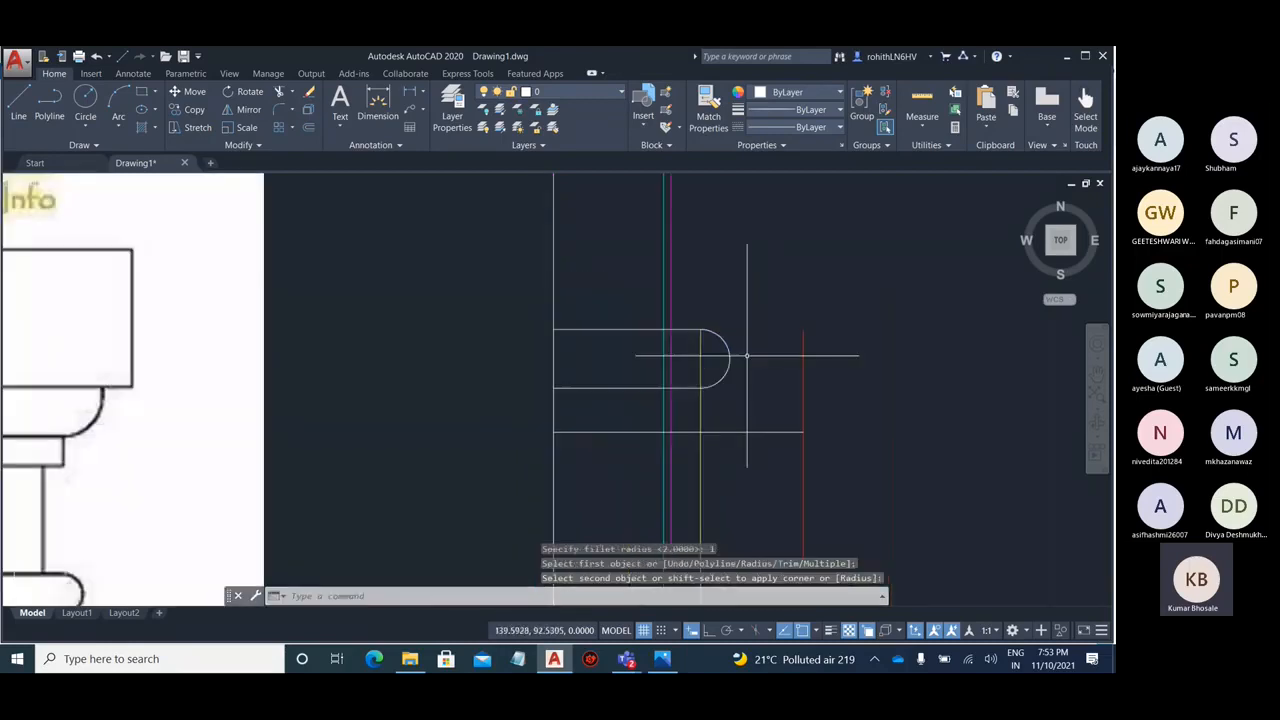
- Trim away the cyan, magenta and yellow vertical lines inside the rounded ring
key("Escape")
key("Escape")
type("tr")
key("Return")
key("Return")
left_click_drag(676, 386, 427, 383)
left_click(427, 386)
scroll(722, 385, "down", 2)
scroll(678, 276, "up", 1)
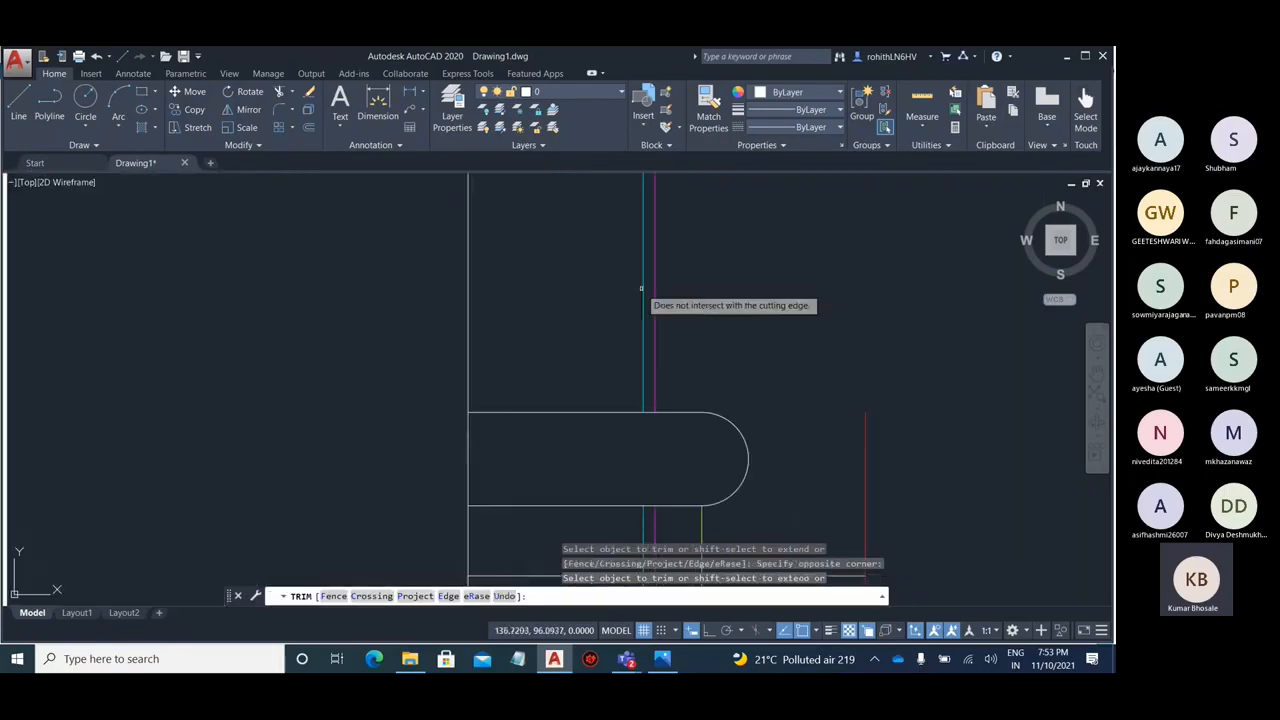
- Erase the cyan vertical line in the neck between the collar and the rounded ring
key("Escape")
left_click(643, 288)
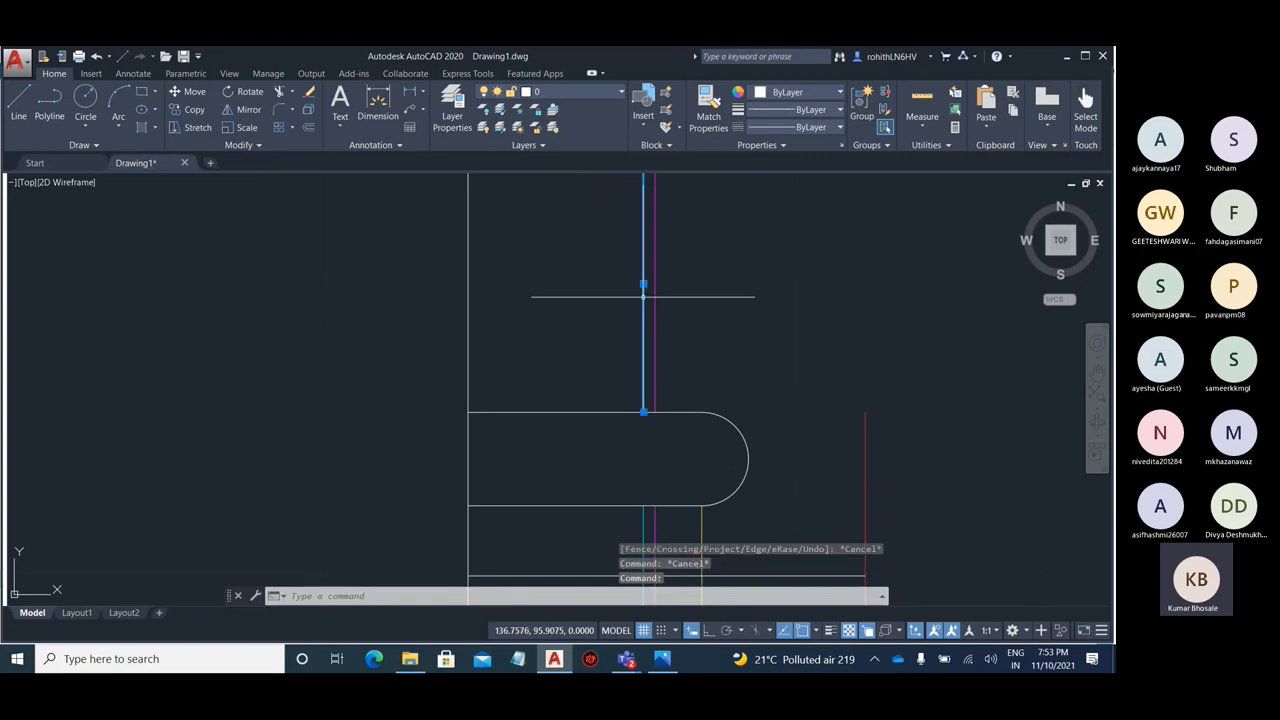
scroll(600, 320, "down", 2)
scroll(562, 338, "down", 2)
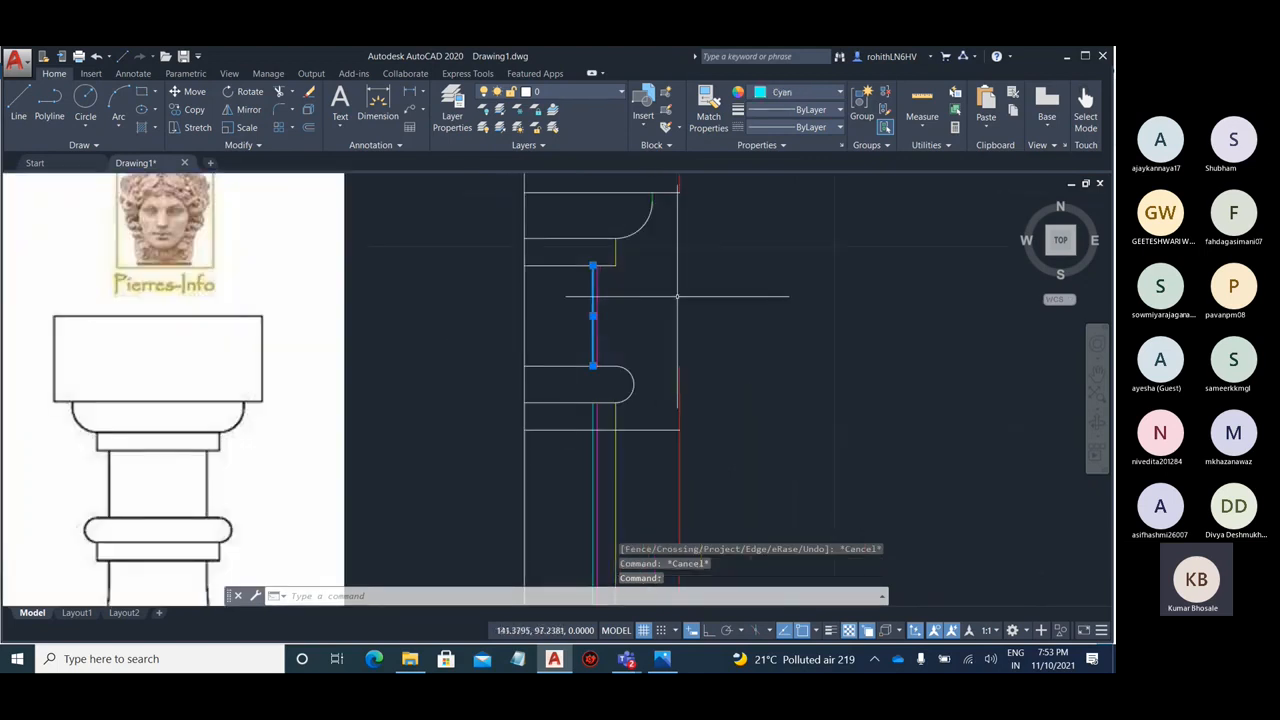
key("Delete")
scroll(670, 261, "down", 2)
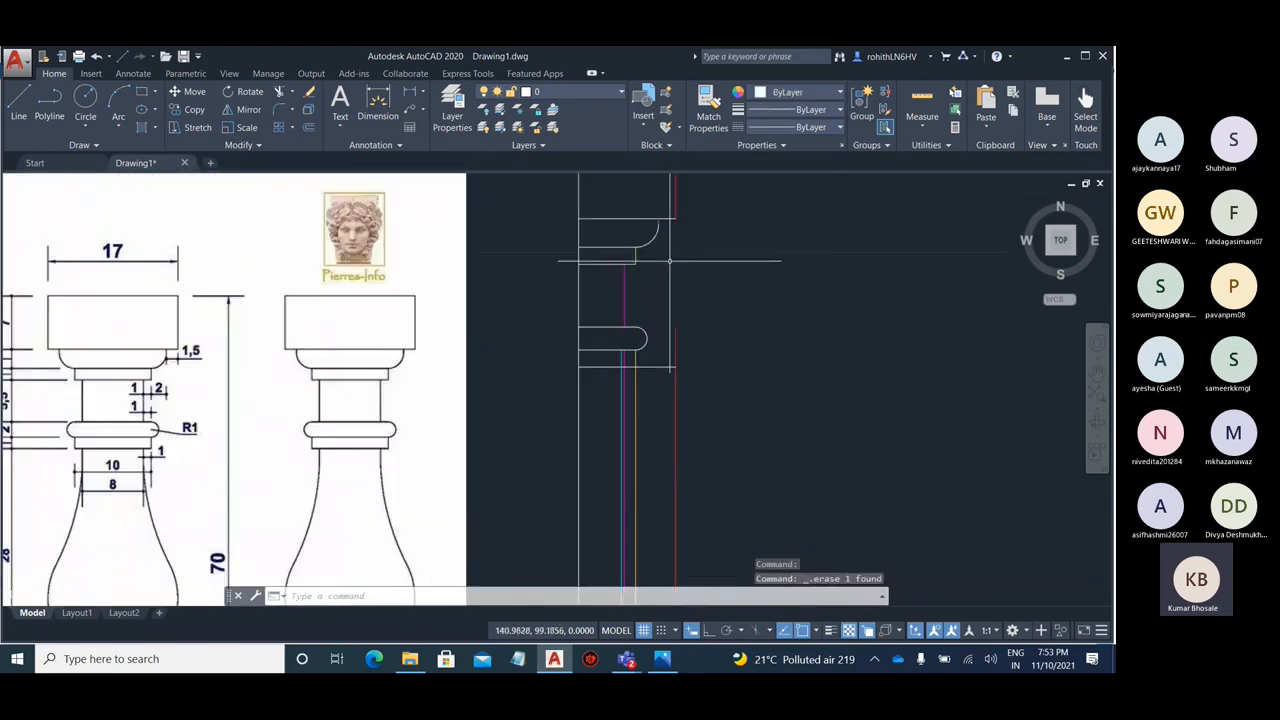
- Check the ring and lower collar in the reference image, then trim the horizontal line below the ring beyond the yellow line
left_click(662, 659)
scroll(562, 362, "up", 1)
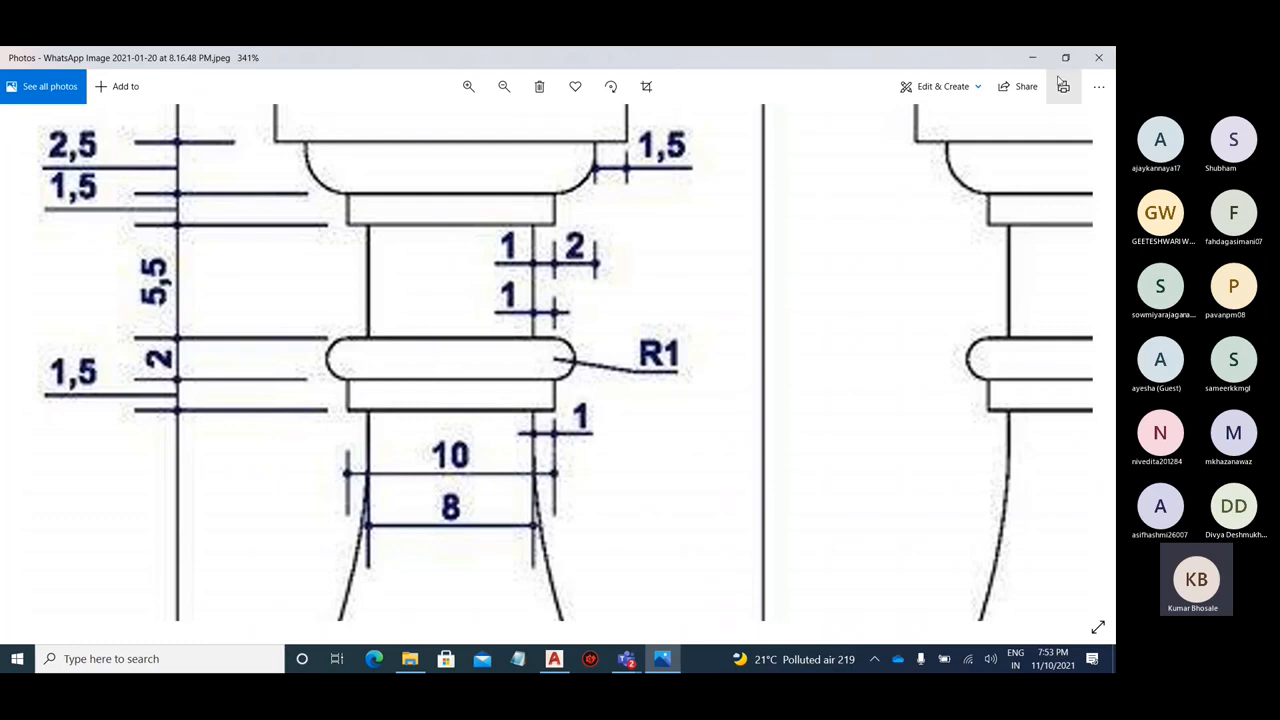
left_click(1032, 57)
scroll(657, 349, "up", 5)
scroll(657, 349, "up", 6)
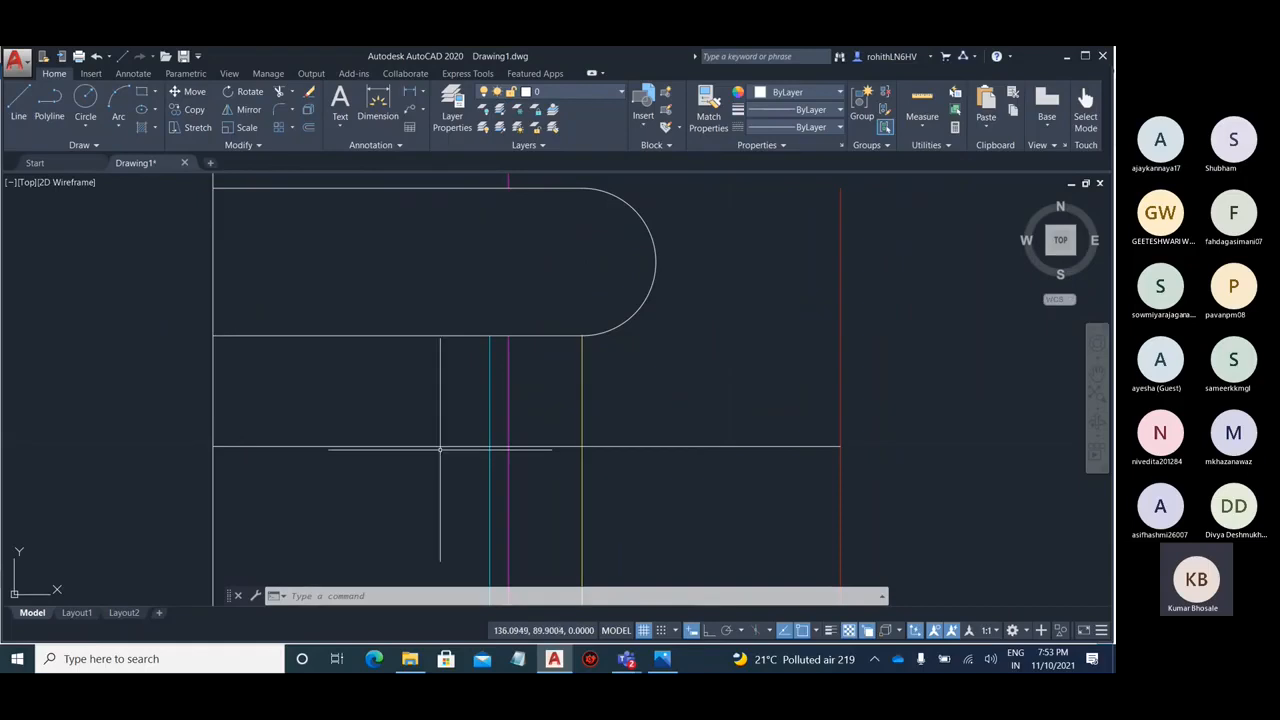
middle_click_drag(636, 421, 629, 310)
type("tr")
key("Return")
key("Return")
left_click(757, 336)
scroll(757, 336, "down", 5)
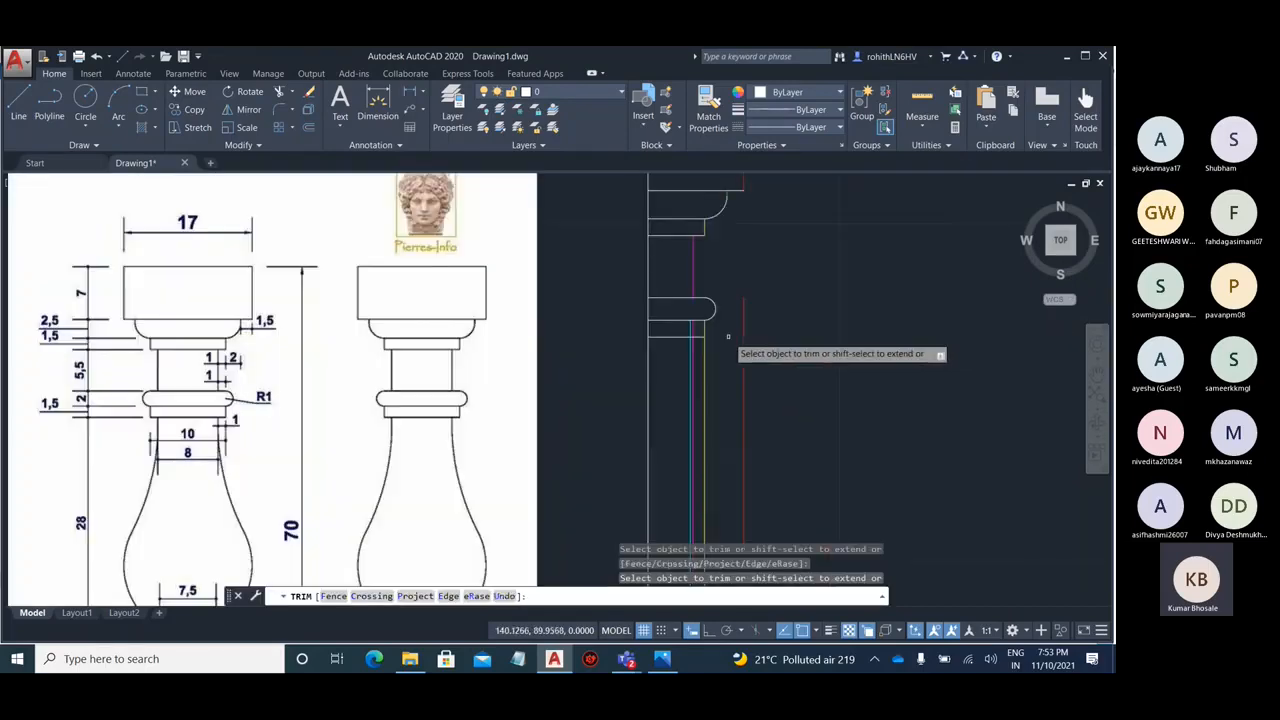
- Trim away the red vertical line between the ring and the lower group of horizontal lines
scroll(716, 360, "up", 2)
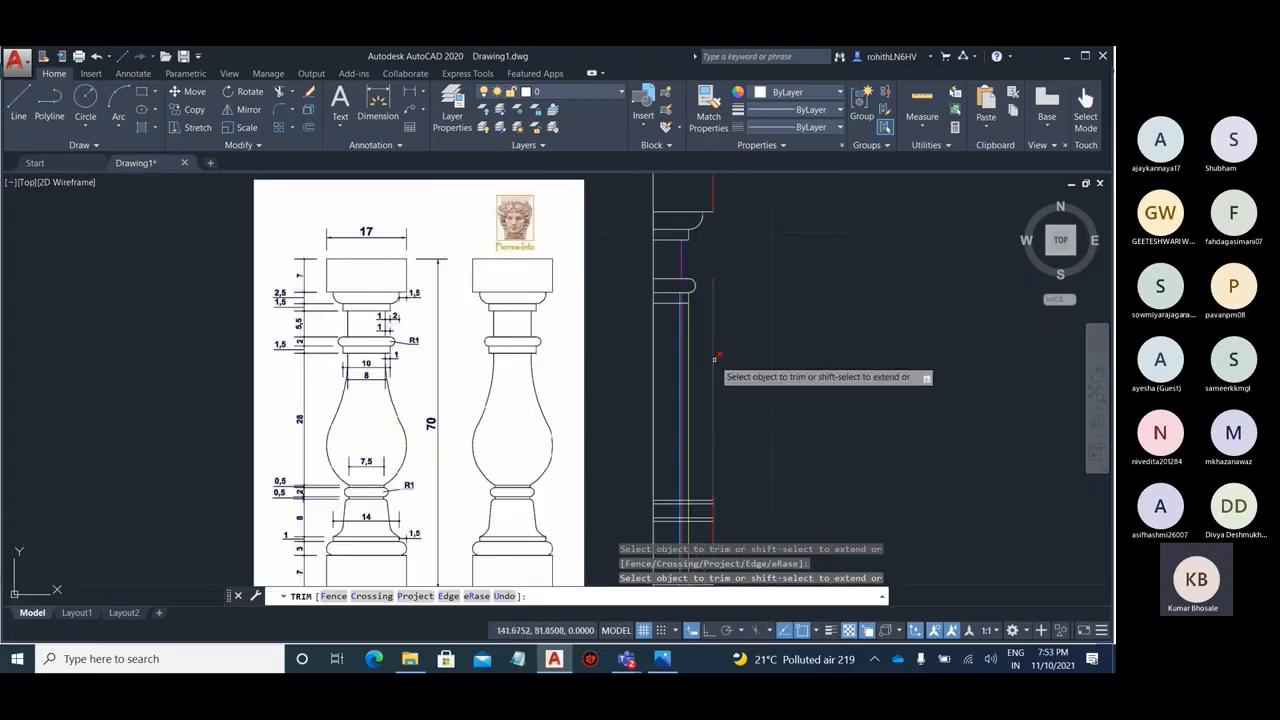
left_click(714, 360)
key("Escape")
- Trim away the cyan and magenta vertical lines inside the collar directly below the rounded ring
scroll(684, 288, "up", 5)
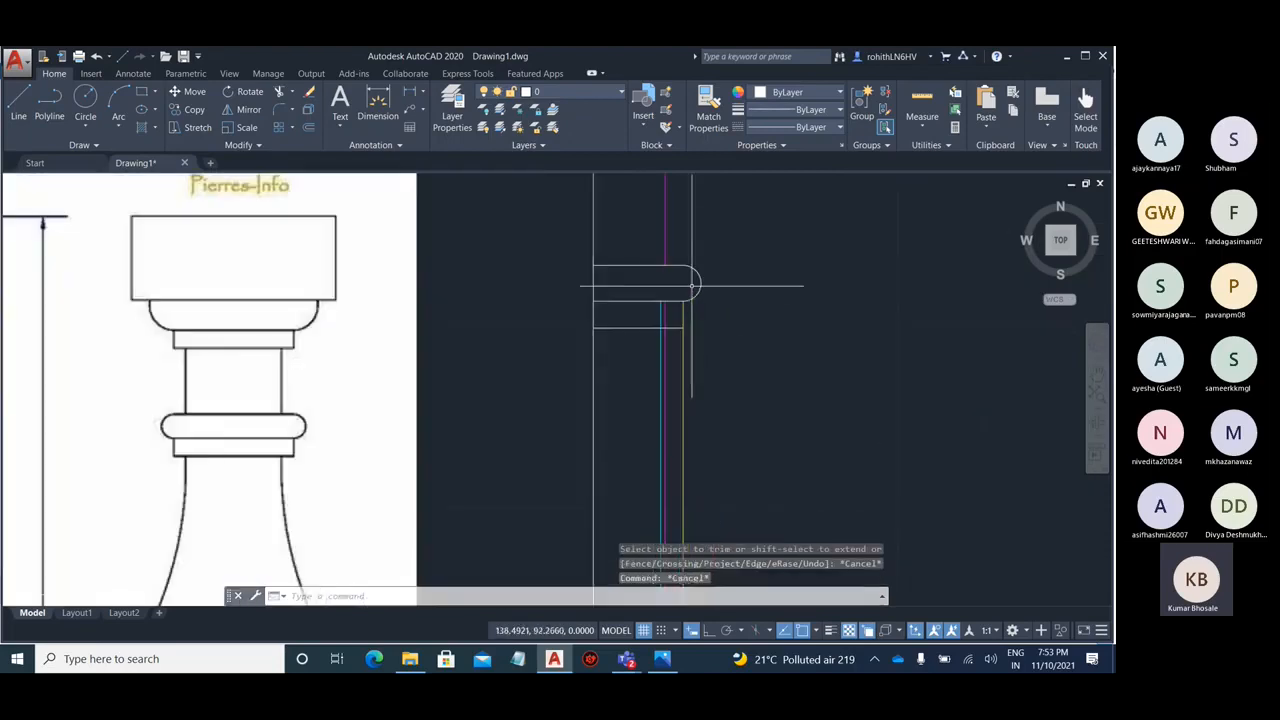
type("tr")
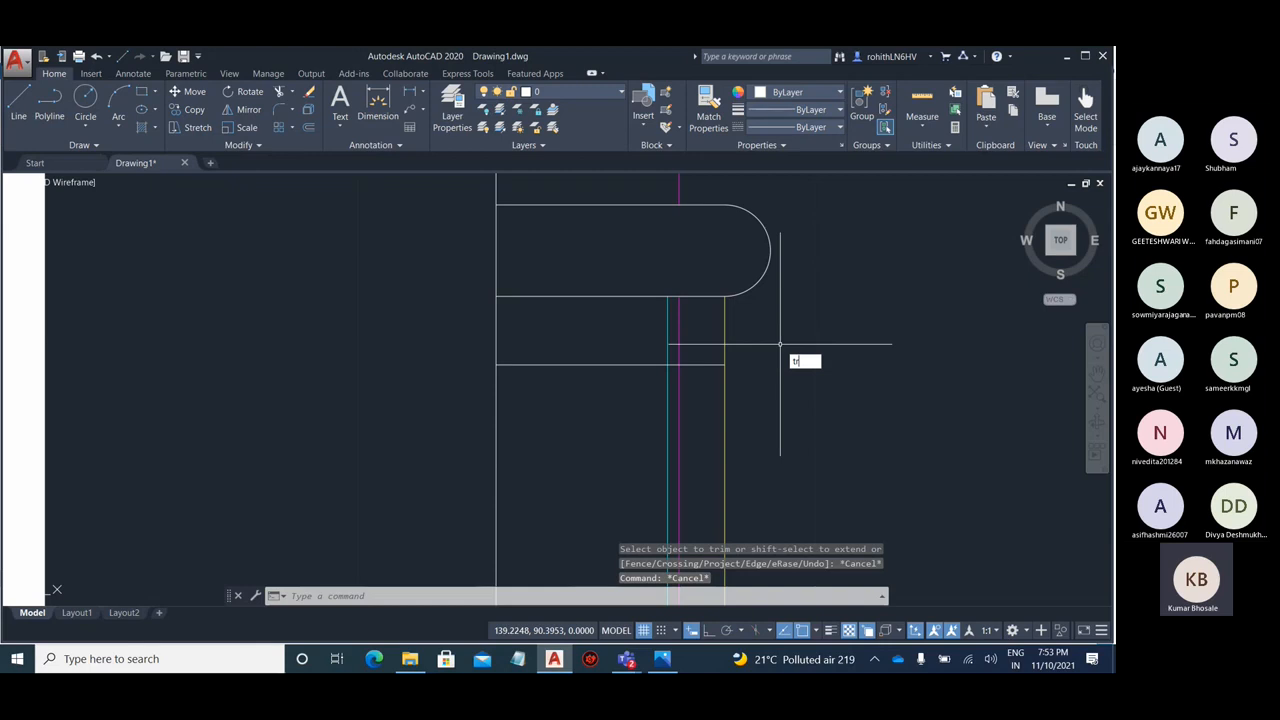
key("Return")
key("Return")
left_click(688, 331)
left_click(629, 331)
scroll(855, 276, "down", 2)
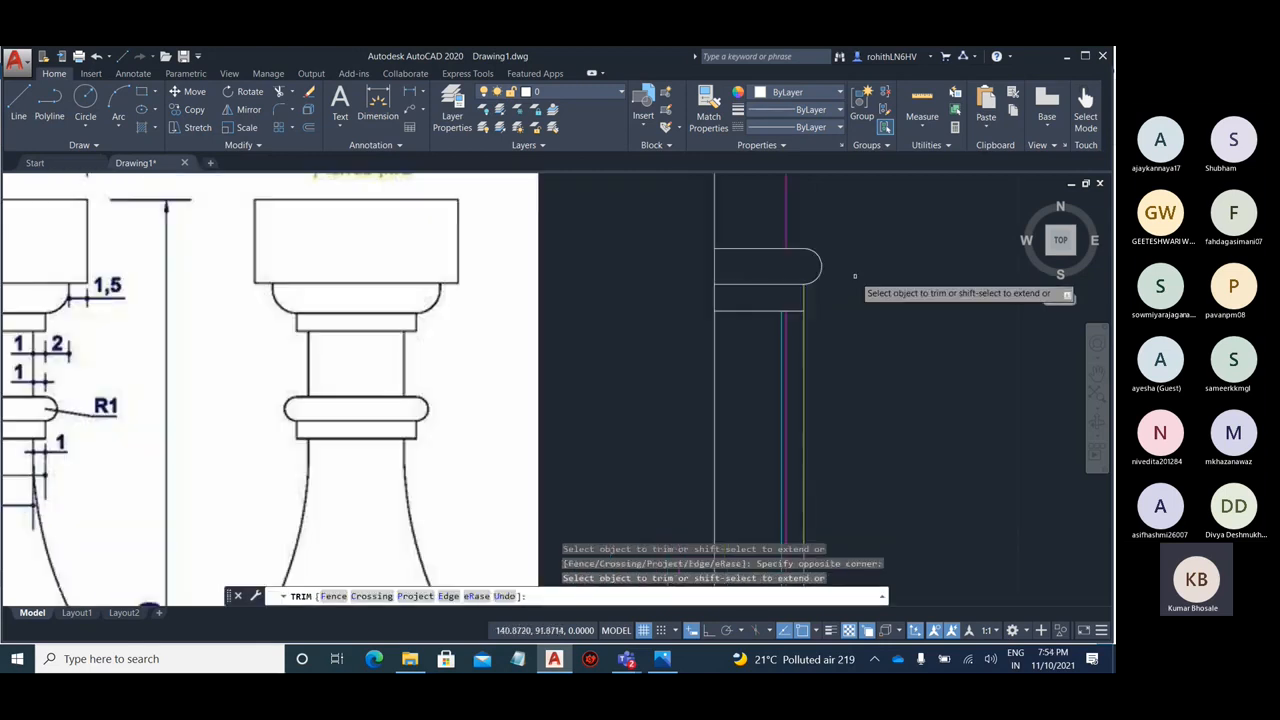
key("Escape")
- Examine the bulb, lower ring and base dimensions in the reference image
scroll(843, 272, "down", 5)
scroll(760, 400, "up", 4)
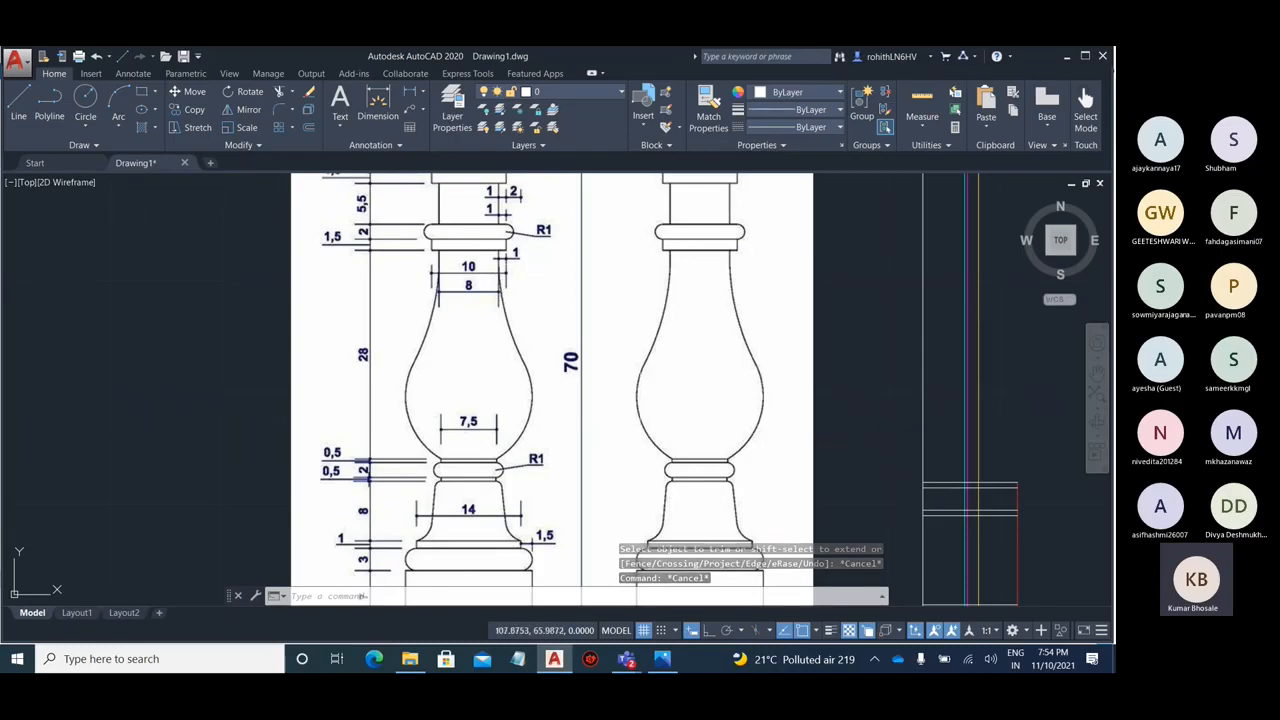
scroll(677, 247, "up", 2)
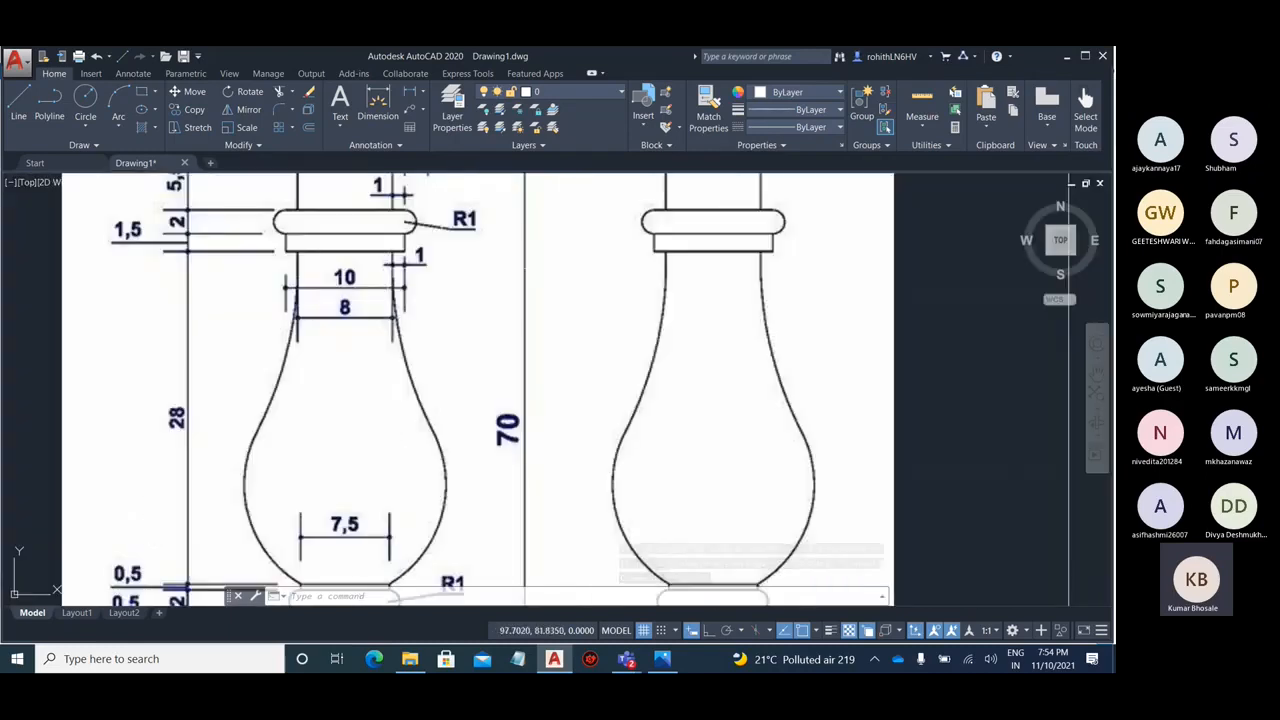
left_click(662, 658)
scroll(622, 232, "down", 5)
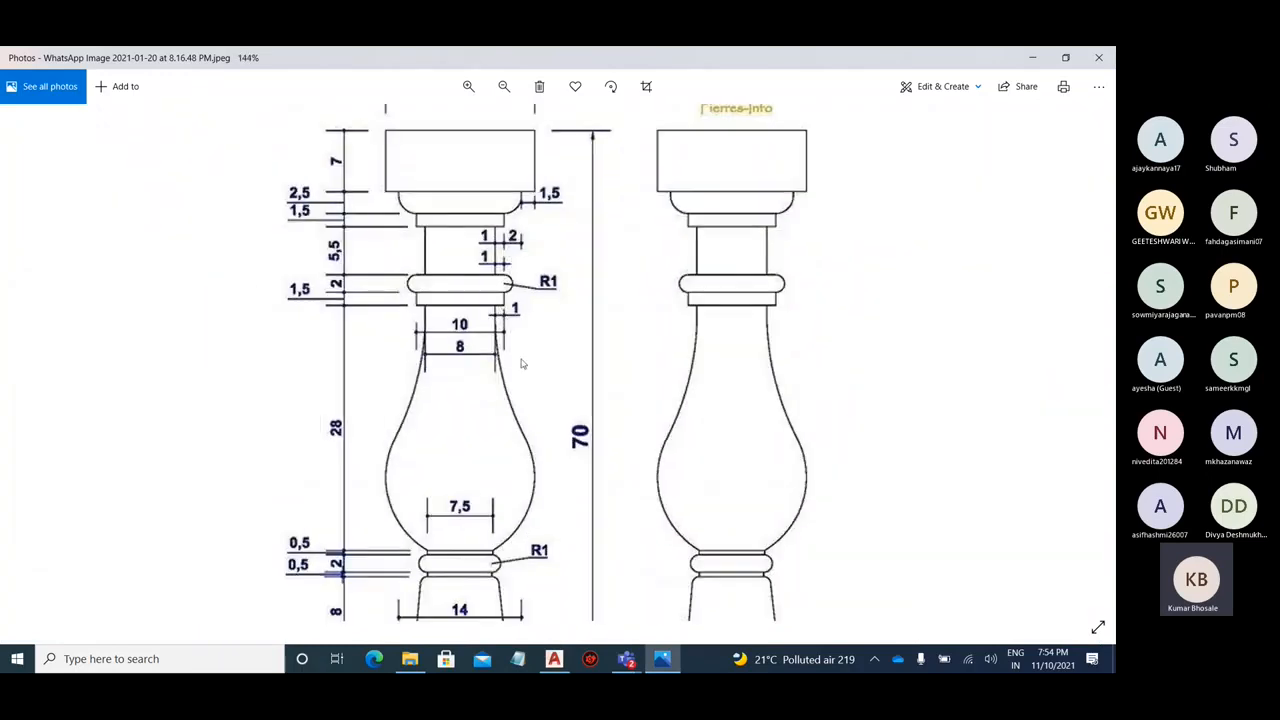
scroll(492, 298, "down", 1)
scroll(511, 585, "up", 1)
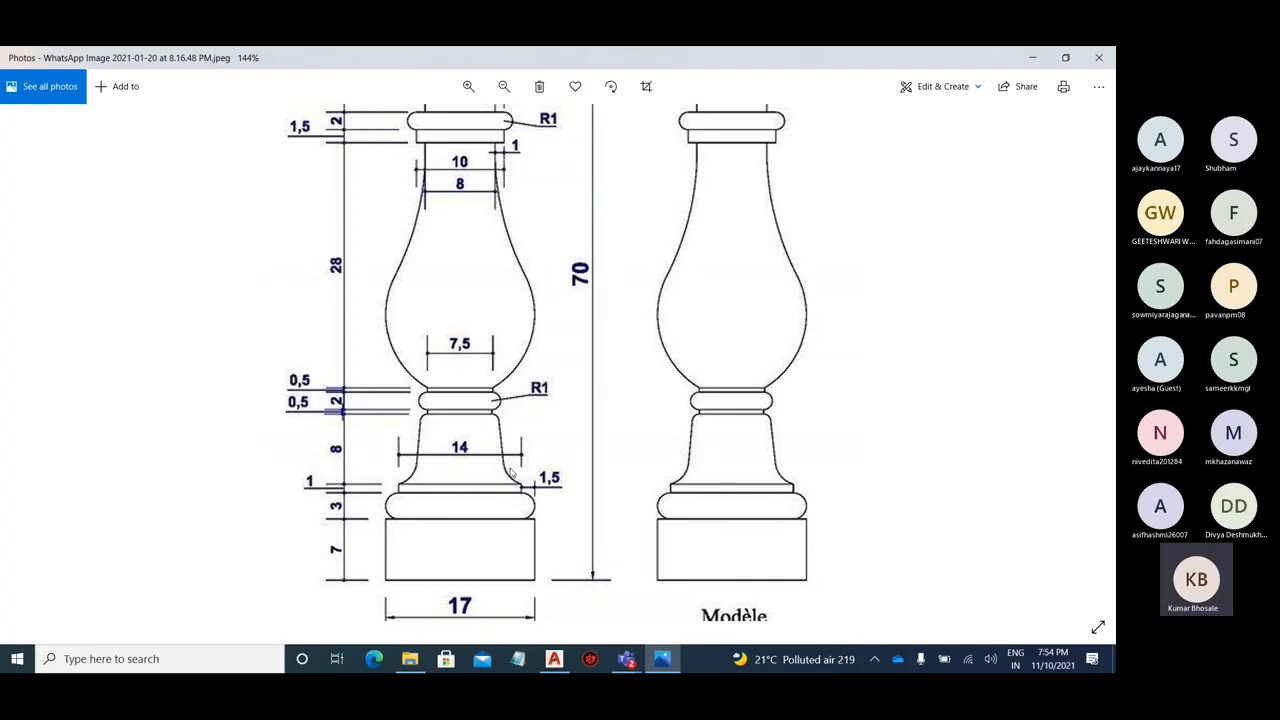
left_click(1032, 57)
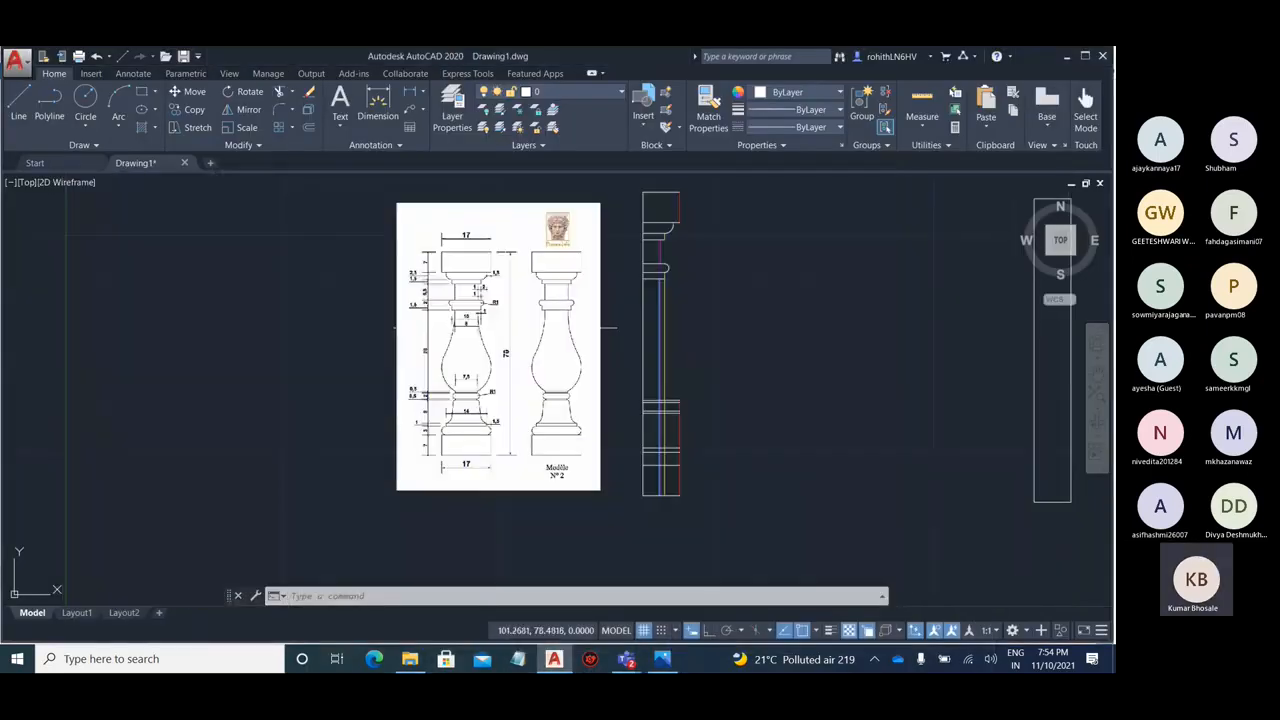
- Compare the drawing's base lines with the reference image and examine the widths dimensioned at the base moulding
scroll(505, 327, "down", 2)
scroll(640, 434, "up", 6)
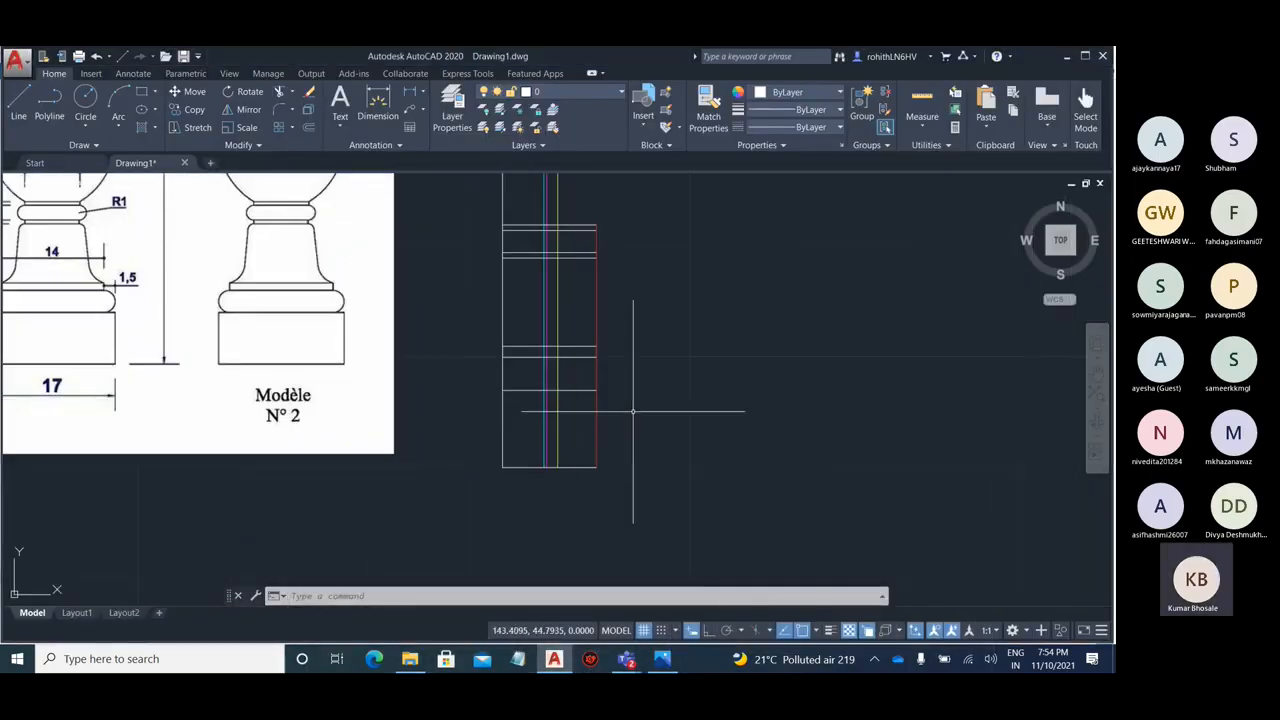
scroll(632, 411, "up", 4)
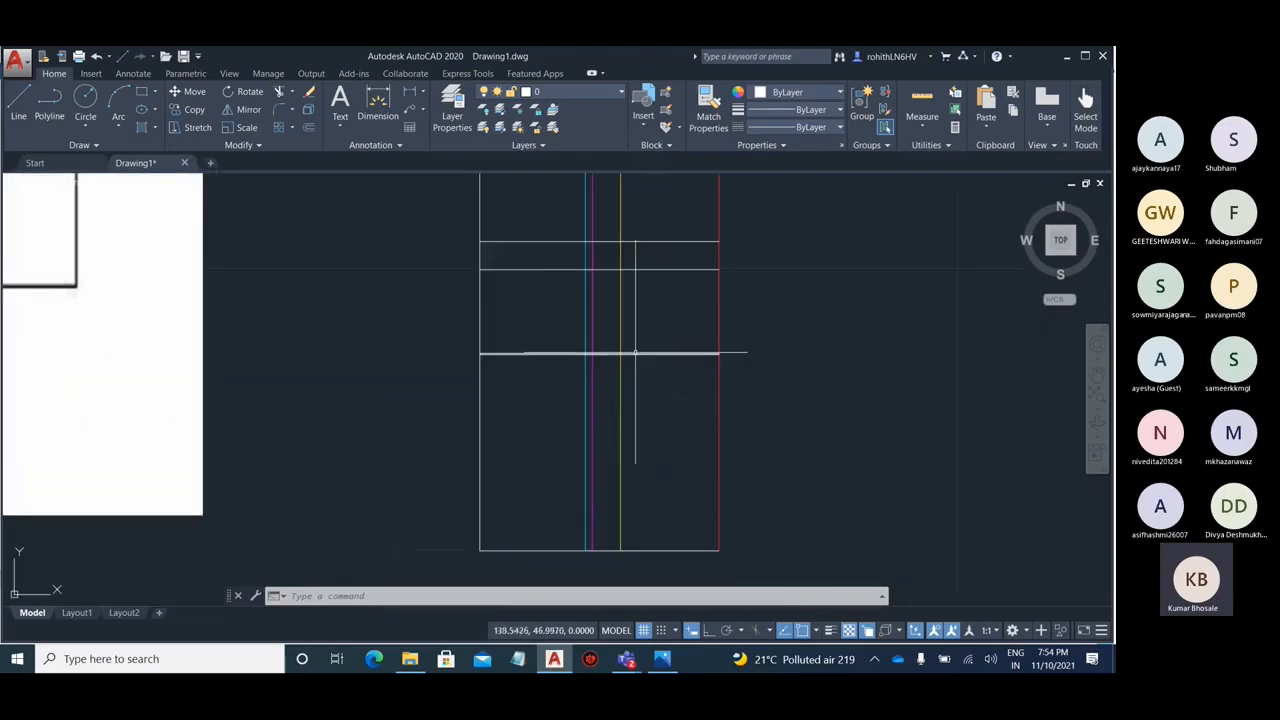
scroll(731, 486, "down", 5)
scroll(785, 462, "up", 2)
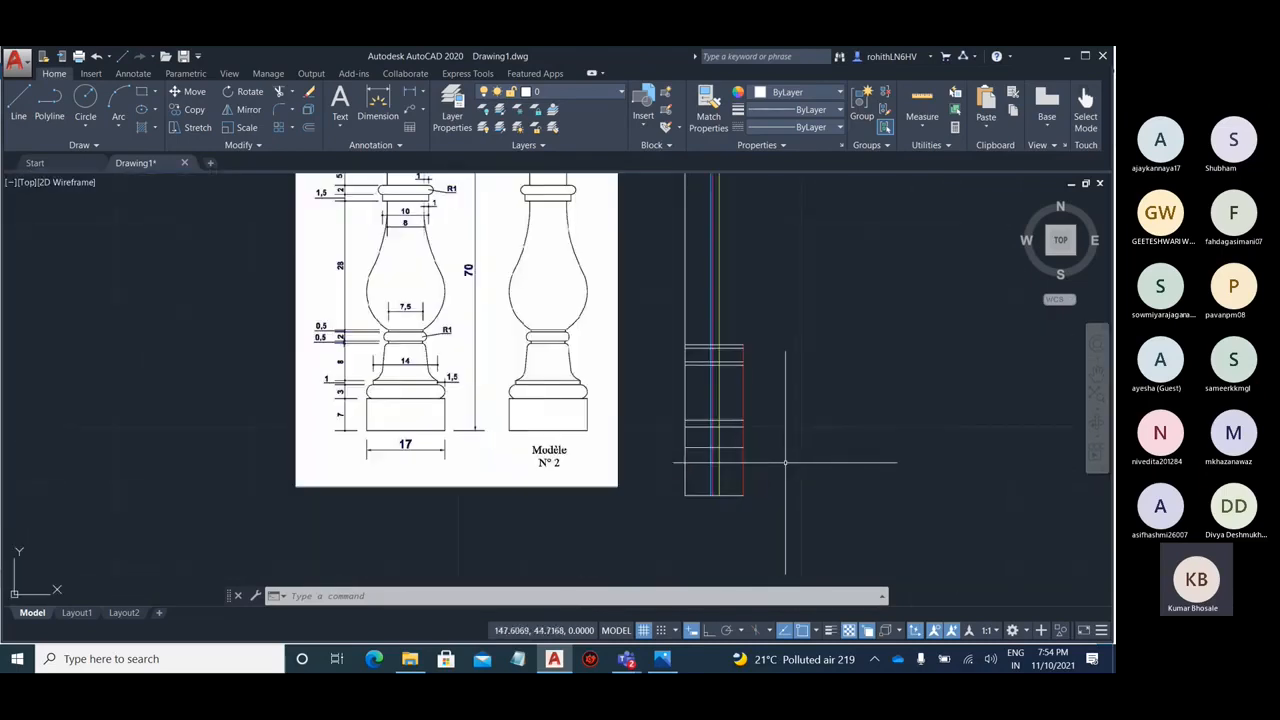
scroll(748, 474, "up", 4)
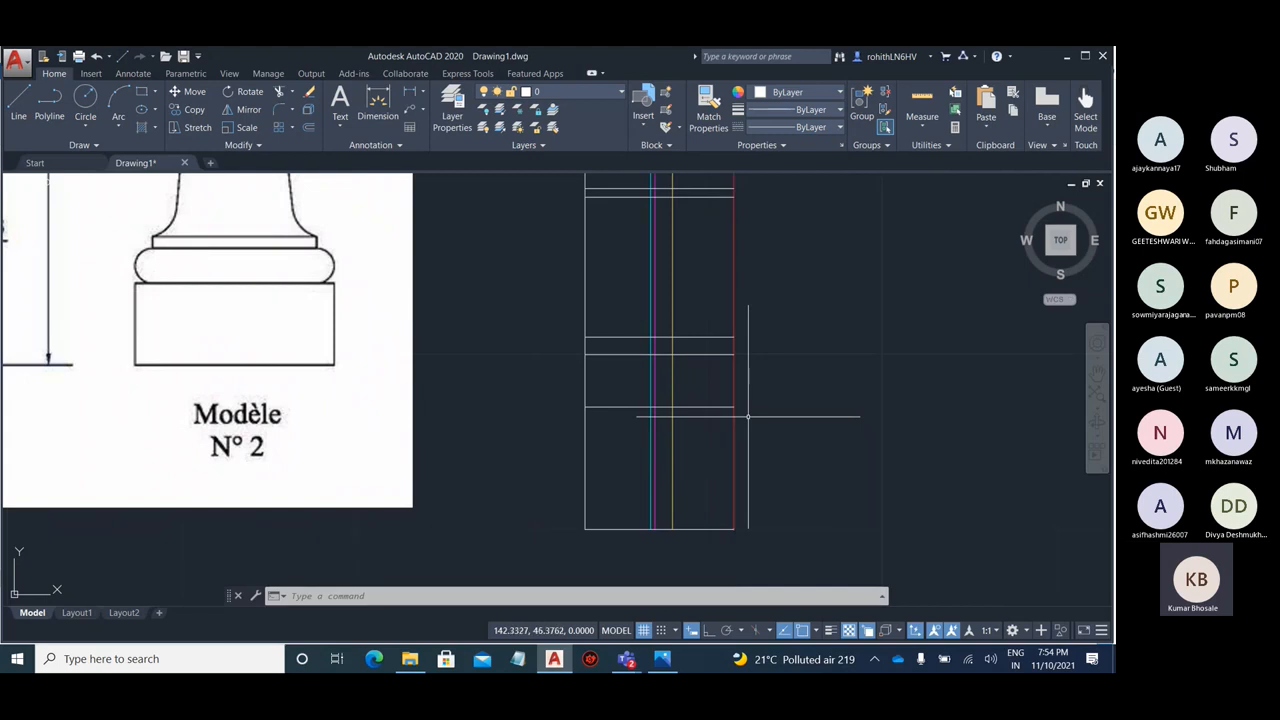
scroll(742, 400, "down", 2)
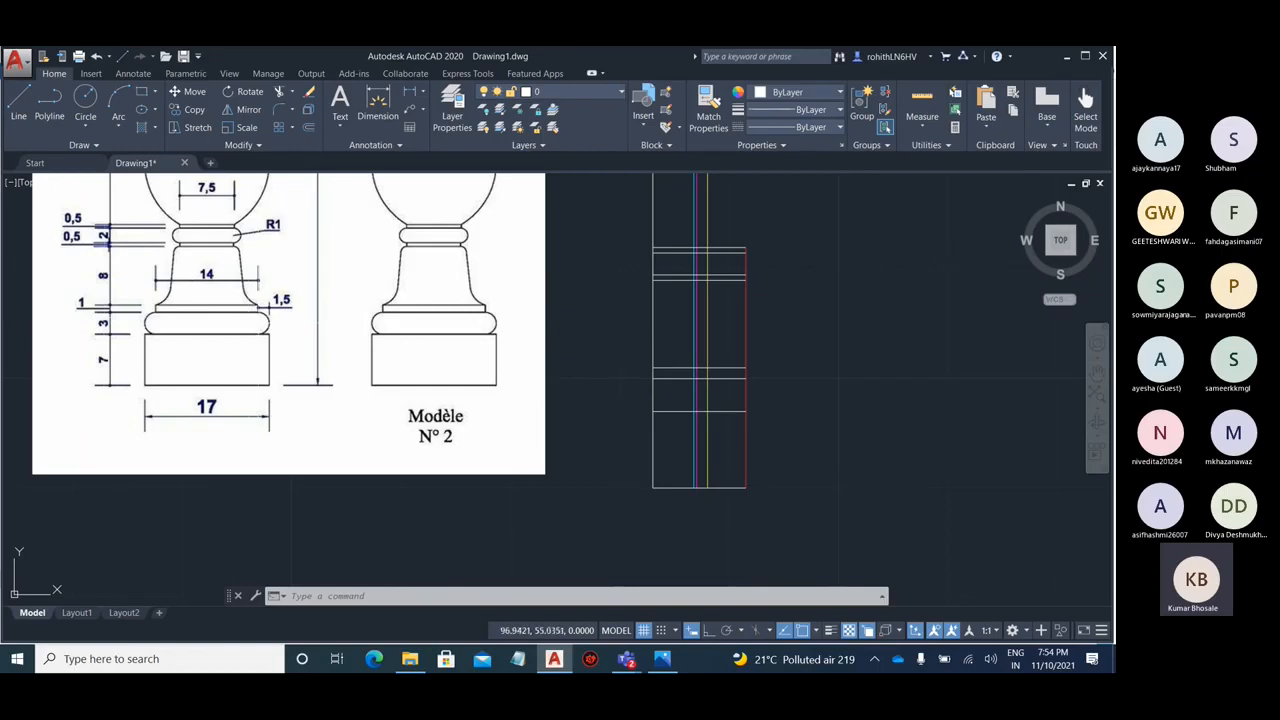
left_click(626, 658)
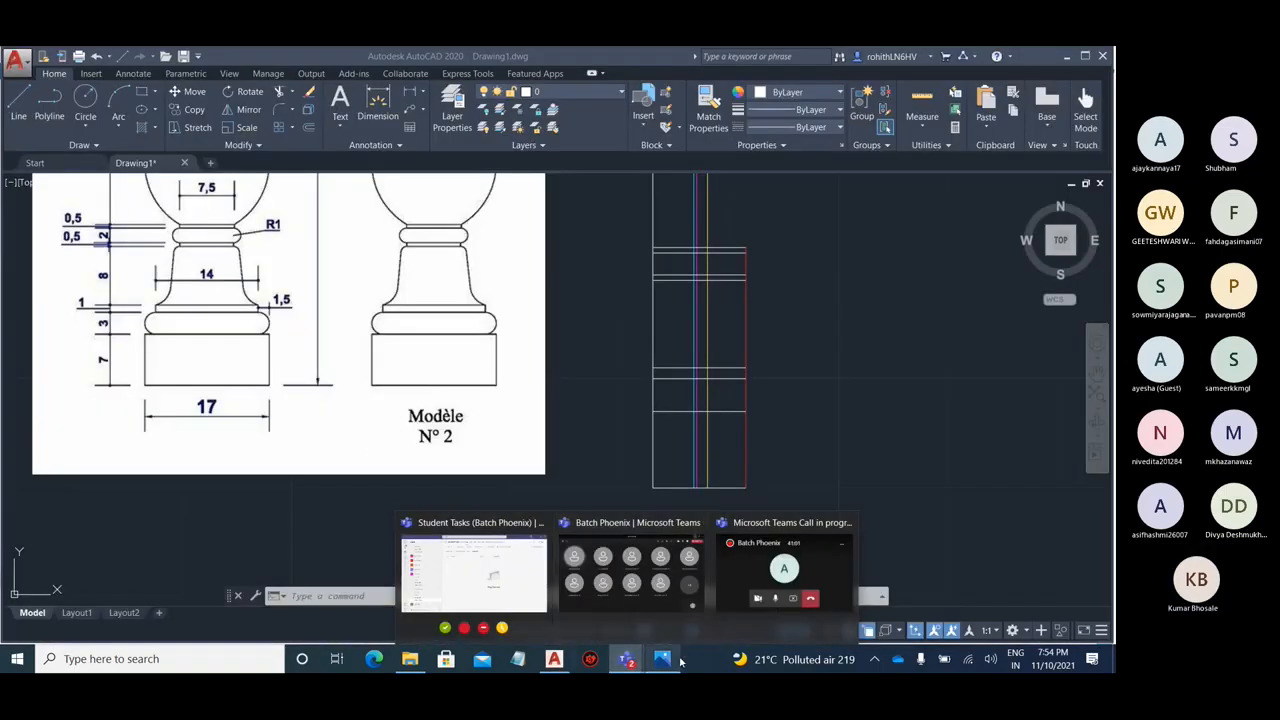
left_click(676, 659)
scroll(365, 513, "up", 5)
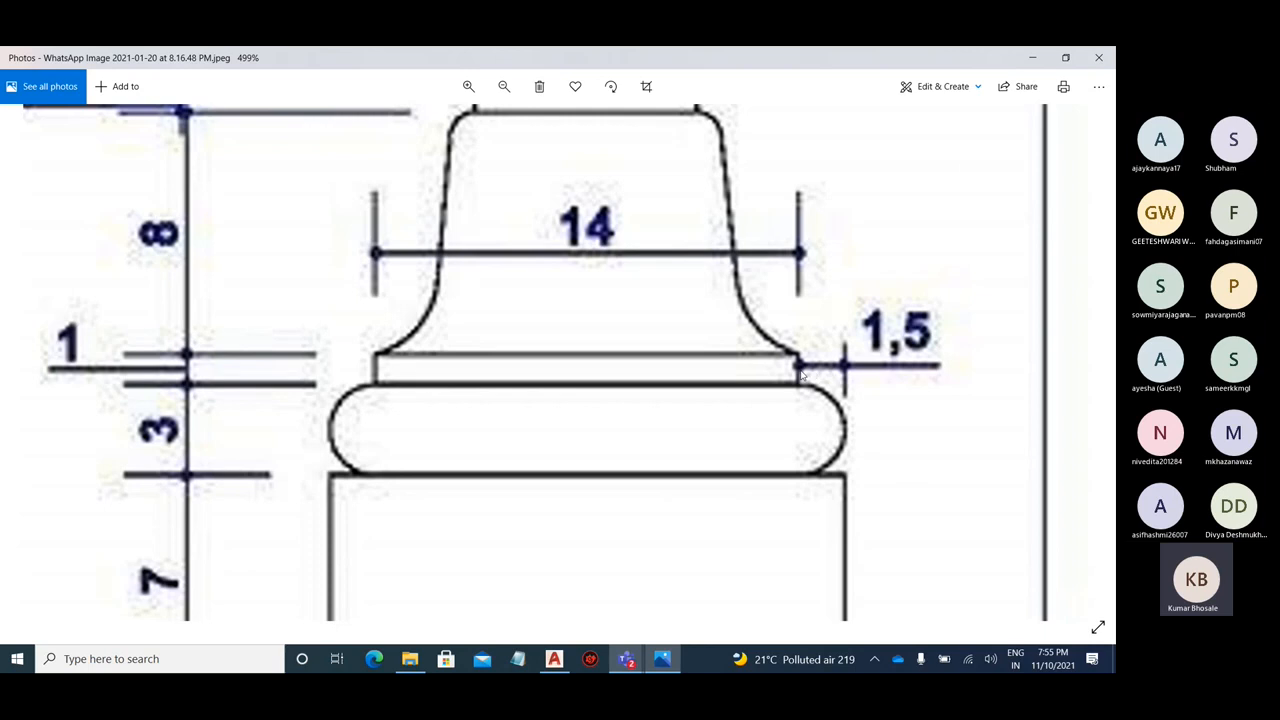
left_click(1032, 57)
scroll(757, 391, "up", 3)
scroll(676, 402, "up", 1)
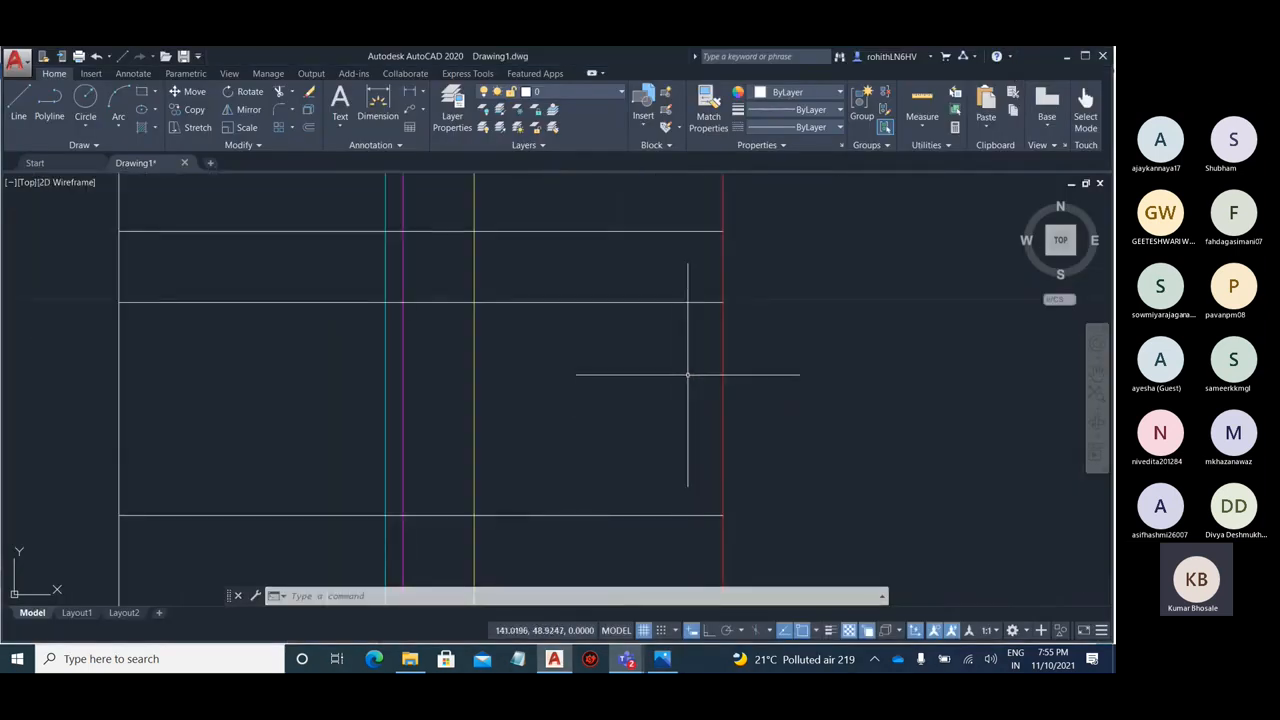
scroll(687, 375, "down", 2)
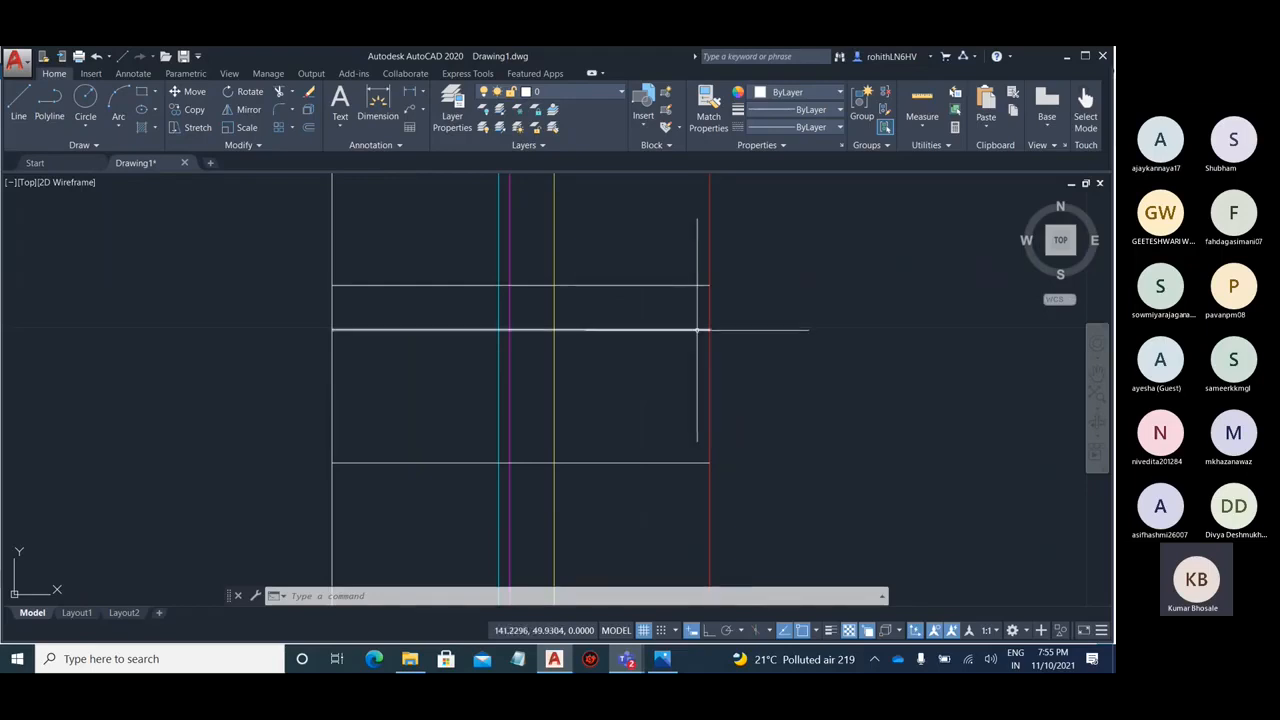
scroll(769, 374, "down", 1)
scroll(760, 374, "up", 1)
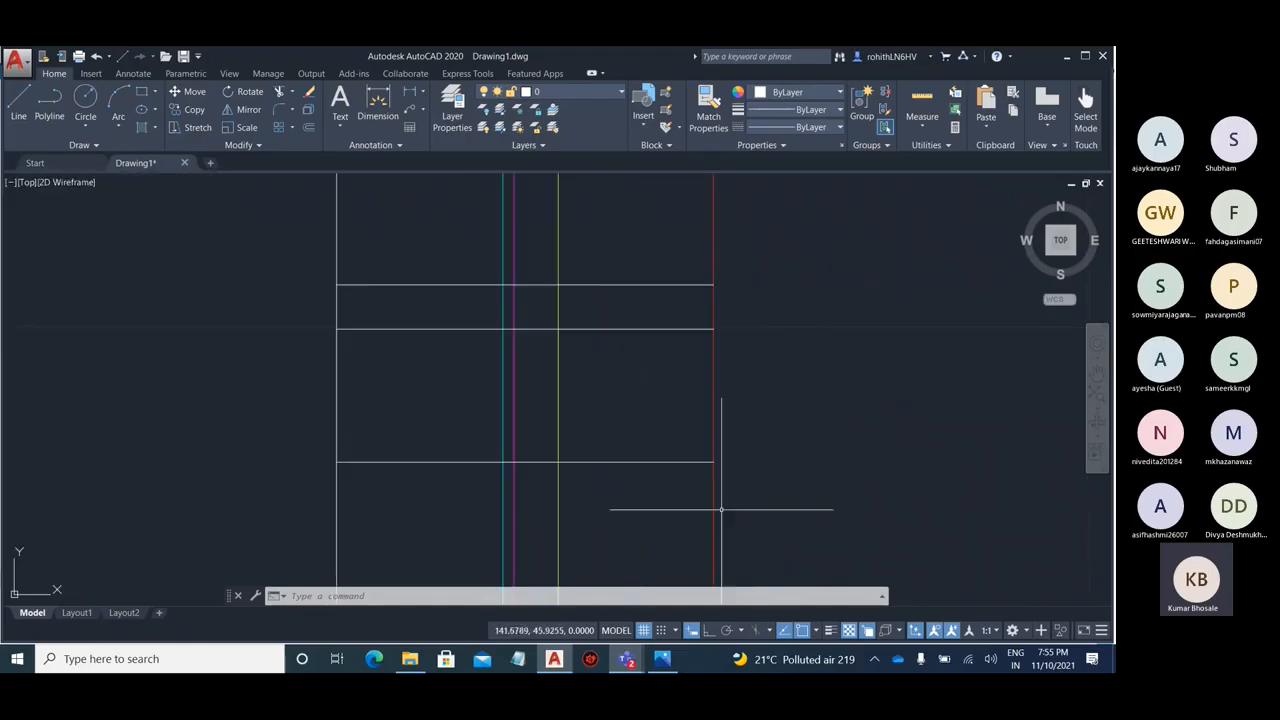
scroll(760, 440, "down", 5)
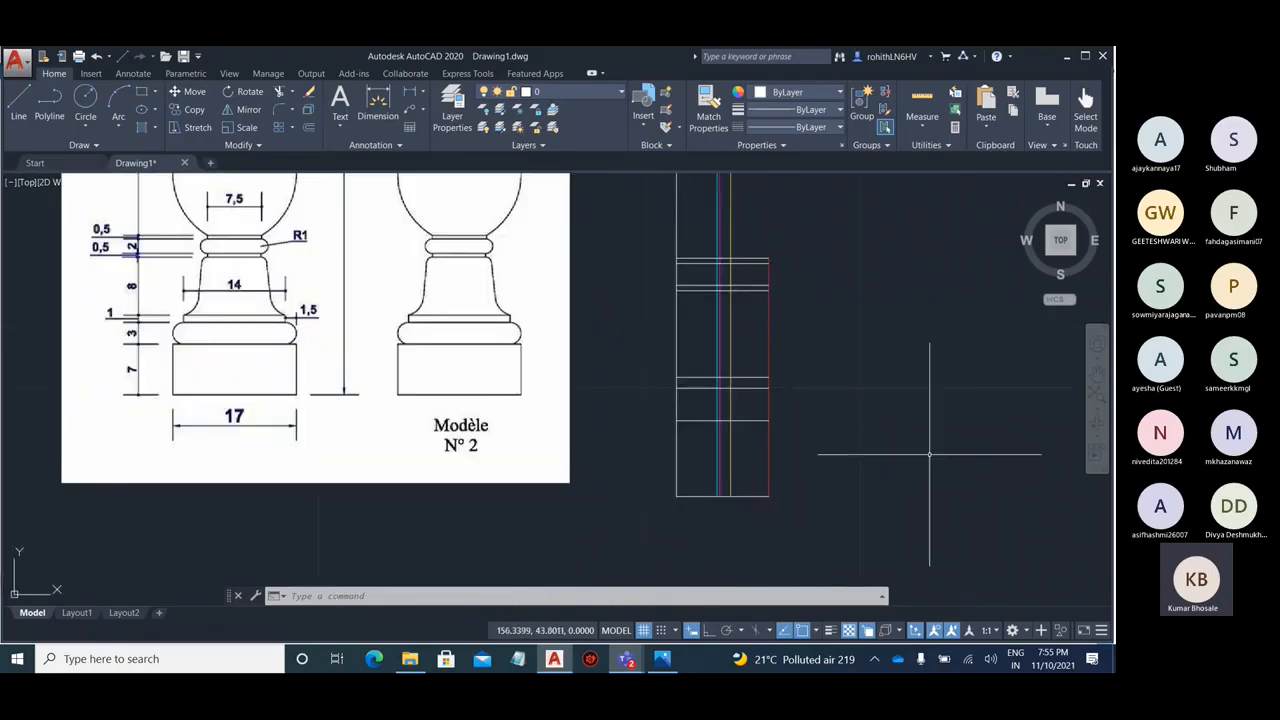
scroll(794, 414, "up", 4)
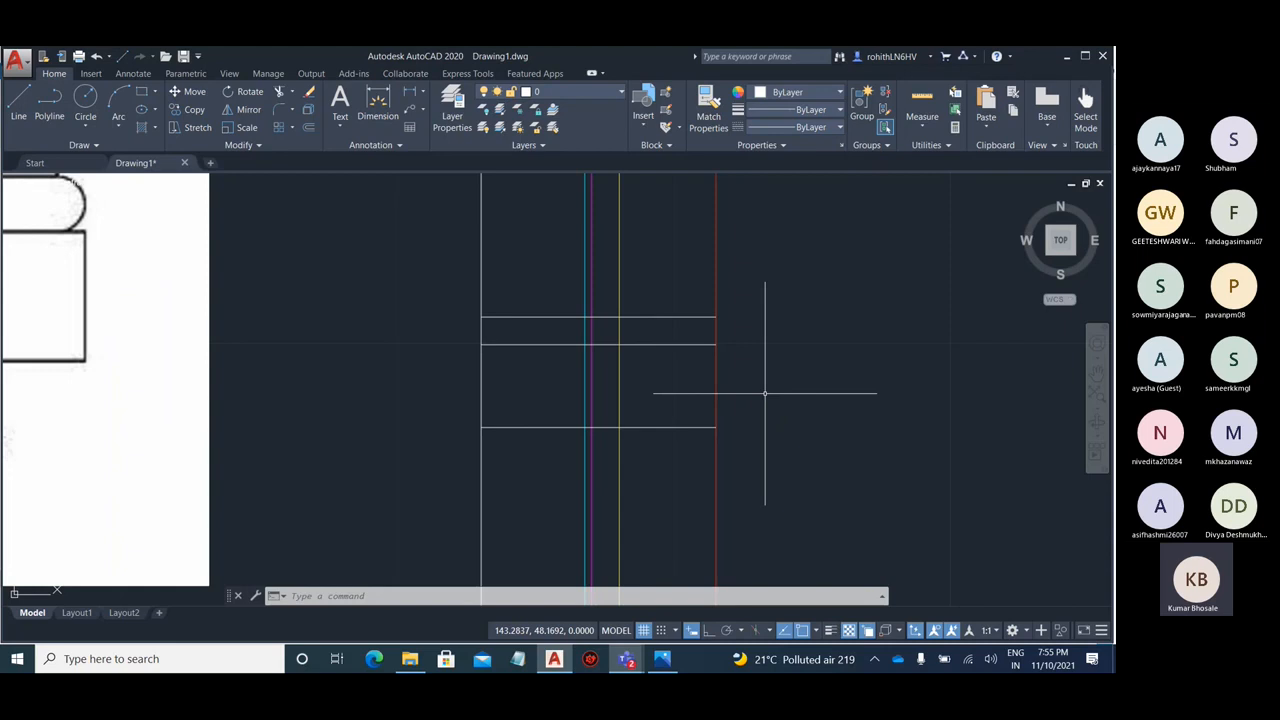
scroll(608, 385, "up", 2)
scroll(722, 373, "down", 3)
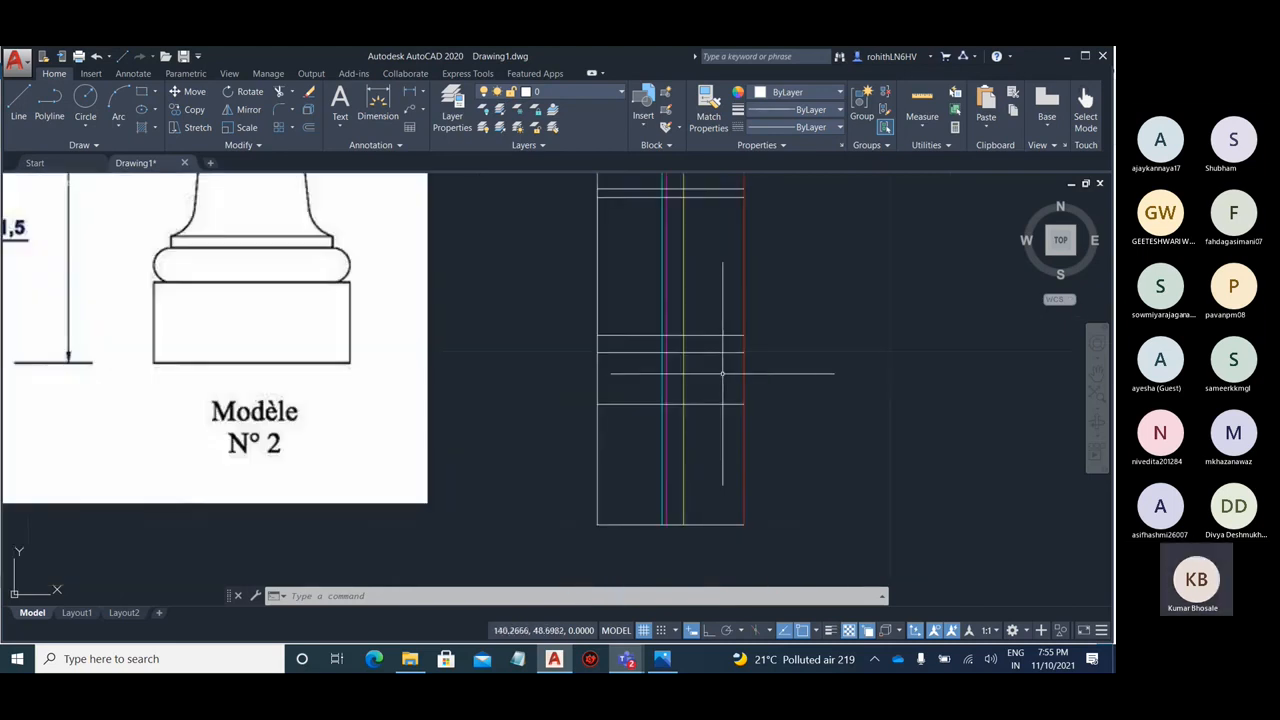
scroll(717, 411, "down", 3)
scroll(717, 411, "down", 4)
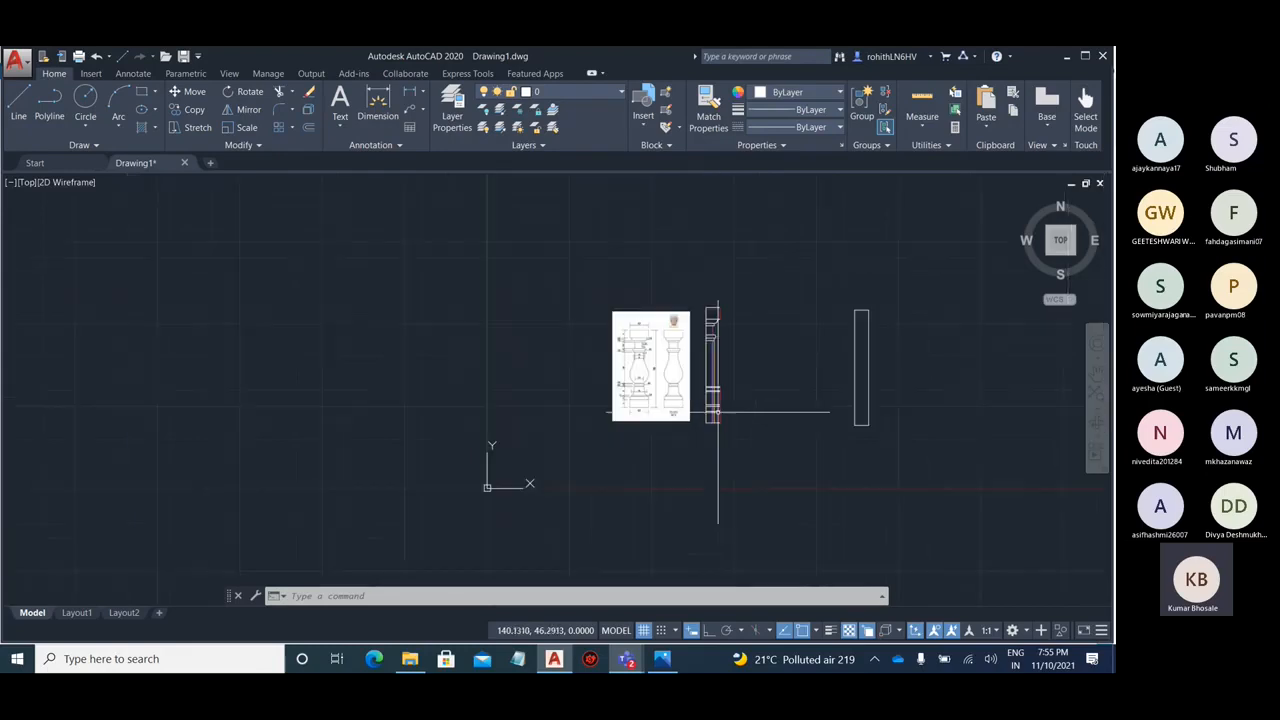
- Lengthen the short green vertical line beneath the top block down to the bottom horizontal line of the base
scroll(712, 306, "up", 6)
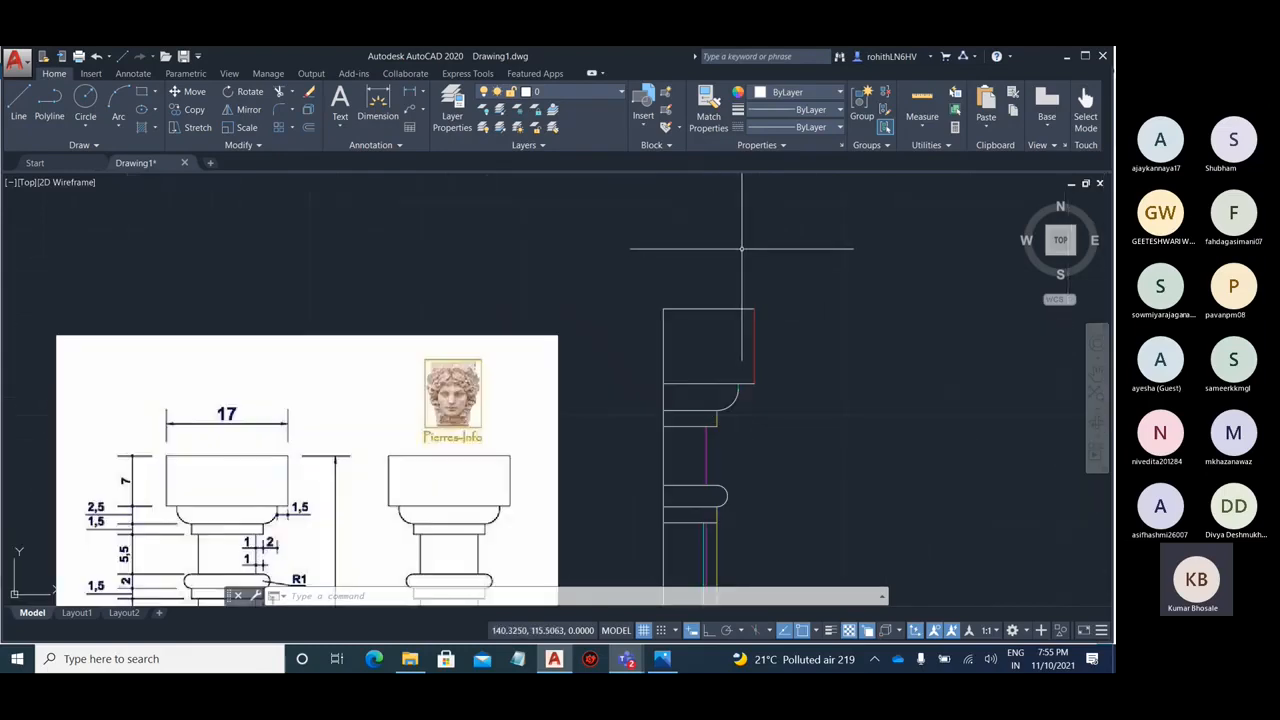
scroll(740, 262, "down", 2)
scroll(737, 300, "up", 10)
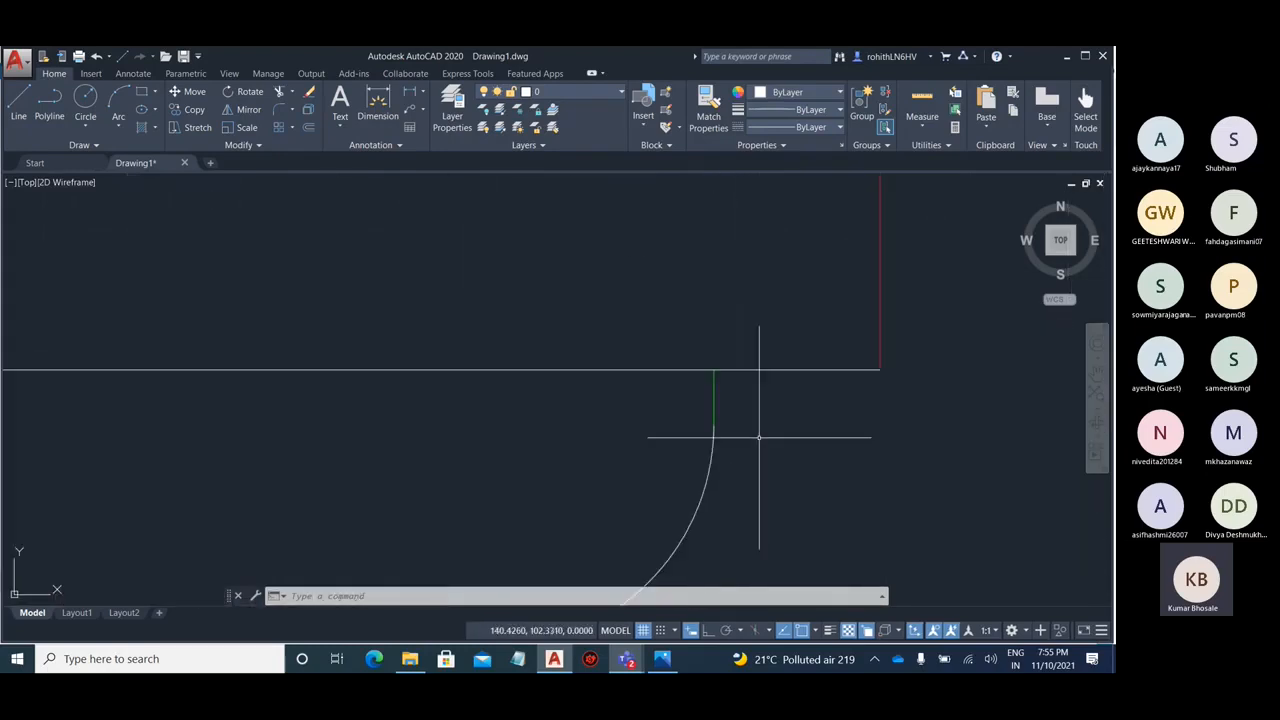
scroll(714, 380, "down", 8)
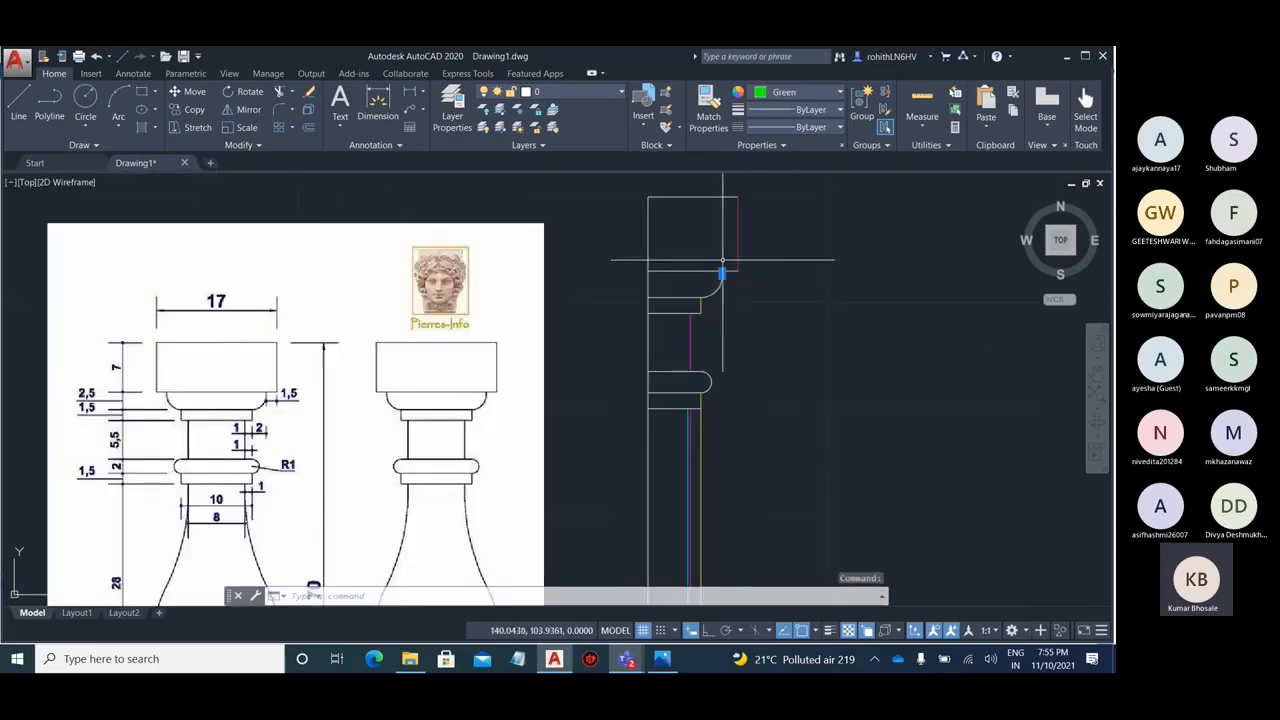
scroll(722, 263, "up", 6)
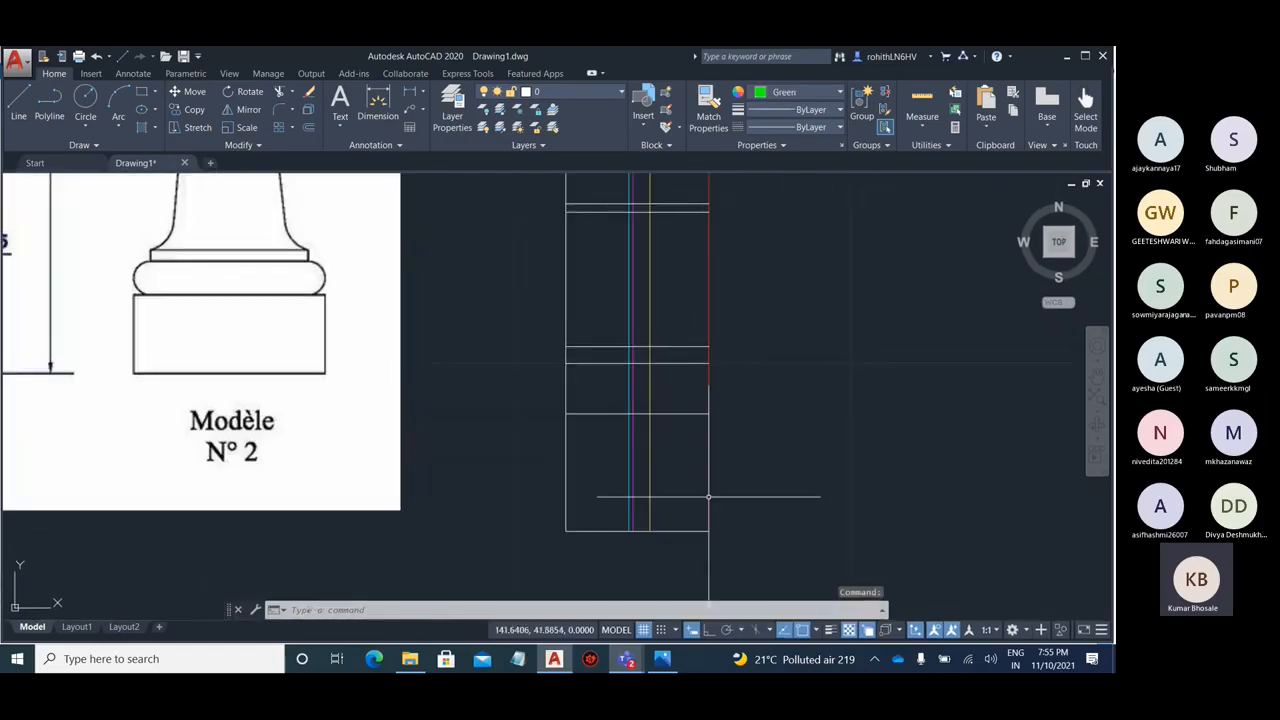
scroll(684, 297, "down", 4)
scroll(684, 297, "up", 10)
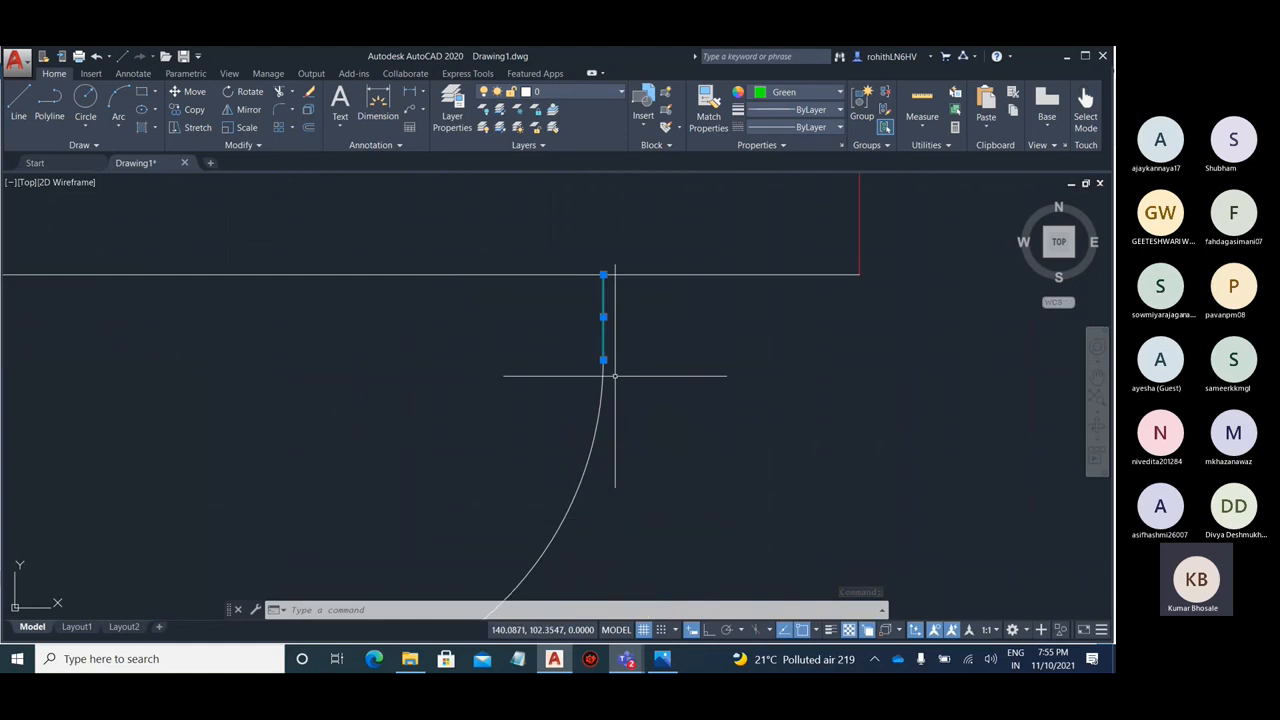
mouse_move(604, 358)
left_click(651, 391)
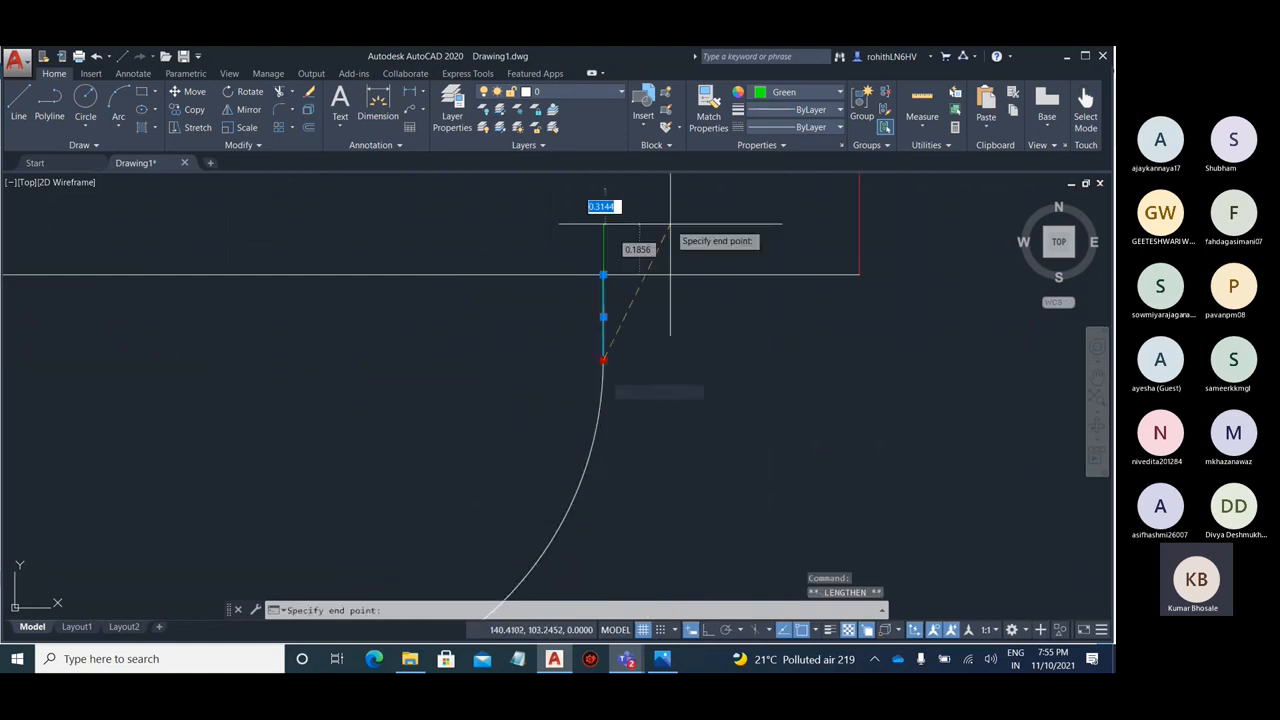
scroll(665, 203, "down", 5)
scroll(663, 203, "down", 5)
scroll(655, 340, "up", 8)
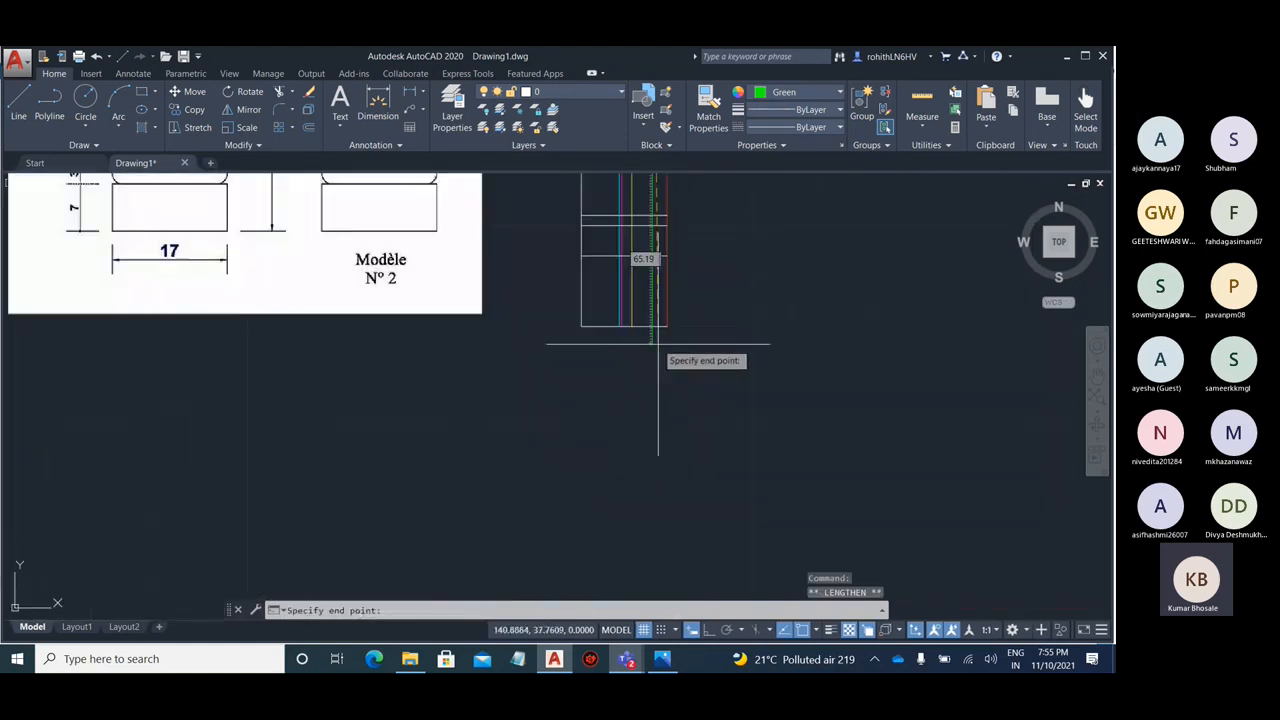
key("Escape")
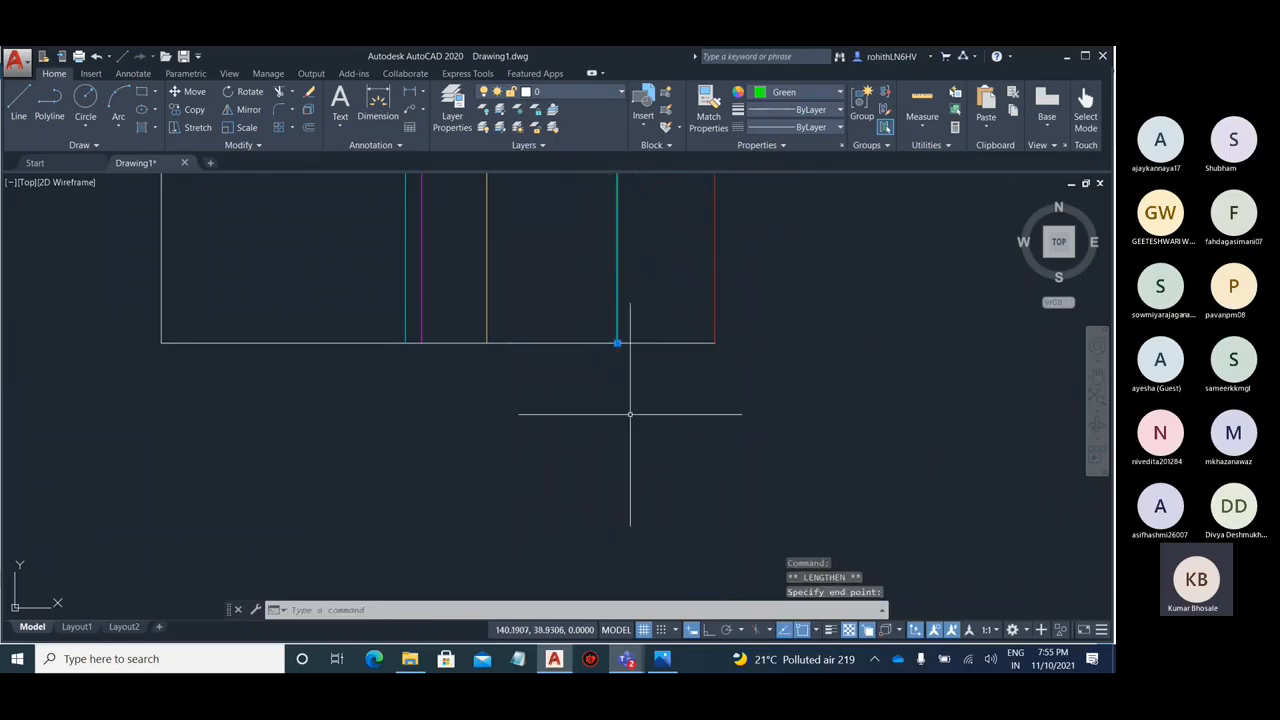
scroll(646, 462, "down", 5)
scroll(651, 266, "up", 6)
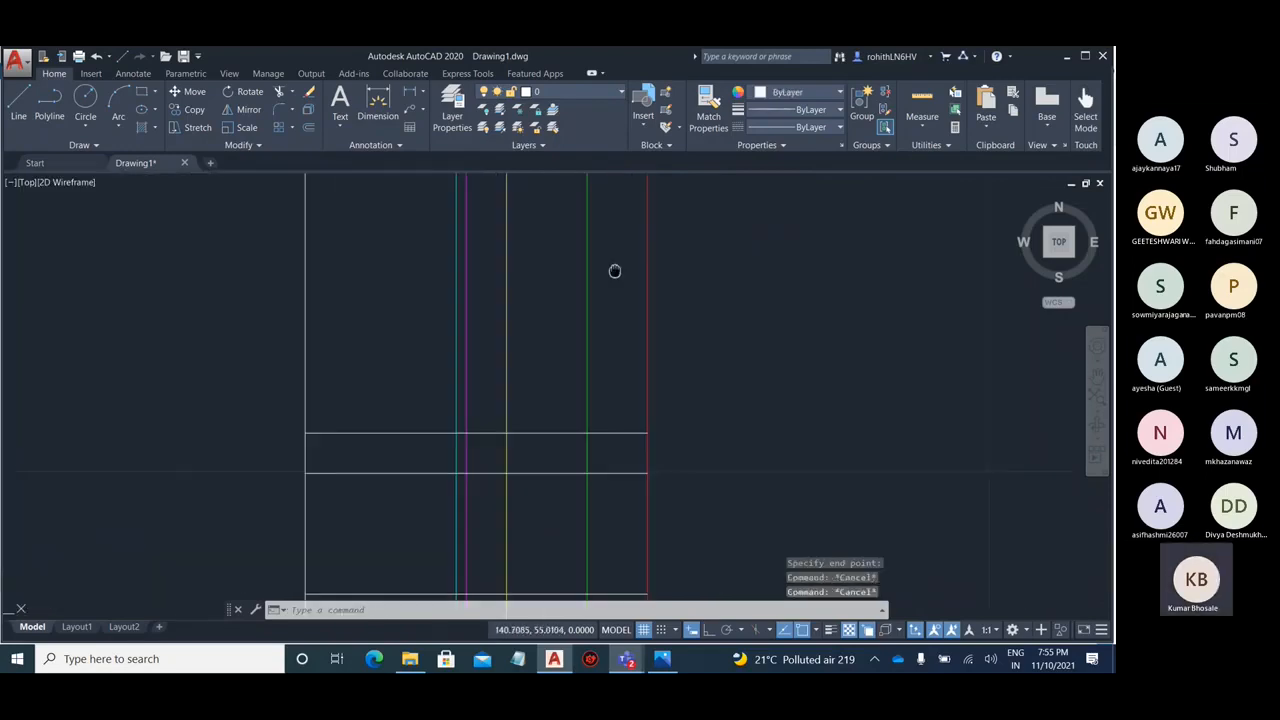
- Trim the top and bottom horizontal lines of the base's rounded ring back to the green vertical line
key("Escape")
scroll(606, 436, "up", 3)
scroll(628, 422, "down", 3)
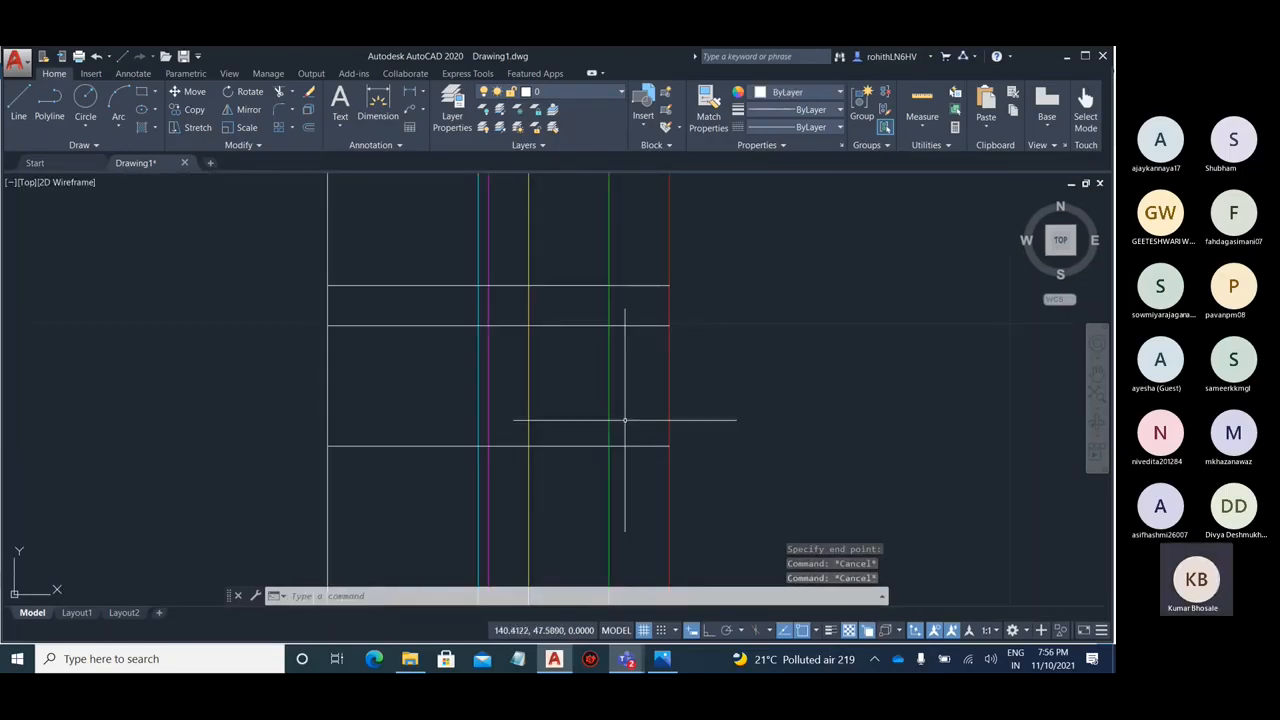
scroll(624, 420, "down", 3)
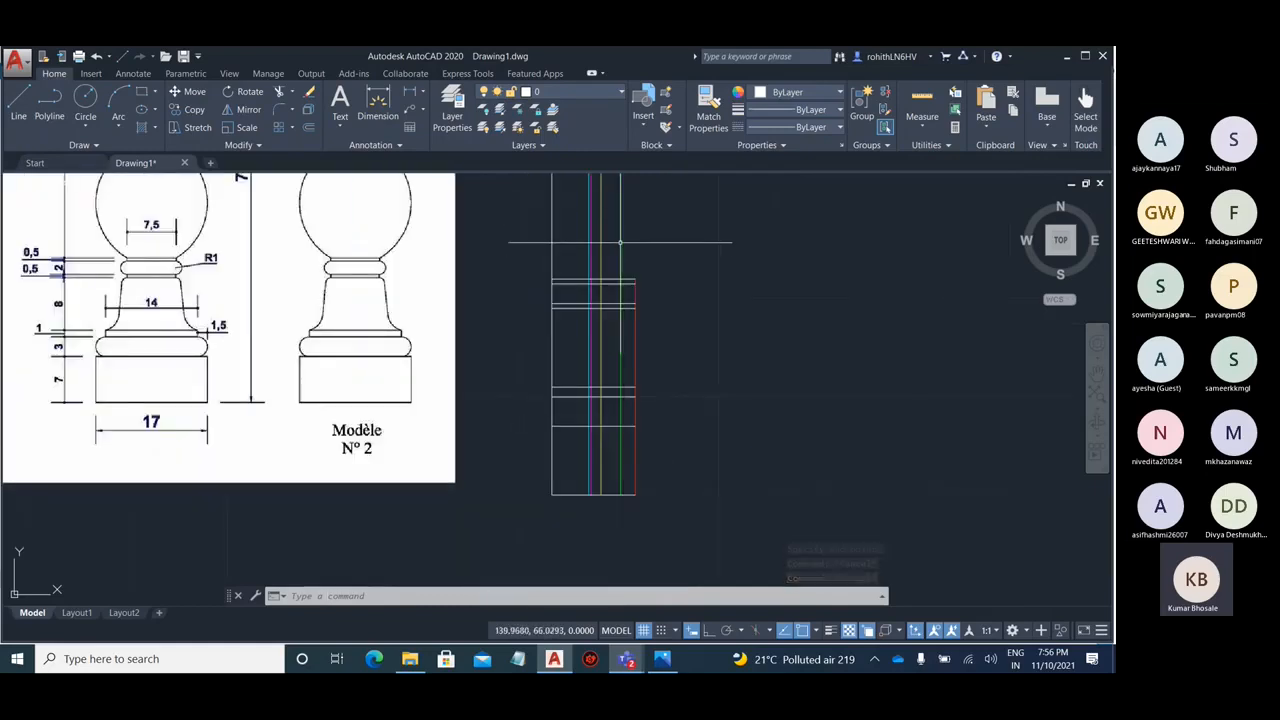
scroll(650, 360, "up", 5)
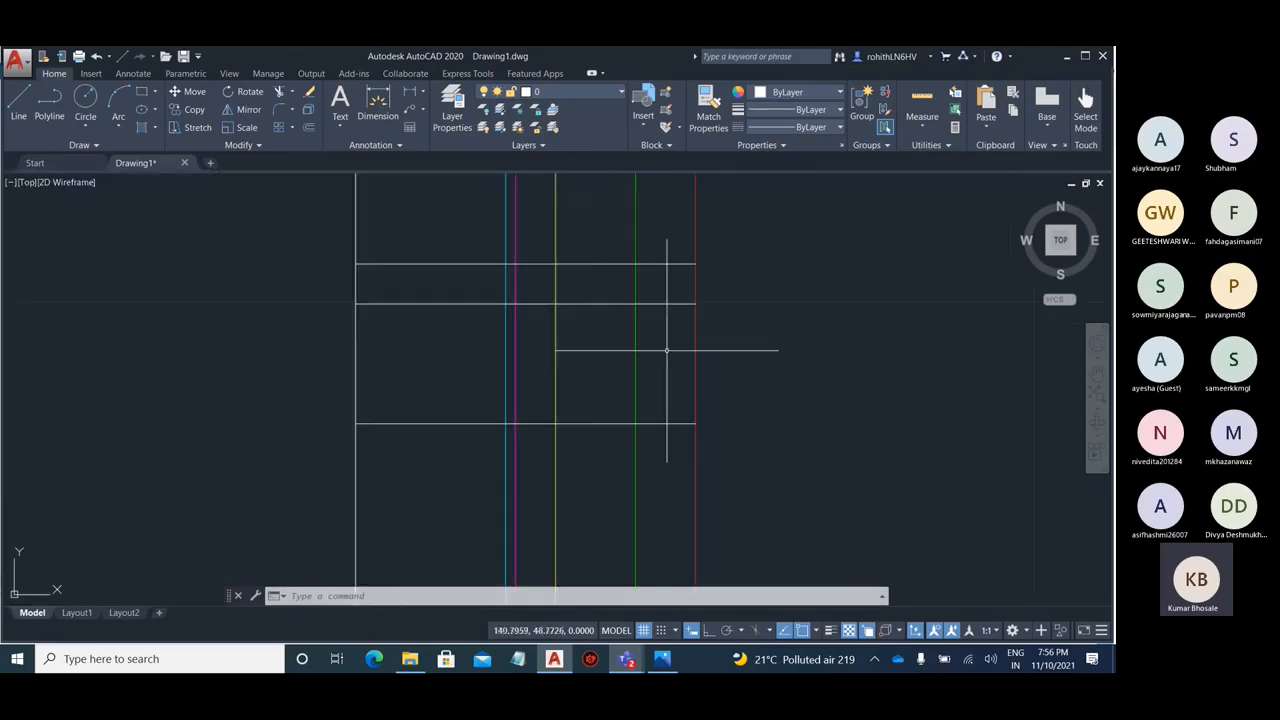
scroll(656, 375, "up", 2)
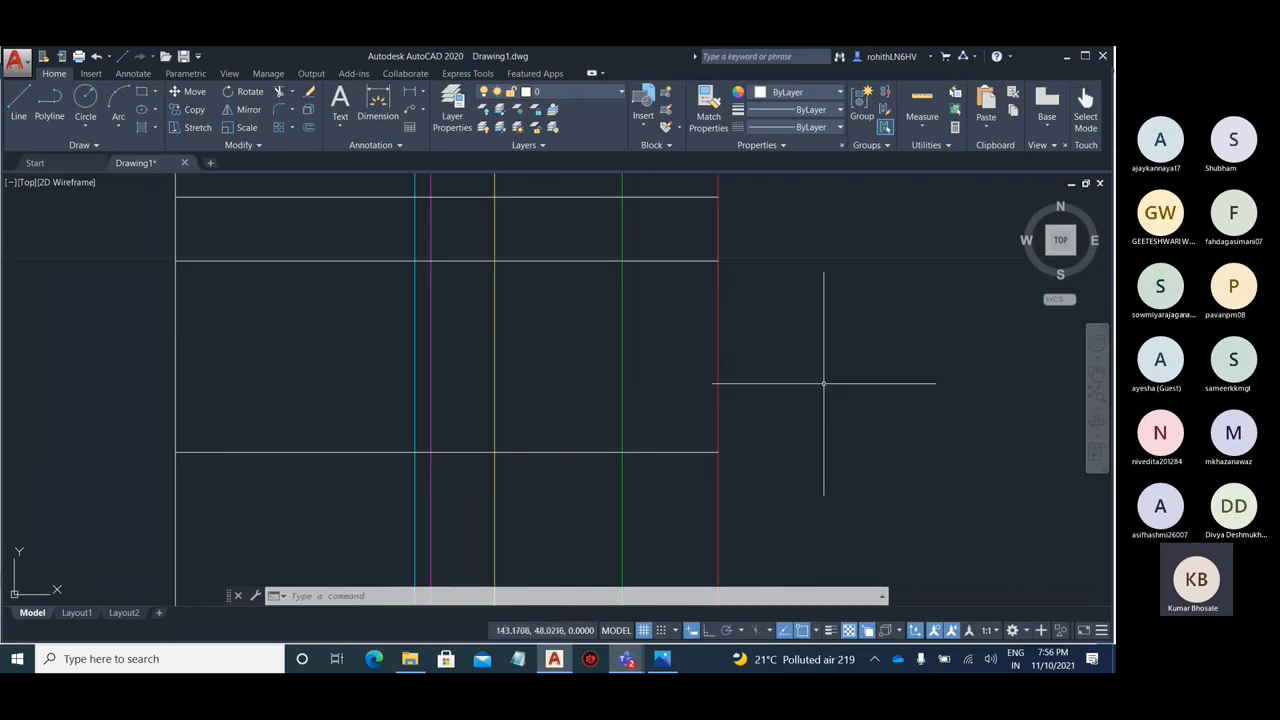
key("Return")
left_click(702, 452)
left_click(701, 259)
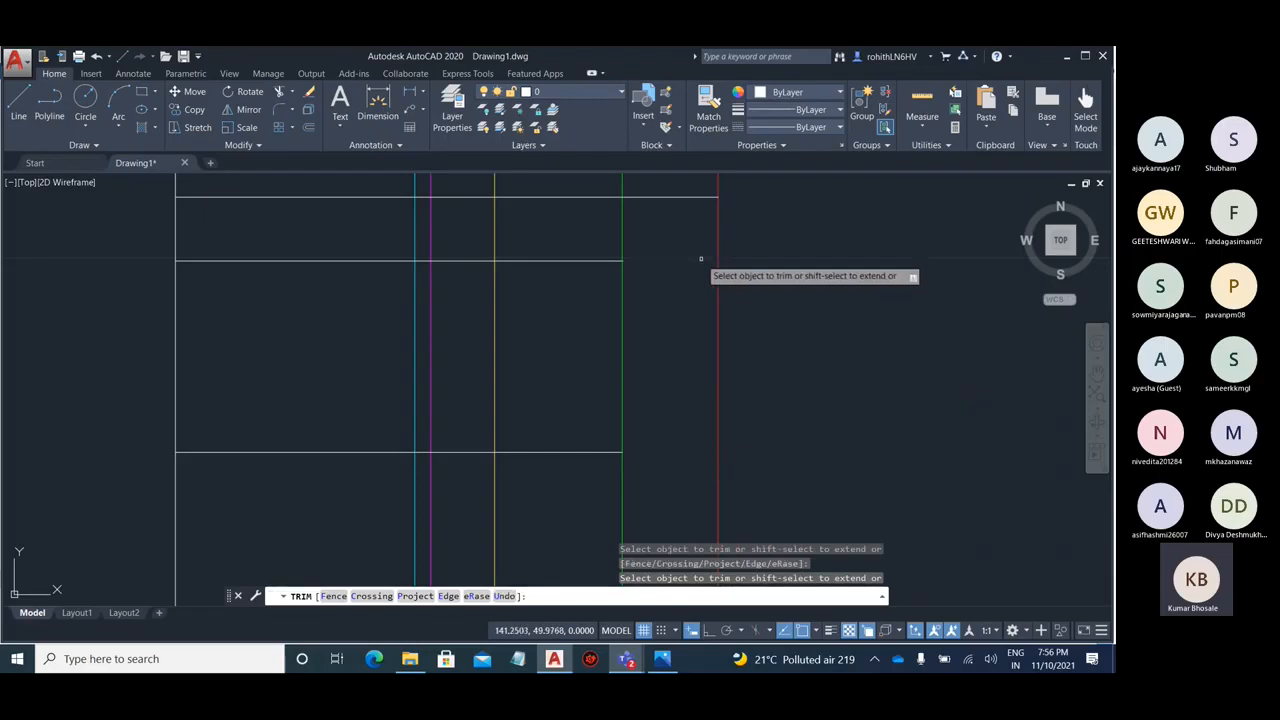
key("Escape")
- Fillet the outer ends of the base ring's top and bottom lines with a radius of 1.5
scroll(826, 343, "down", 2)
scroll(786, 321, "up", 2)
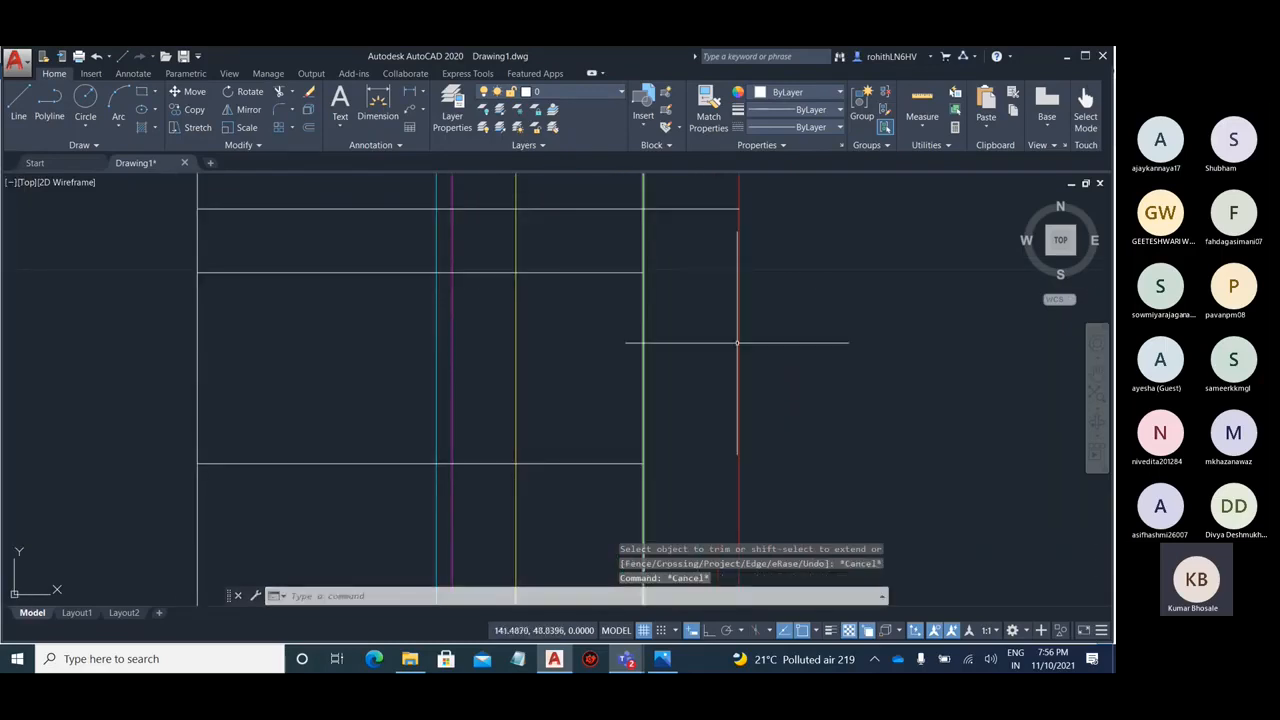
type("f")
key("Return")
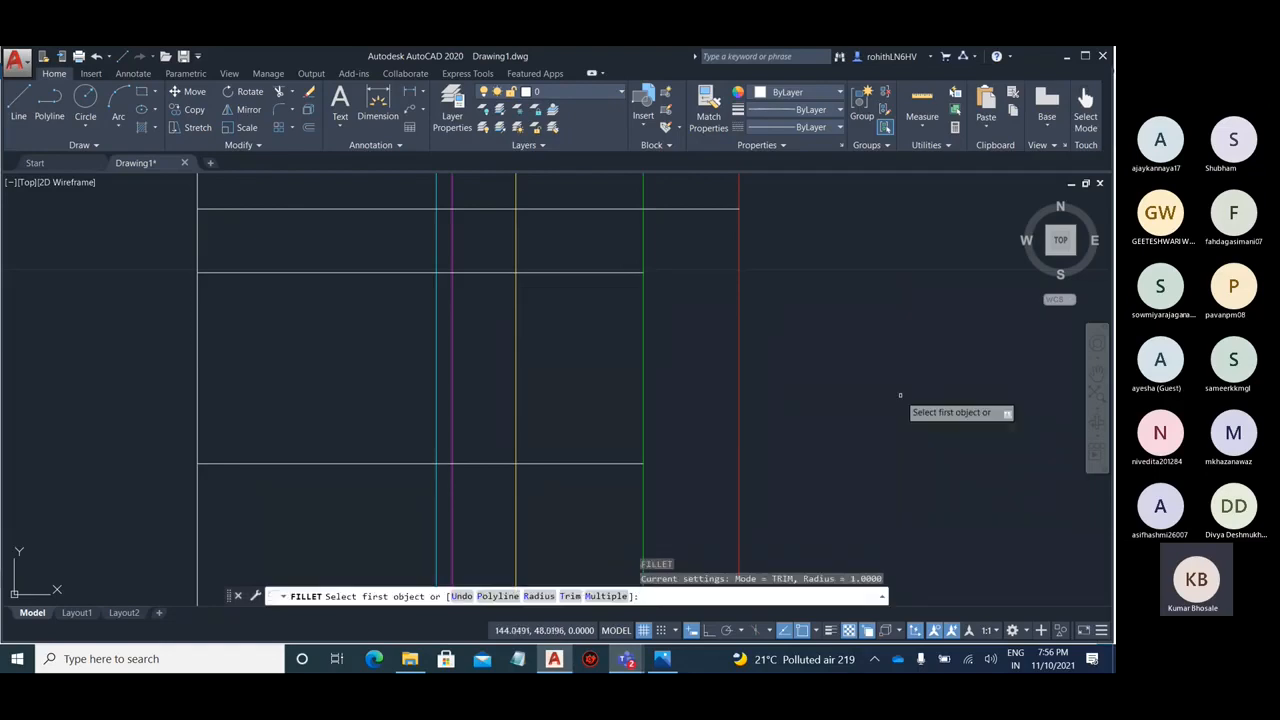
left_click(539, 596)
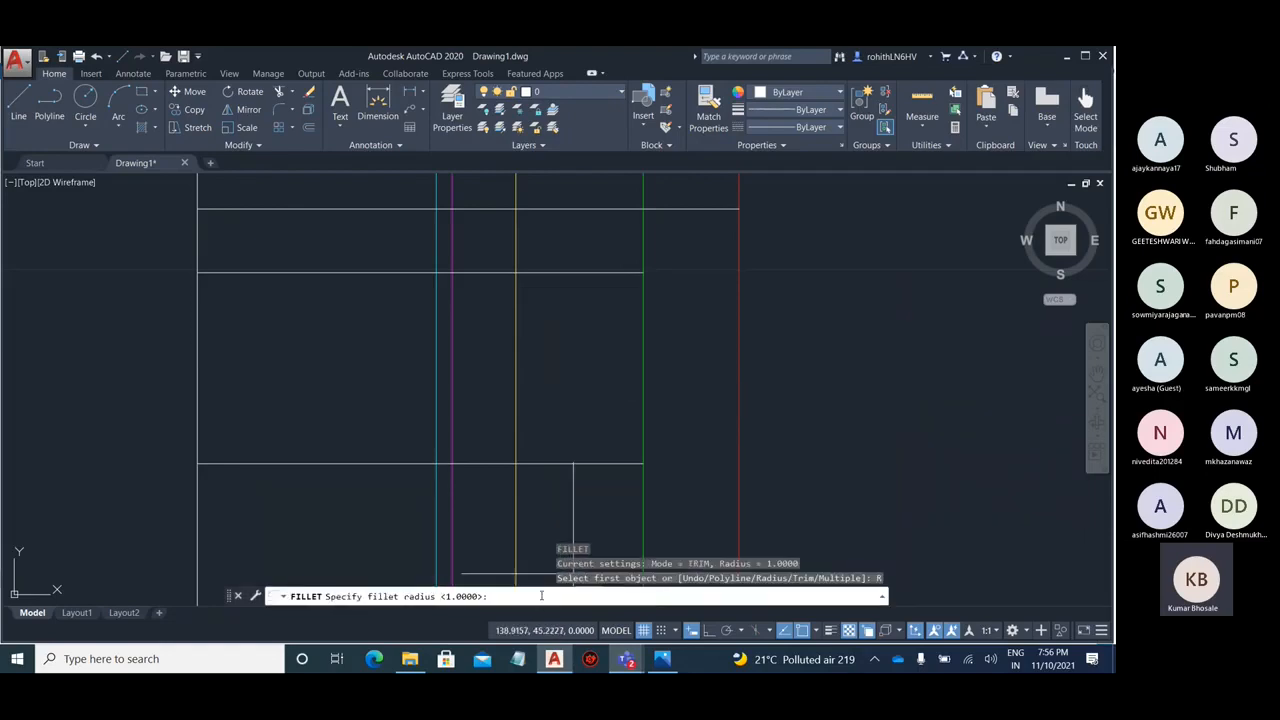
type("1.5")
key("Return")
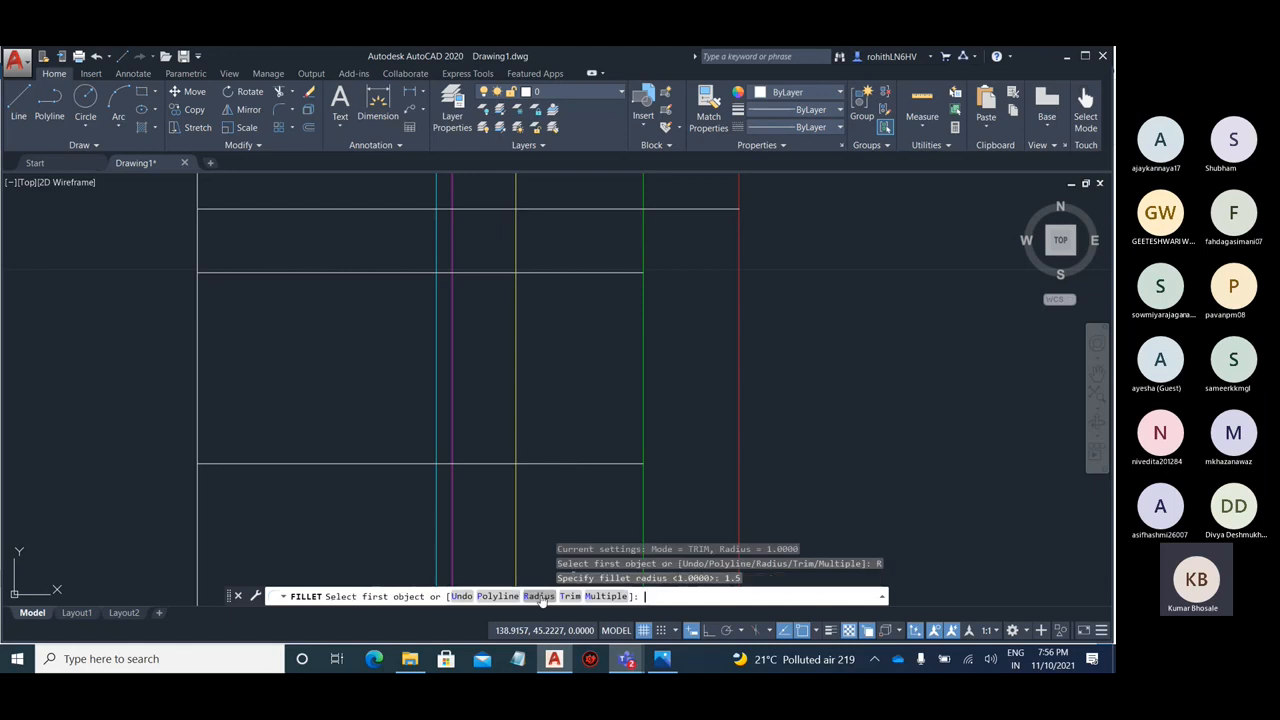
left_click(590, 272)
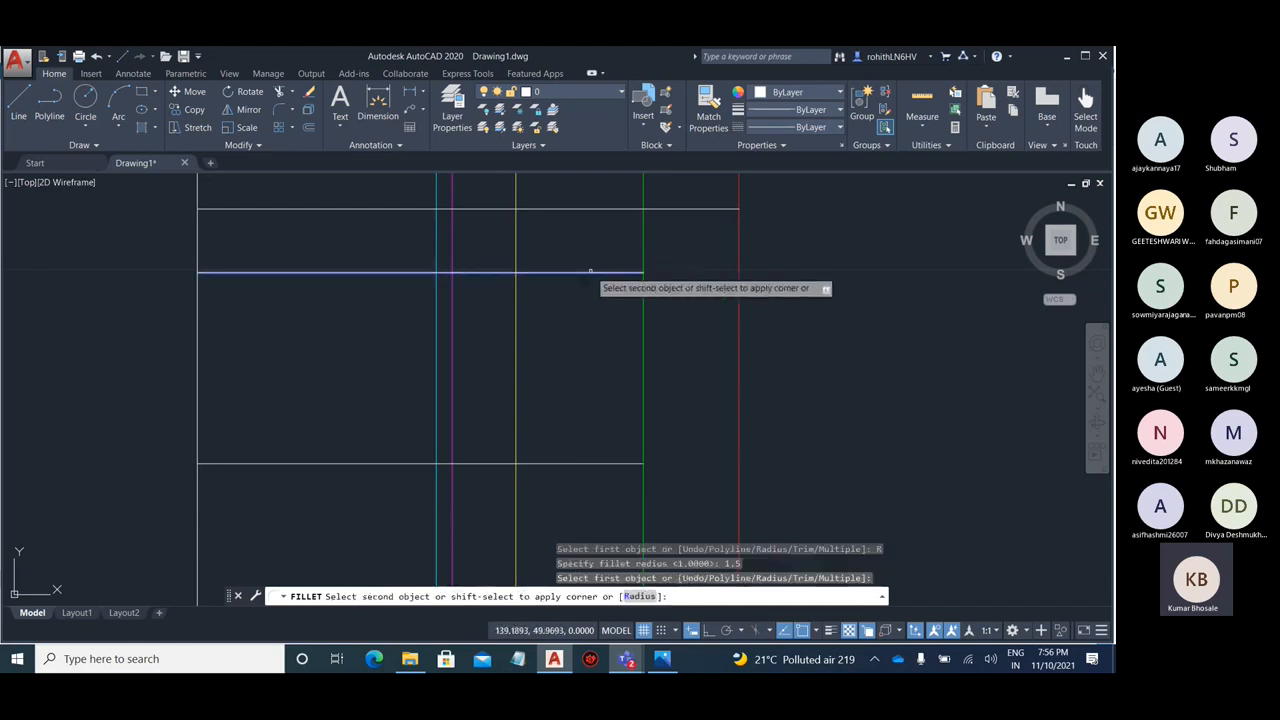
left_click(598, 463)
key("Escape")
scroll(763, 284, "down", 1)
scroll(760, 342, "up", 1)
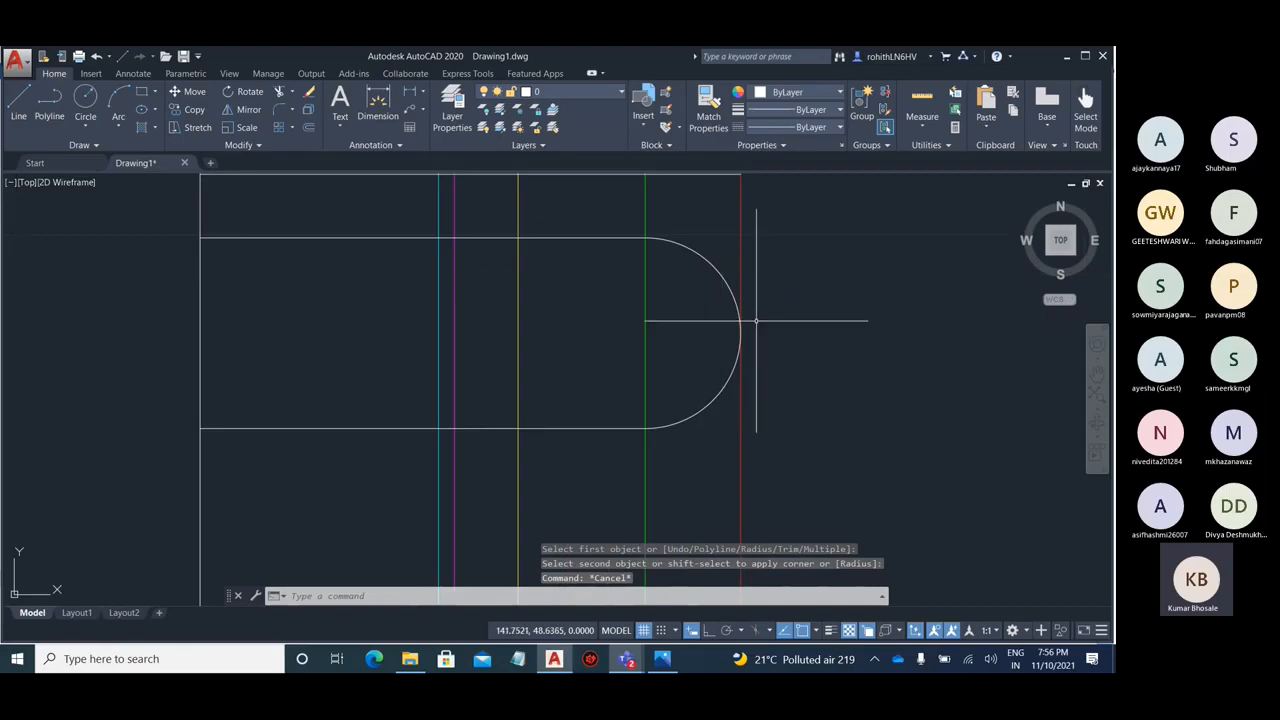
- Lengthen the bottom horizontal line of the filleted base ring outward to the red vertical line
left_click(594, 428)
mouse_move(645, 428)
left_click(705, 460)
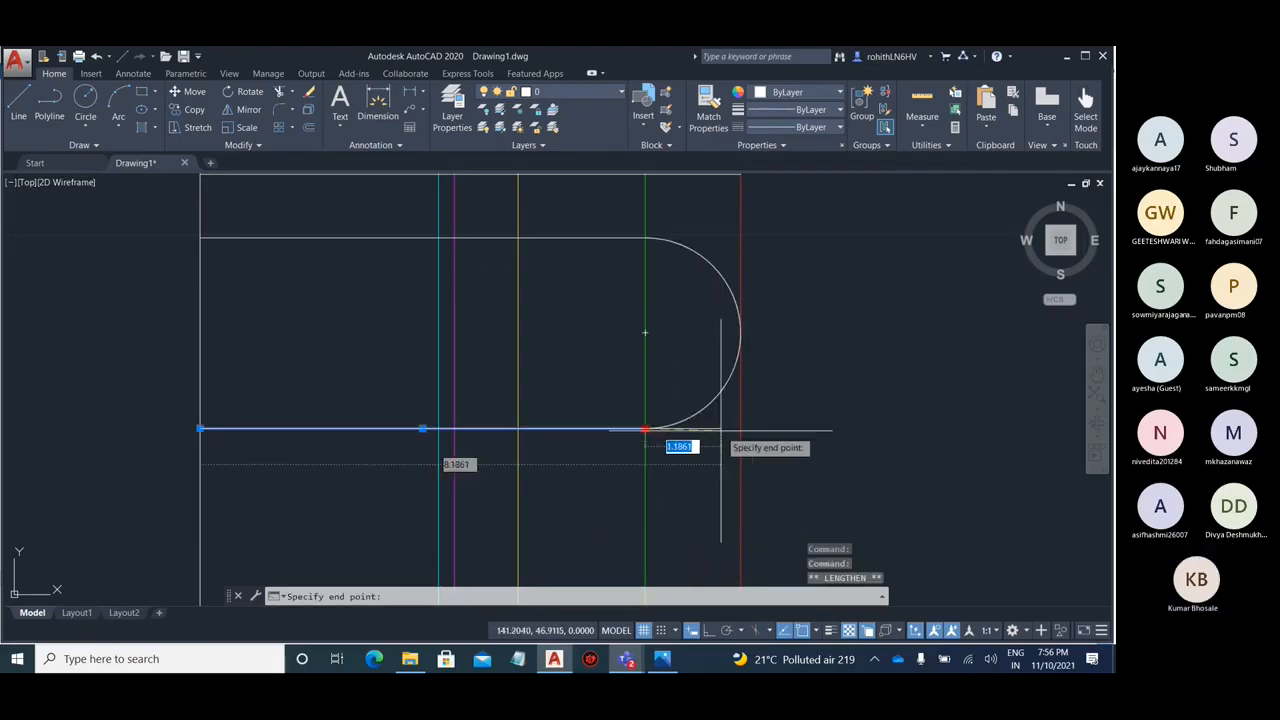
key("Escape")
key("Escape")
scroll(790, 355, "down", 2)
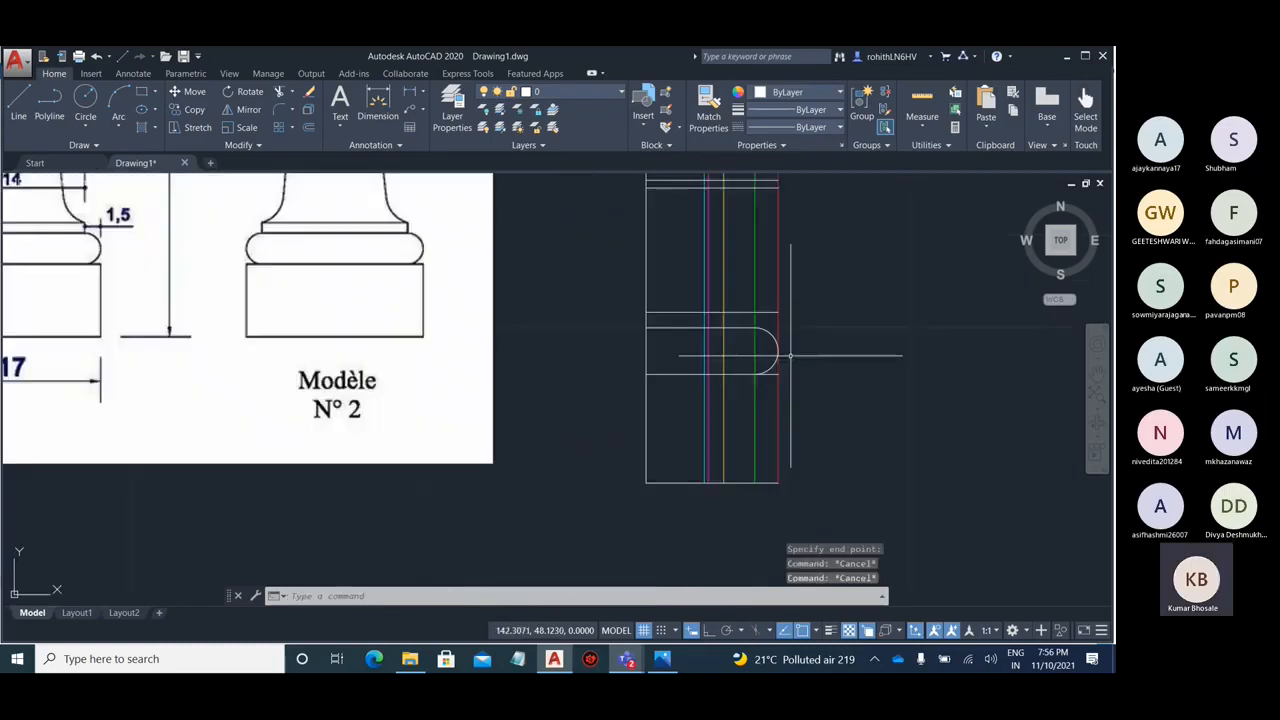
- Trim away the red vertical line beside the rounded base ring and the narrow band directly above it
scroll(785, 370, "up", 4)
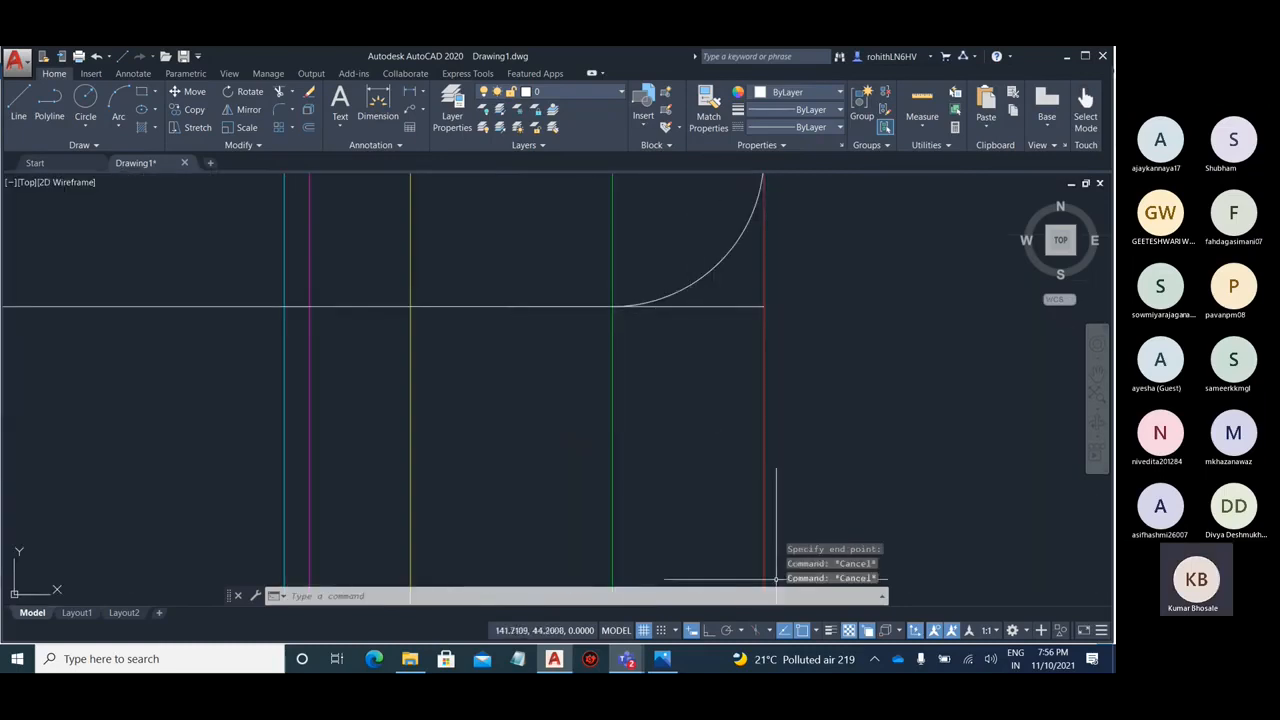
scroll(770, 416, "down", 4)
middle_click_drag(771, 277, 606, 371)
scroll(601, 368, "up", 2)
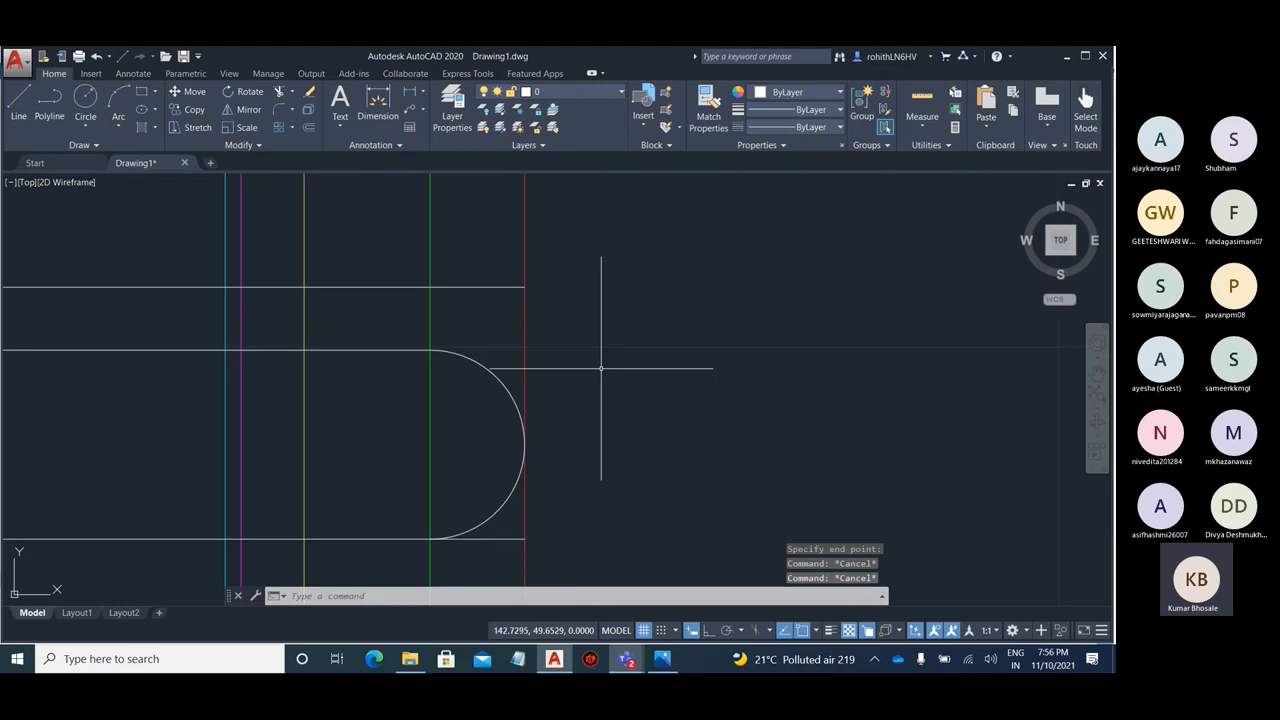
key("Return")
key("Return")
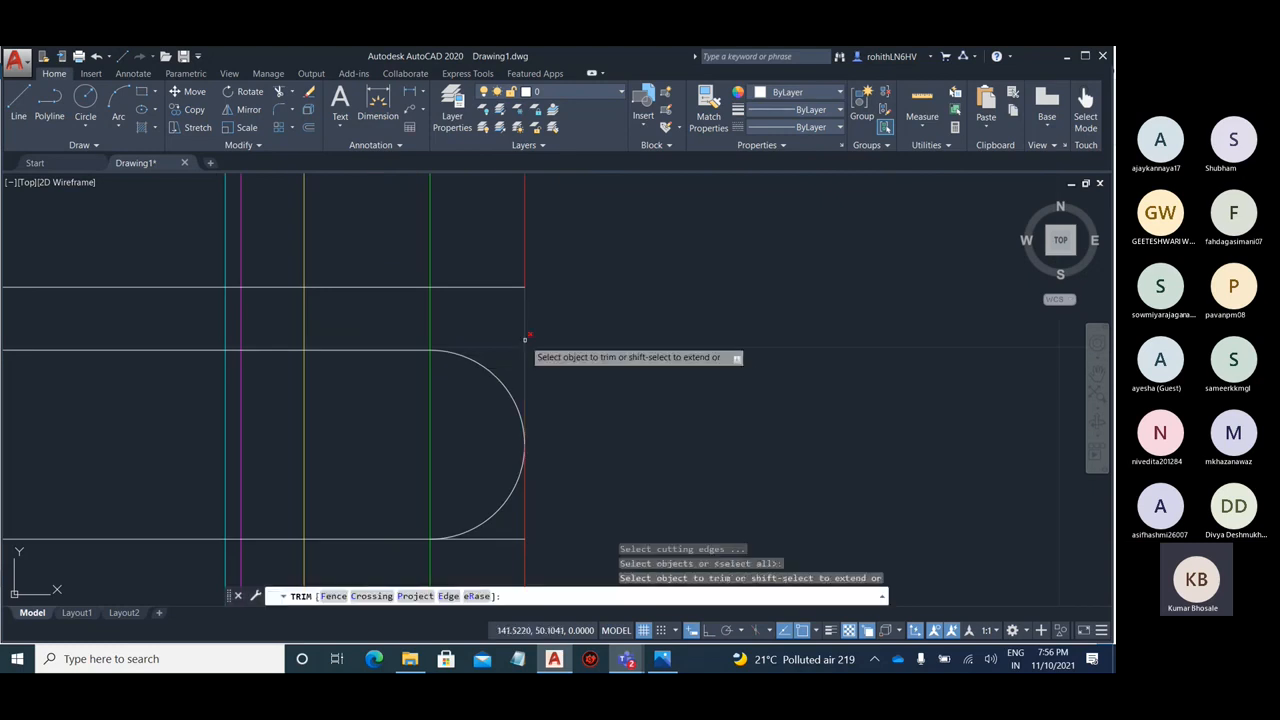
scroll(656, 383, "down", 4)
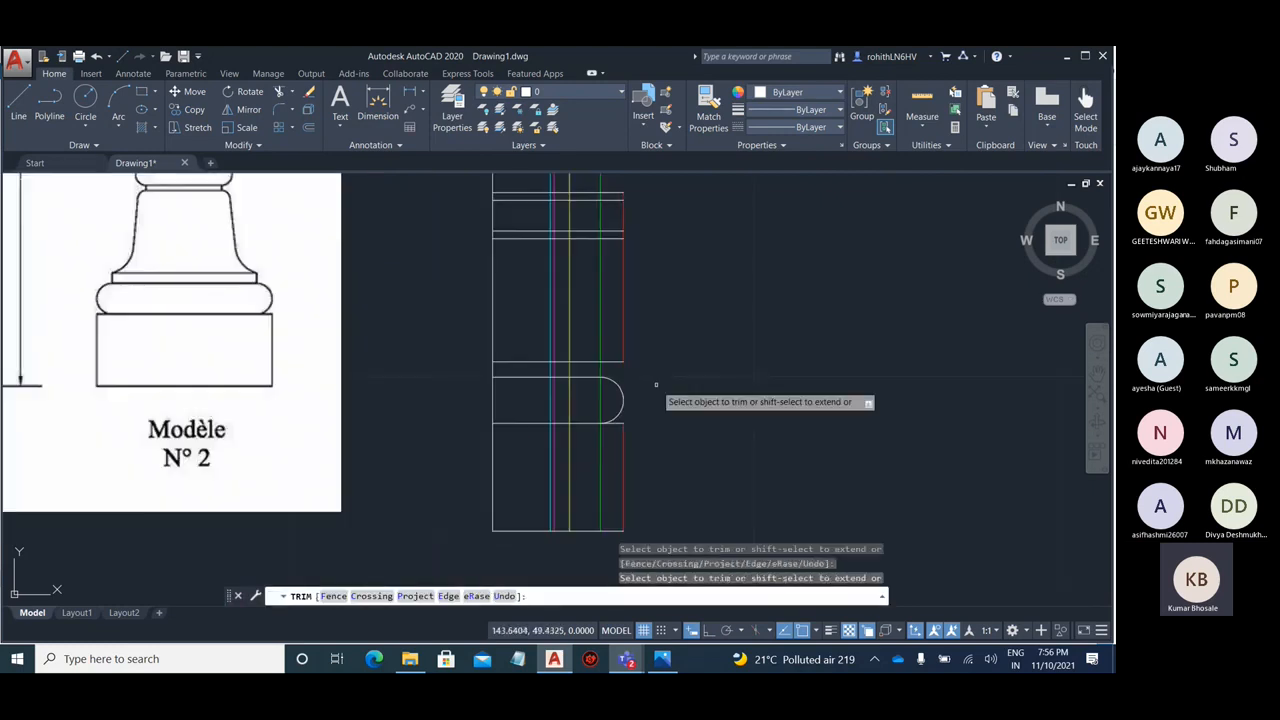
- Trim away the cyan, magenta, yellow and green vertical lines inside the bottom block and the rounded base ring
scroll(543, 492, "up", 4)
left_click_drag(757, 425, 575, 428)
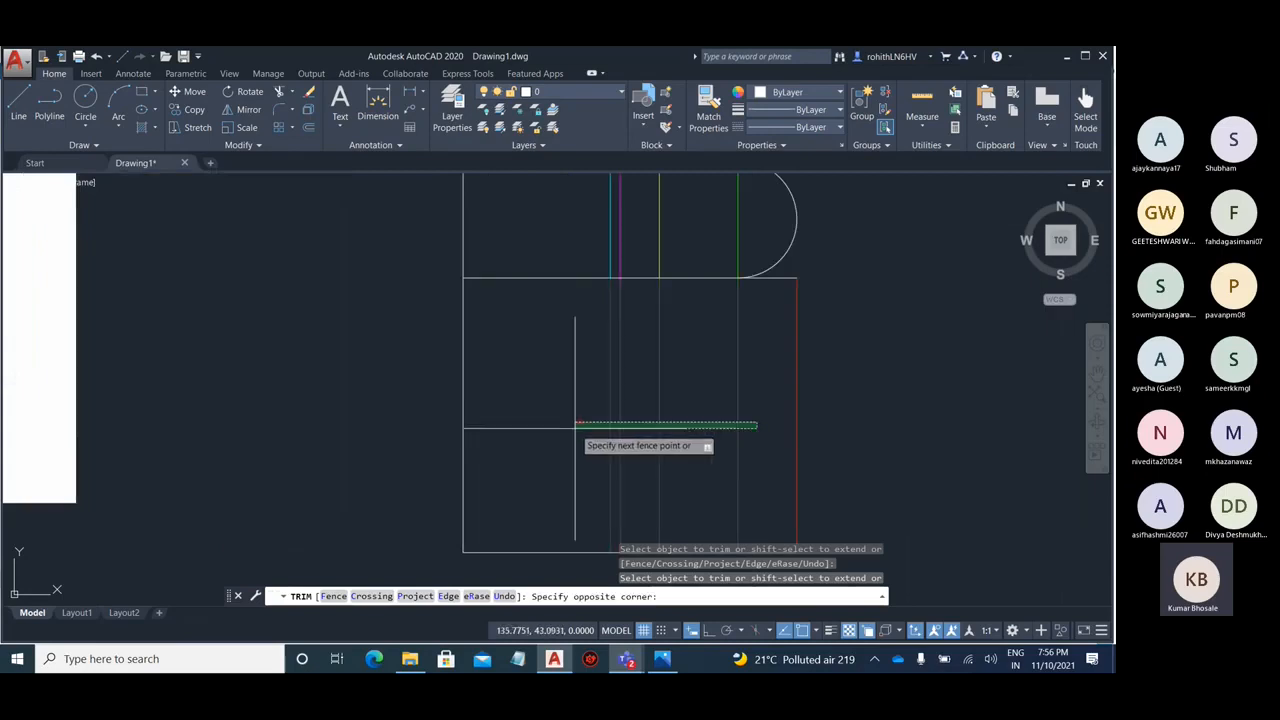
left_click(575, 428)
scroll(566, 530, "down", 2)
scroll(642, 346, "up", 2)
left_click(639, 498)
left_click(399, 494)
scroll(826, 322, "down", 4)
key("Escape")
key("Escape")
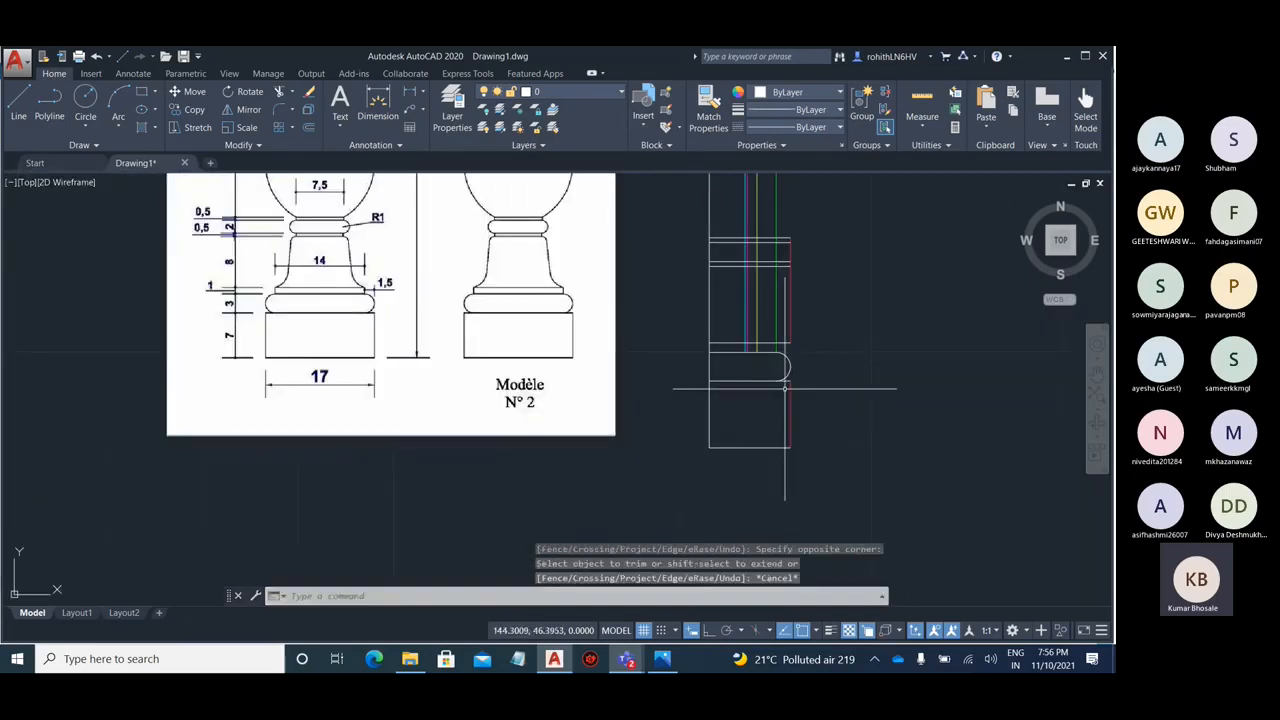
- Compare the drawn base block, rounded ring and narrow band with the inserted reference image
scroll(406, 311, "up", 2)
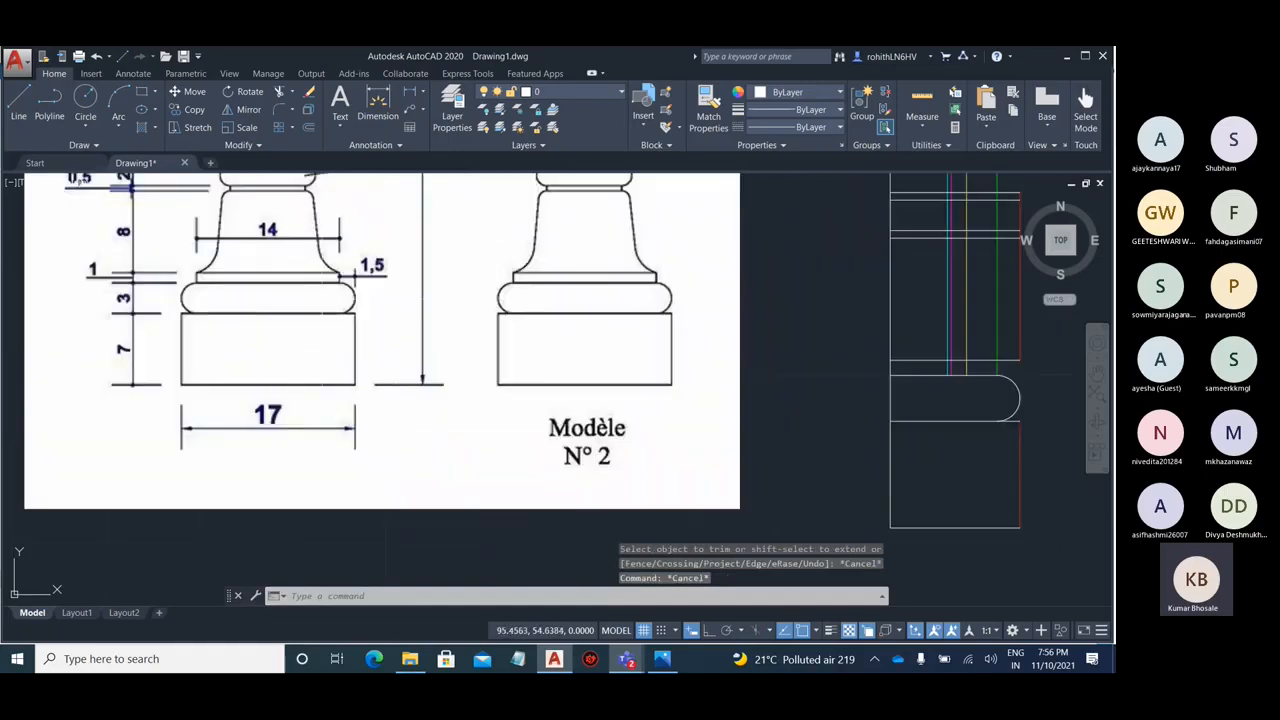
middle_click_drag(975, 461, 920, 437)
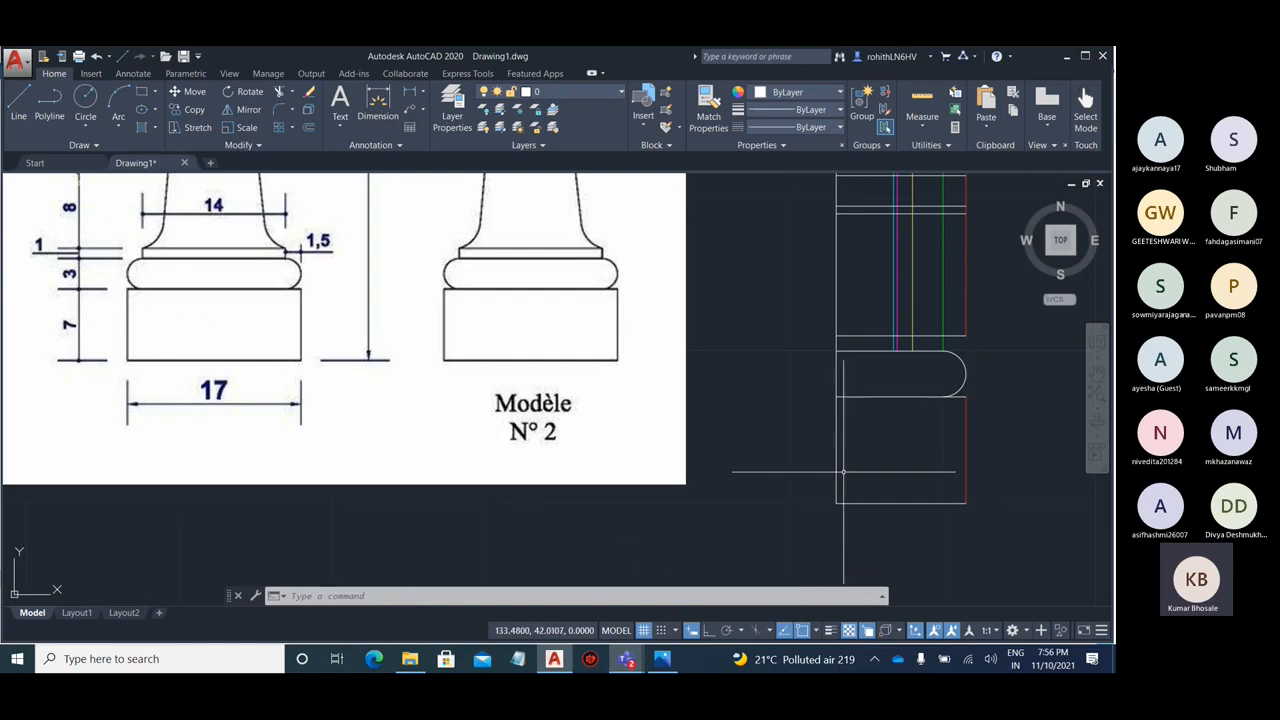
scroll(960, 335, "up", 4)
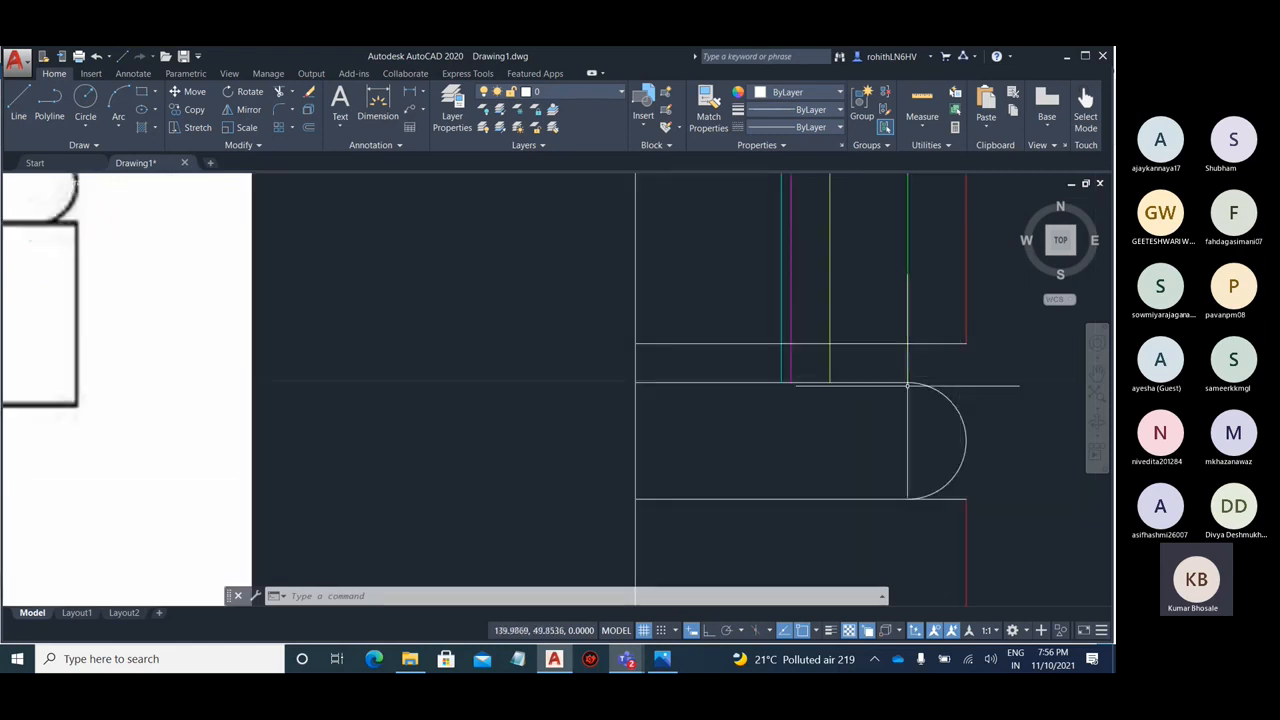
scroll(910, 352, "down", 4)
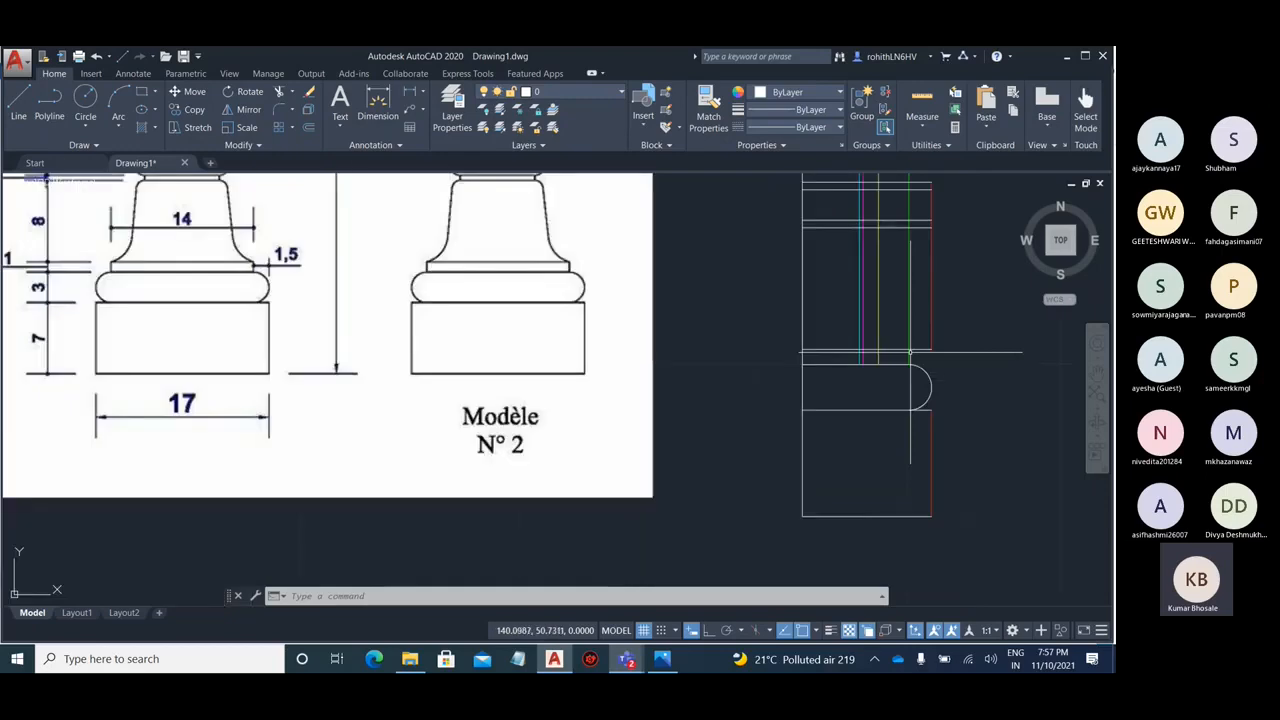
scroll(910, 352, "up", 2)
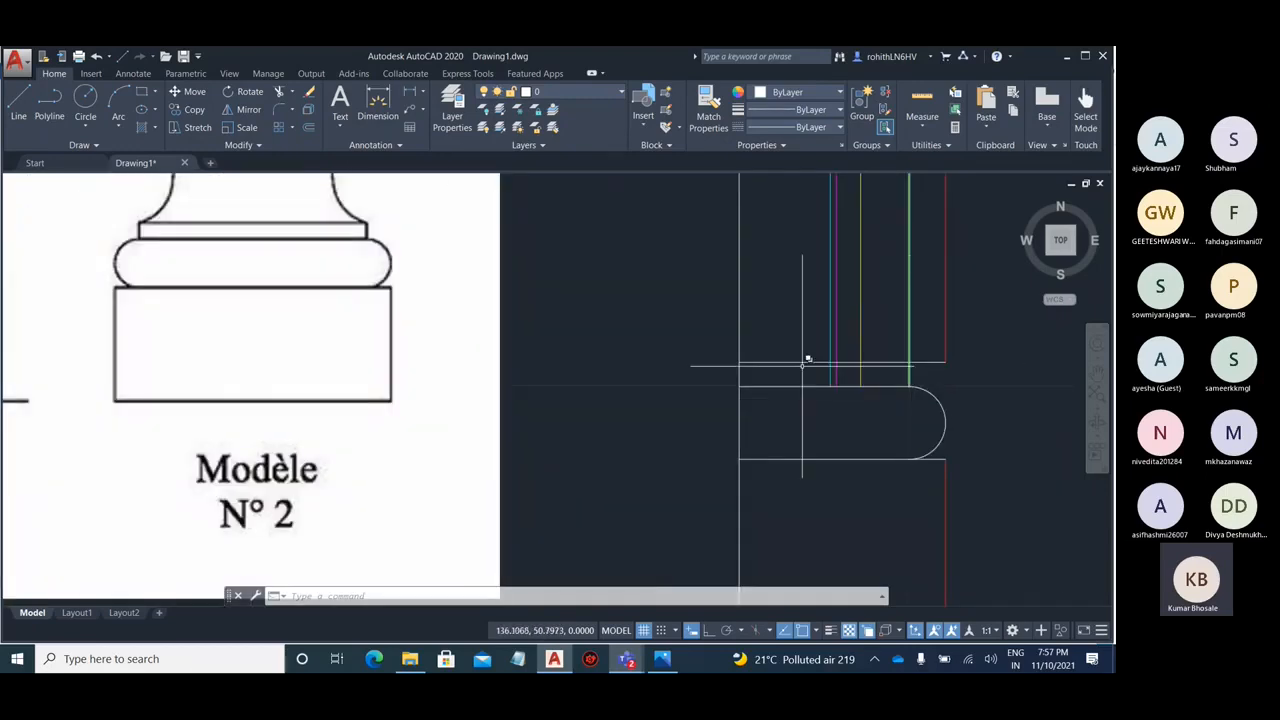
scroll(966, 335, "down", 2)
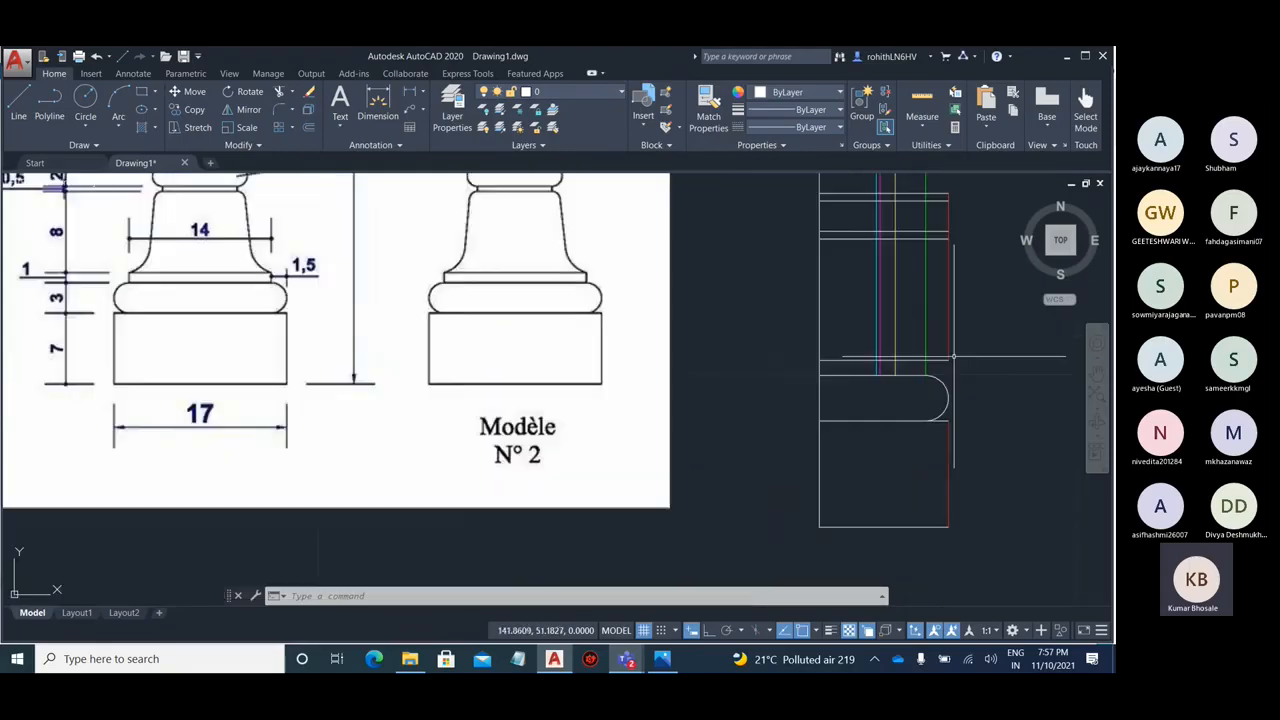
scroll(953, 355, "down", 2)
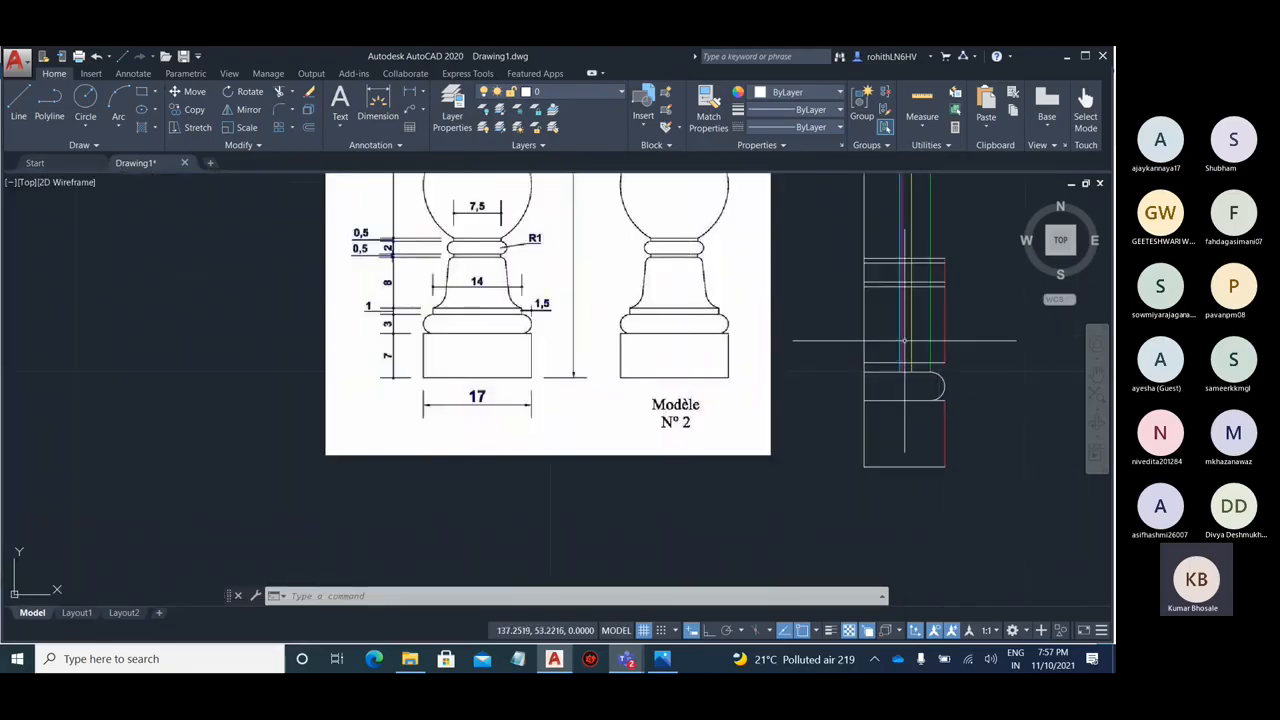
- Switch to the reference image in Photos and examine the dimensions of the flared foot, small R1 ring and bulb
left_click(662, 658)
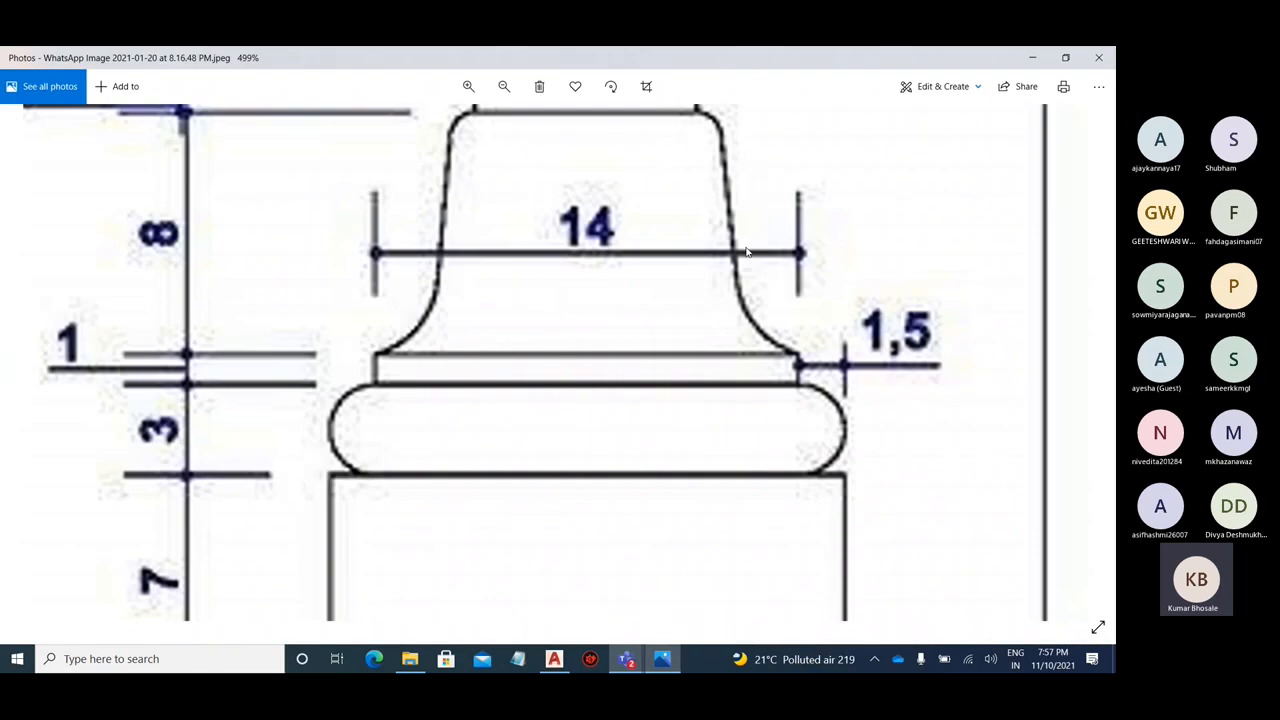
left_click_drag(745, 249, 620, 421)
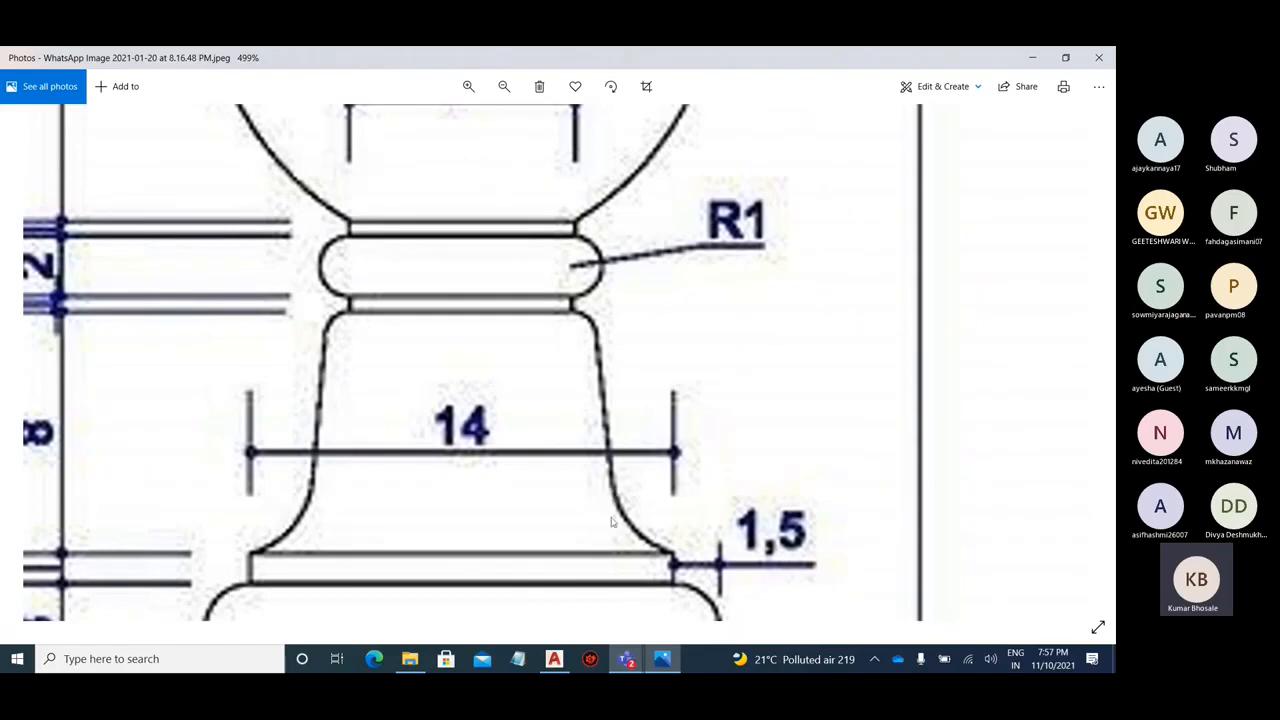
scroll(621, 532, "down", 3)
mouse_move(552, 263)
left_mouse_down()
mouse_move(592, 491)
mouse_move(581, 393)
left_mouse_up()
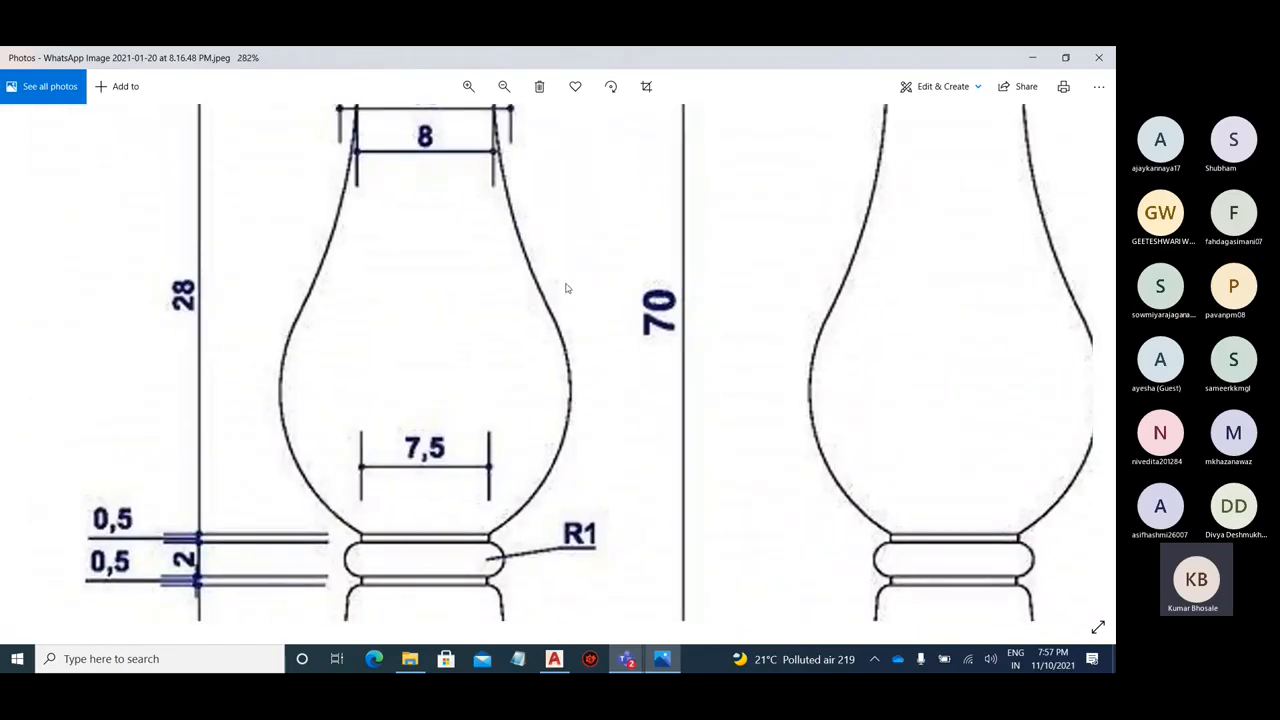
scroll(566, 288, "down", 2)
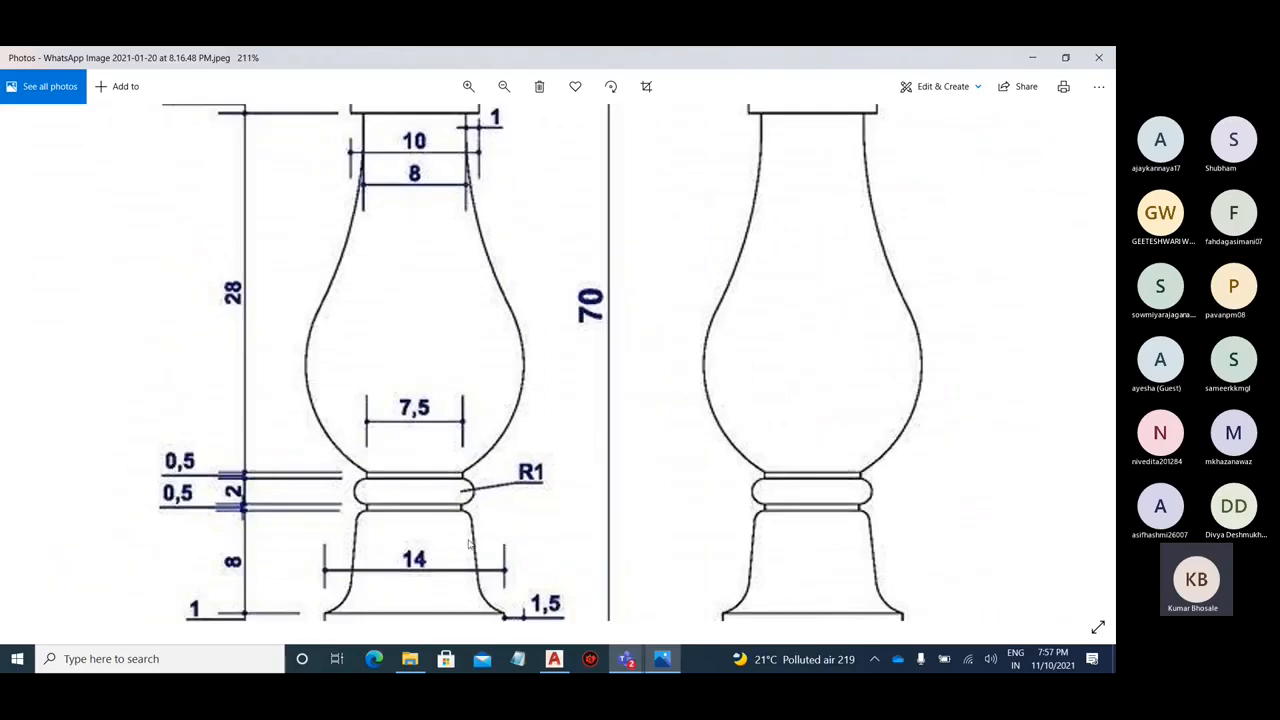
scroll(417, 492, "up", 5)
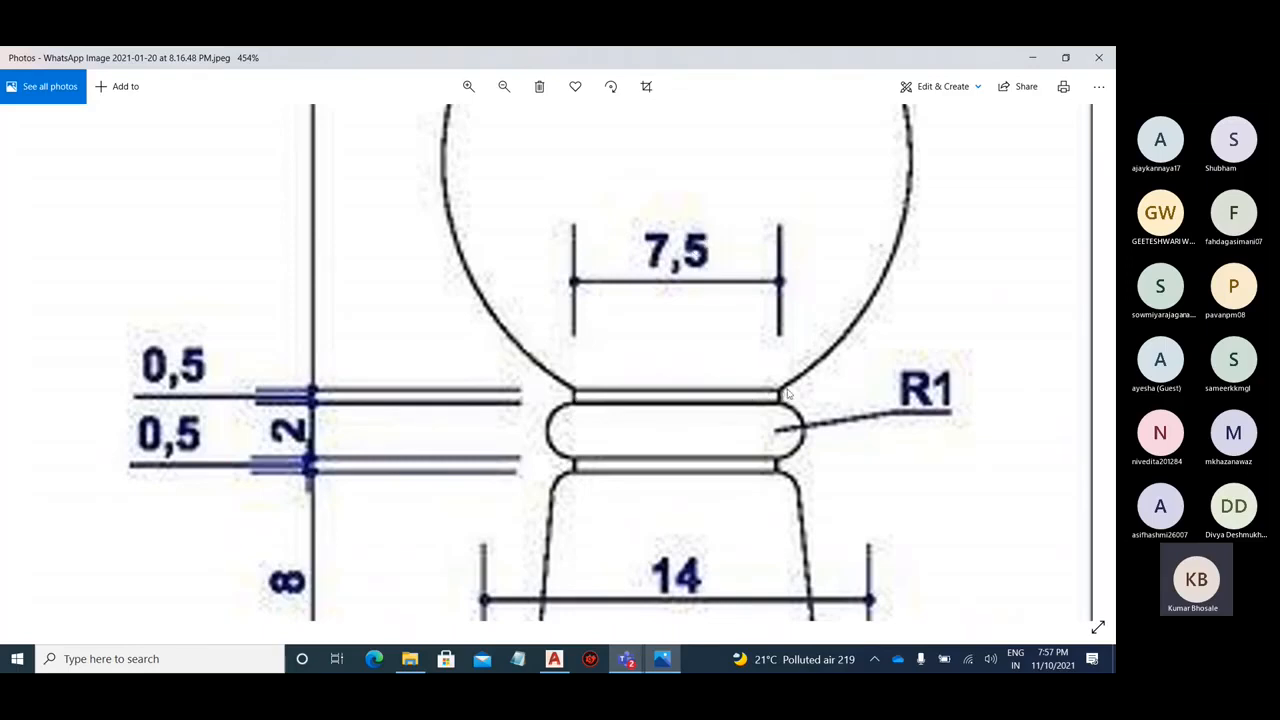
- Trim away the red, green, yellow and magenta vertical lines across the small ring and the green, yellow and magenta pieces in the narrow band above it
left_click(555, 660)
scroll(566, 420, "up", 5)
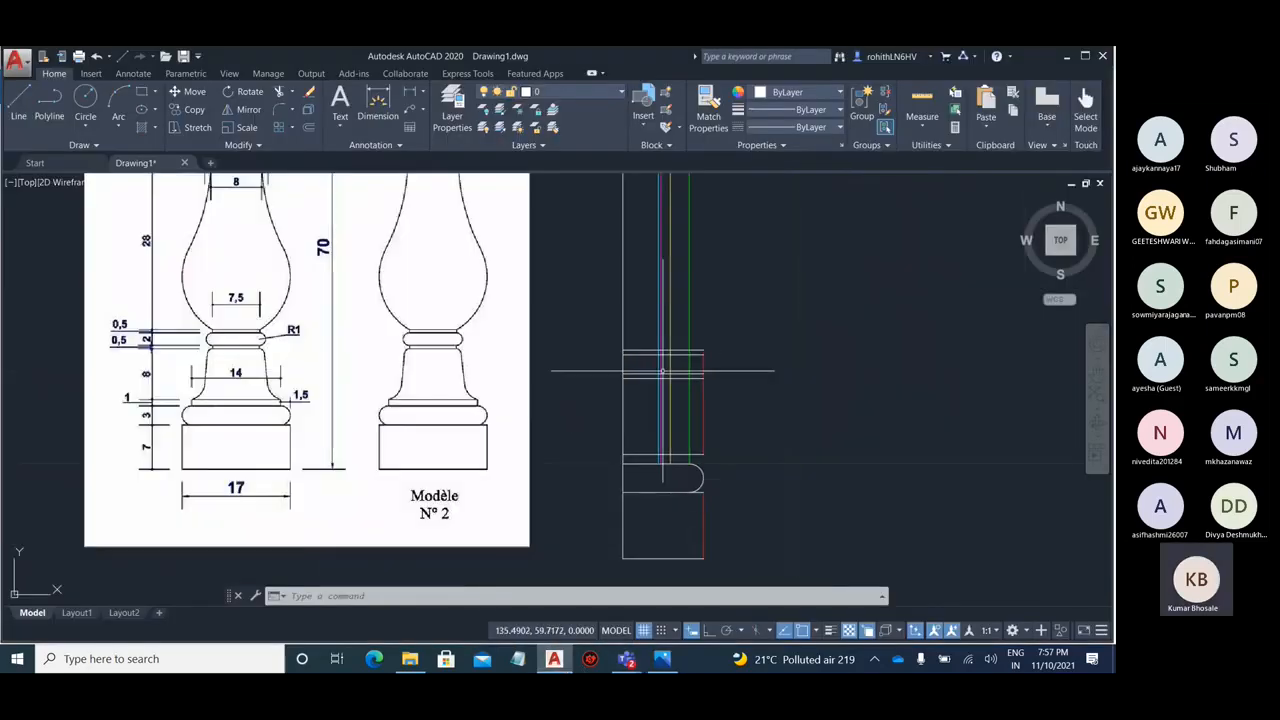
scroll(632, 375, "up", 3)
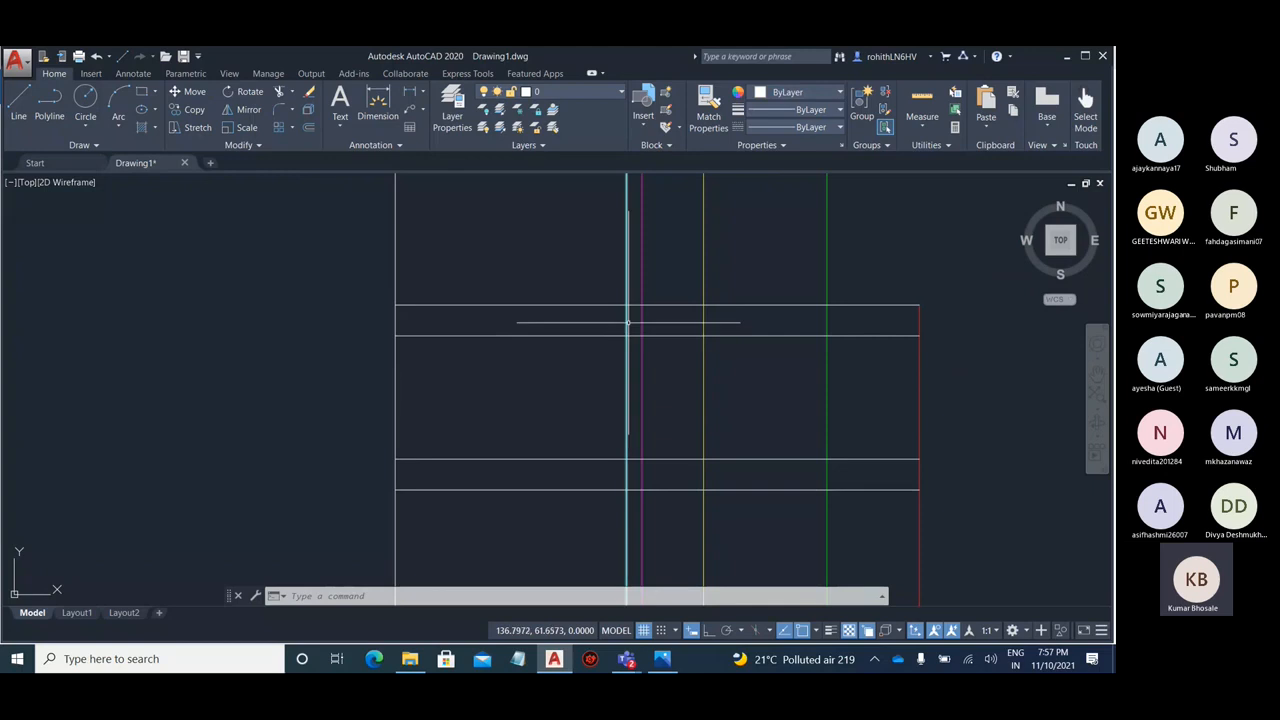
scroll(491, 380, "down", 3)
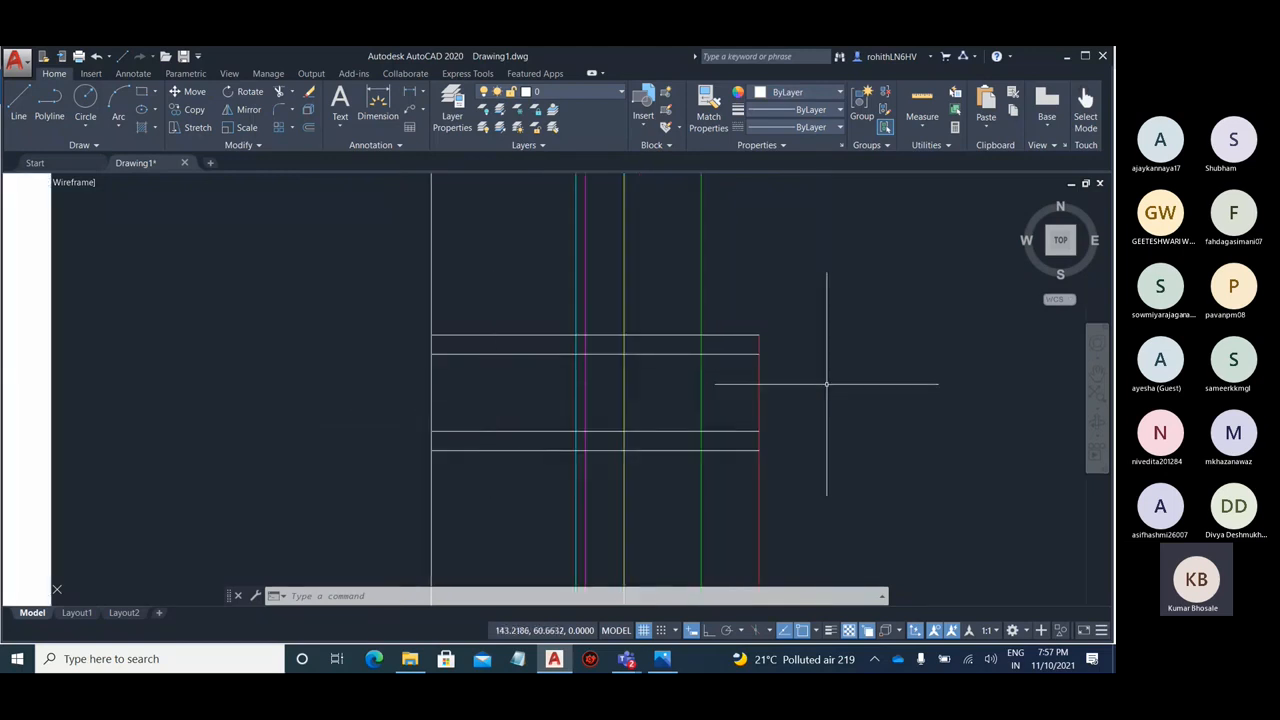
type("r")
key("Return")
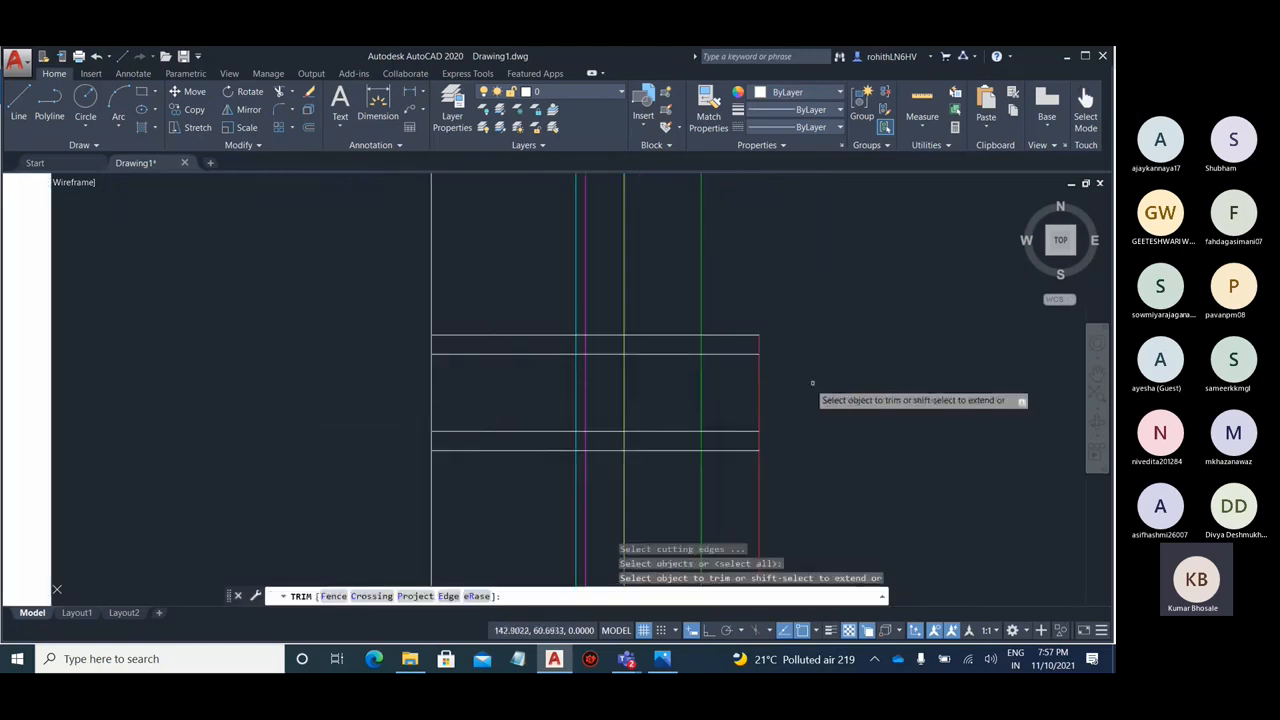
left_click(806, 382)
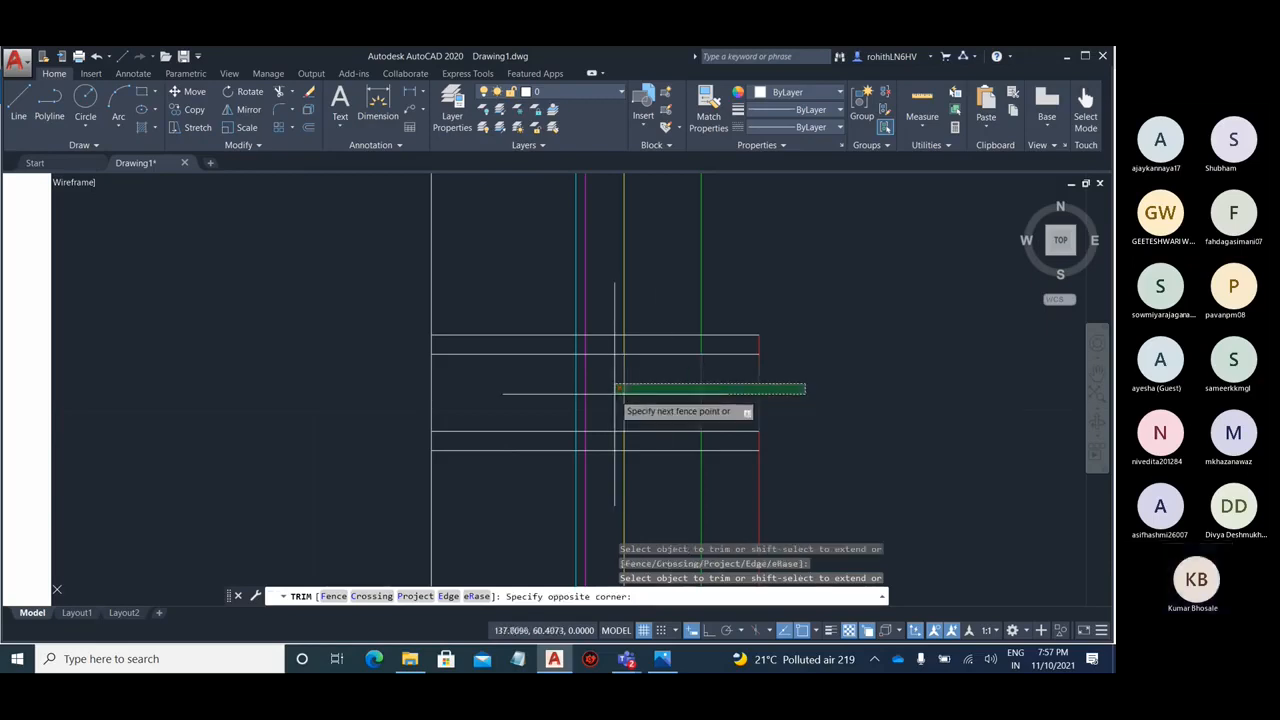
left_click(611, 394)
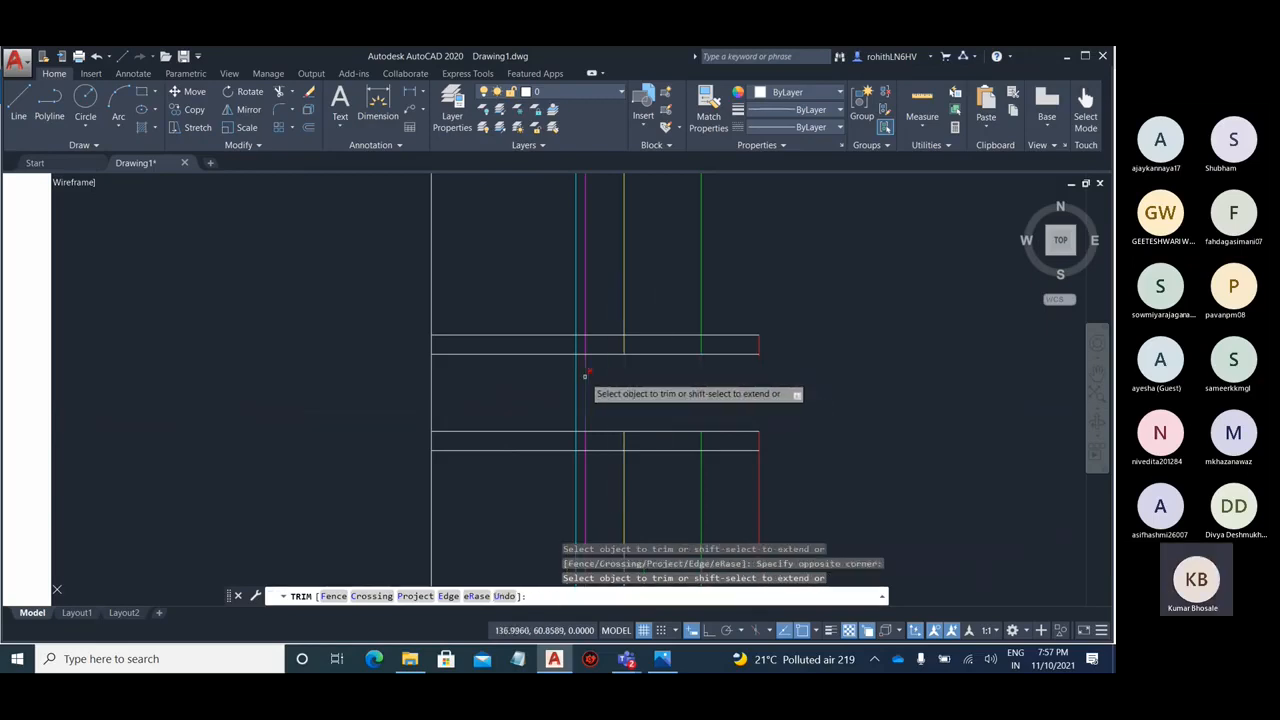
left_click(585, 375)
left_click(587, 344)
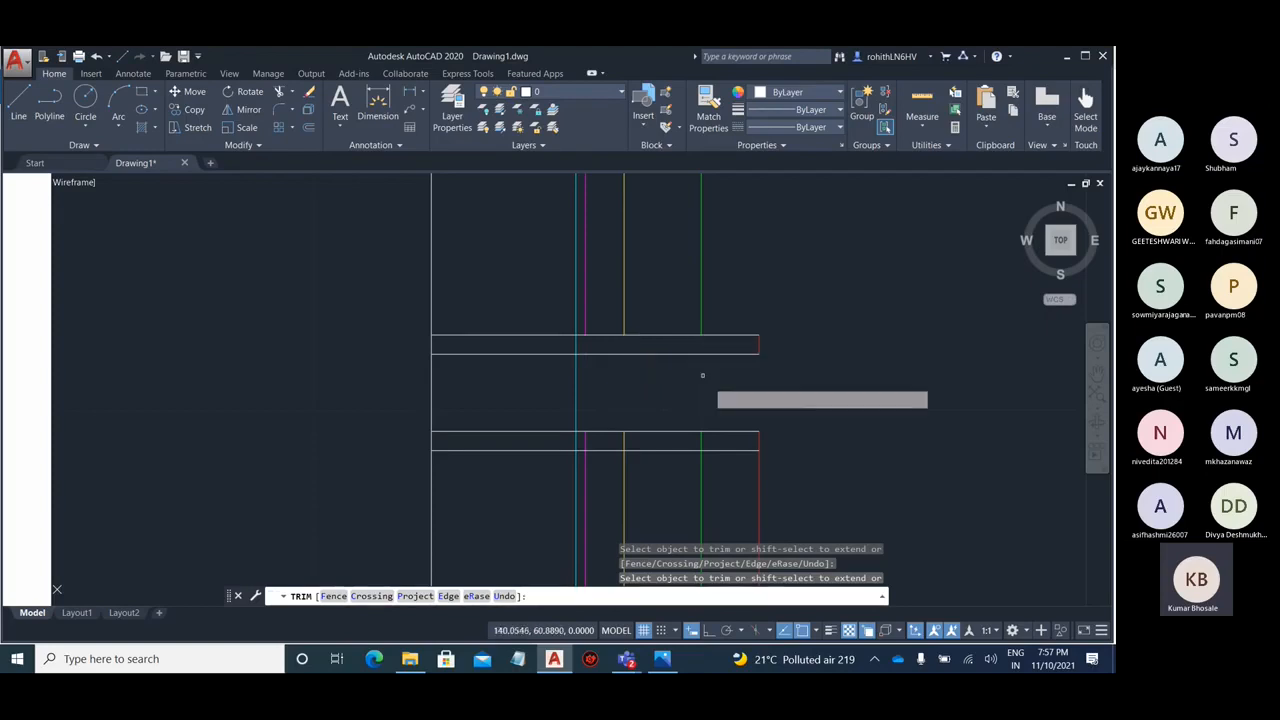
- Trim the upper narrow band's top horizontal line back to the magenta line and its bottom line back to the cyan line
left_click(798, 400)
left_click(745, 326)
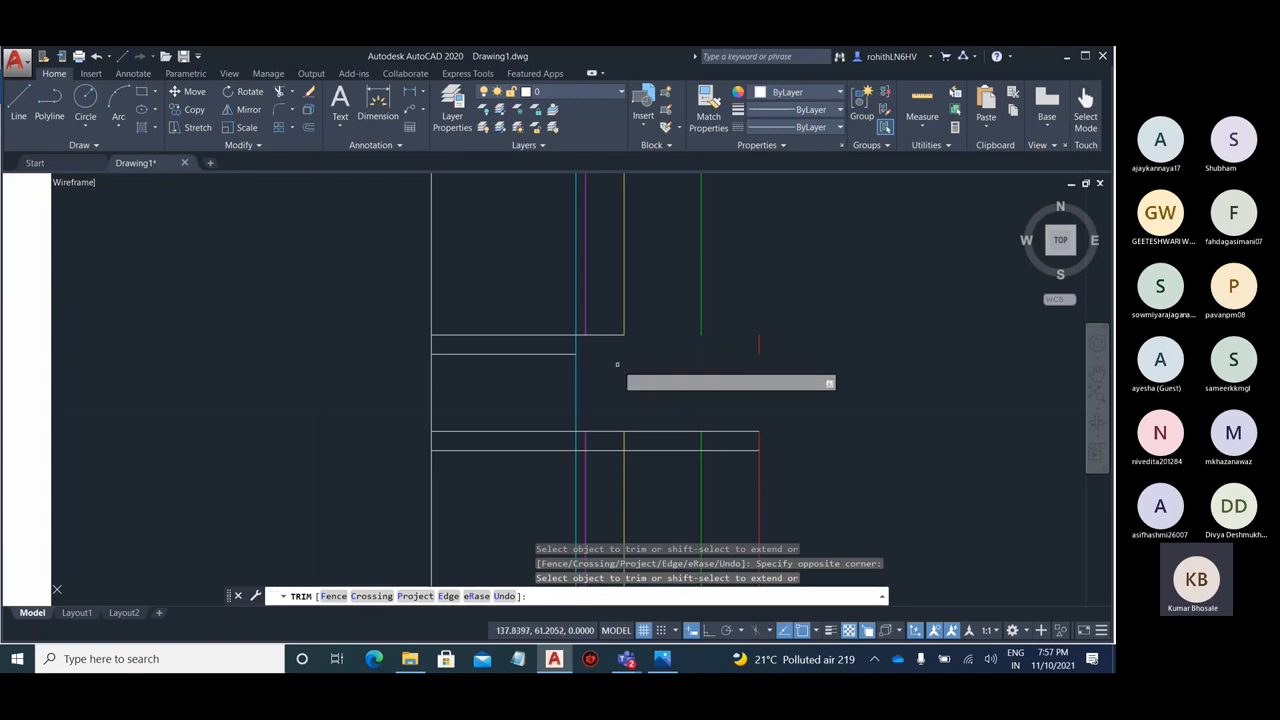
left_click(617, 364)
left_click(604, 329)
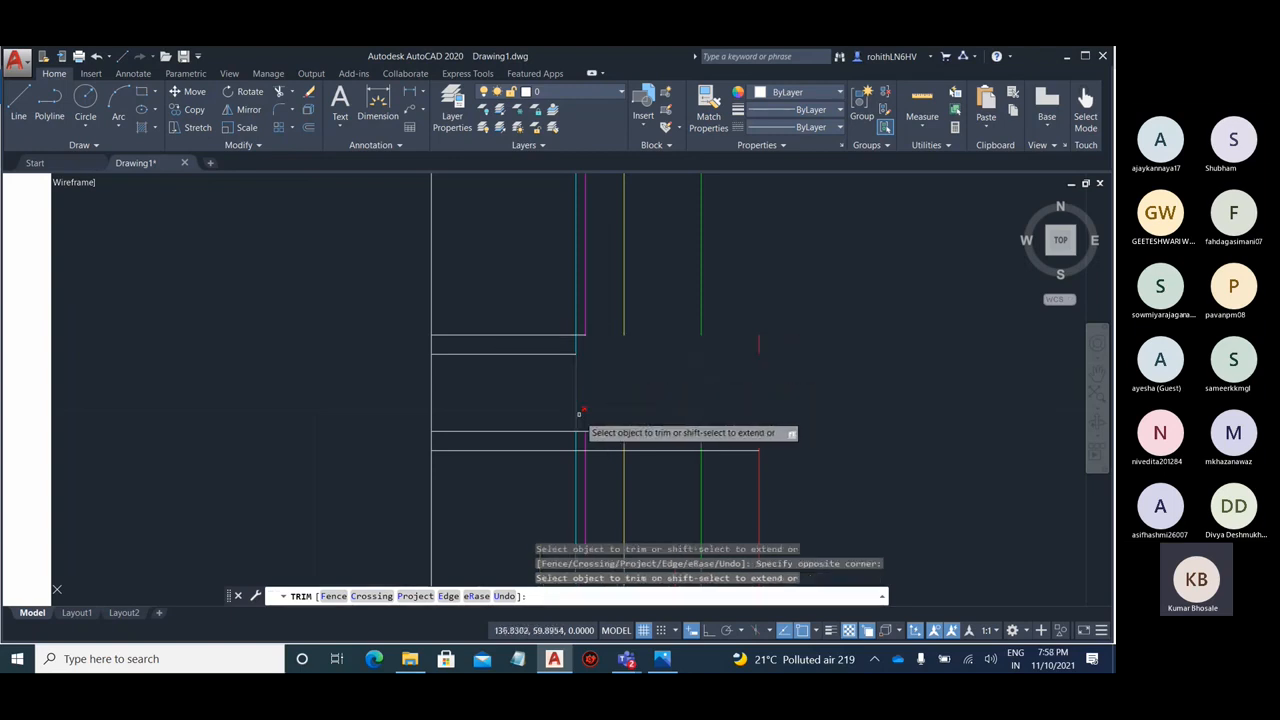
- Trim the narrow band below the small ring back to the cyan vertical line, removing the vertical line pieces inside the band
scroll(625, 334, "down", 2)
scroll(586, 363, "up", 2)
scroll(643, 338, "up", 1)
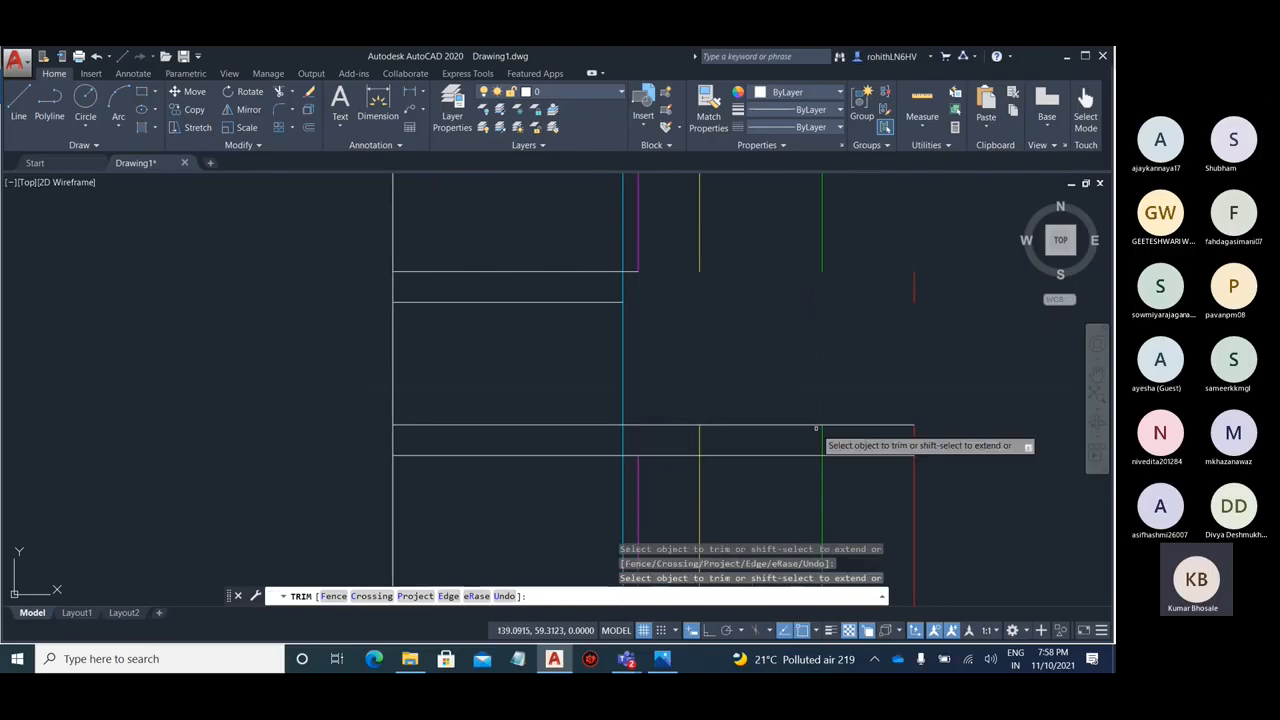
left_click(955, 440)
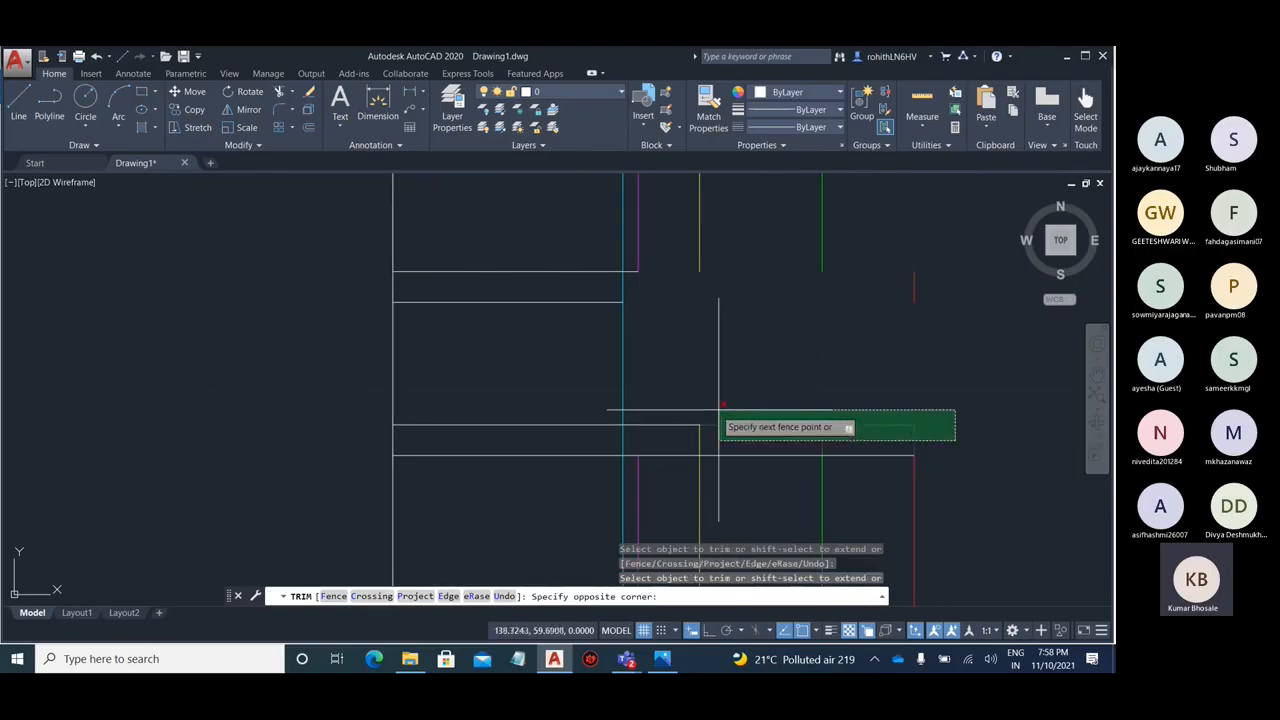
left_click(665, 410)
scroll(672, 360, "down", 2)
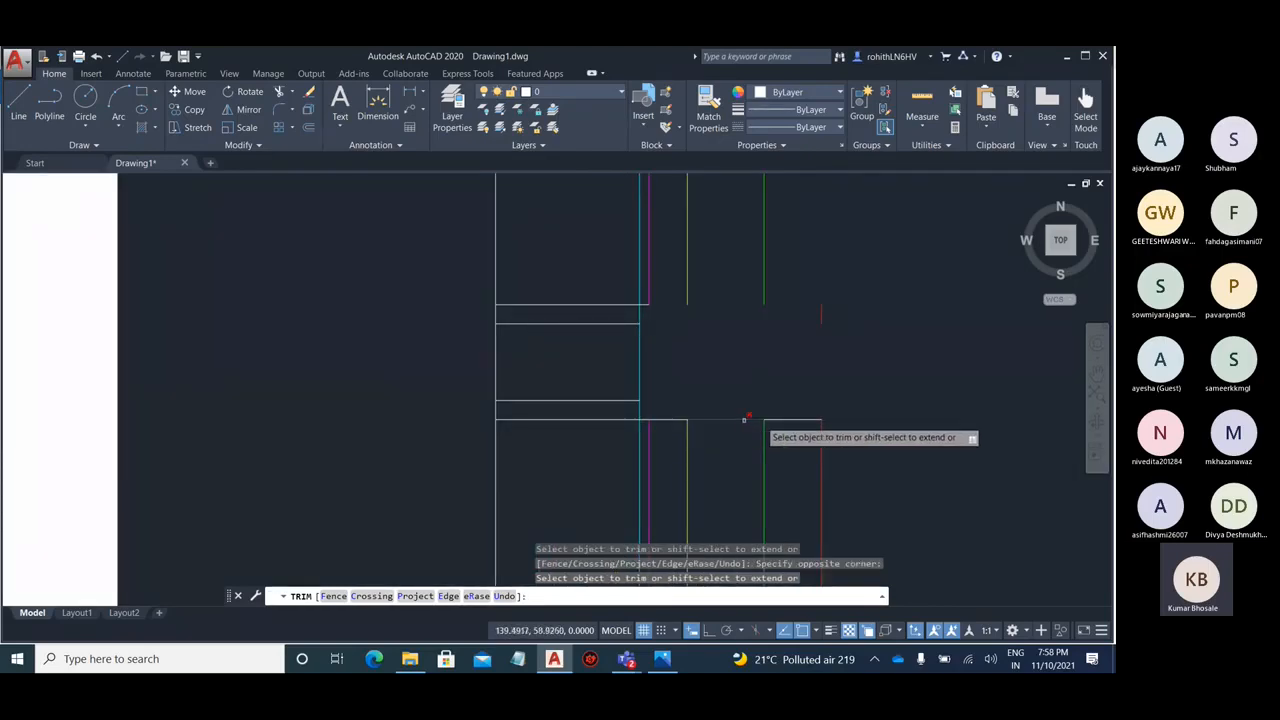
left_click(794, 416)
left_click(740, 417)
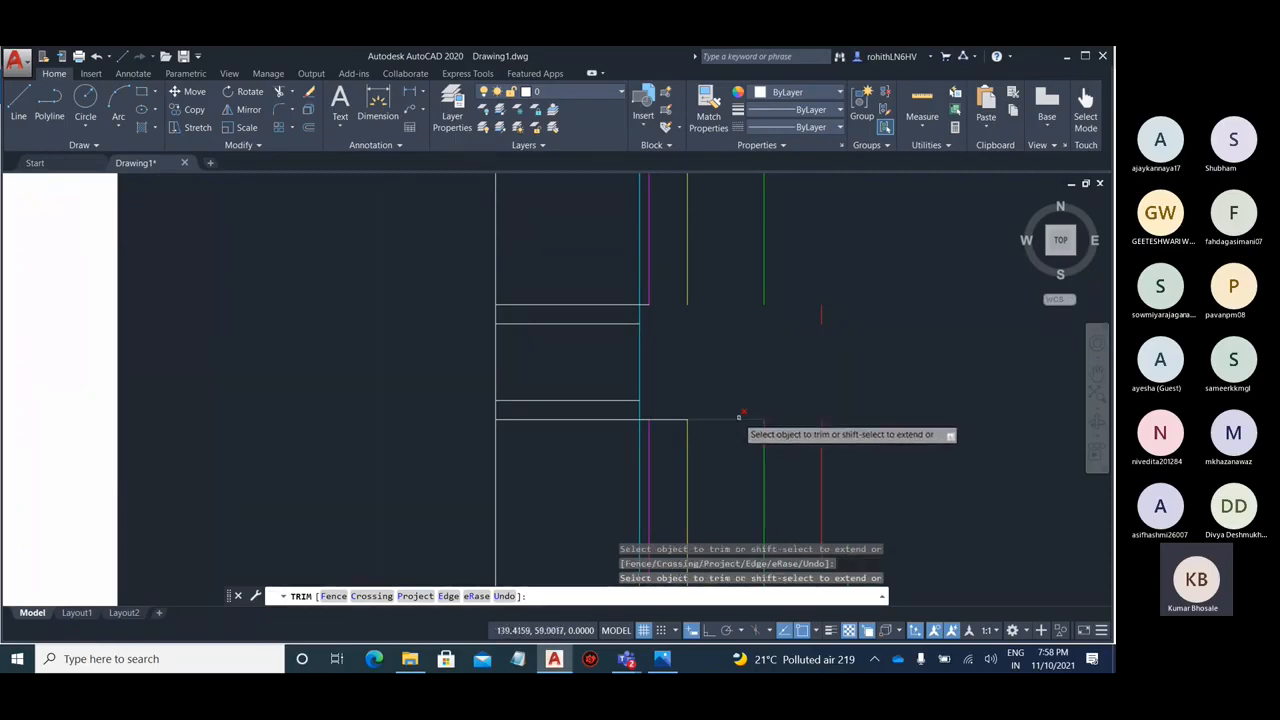
left_click(656, 419)
scroll(650, 418, "up", 4)
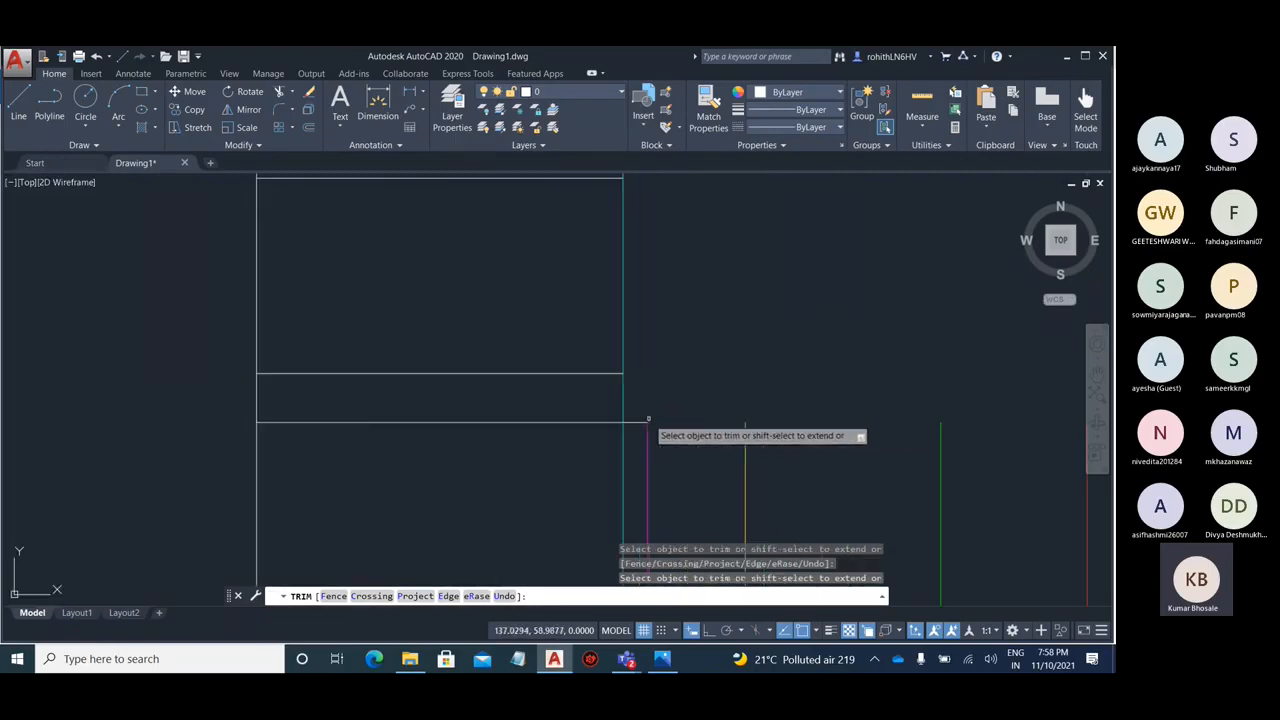
scroll(699, 417, "down", 6)
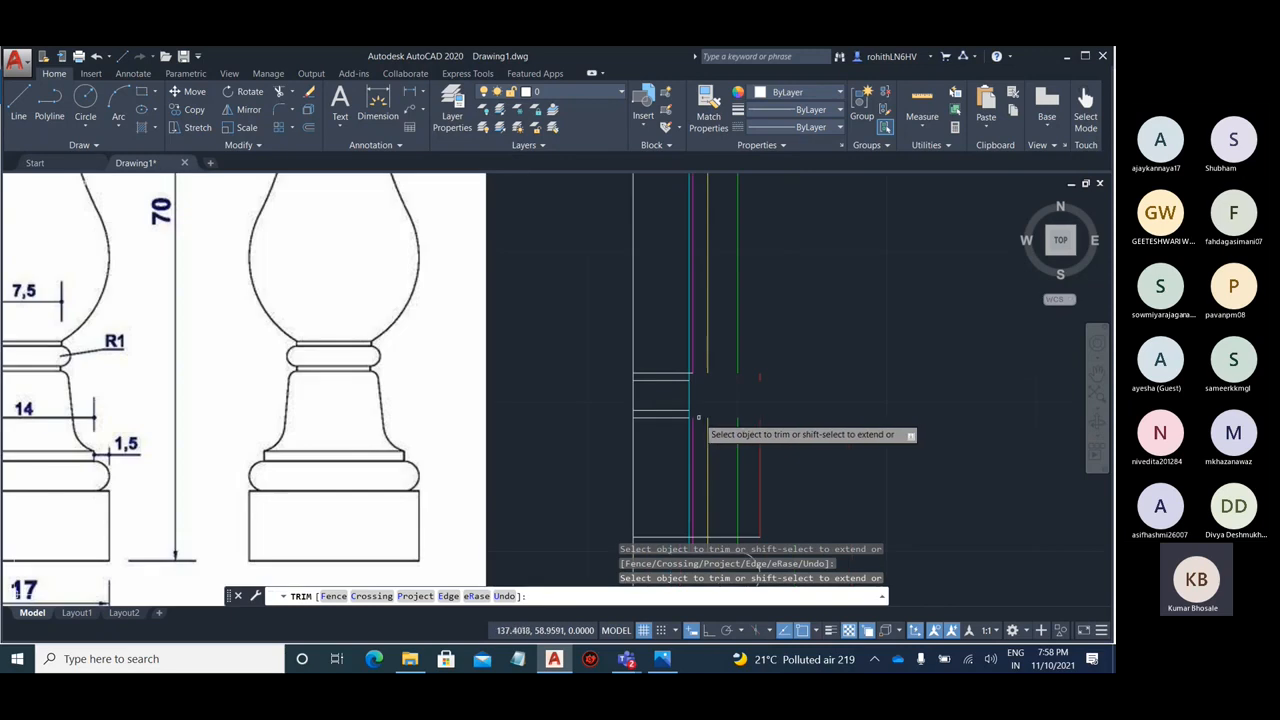
scroll(699, 417, "up", 4)
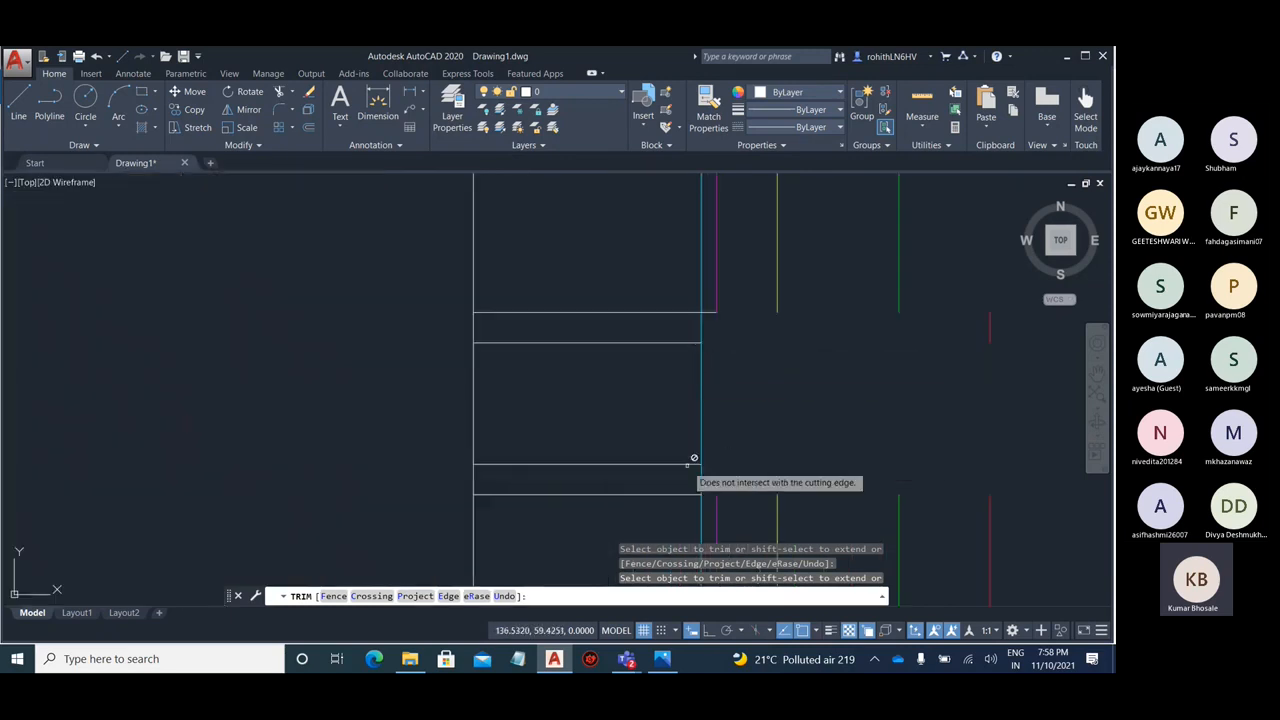
key("Escape")
- Fillet the small ring's upper and lower horizontal lines with a radius of 1 to round its outer end
type("f")
key("Return")
type("r")
key("Return")
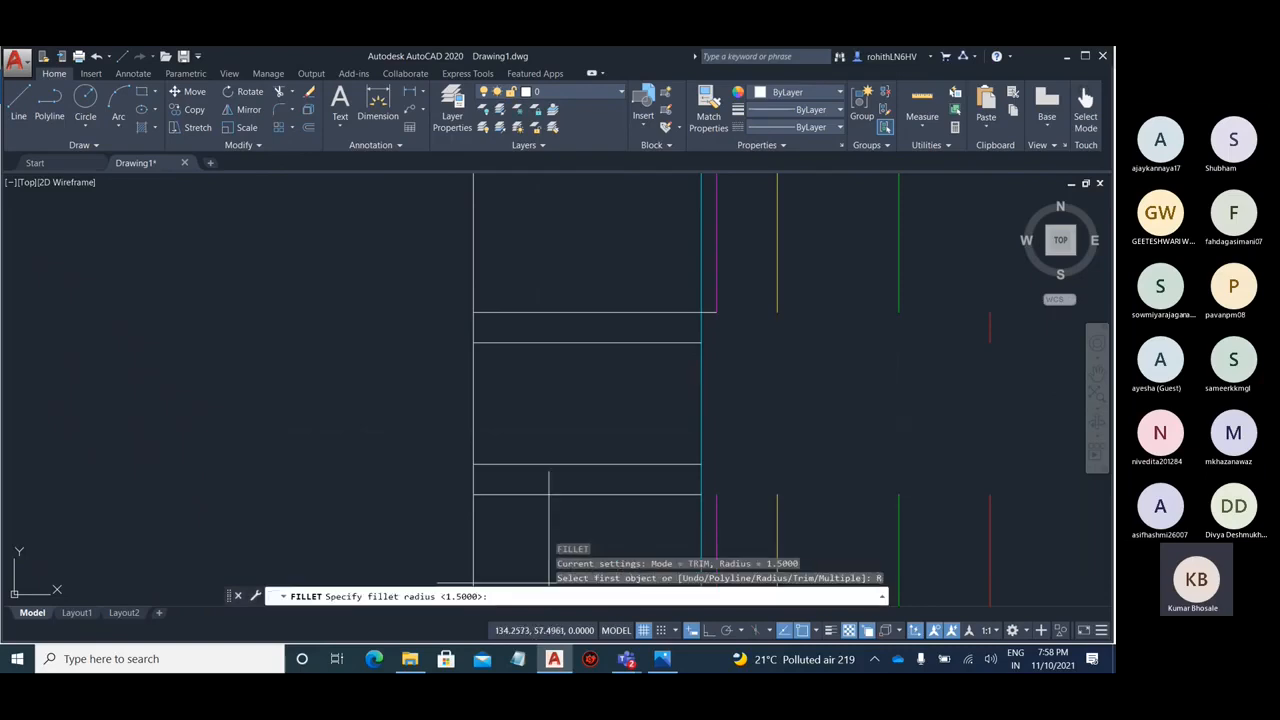
type("1")
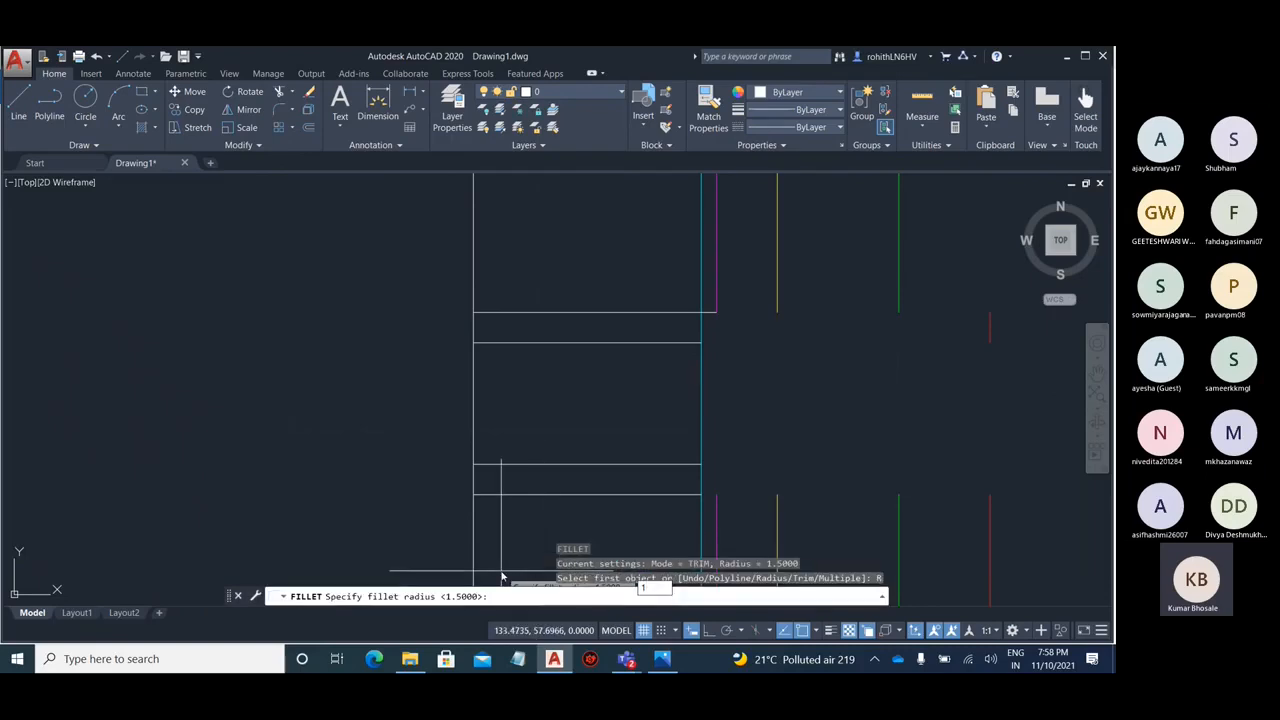
key("Return")
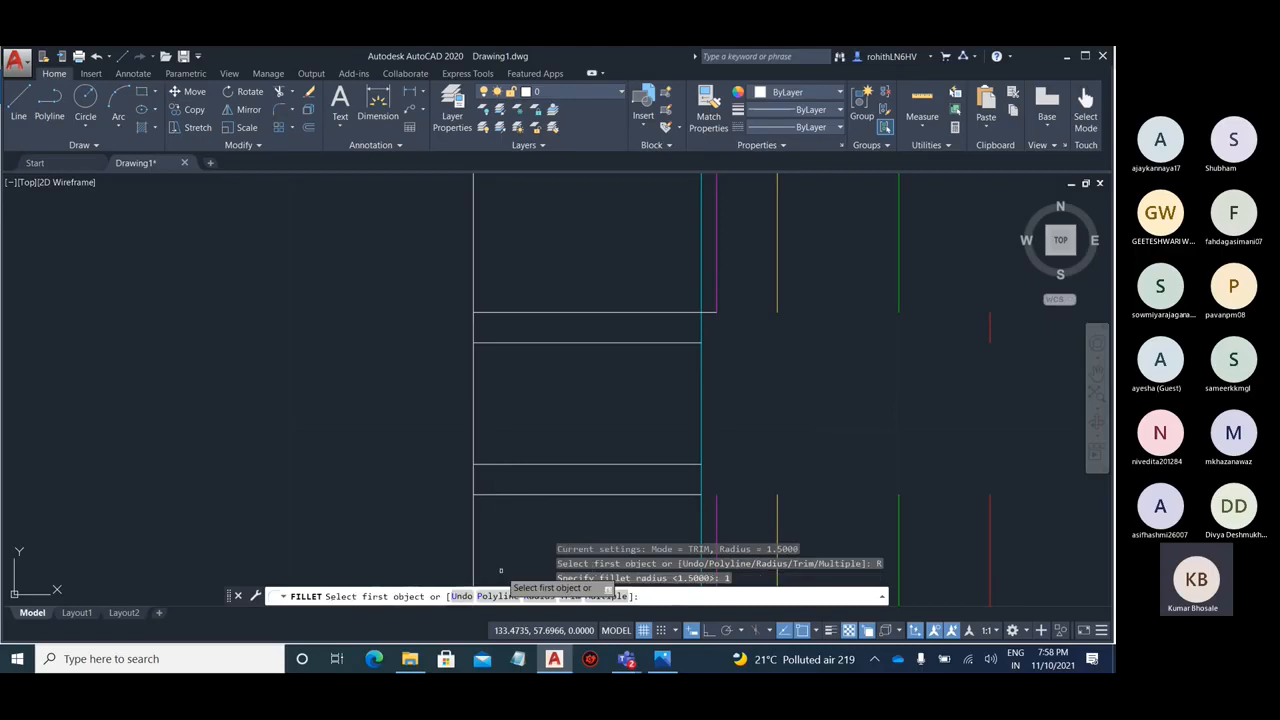
left_click(627, 344)
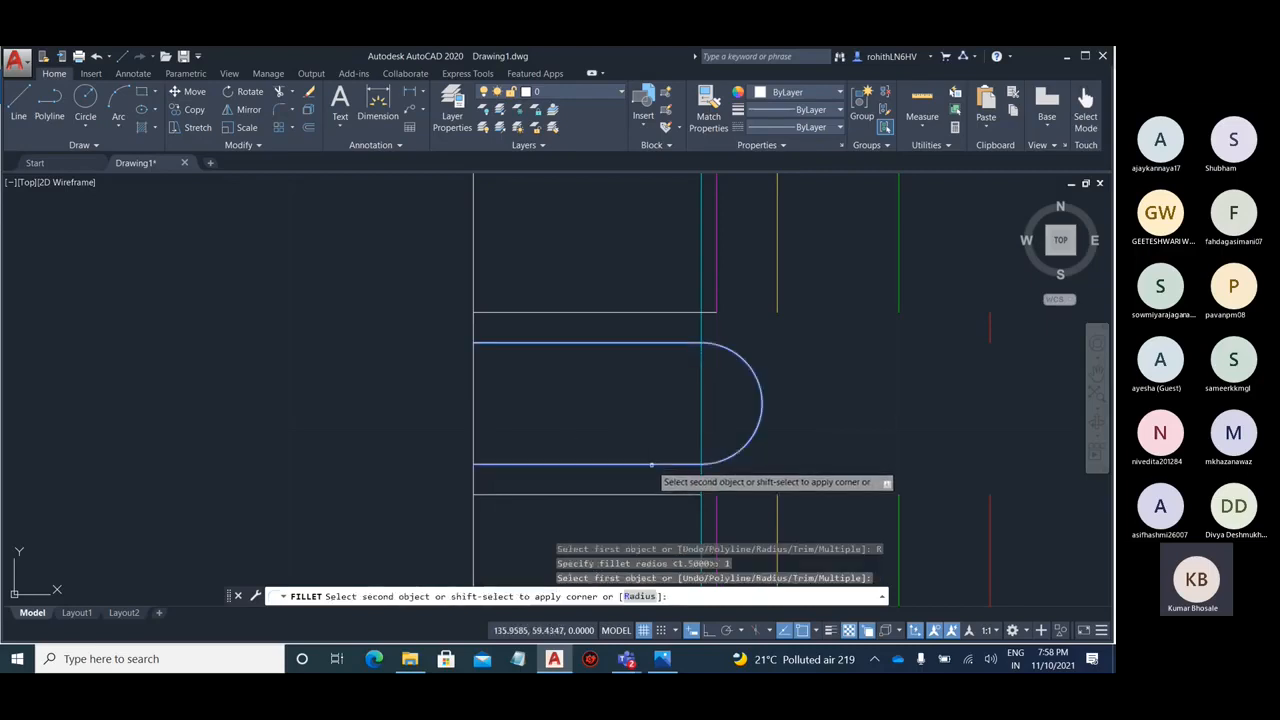
key("Escape")
key("Escape")
scroll(790, 355, "down", 4)
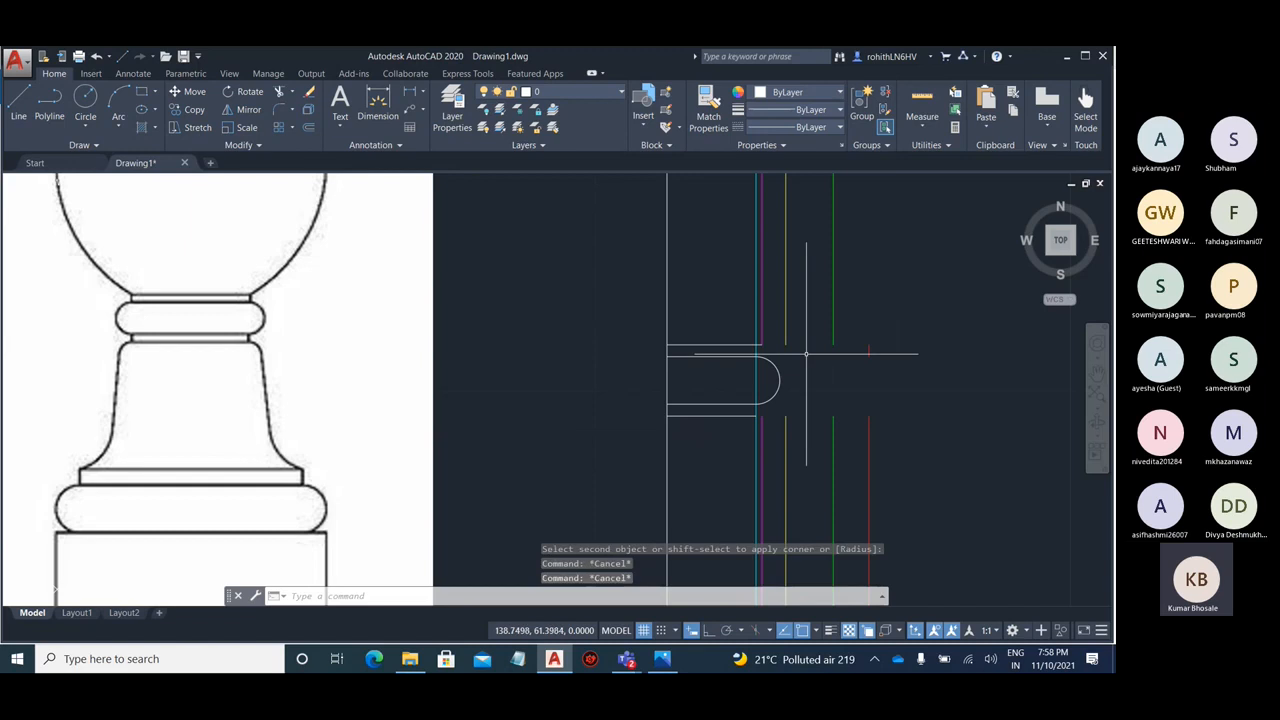
scroll(806, 353, "down", 2)
scroll(809, 353, "down", 2)
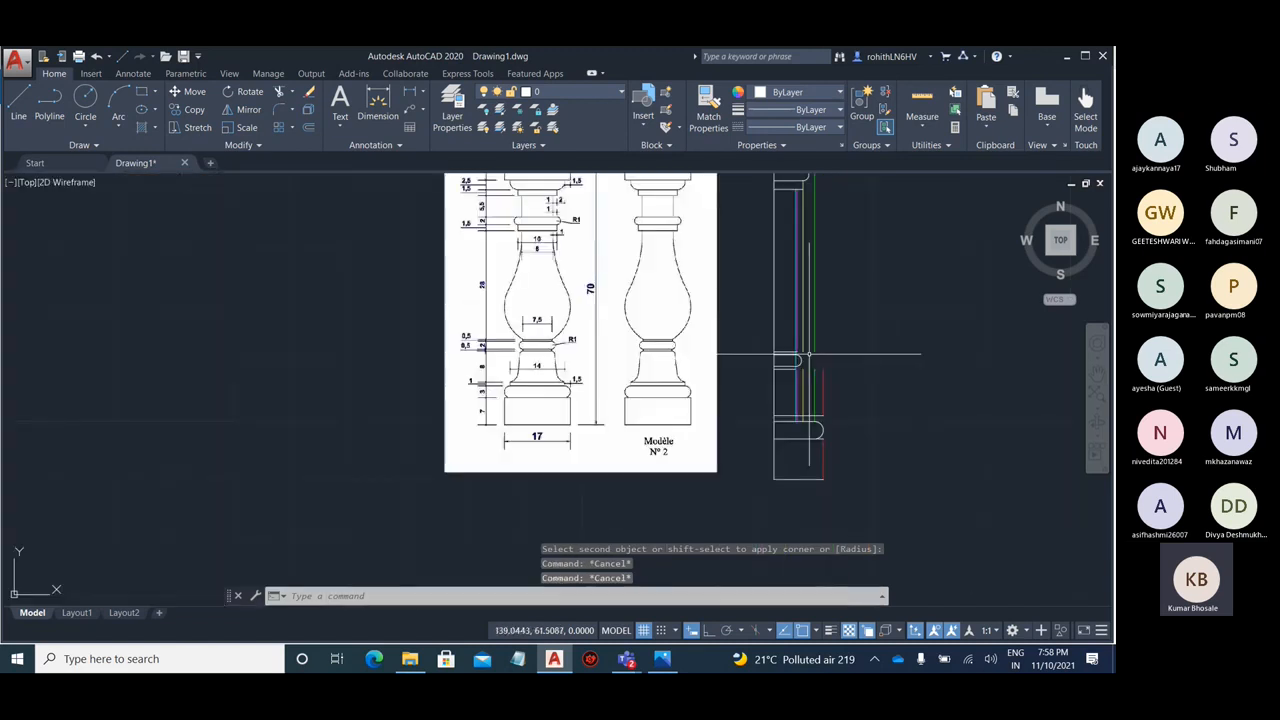
- Switch to the reference image in Photos and examine the flared foot's rounded upper corner, side curve and dimensions below the R1 ring
left_click(662, 658)
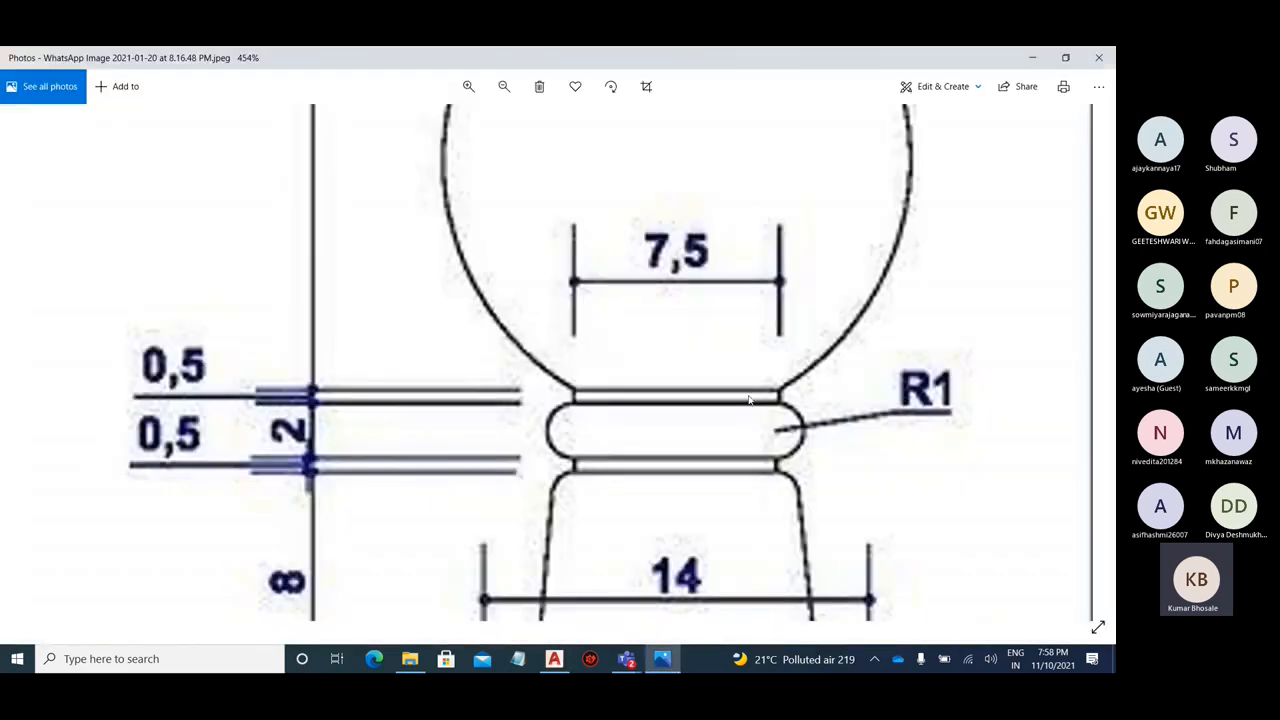
scroll(622, 270, "down", 4)
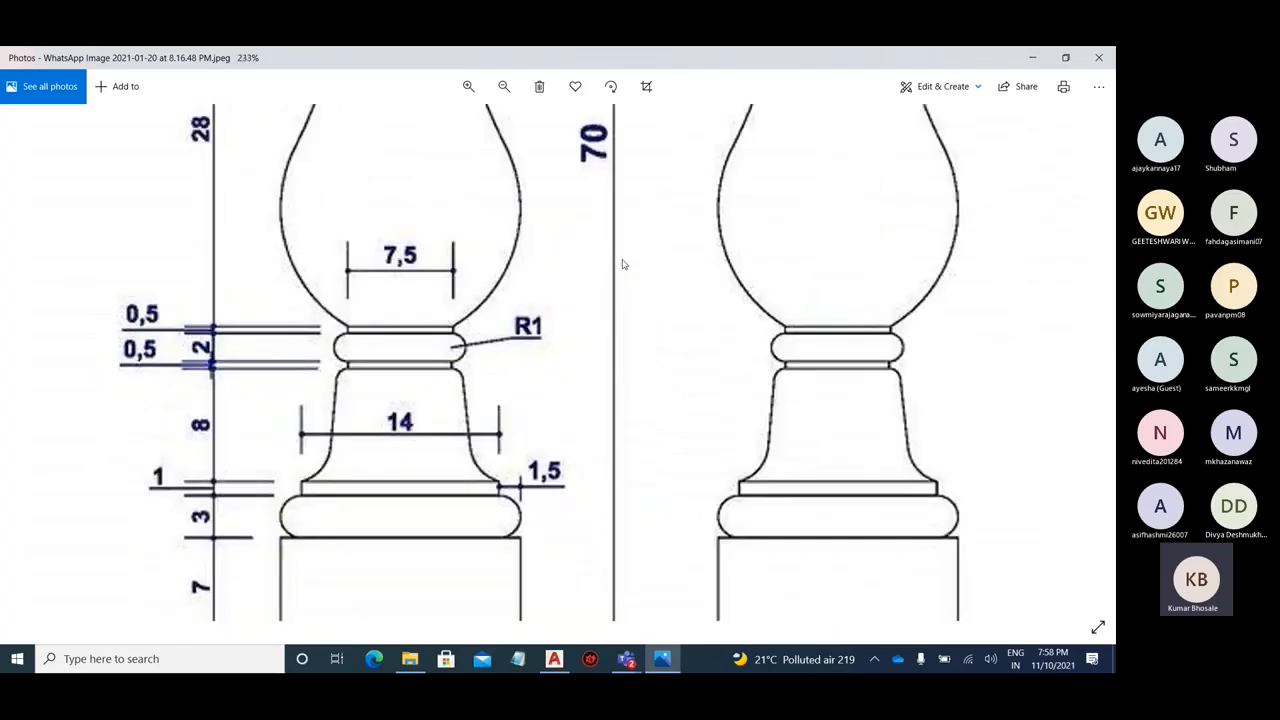
scroll(938, 373, "up", 4)
scroll(945, 360, "up", 2)
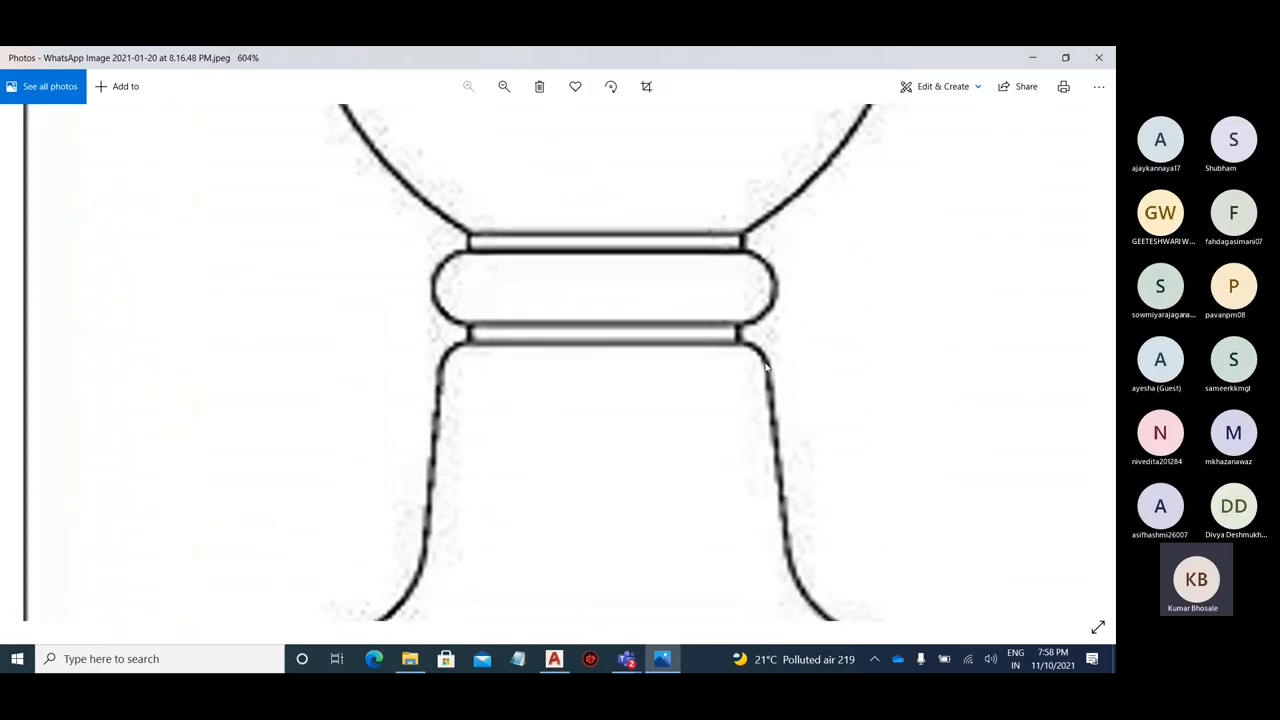
scroll(770, 386, "down", 5)
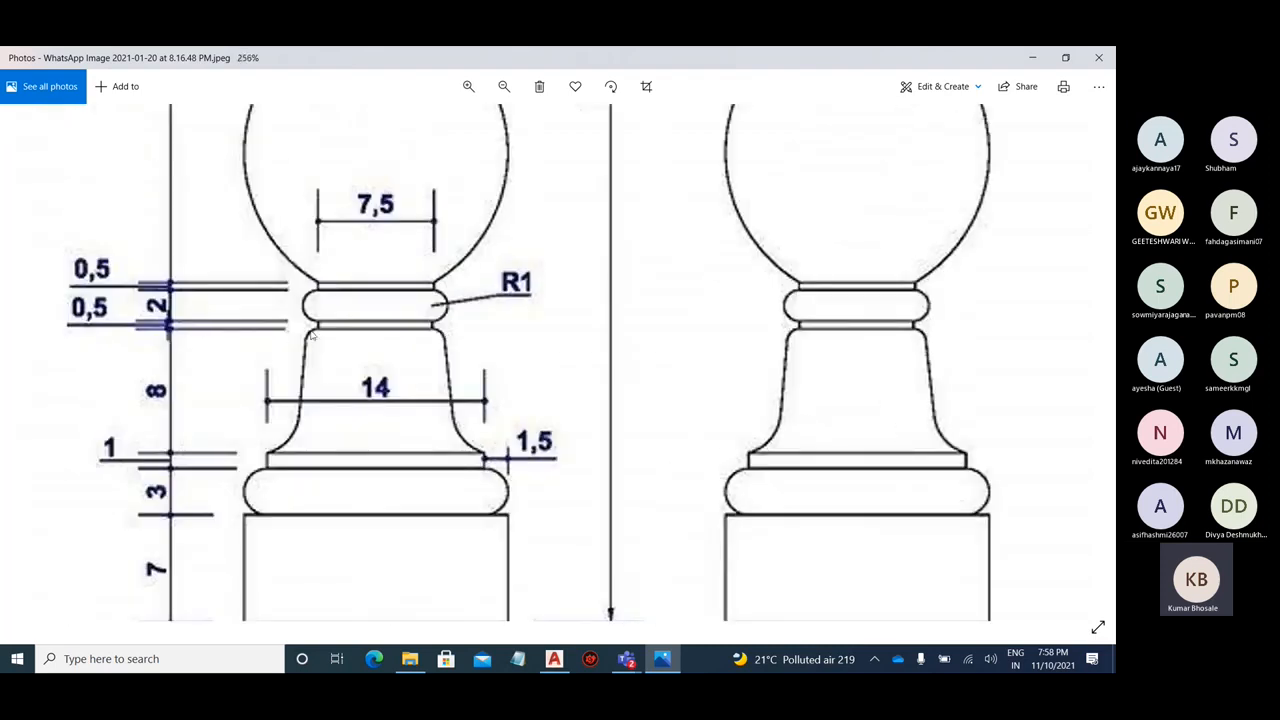
scroll(305, 327, "up", 5)
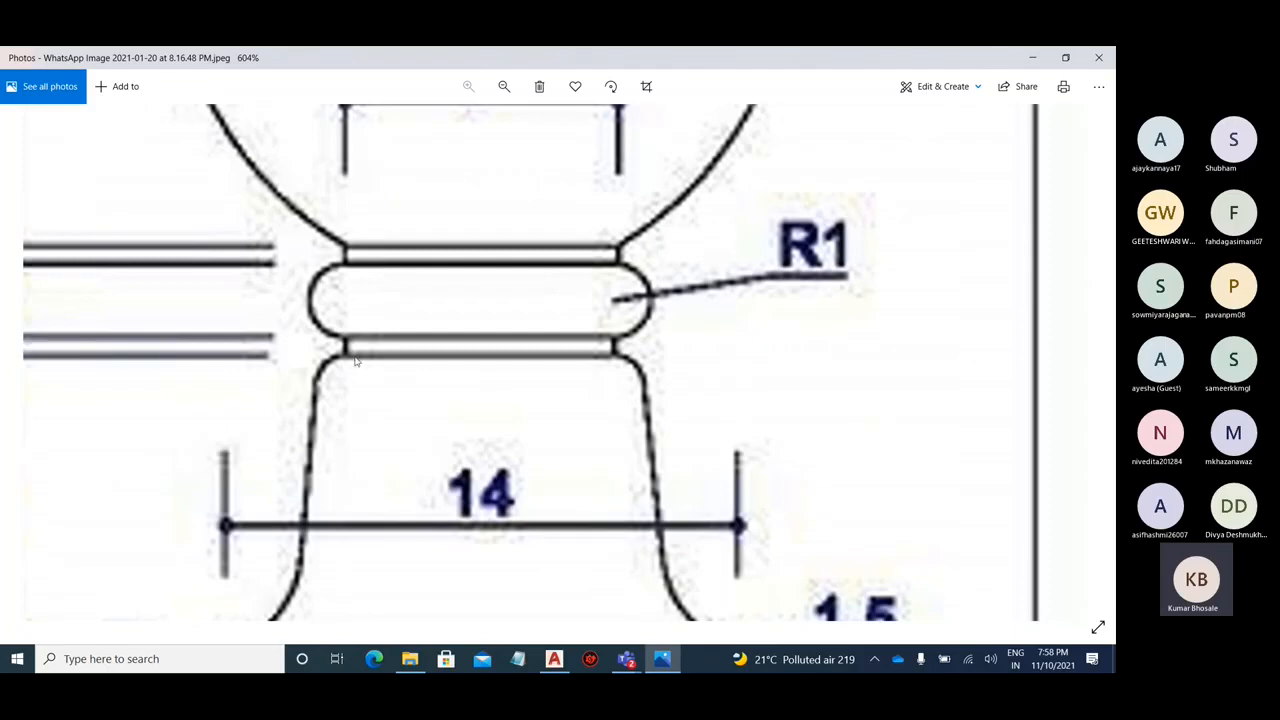
scroll(355, 362, "down", 4)
scroll(357, 283, "down", 2)
scroll(529, 452, "up", 4)
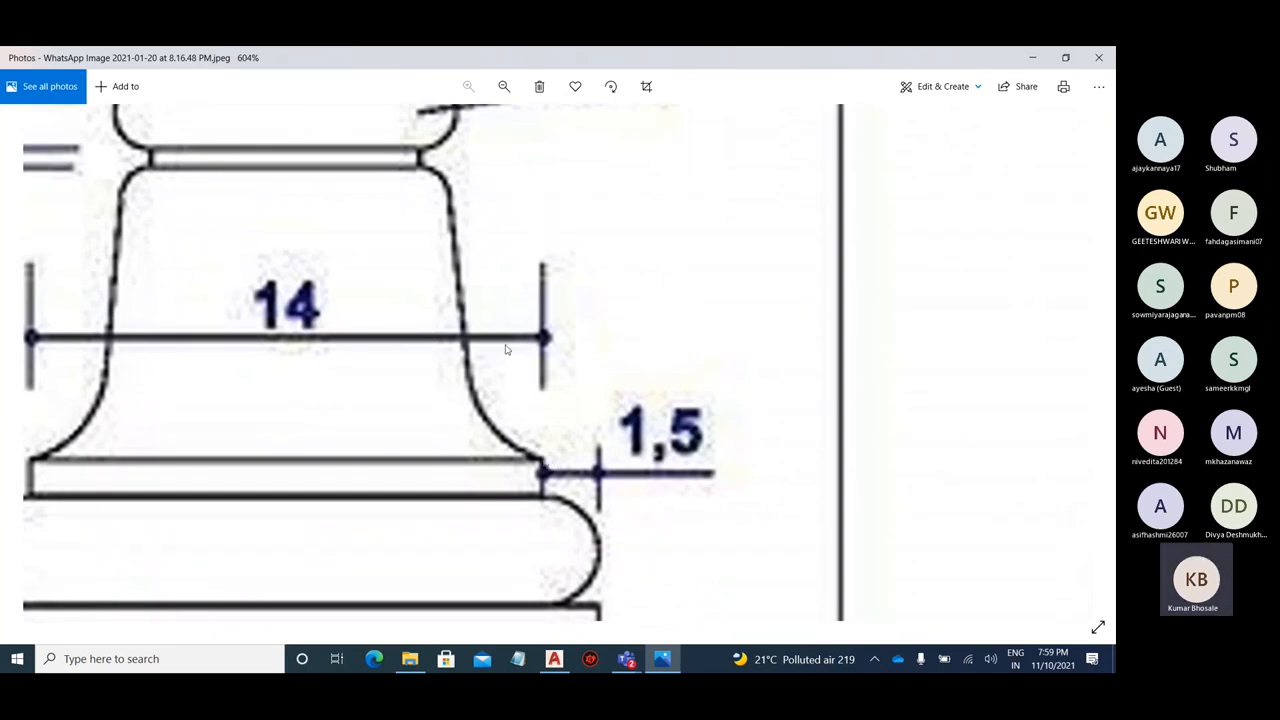
scroll(291, 357, "down", 5)
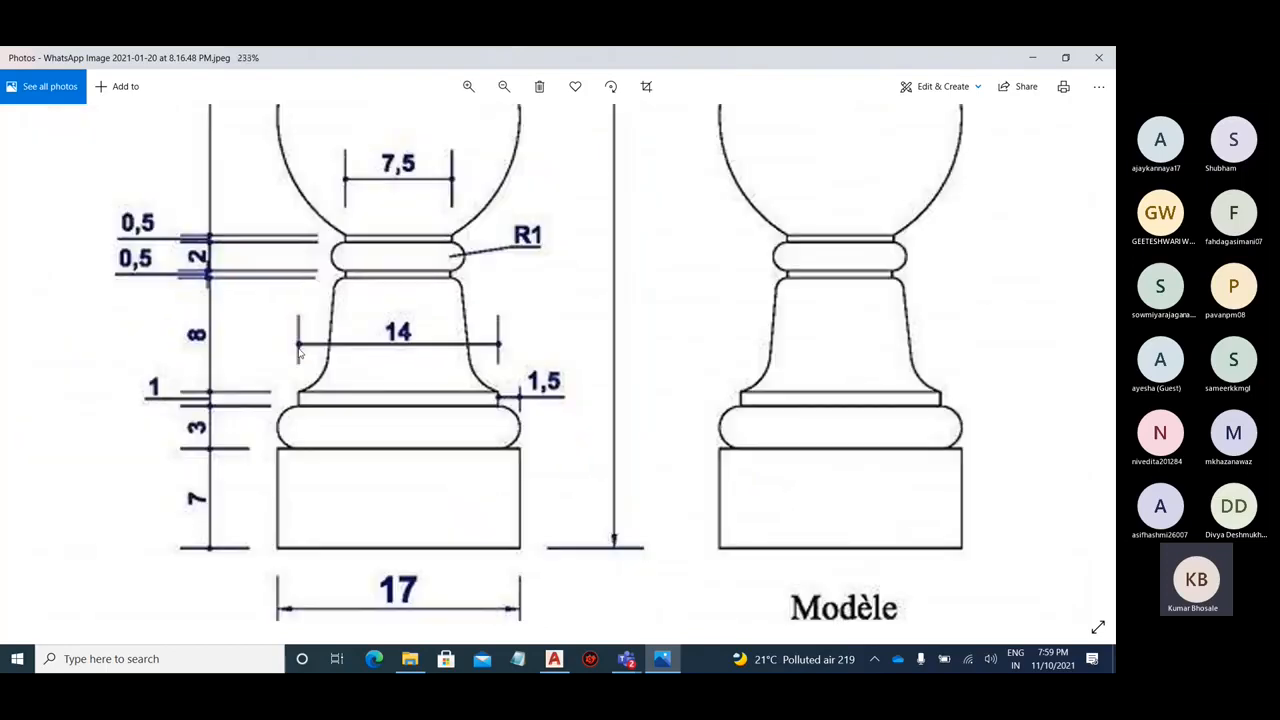
- Back in AutoCAD, draw a two-point circle of diameter 2 downward from the outer end of the lower narrow band's bottom line
left_click(561, 662)
scroll(760, 330, "up", 3)
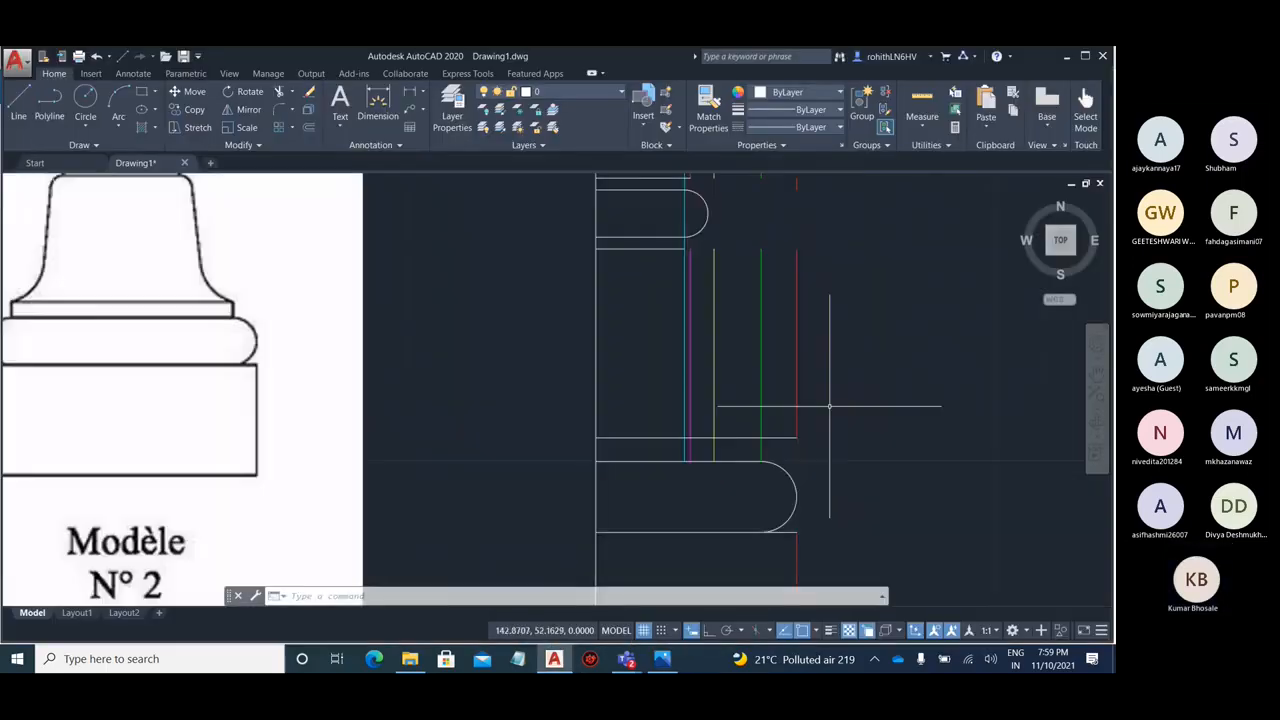
scroll(796, 250, "up", 2)
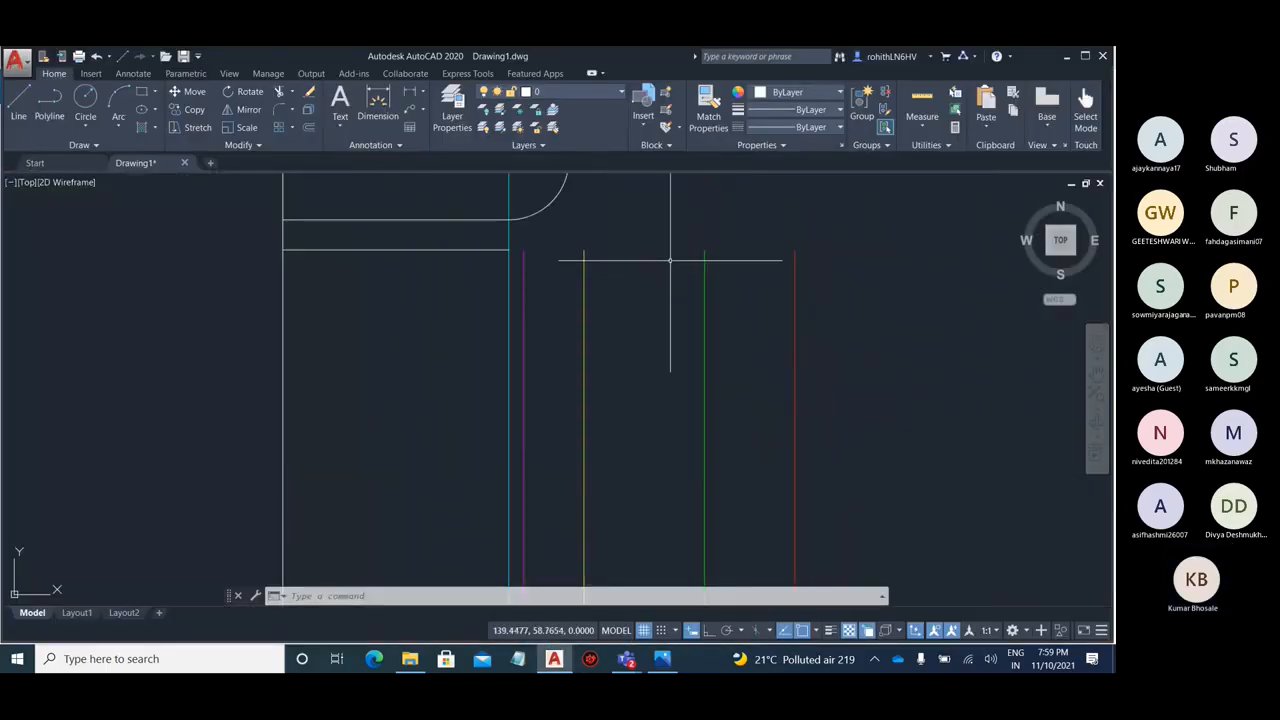
type("c")
key("Return")
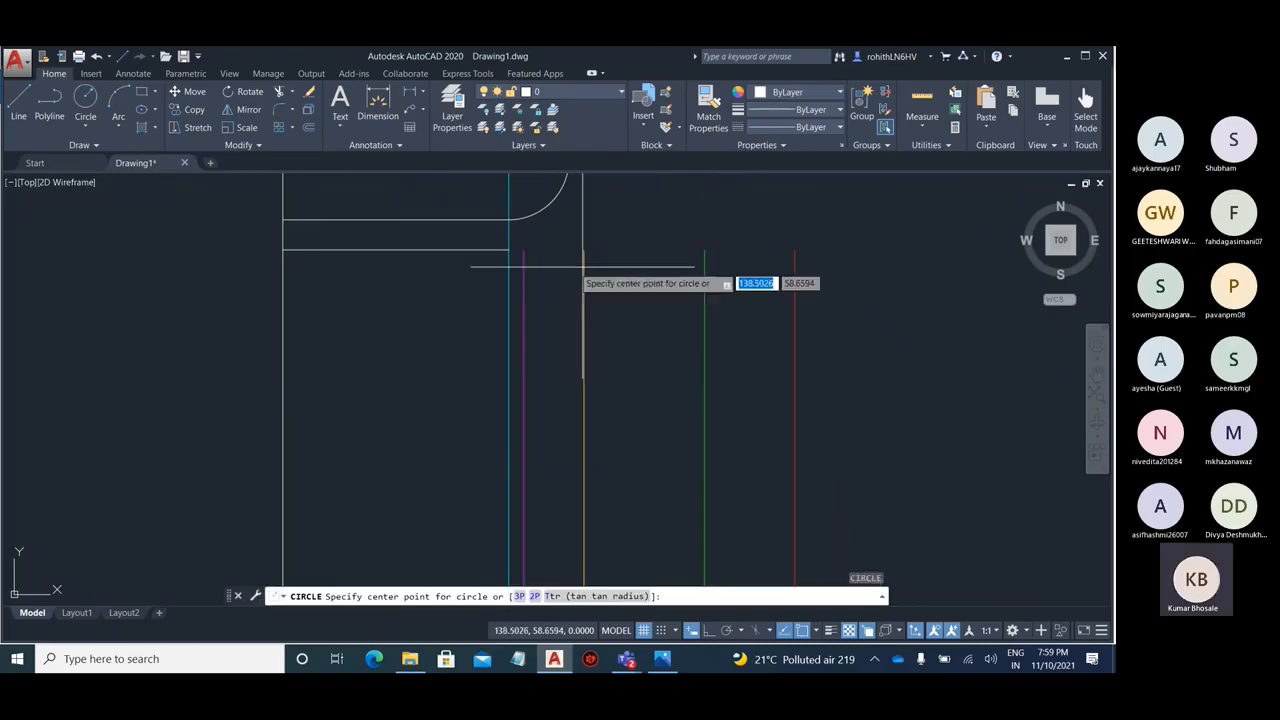
left_click(85, 128)
left_click(50, 212)
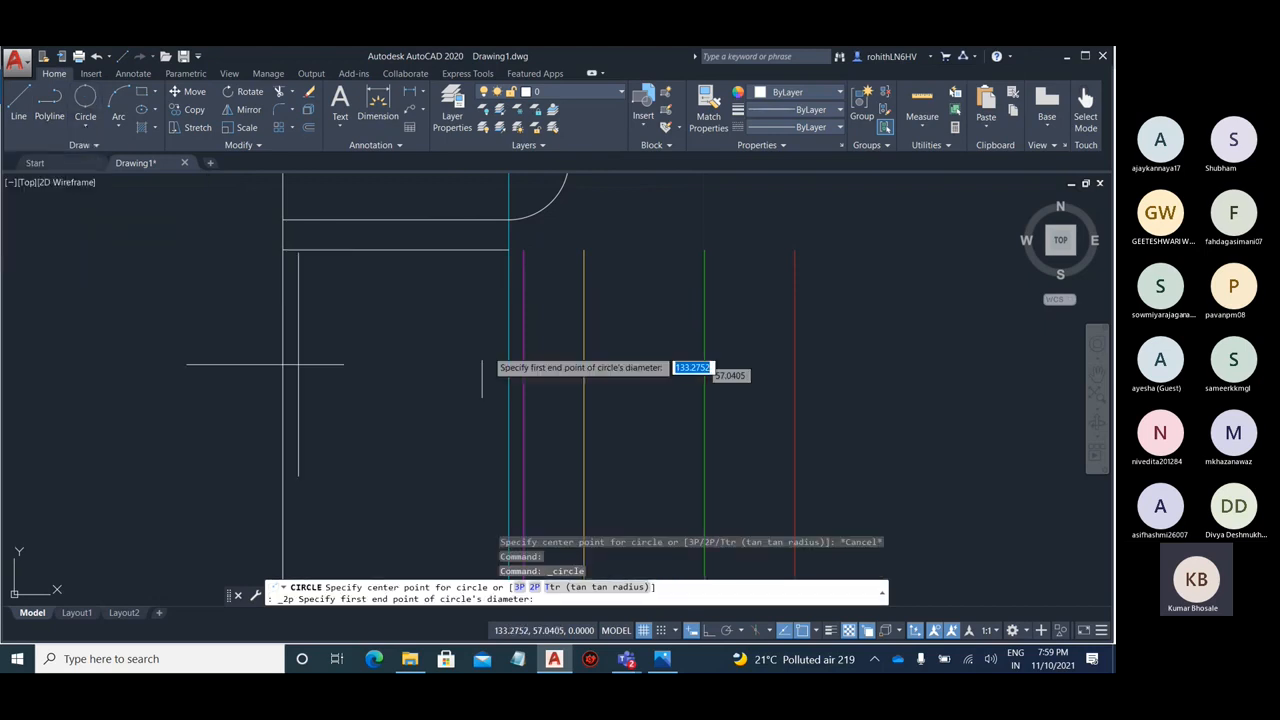
left_click(508, 250)
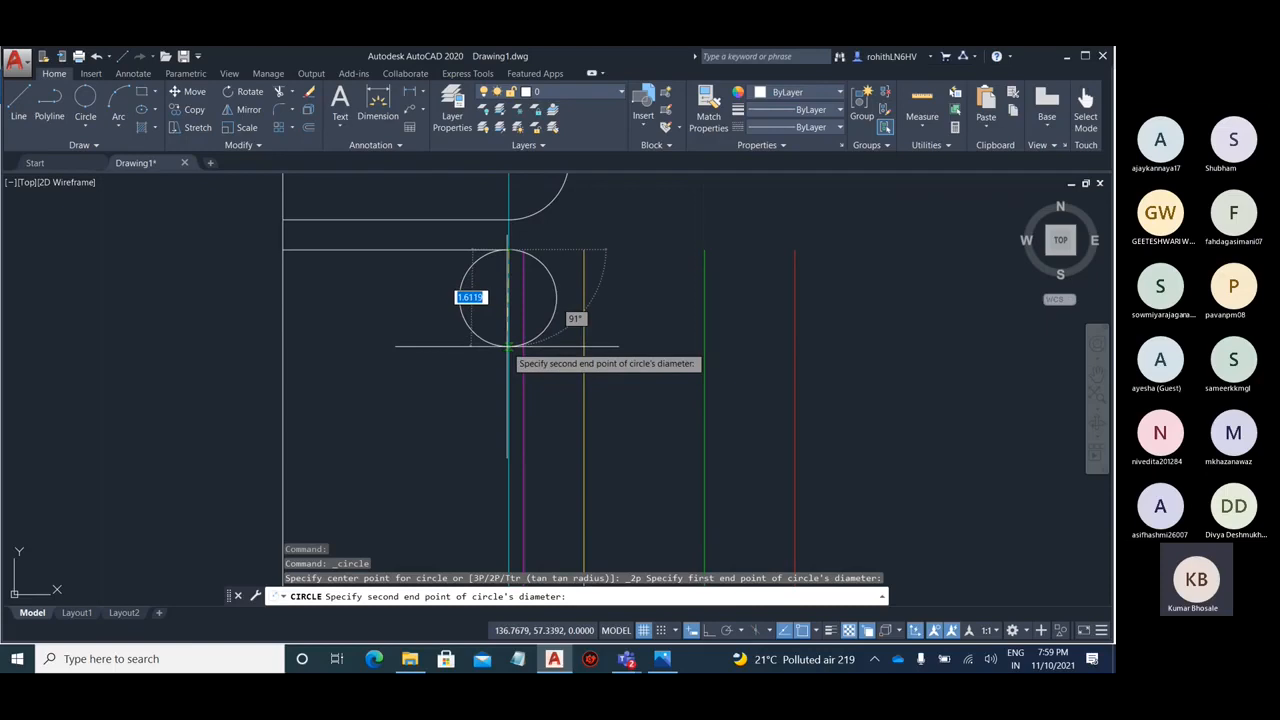
type("2")
key("Return")
scroll(463, 351, "down", 3)
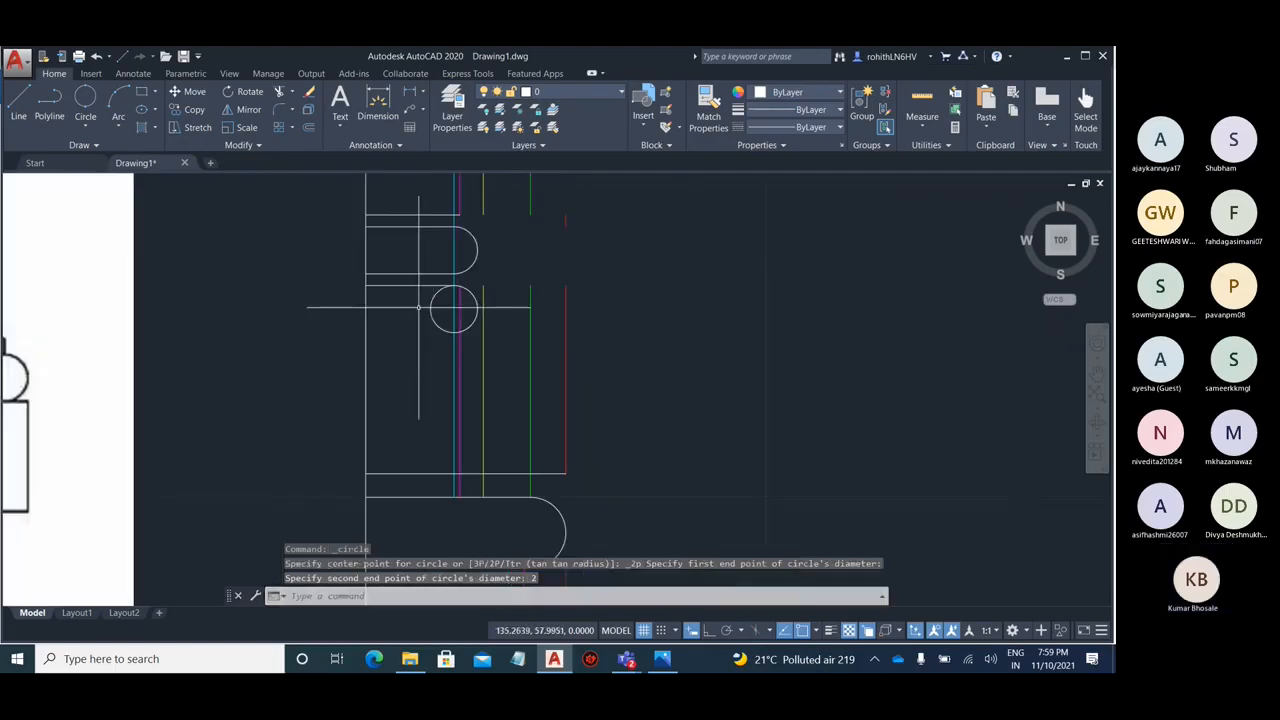
- Trim away the magenta, yellow and green vertical lines between the small circle and the narrow band above the base ring
scroll(531, 505, "up", 2)
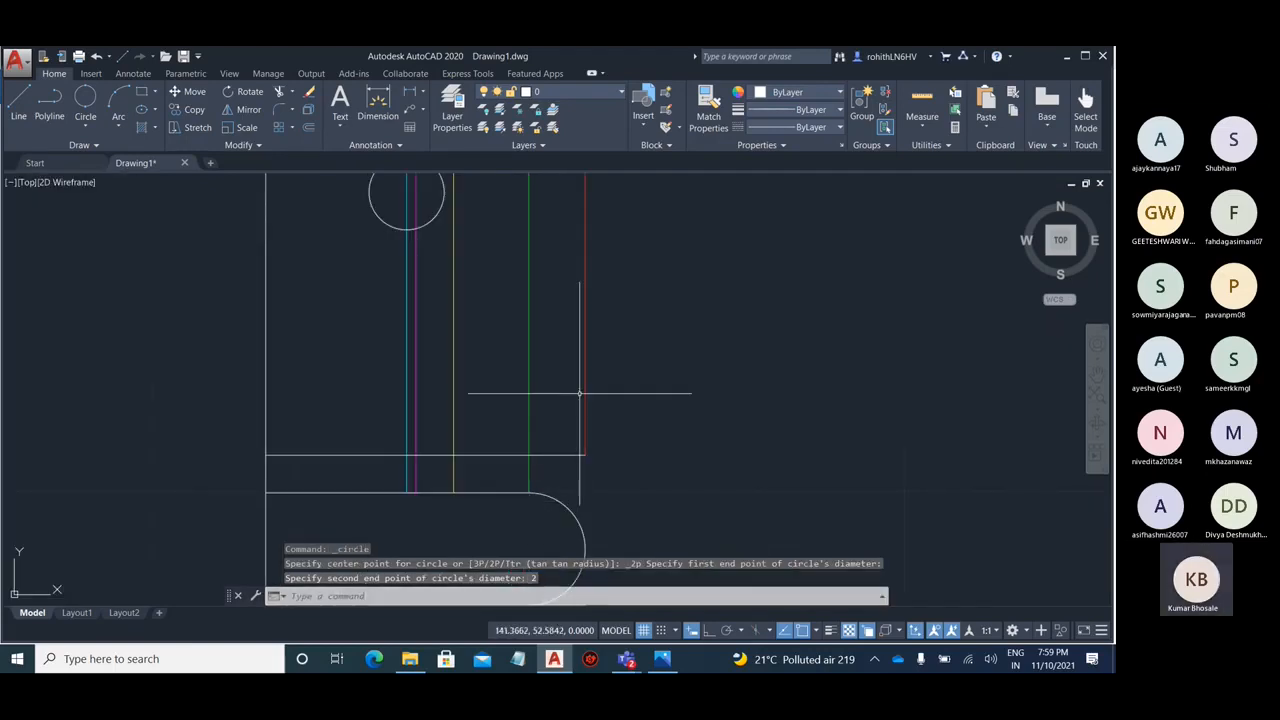
scroll(691, 390, "down", 2)
type("tr")
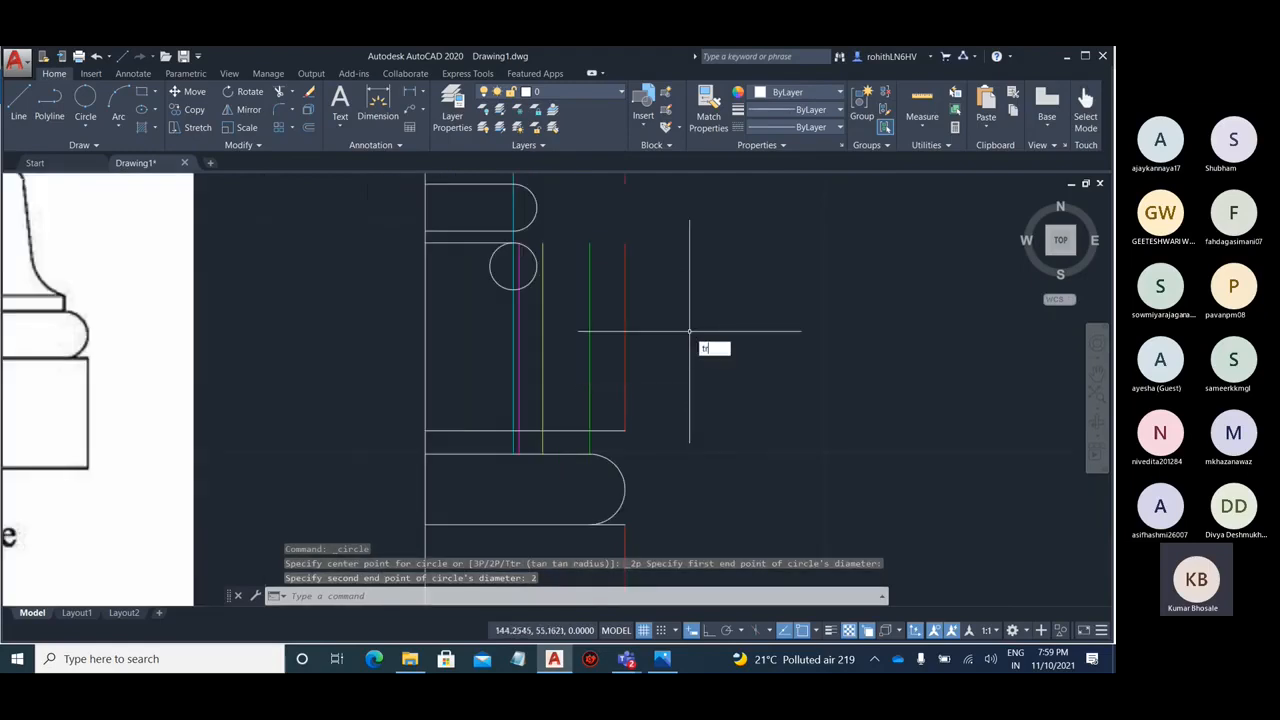
key("Return")
left_click_drag(677, 338, 528, 339)
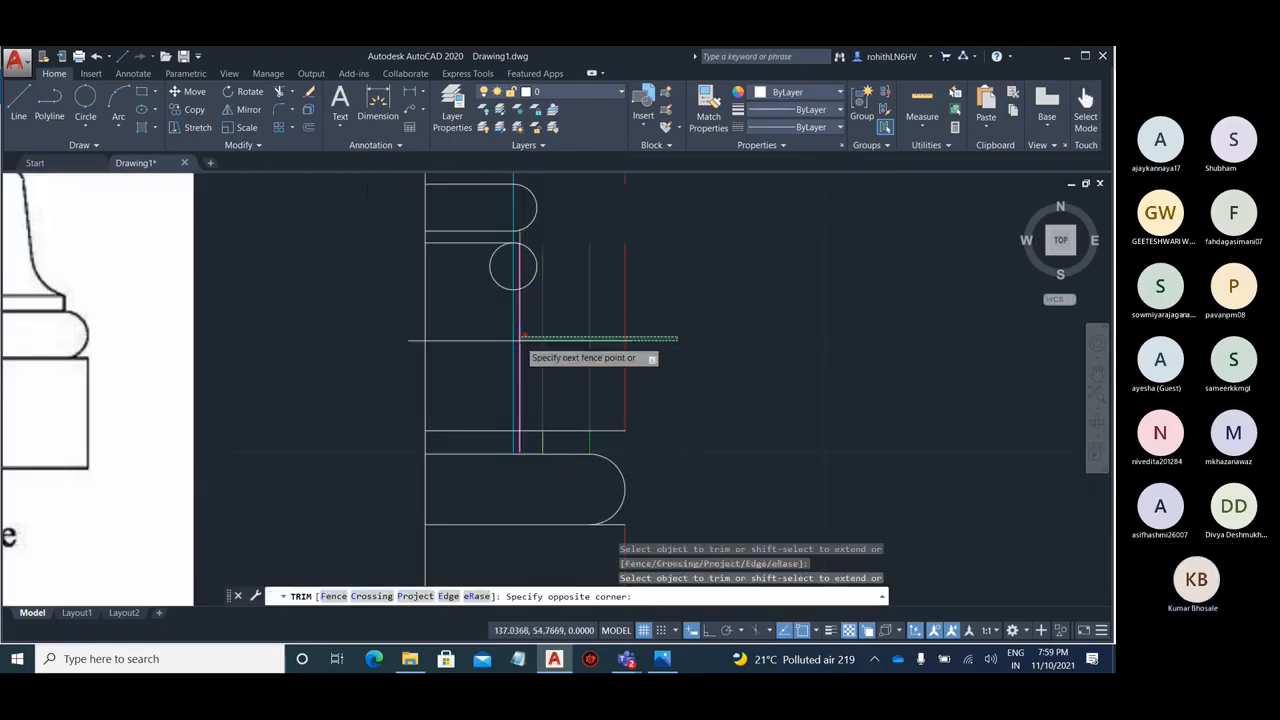
left_click(600, 336)
key("Escape")
key("Escape")
scroll(550, 290, "up", 2)
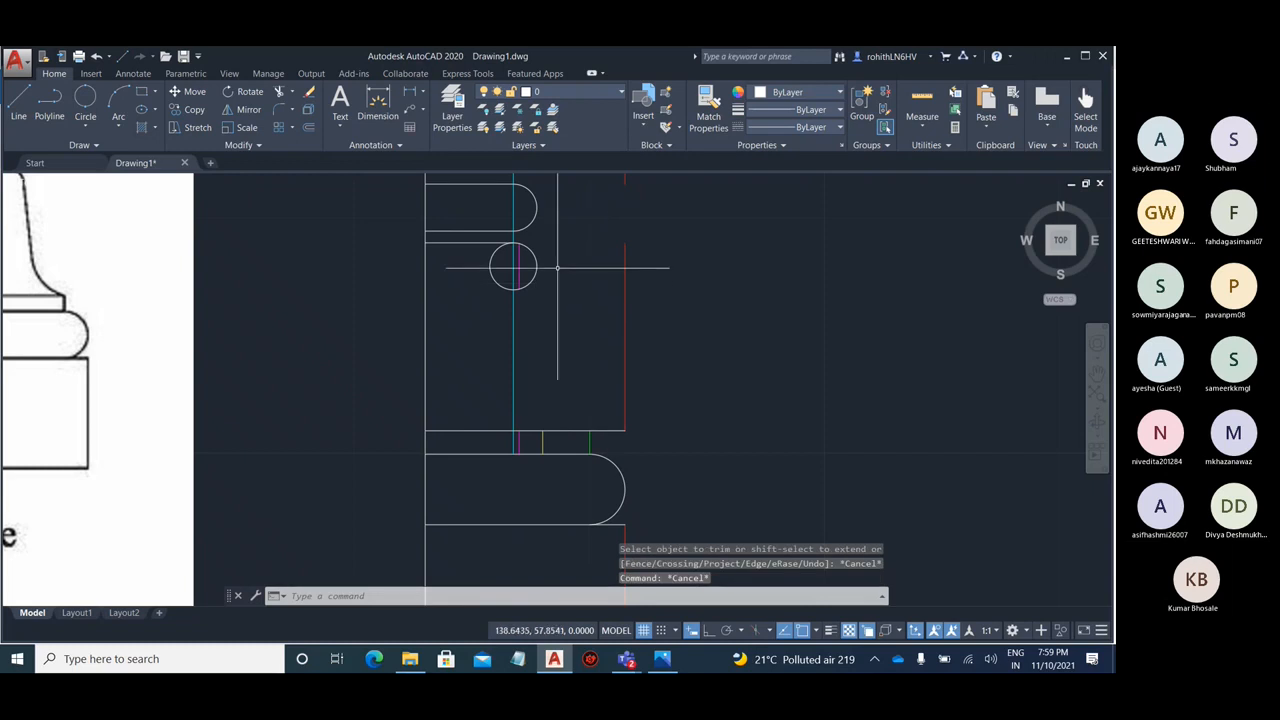
- Trim the cyan vertical line out of the narrow band directly above the large base ring
scroll(510, 457, "down", 2)
scroll(571, 409, "up", 4)
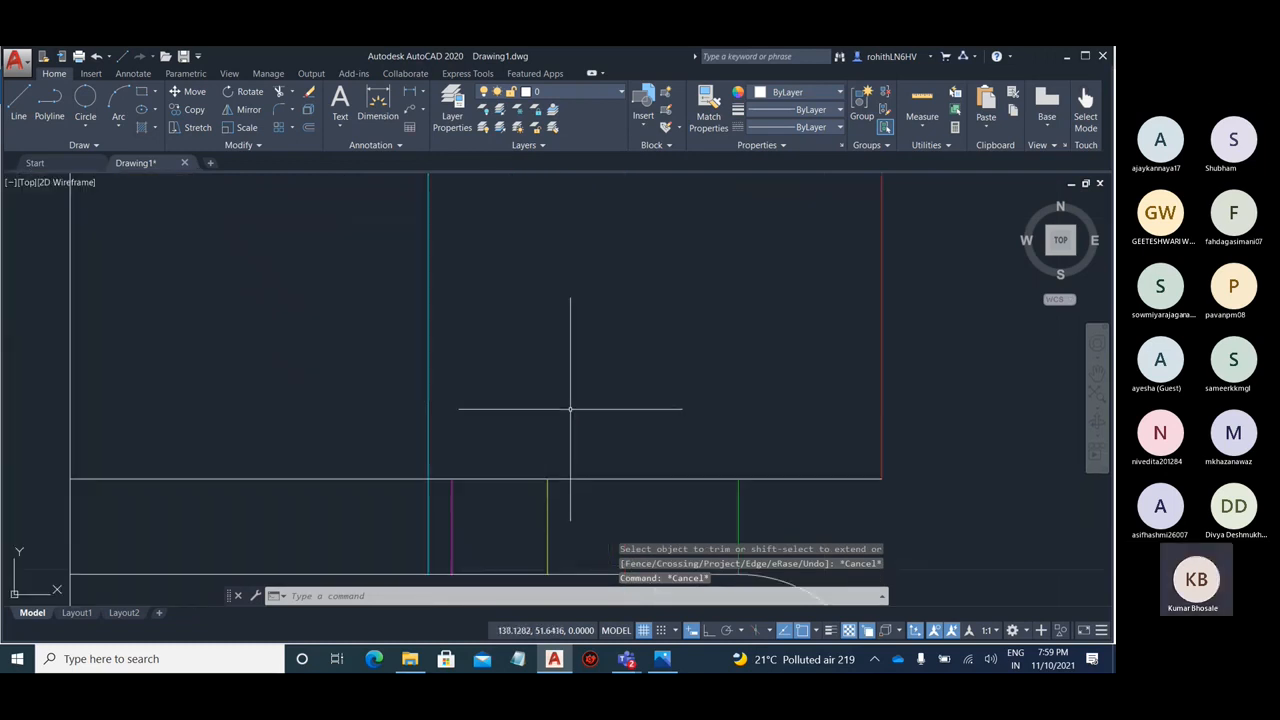
type("tr")
key("Return")
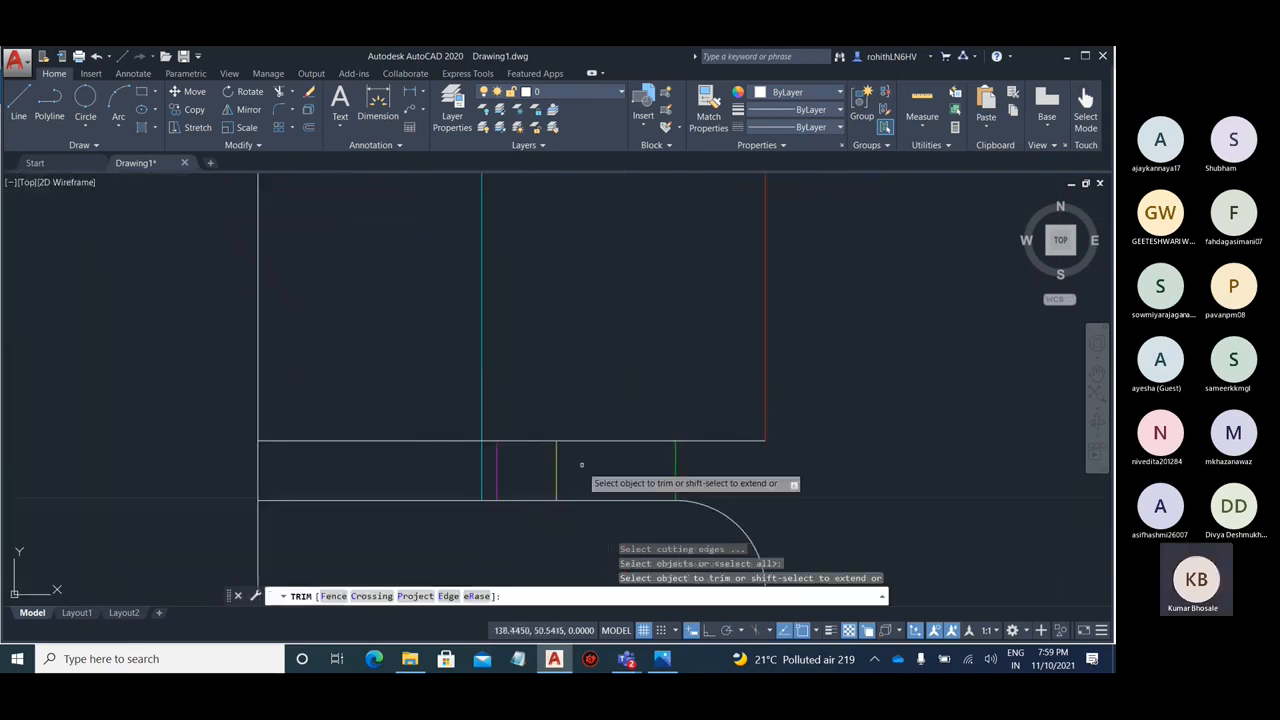
left_click(585, 466)
left_click(425, 477)
scroll(444, 481, "down", 3)
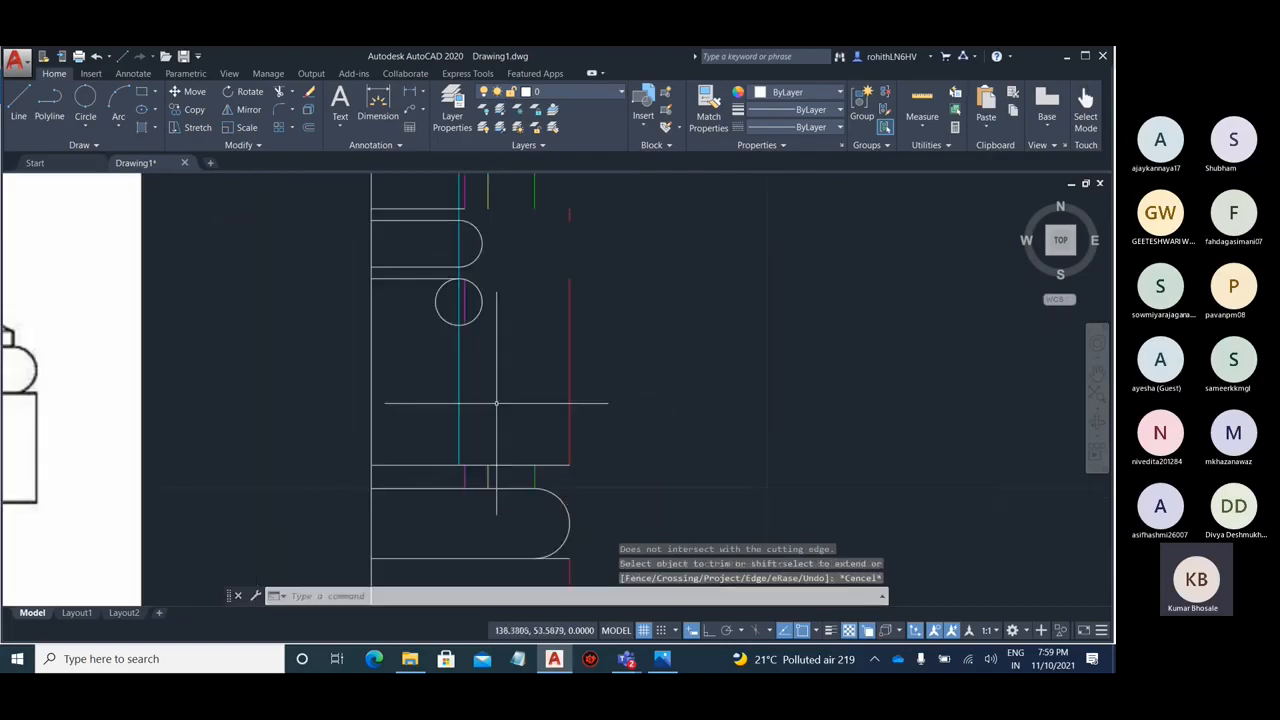
key("Escape")
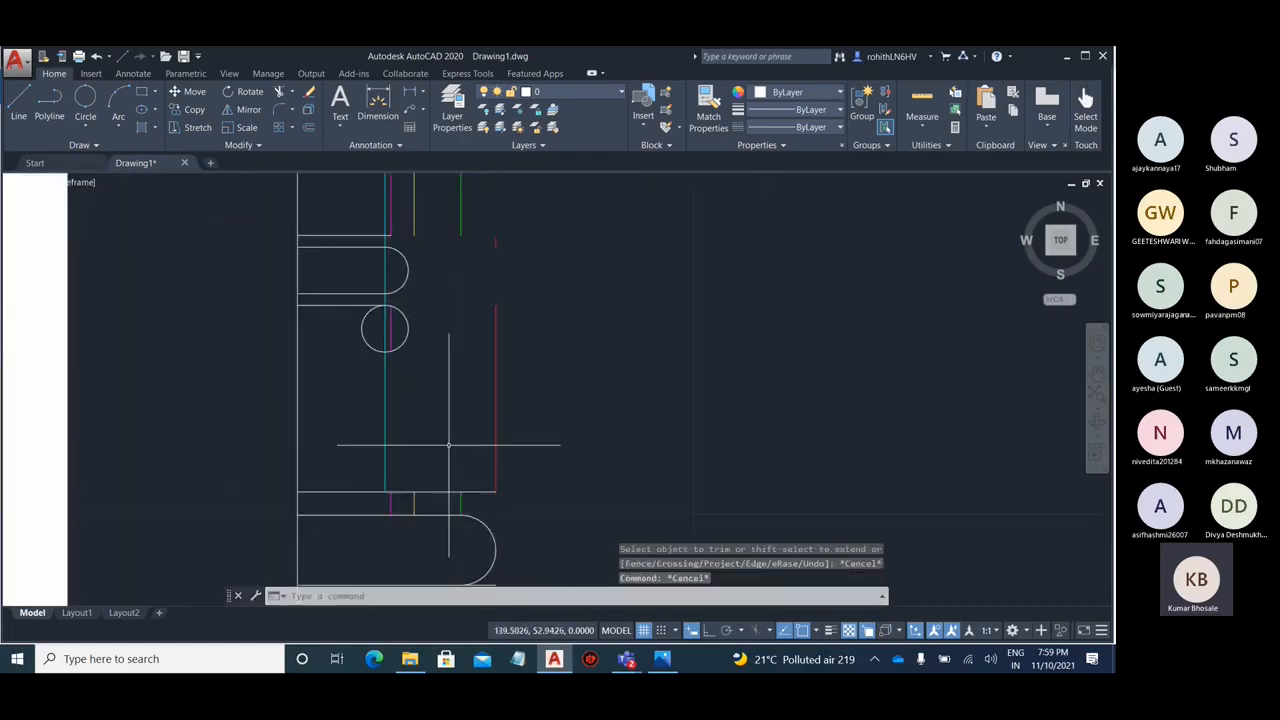
- Draw a two-point circle of diameter 3 straight upward from the band's upper line at the green vertical line
left_click(85, 101)
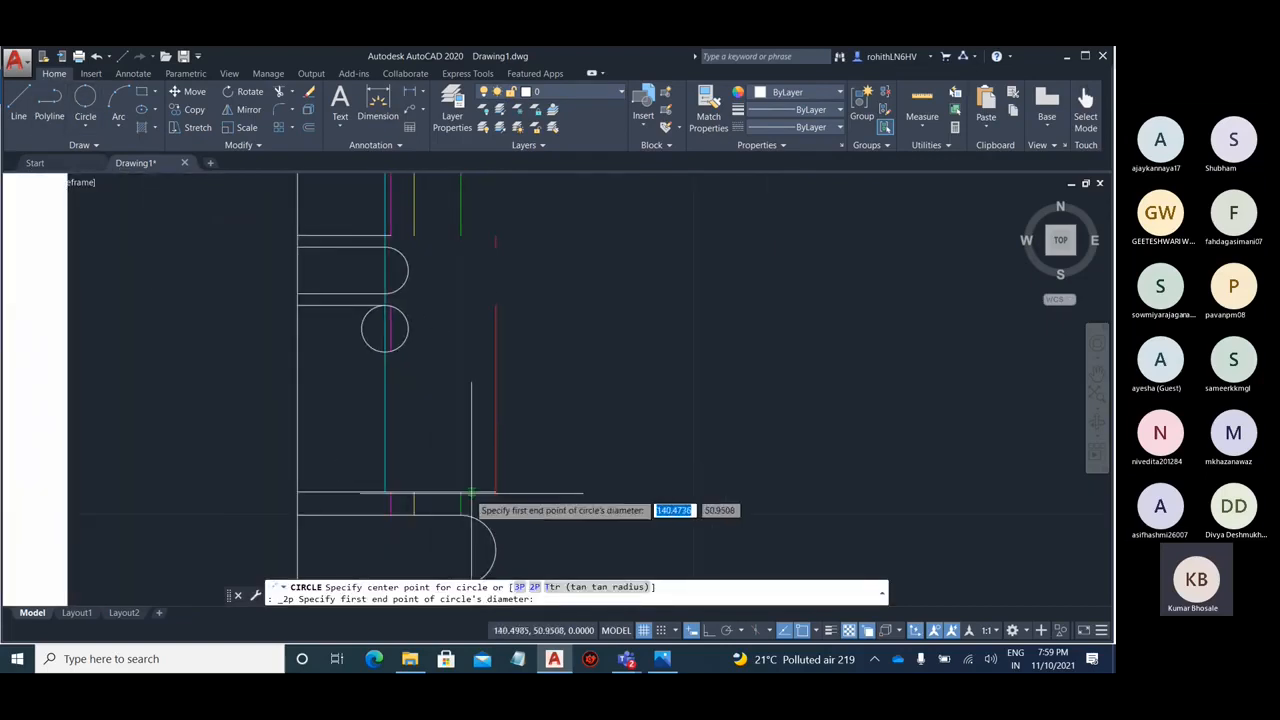
left_click(462, 492)
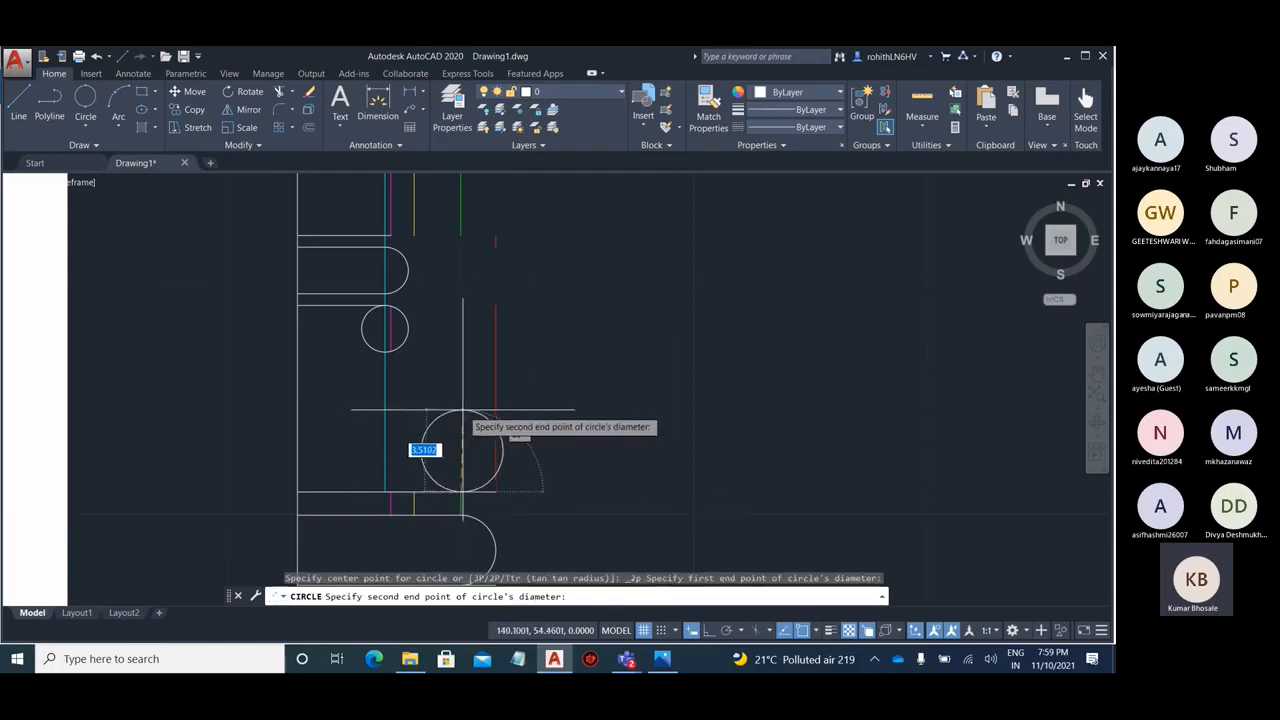
key("F8")
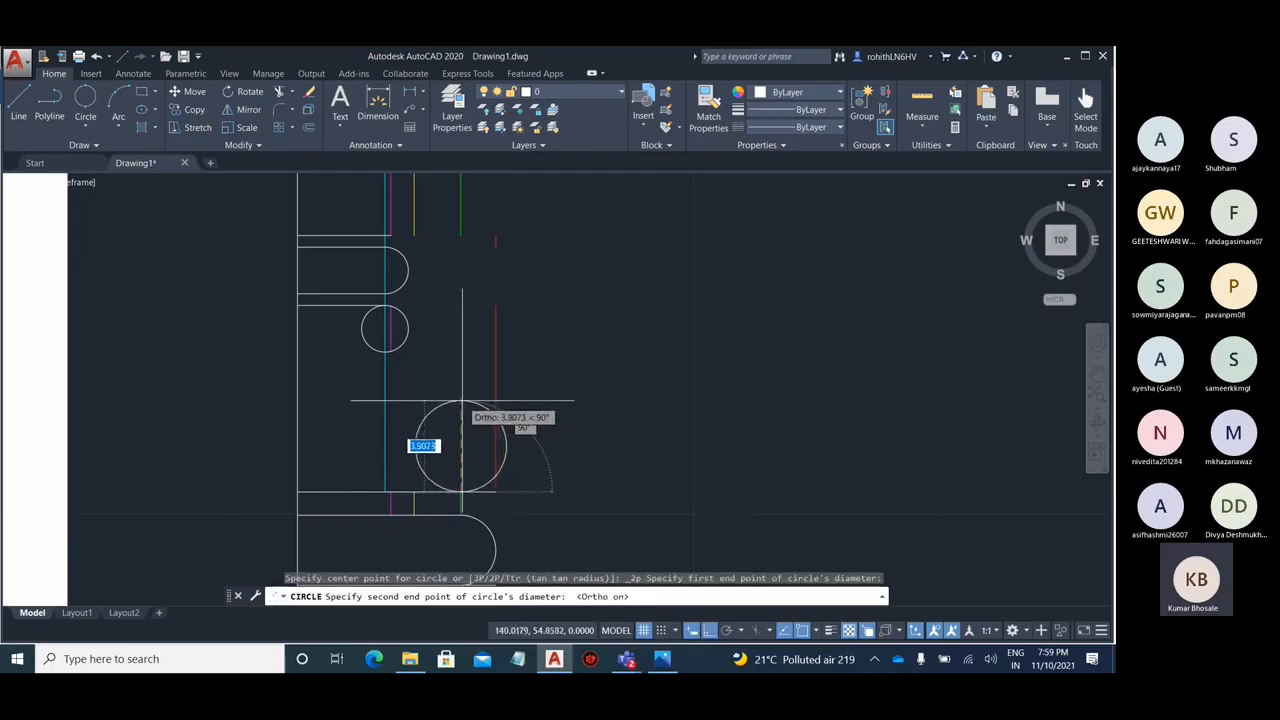
type("3")
key("Return")
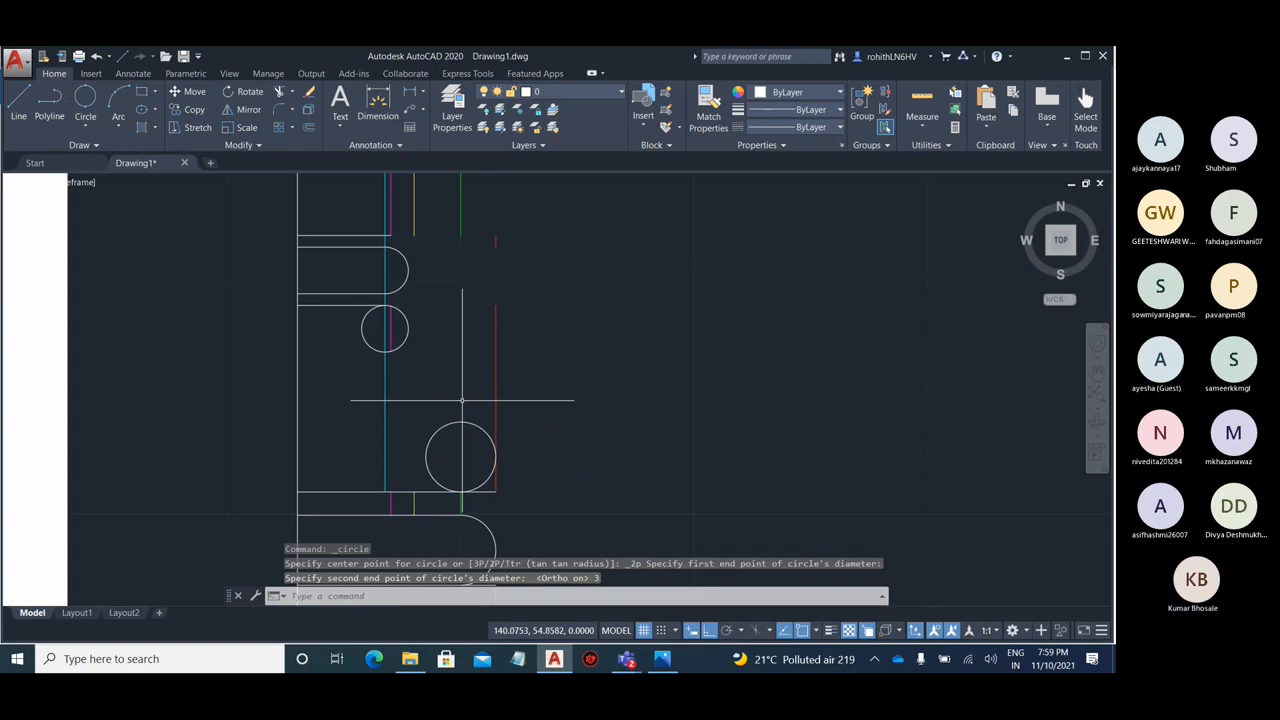
key("Escape")
key("Escape")
- Delete the red vertical line beside the flared foot and the magenta line piece inside the small circle
scroll(505, 390, "down", 2)
left_click(501, 359)
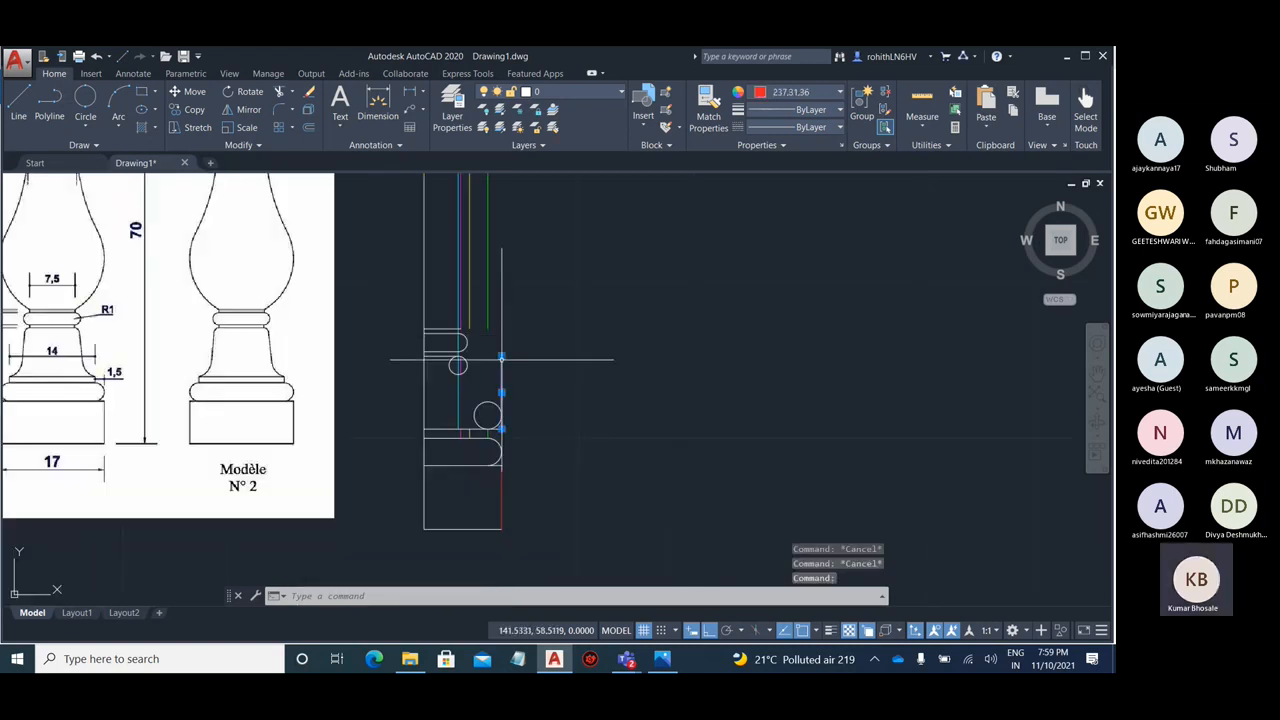
key("Delete")
scroll(497, 331, "up", 2)
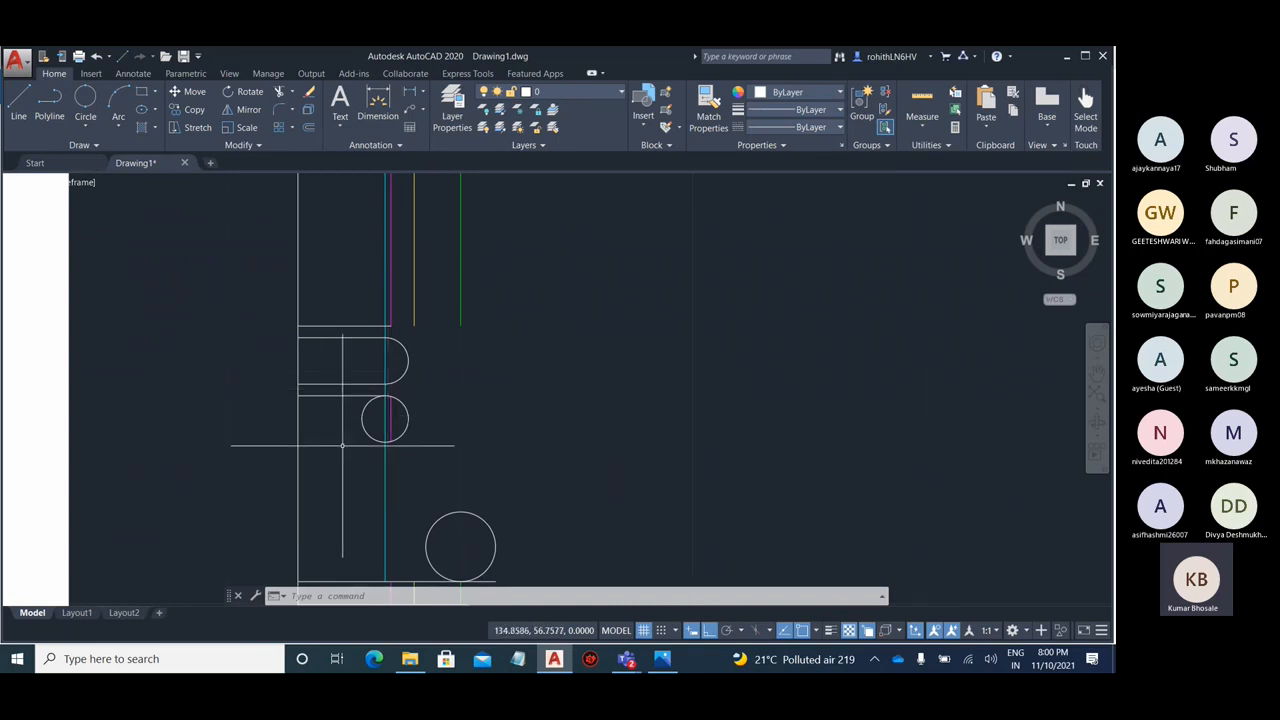
scroll(342, 446, "up", 3)
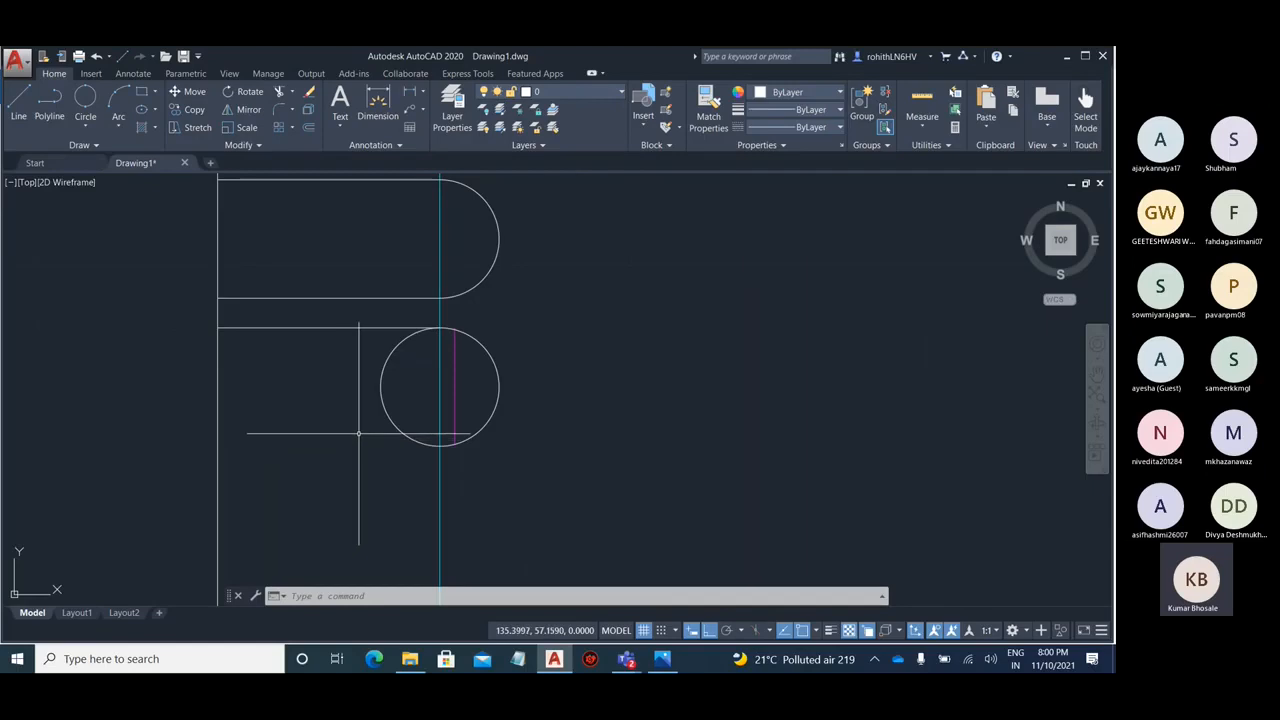
left_click(455, 372)
key("Delete")
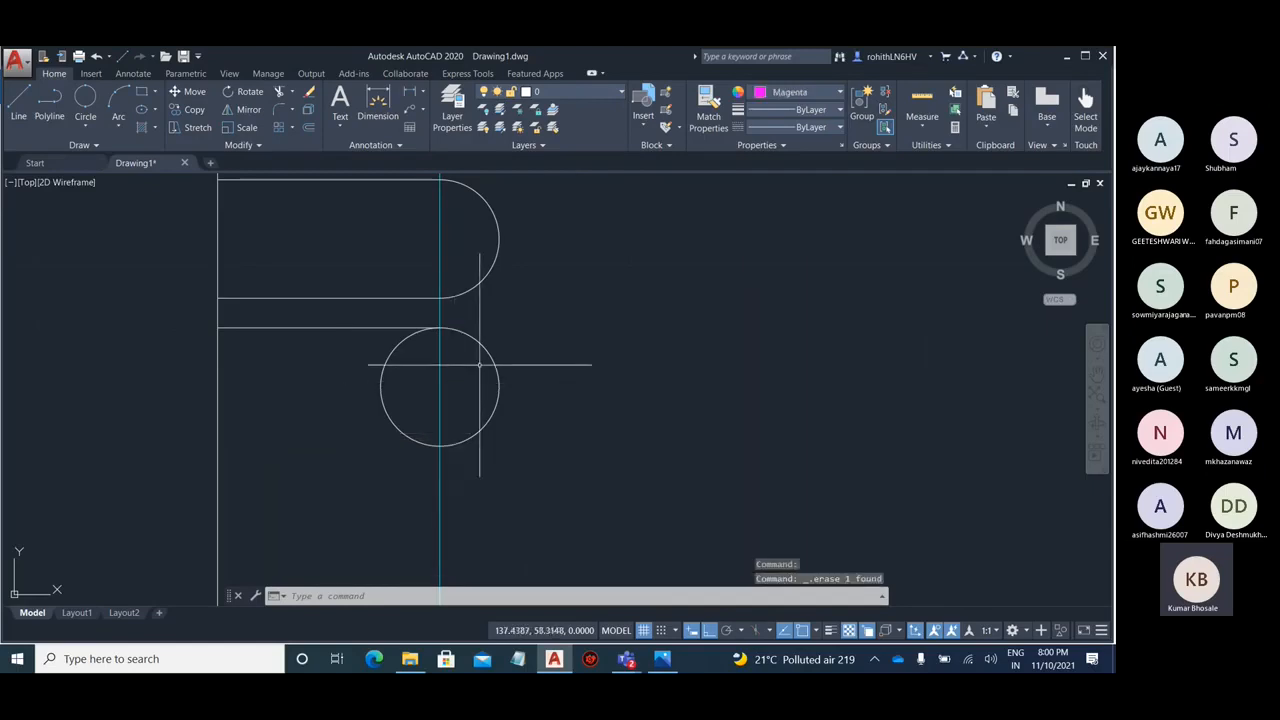
- Delete the magenta and yellow line pieces inside the narrow band above the base ring
middle_click_drag(480, 365, 549, 309)
middle_click_drag(543, 400, 603, 286)
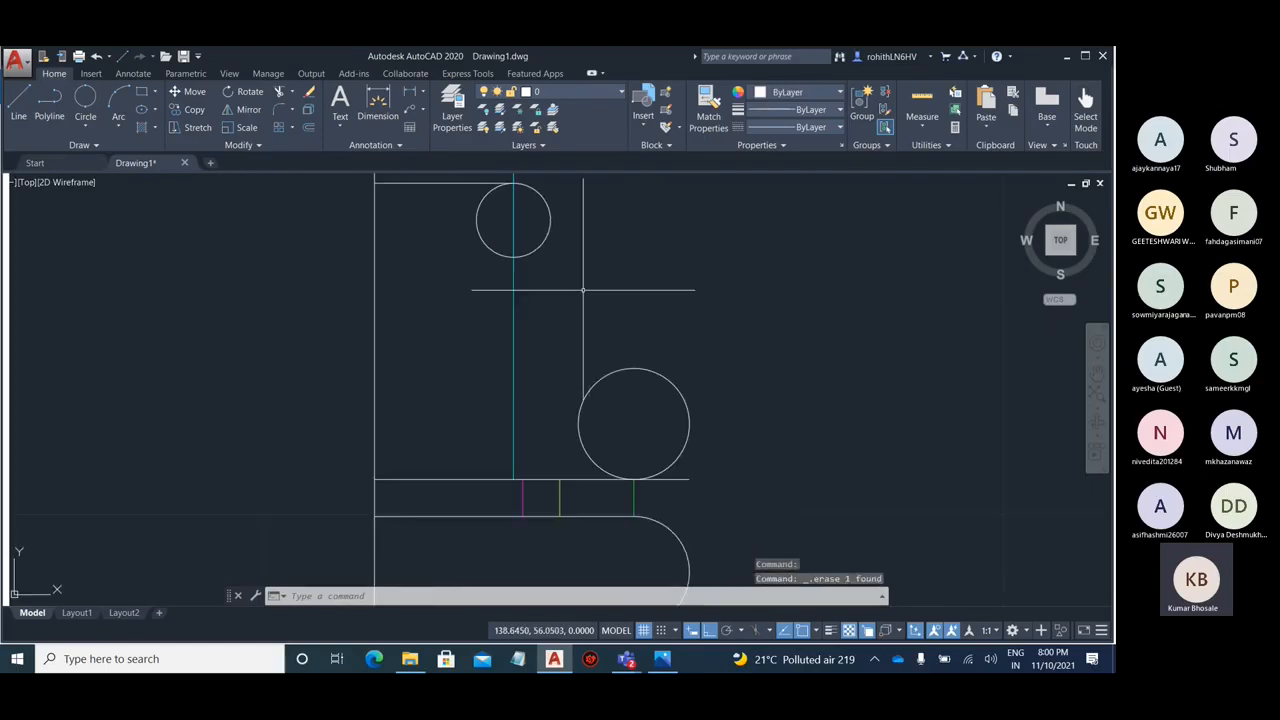
left_click(600, 500)
left_click(492, 497)
key("Delete")
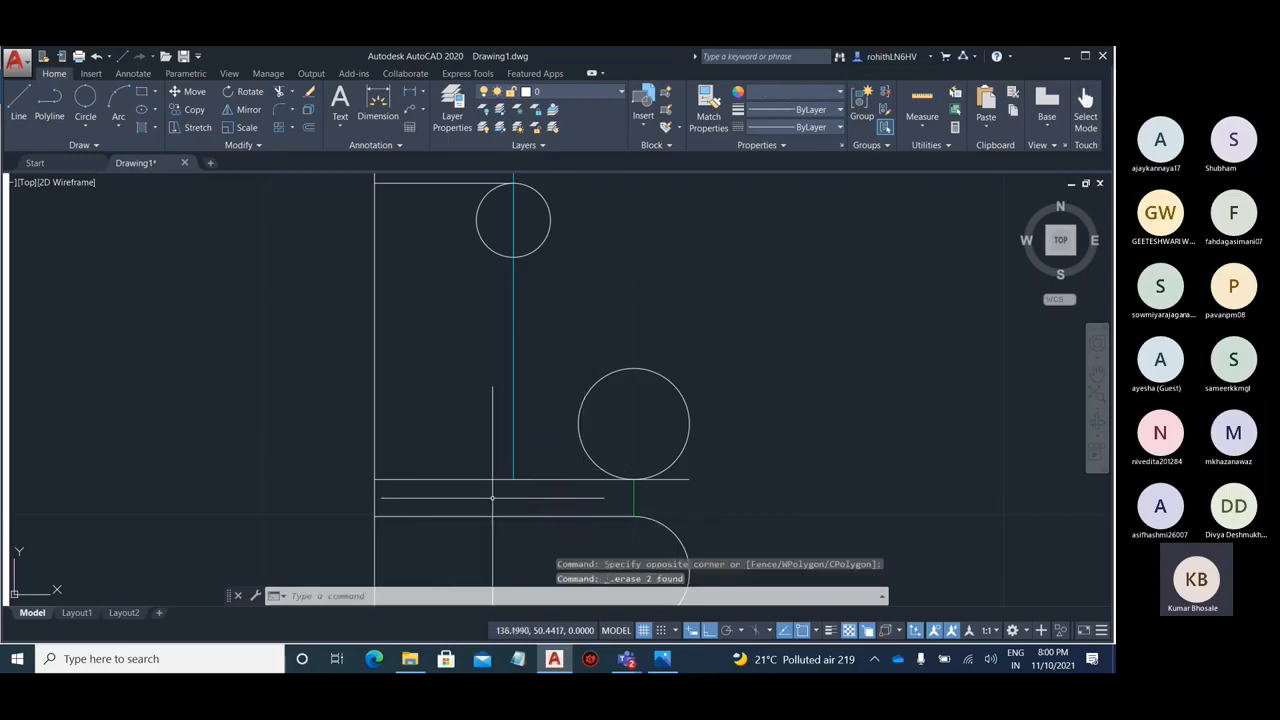
- Draw a line tangent to the outer side of the upper circle and the inner side of the lower circle
mouse_move(591, 286)
middle_mouse_down()
mouse_move(531, 331)
mouse_move(569, 334)
mouse_move(585, 315)
middle_mouse_up()
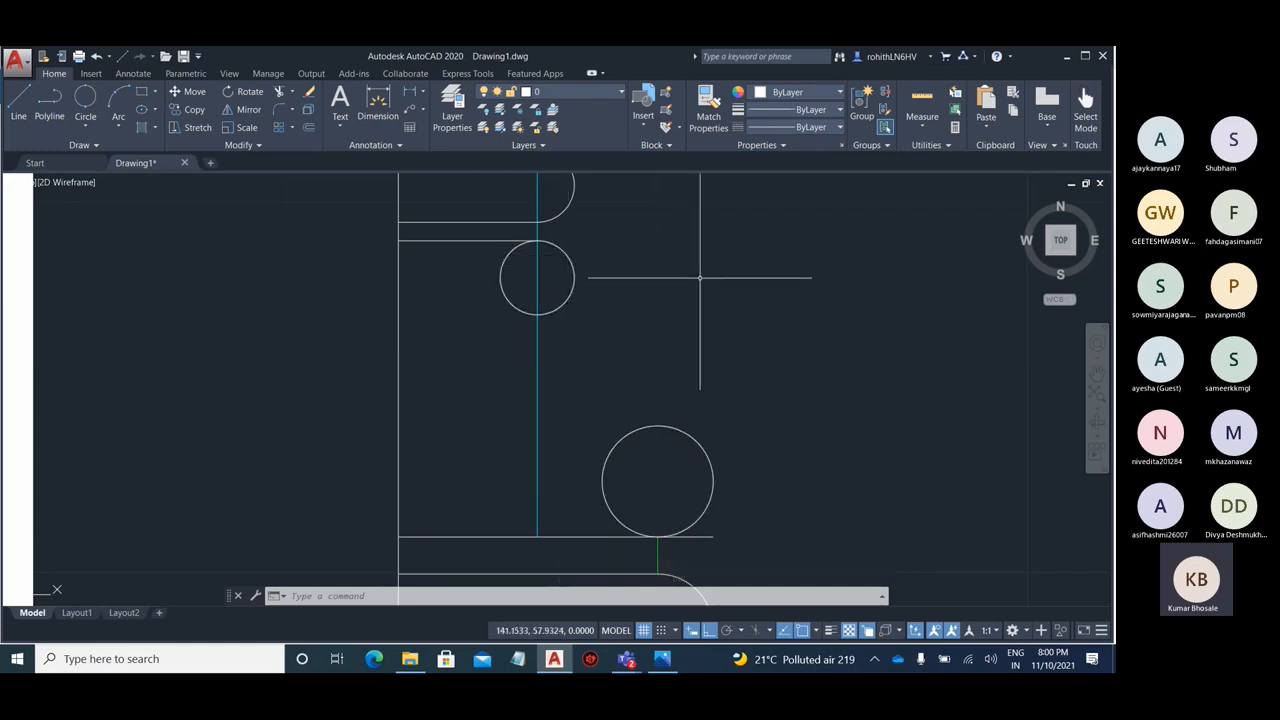
type("l")
key("Return")
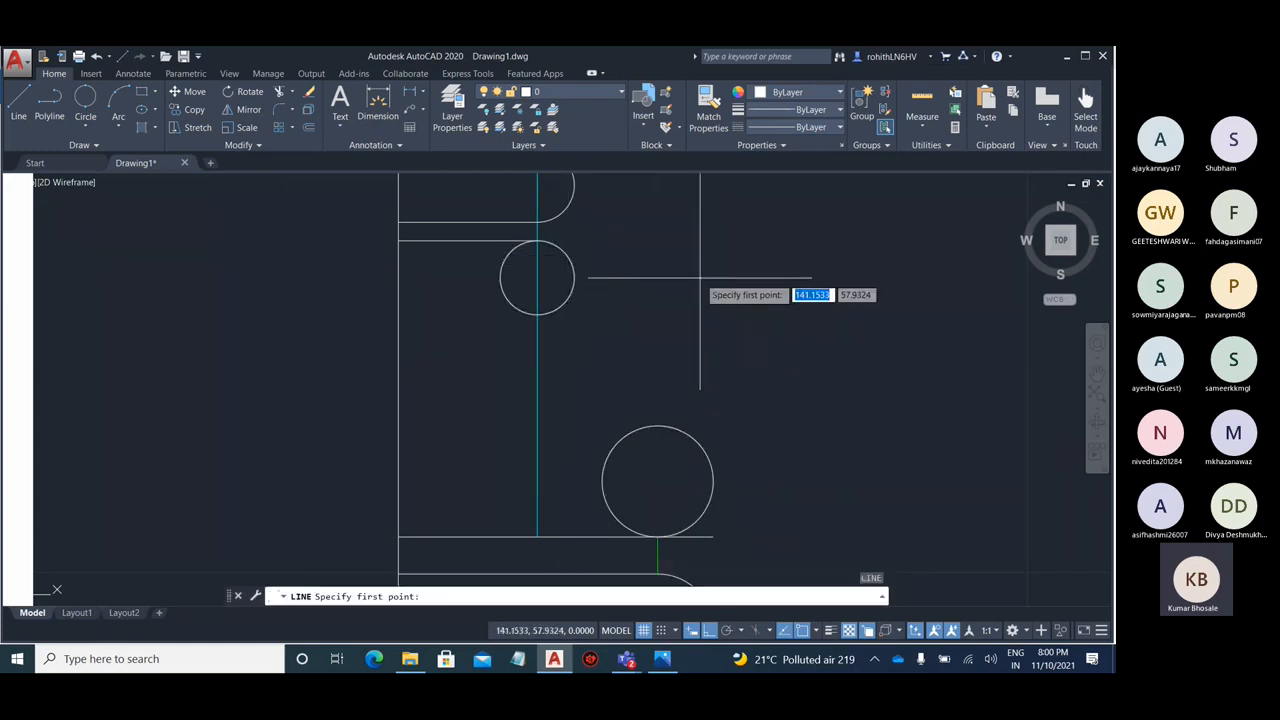
right_click(700, 279, "shift")
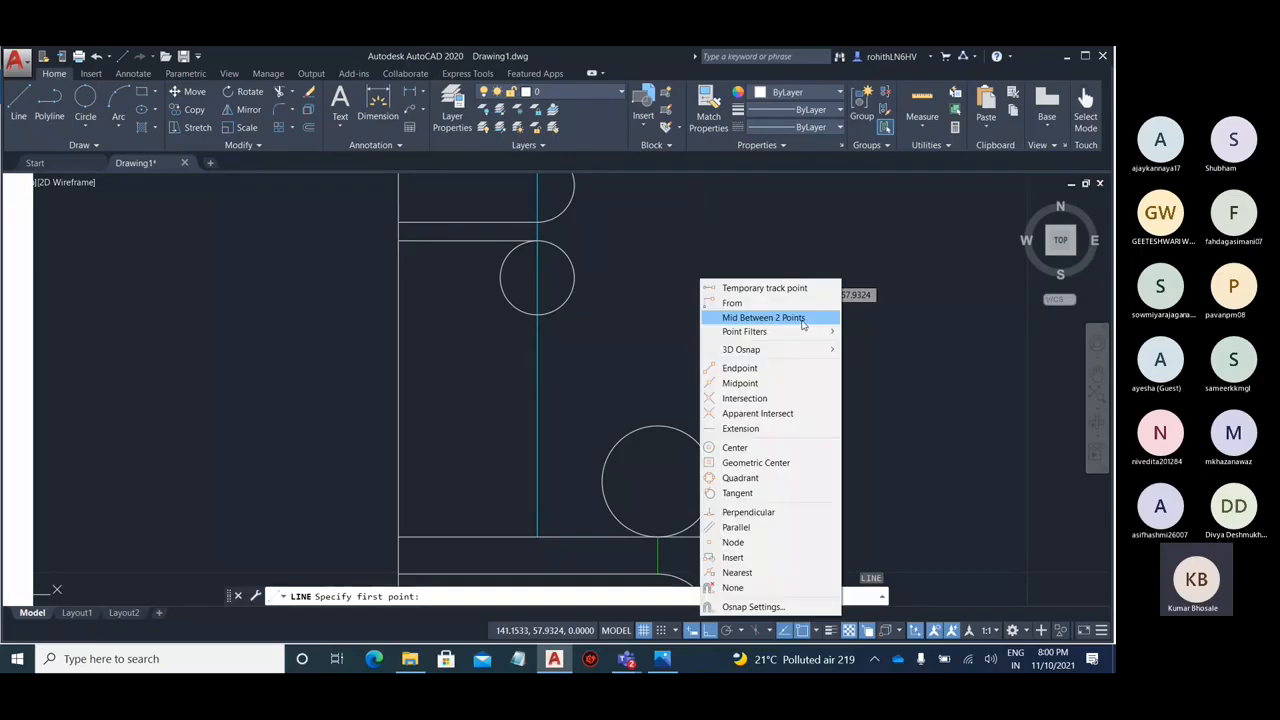
left_click(765, 493)
left_click(573, 275)
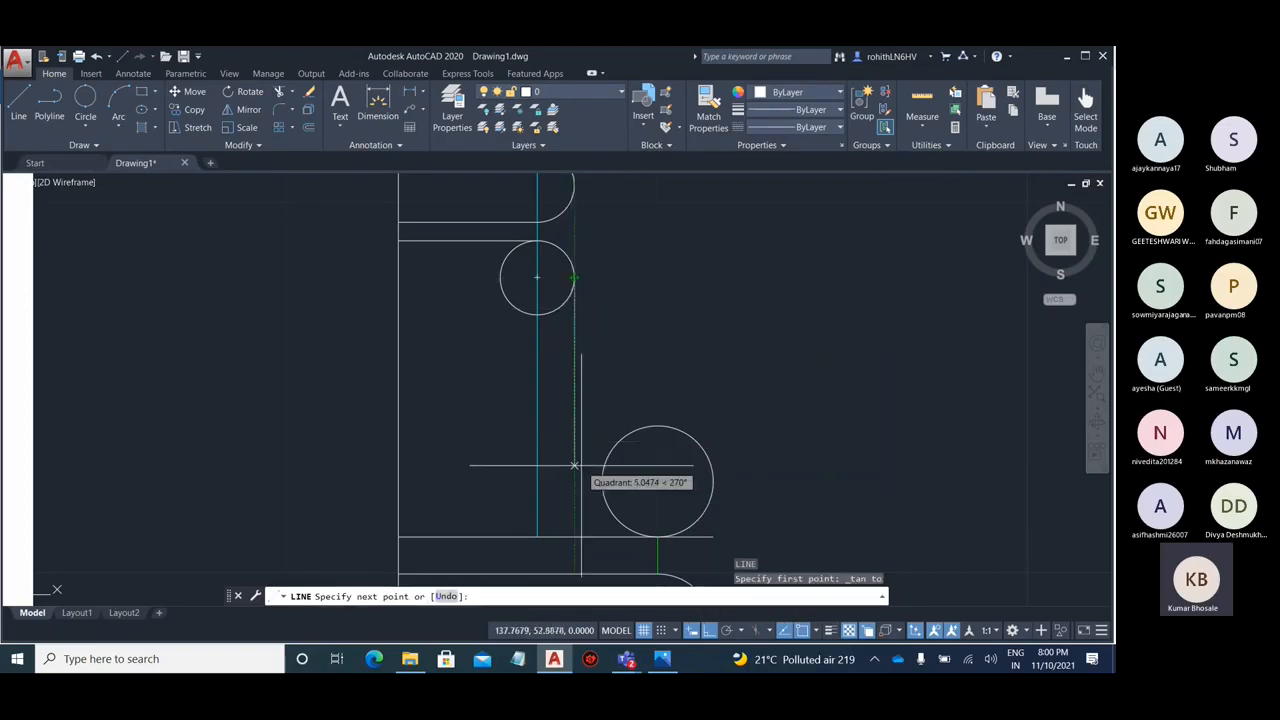
right_click(622, 367, "shift")
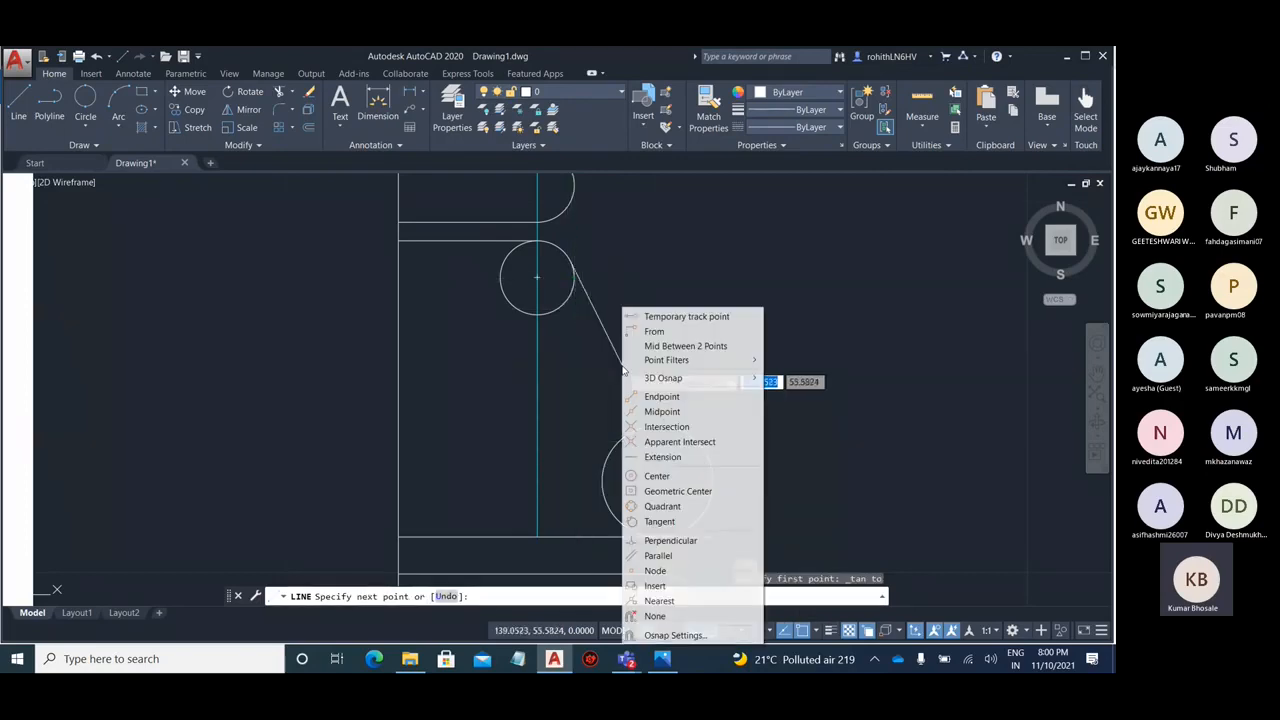
left_click(680, 521)
left_click(604, 494)
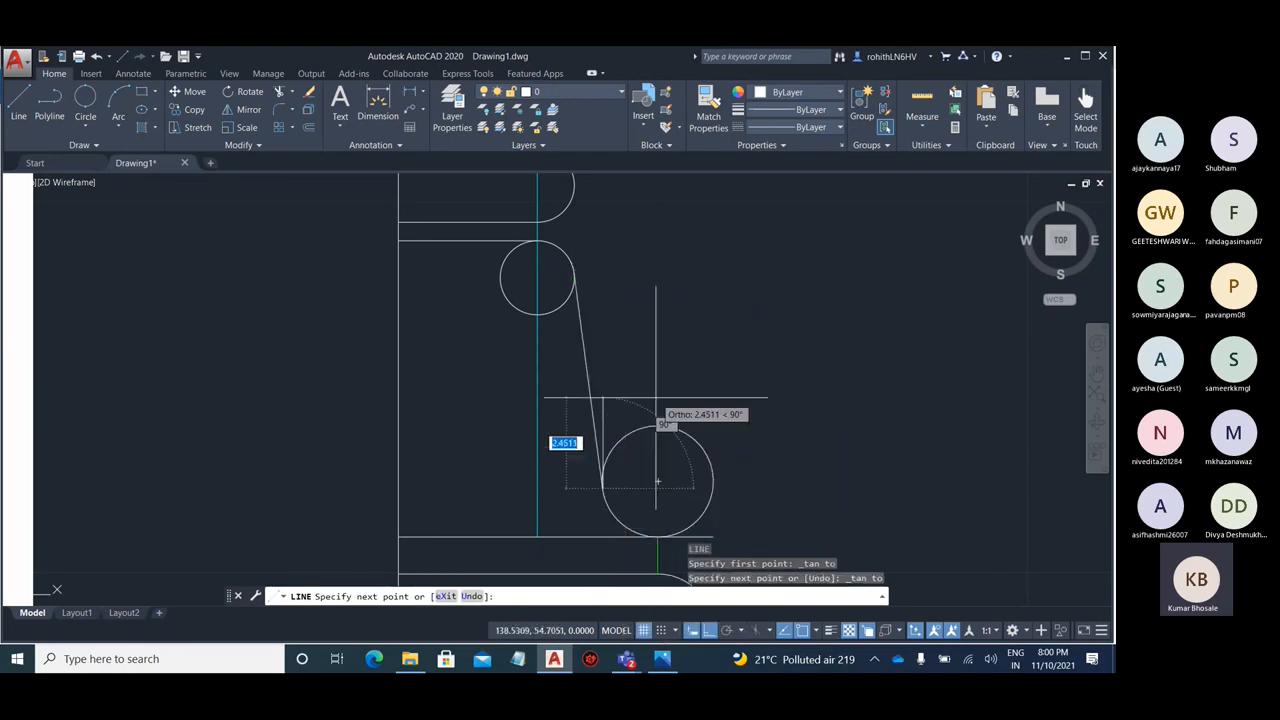
key("Escape")
- Trim both circles to the arcs of the foot's side curve and remove the cyan line inside the foot
middle_click_drag(680, 311, 627, 285)
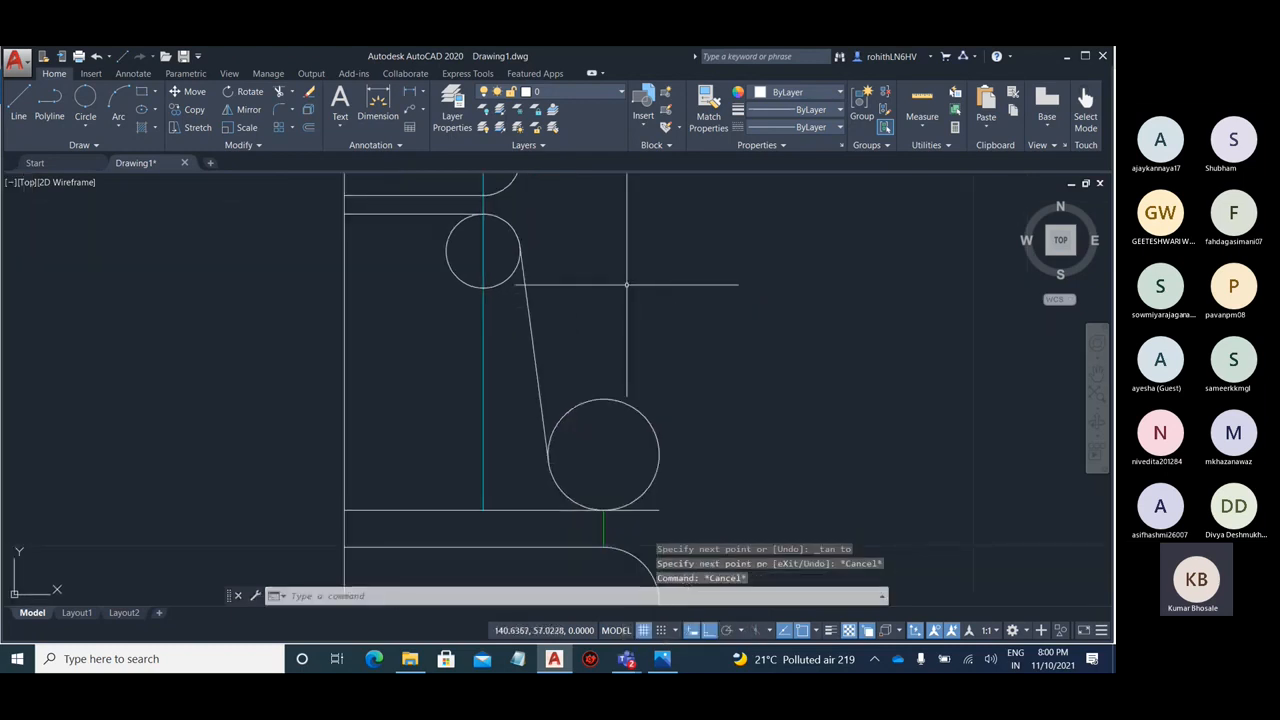
type("tr")
key("Return")
key("Return")
left_click(648, 421)
left_click(448, 253)
left_click(506, 283)
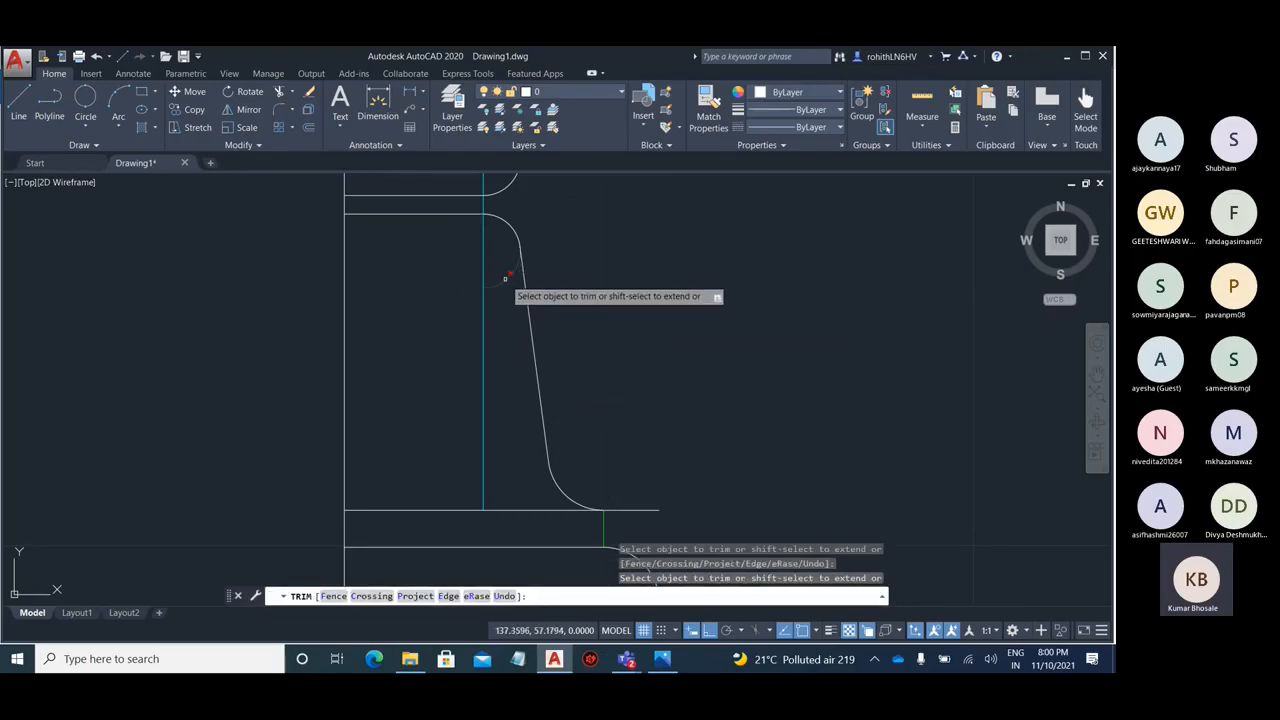
left_click(483, 280)
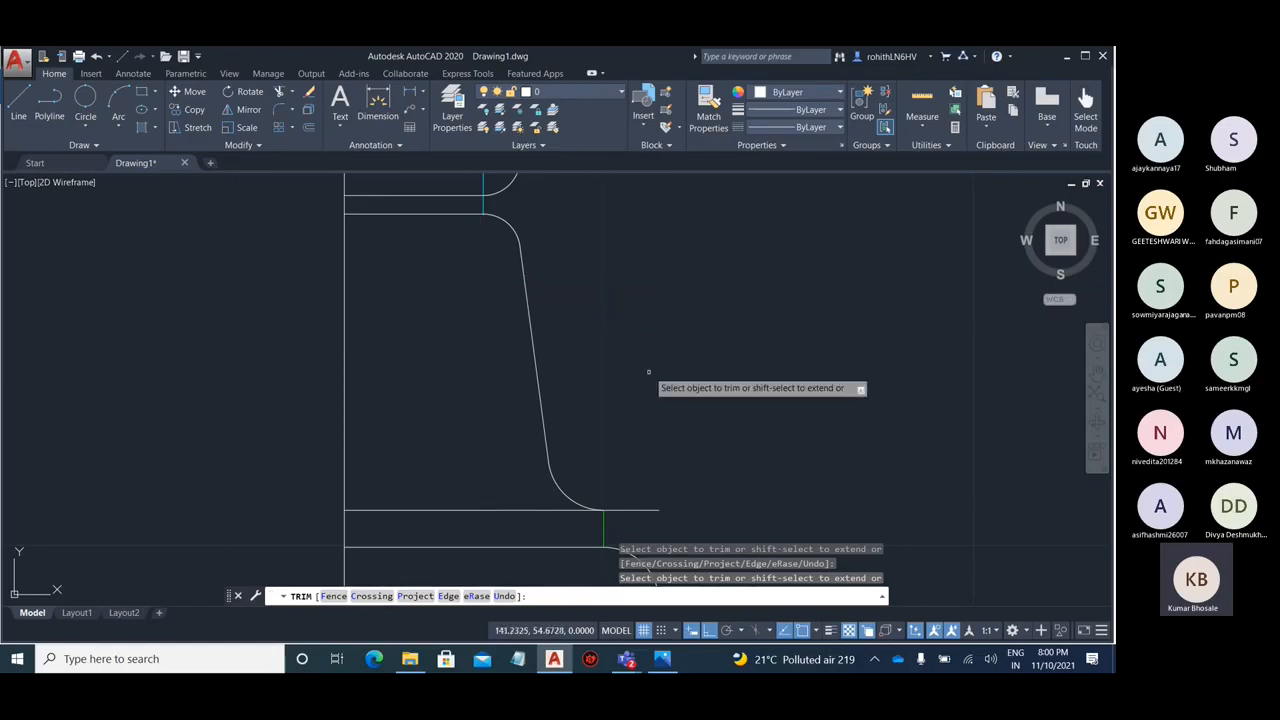
- Trim the cyan vertical line piece inside the small R1 ring above the flared foot
scroll(649, 372, "down", 3)
scroll(622, 299, "up", 2)
scroll(621, 299, "up", 2)
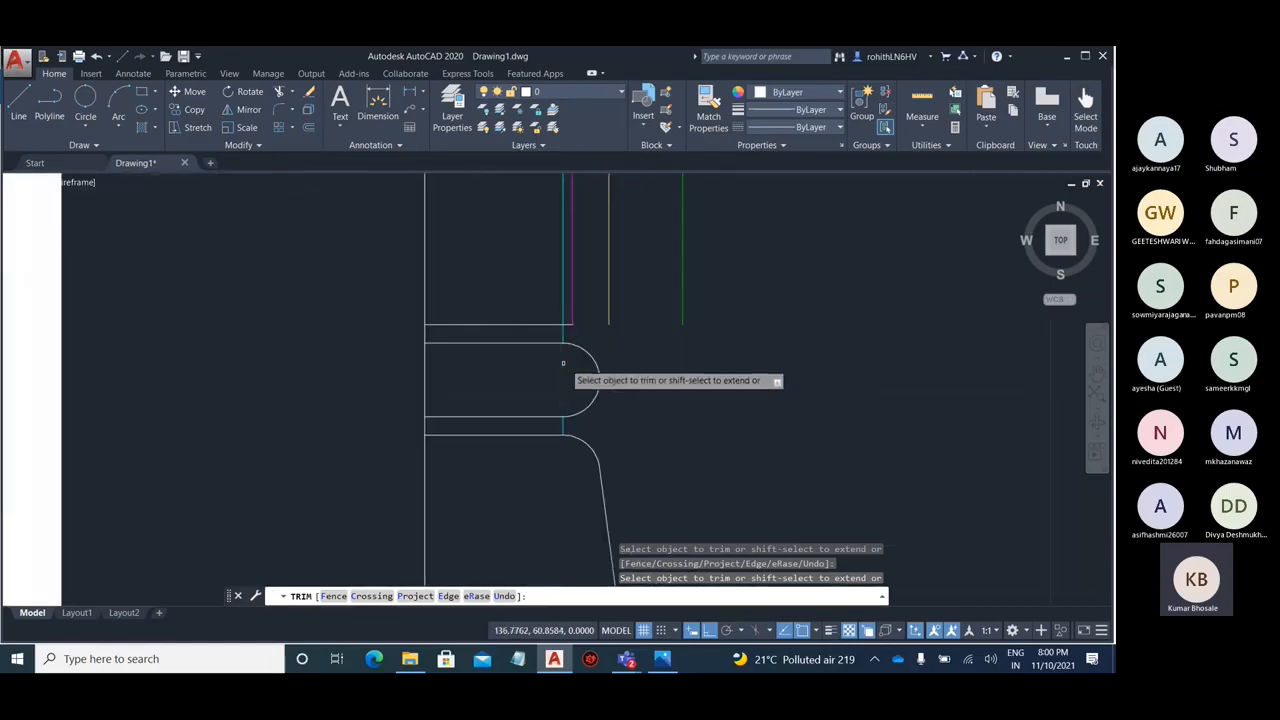
scroll(688, 325, "down", 5)
key("Escape")
- Trim the upper line of the band below the flared foot back to the green vertical line
scroll(695, 410, "up", 6)
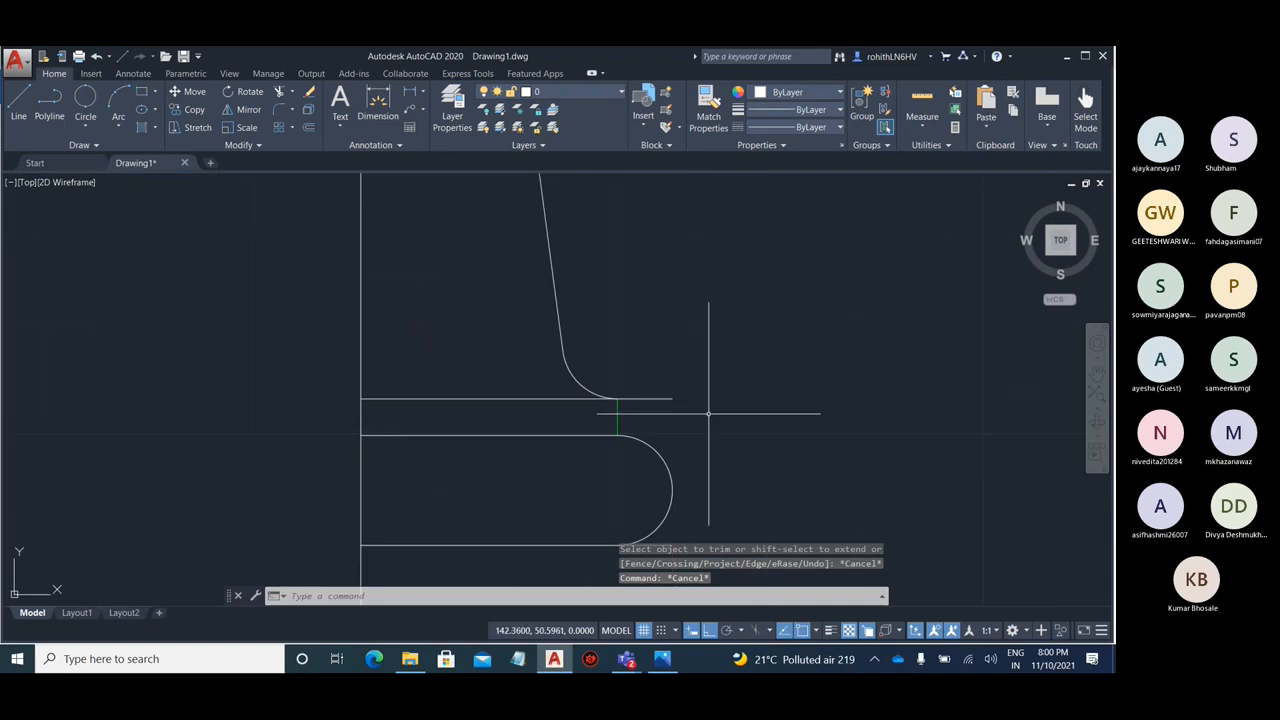
type("tr")
key("Return")
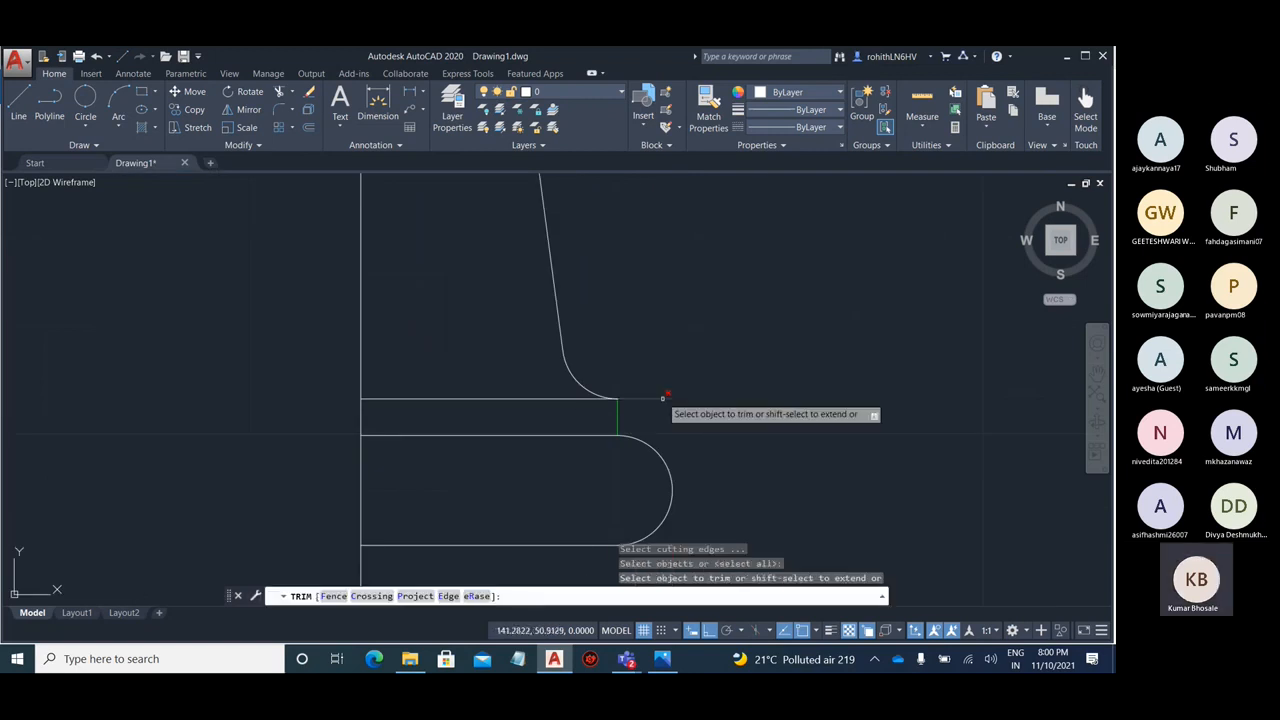
scroll(708, 323, "down", 3)
key("Escape")
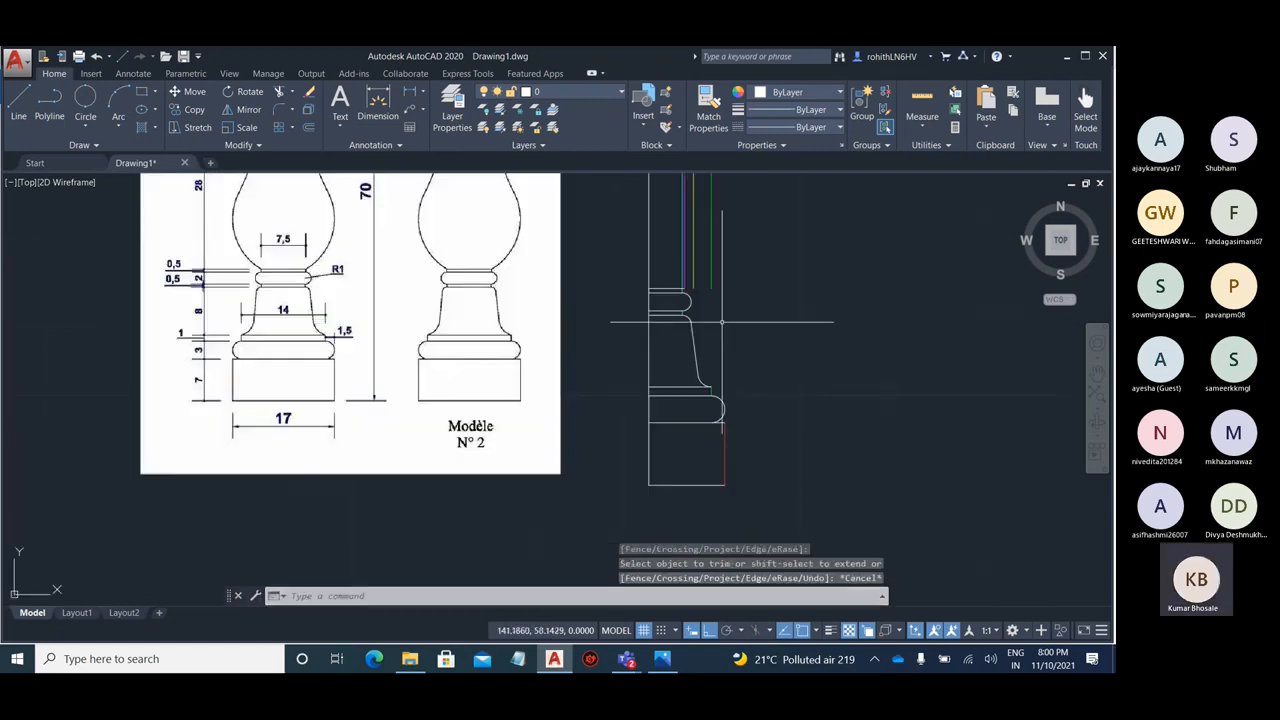
- Compare the drawn foot and small ring with the reference image, and view the whole half profile
scroll(708, 323, "up", 2)
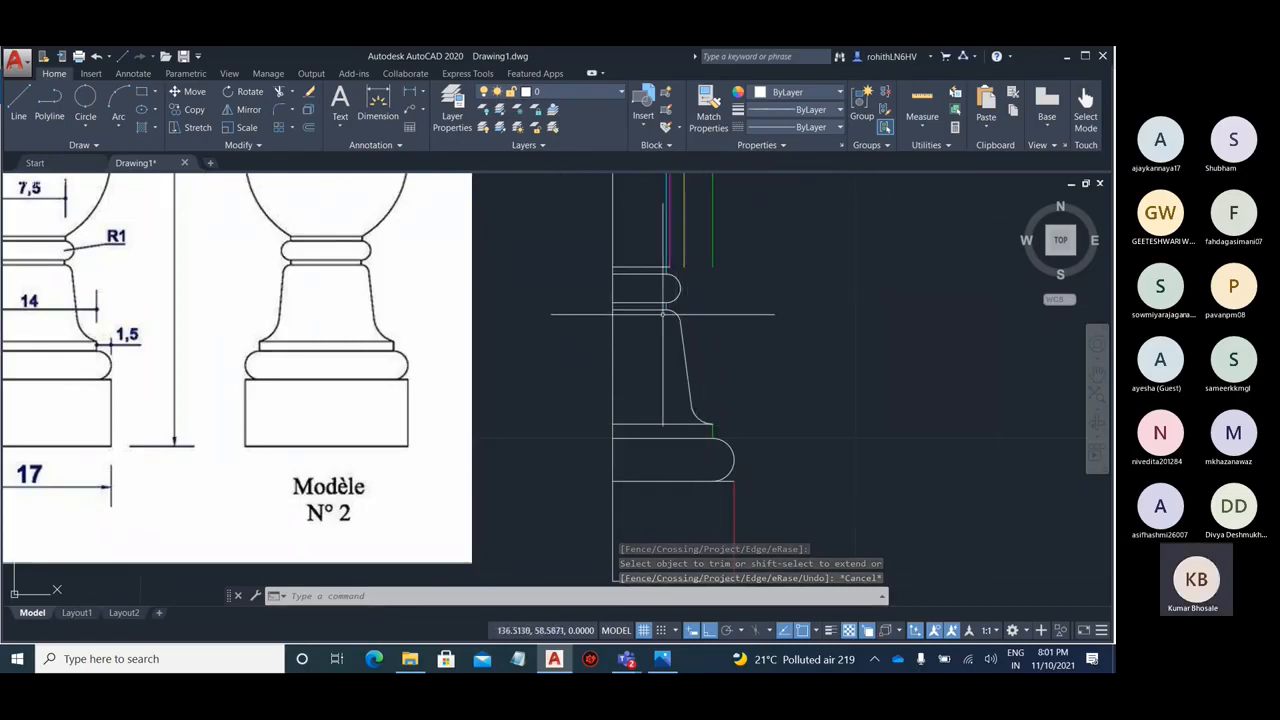
scroll(683, 284, "up", 3)
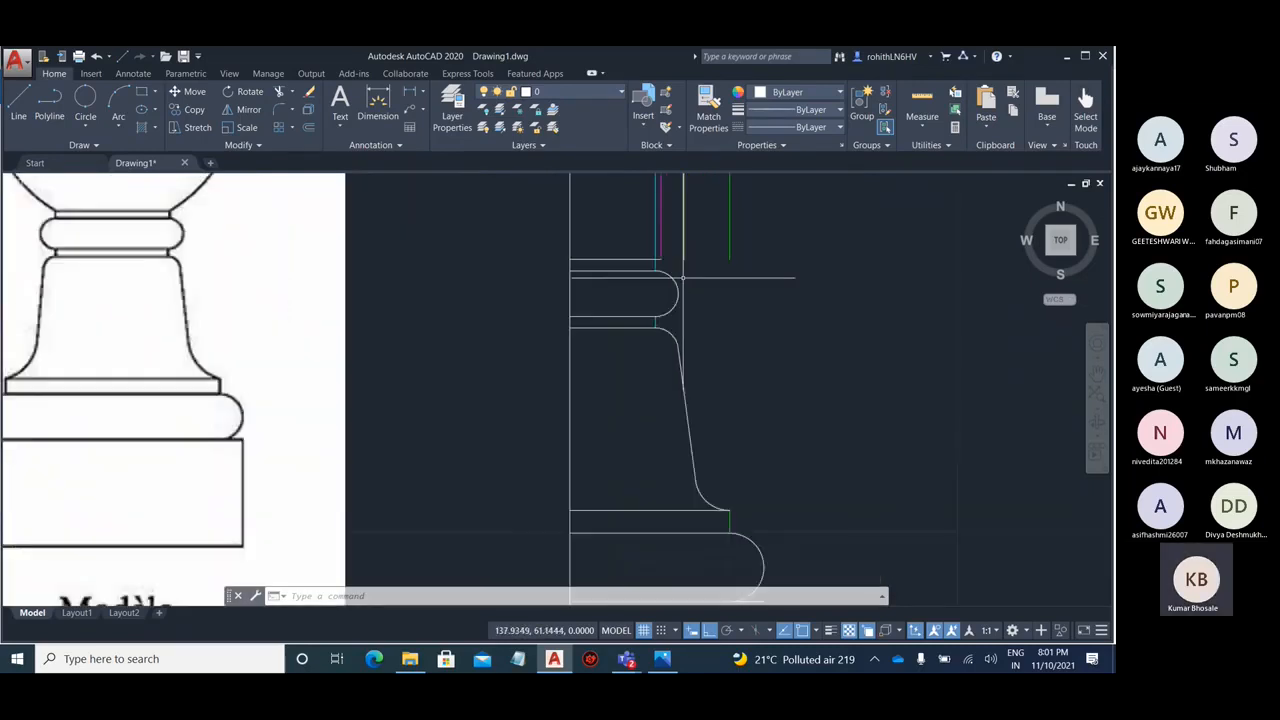
scroll(800, 264, "down", 3)
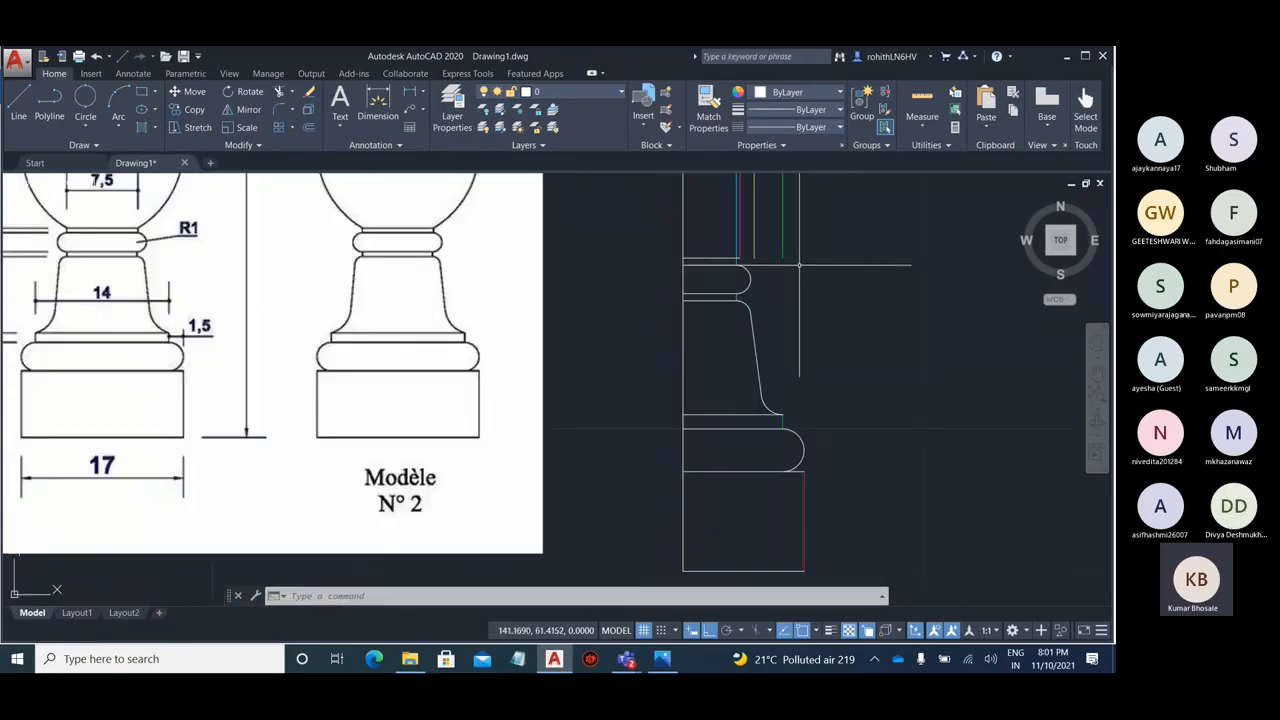
scroll(798, 371, "down", 2)
middle_click_drag(778, 310, 686, 516)
scroll(715, 300, "down", 4)
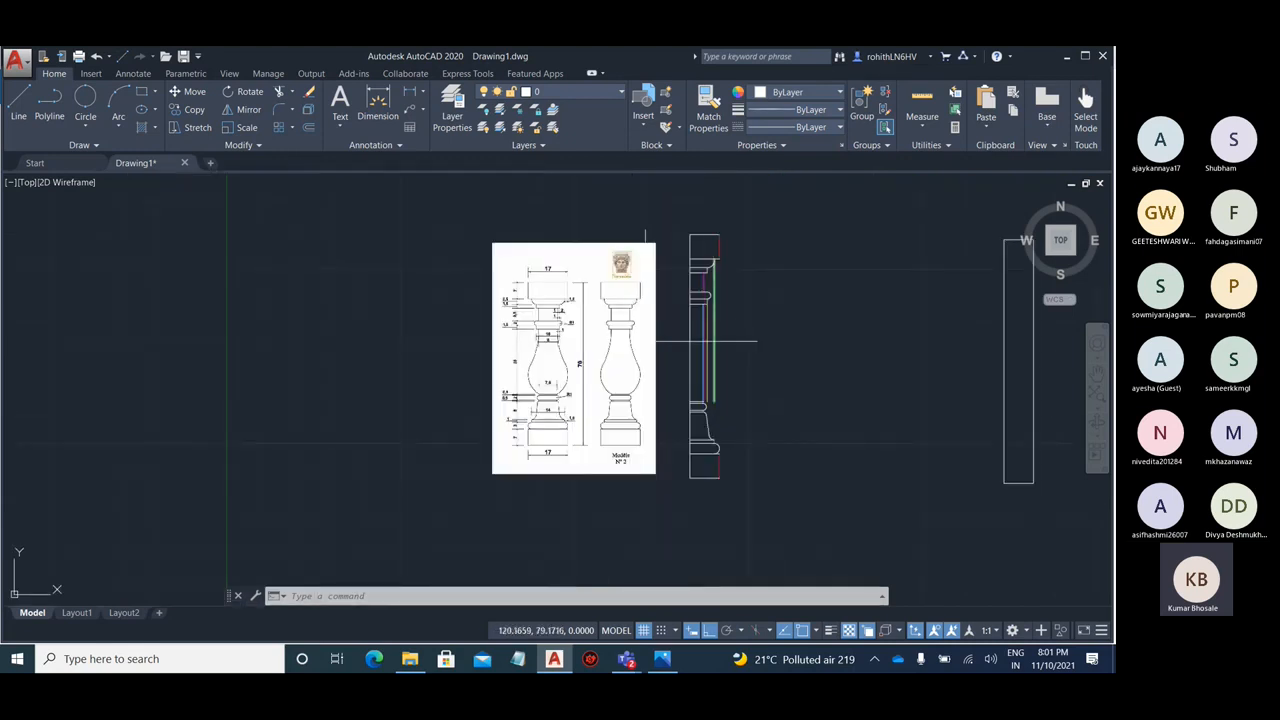
- Switch to the reference image in Photos and examine the dimensions of the baluster's rounded belly and the 7,5 neck below it
mouse_move(662, 658)
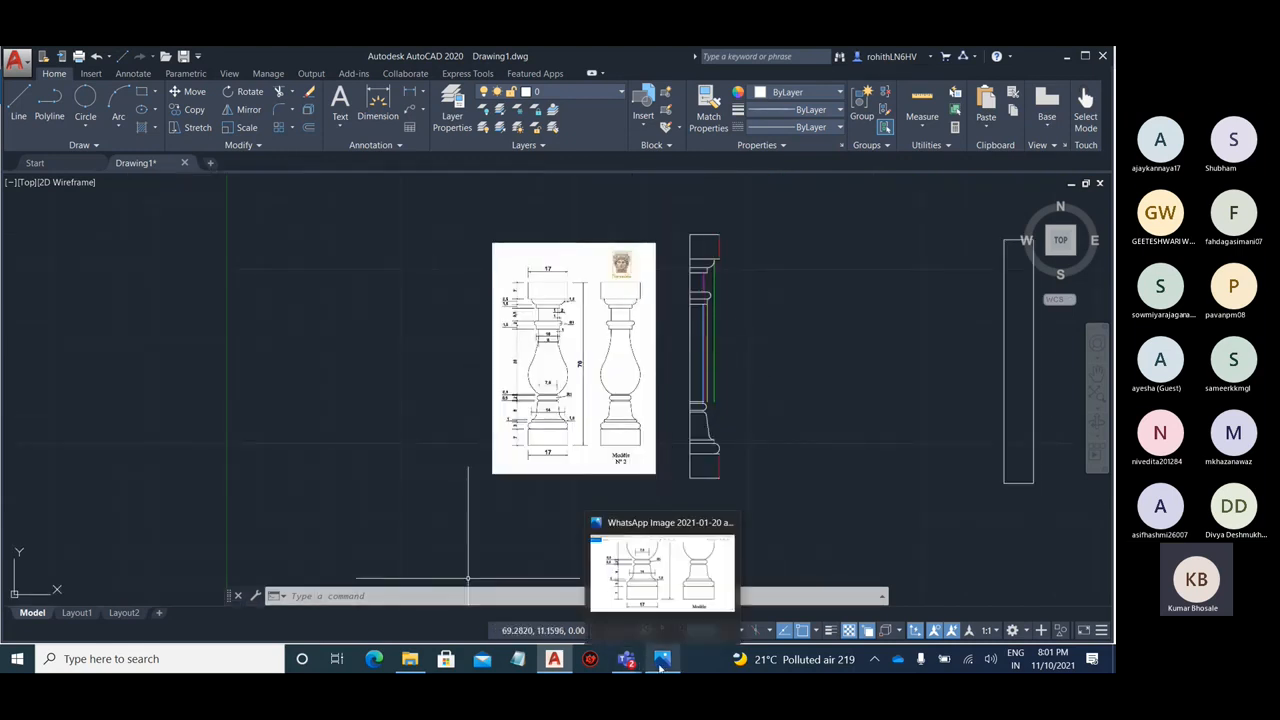
left_click(666, 570)
scroll(476, 361, "up", 2)
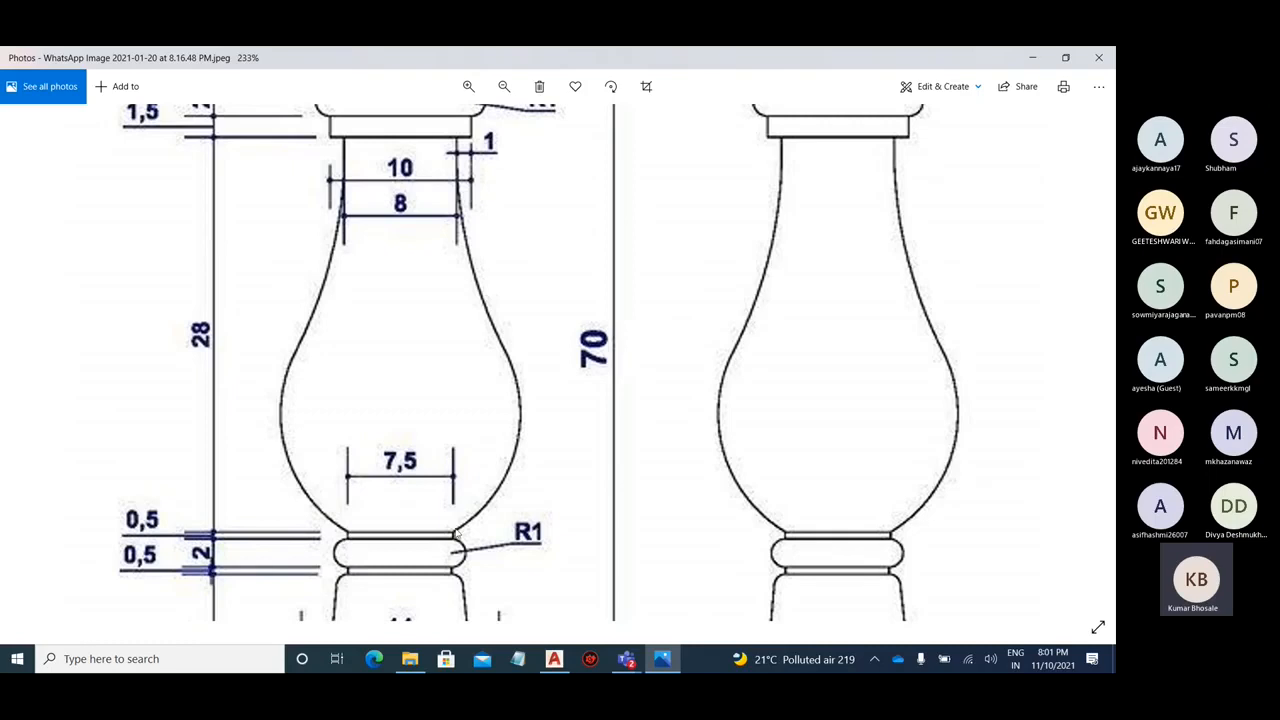
scroll(432, 500, "down", 5, "ctrl")
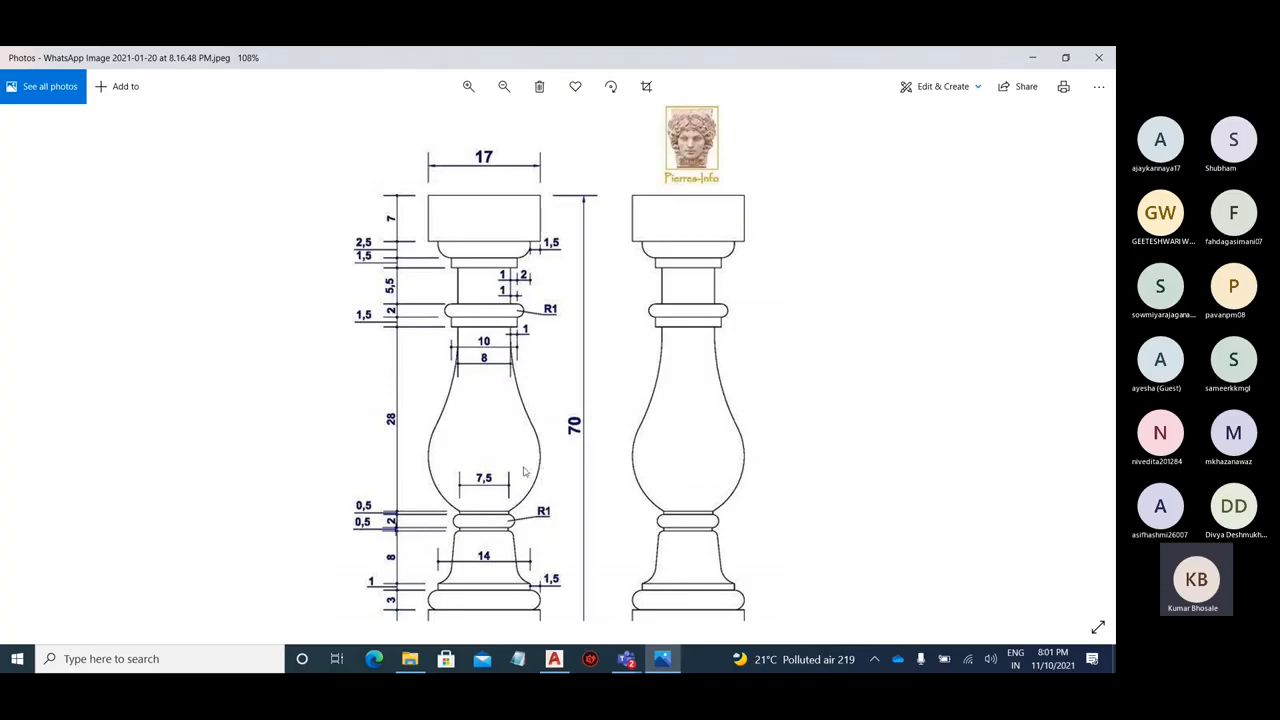
scroll(523, 471, "down", 2)
scroll(544, 412, "up", 3)
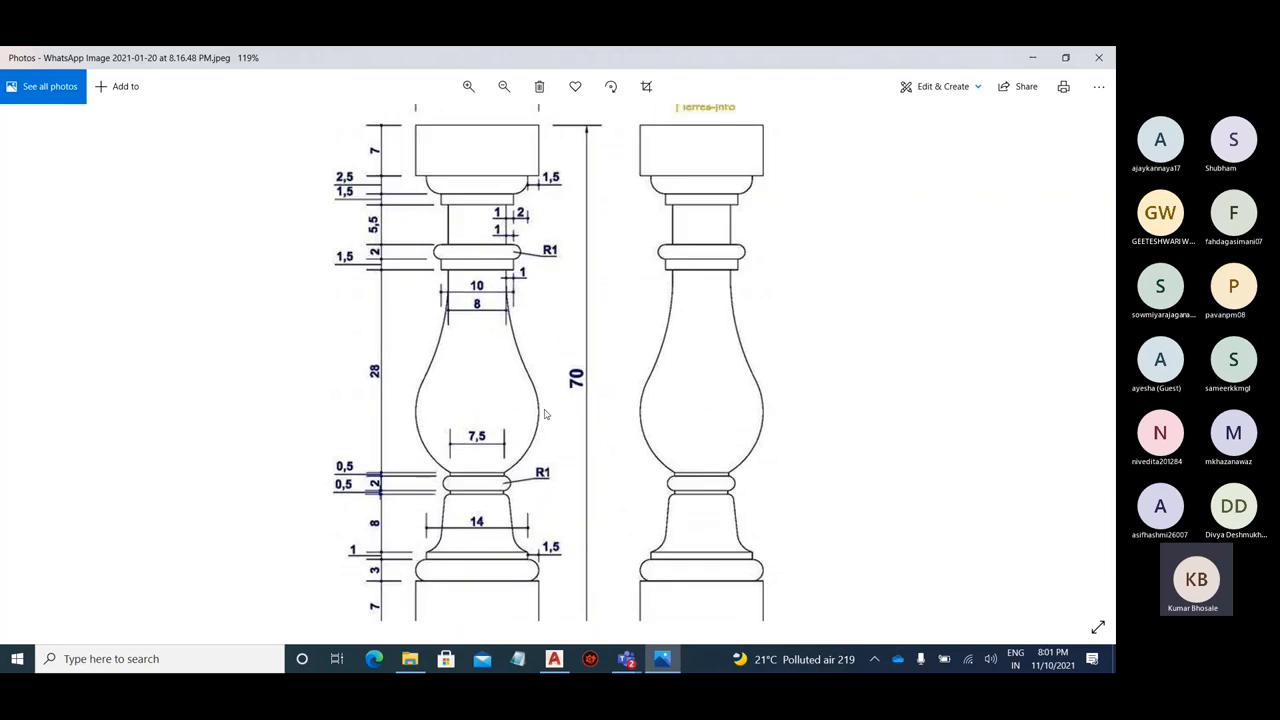
scroll(505, 397, "up", 2)
scroll(490, 402, "down", 3)
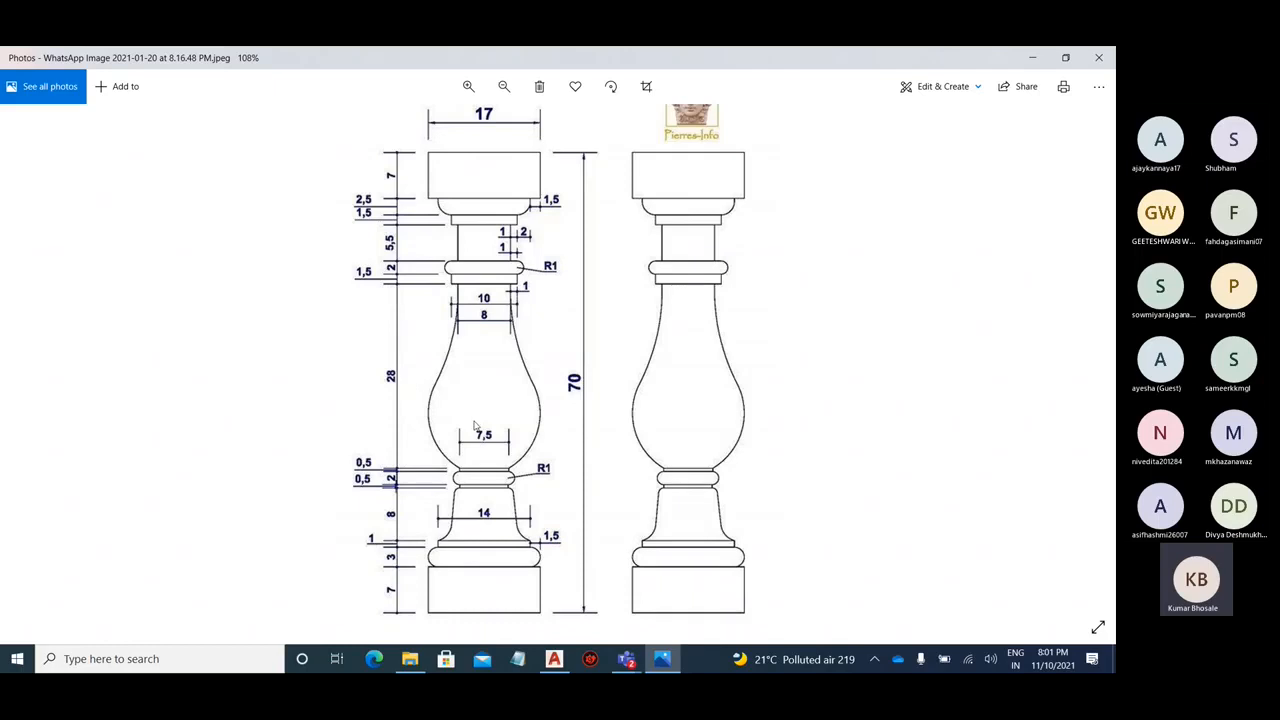
scroll(476, 425, "up", 5)
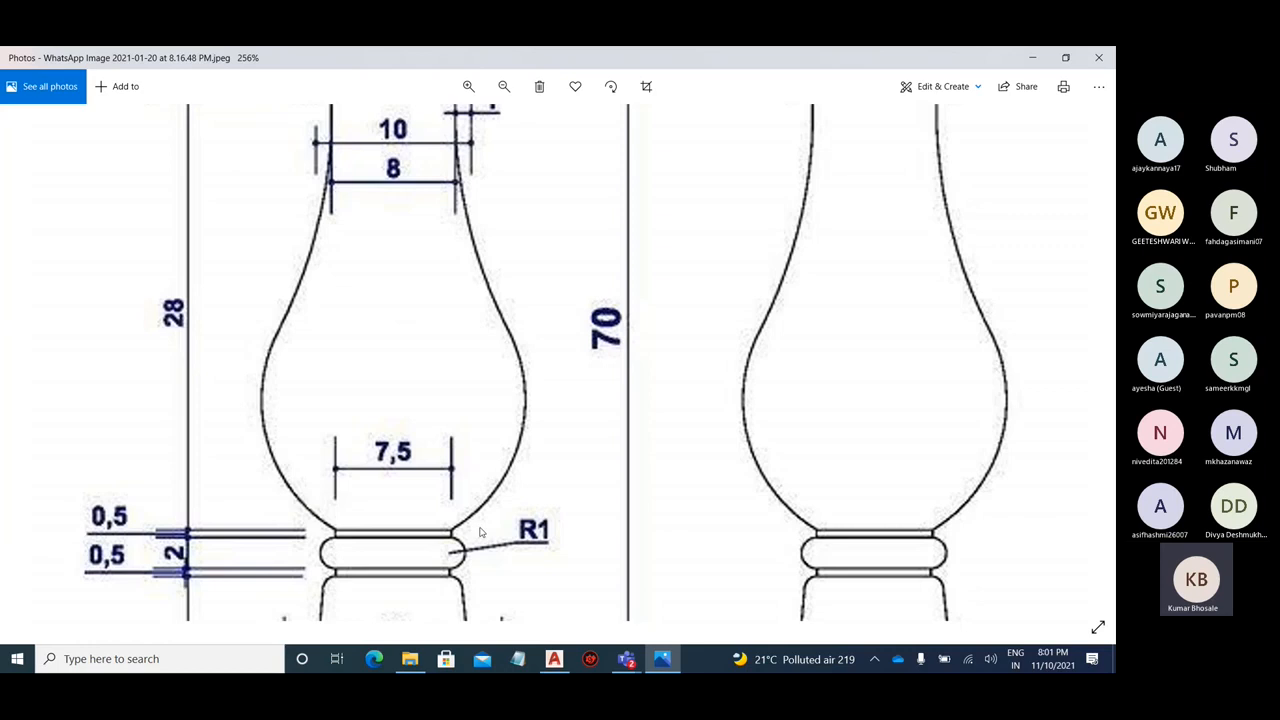
- Switch back to AutoCAD and draw a circle of radius 8.5 in the empty space between the half profile and the tall rectangle
left_click(554, 659)
scroll(340, 440, "down", 4)
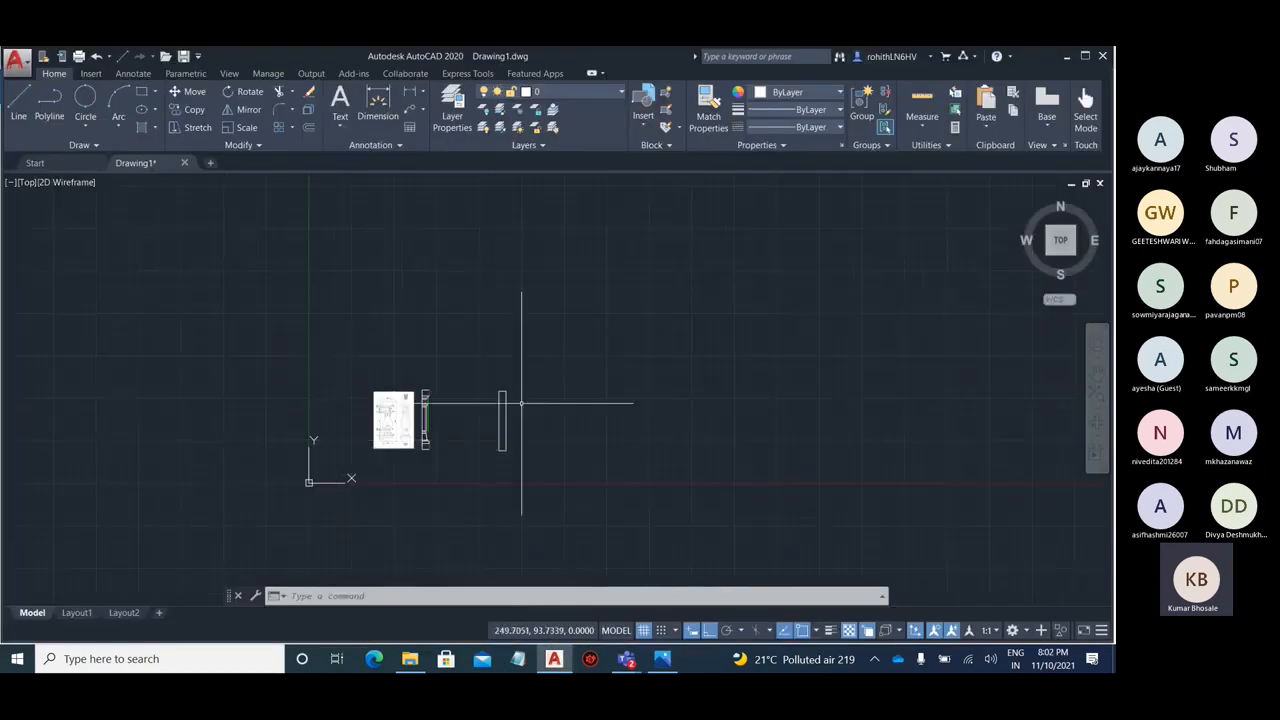
scroll(449, 425, "up", 5)
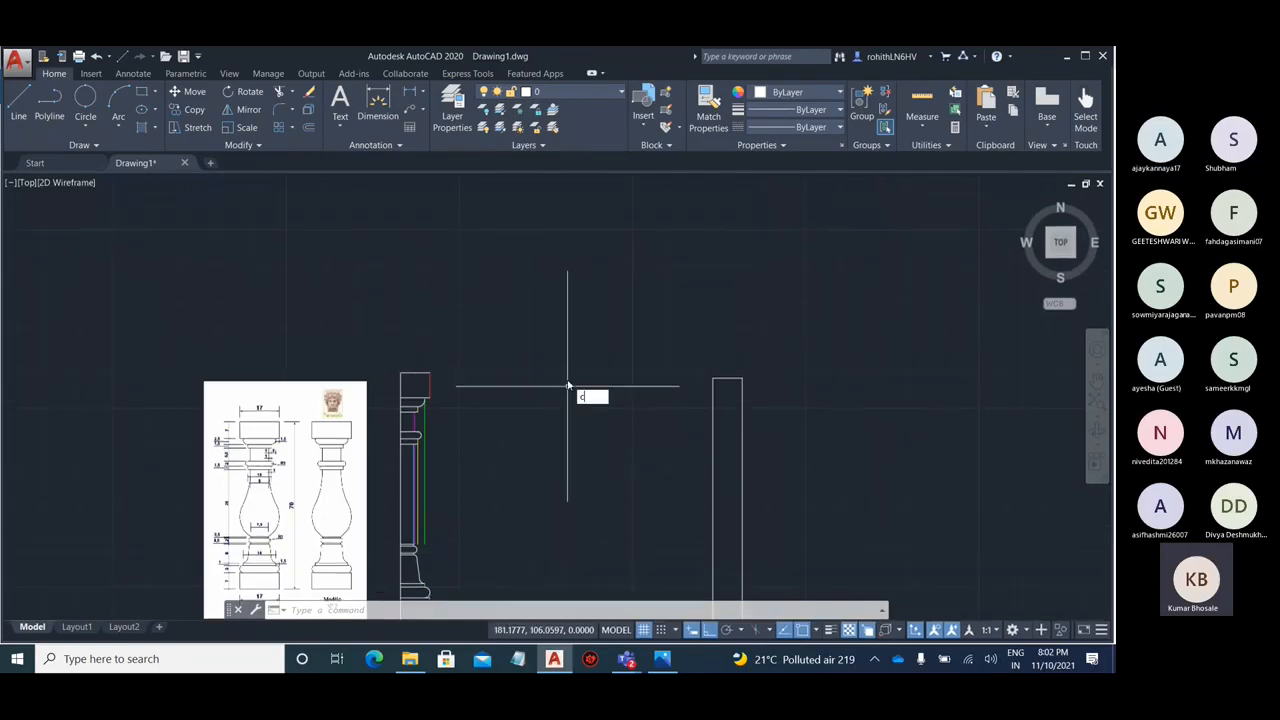
type("c")
key("Return")
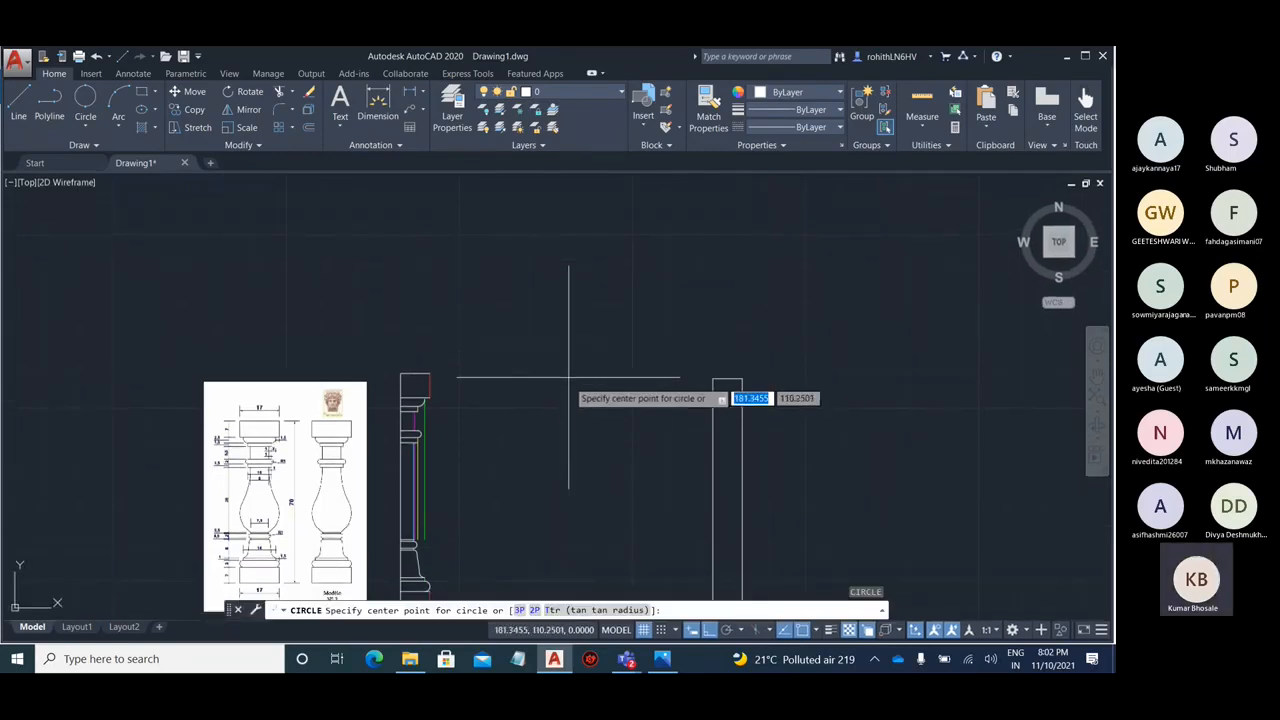
left_click(570, 419)
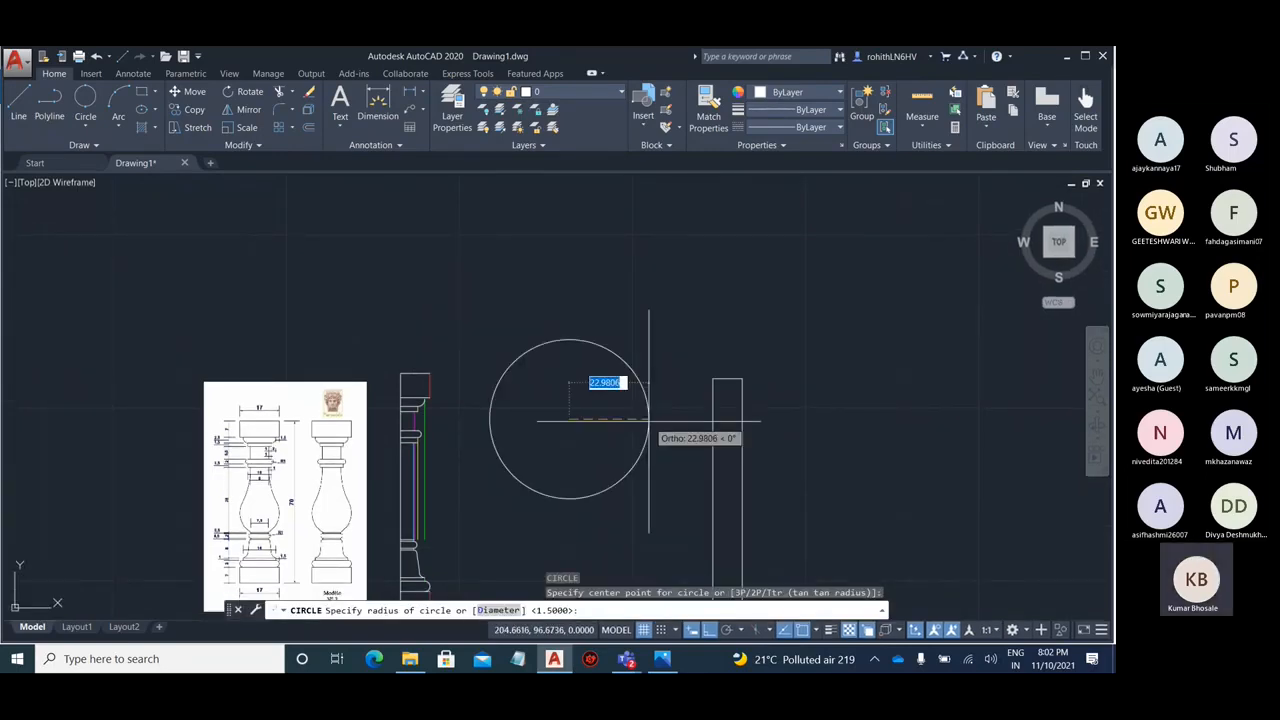
type("8.5")
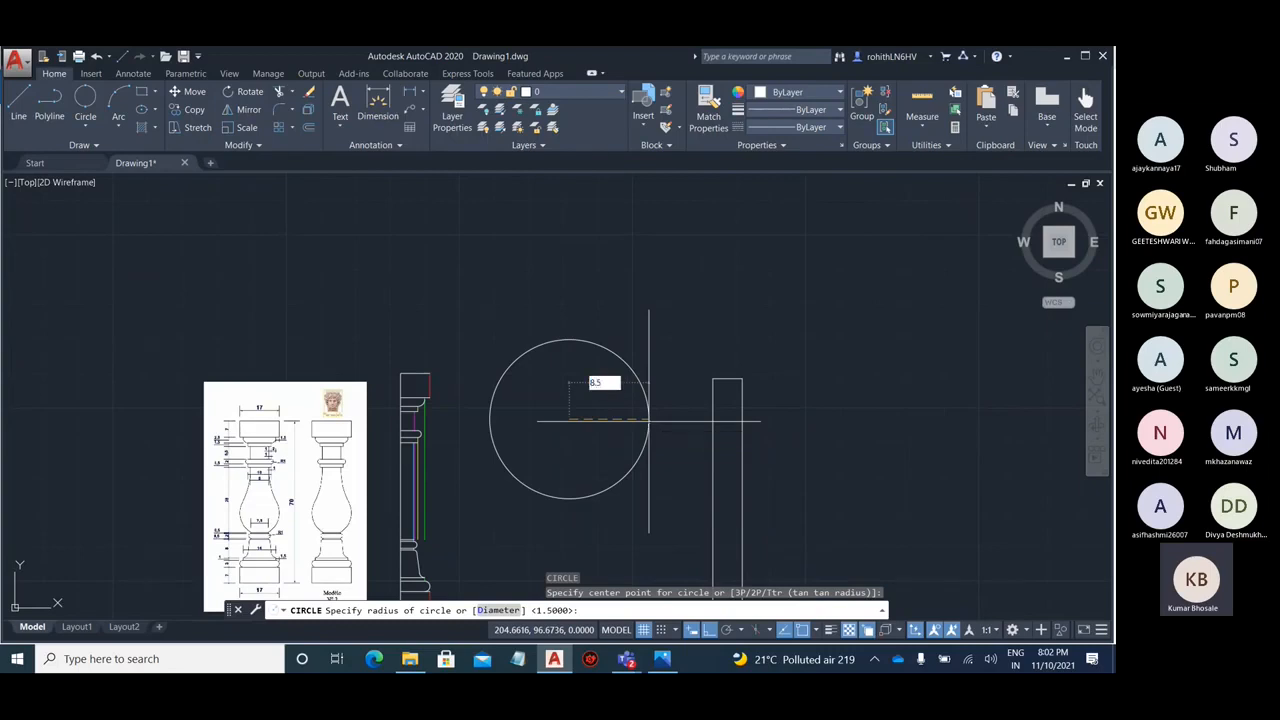
key("Return")
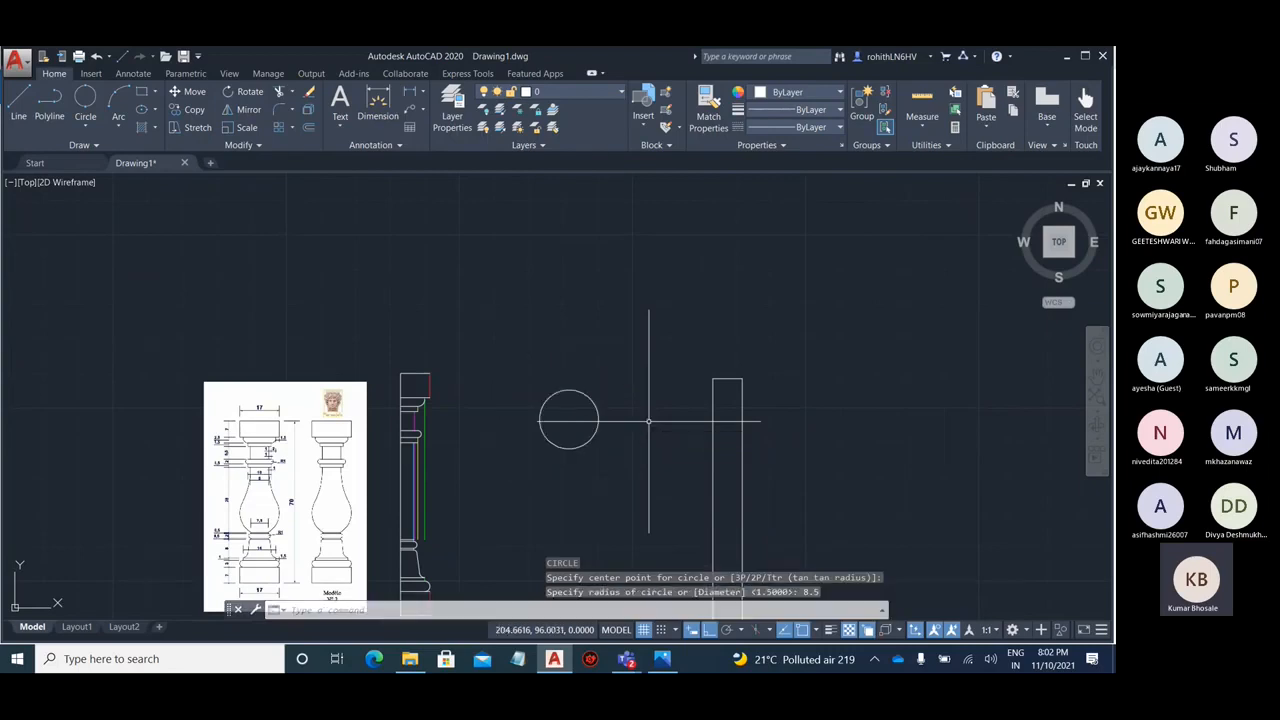
scroll(575, 430, "up", 3)
scroll(579, 391, "down", 2)
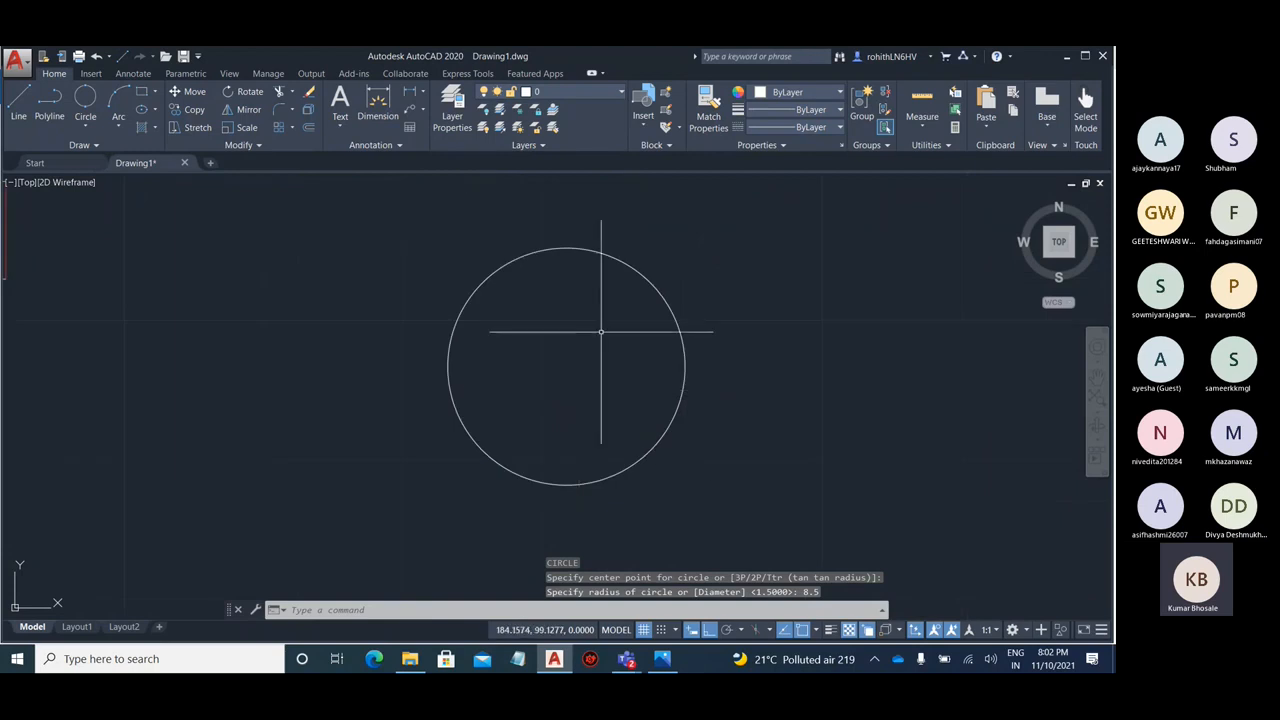
scroll(591, 440, "up", 2)
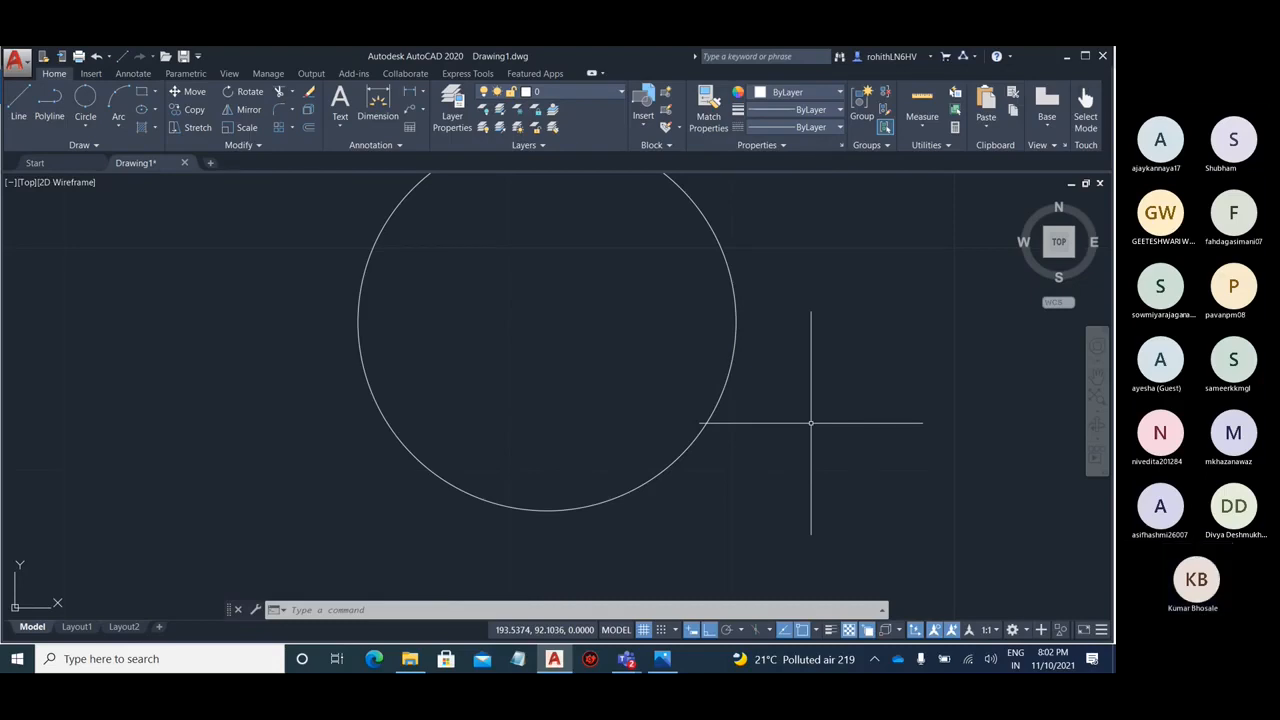
left_click(1065, 565)
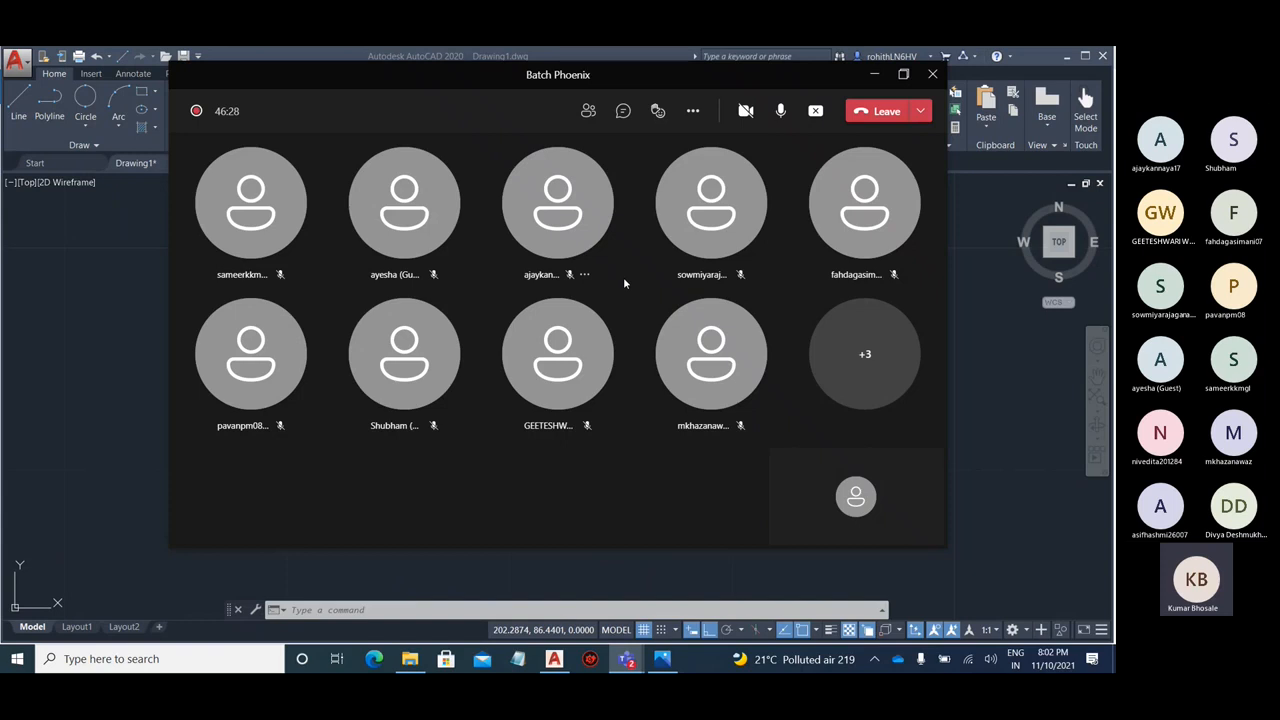
left_click(874, 74)
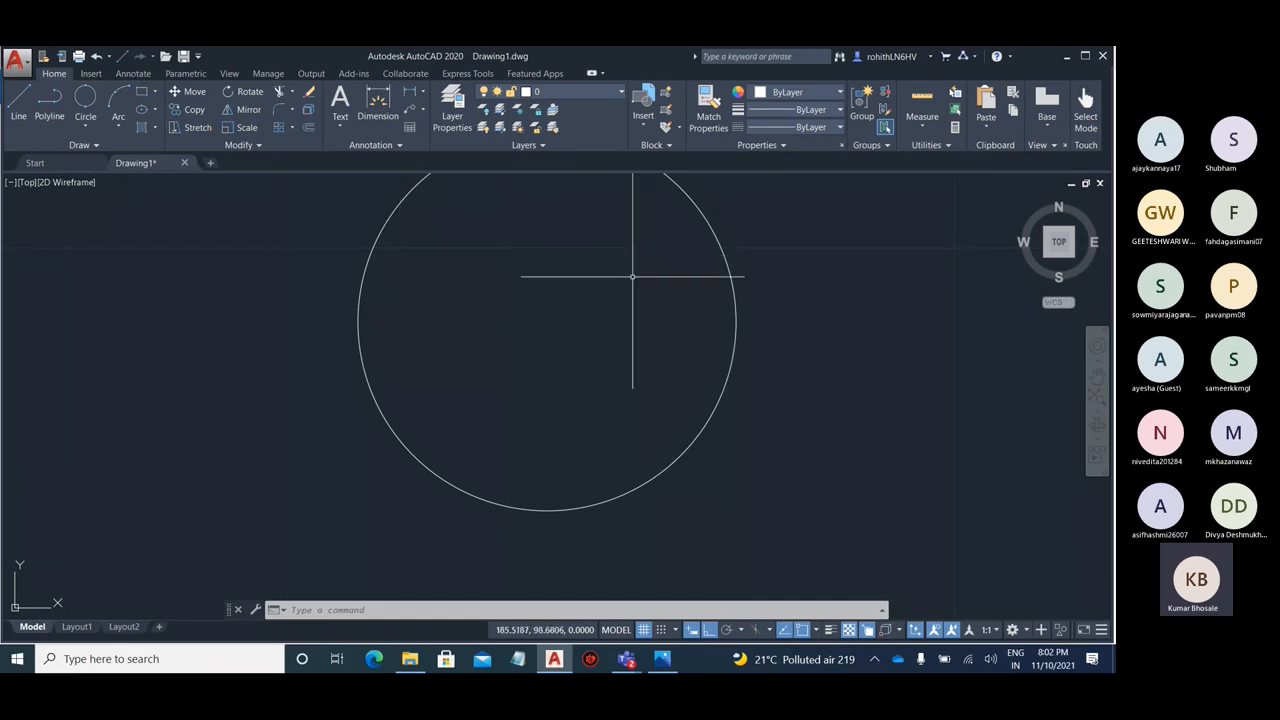
- Draw a vertical line from the circle's center straight down past its lower edge
scroll(546, 306, "down", 2)
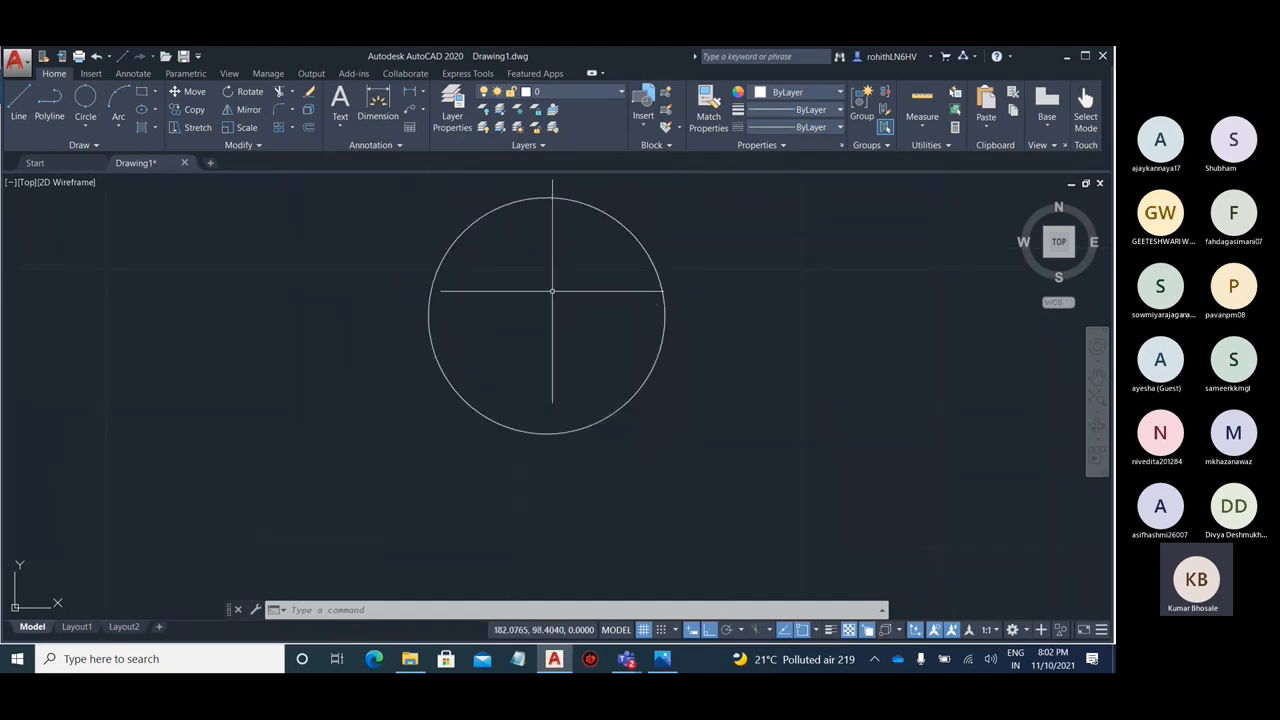
key("Return")
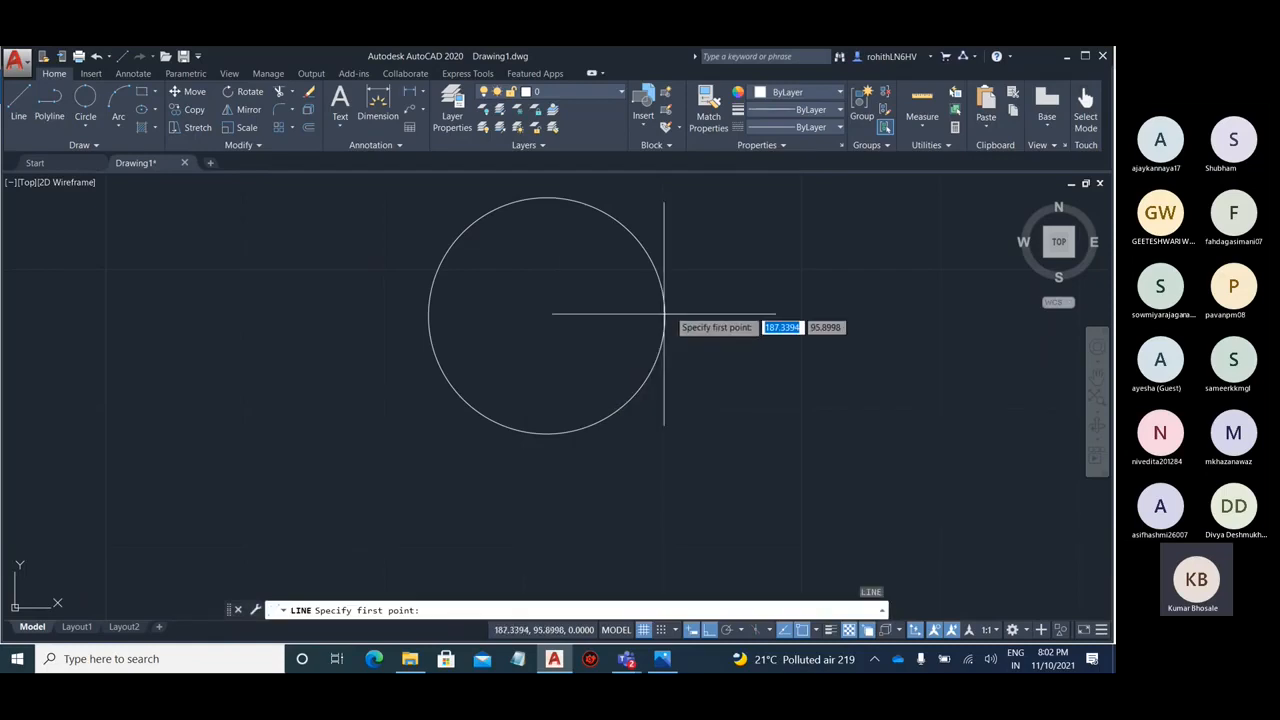
left_click(546, 316)
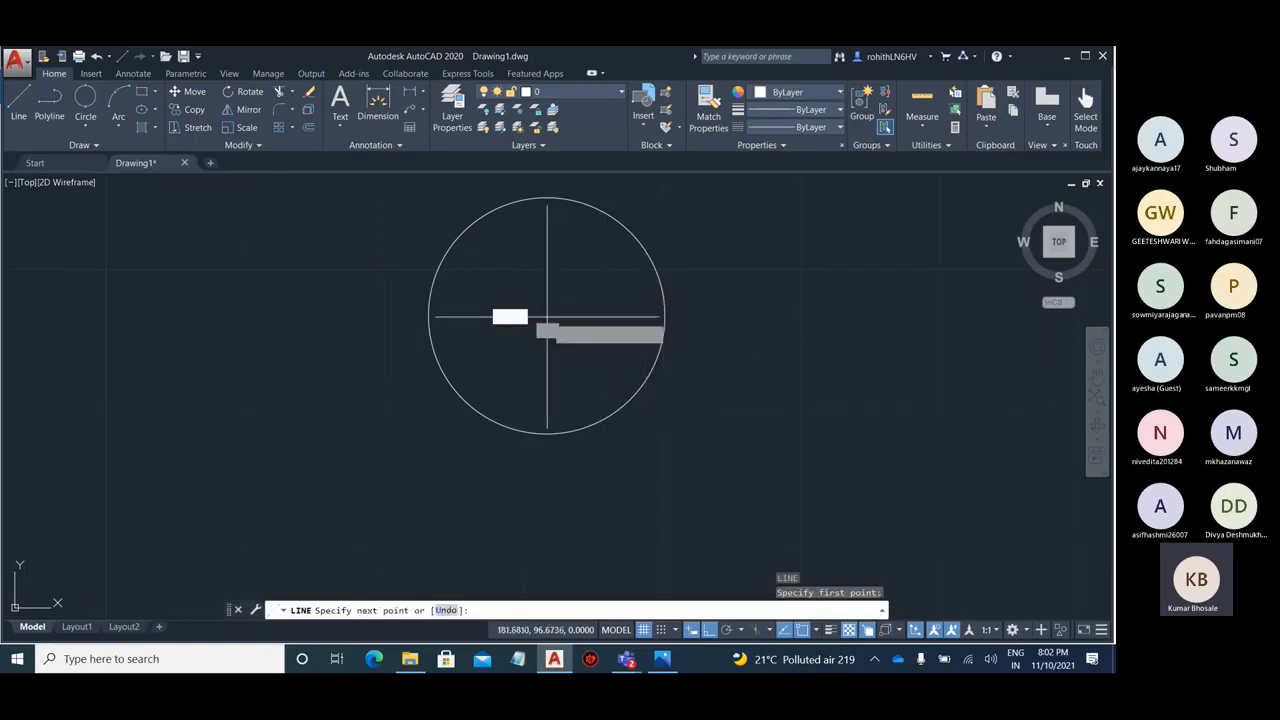
left_click(546, 530)
key("Escape")
scroll(561, 365, "up", 2)
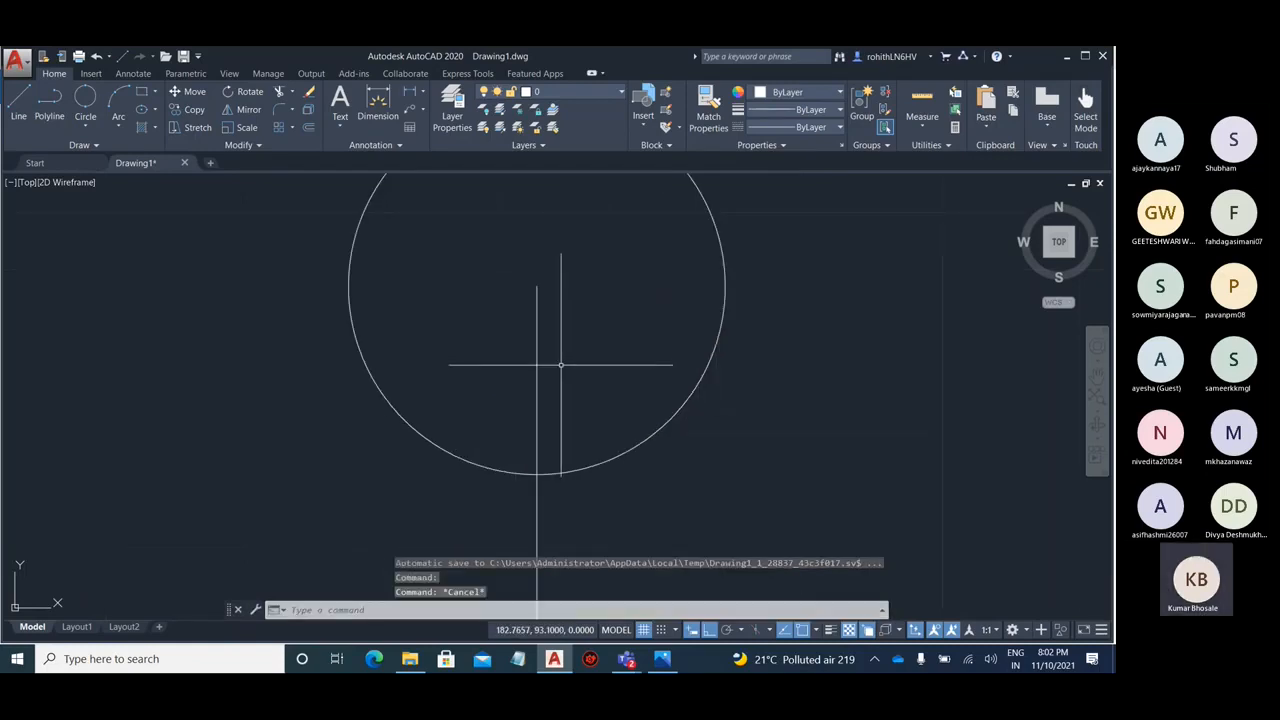
- Offset the vertical center line by 3.75 to both sides
key("Return")
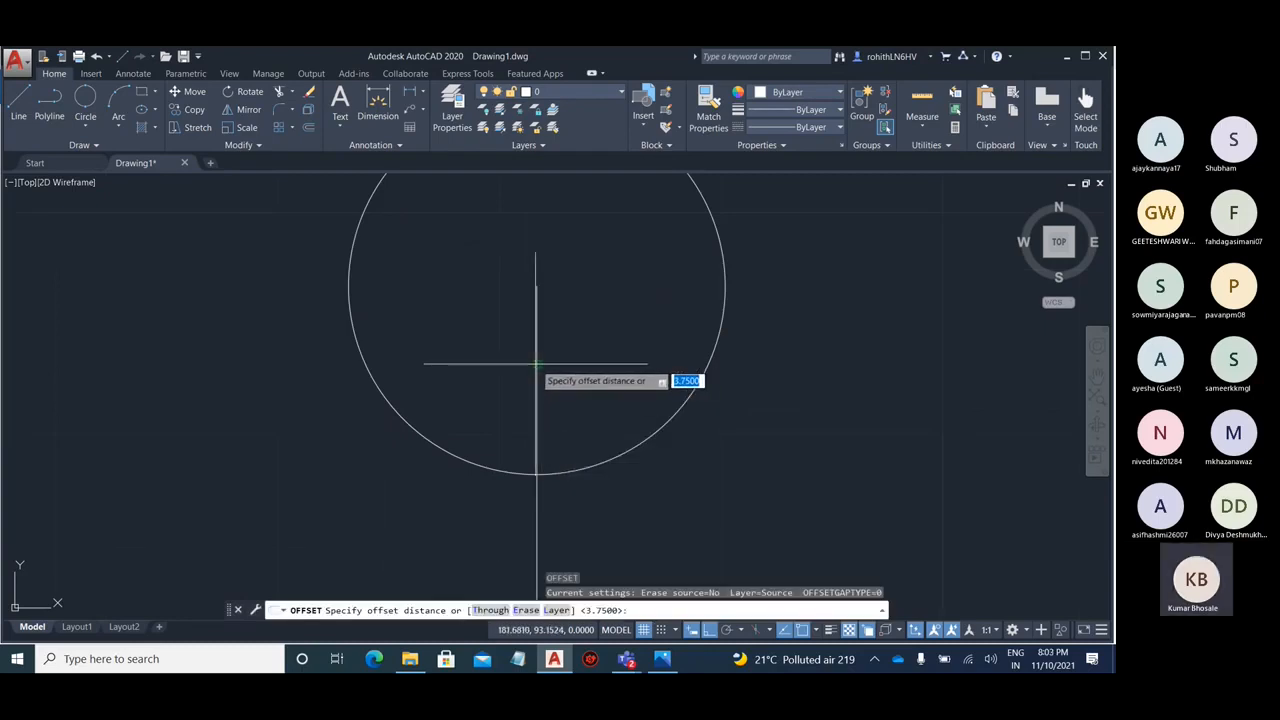
key("Return")
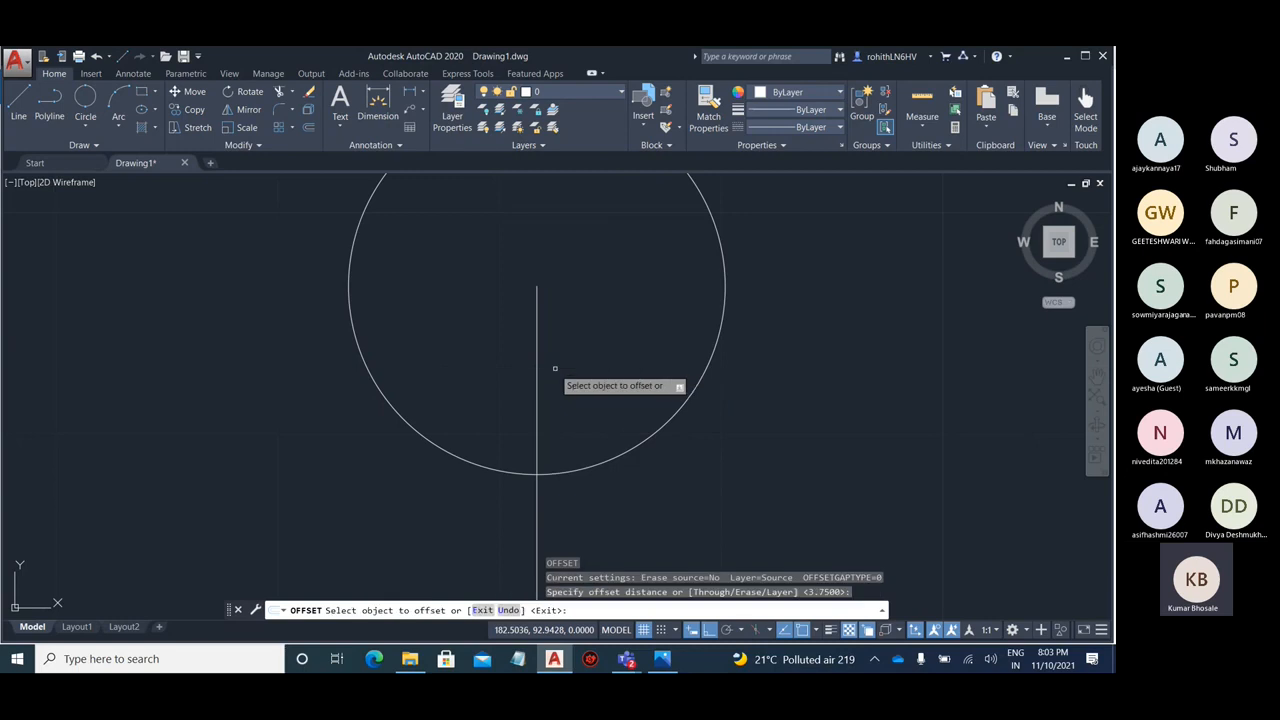
left_click(536, 373)
left_click(577, 366)
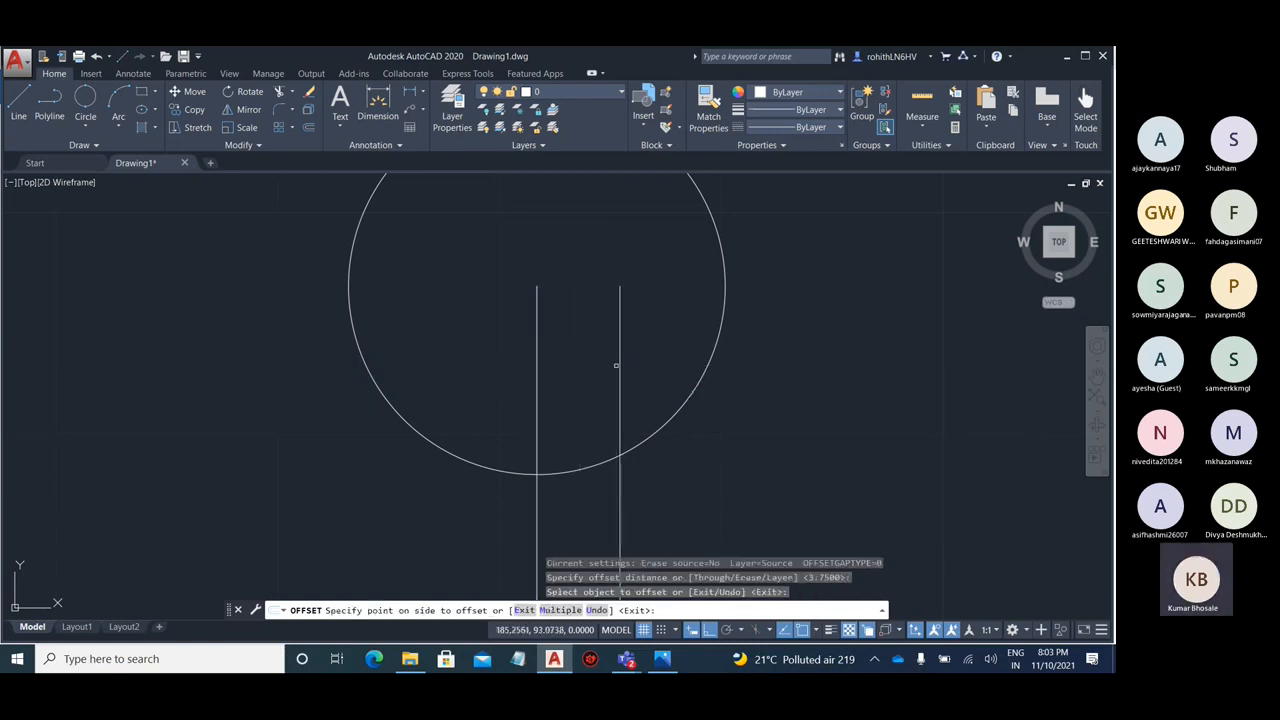
left_click(537, 373)
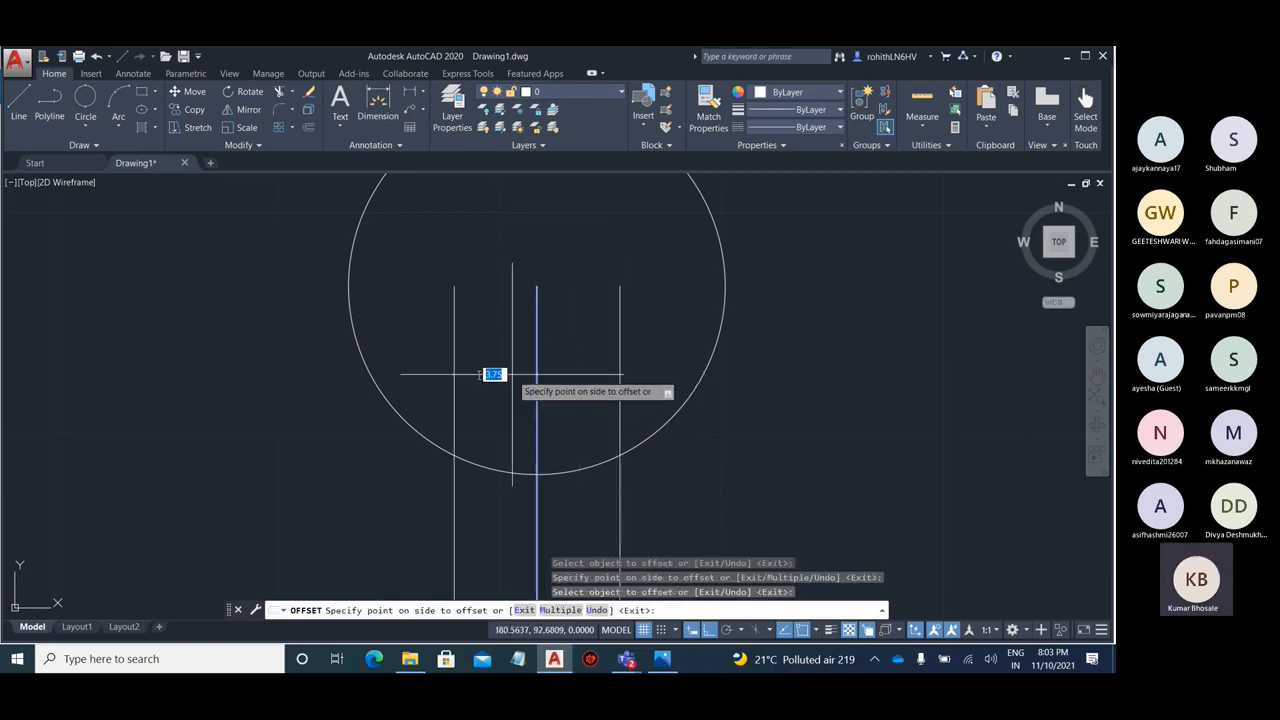
left_click(466, 374)
key("Escape")
- Measure the distance between the two points where the offset lines cross the lower part of the circle
scroll(505, 405, "up", 4)
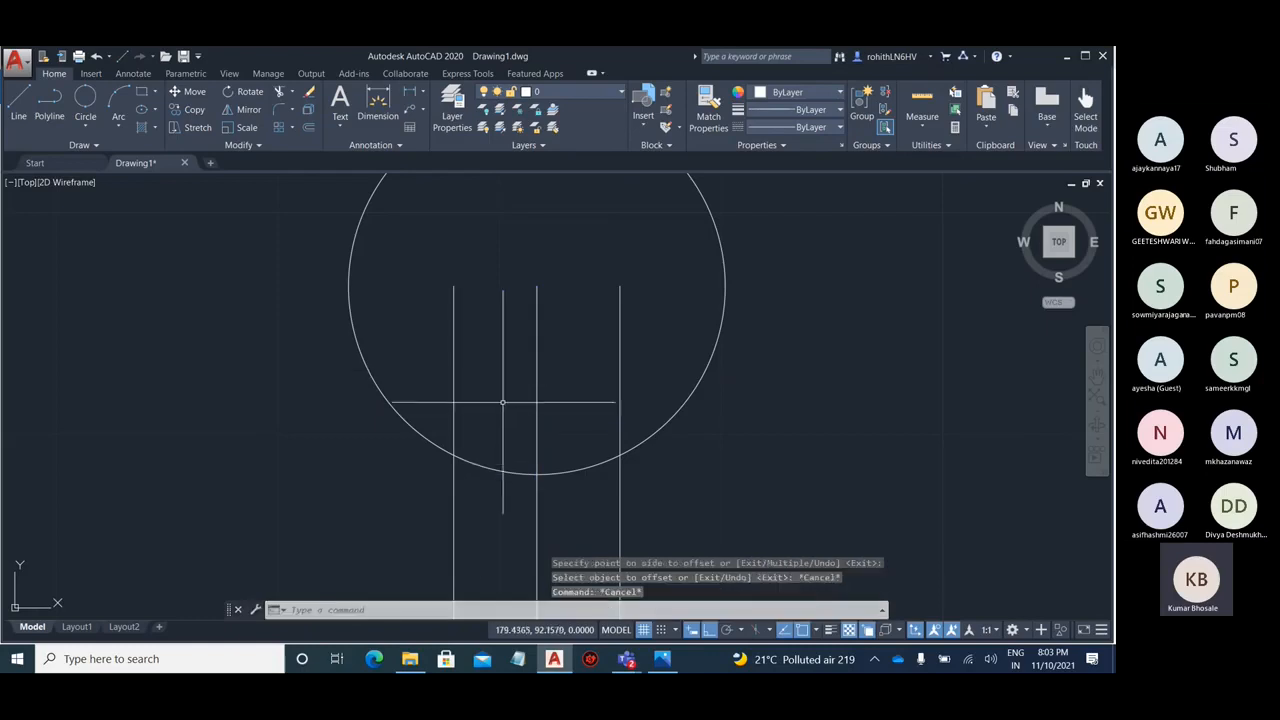
type("d")
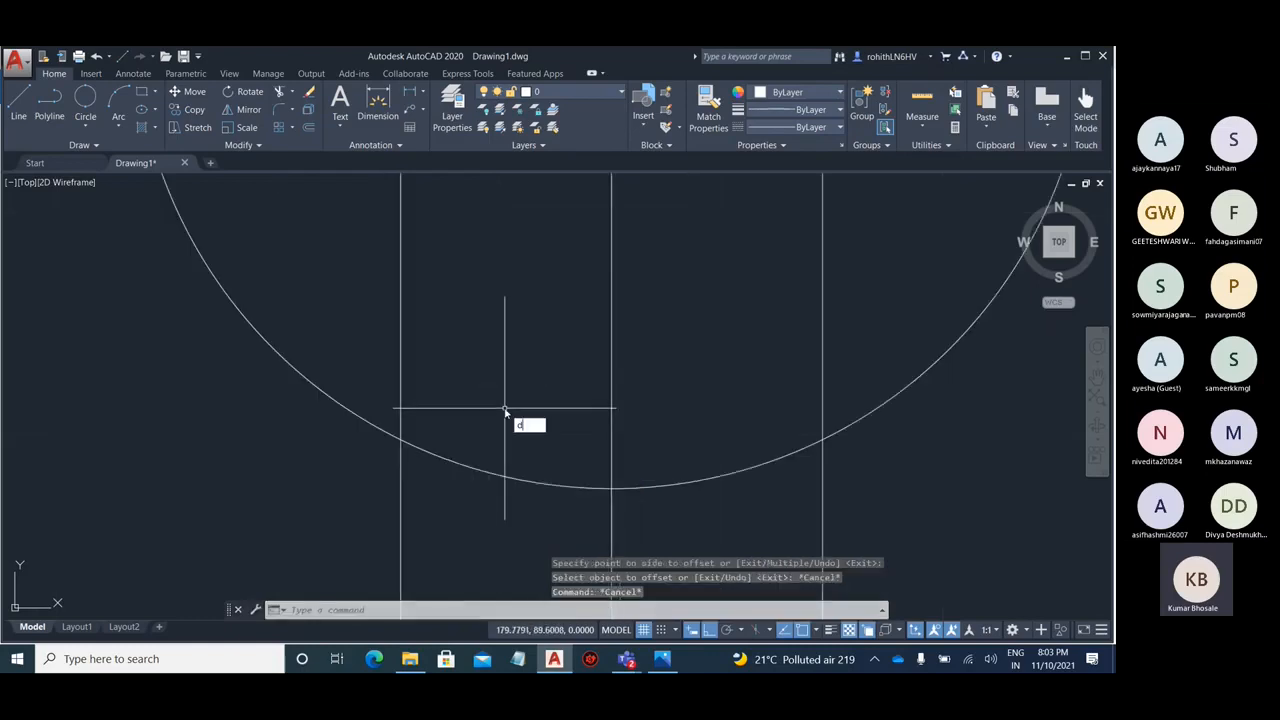
type("i")
key("Return")
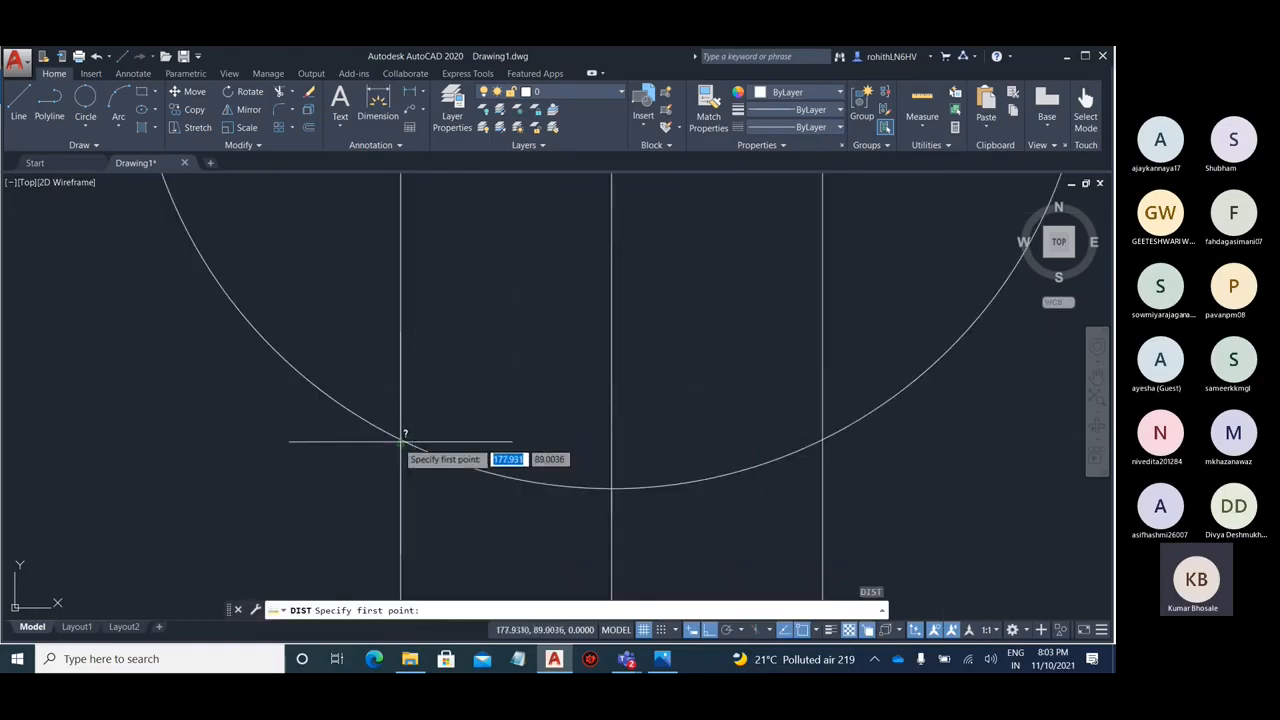
left_click(401, 440)
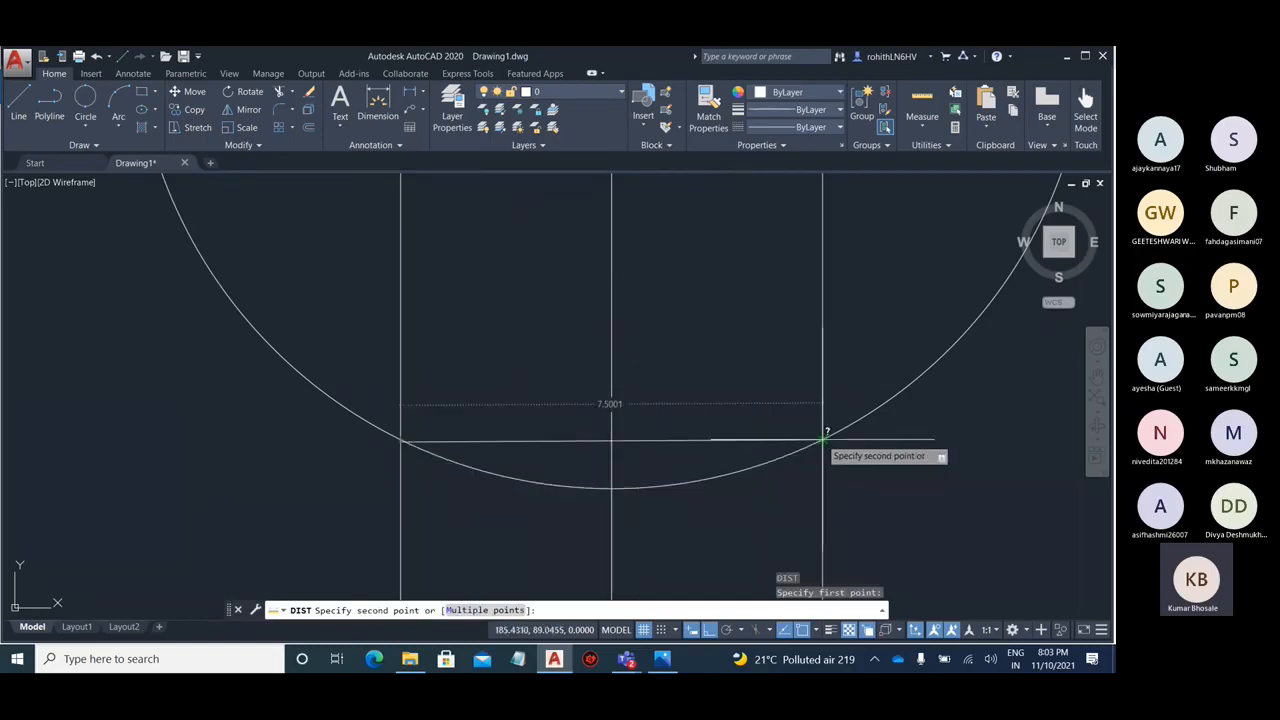
key("Escape")
- Draw a horizontal line joining the two points where the offset lines cross the lower part of the circle
scroll(455, 410, "down", 4)
type("l")
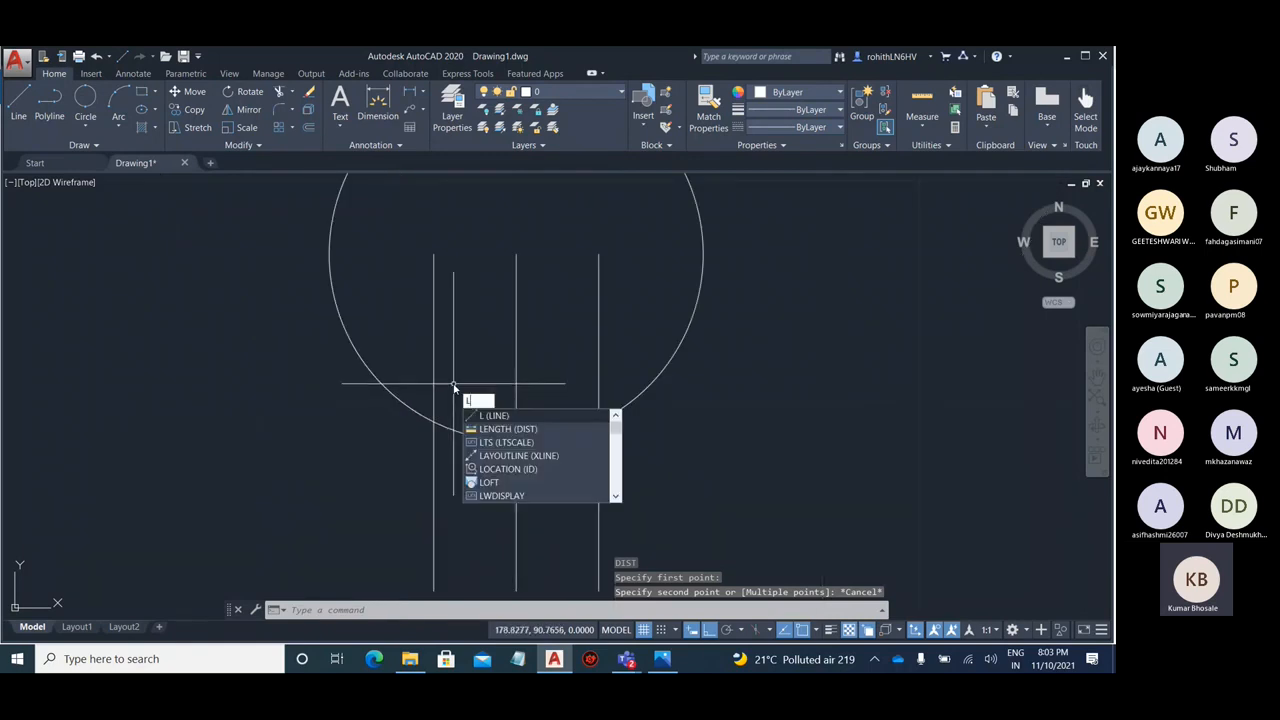
key("Return")
left_click(433, 421)
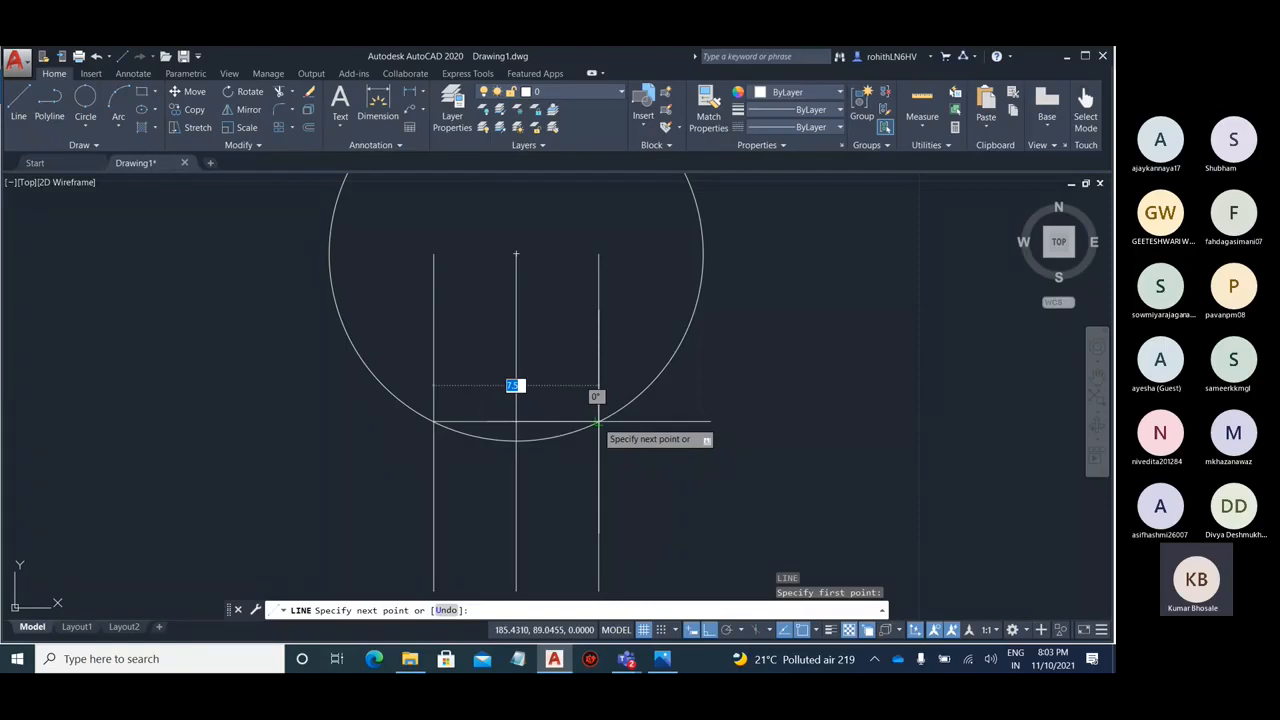
left_click(598, 421)
key("Escape")
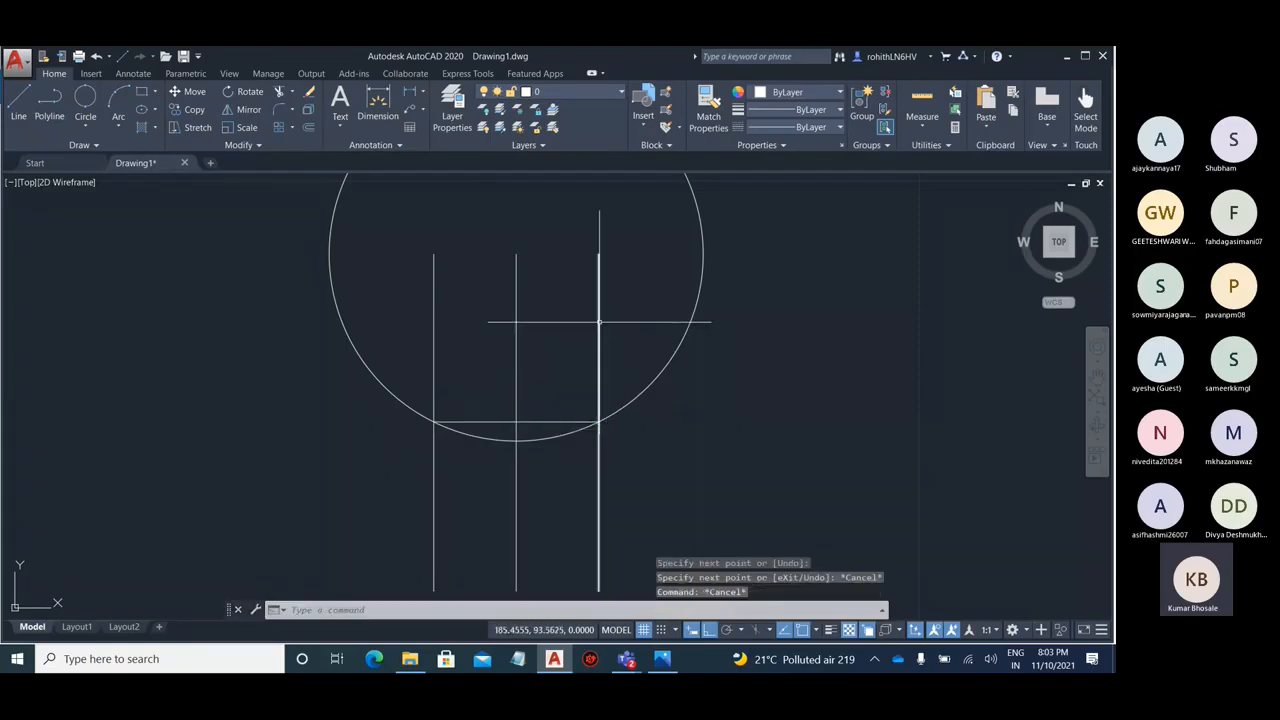
- Delete the three vertical construction lines in the circle, keeping the horizontal chord
left_click(598, 321)
key("Delete")
left_click(516, 323)
key("Delete")
left_click(434, 336)
key("Delete")
- Measure from the vertical axis to the cyan line along the horizontal edge just above the lower rounded ring
scroll(611, 341, "down", 5)
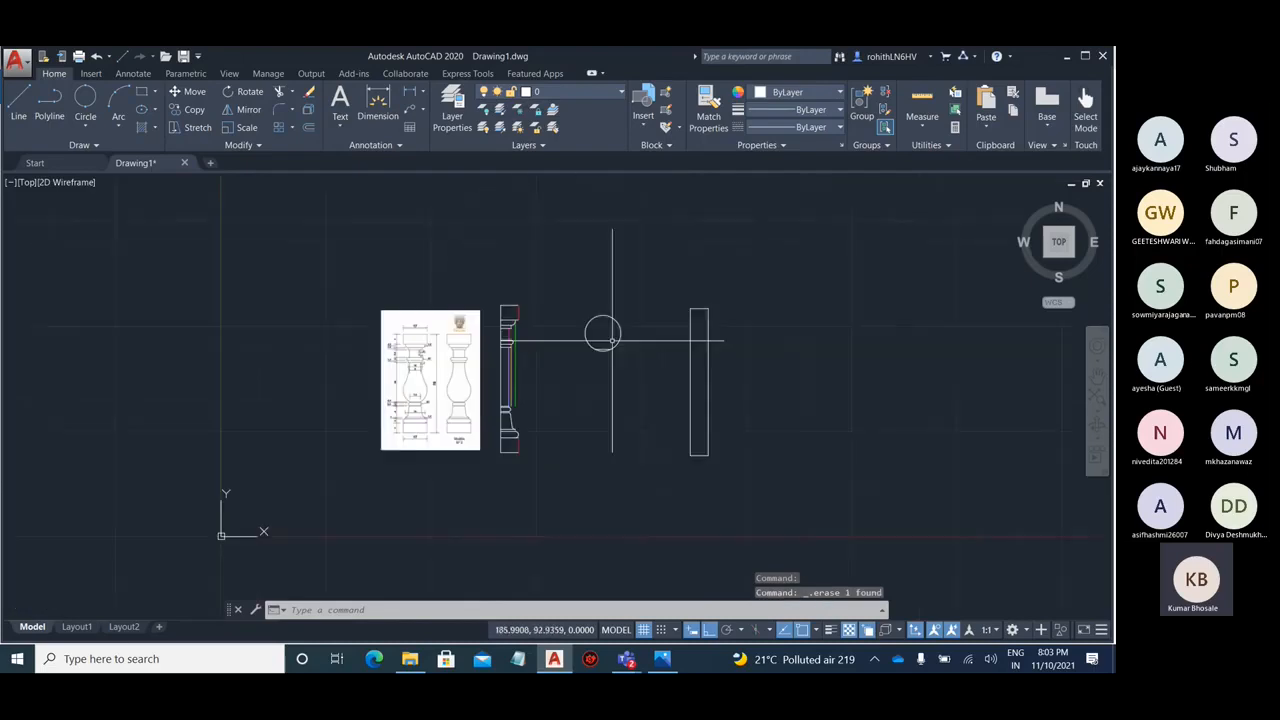
scroll(511, 420, "up", 2)
scroll(511, 420, "up", 4)
scroll(505, 415, "up", 4)
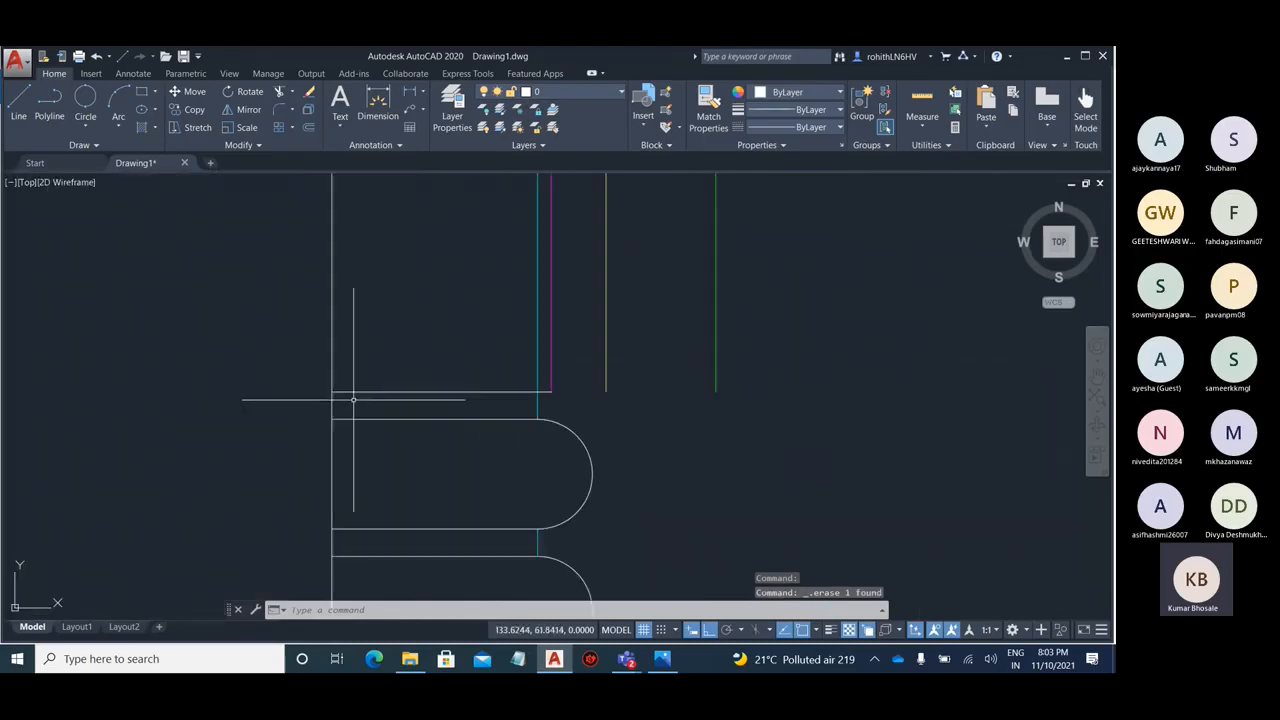
scroll(360, 395, "up", 4)
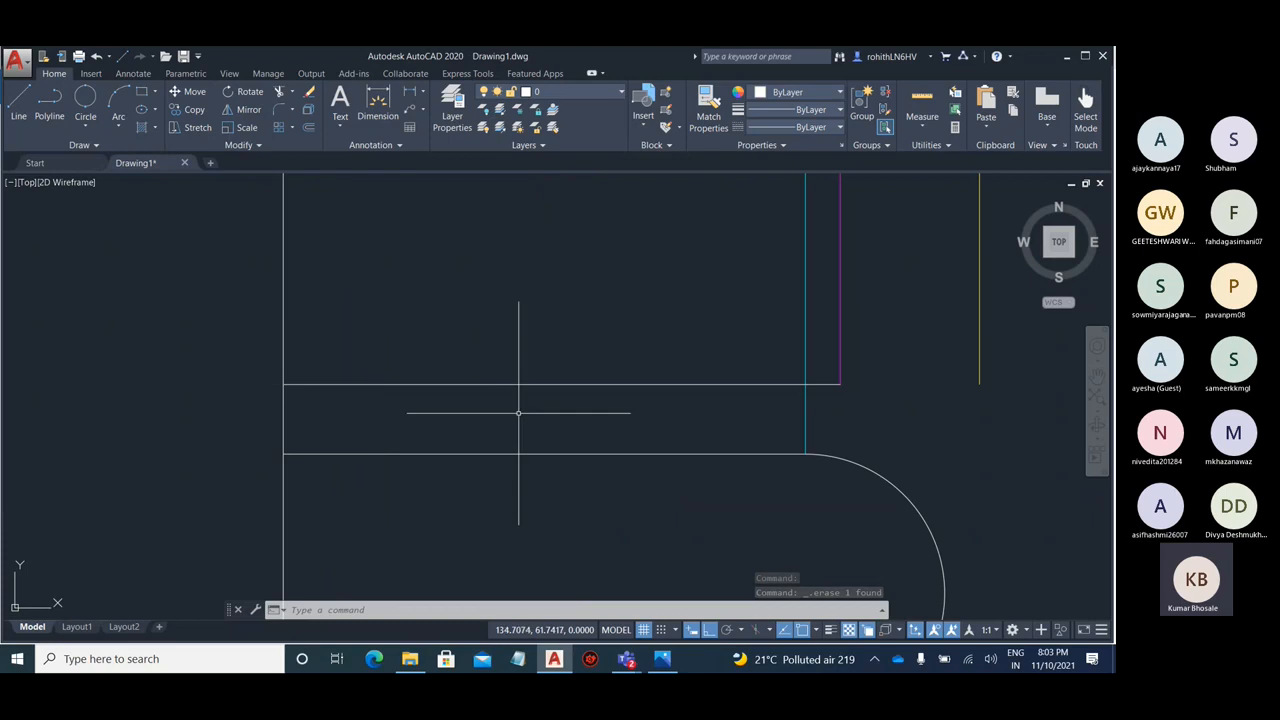
type("oist")
key("Return")
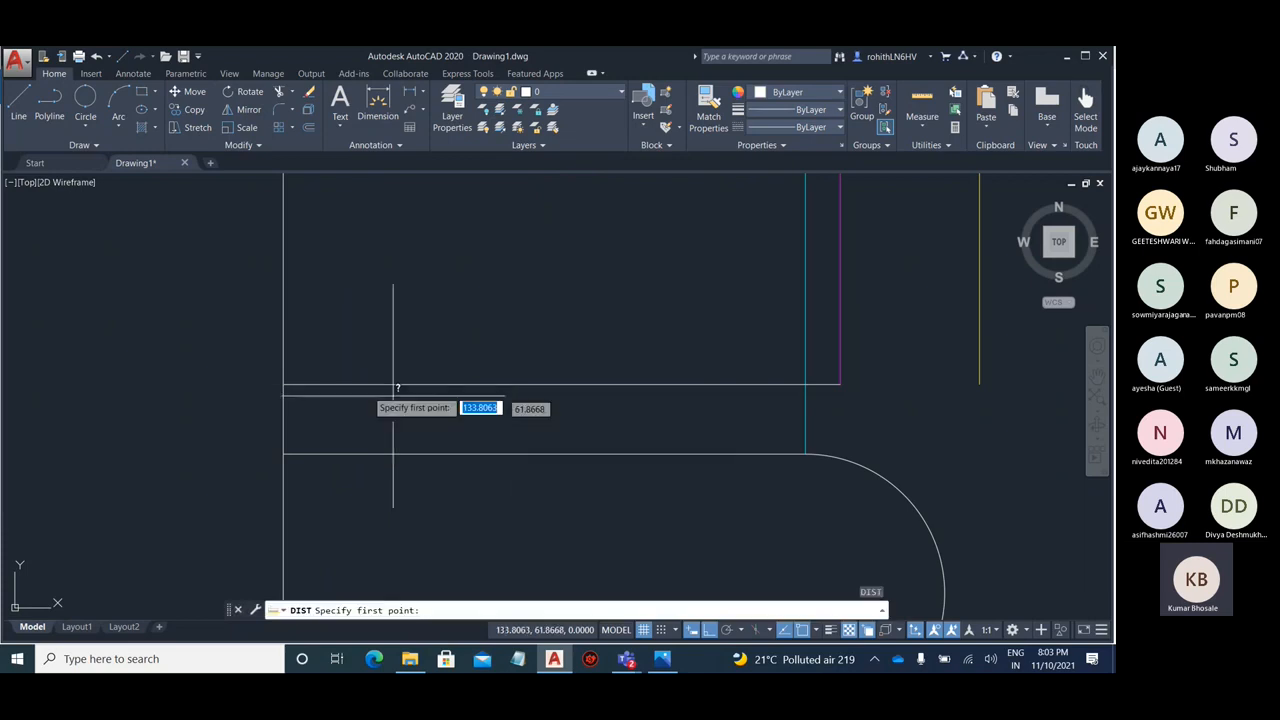
left_click(285, 384)
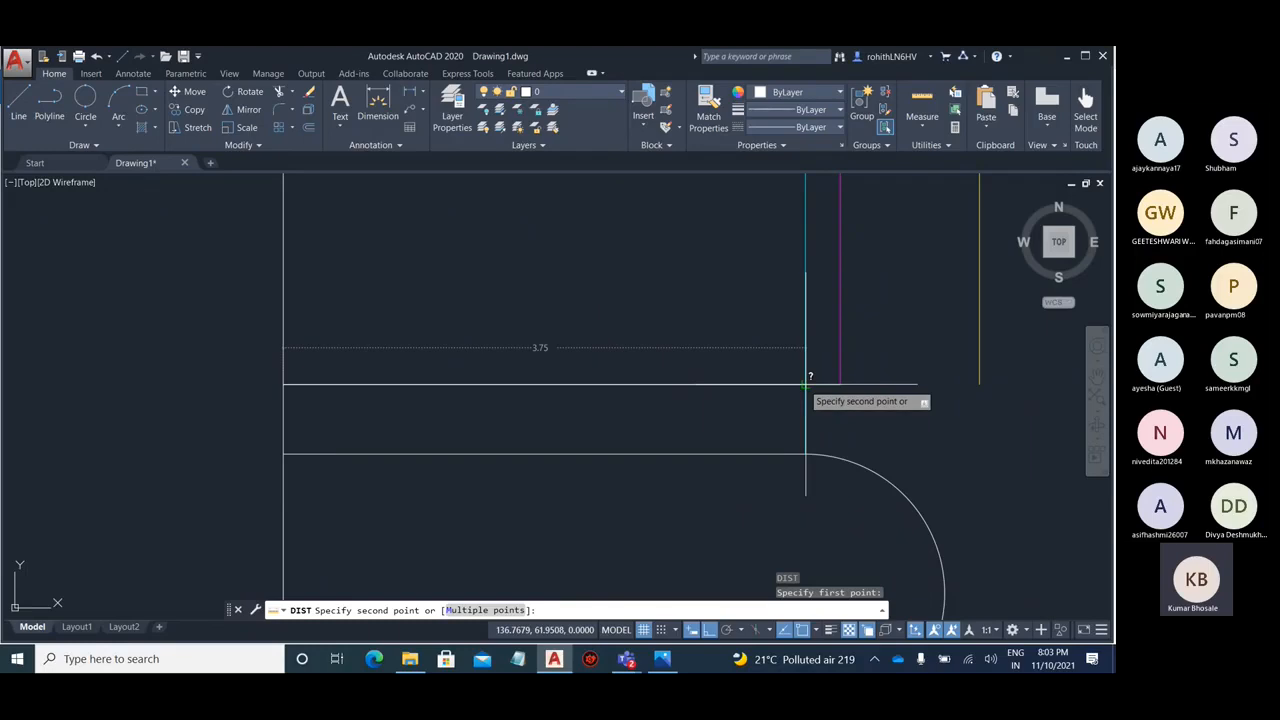
key("Escape")
scroll(628, 483, "down", 5)
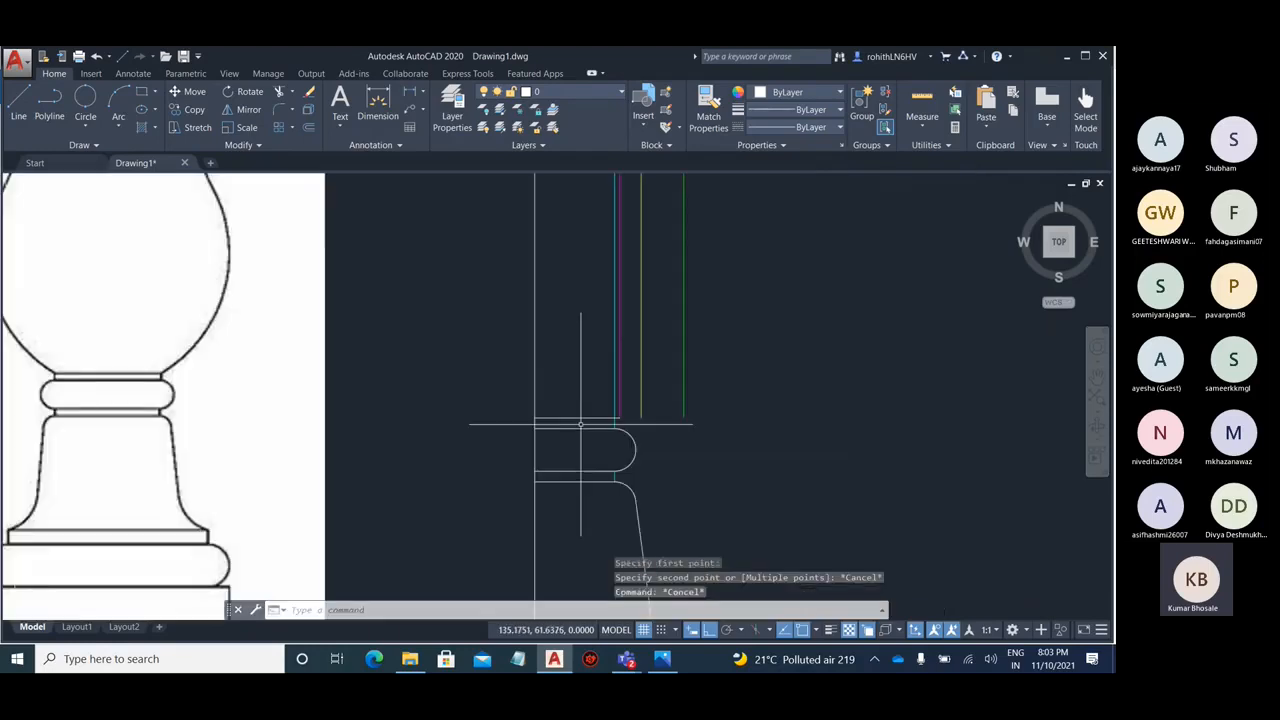
- Trim the end of that horizontal edge that projects past the cyan vertical line
type("tr")
key("Return")
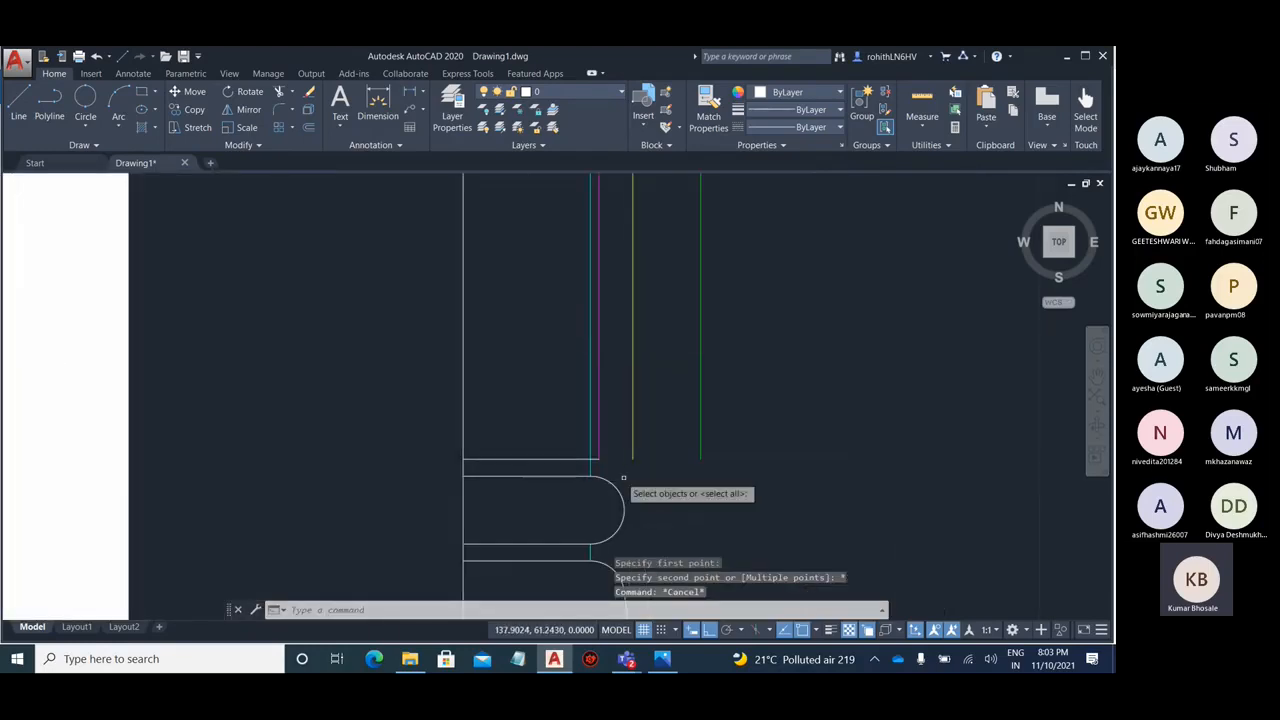
scroll(606, 466, "up", 5)
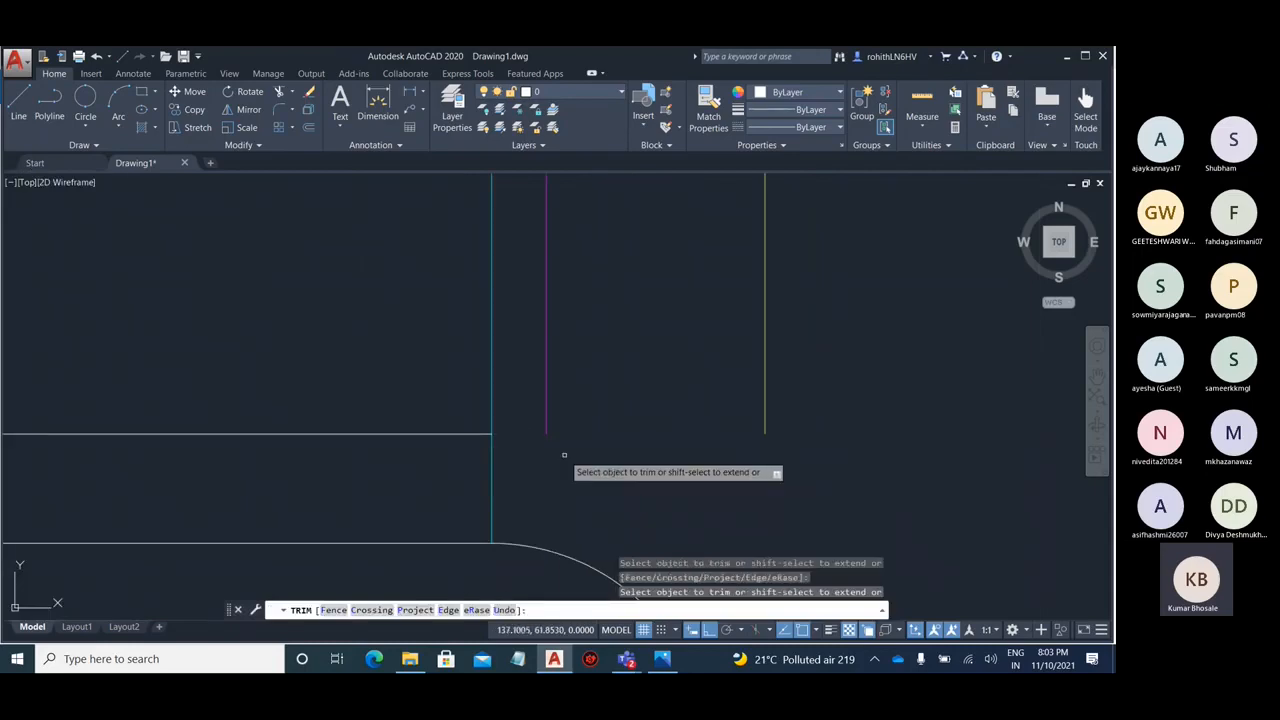
scroll(564, 455, "down", 2)
key("Escape")
key("Escape")
scroll(540, 440, "down", 3)
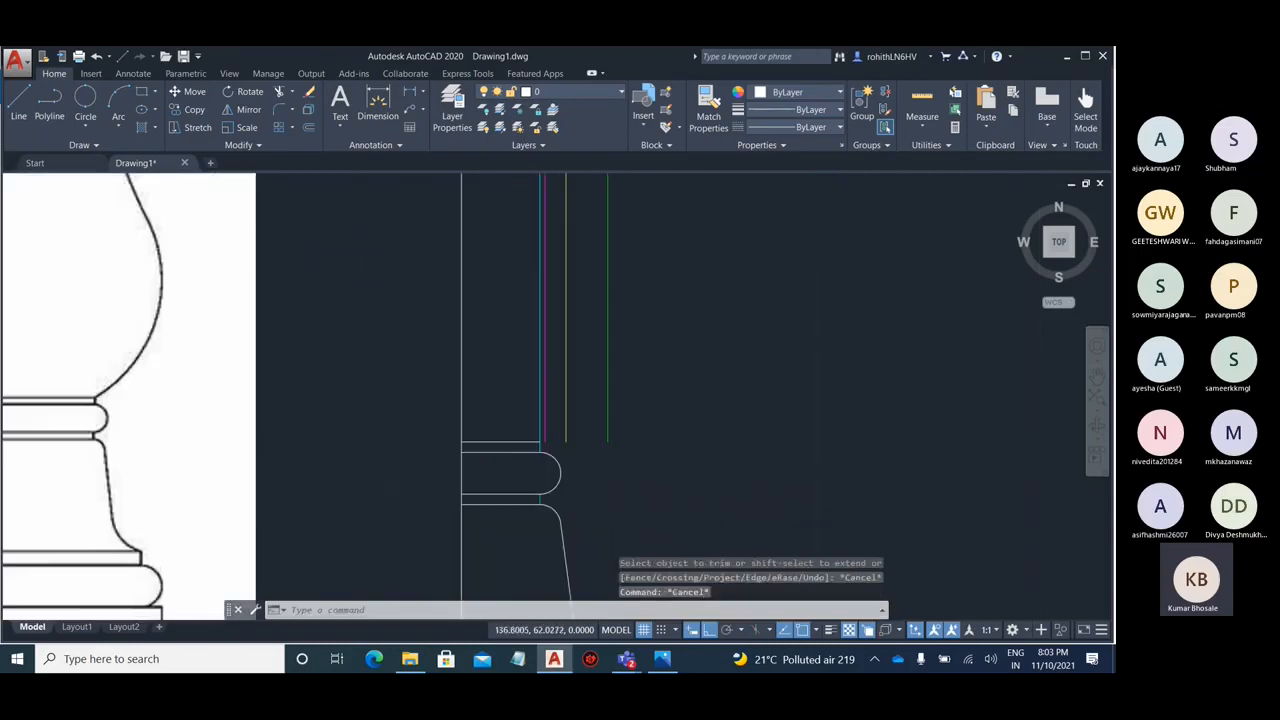
- Remove the outermost green vertical construction line with the Trim command
scroll(540, 440, "down", 5)
scroll(552, 352, "up", 3)
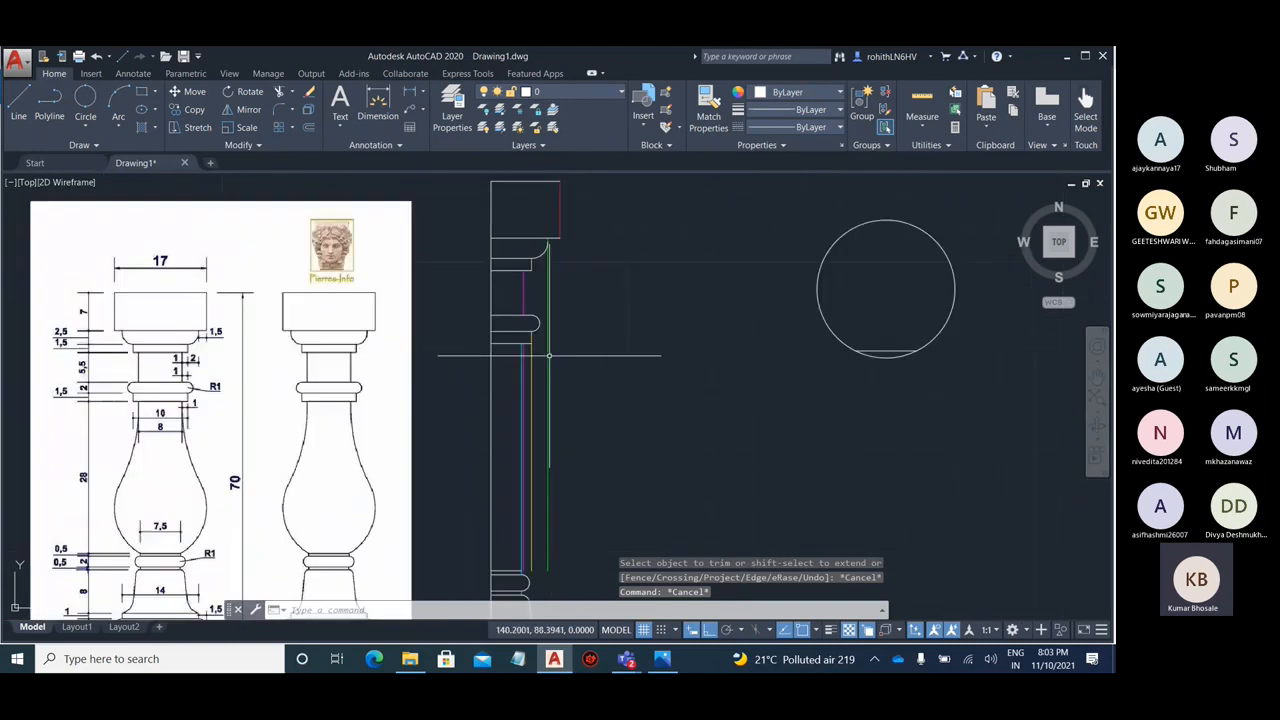
key("Return")
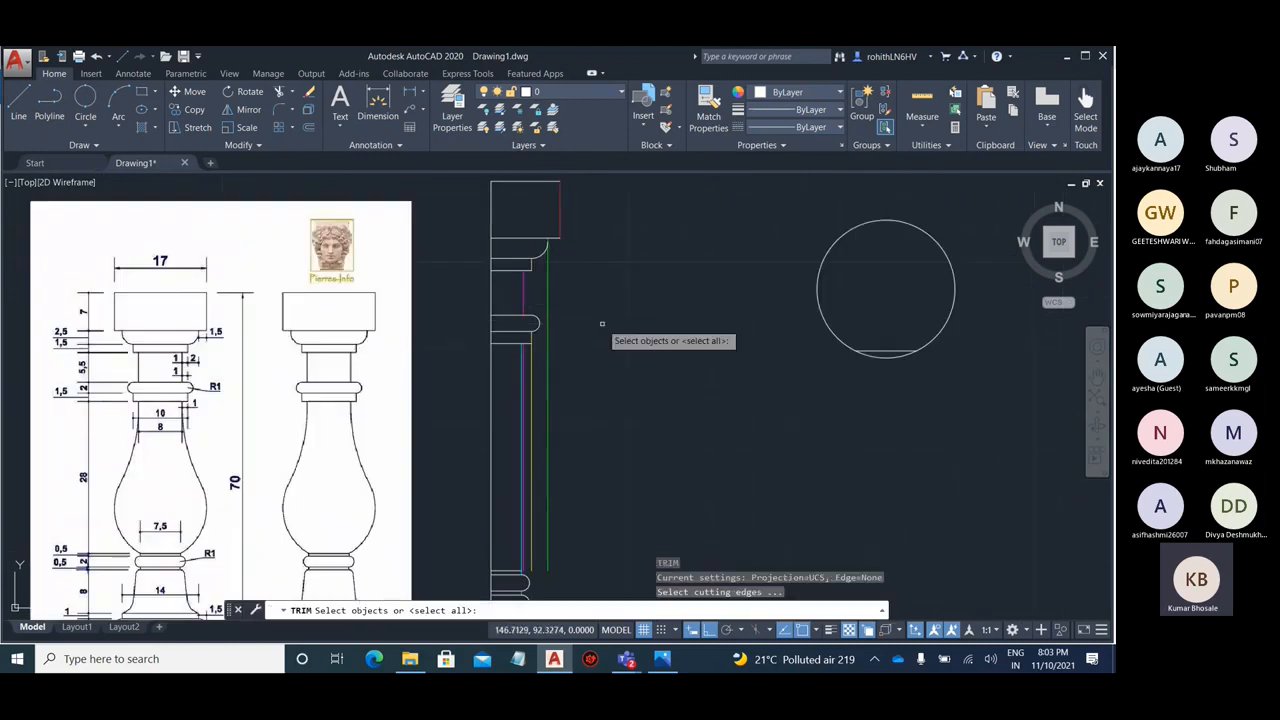
key("Return")
key("Escape")
key("Escape")
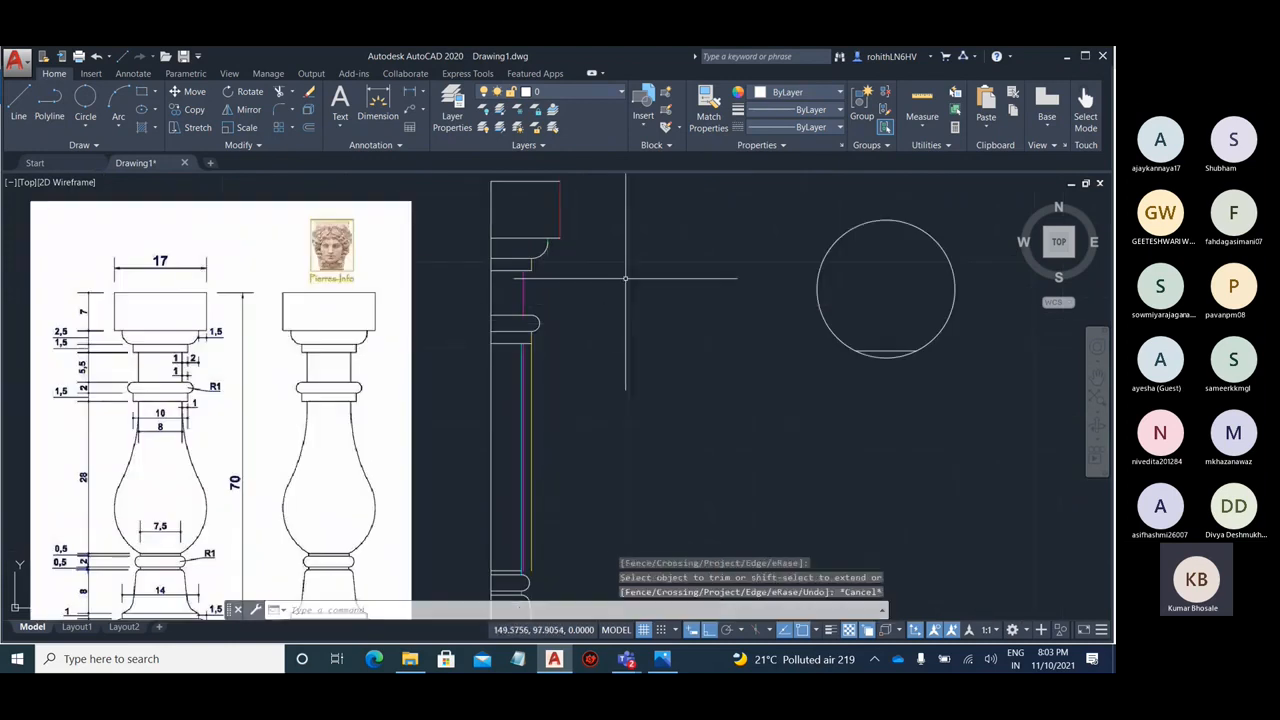
- Move the circle from its chord's right endpoint to the intersection of the cyan line and the horizontal edge above the lower ring, with Ortho off
left_click(950, 294)
scroll(950, 294, "up", 5)
scroll(903, 354, "down", 3)
key("Return")
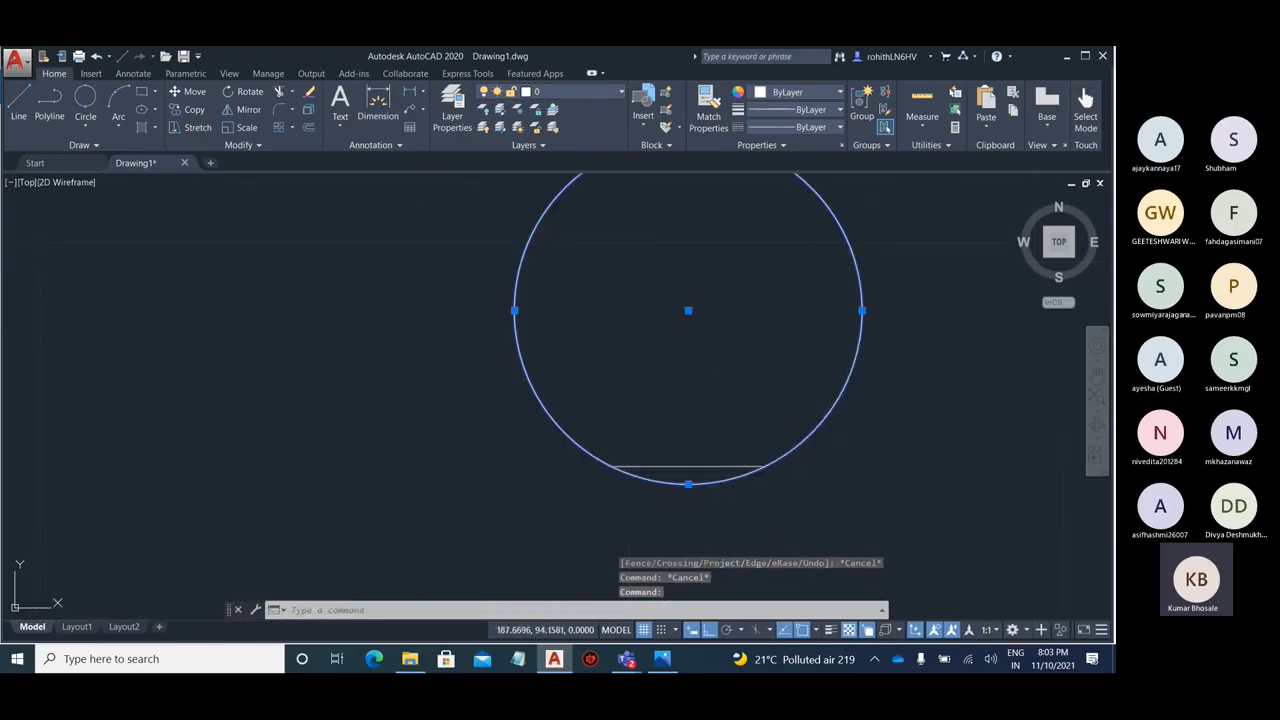
scroll(775, 442, "up", 3)
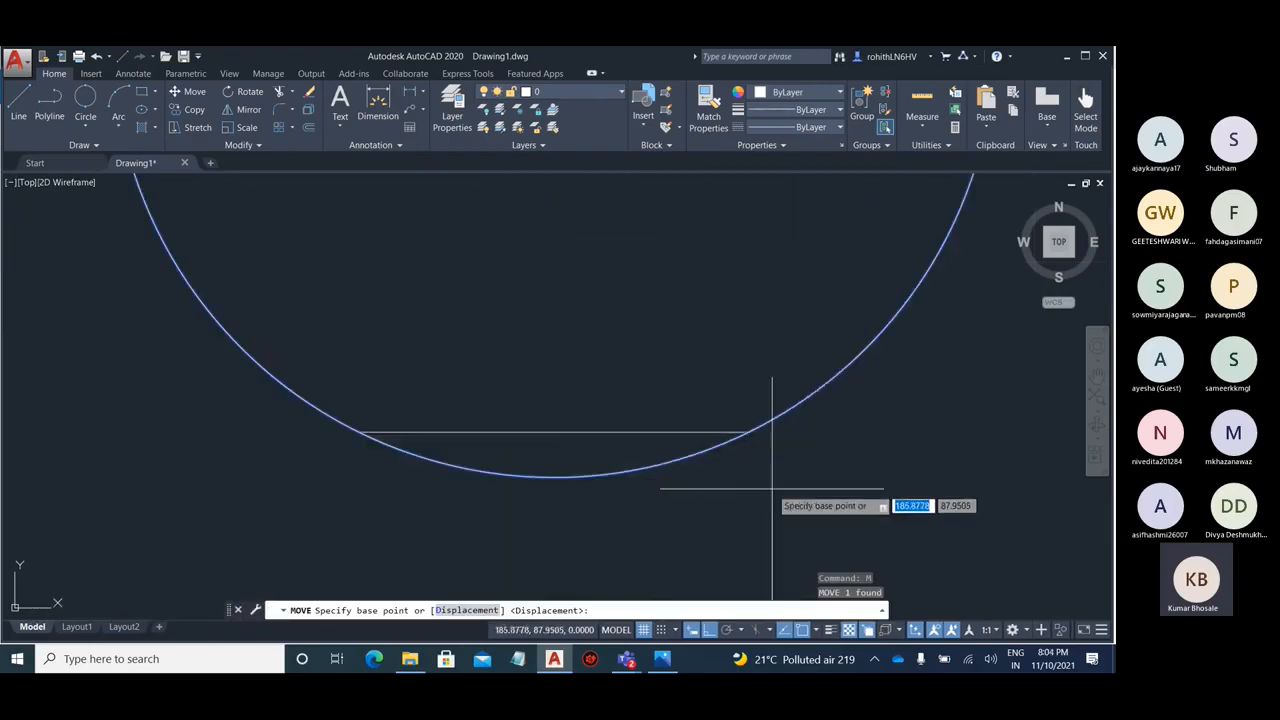
left_click(748, 433)
scroll(766, 400, "down", 10)
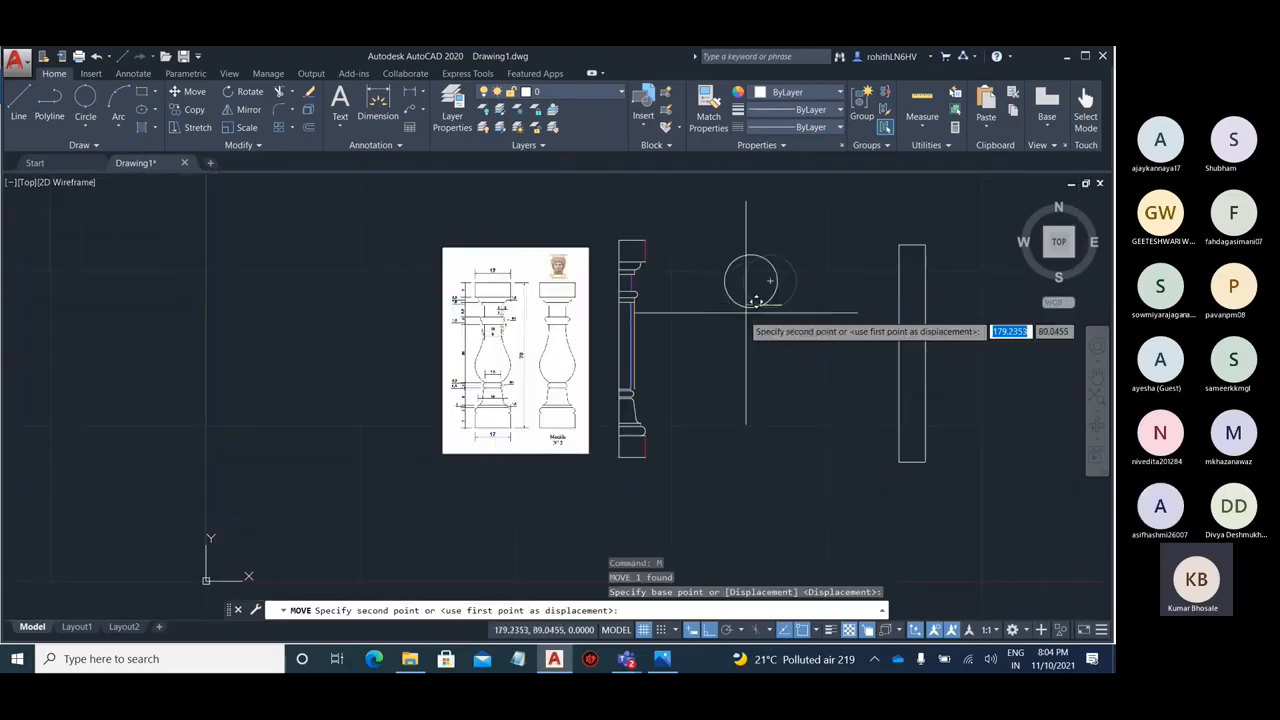
key("F8")
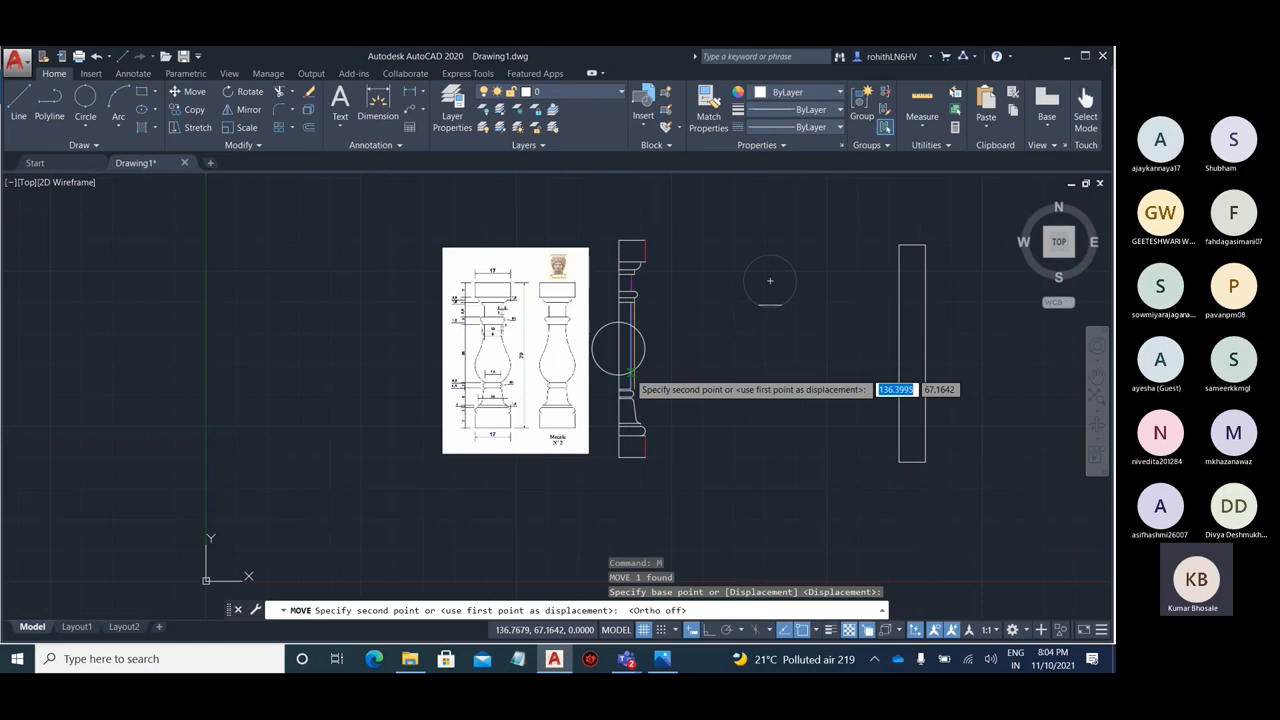
scroll(642, 370, "up", 6)
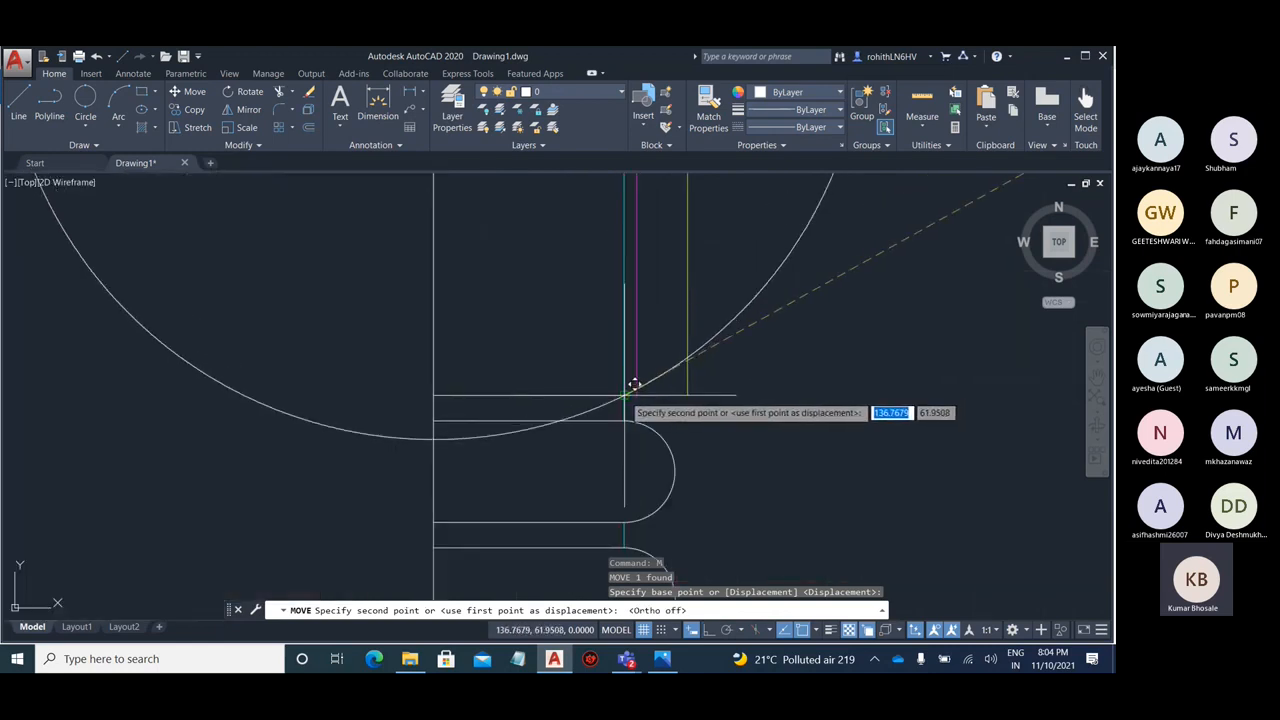
left_click(634, 384)
scroll(783, 400, "down", 6)
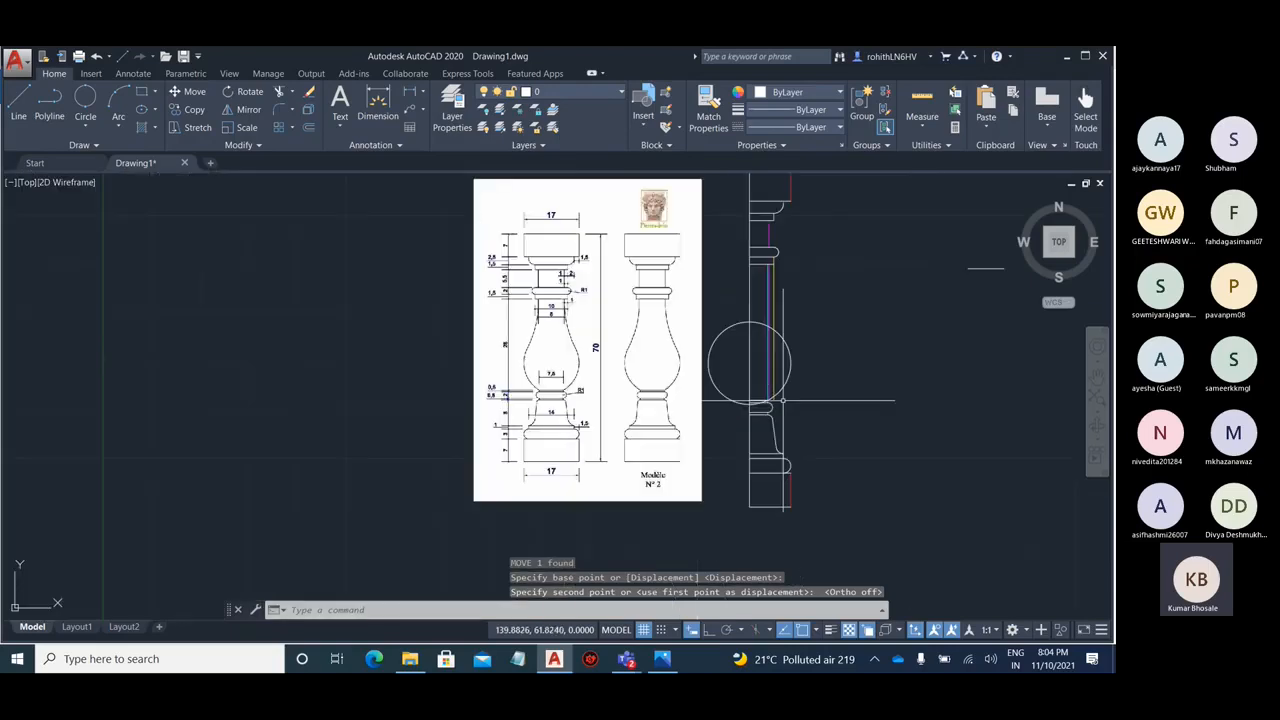
- Trim the yellow vertical line above and inside the circle and delete its short remaining piece below the circle
scroll(786, 345, "up", 4)
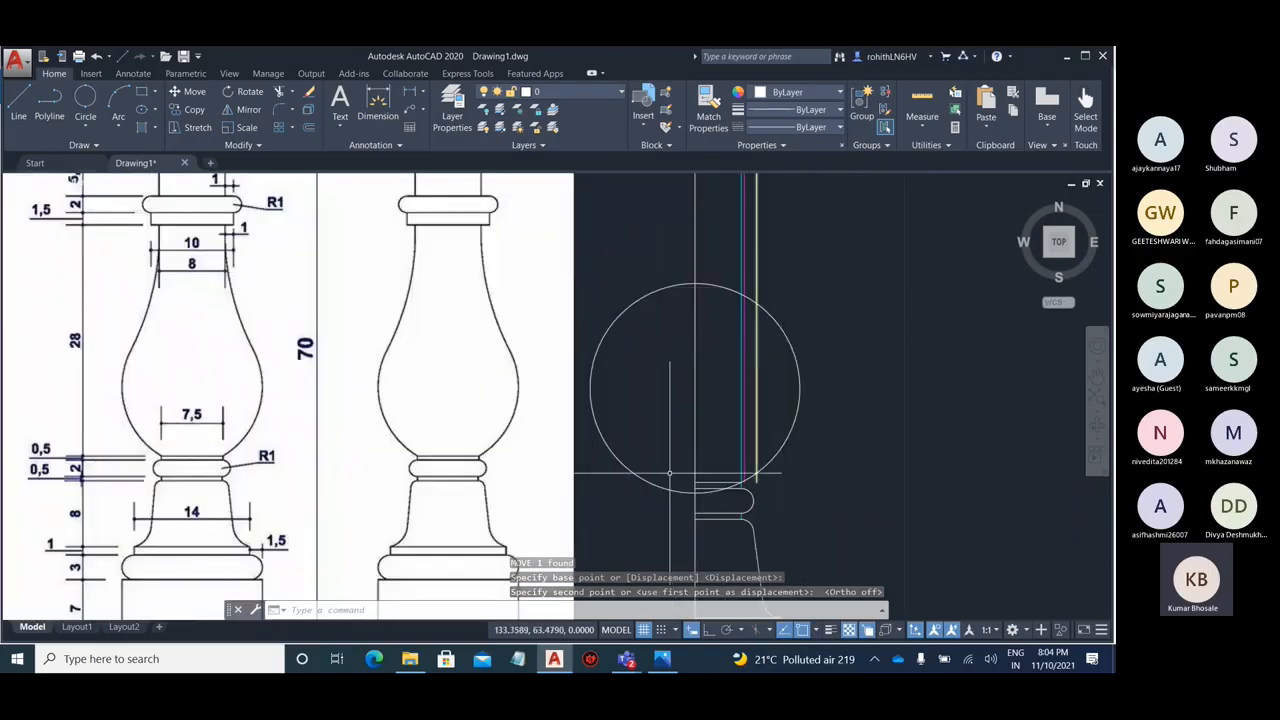
mouse_move(815, 287)
middle_mouse_down()
mouse_move(696, 387)
mouse_move(761, 297)
middle_mouse_up()
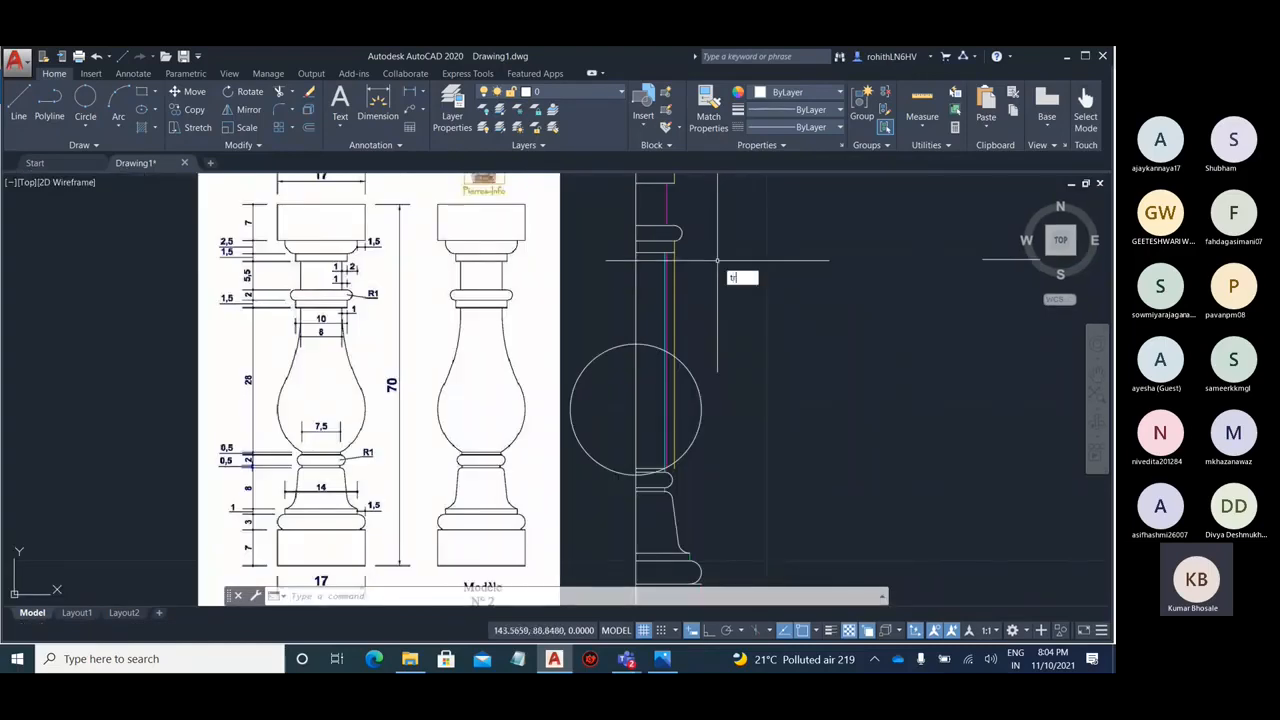
key("Return")
scroll(700, 390, "up", 2)
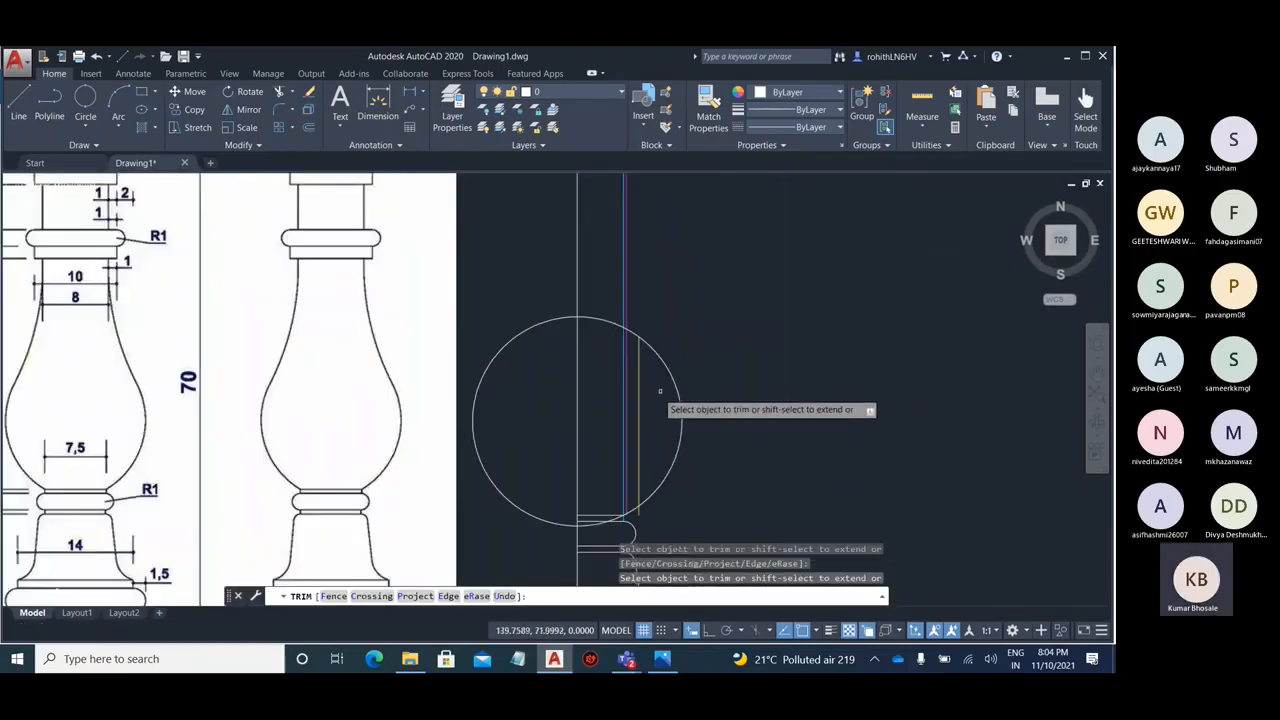
key("Escape")
scroll(743, 421, "down", 4)
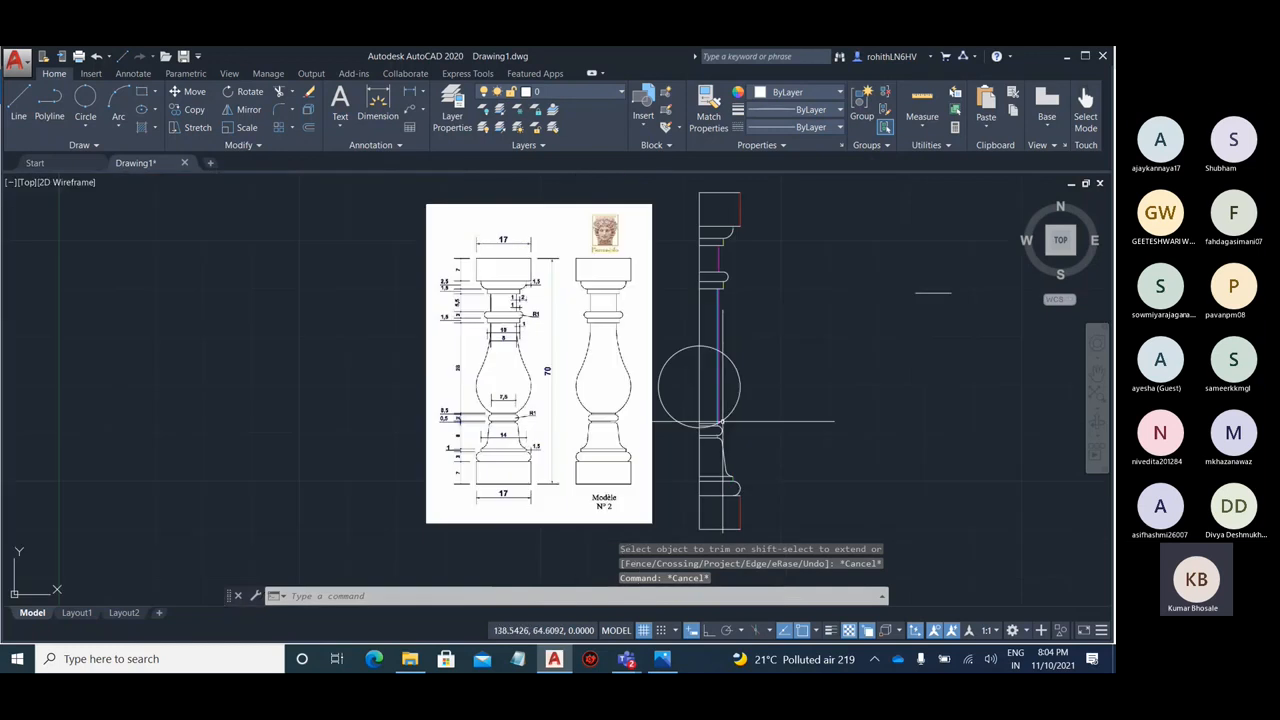
scroll(725, 425, "up", 4)
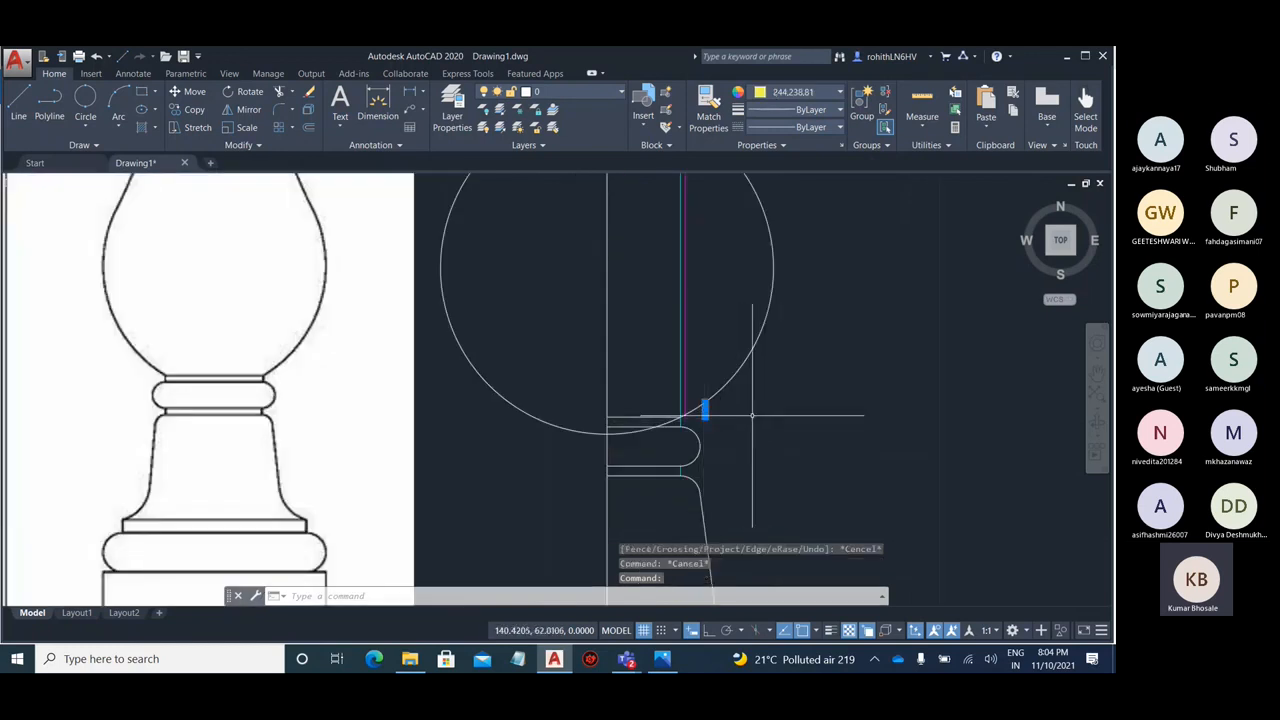
key("Delete")
- Trim away the half of the circle lying to the left of the profile's vertical axis
scroll(759, 412, "down", 2)
middle_click_drag(794, 252, 764, 333)
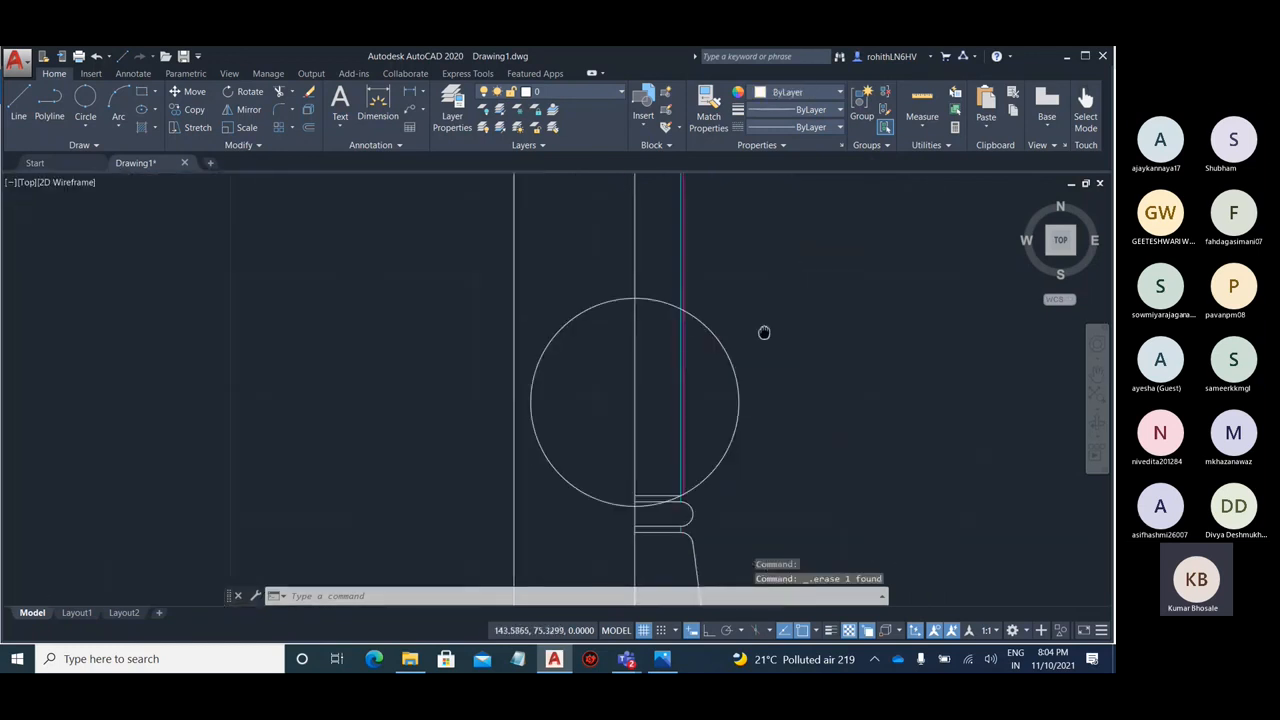
scroll(764, 333, "down", 3)
scroll(712, 385, "up", 3)
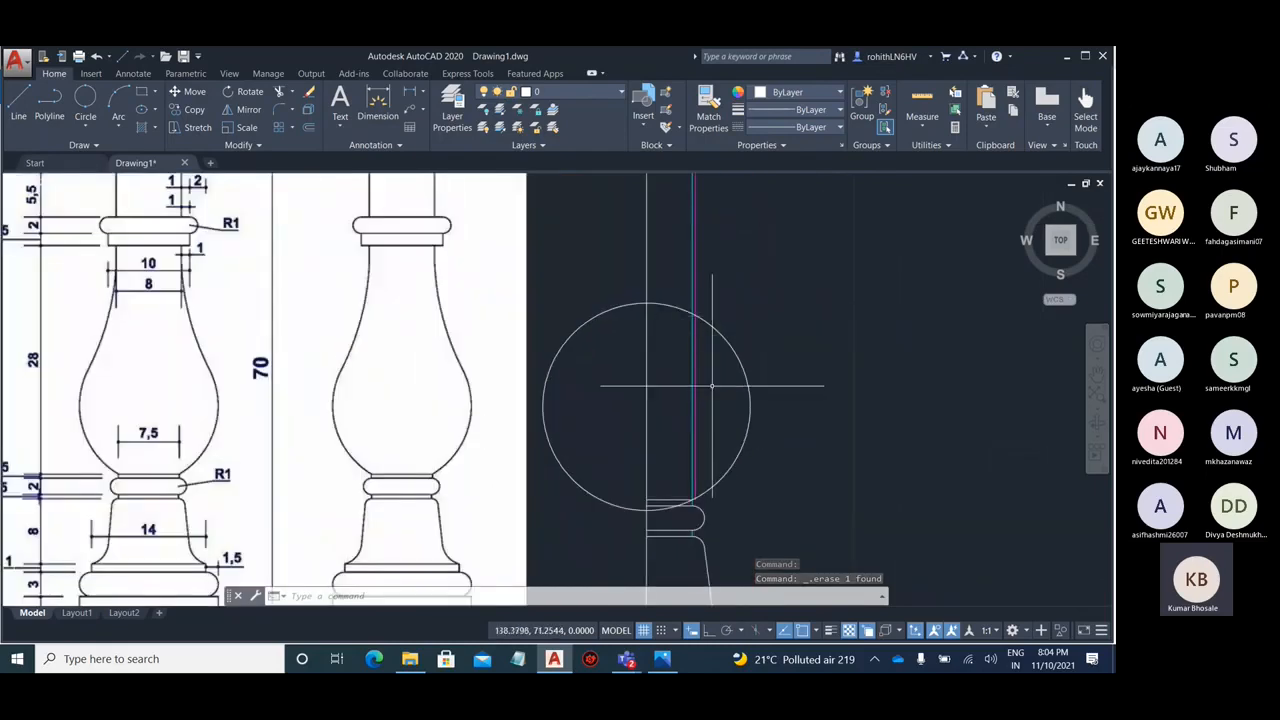
type("tr")
key("Return")
key("Return")
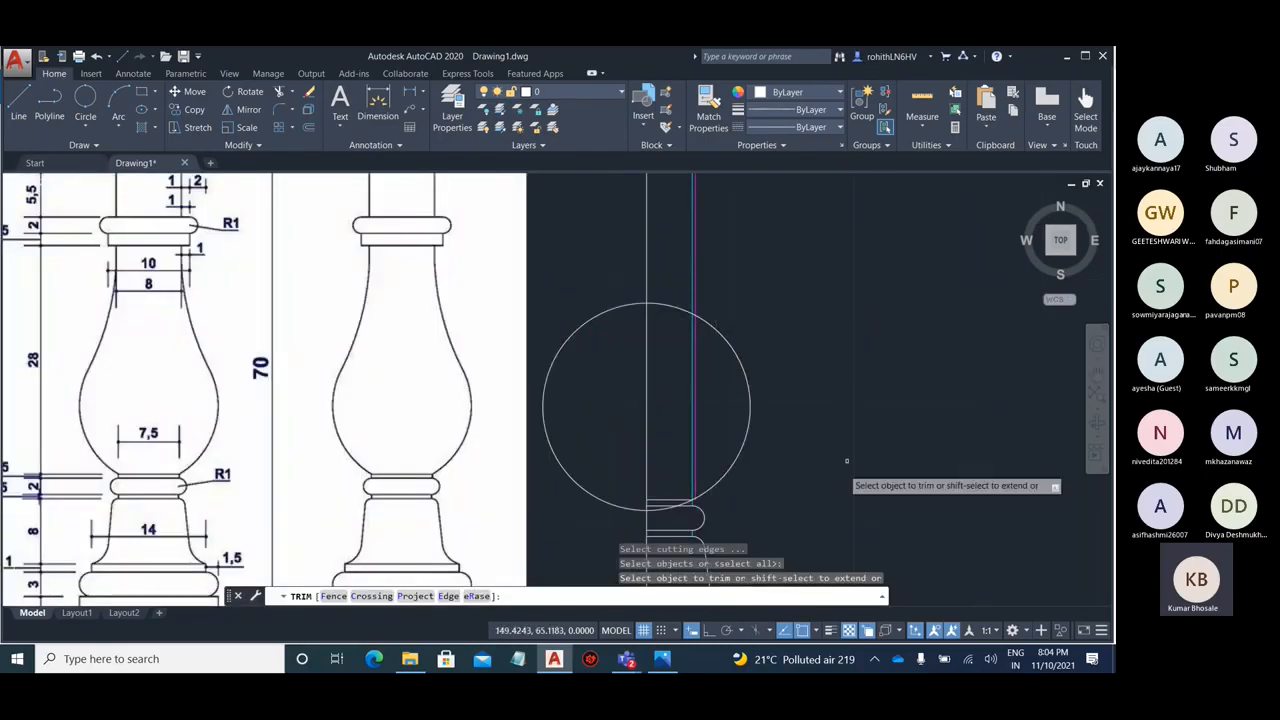
left_click(556, 357)
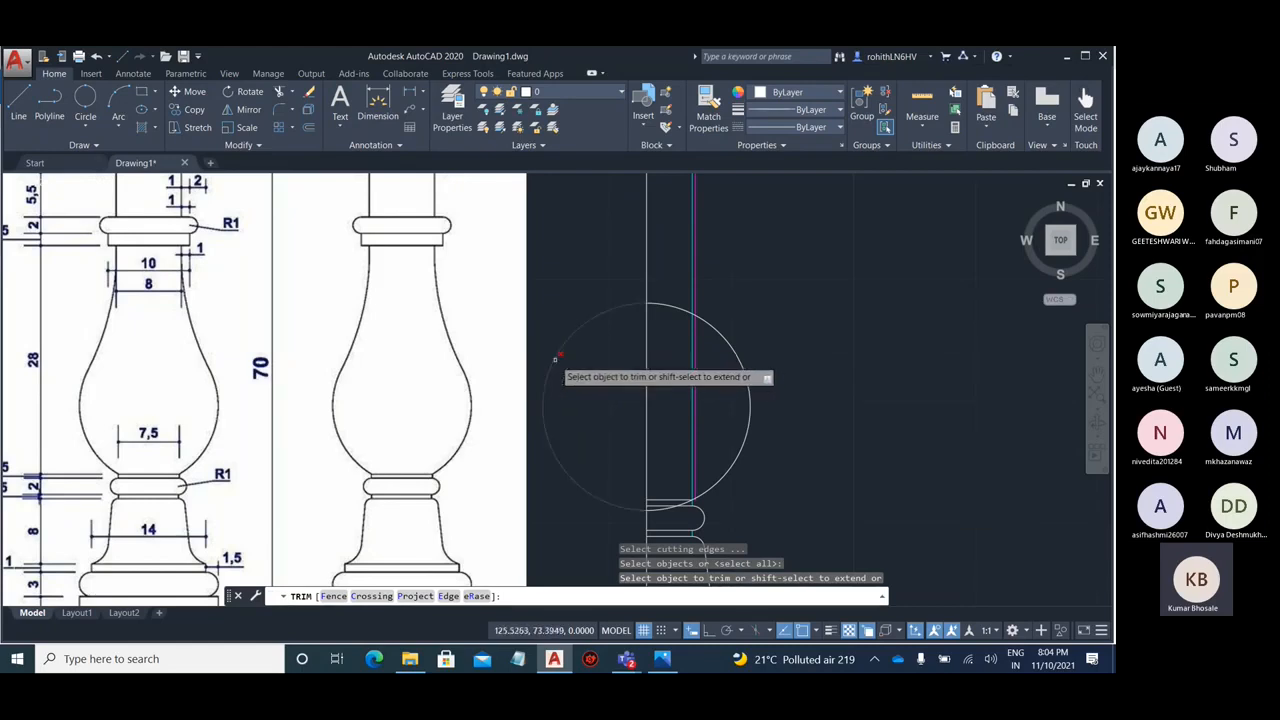
- Trim the bottom of the arc back to the cyan line's intersection and remove the magenta stub below the arc
scroll(560, 370, "down", 3)
scroll(558, 351, "up", 5)
scroll(558, 351, "up", 6)
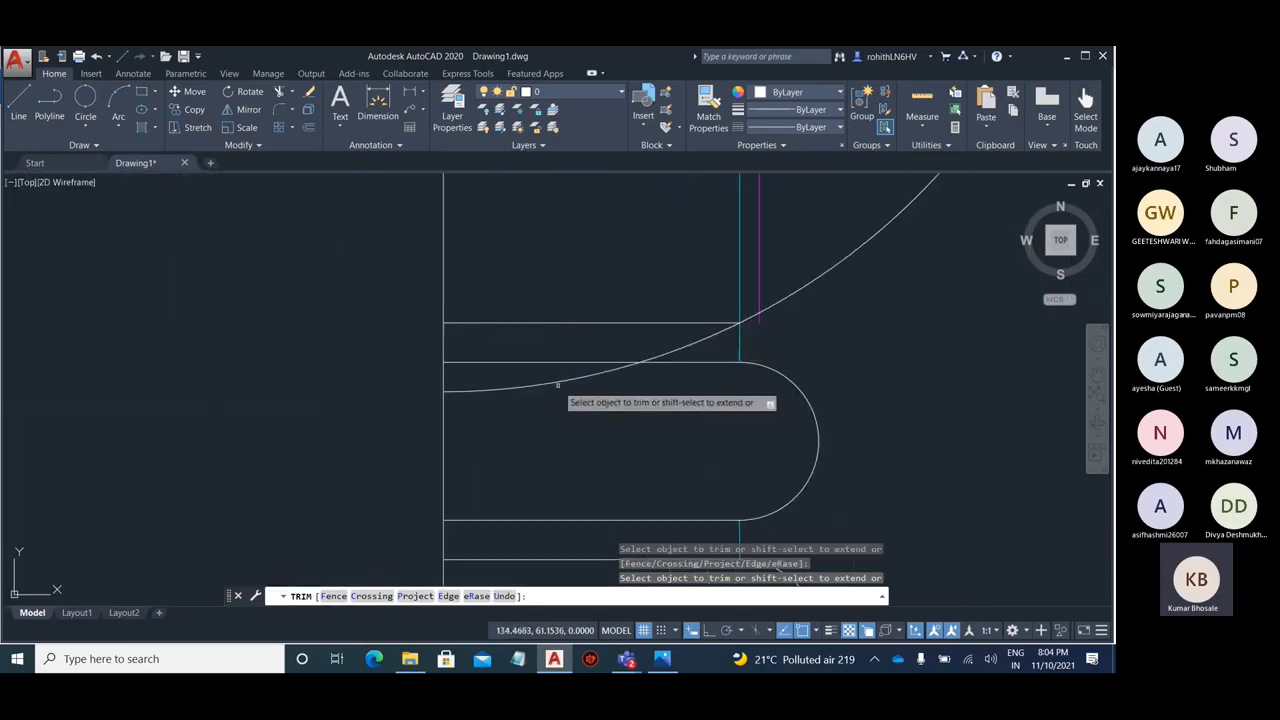
left_click(697, 341)
left_click(755, 318)
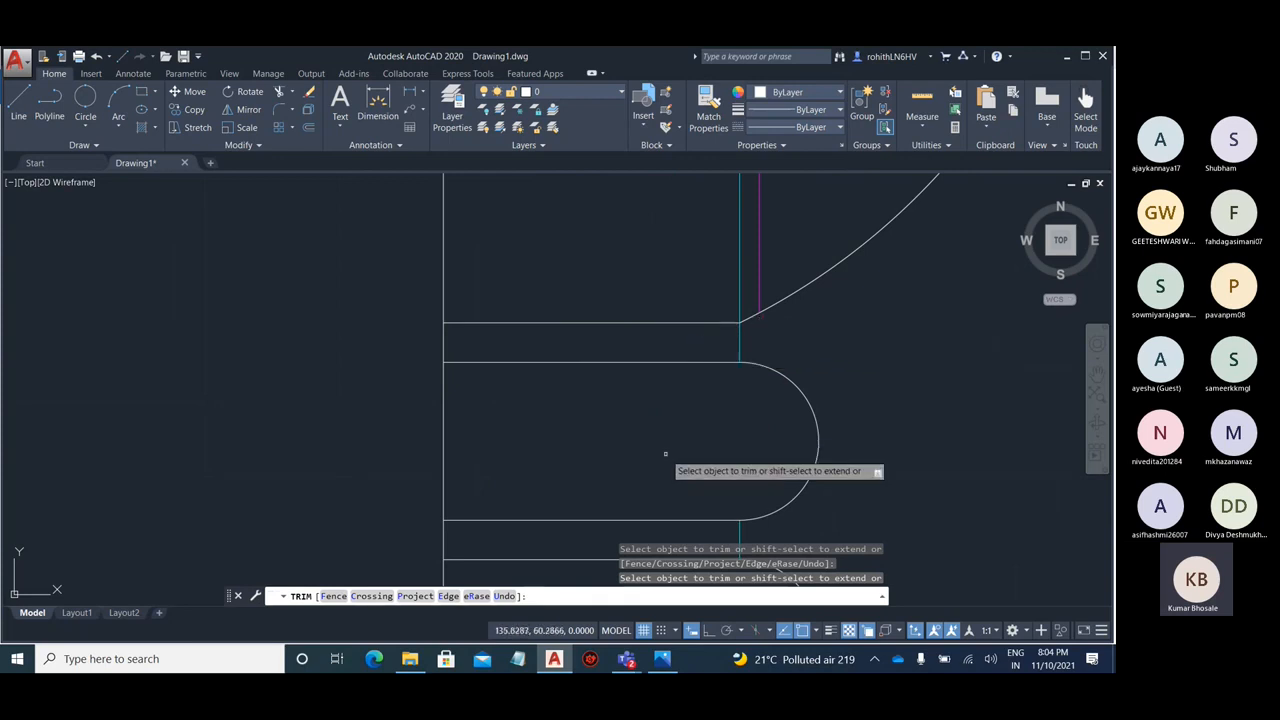
- Trim the top part of the arc between the vertical axis and the coloured neck lines
scroll(665, 454, "down", 5)
scroll(673, 252, "up", 4)
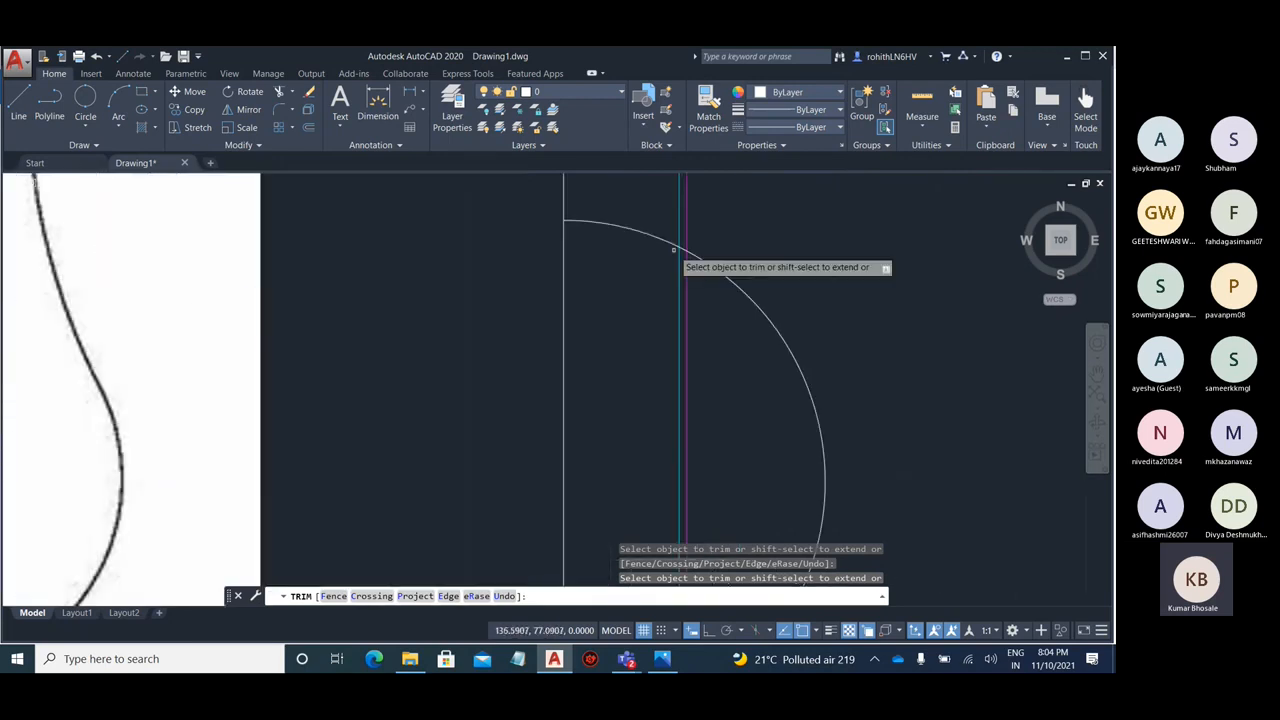
scroll(786, 272, "down", 5)
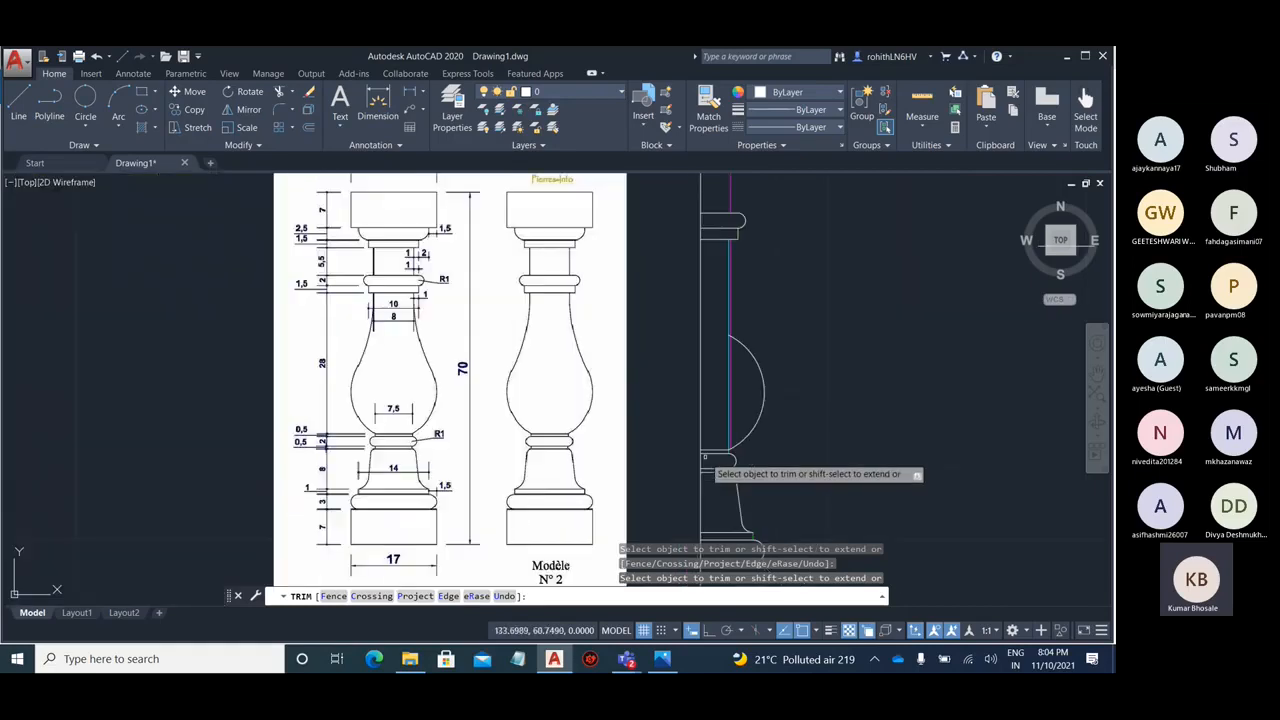
scroll(744, 343, "down", 2)
key("Escape")
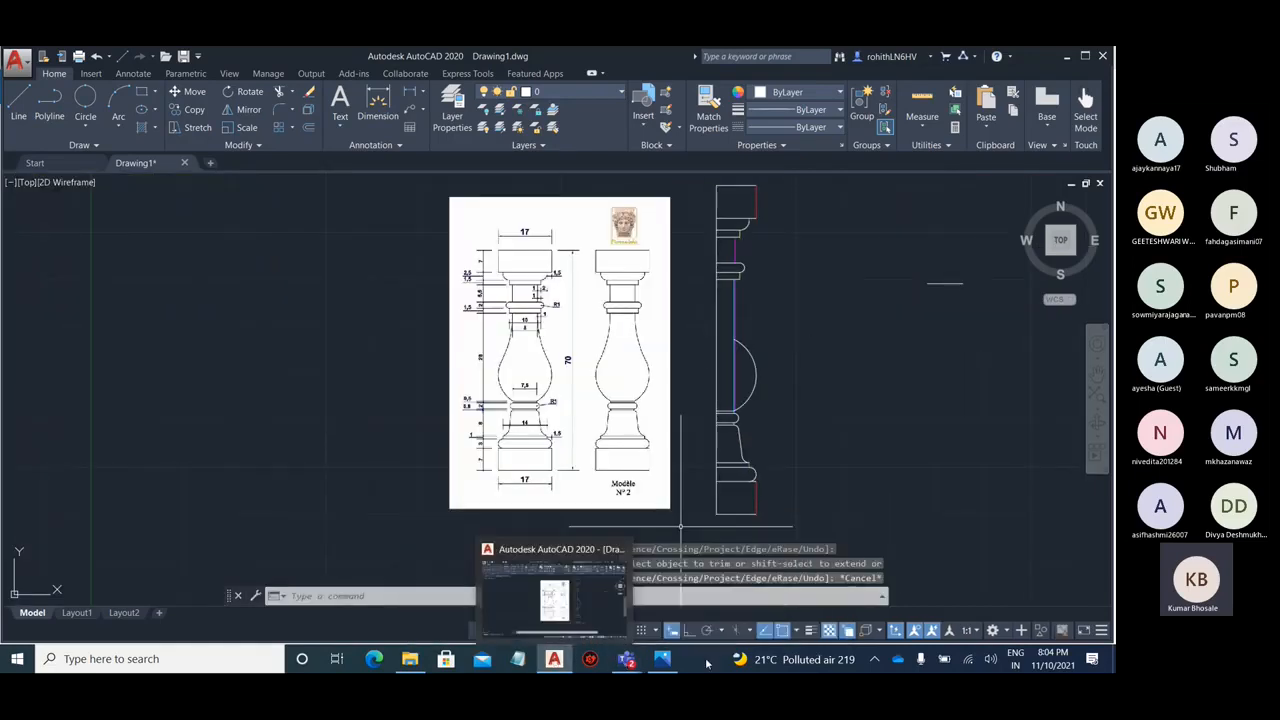
- Switch to the reference image in Photos and examine the neck dimensions between the belly and the upper ring
left_click(663, 660)
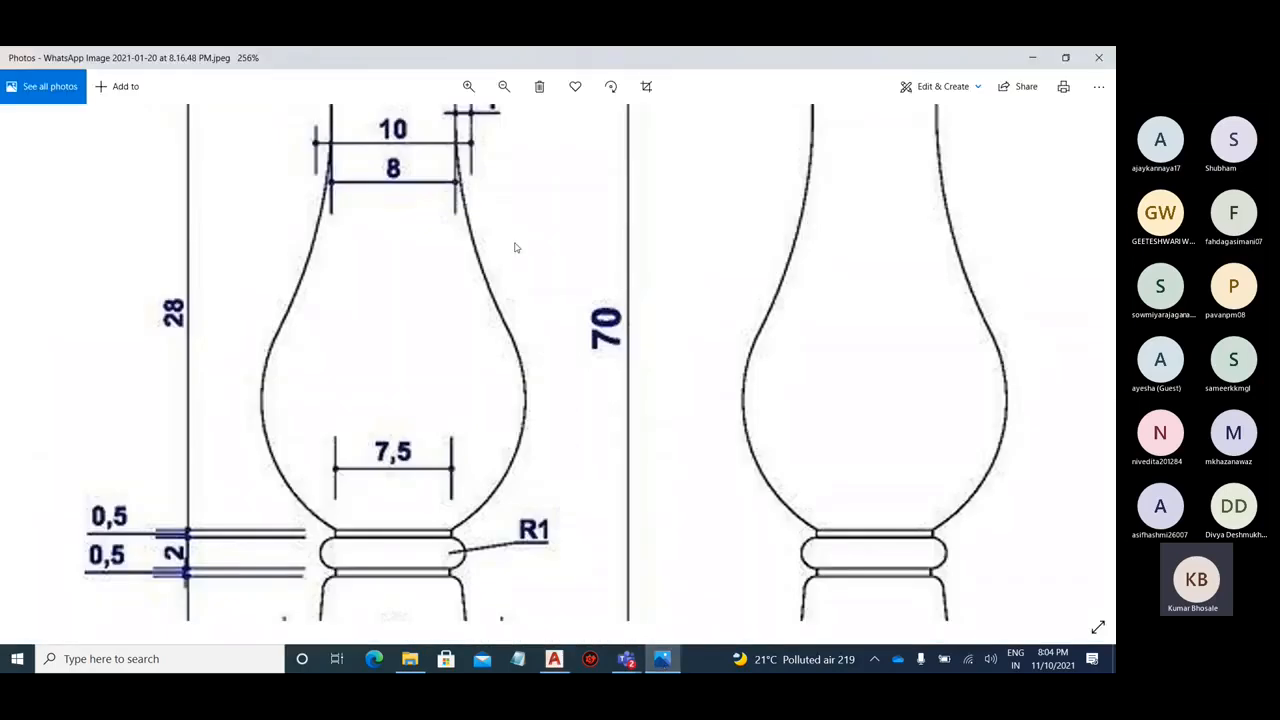
left_click_drag(553, 134, 585, 245)
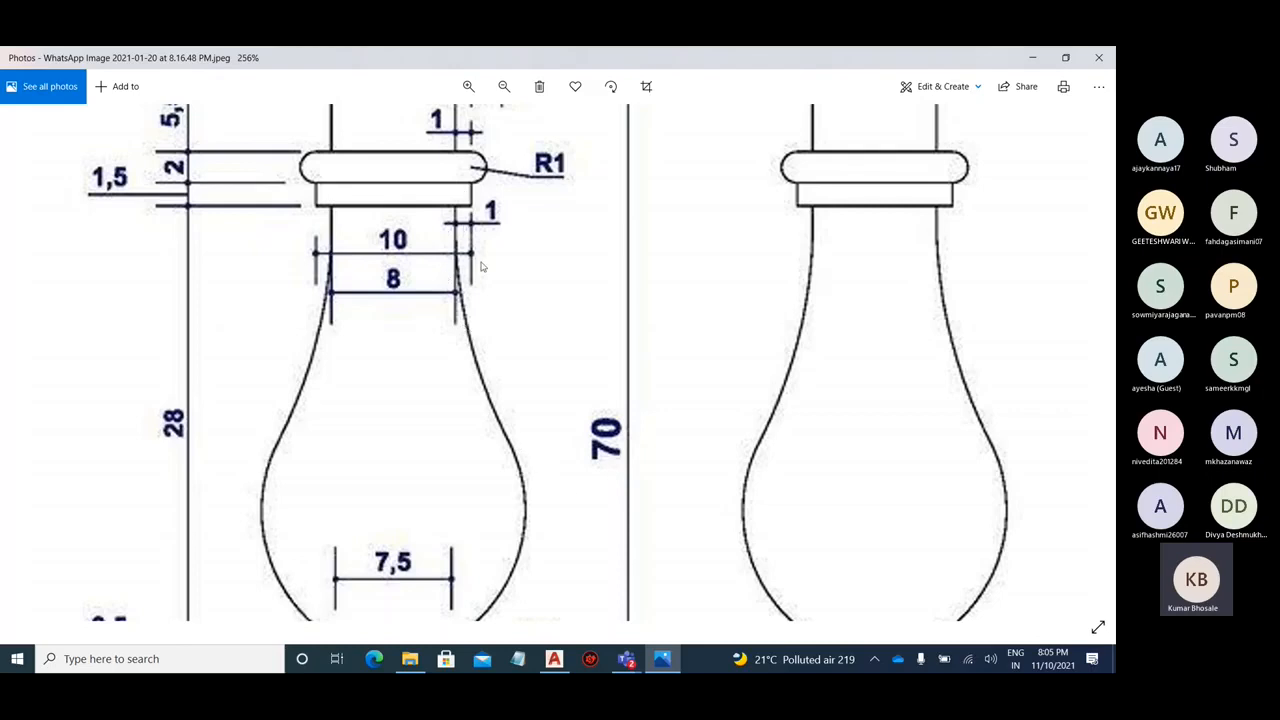
left_click_drag(490, 208, 472, 266)
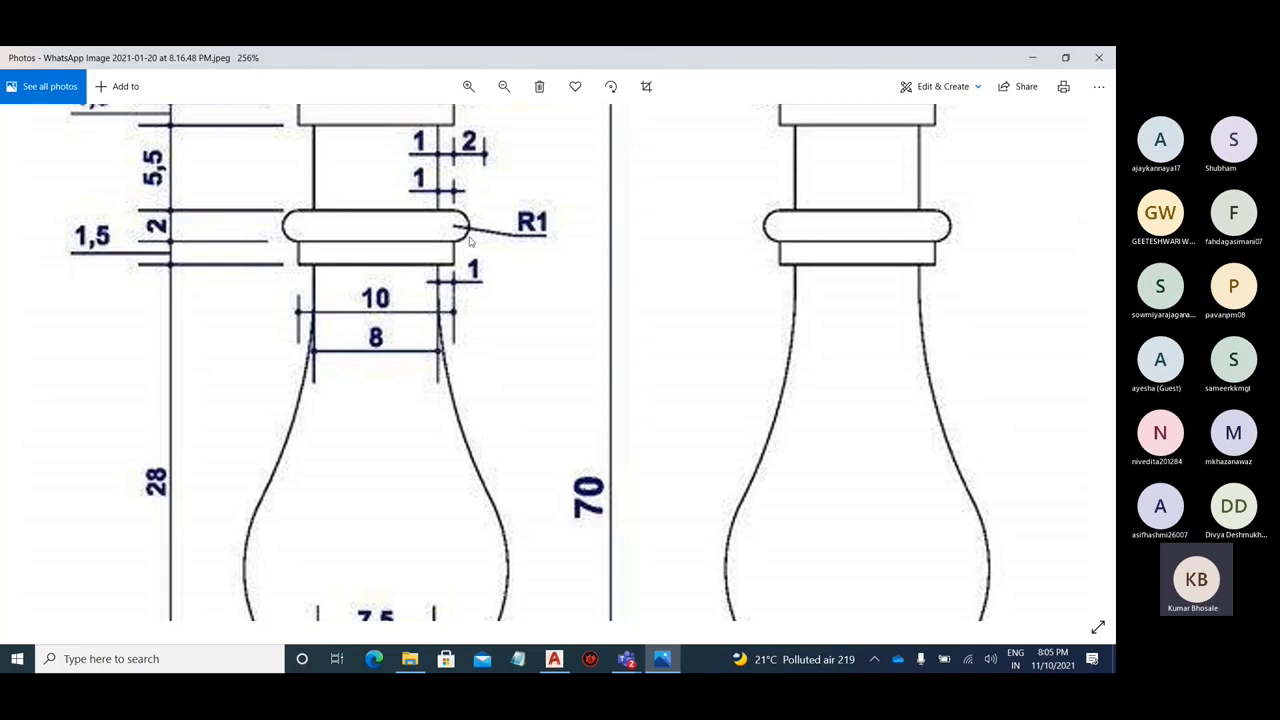
- Switch back to AutoCAD and measure the distance from the vertical axis to the magenta neck line at the ring's lower edge
scroll(322, 288, "up", 1)
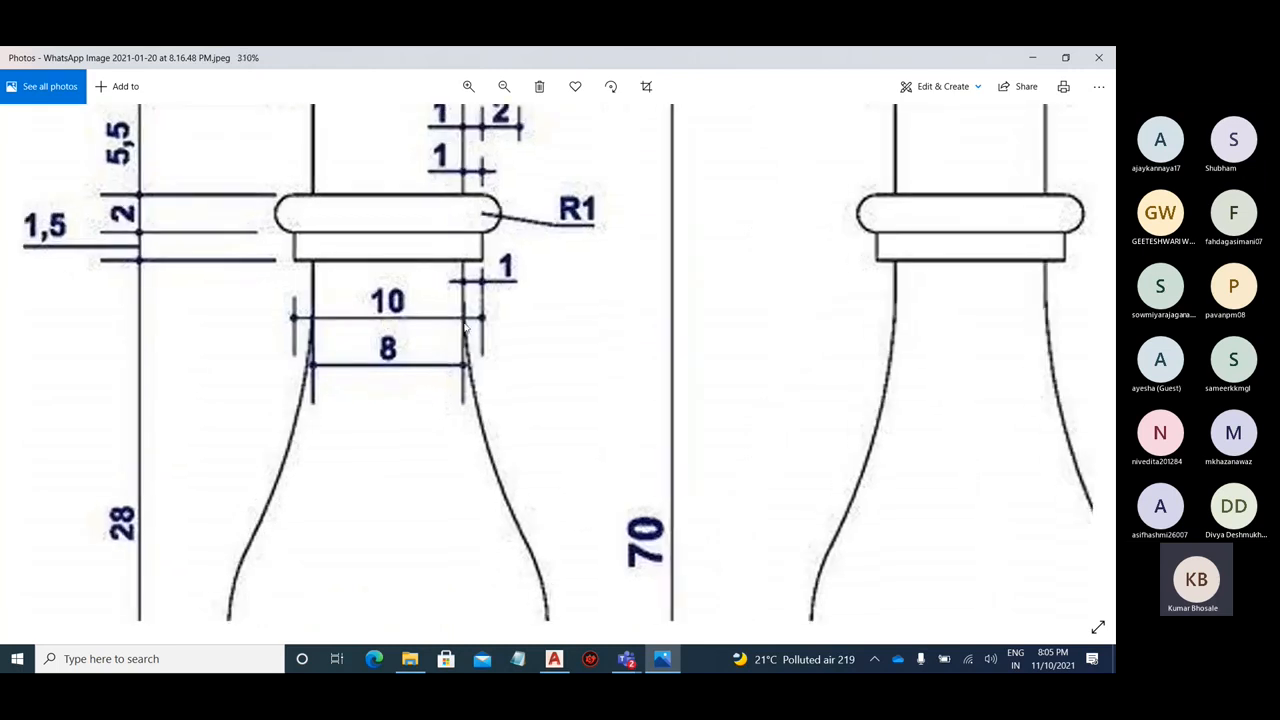
left_click(554, 658)
type("di")
key("Return")
scroll(612, 294, "up", 2)
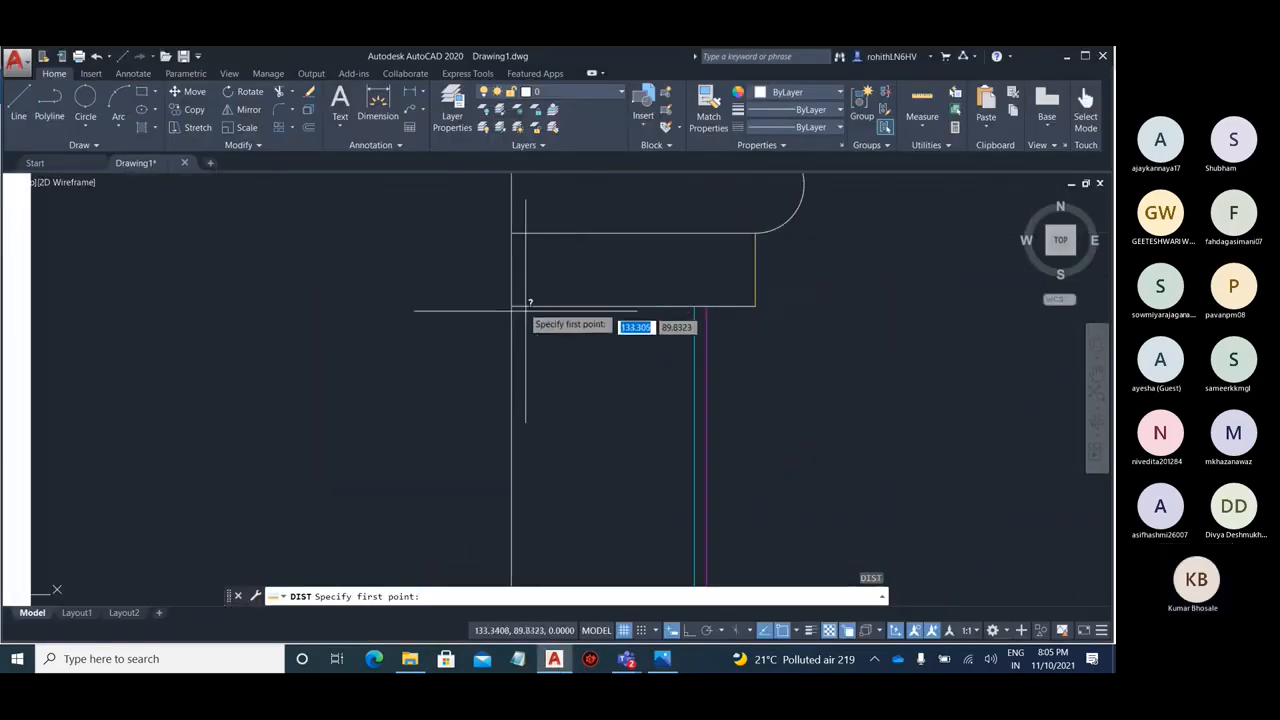
left_click(512, 305)
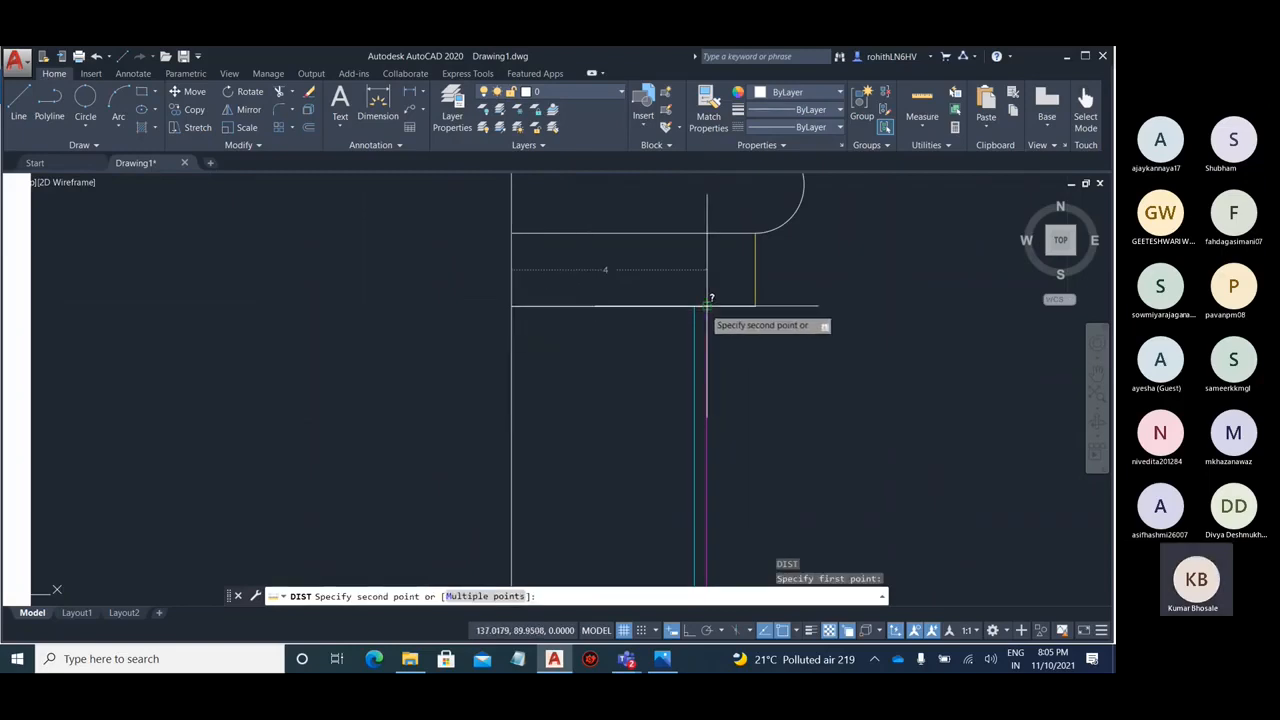
key("Escape")
- Select the magenta neck line and the belly arc to inspect them against the ring and upper mouldings, and clear the selection
scroll(711, 338, "up", 4)
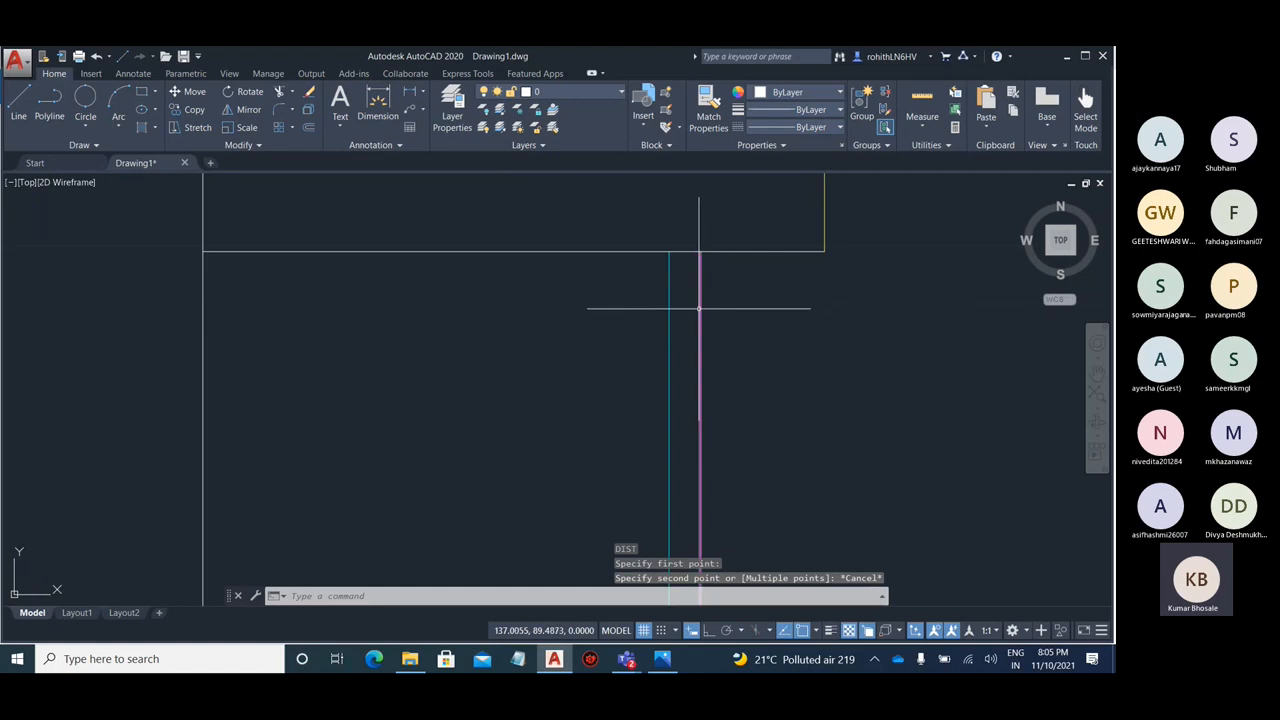
left_click(698, 308)
scroll(700, 310, "up", 4)
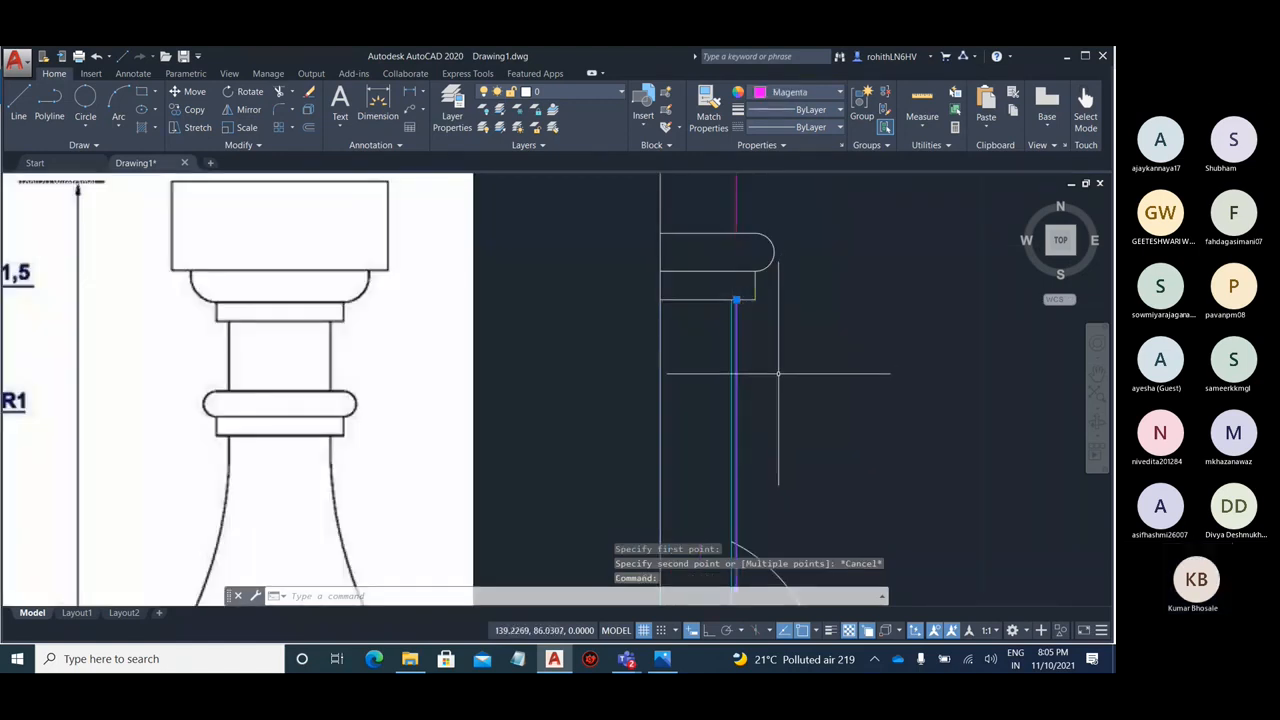
scroll(778, 374, "up", 4)
middle_click_drag(757, 411, 679, 249)
scroll(678, 248, "down", 6)
scroll(678, 248, "up", 5)
left_click(668, 421)
scroll(668, 421, "down", 5)
middle_click_drag(677, 274, 626, 284)
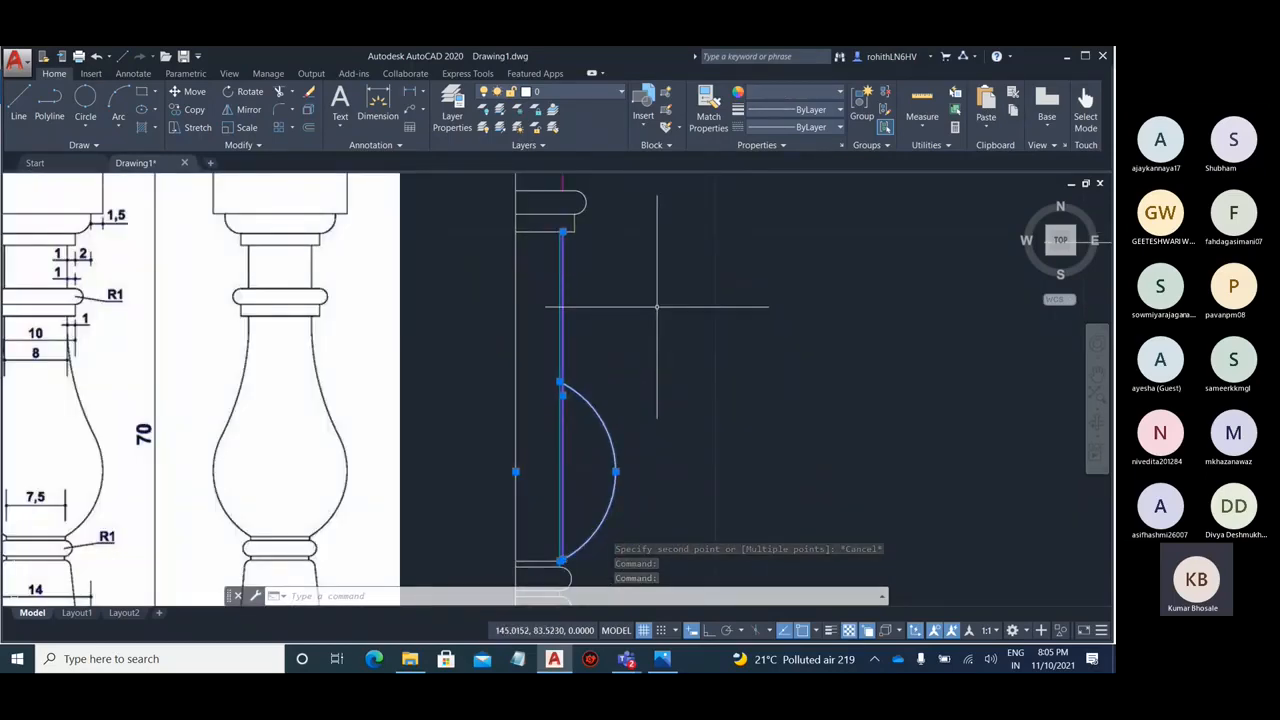
middle_click_drag(657, 307, 589, 404)
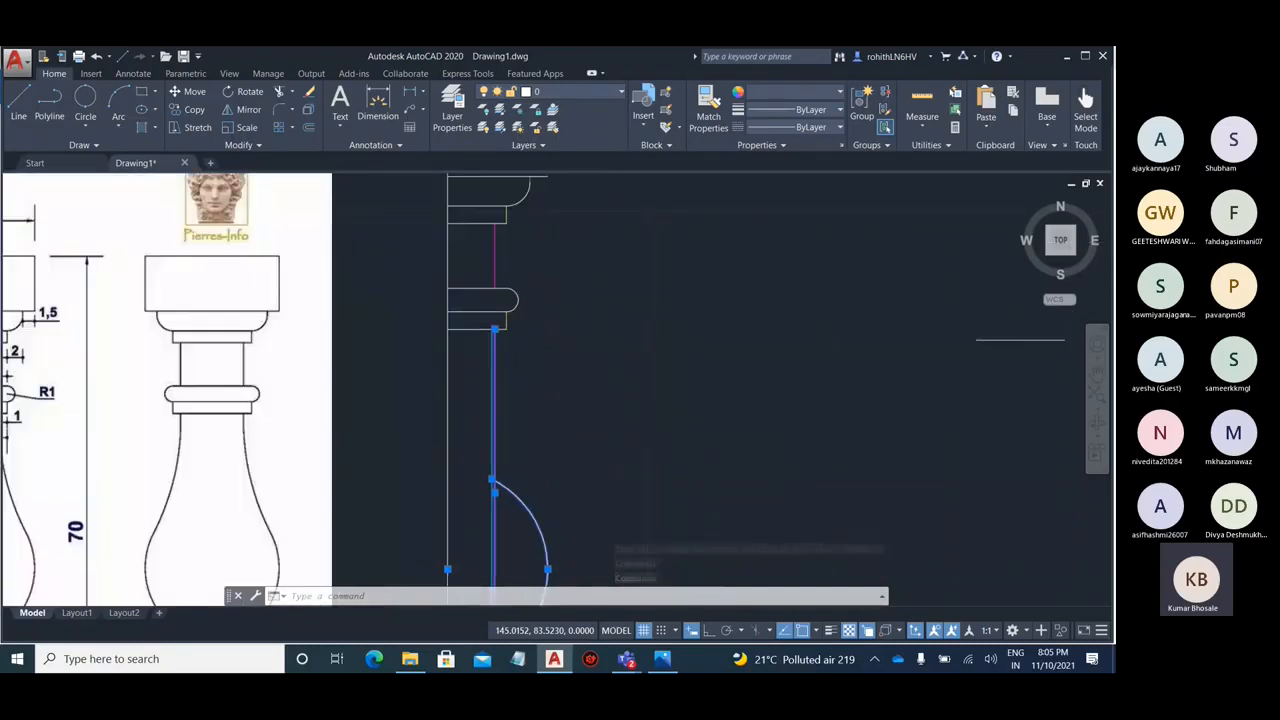
scroll(508, 213, "up", 1)
scroll(528, 400, "down", 1)
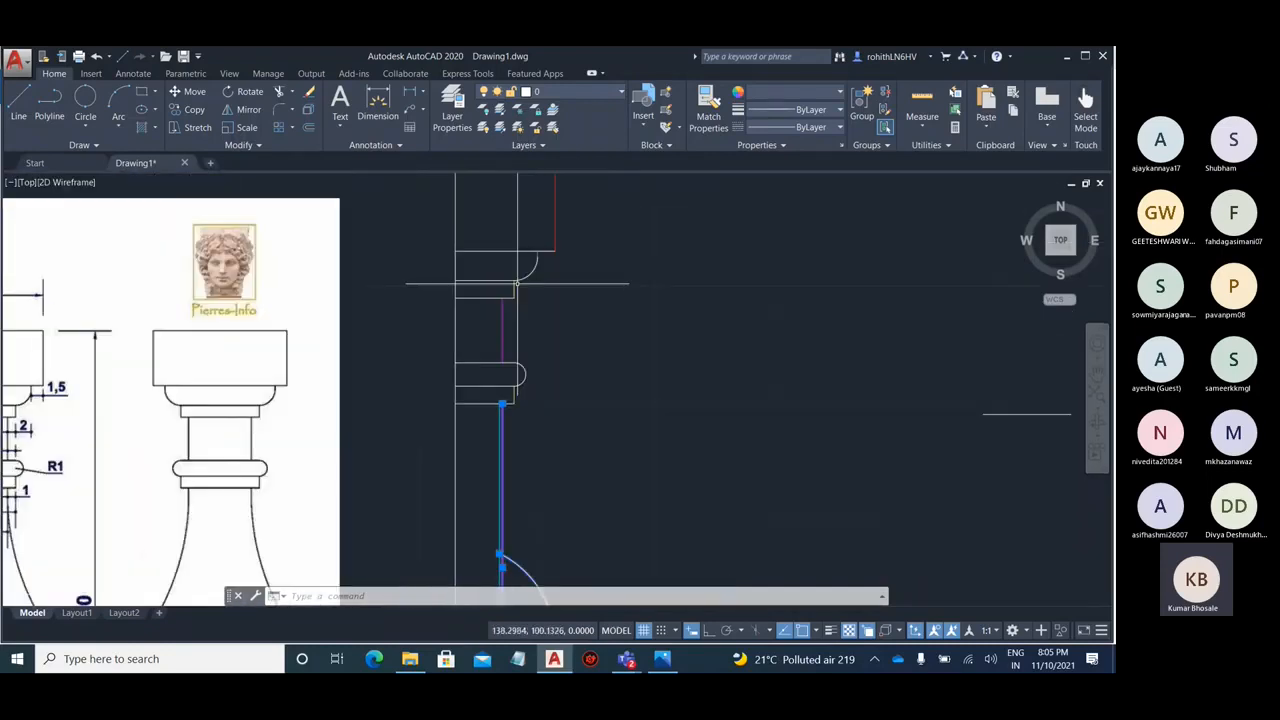
key("Escape")
- Draw a Tan, Tan, Tan circle touching the belly arc, the magenta neck line and the curved moulding below the top block
scroll(517, 284, "down", 4)
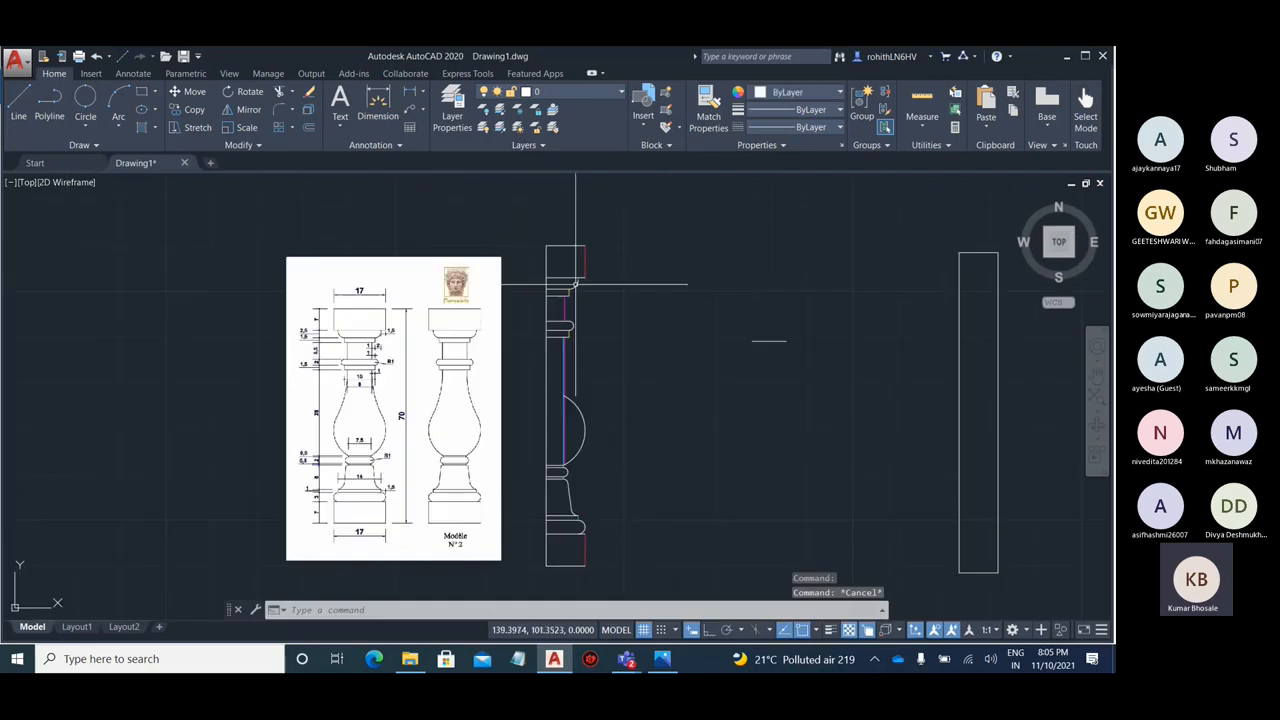
left_click(85, 125)
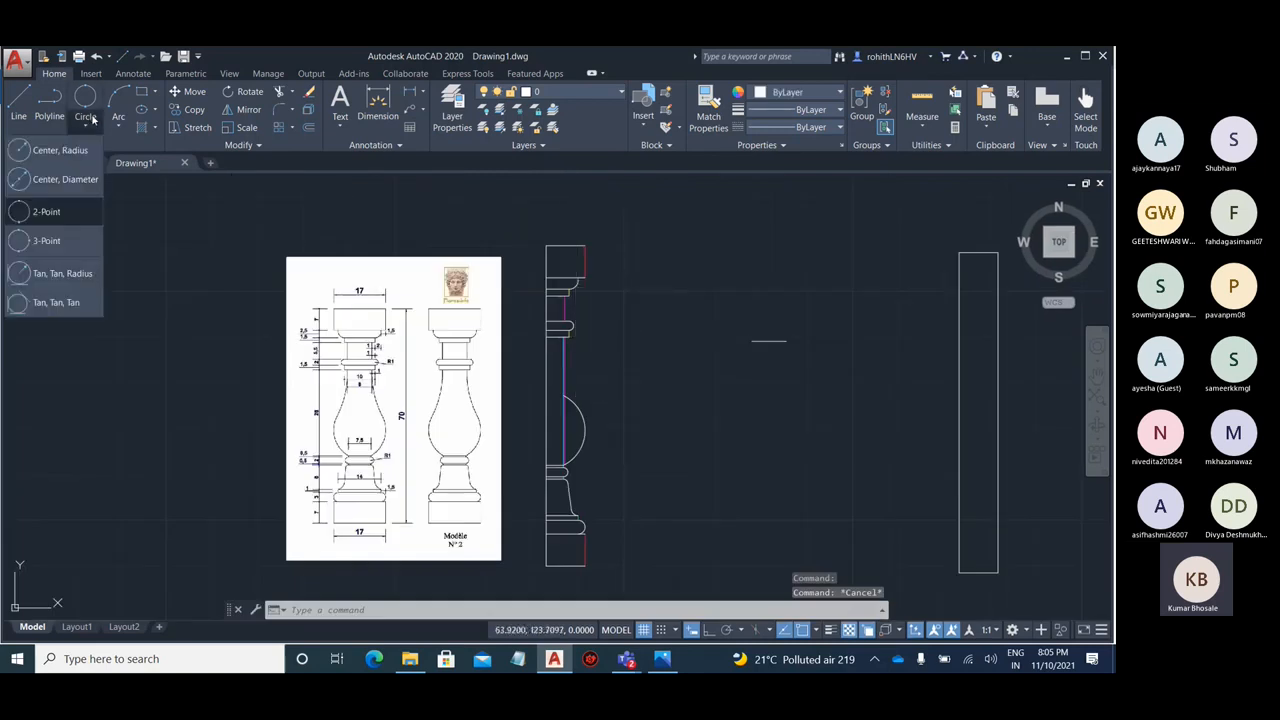
left_click(75, 305)
scroll(569, 399, "up", 5)
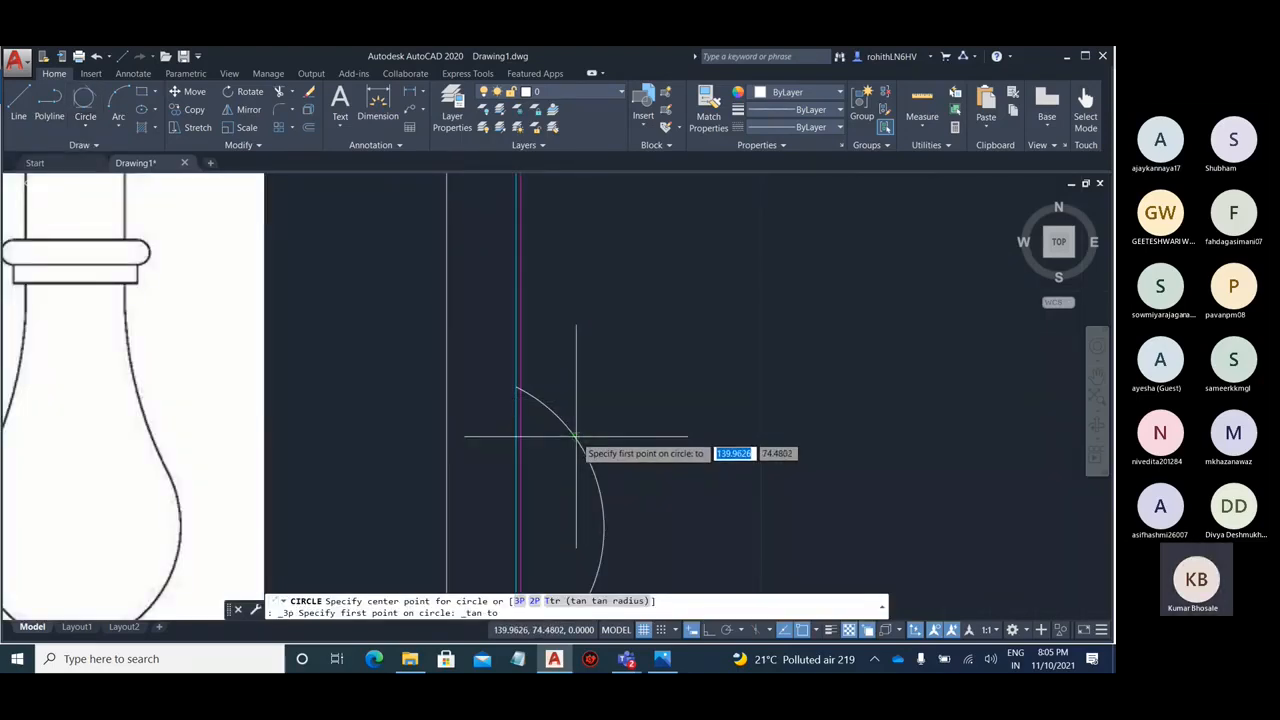
left_click(575, 437)
middle_click_drag(526, 261, 495, 367)
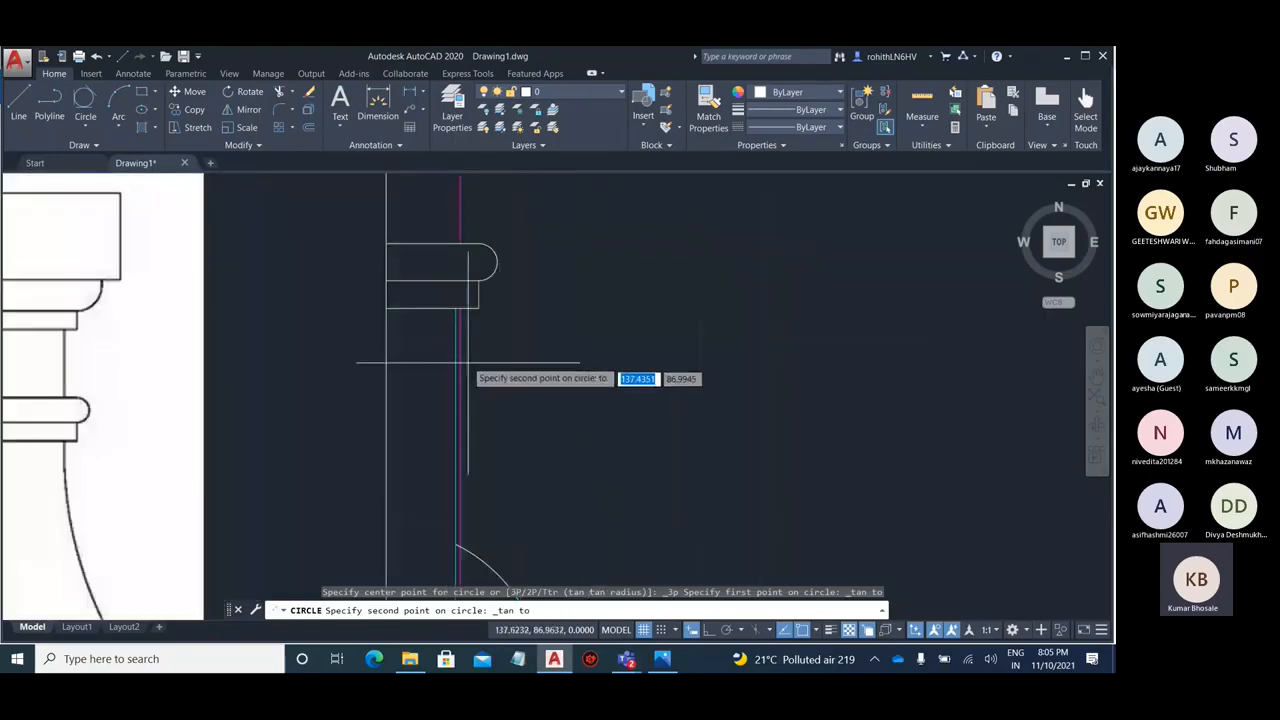
left_click(467, 363)
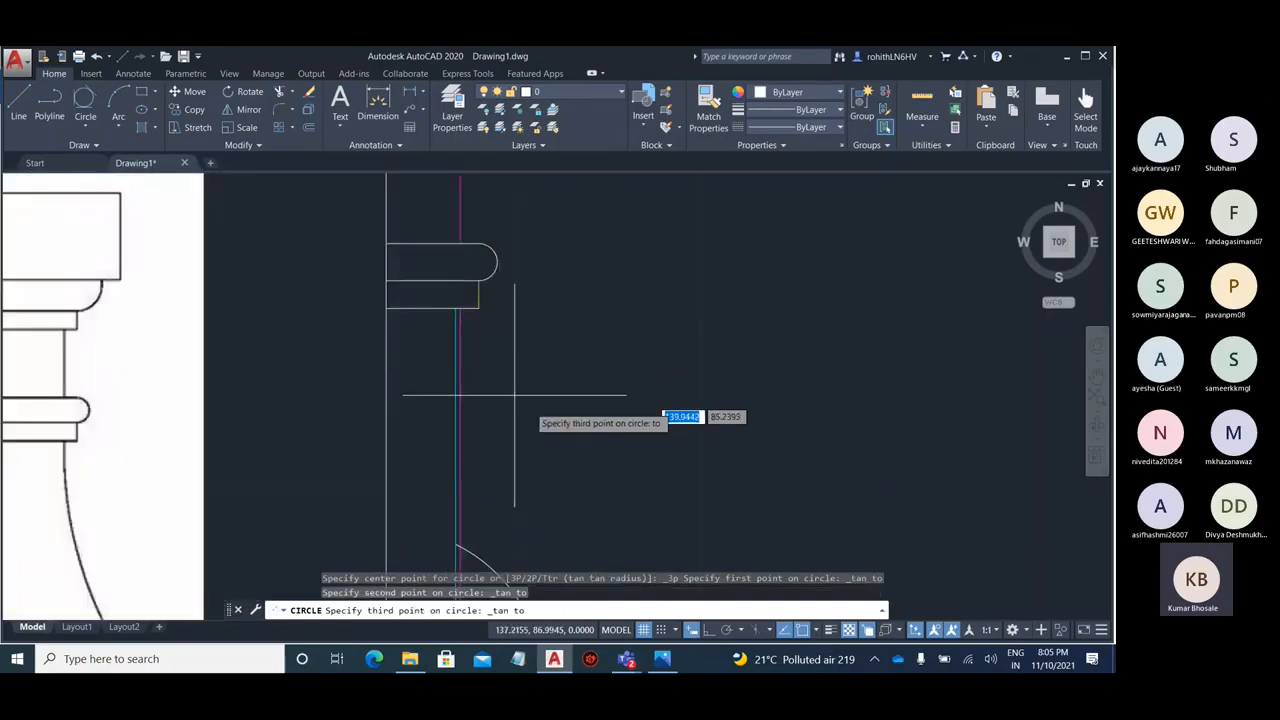
scroll(537, 425, "down", 3)
scroll(533, 355, "up", 3)
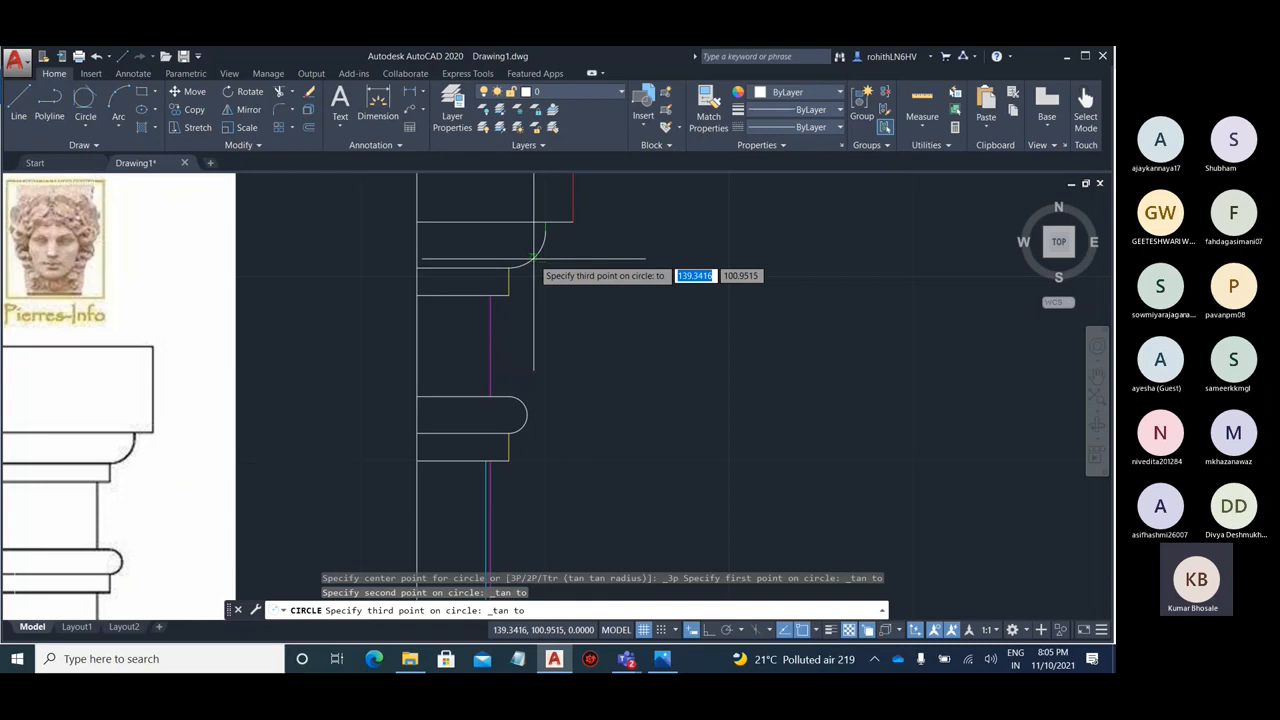
left_click(565, 278)
scroll(592, 290, "down", 3)
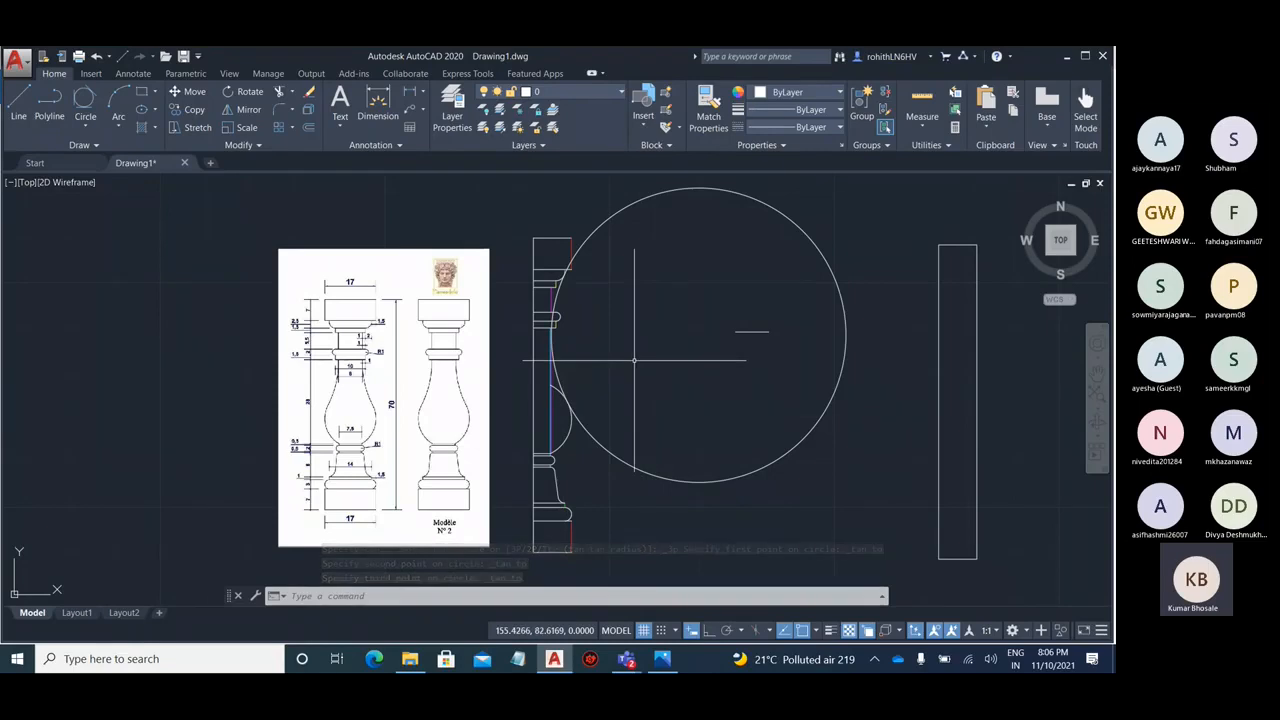
- Trim away the outer part of the large tangent circle and its small remnant beside the curved moulding under the top block
key("Escape")
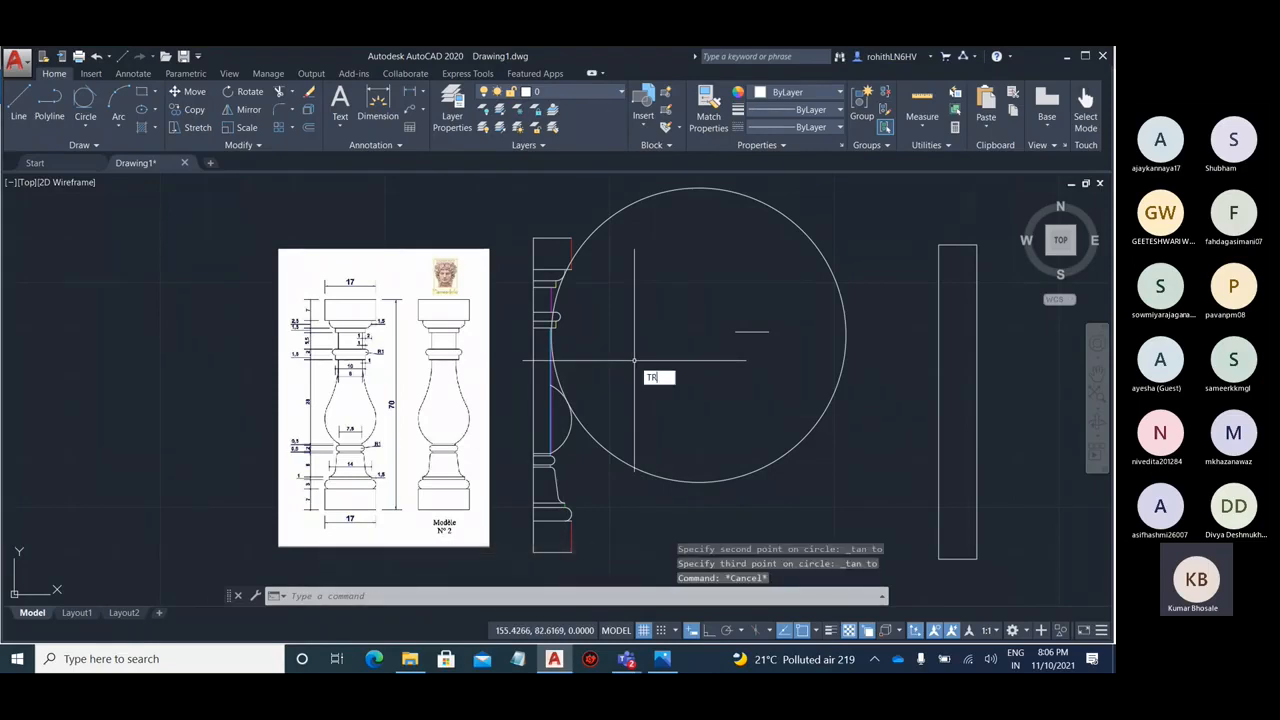
key("Return")
left_click(816, 250)
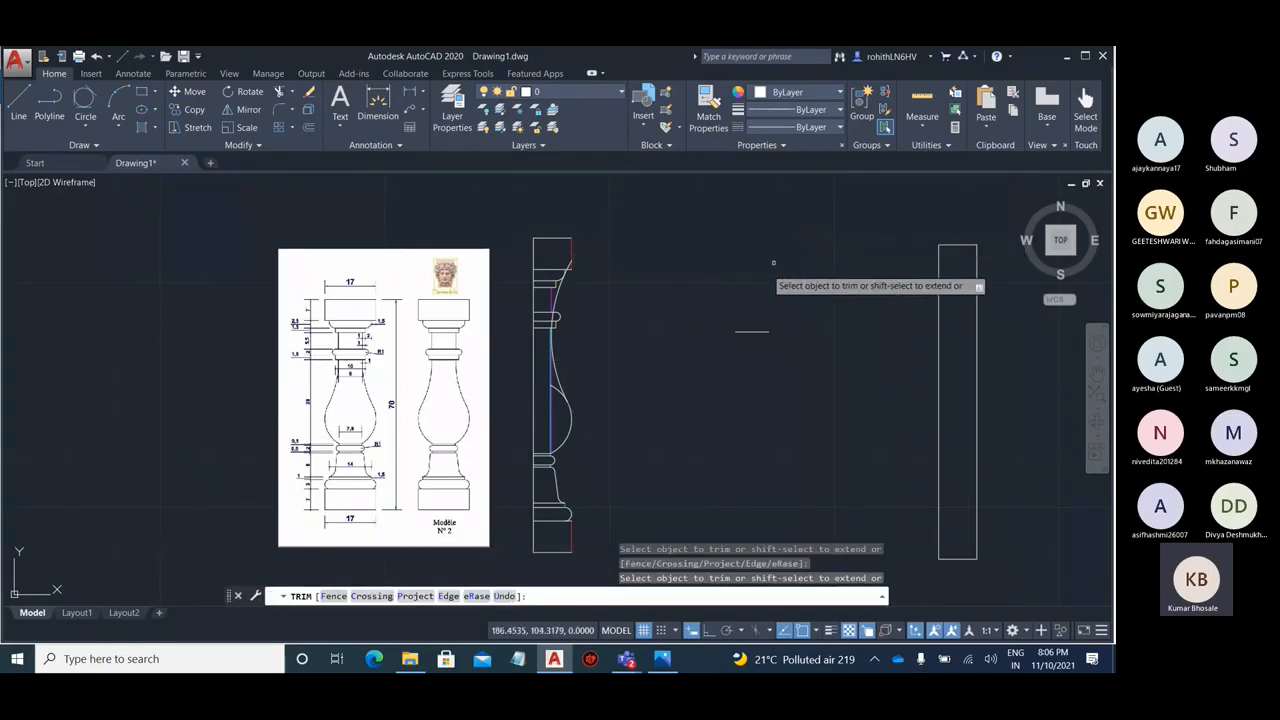
scroll(551, 280, "up", 5)
left_click(512, 353)
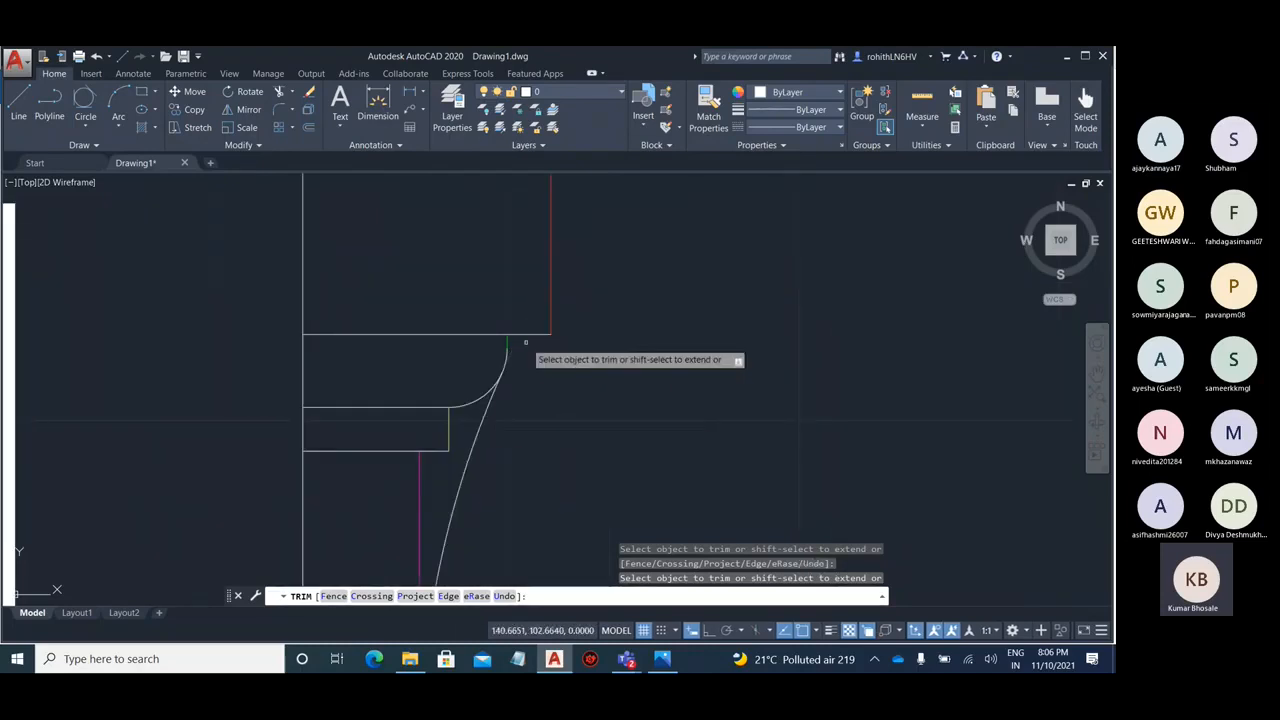
- Trim the tangent curve from the curved top moulding down through the ring to the lower edge of the collar beneath it
scroll(525, 343, "down", 3)
scroll(487, 391, "up", 3)
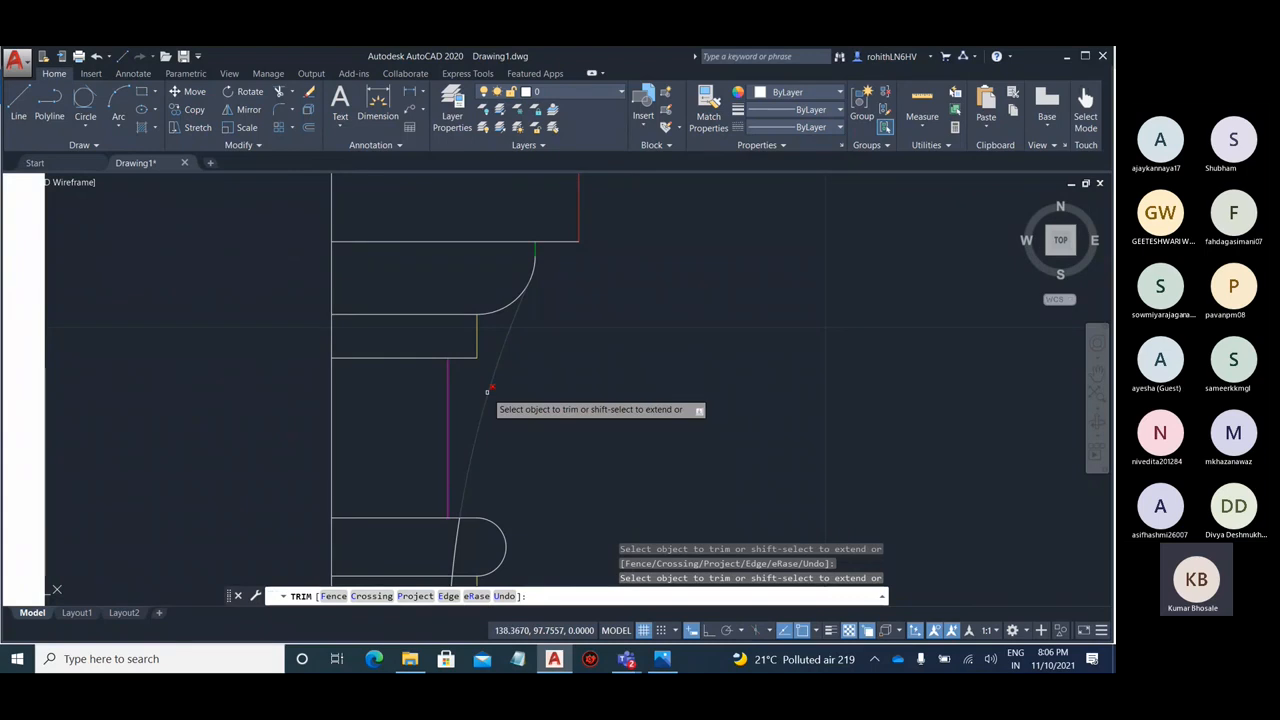
scroll(565, 270, "down", 3)
scroll(545, 420, "up", 3)
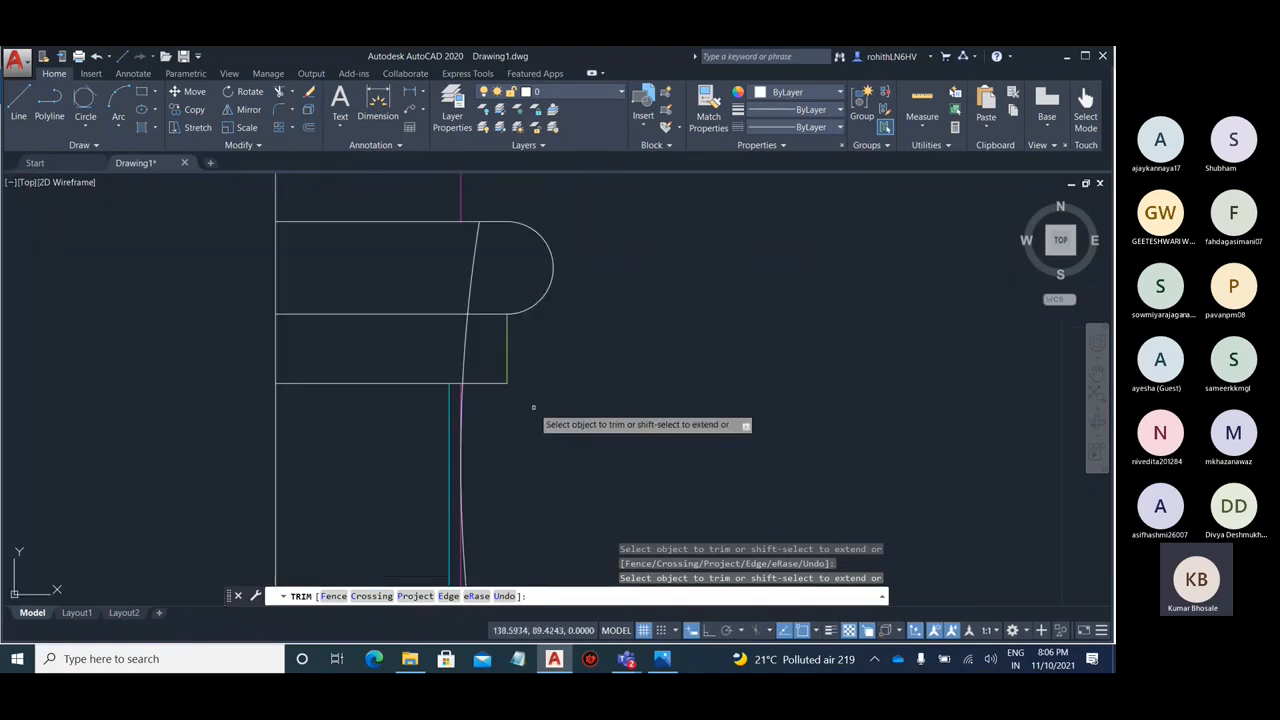
scroll(458, 368, "up", 3)
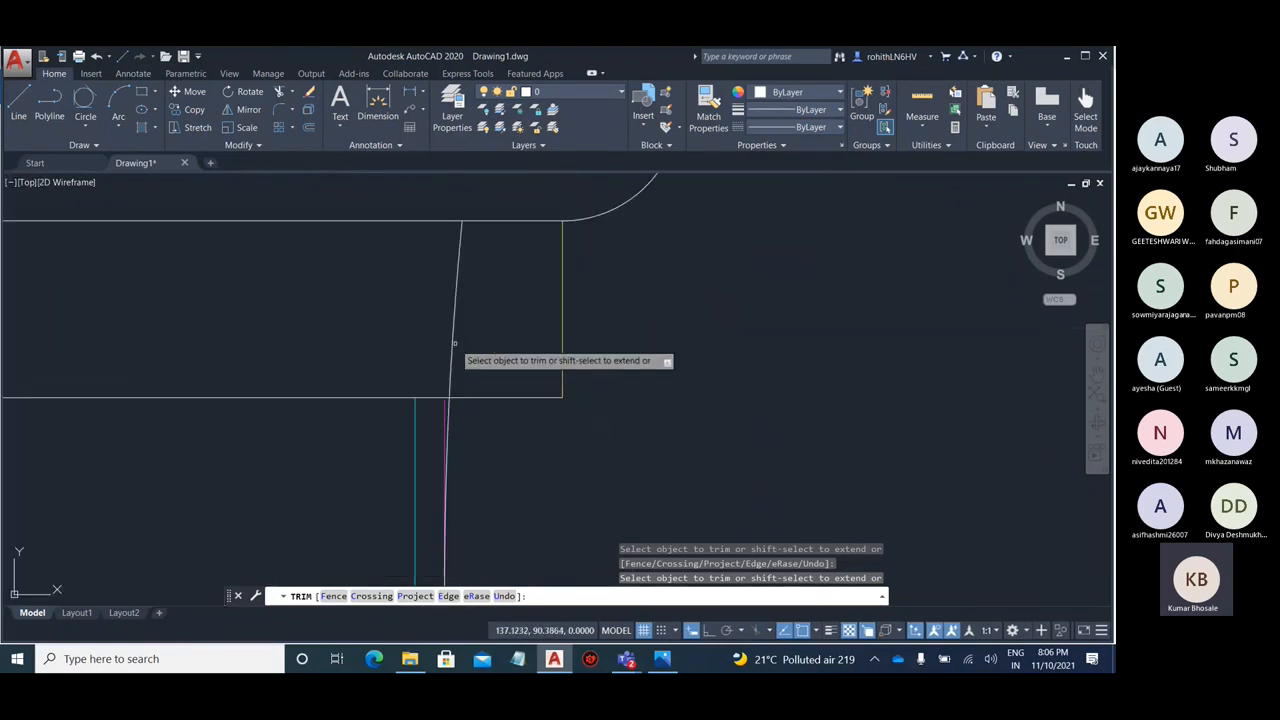
scroll(466, 420, "up", 5)
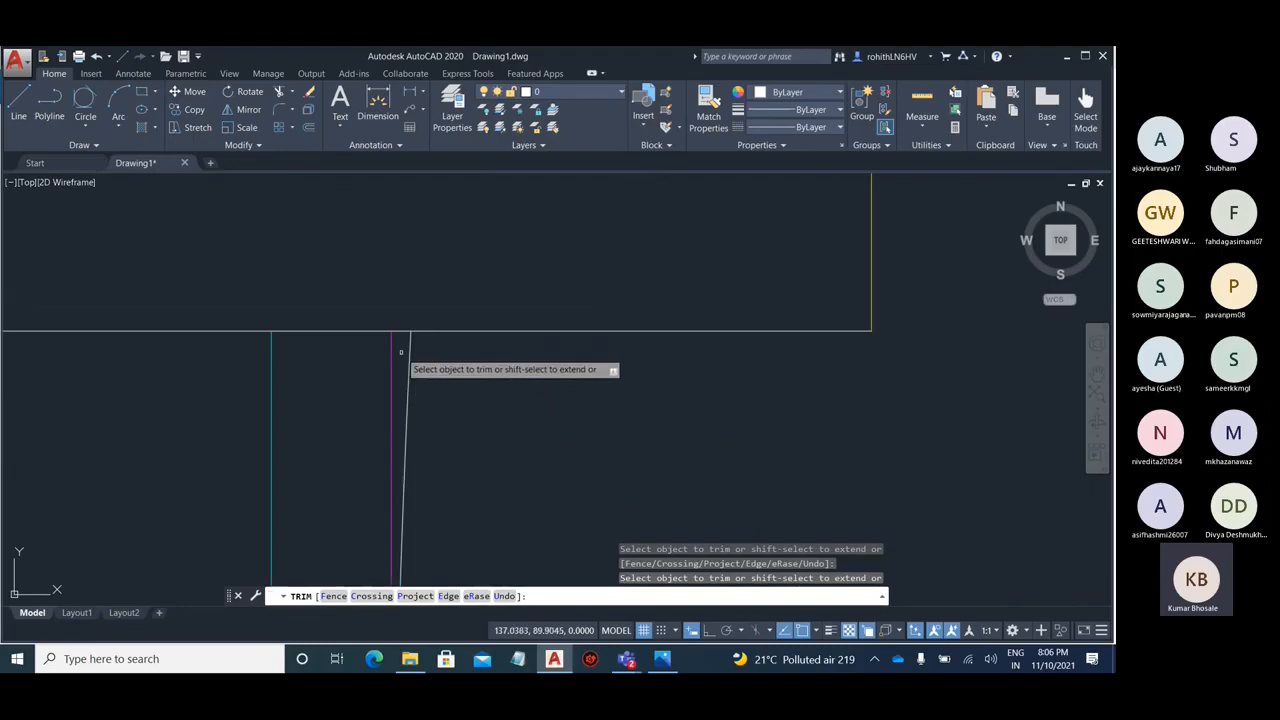
scroll(464, 318, "down", 3)
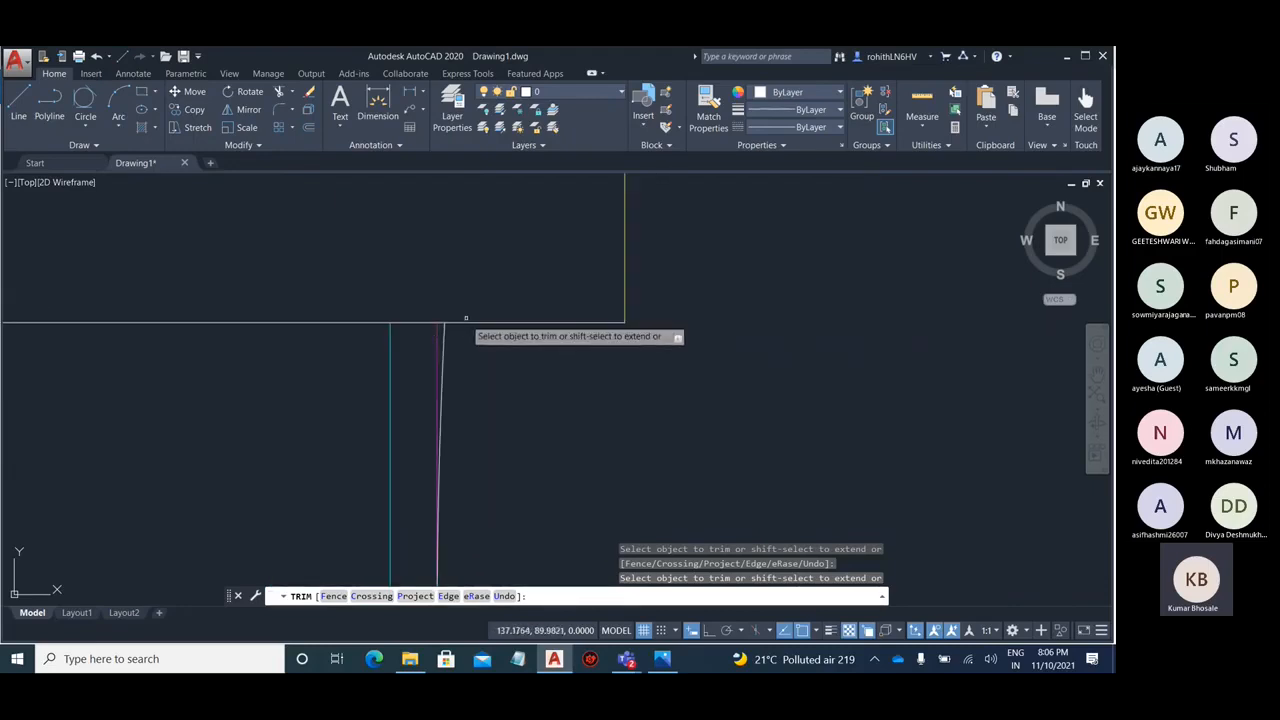
- Check in the Photos reference image where the straight neck meets the belly curve below the ring, and return to the drawing
left_click(662, 658)
scroll(450, 279, "up", 5)
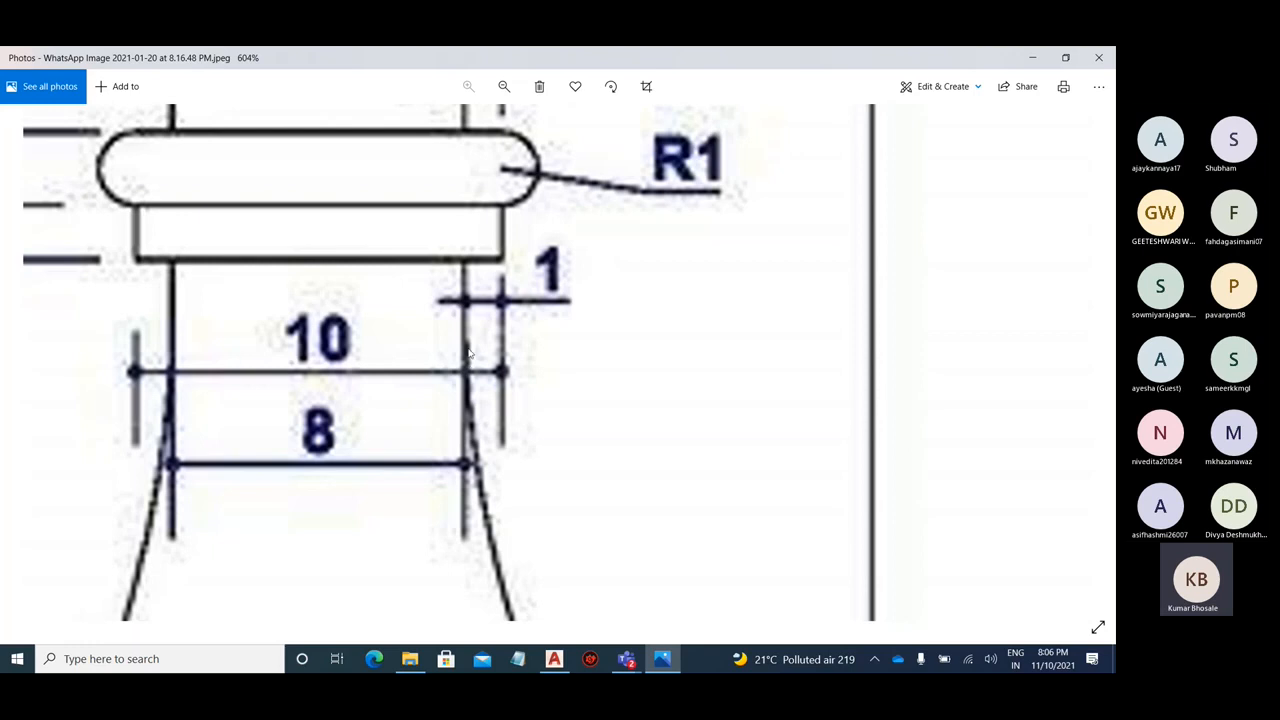
left_click(1032, 57)
- Trim the tangent curve above its contact point with the magenta neck line, and the magenta line below that point
scroll(446, 314, "down", 2)
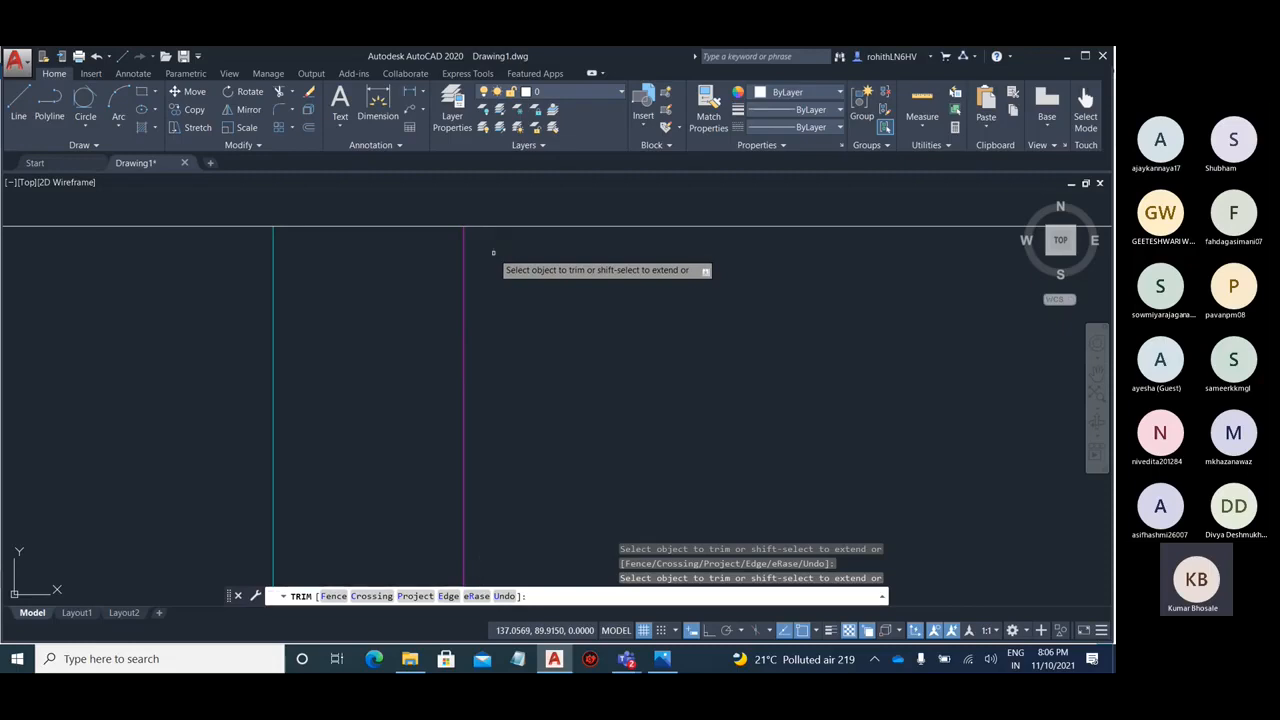
scroll(515, 245, "down", 7)
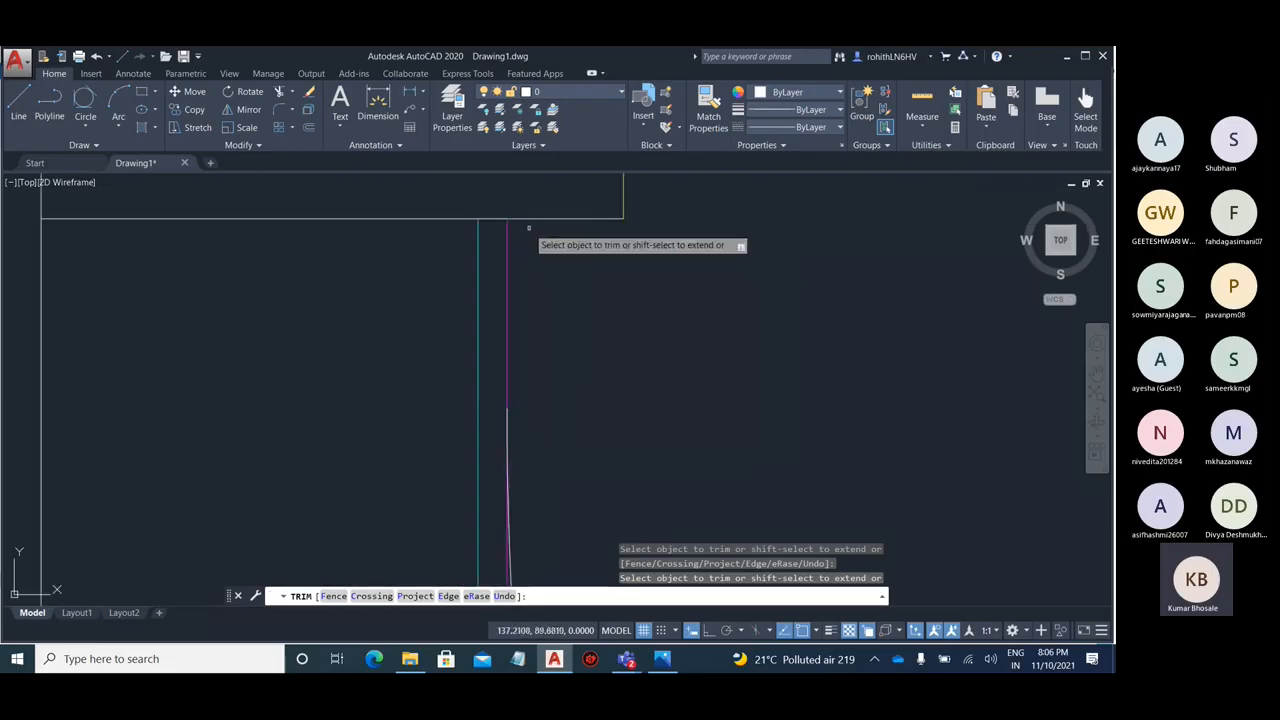
scroll(534, 352, "up", 3)
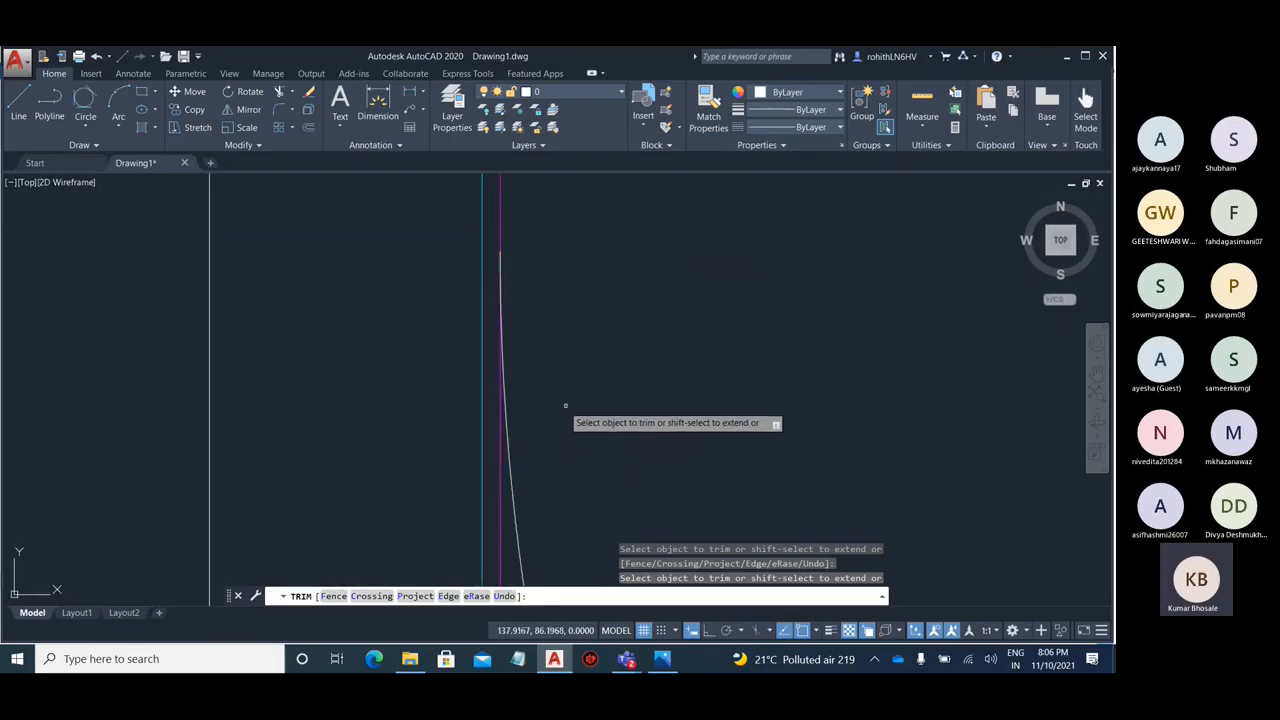
left_click(499, 428)
scroll(531, 206, "down", 2)
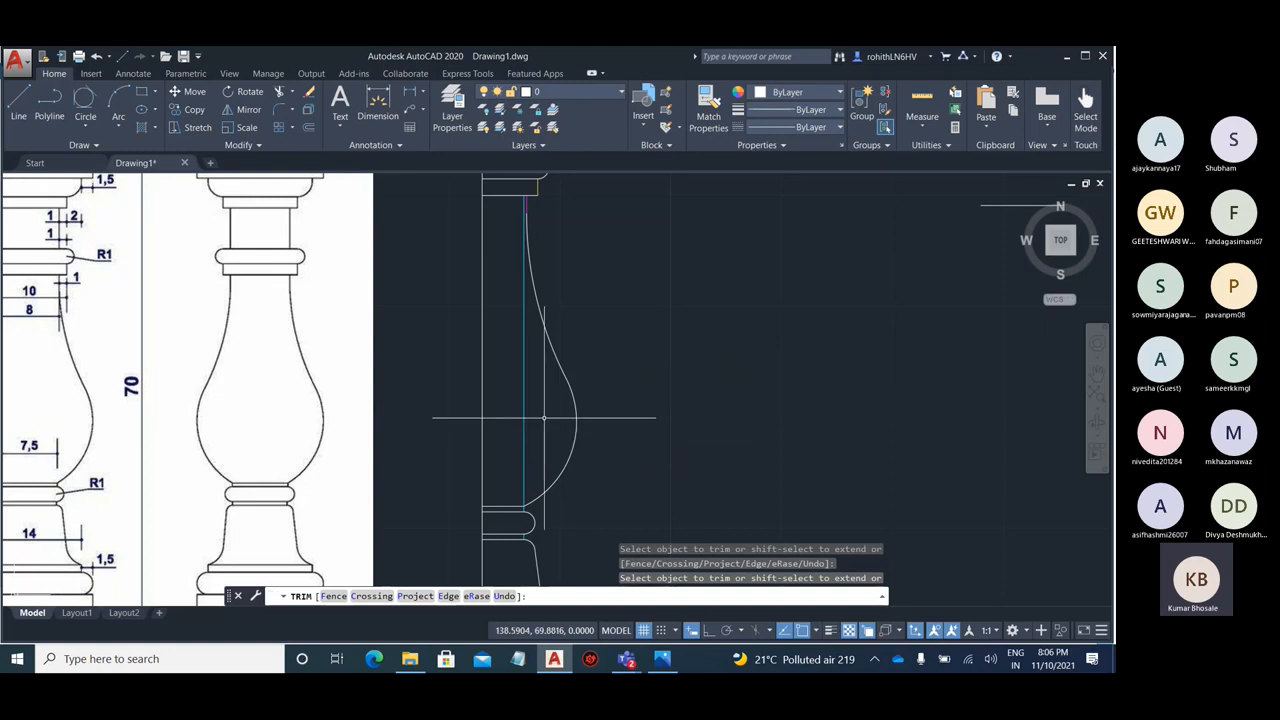
key("Escape")
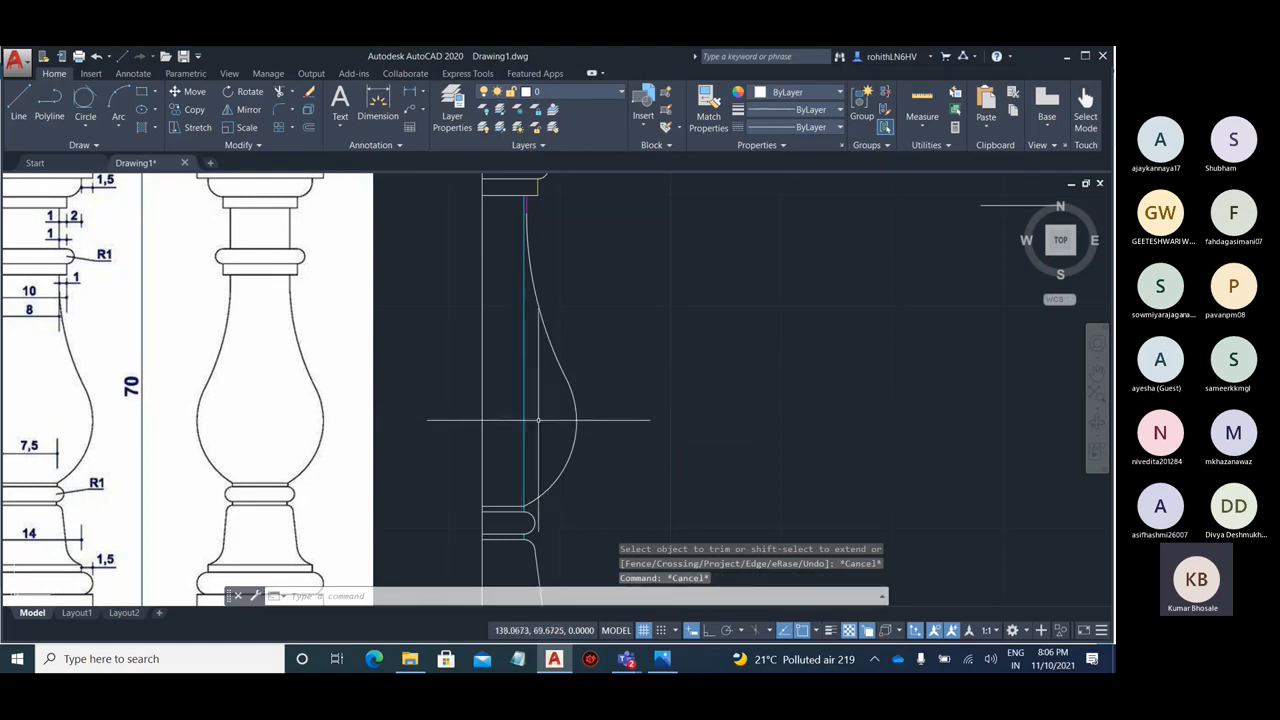
- Trim away the cyan vertical line running inside the belly between the collar and the lower ring
key("Return")
scroll(597, 346, "down", 2)
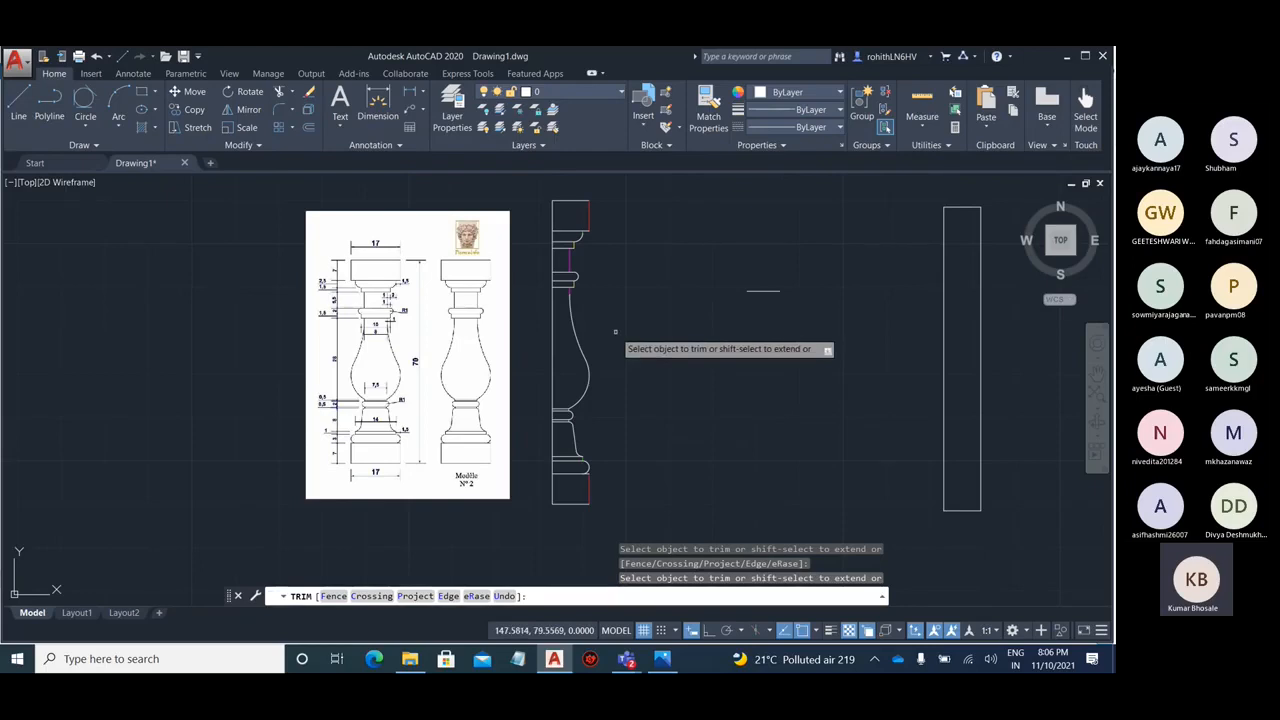
key("Escape")
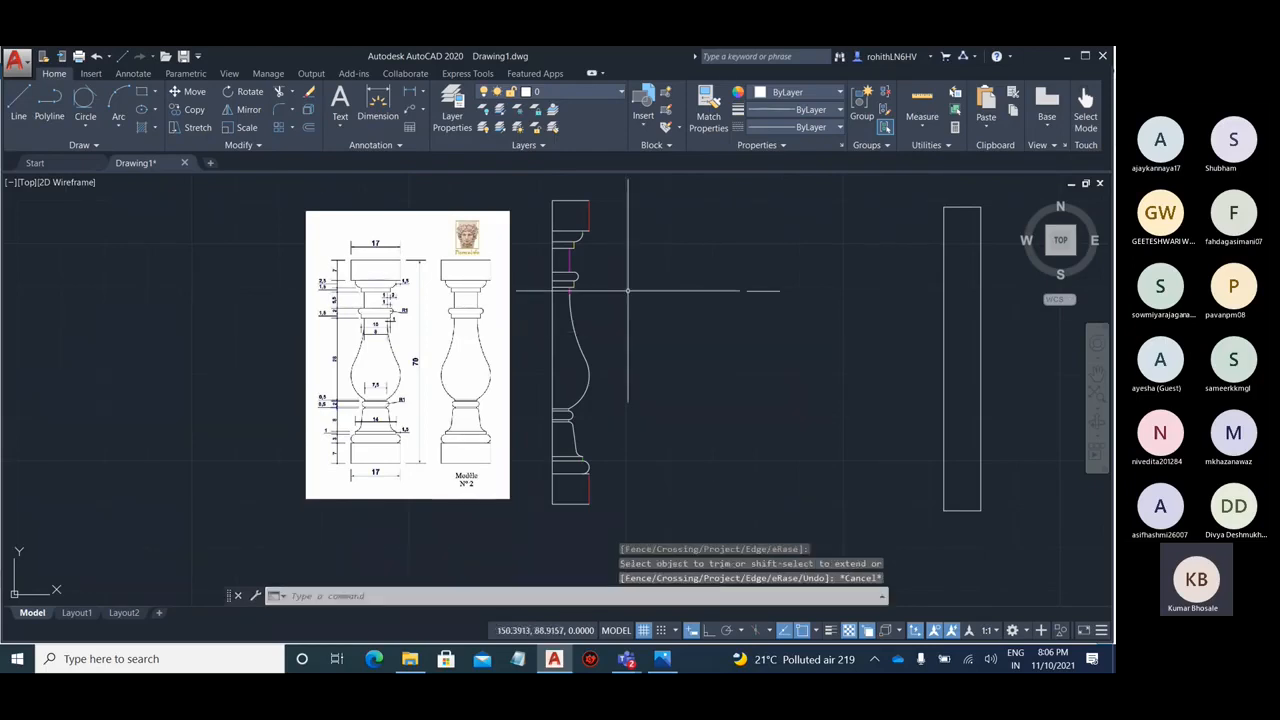
- Compare the joined belly and neck profile with the reference, switching to Photos to examine the neck dimensions below the ring
scroll(625, 325, "down", 3)
scroll(631, 340, "up", 3)
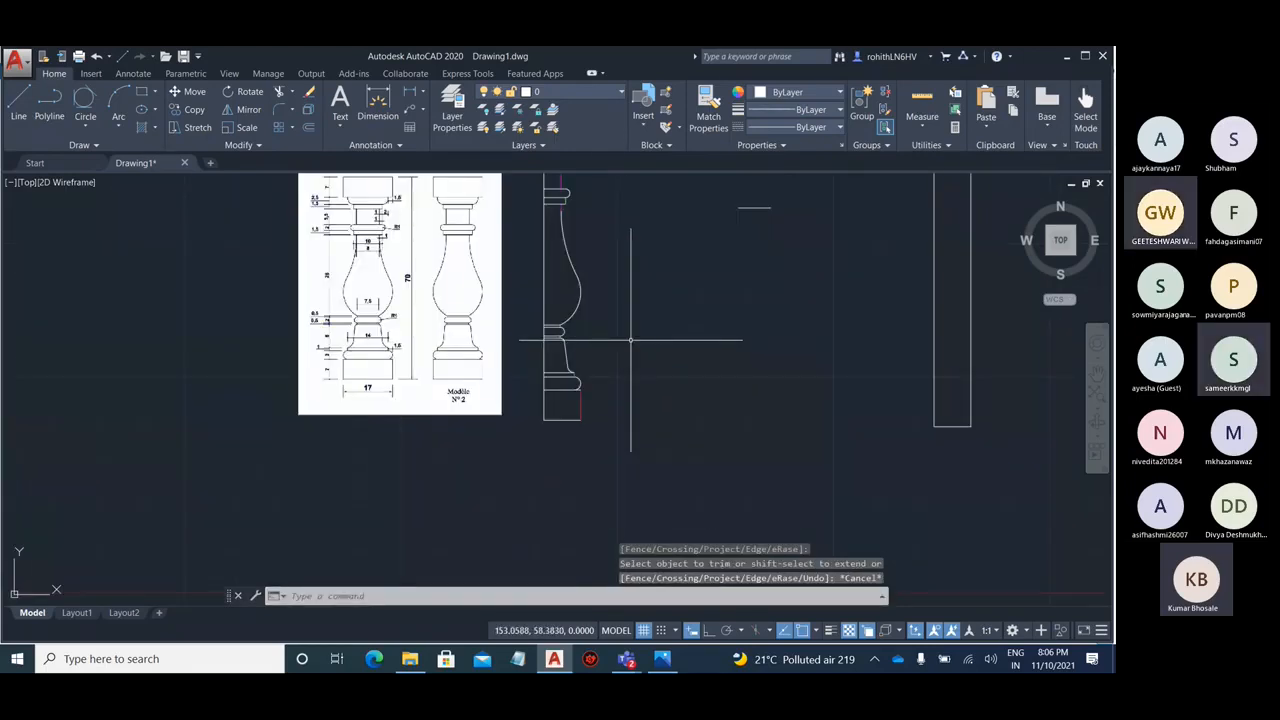
scroll(631, 340, "up", 2)
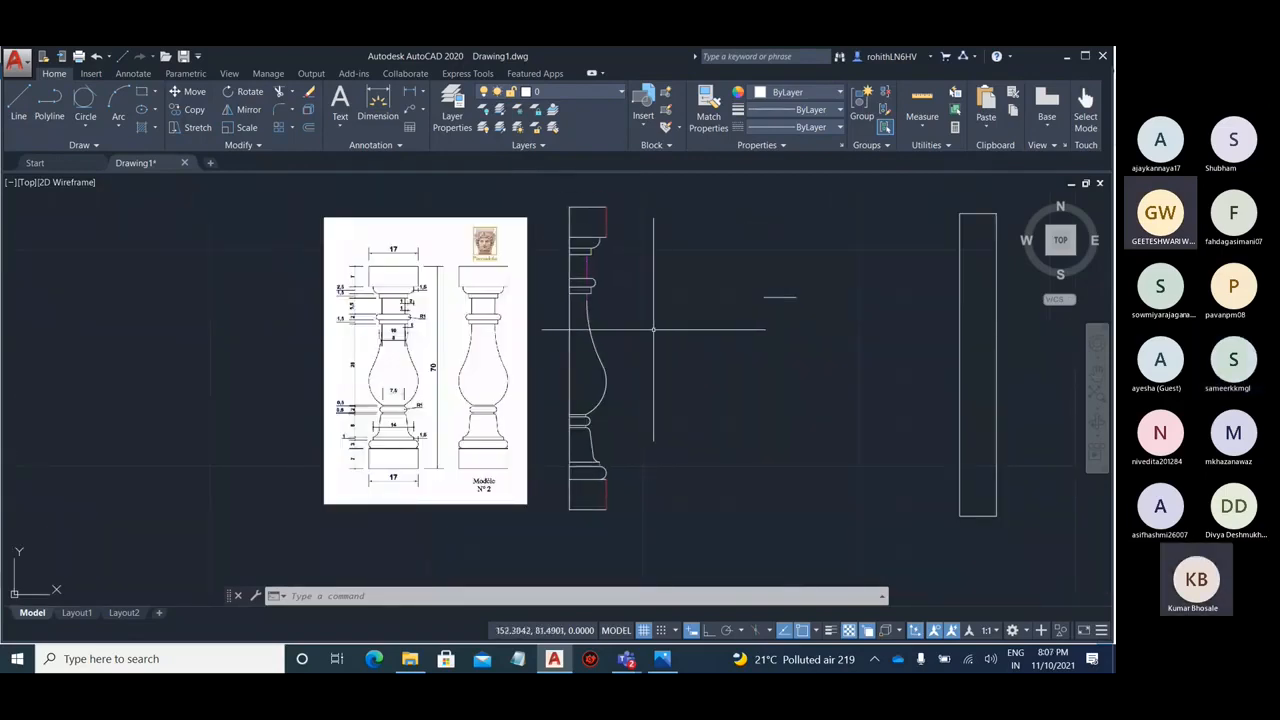
scroll(643, 329, "up", 4)
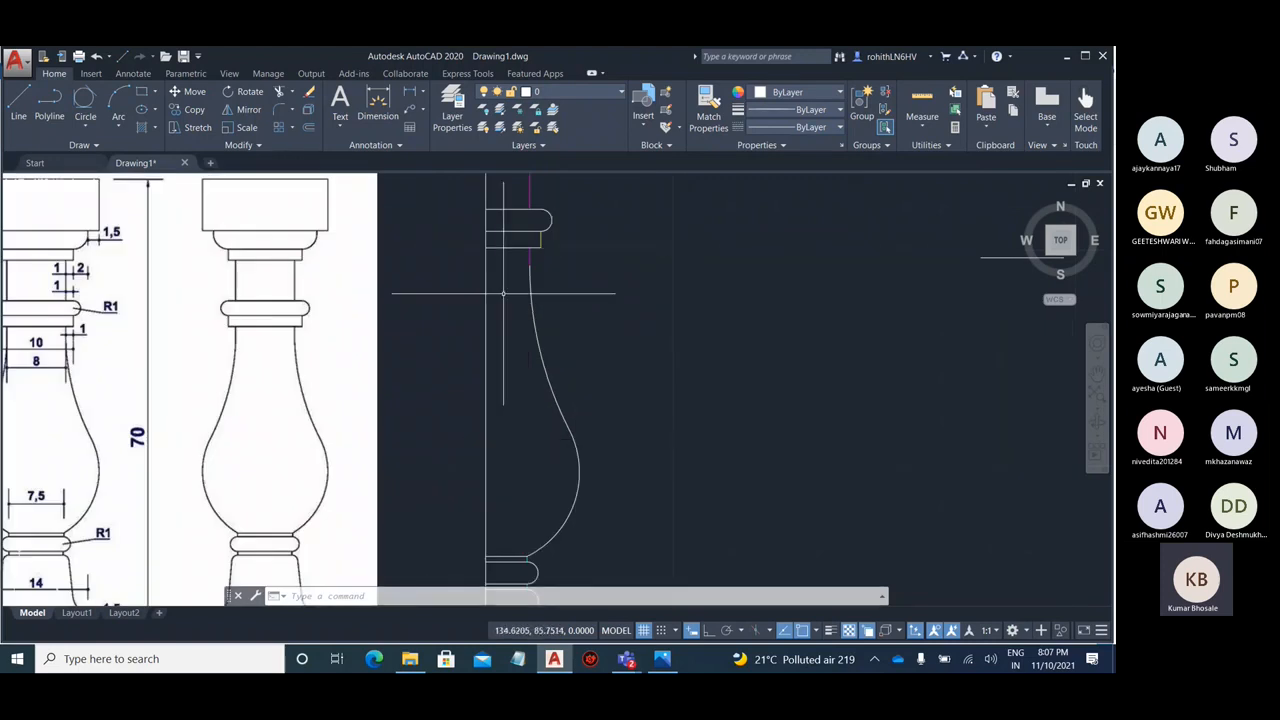
left_click(662, 658)
scroll(510, 243, "down", 4)
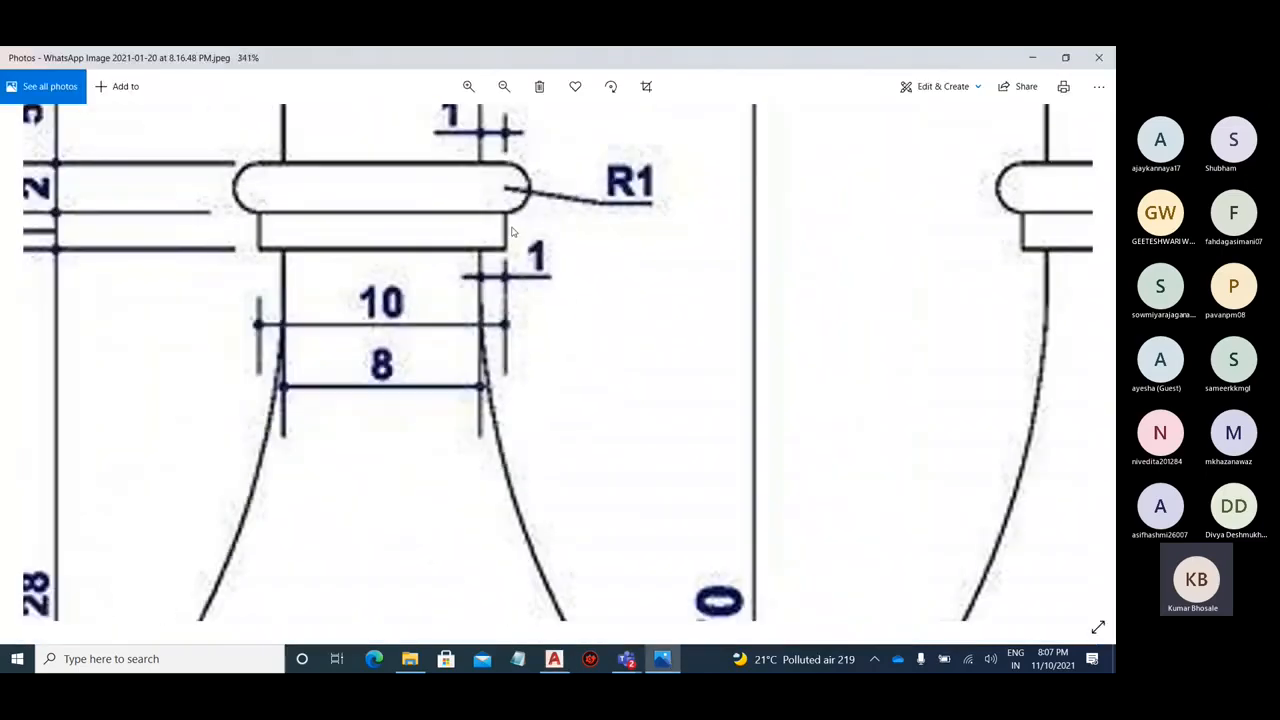
- Examine the neck, ring and collar dimensions in the Photos reference image, and return to the AutoCAD drawing
scroll(456, 266, "up", 2)
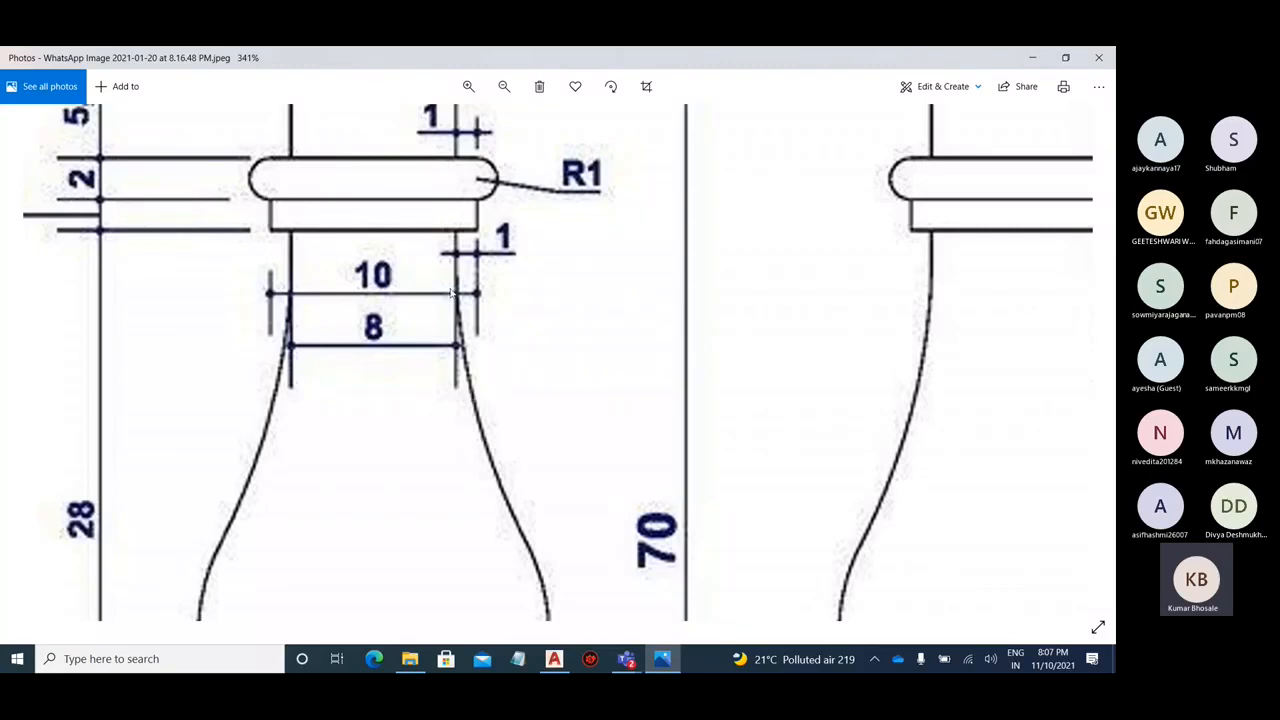
scroll(482, 237, "up", 2)
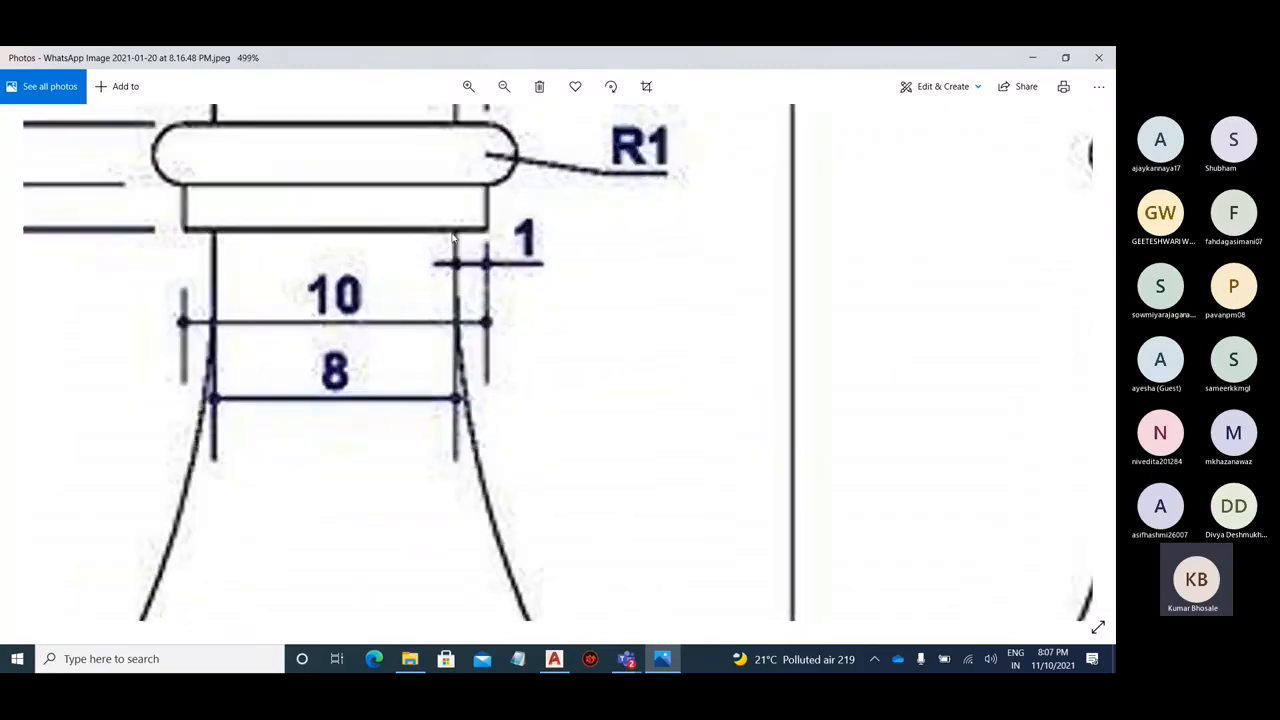
scroll(441, 478, "down", 3)
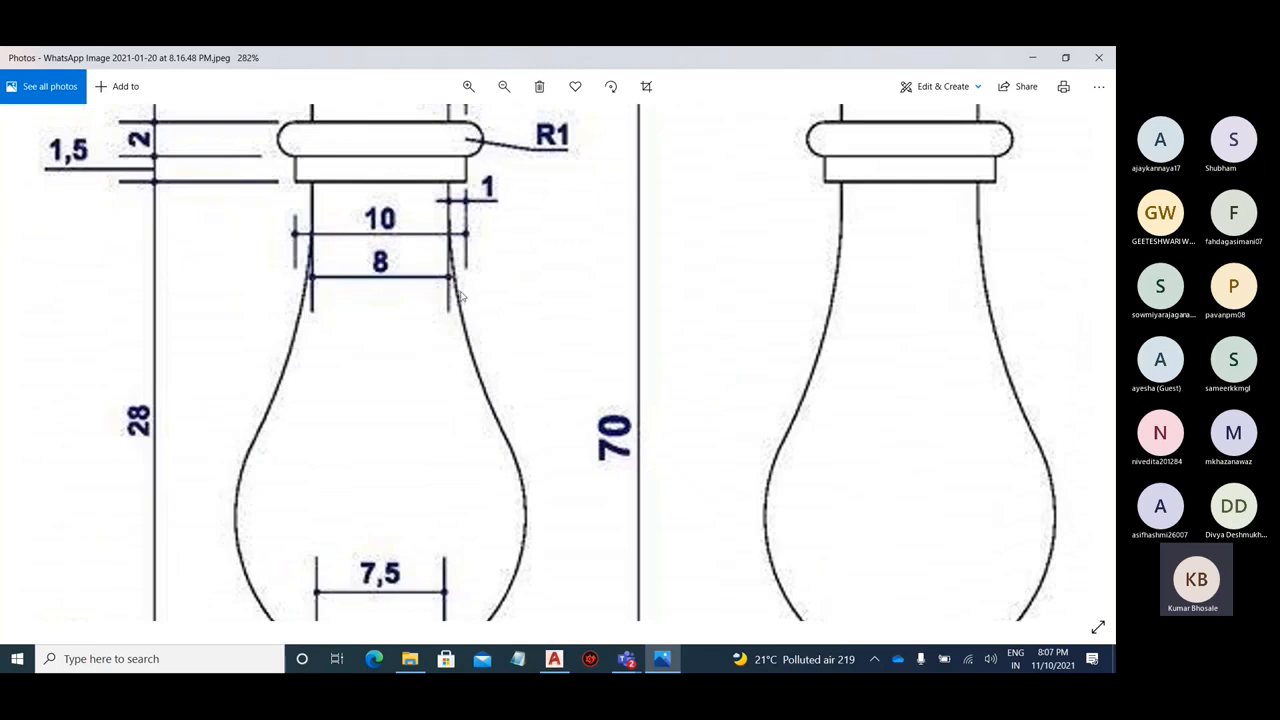
left_click_drag(503, 196, 503, 330)
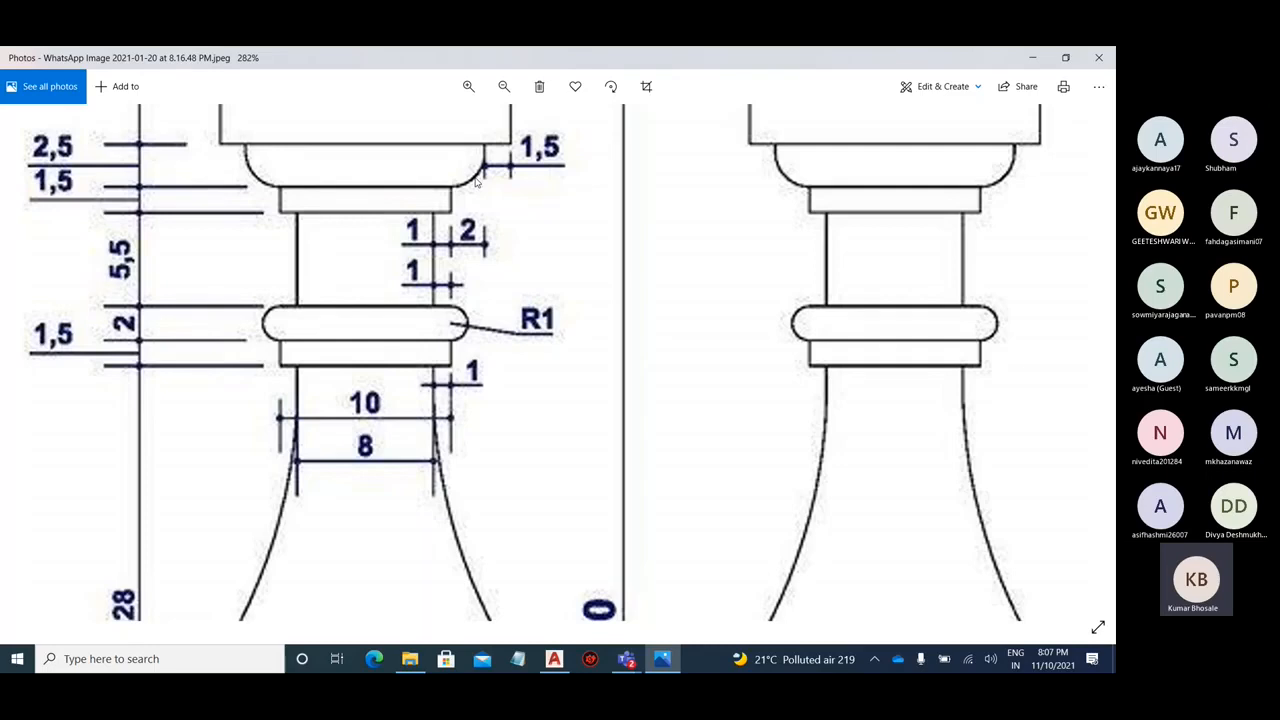
left_click(1032, 57)
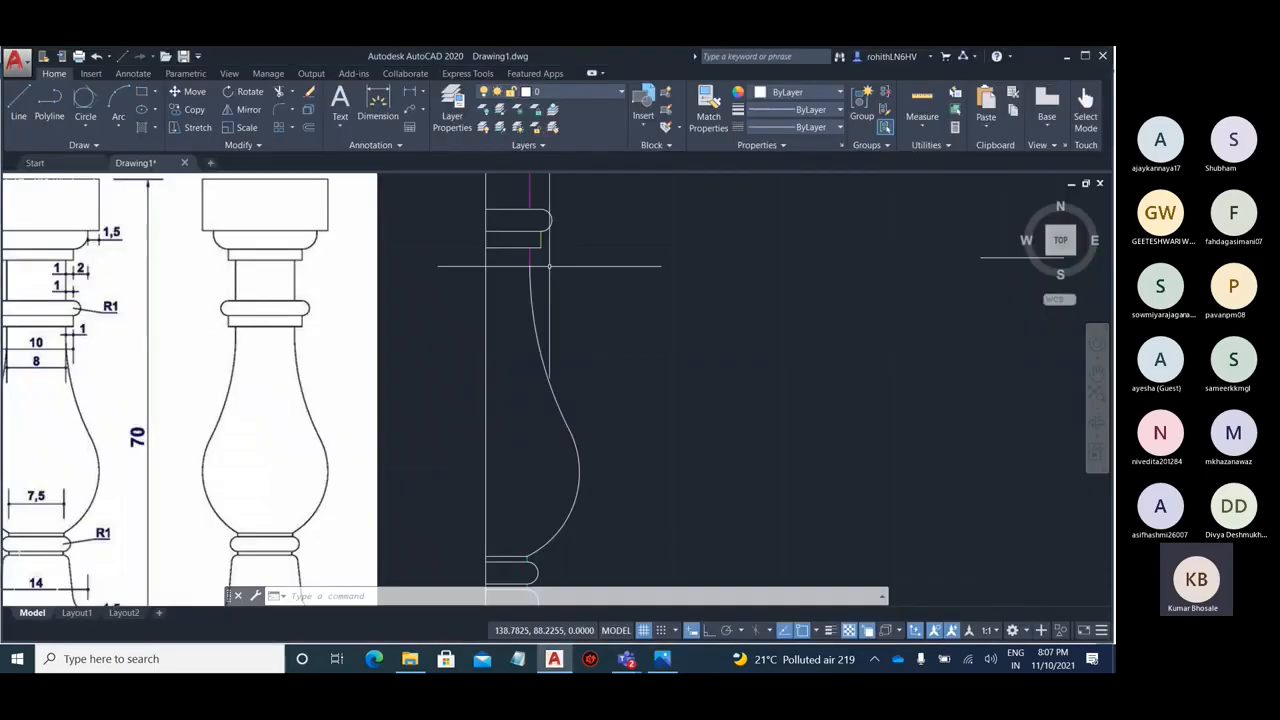
- Set the colour of the whole baluster half profile to ByLayer
scroll(618, 252, "down", 3)
scroll(618, 252, "up", 1)
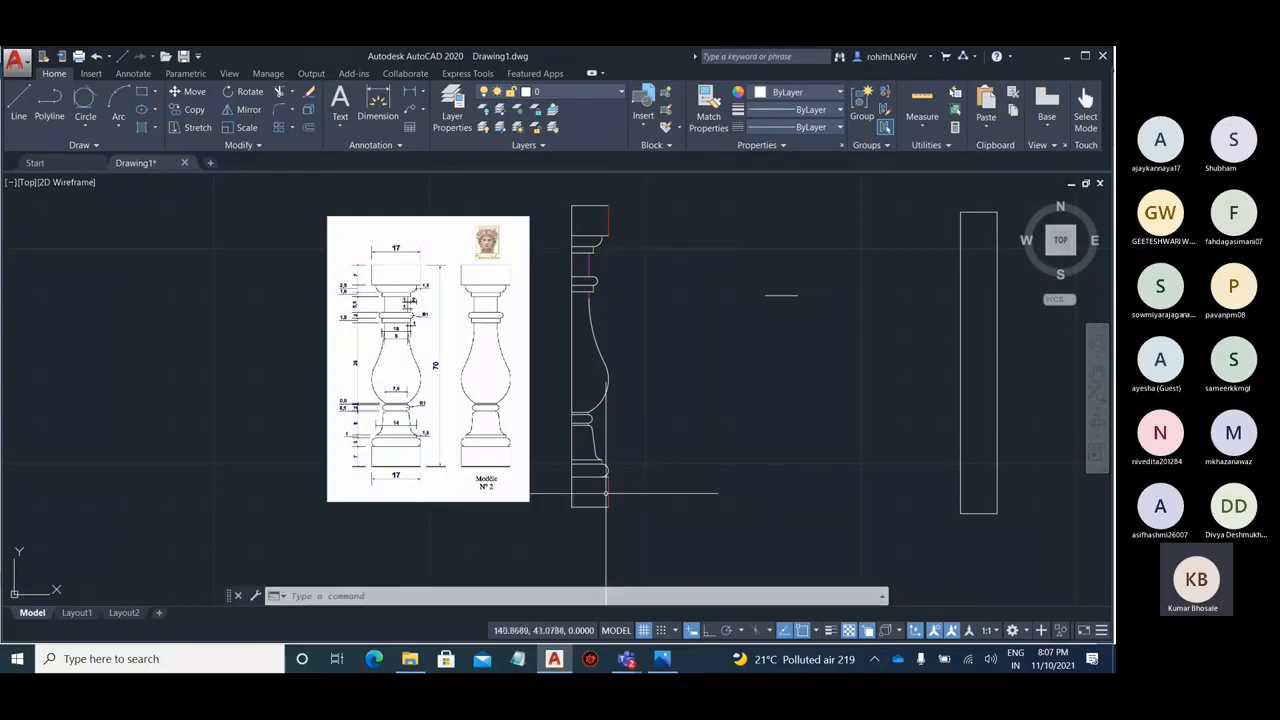
left_click(672, 526)
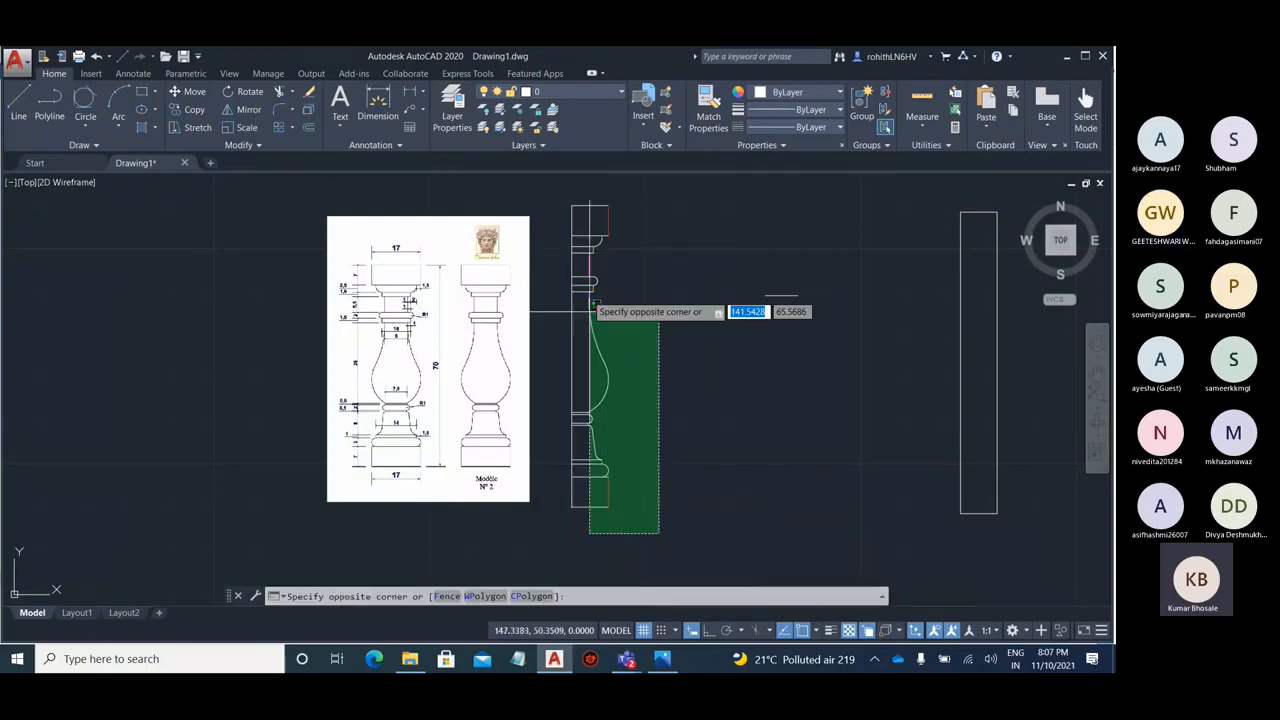
left_click(566, 182)
left_click(802, 94)
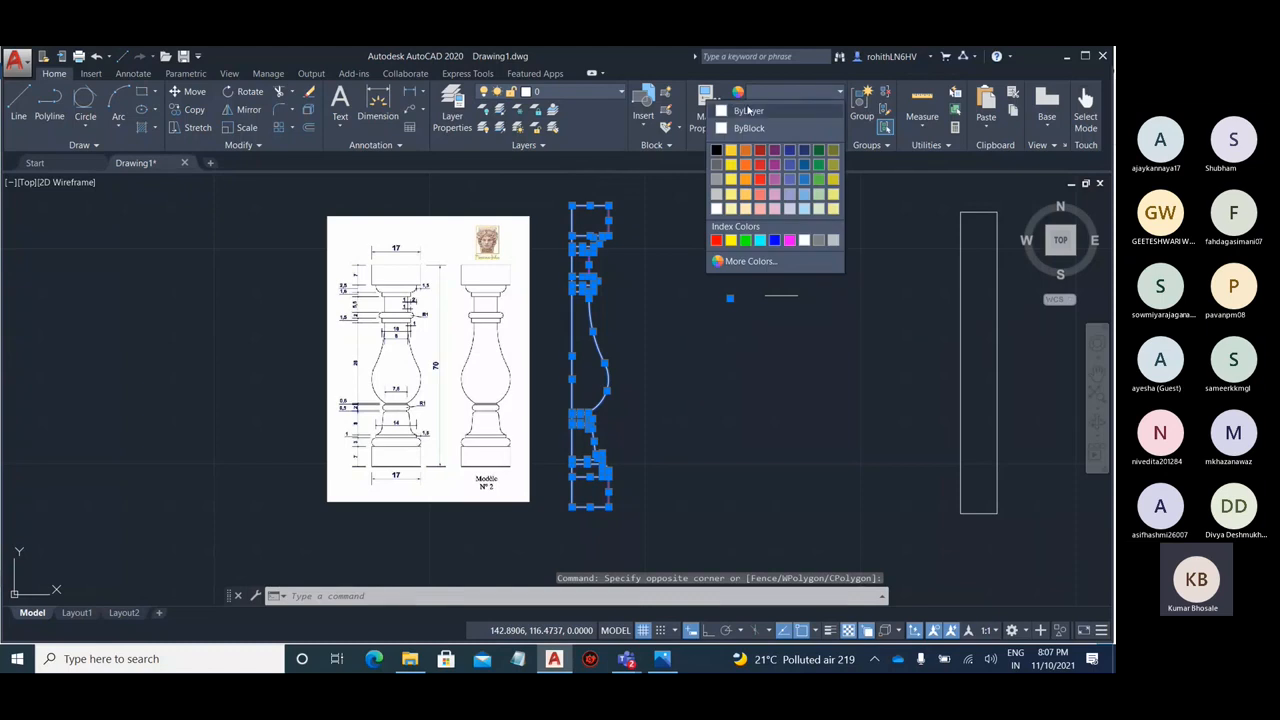
left_click(765, 111)
scroll(700, 275, "down", 3)
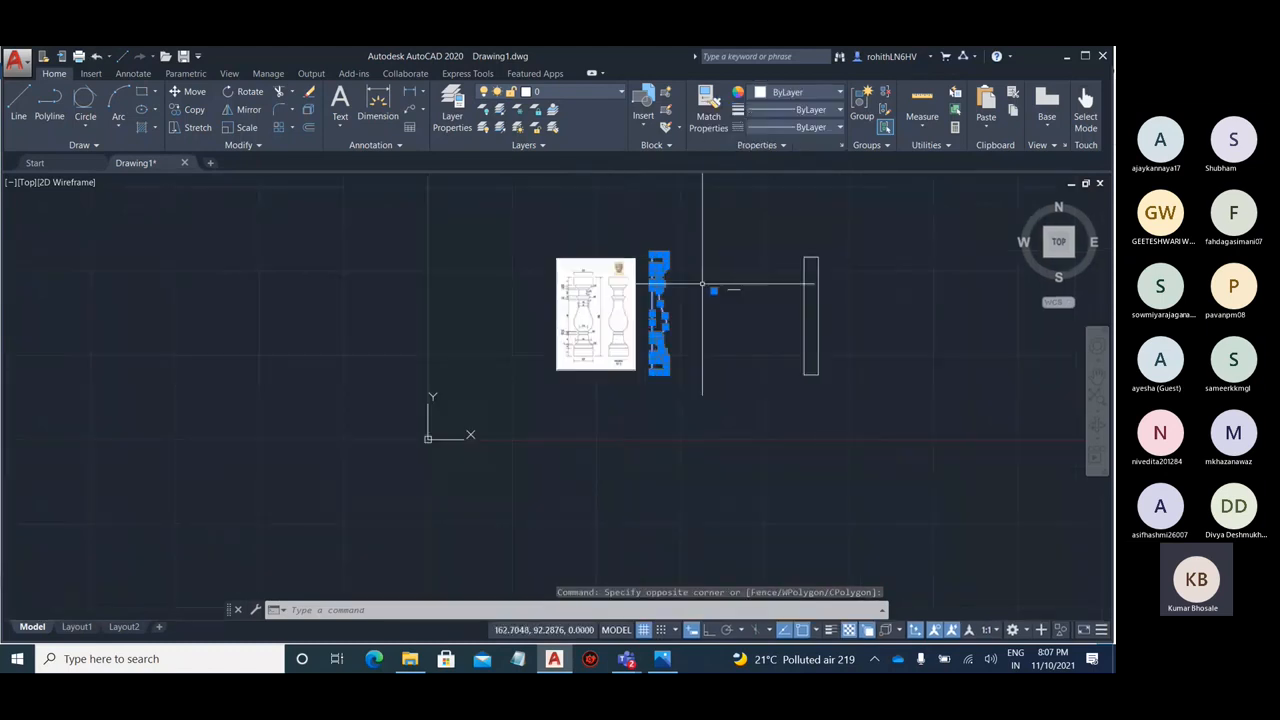
scroll(700, 277, "up", 3)
key("Escape")
- Erase the stray short horizontal line between the half profile and the tall rectangle
left_click(849, 338)
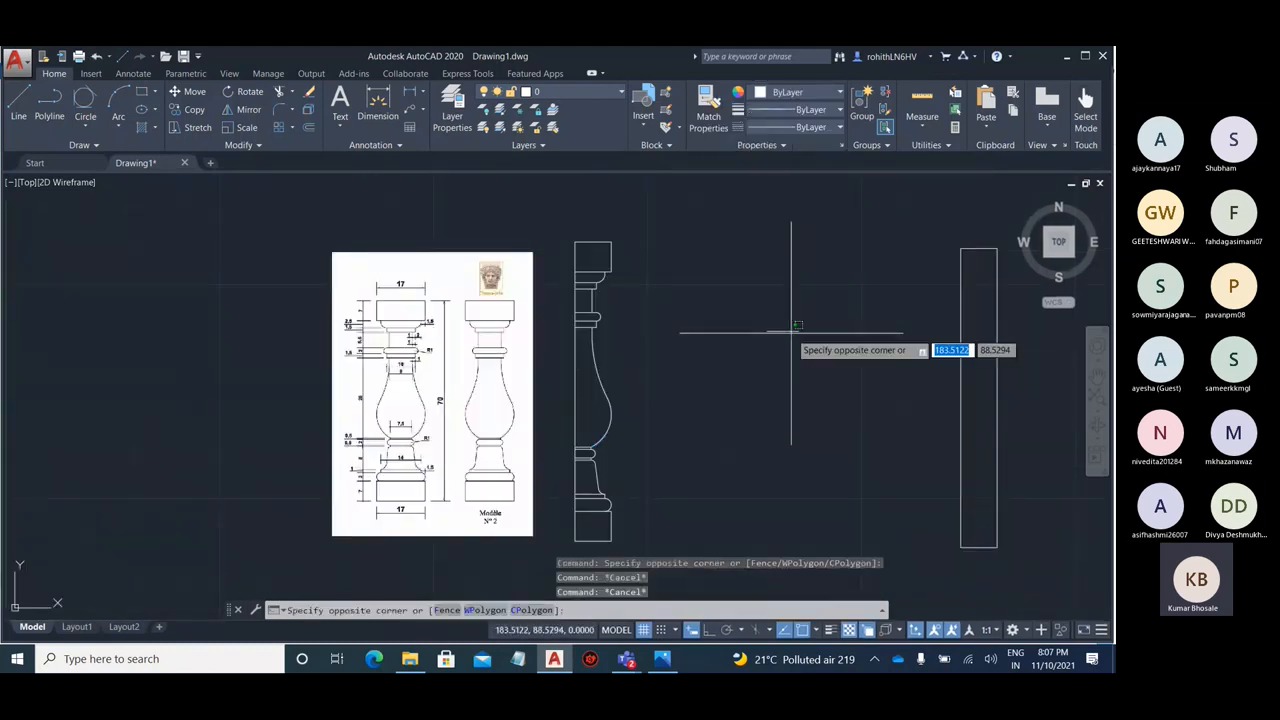
left_click(779, 323)
key("Delete")
- Move the reference image to the left, away from the half profile, to leave room for the mirrored side
scroll(694, 293, "down", 2)
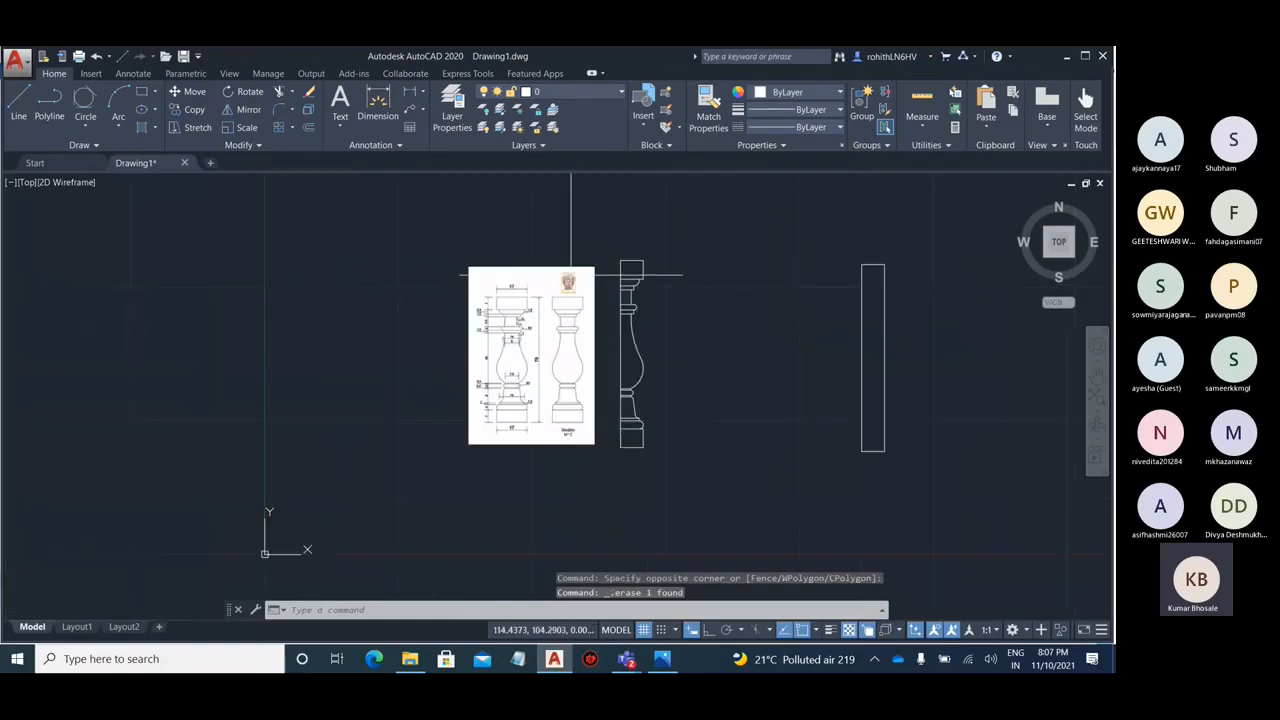
left_click(594, 268)
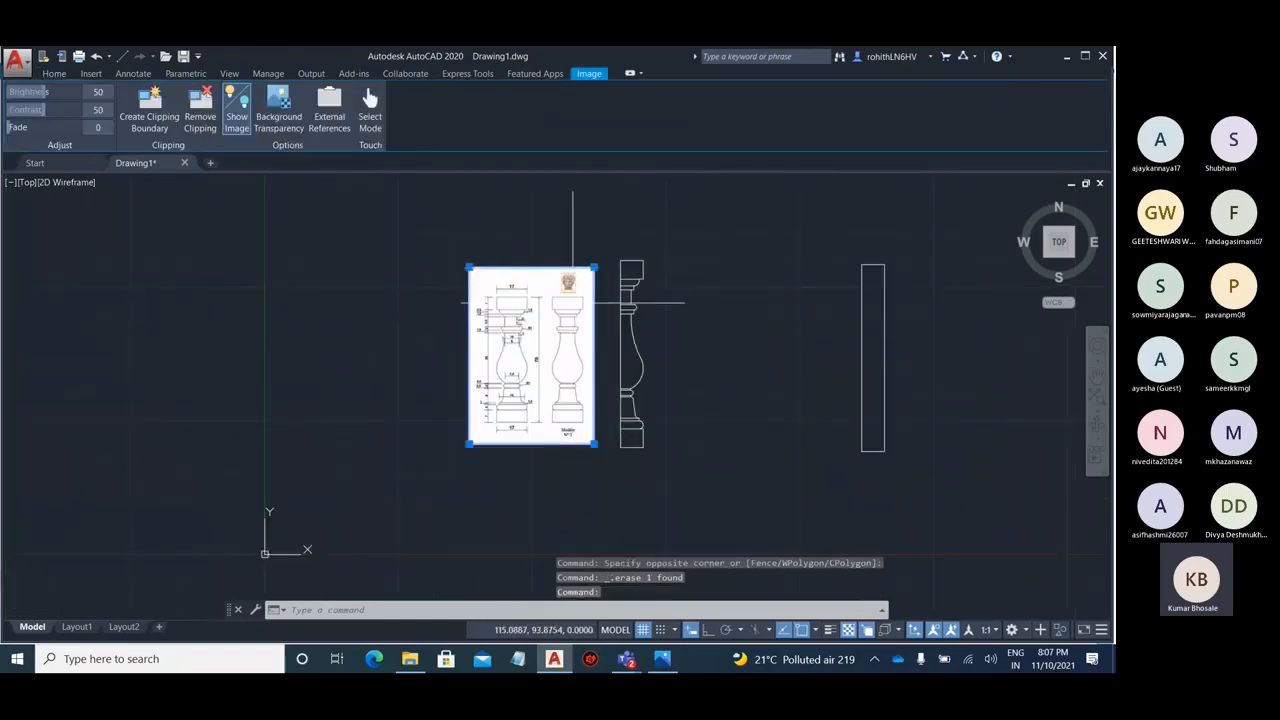
type("m")
key("Return")
left_click(594, 267)
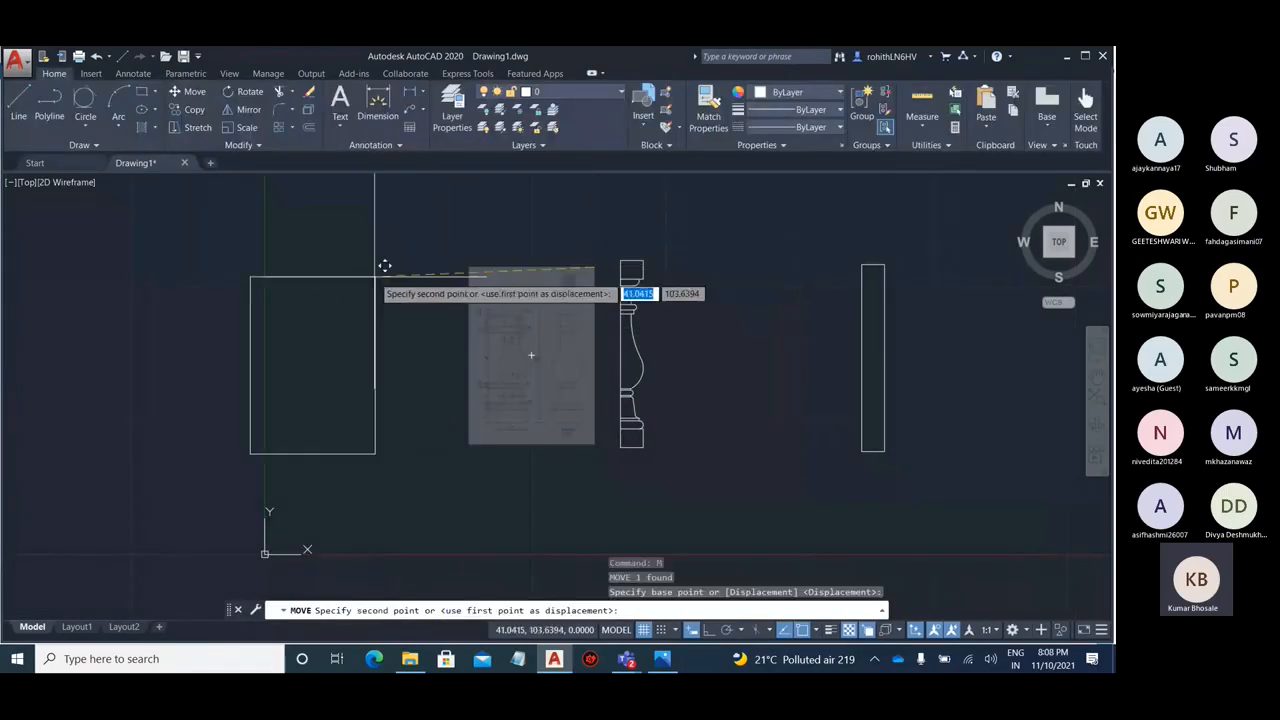
left_click(384, 265)
key("Escape")
key("Escape")
scroll(664, 270, "up", 2)
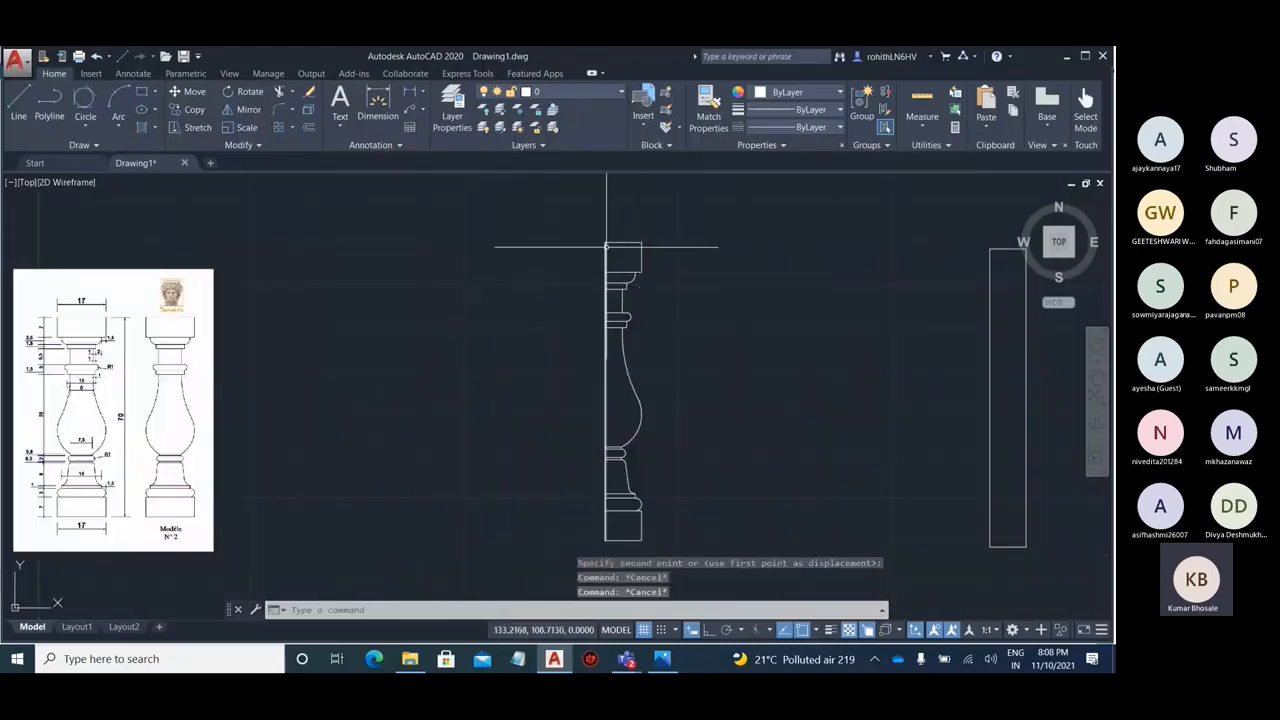
- Mirror the half profile, without its centre line, about the vertical axis through the centre line's top and bottom endpoints, keeping the source objects
scroll(651, 360, "down", 3)
left_click(683, 519)
left_click(566, 272)
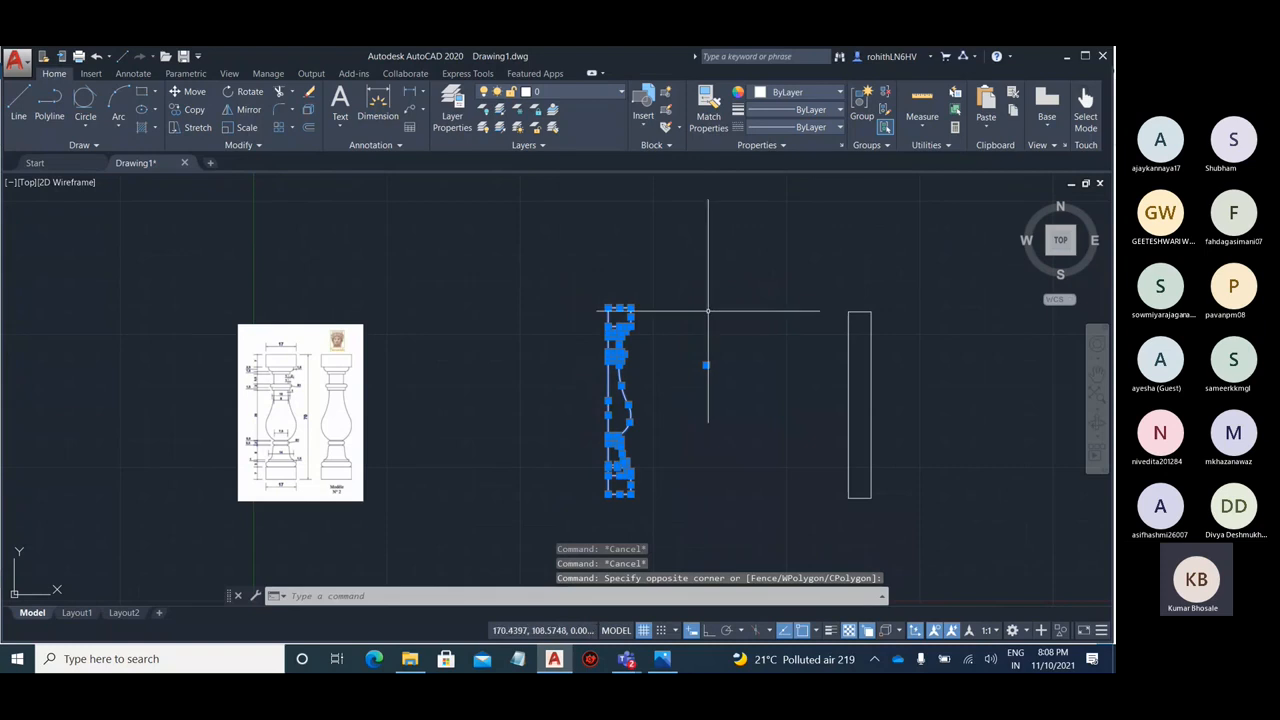
scroll(714, 412, "up", 2)
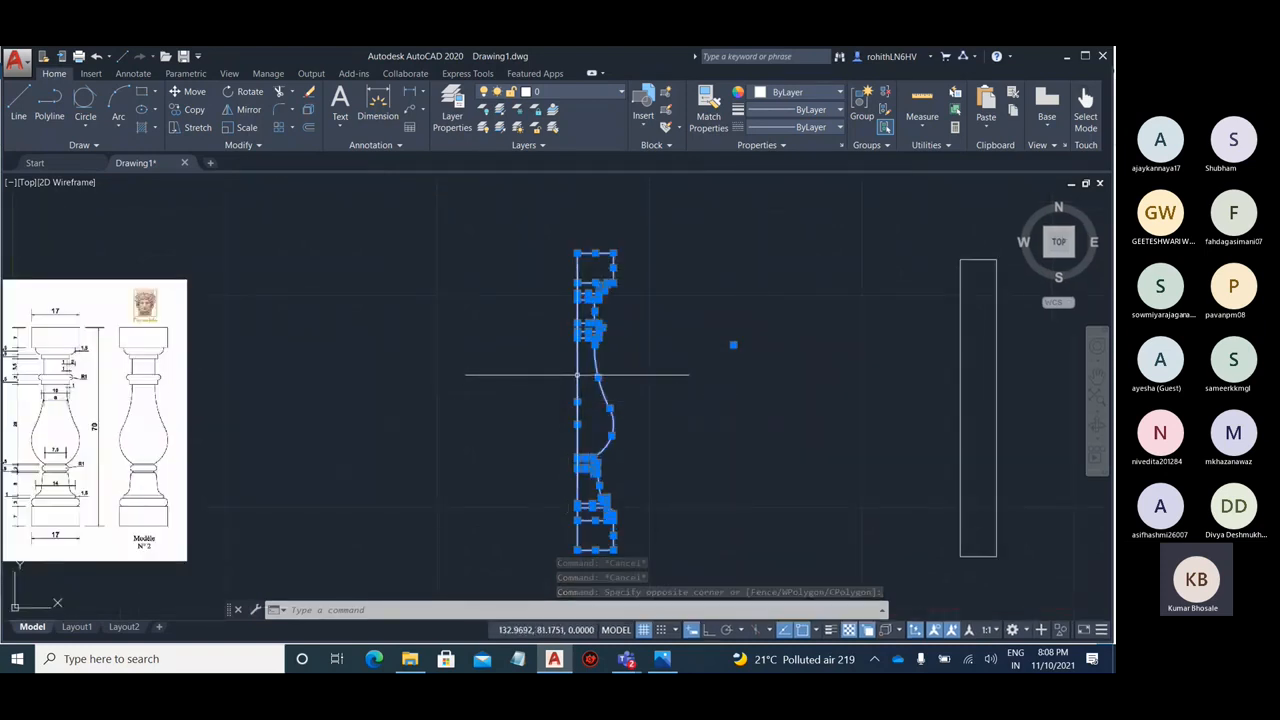
scroll(586, 371, "up", 3)
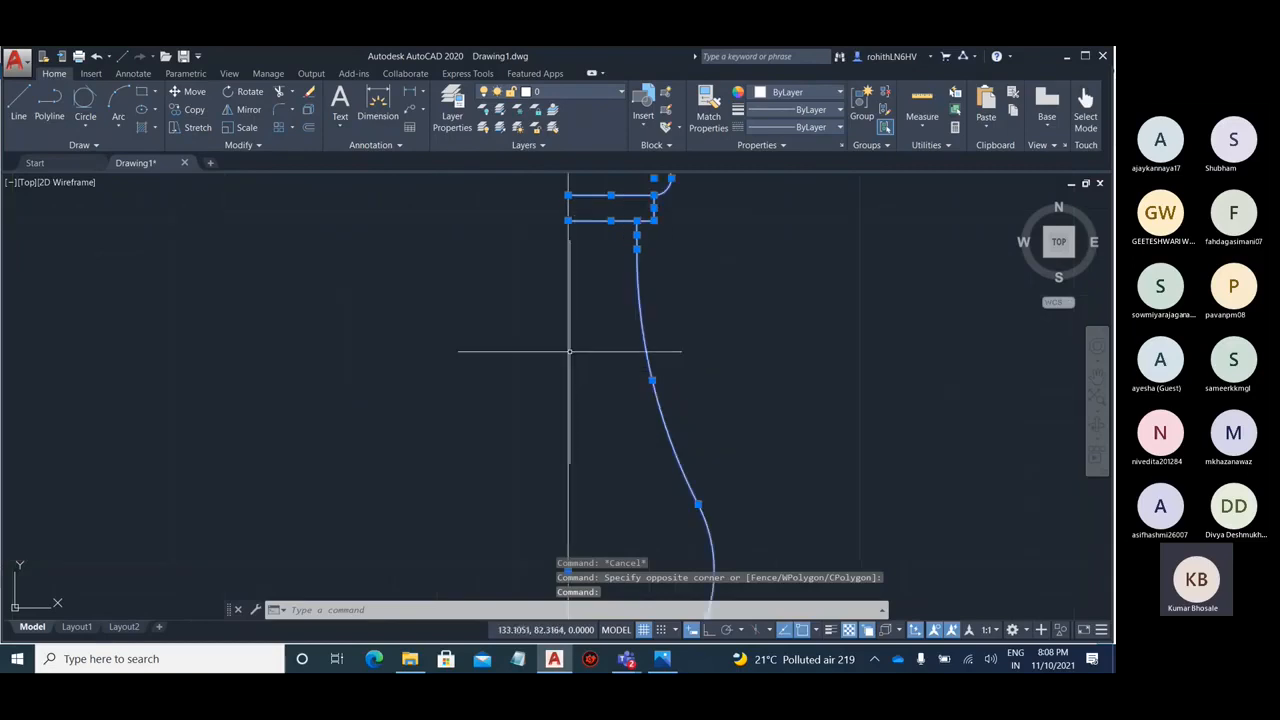
scroll(580, 340, "down", 5)
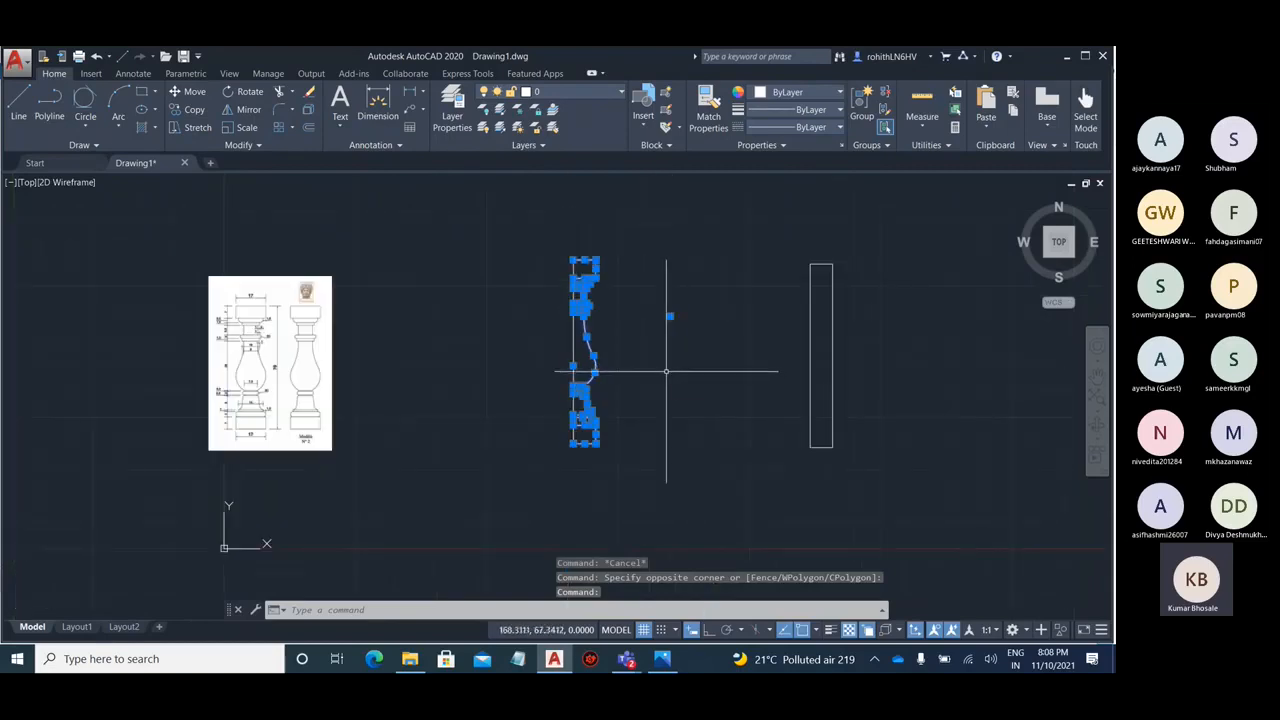
key("Return")
scroll(499, 309, "up", 5)
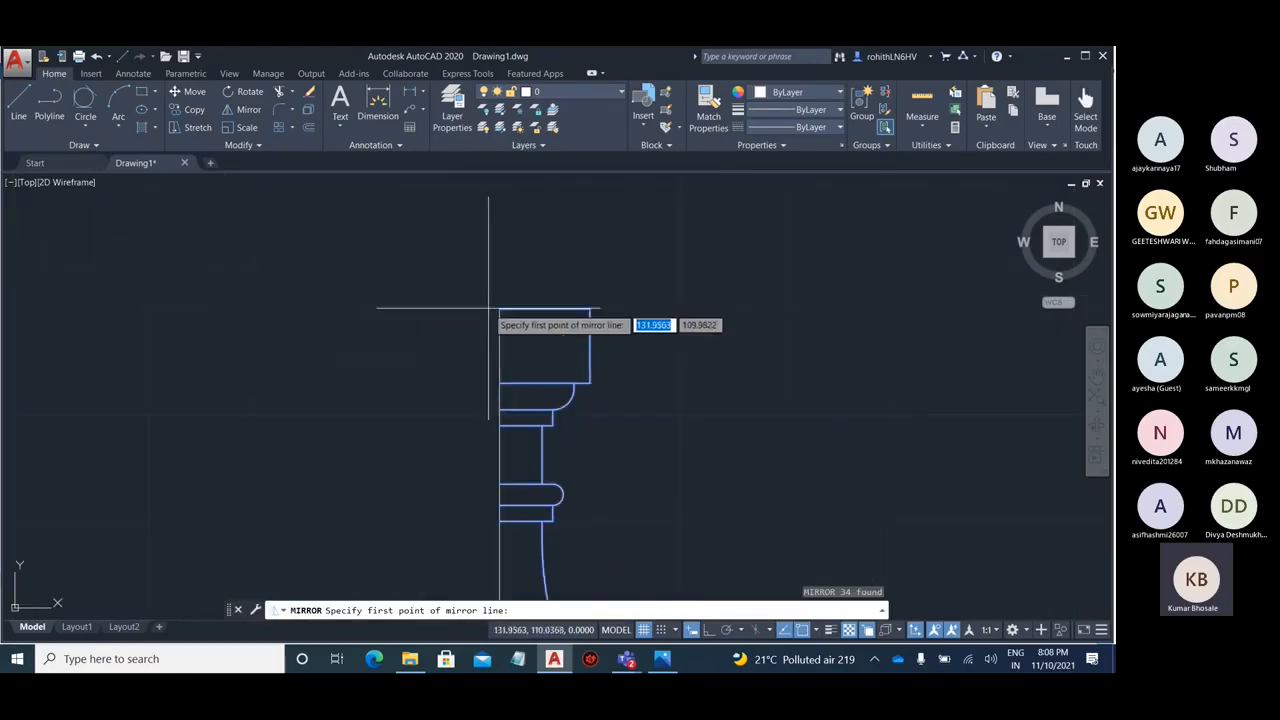
left_click(499, 309)
scroll(514, 229, "down", 4)
scroll(523, 320, "up", 5)
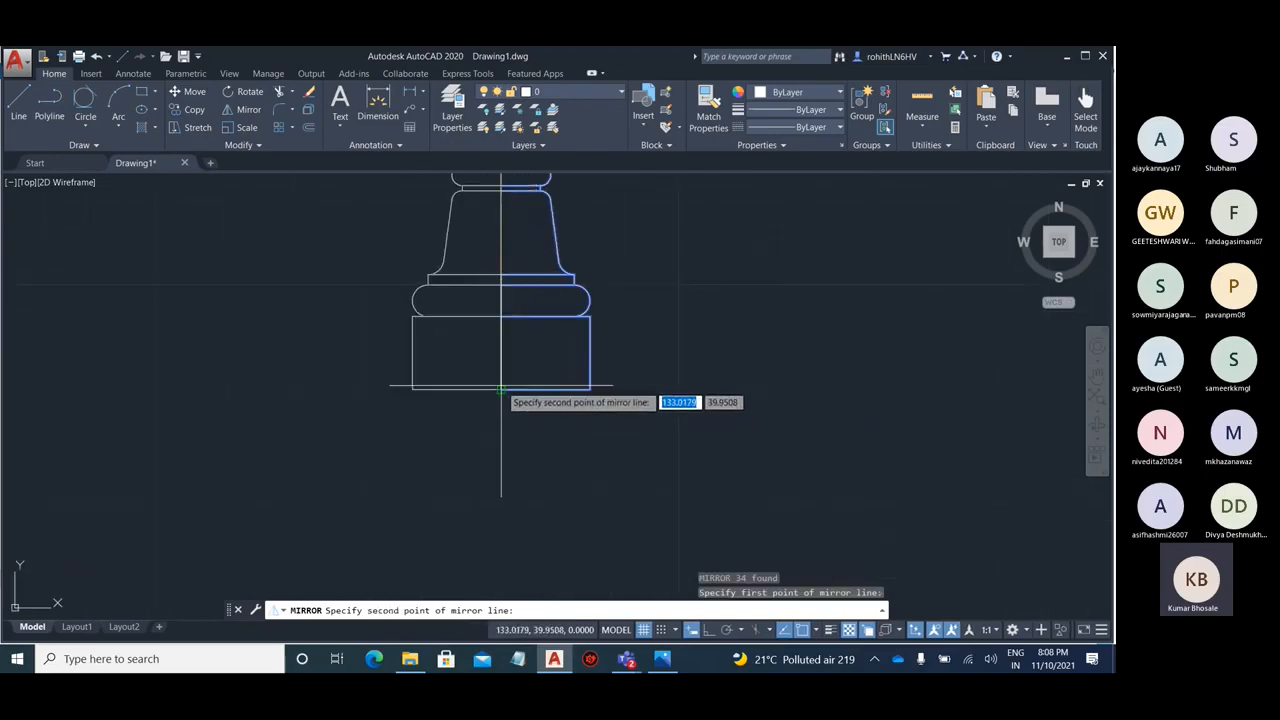
left_click(500, 390)
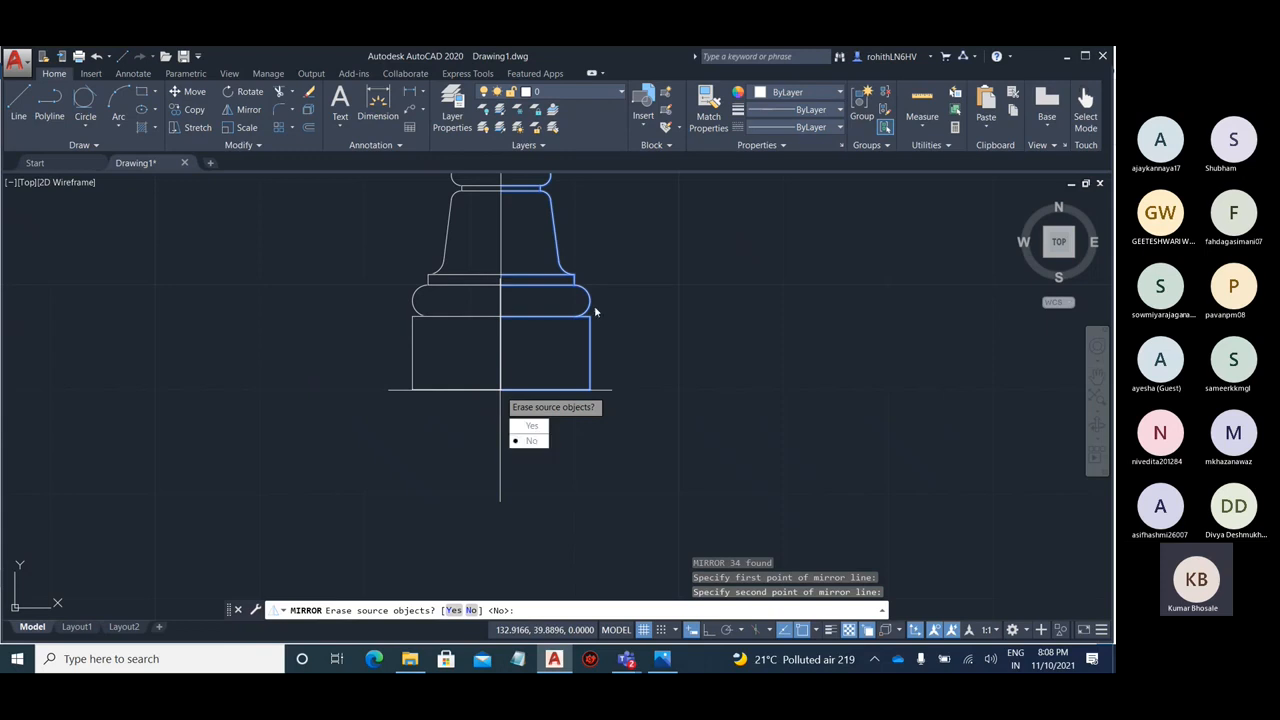
left_click(531, 441)
- Delete the vertical centre line running through the full baluster
scroll(536, 428, "down", 5)
scroll(532, 296, "up", 5)
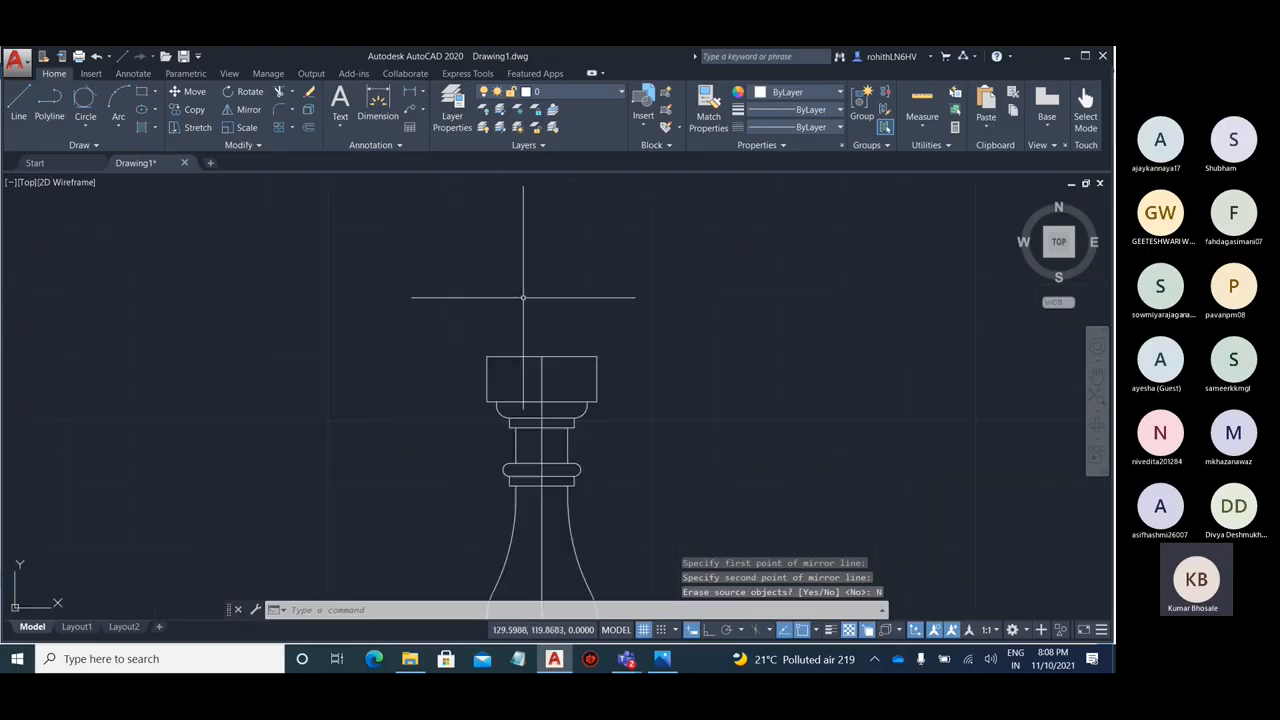
left_click(543, 366)
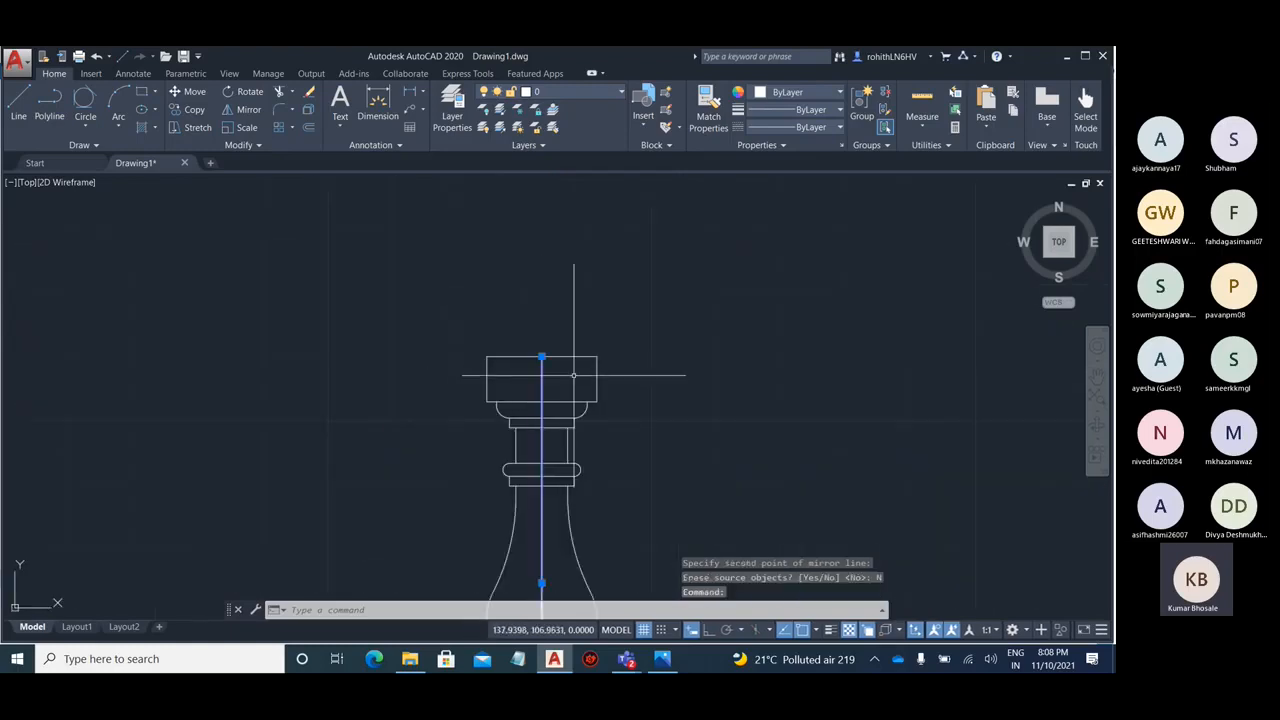
key("Delete")
scroll(620, 380, "down", 5)
scroll(629, 381, "up", 2)
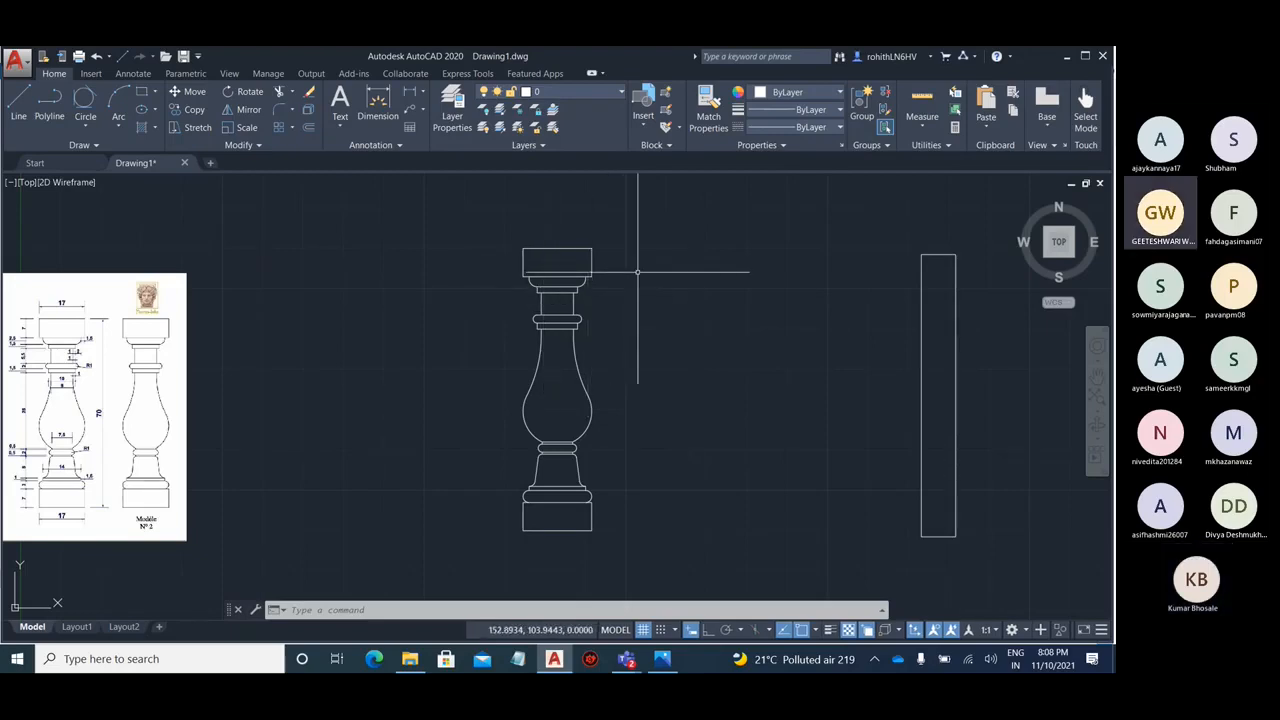
- Check whether the horizontal edges of the top block, collar and ring are single lines or separate halves
scroll(550, 280, "up", 6)
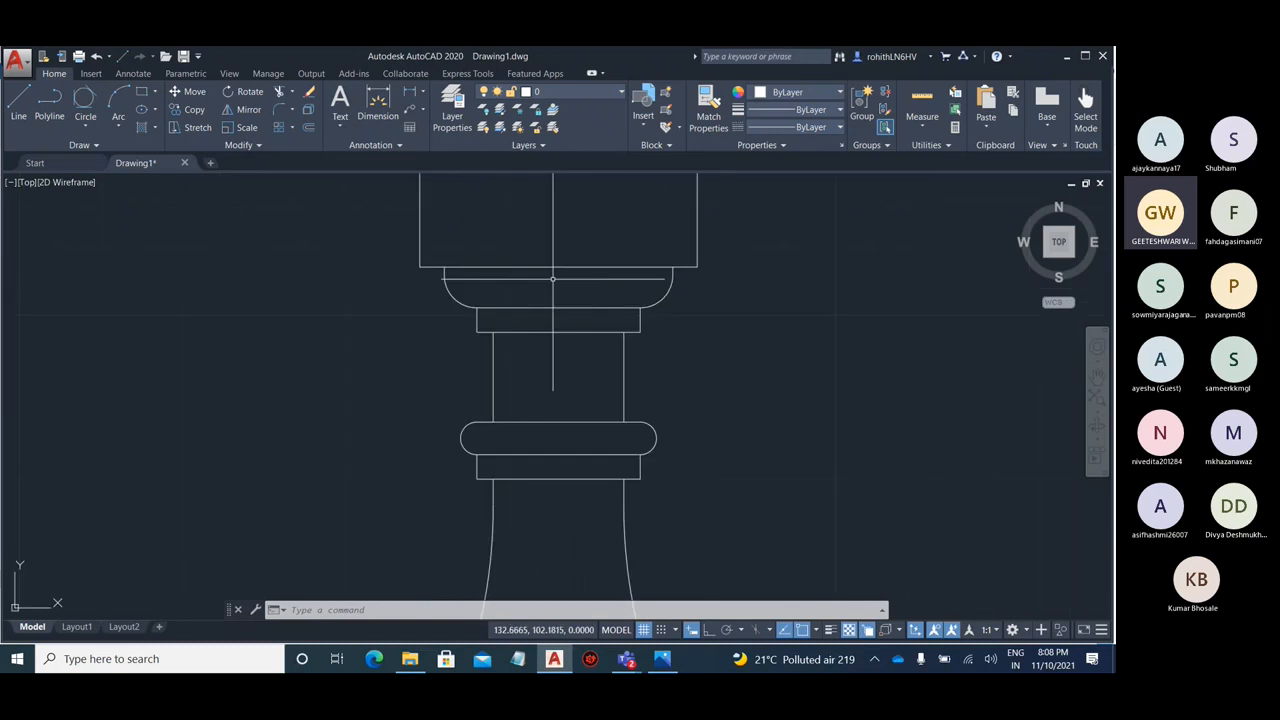
scroll(543, 284, "up", 4)
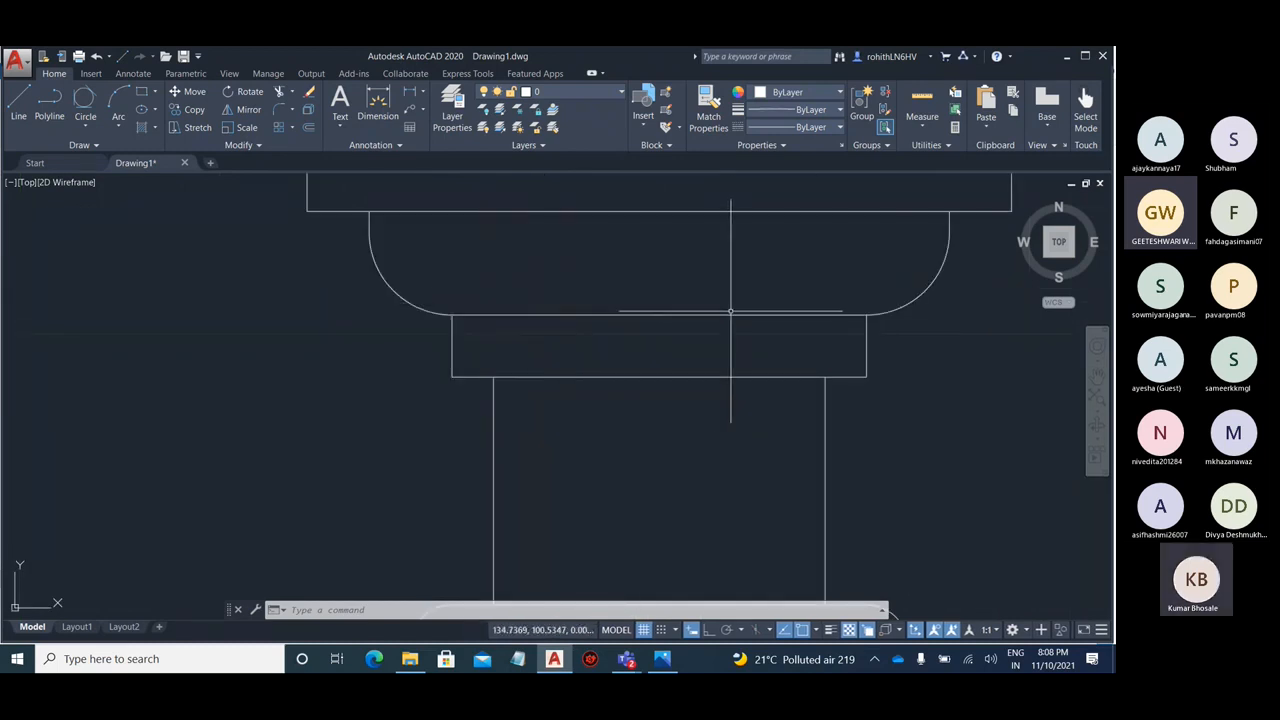
left_click(716, 316)
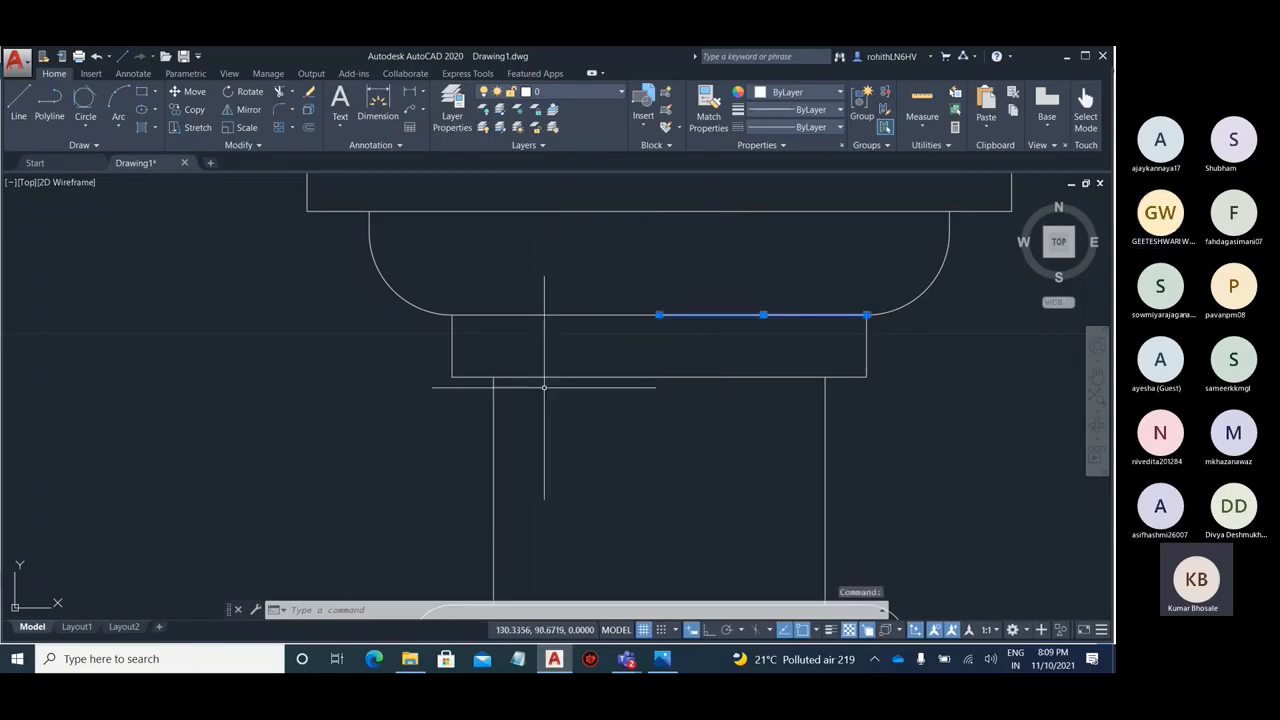
scroll(615, 256, "down", 5)
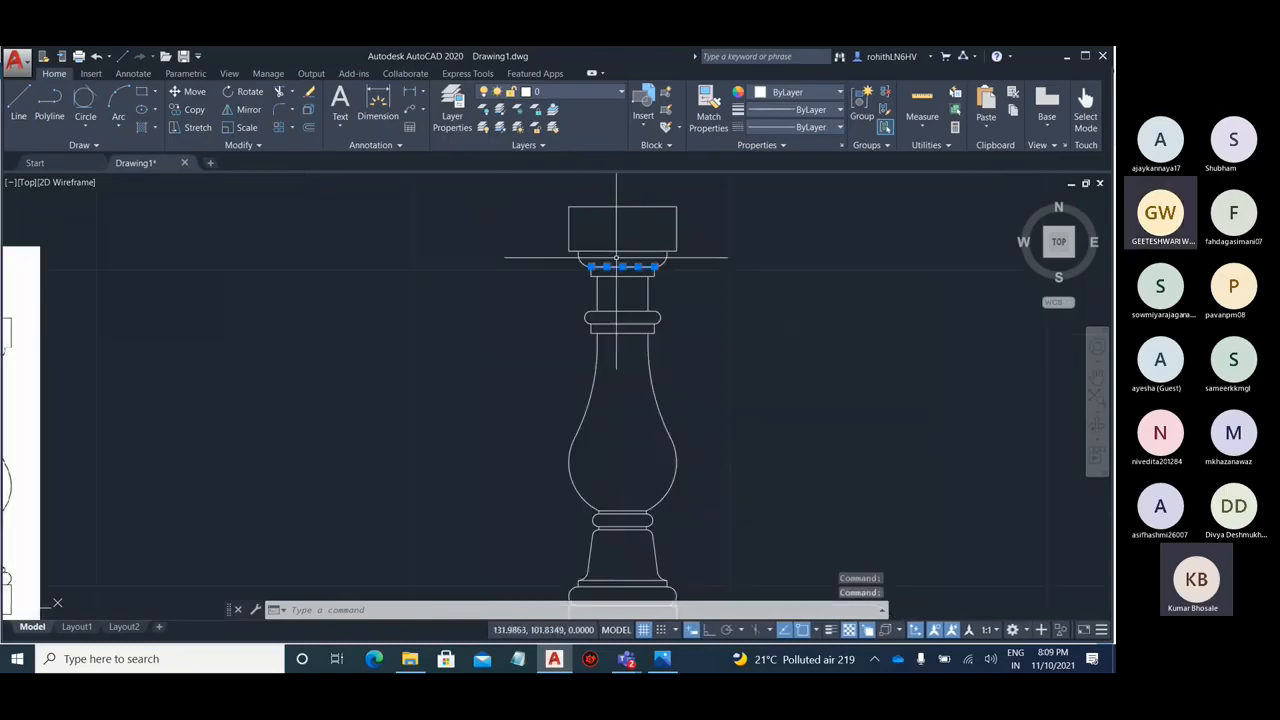
key("Escape")
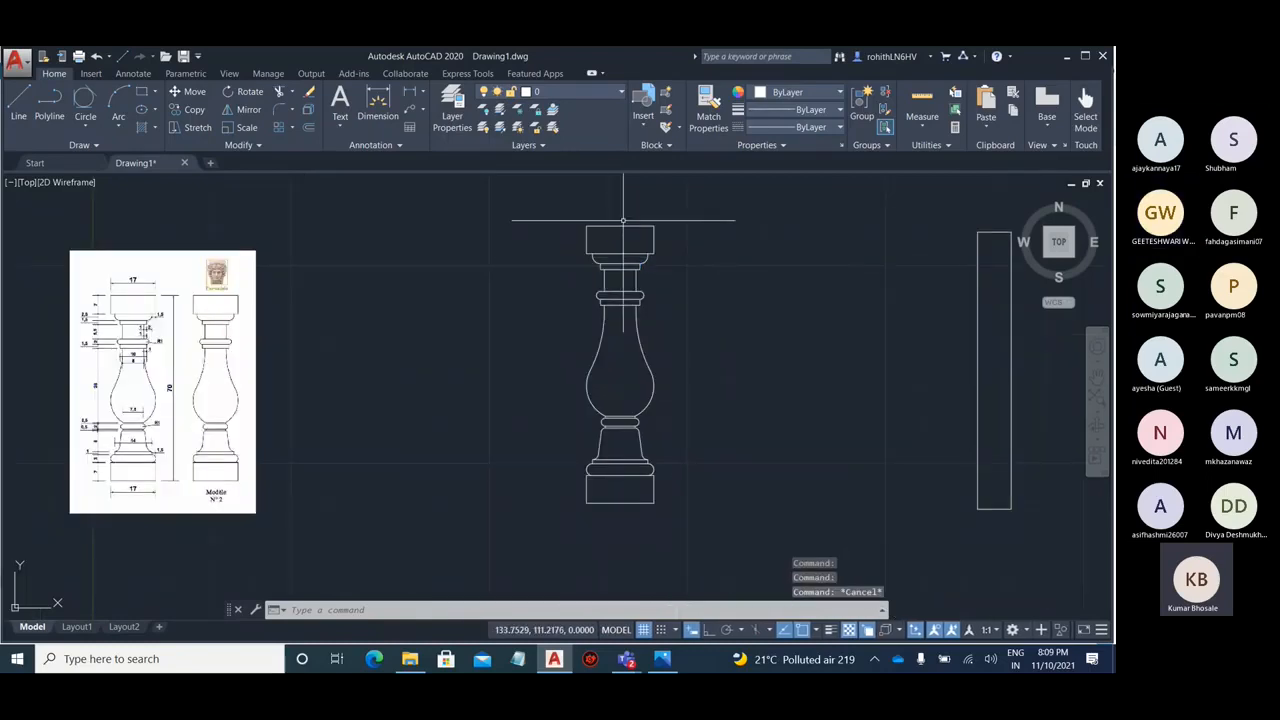
scroll(628, 236, "up", 2)
left_click(628, 236)
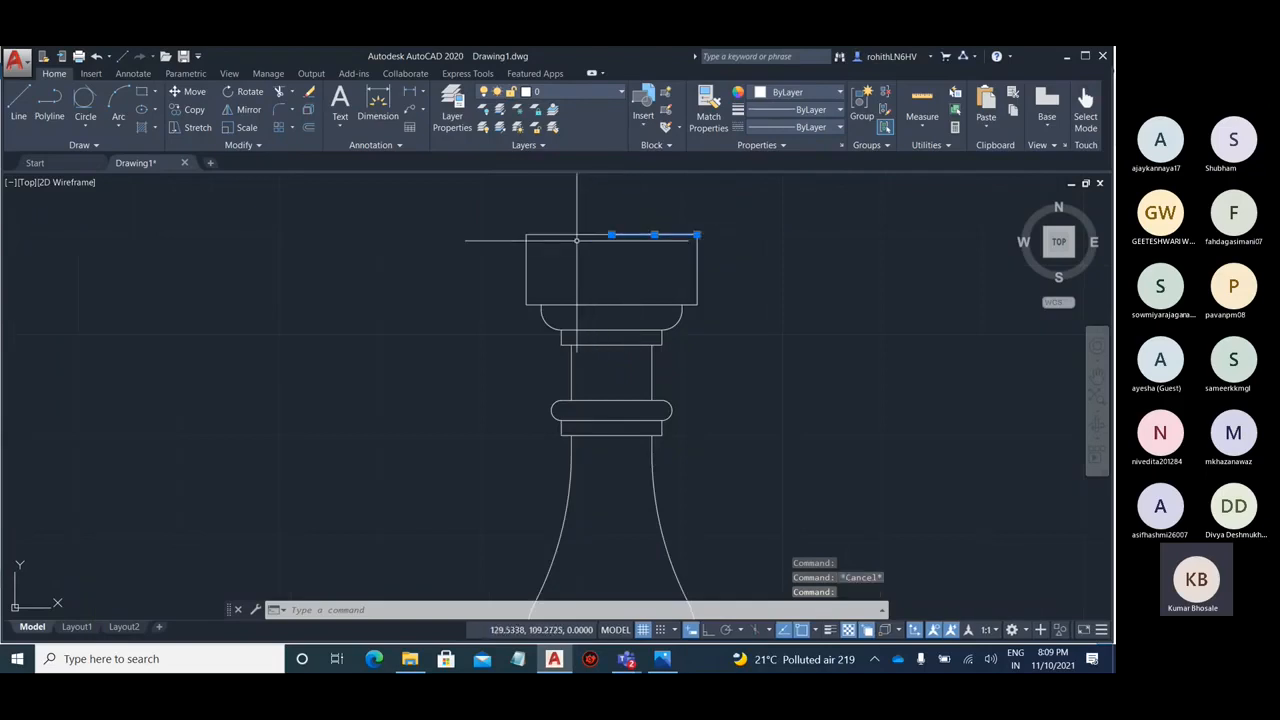
key("Escape")
scroll(585, 228, "up", 2)
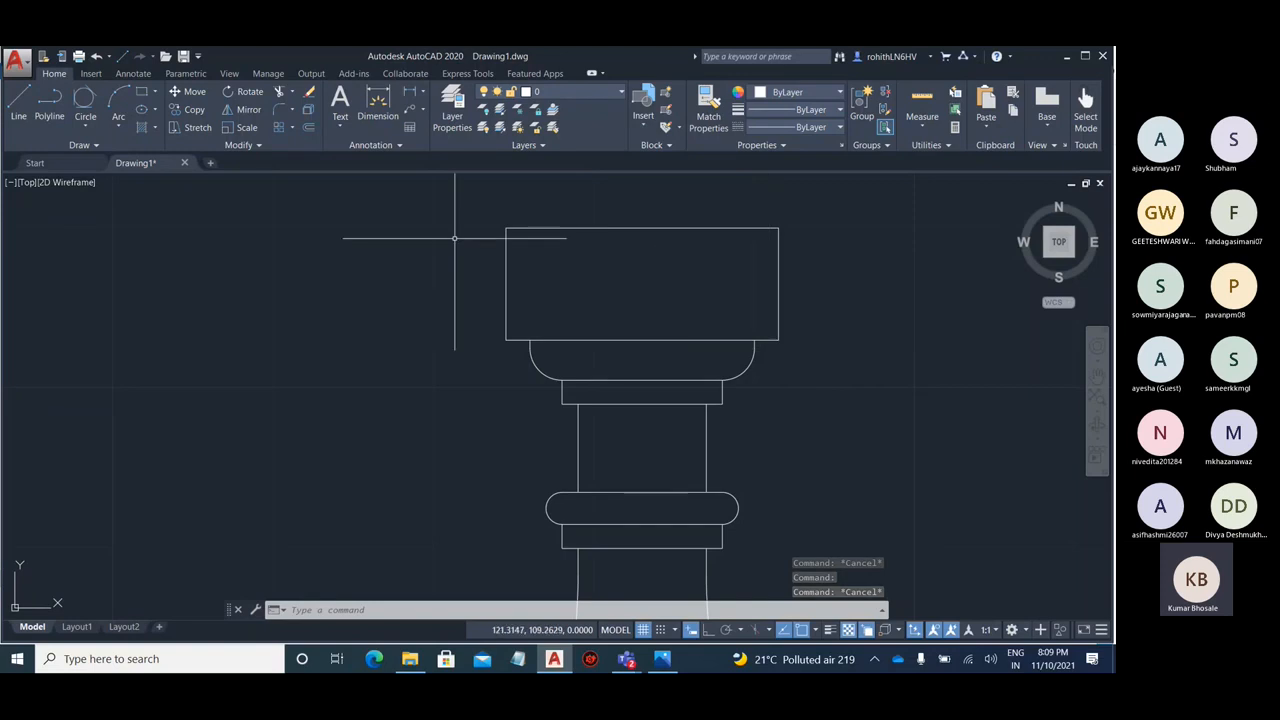
scroll(617, 225, "down", 5)
scroll(617, 306, "up", 6)
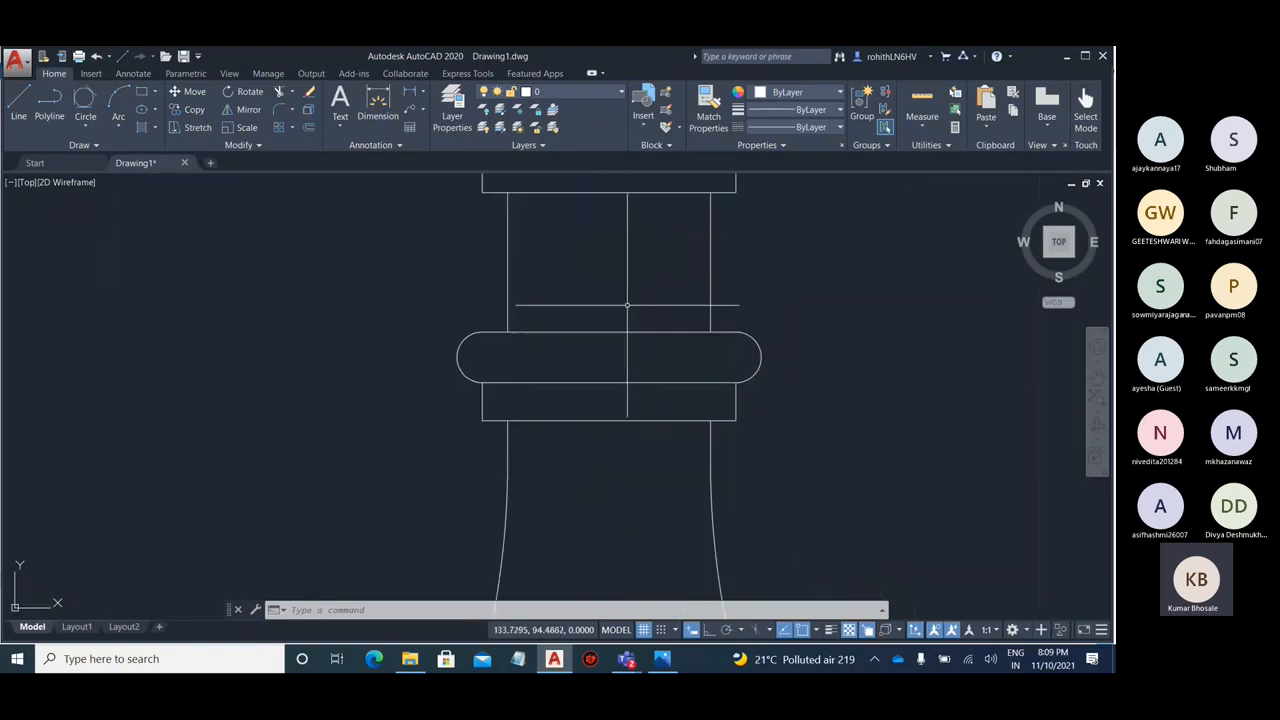
left_click(623, 332)
key("Escape")
left_click(520, 332)
key("Escape")
scroll(457, 350, "down", 5)
- Join all segments of the full baluster into polylines and check the top block's outline
left_click(609, 540)
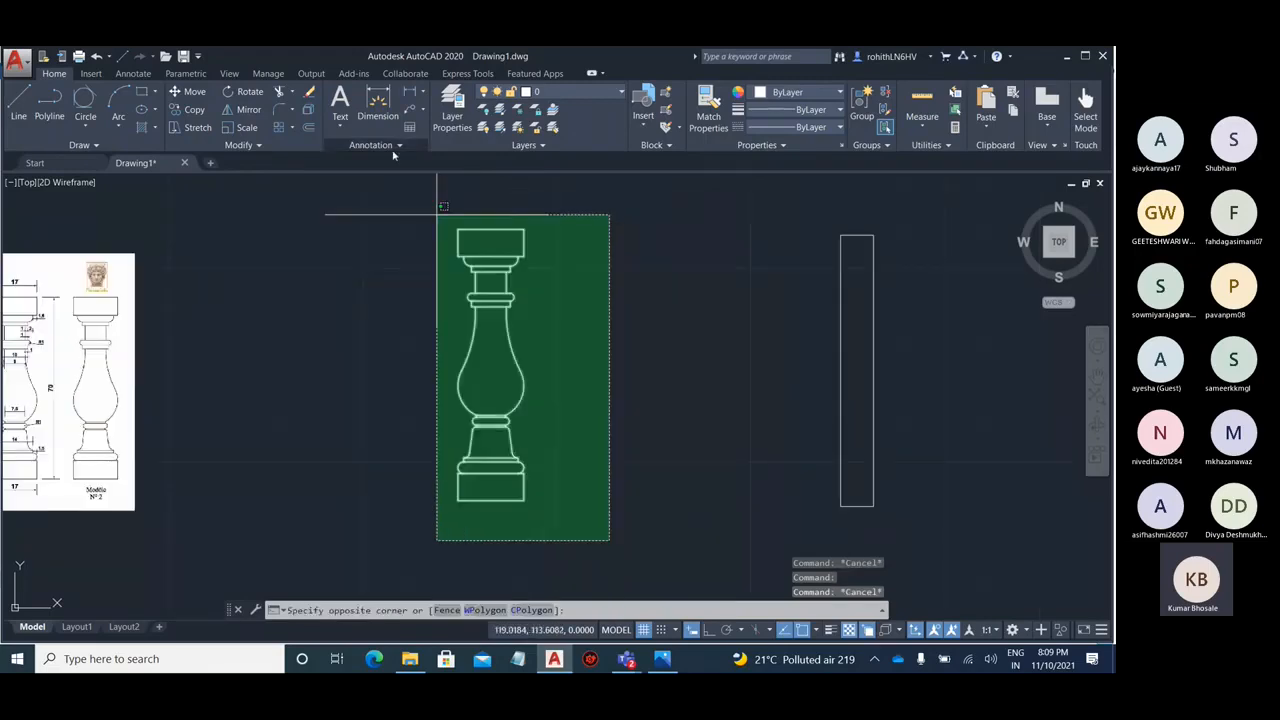
left_click(400, 214)
type("jo")
key("Return")
scroll(445, 220, "up", 2)
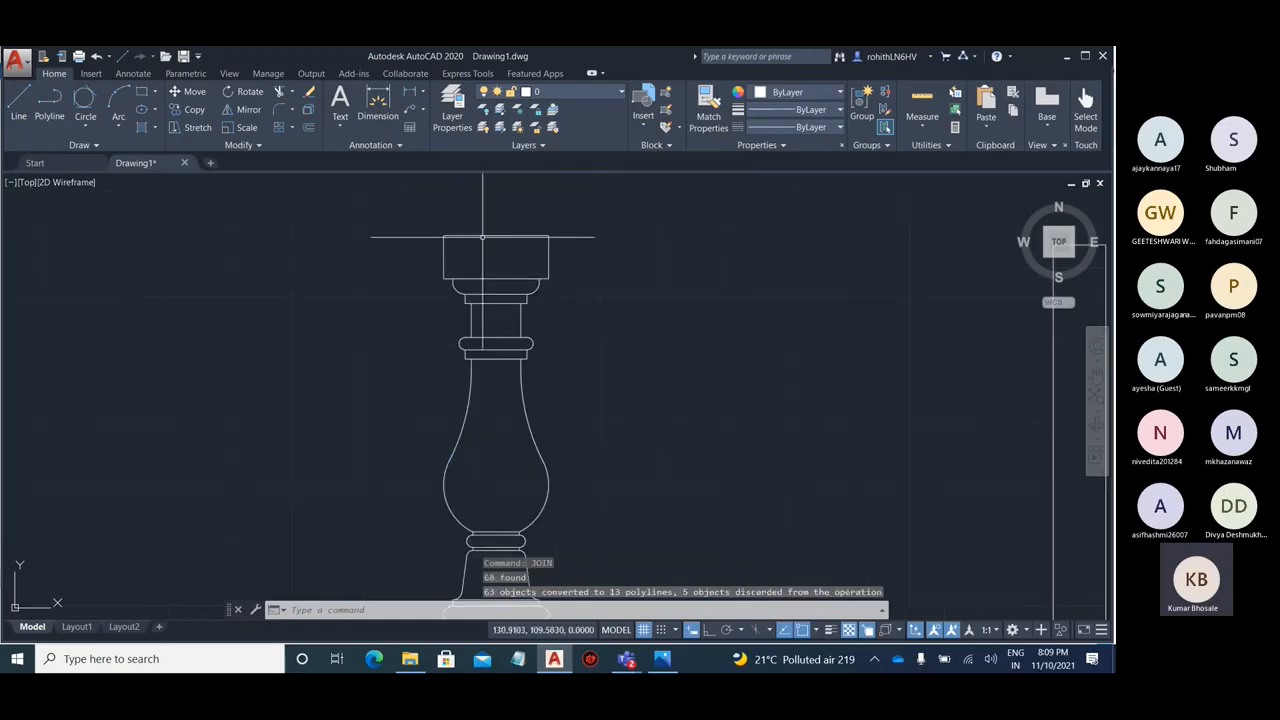
left_click(445, 243)
scroll(433, 243, "up", 5)
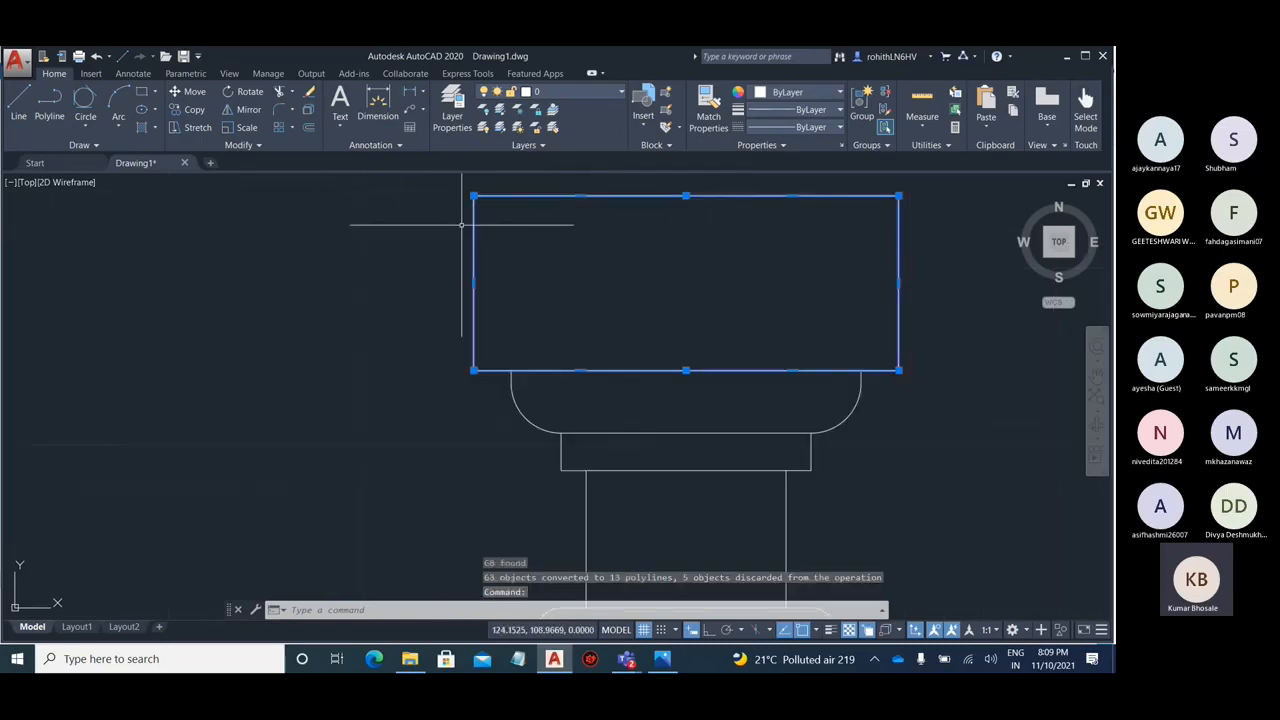
- Check the joined outlines of the baluster's bottom block and the rounded moulding directly above it
scroll(470, 235, "down", 7)
left_click(519, 492)
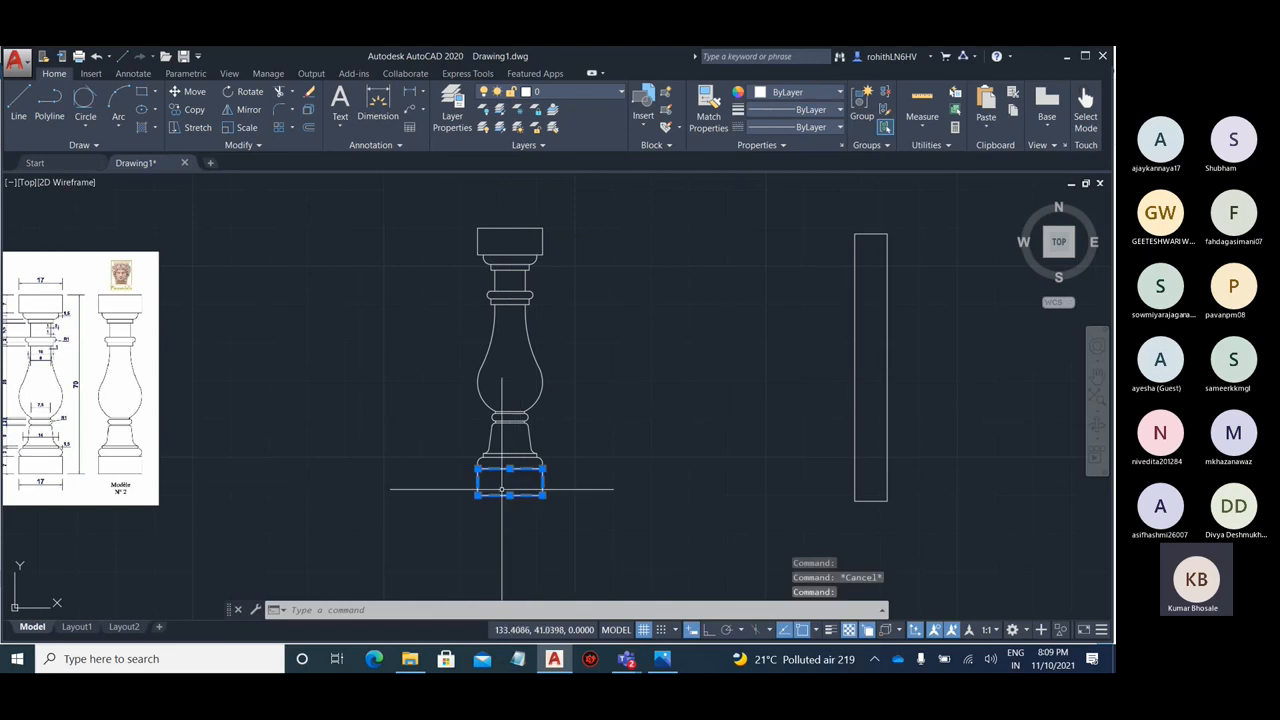
scroll(515, 470, "up", 4)
key("Escape")
scroll(543, 451, "up", 6)
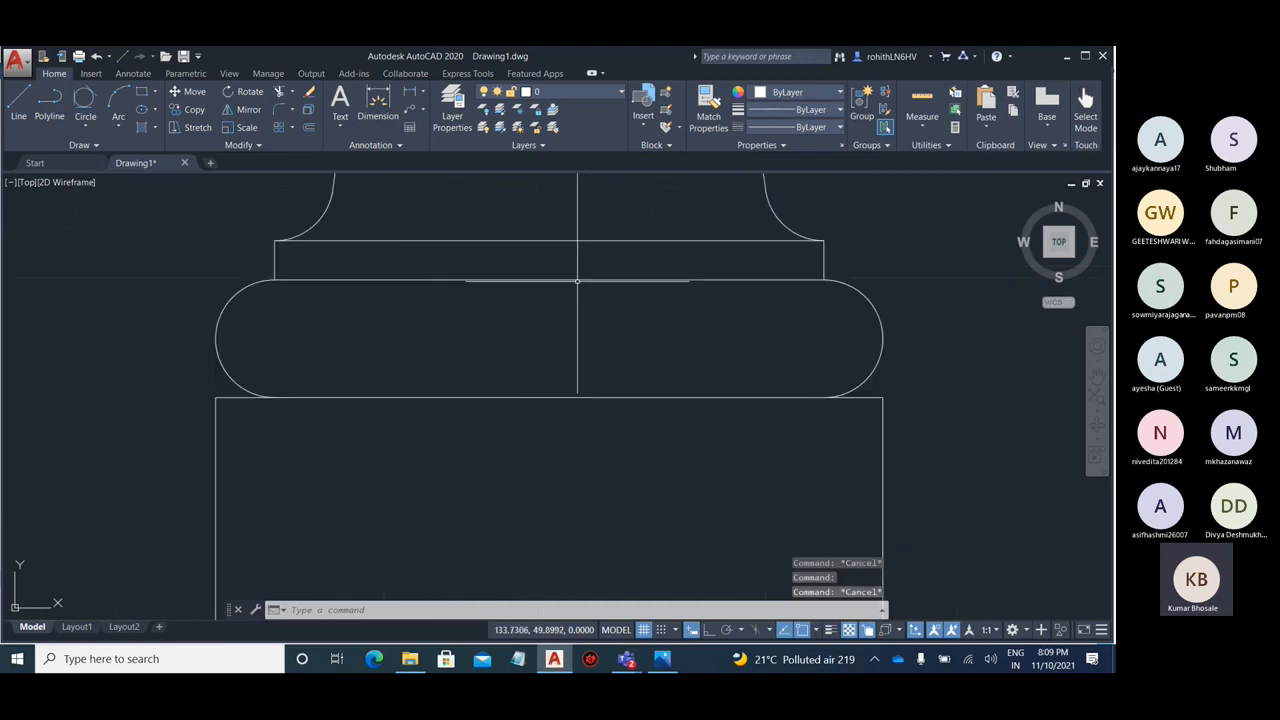
left_click(576, 280)
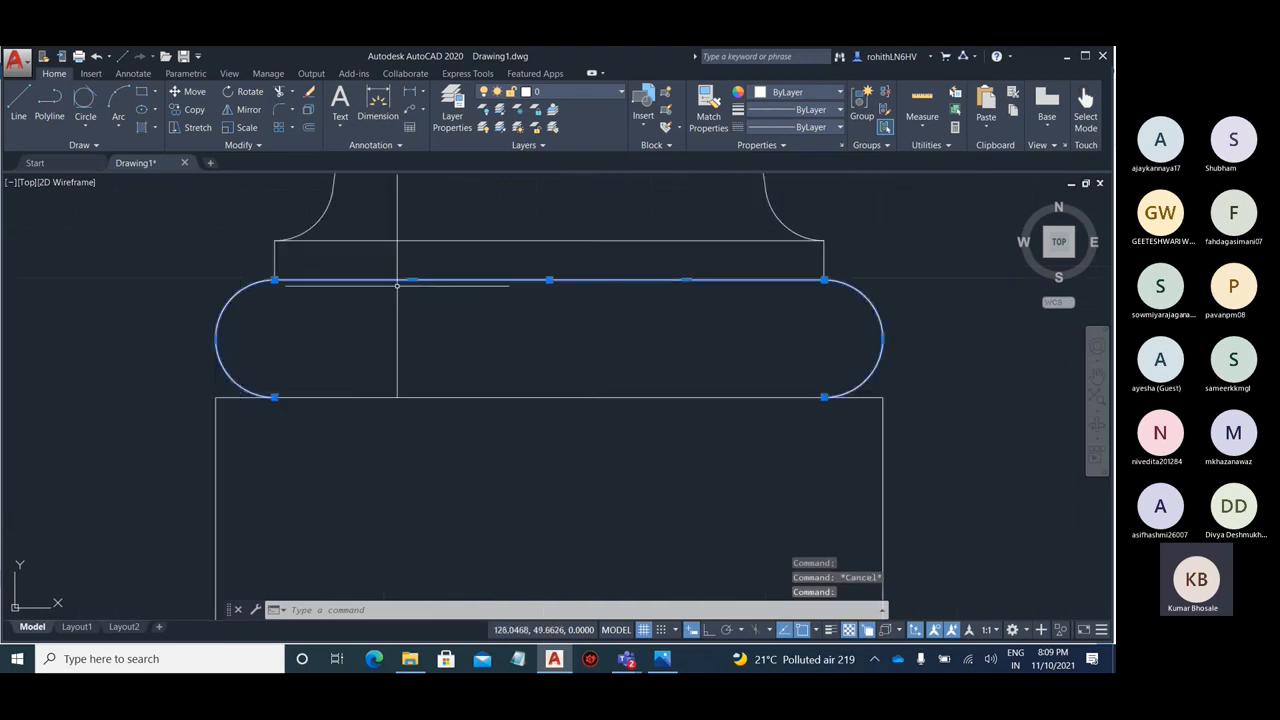
scroll(686, 480, "down", 2)
key("Escape")
- Check how the tapered pedestal's edges and the small ring under the bulb are joined
left_click(612, 396)
middle_click_drag(705, 282, 663, 323)
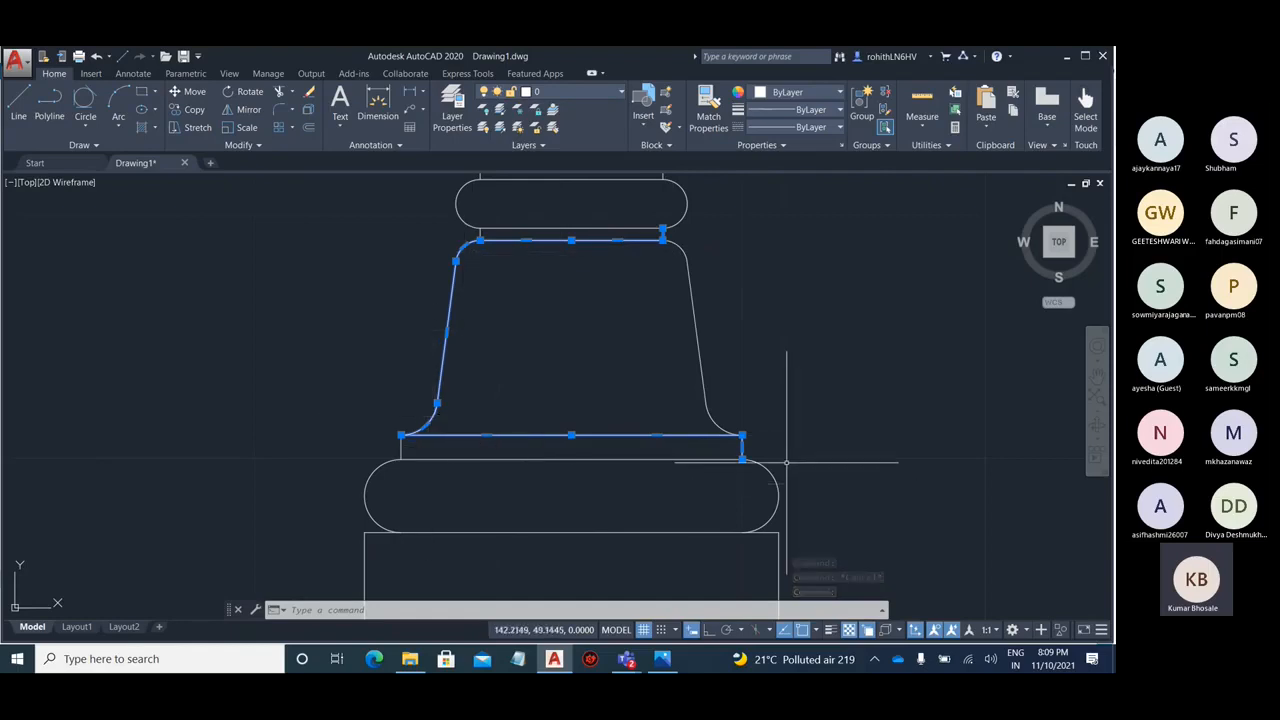
key("Escape")
left_click(690, 290)
key("Escape")
middle_click_drag(800, 243, 723, 451)
left_click(609, 391)
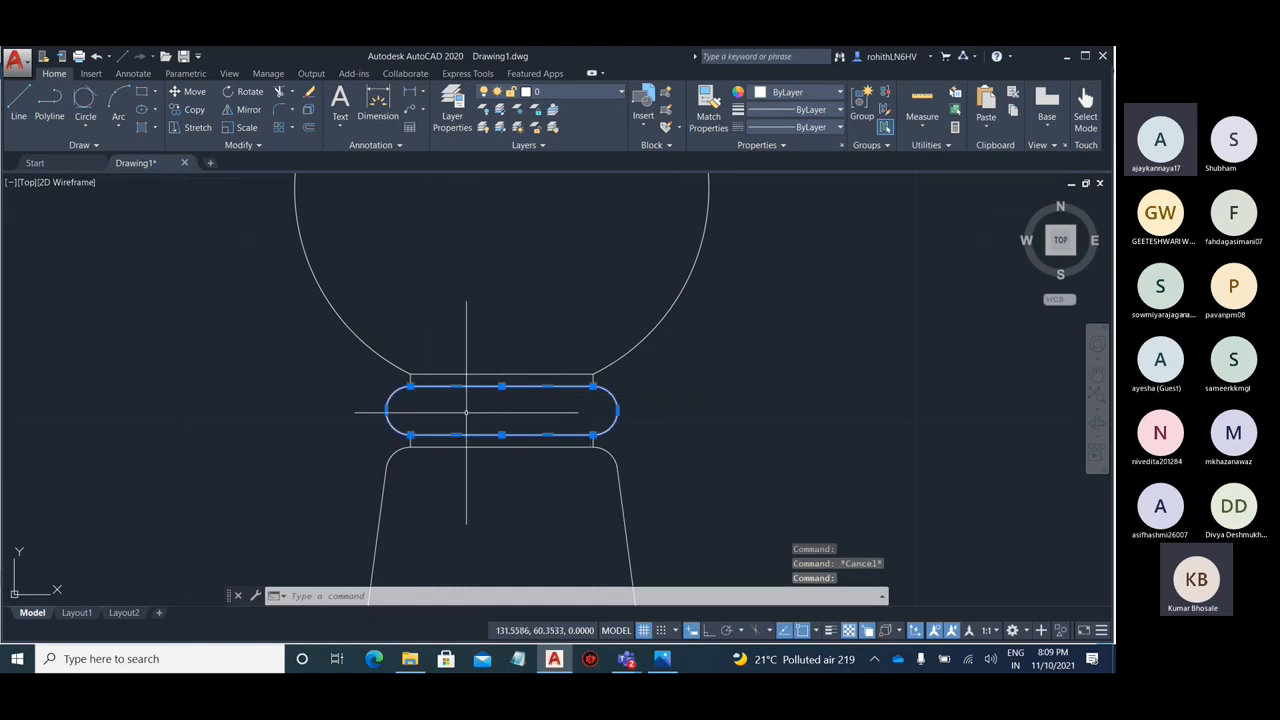
scroll(470, 410, "up", 2)
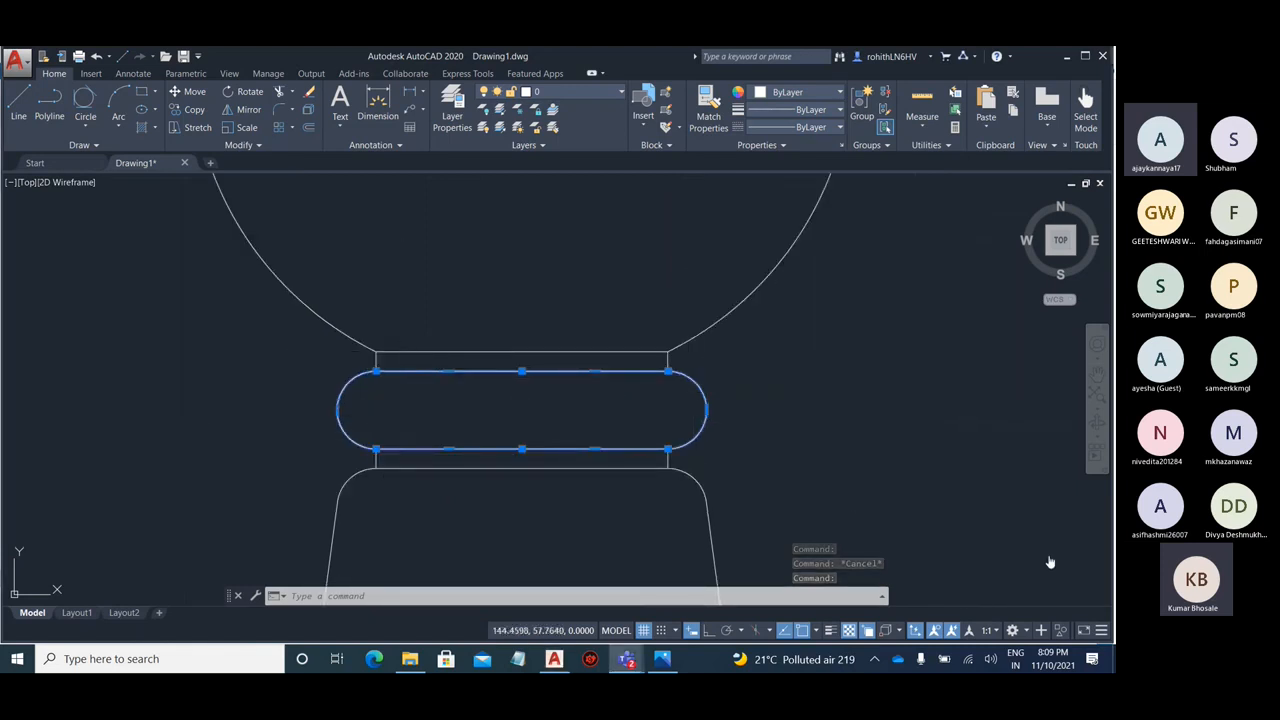
left_click(626, 658)
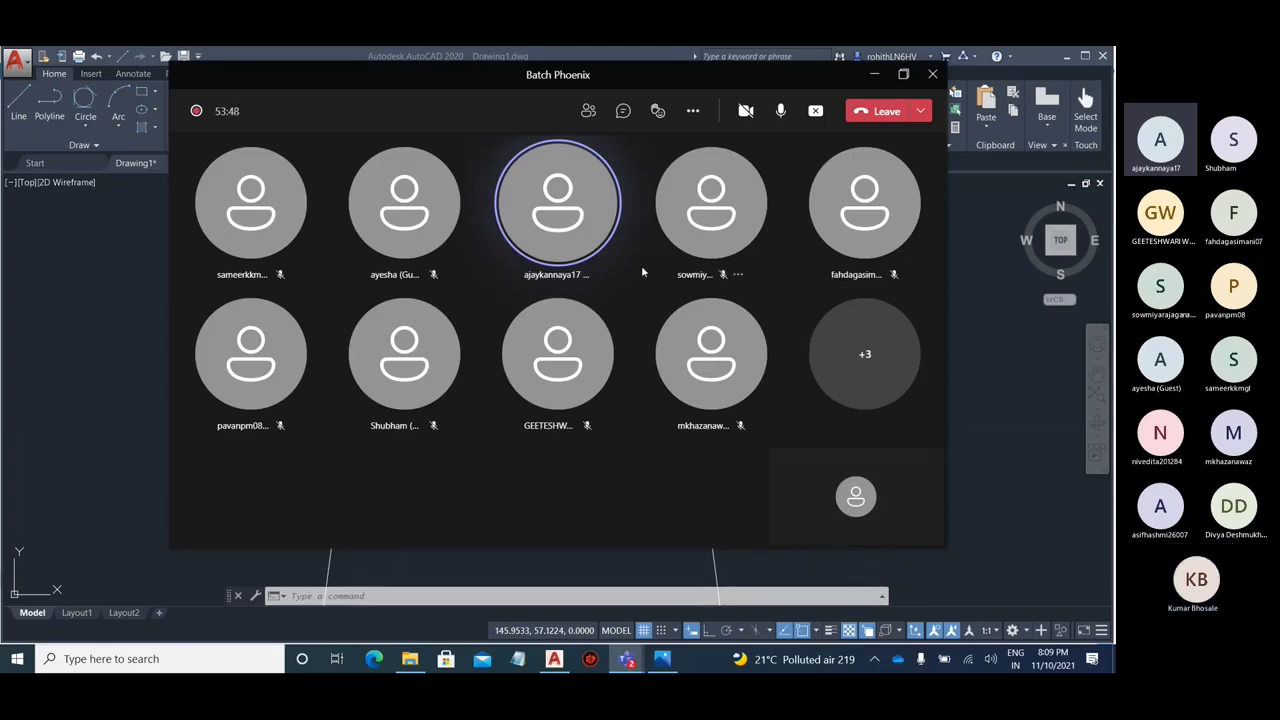
left_click(867, 80)
- Examine the tapered pedestal's polyline from its top neck down to the step above the rounded base moulding
mouse_move(558, 412)
middle_mouse_down()
mouse_move(560, 347)
mouse_move(603, 197)
middle_mouse_up()
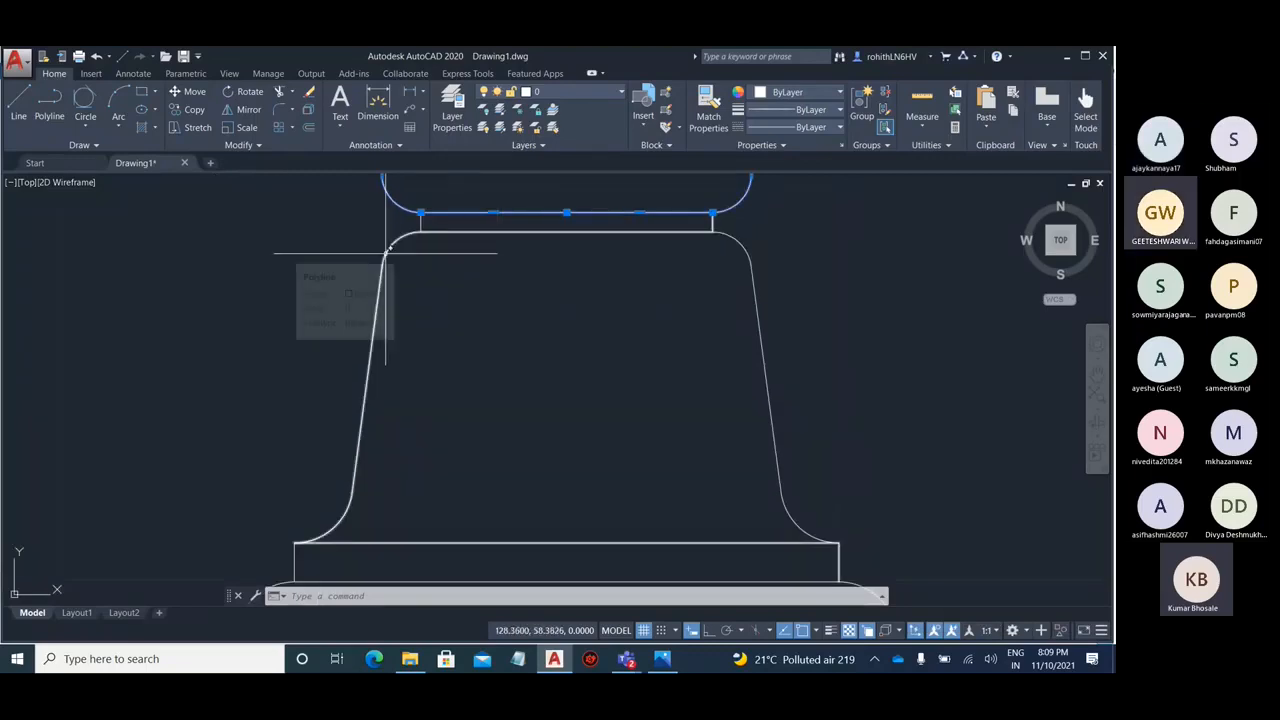
scroll(467, 330, "down", 2)
key("Escape")
scroll(580, 280, "up", 2)
left_click(651, 266)
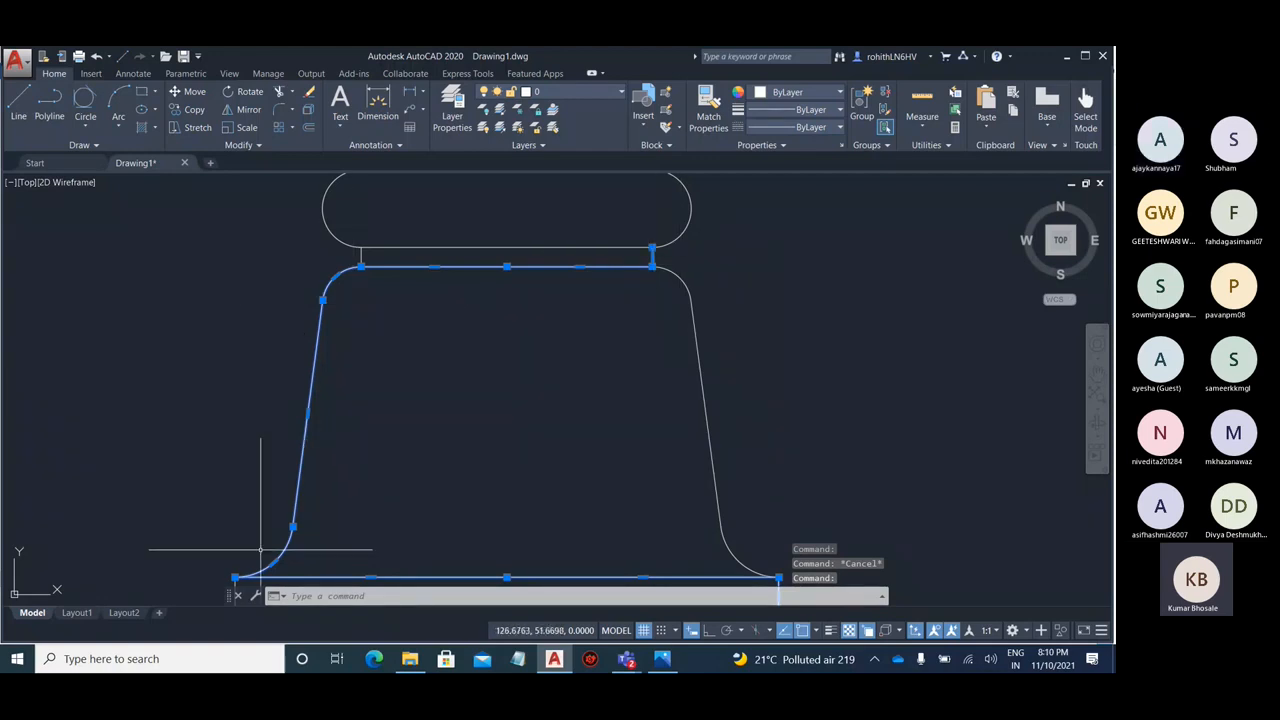
middle_click_drag(737, 514, 717, 330)
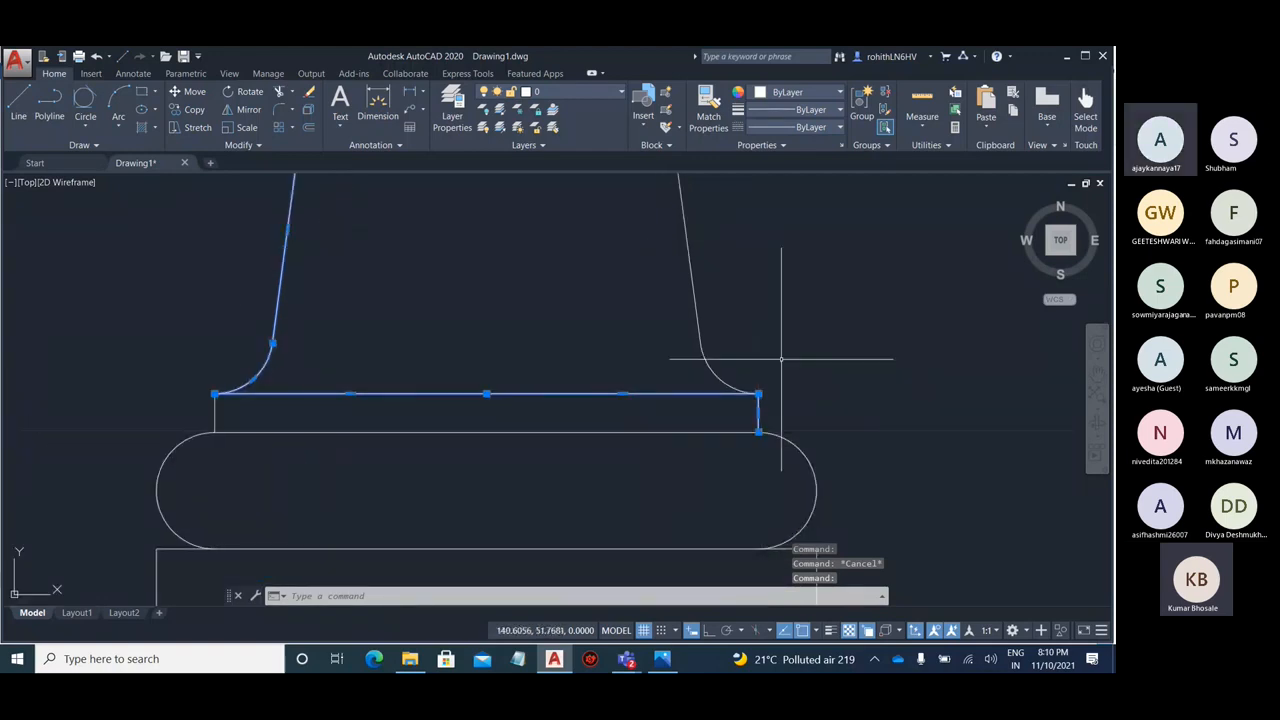
scroll(806, 314, "down", 4)
middle_click_drag(806, 314, 749, 323)
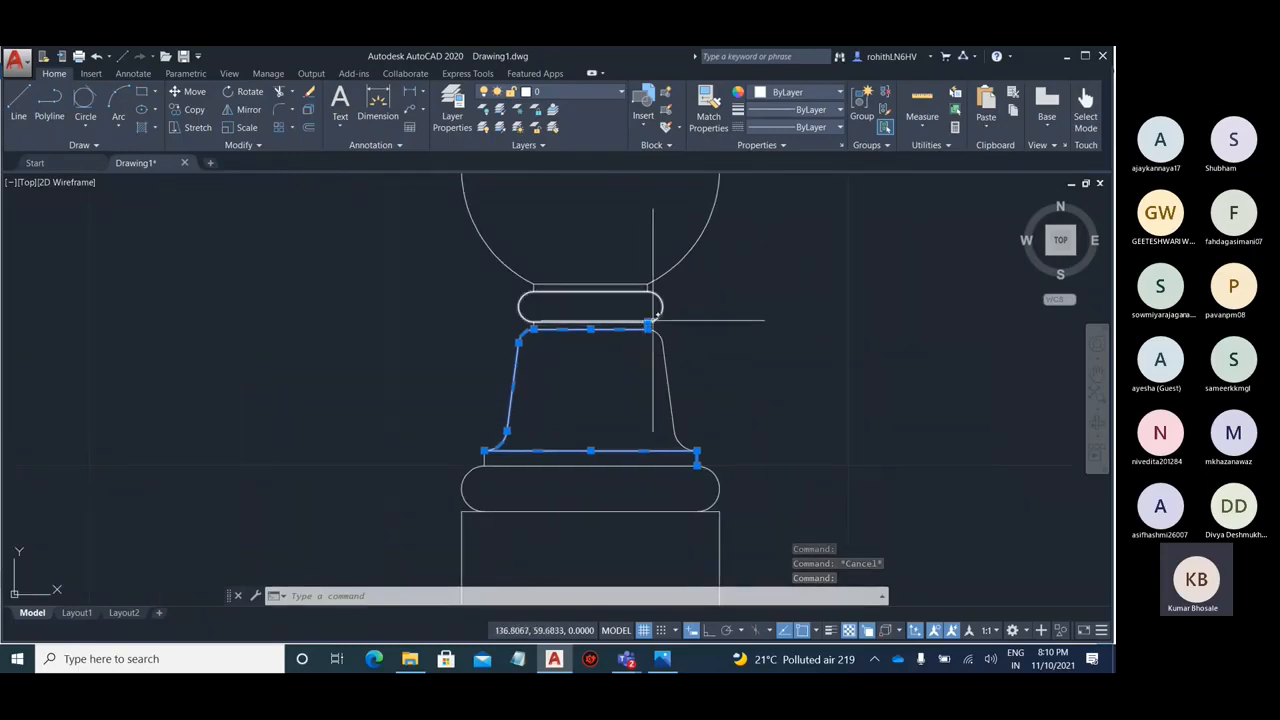
scroll(645, 358, "up", 2)
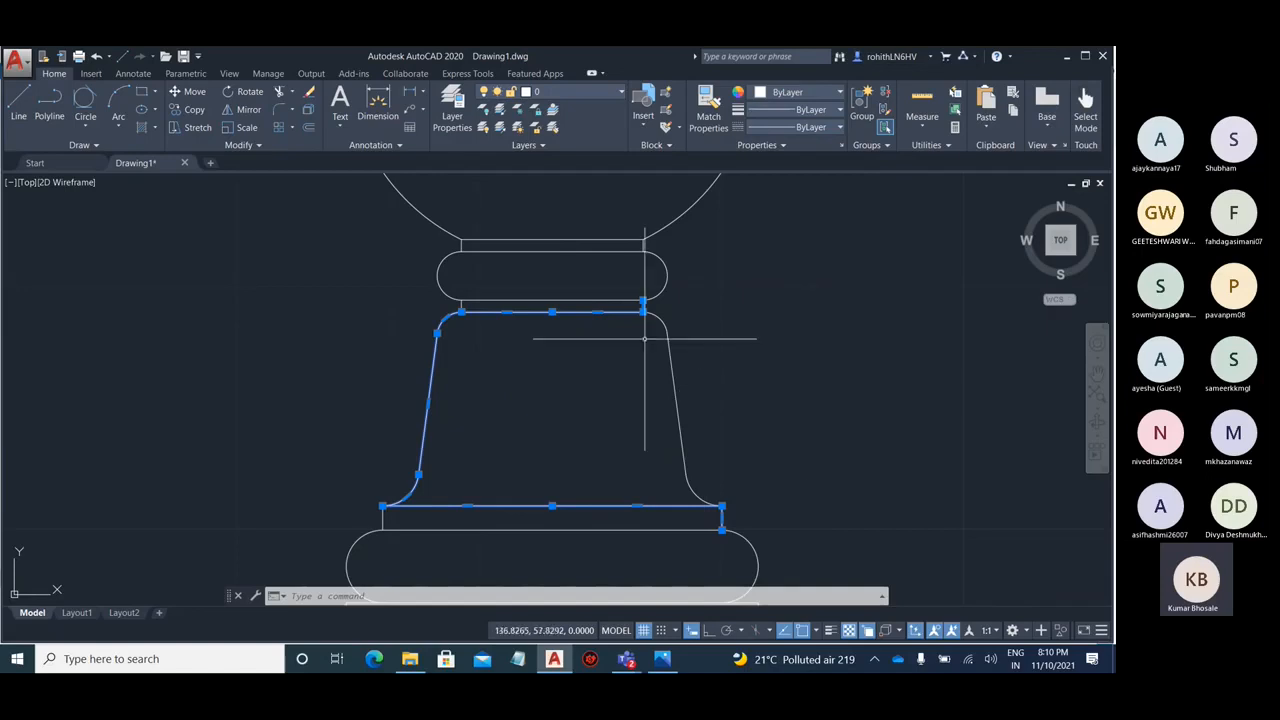
key("Escape")
- Check the closed outline of the ring below the bulb and the polyline along the bulb's left side
middle_click_drag(748, 234, 663, 374)
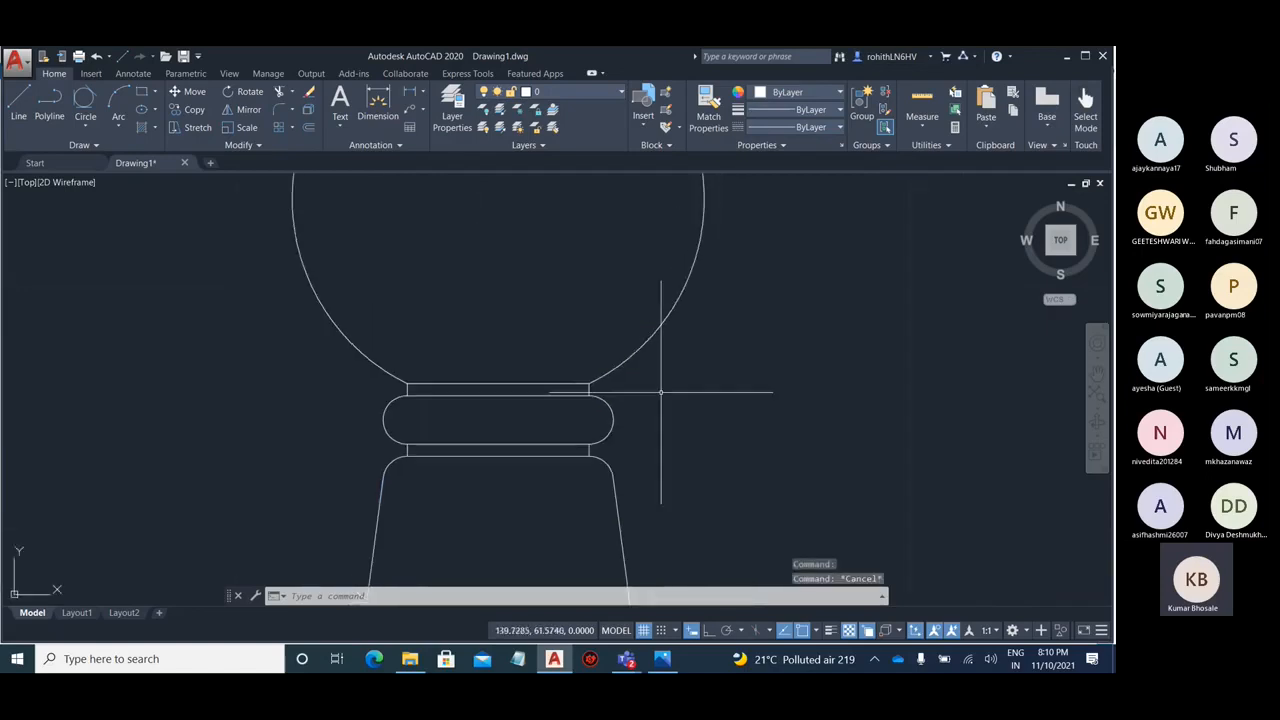
left_click(469, 436)
scroll(469, 436, "up", 2)
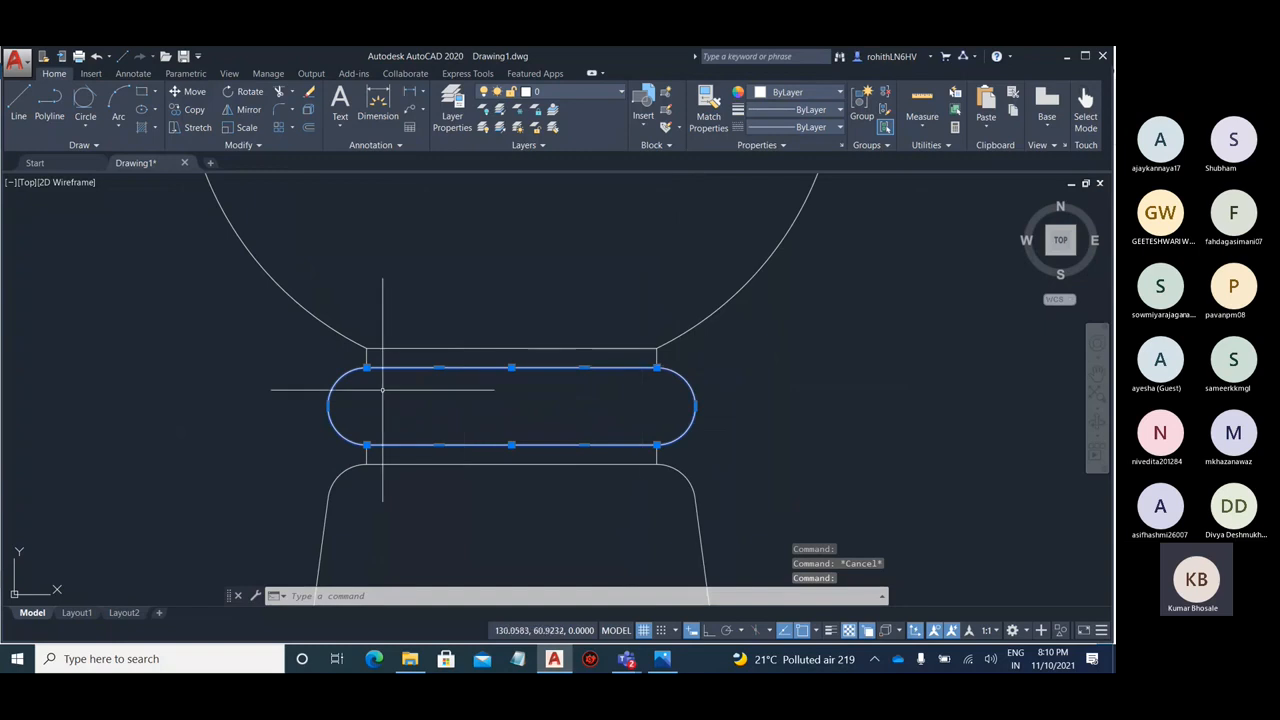
key("Escape")
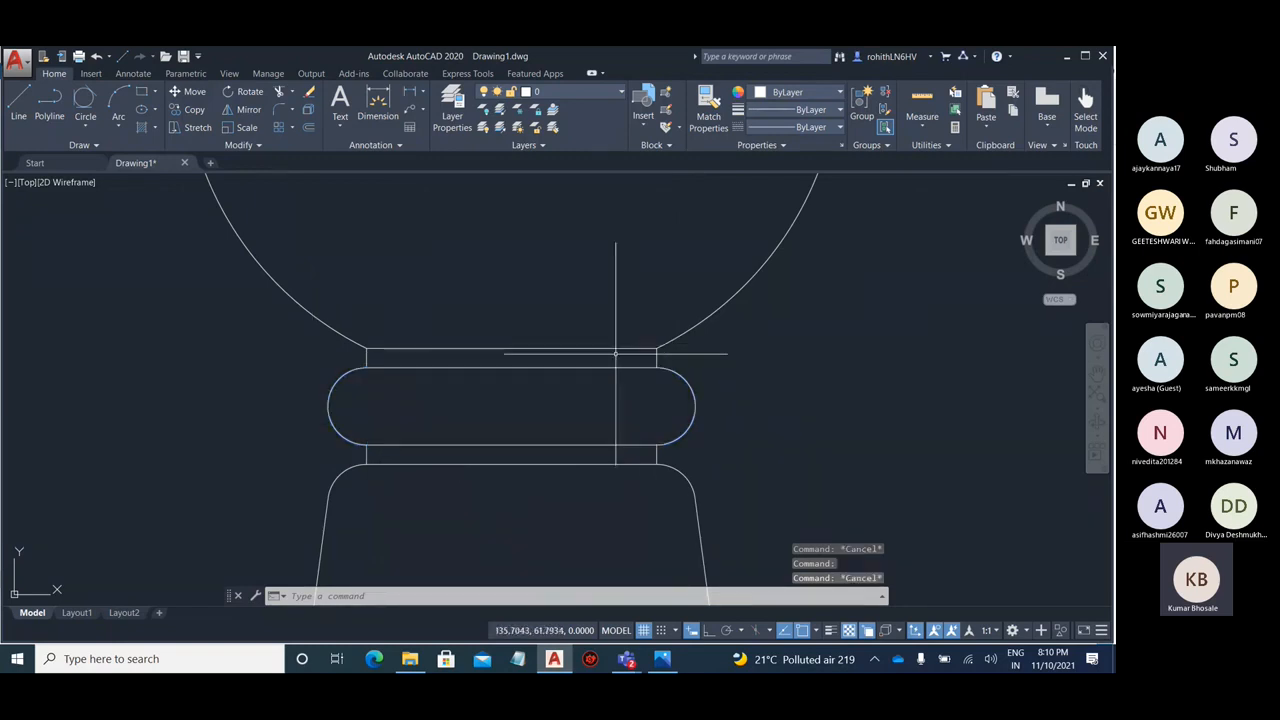
left_click(620, 349)
scroll(620, 425, "down", 5)
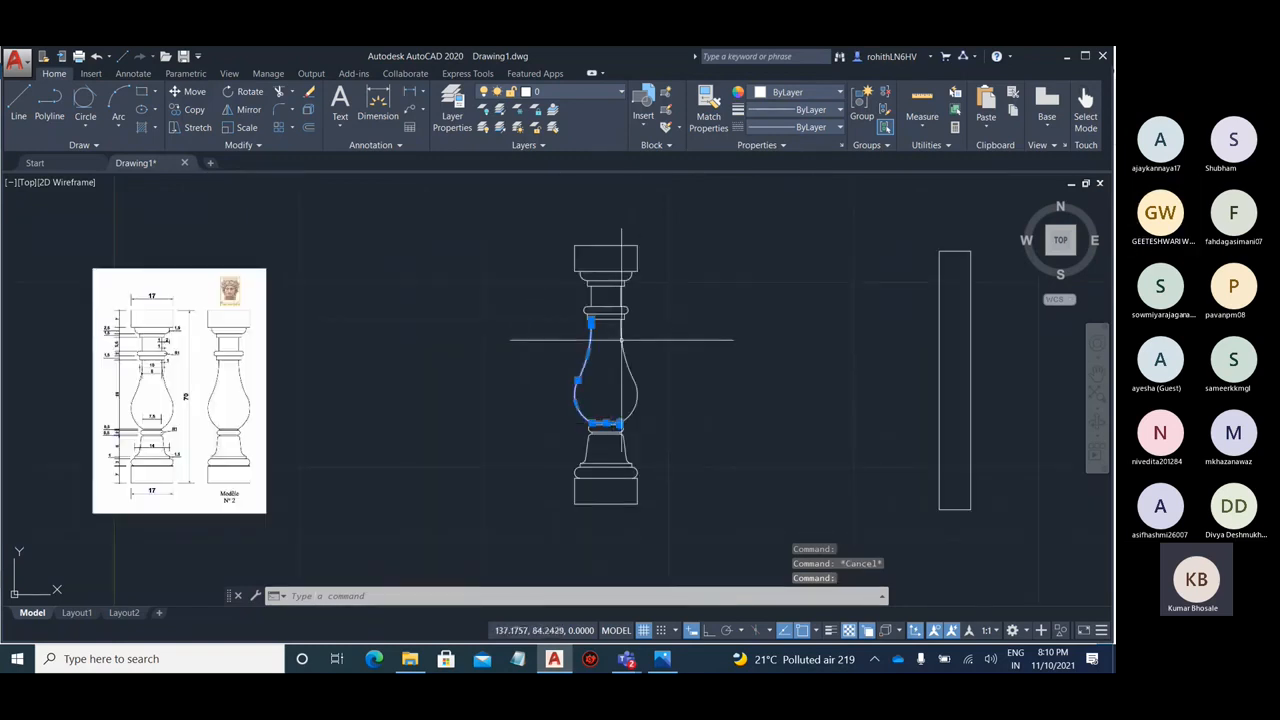
scroll(600, 320, "up", 2)
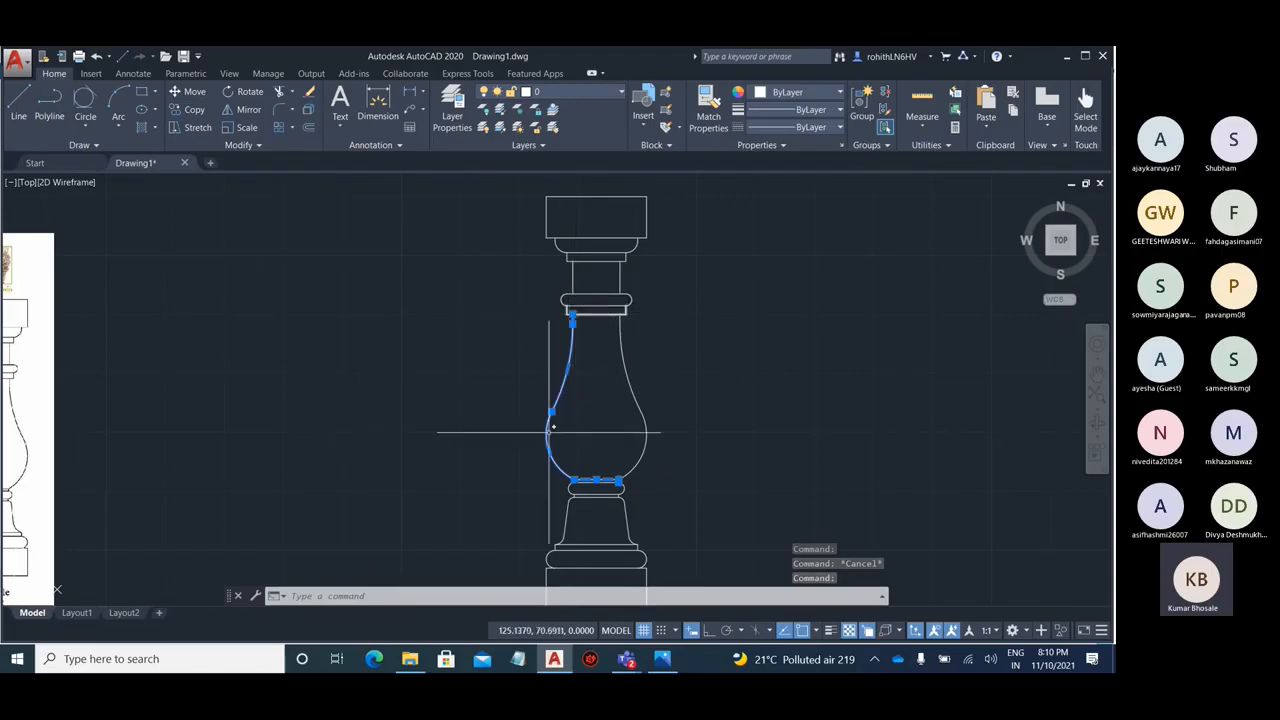
key("Escape")
- Check the outlines of the top block, the collar, the upper ring and the neck's right-hand line
scroll(560, 370, "up", 5)
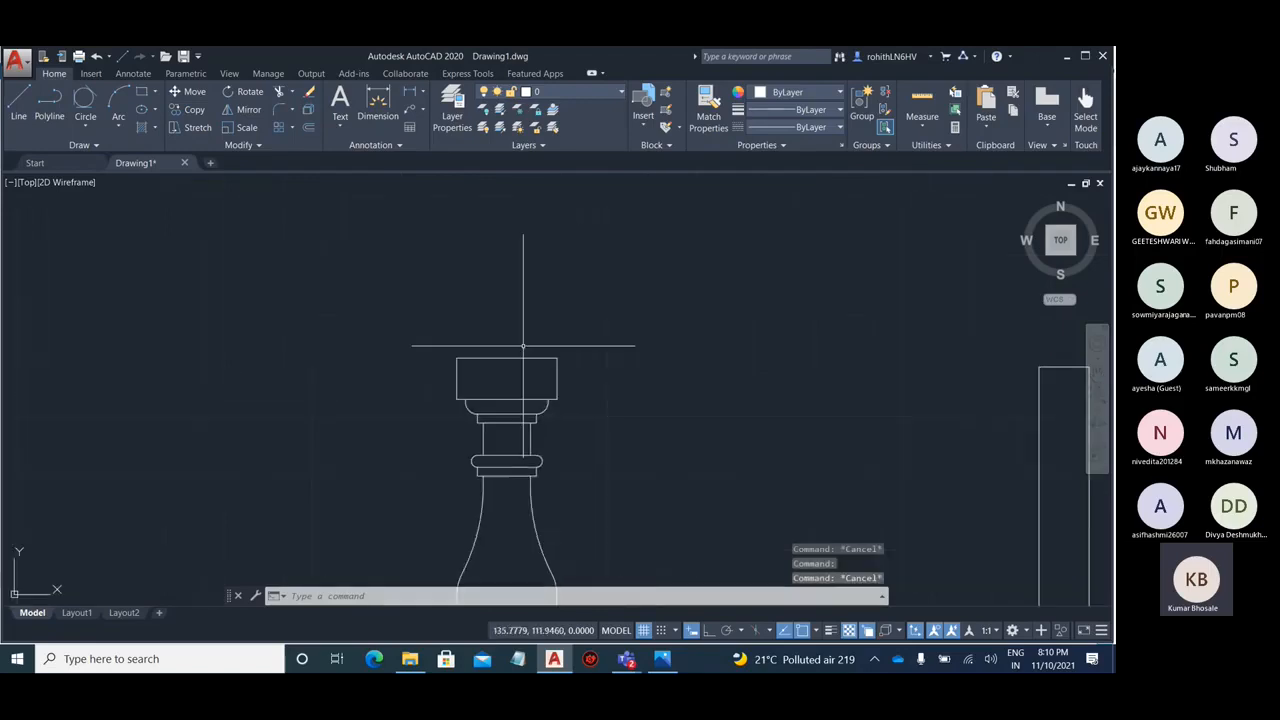
left_click(588, 377)
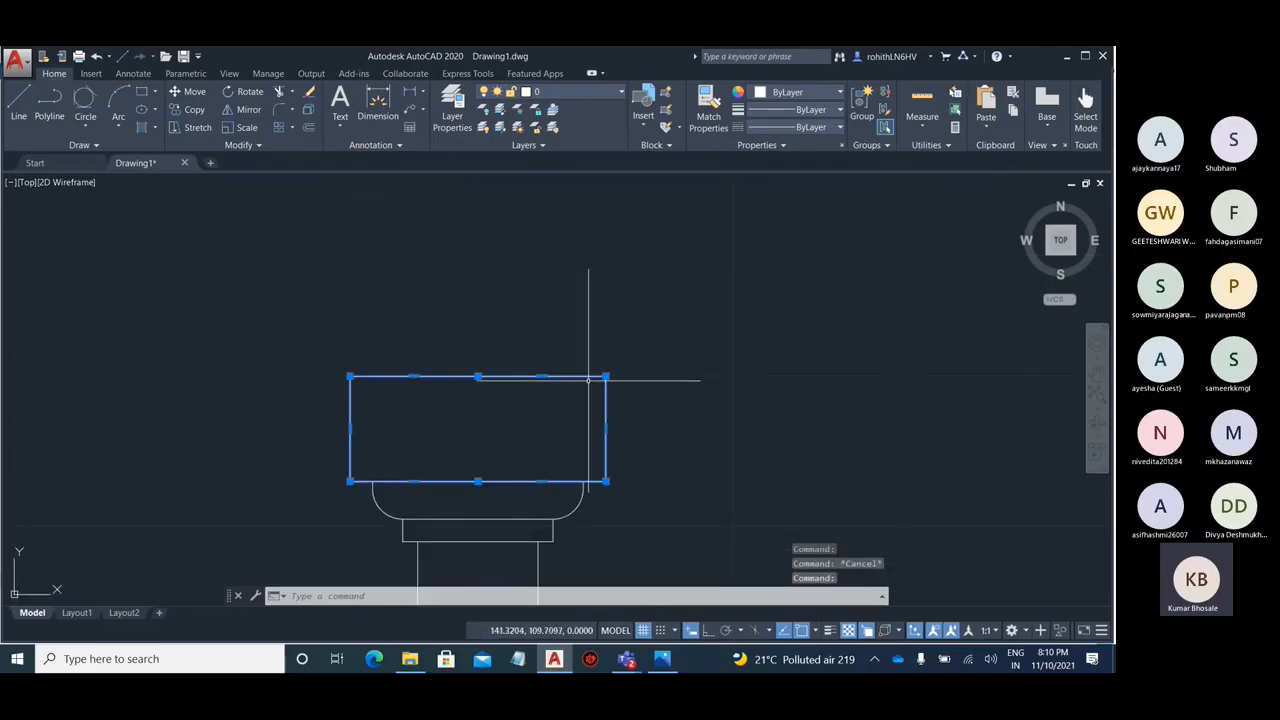
middle_click_drag(696, 426, 806, 140)
left_click(612, 263)
scroll(609, 246, "up", 2)
key("Escape")
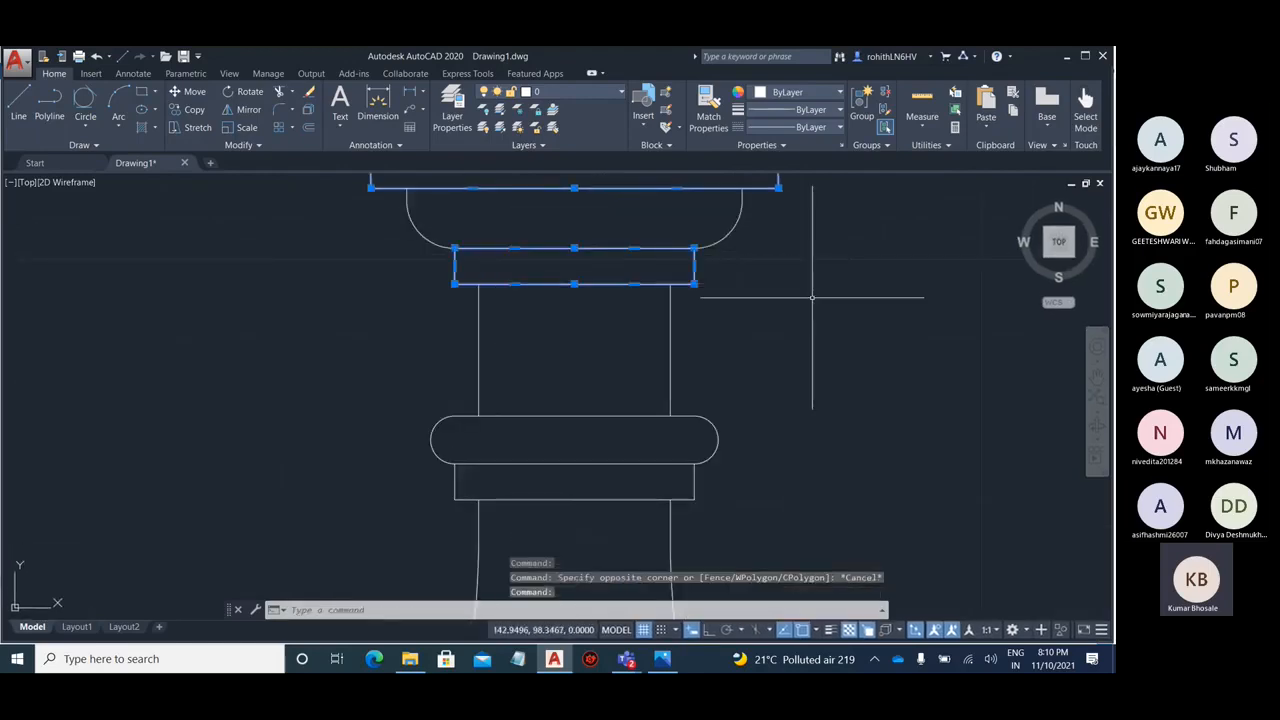
key("Escape")
left_click(698, 415)
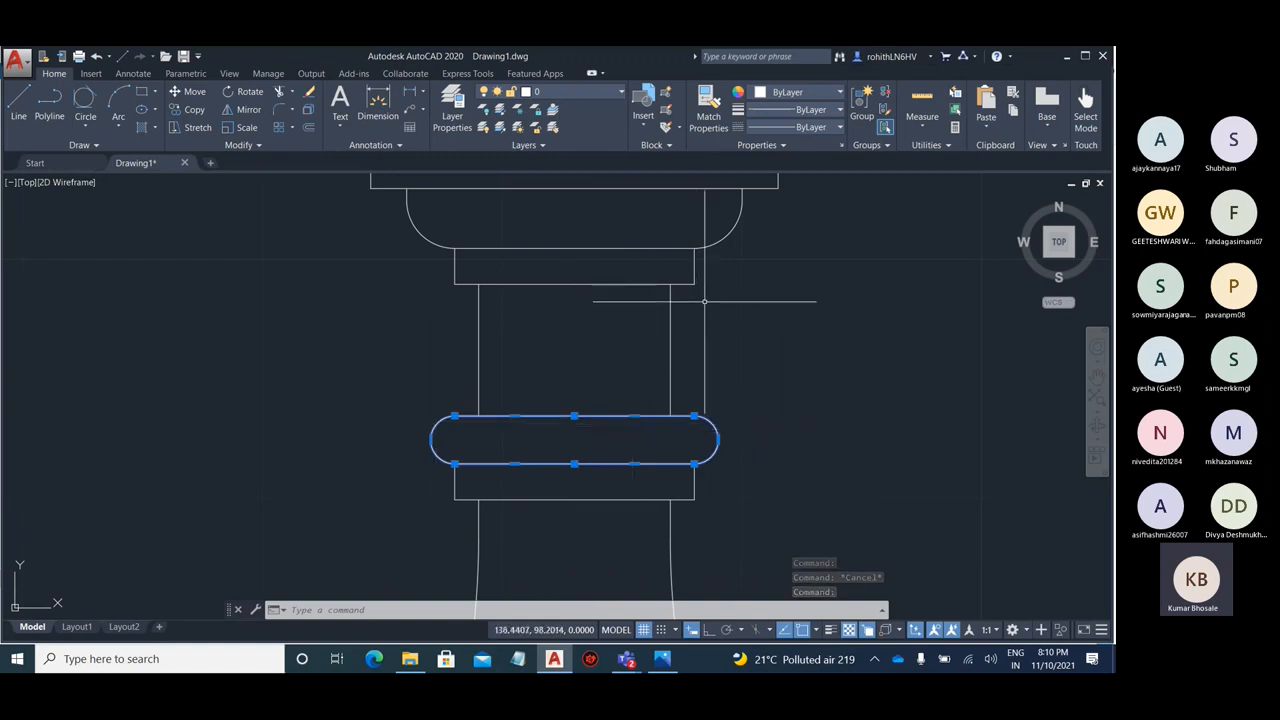
key("Escape")
left_click(670, 306)
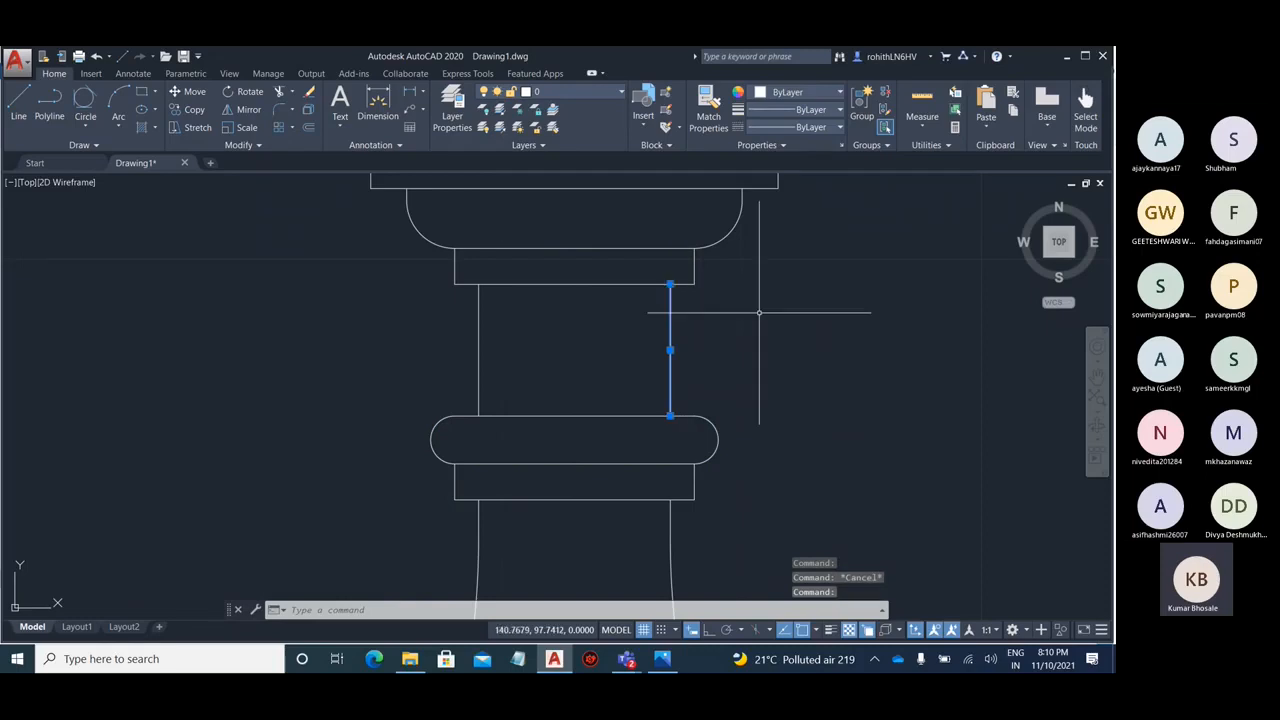
key("Escape")
- Check the polyline forming the right side of the bulb below the upper ring
scroll(757, 314, "down", 2)
scroll(686, 423, "up", 1)
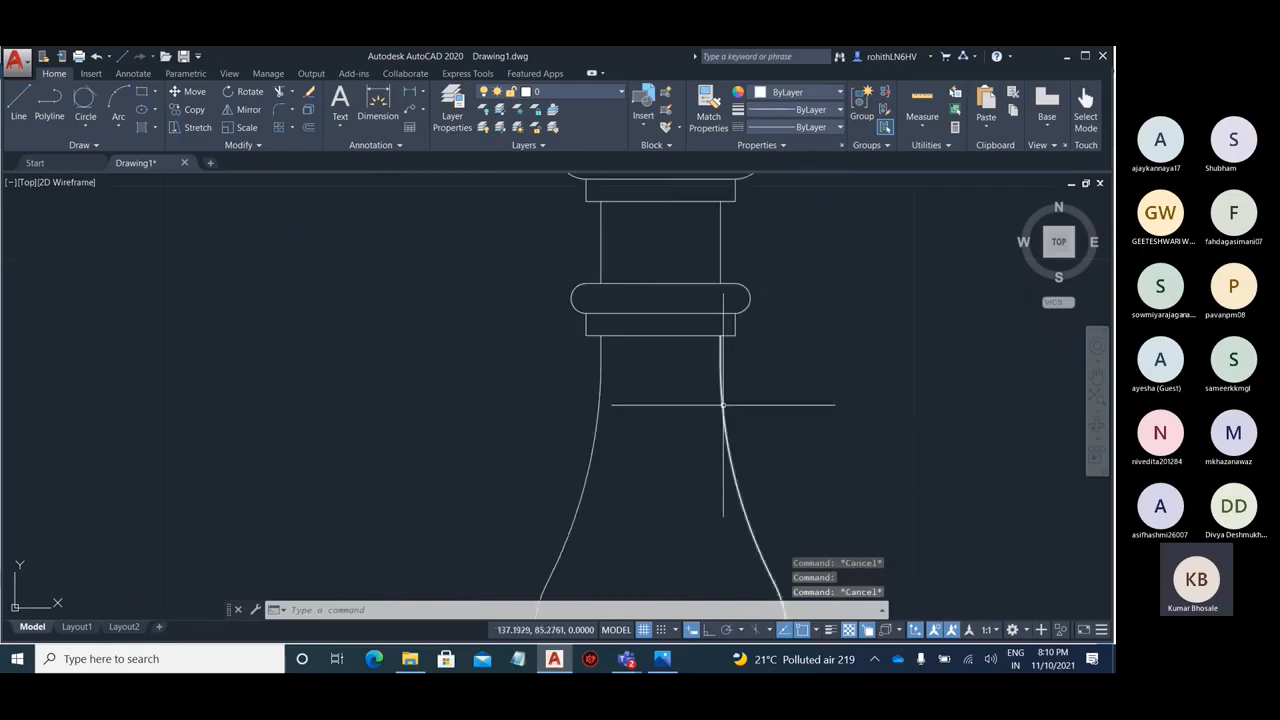
left_click(723, 405)
scroll(790, 320, "down", 2)
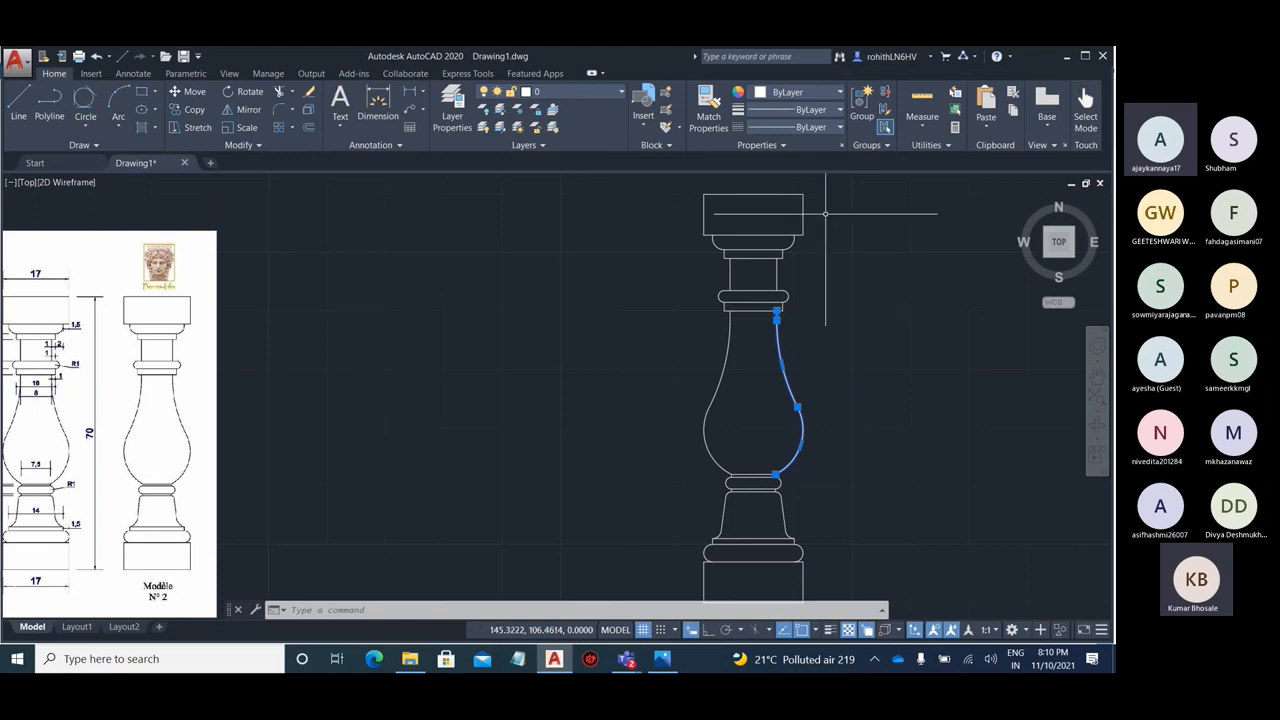
key("Escape")
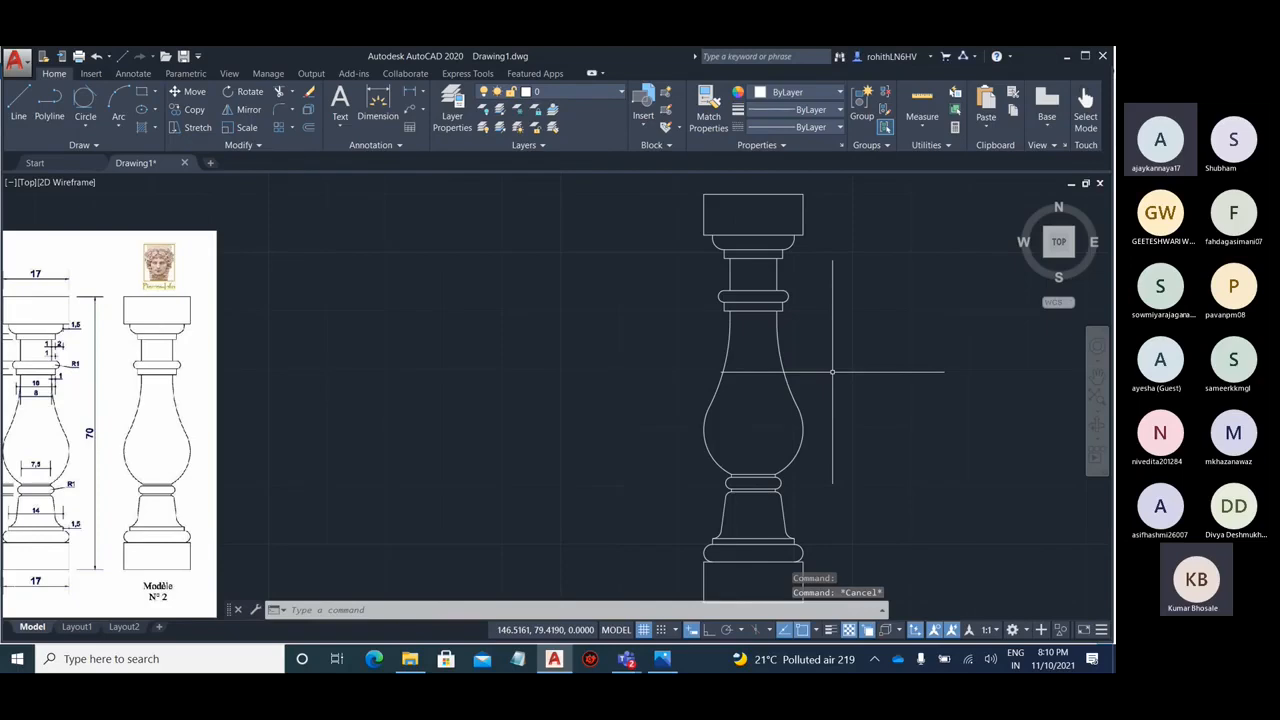
- Inspect the pedestal and base mouldings, and recheck the extent of the bulb's right-side polyline
mouse_move(831, 434)
middle_mouse_down()
mouse_move(748, 323)
mouse_move(700, 363)
mouse_move(670, 368)
middle_mouse_up()
scroll(638, 457, "up", 6)
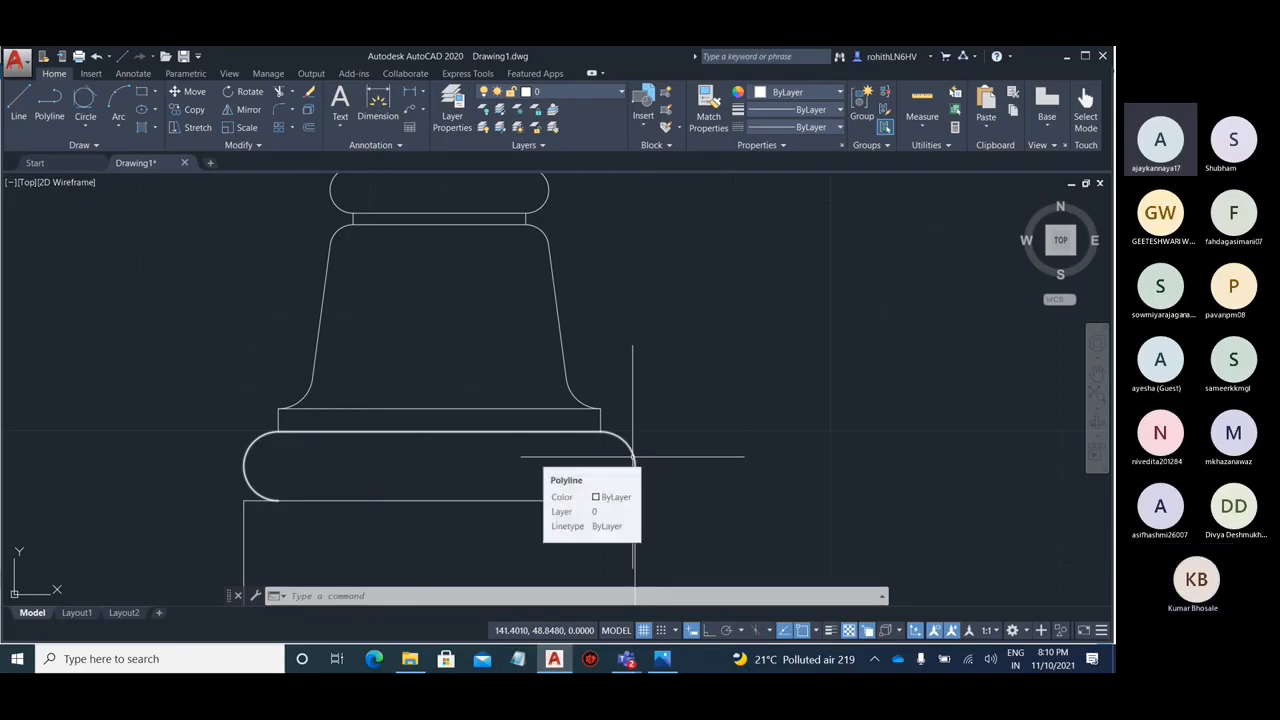
scroll(632, 457, "down", 4)
left_click(648, 288)
scroll(648, 288, "down", 4)
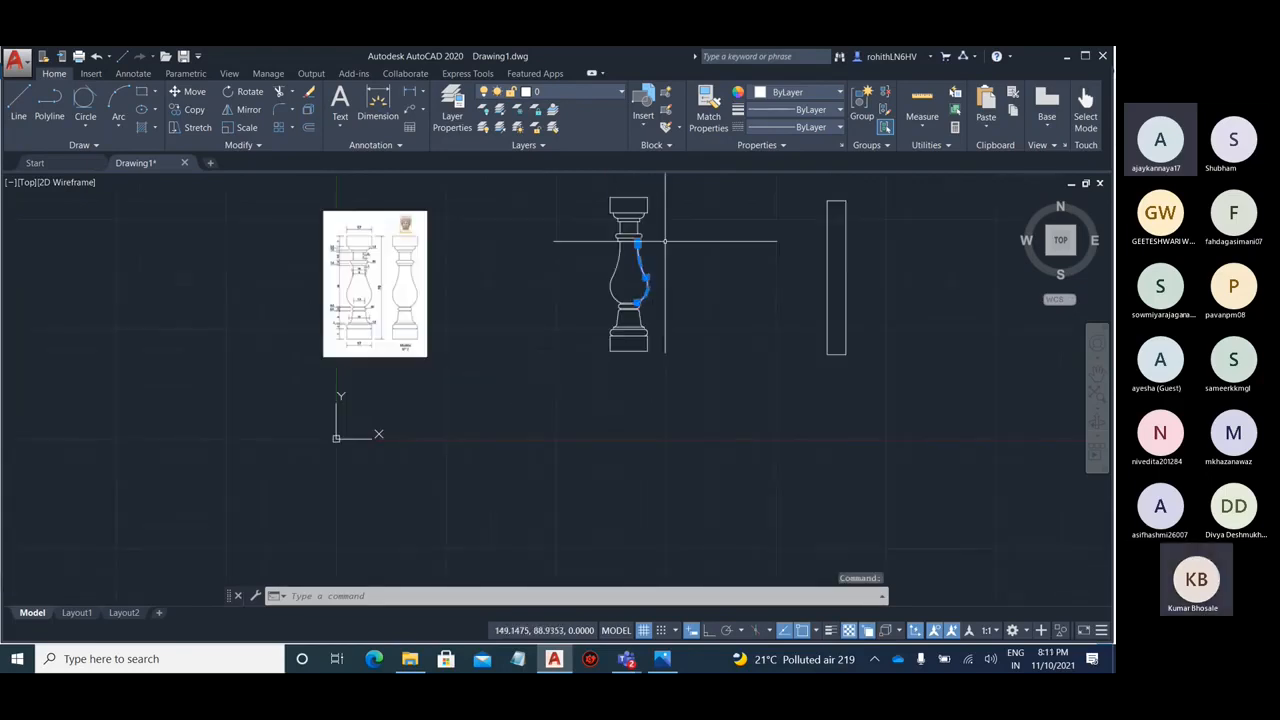
scroll(586, 294, "up", 3)
scroll(618, 291, "up", 1)
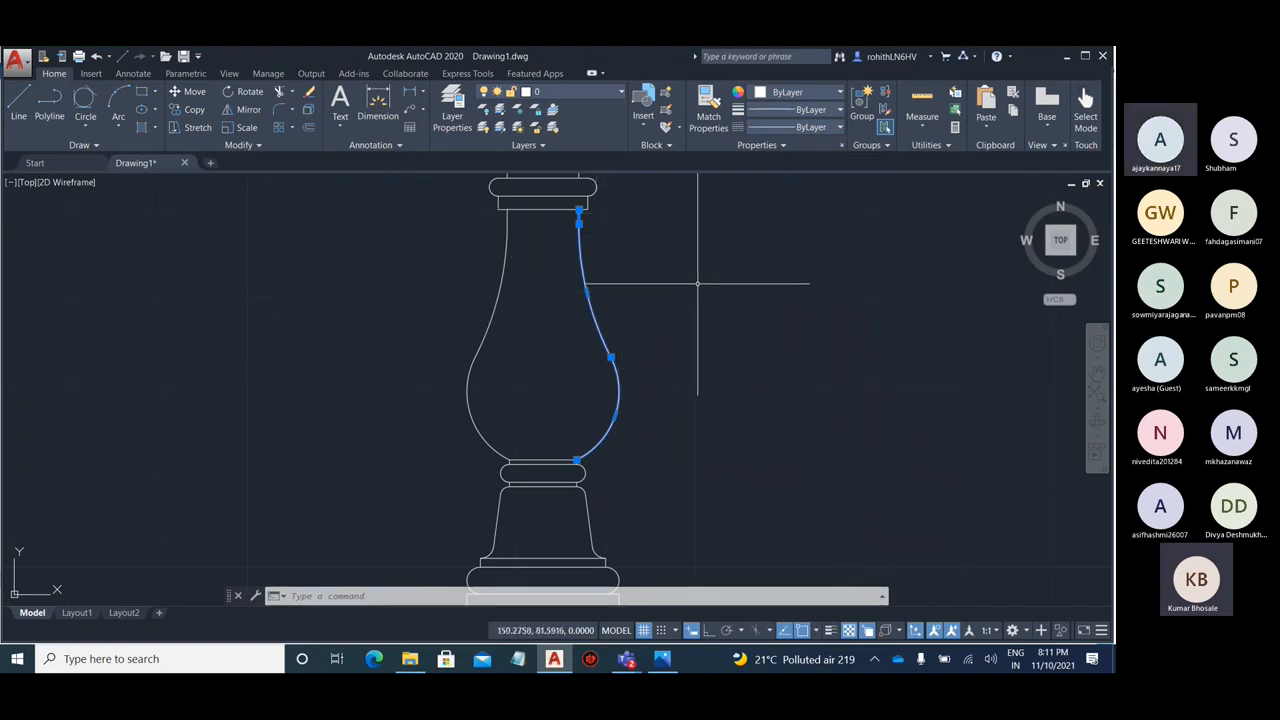
scroll(614, 423, "down", 2)
scroll(614, 423, "up", 4)
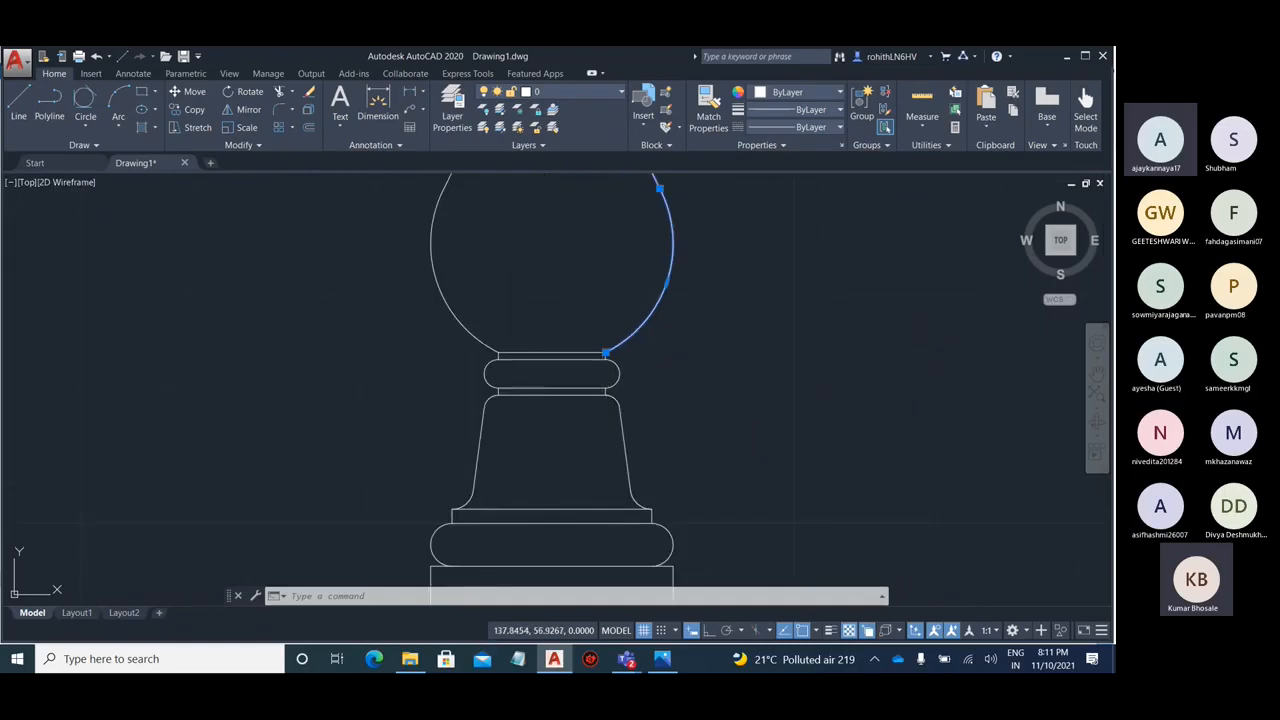
scroll(623, 343, "up", 3)
scroll(602, 306, "down", 3)
key("Escape")
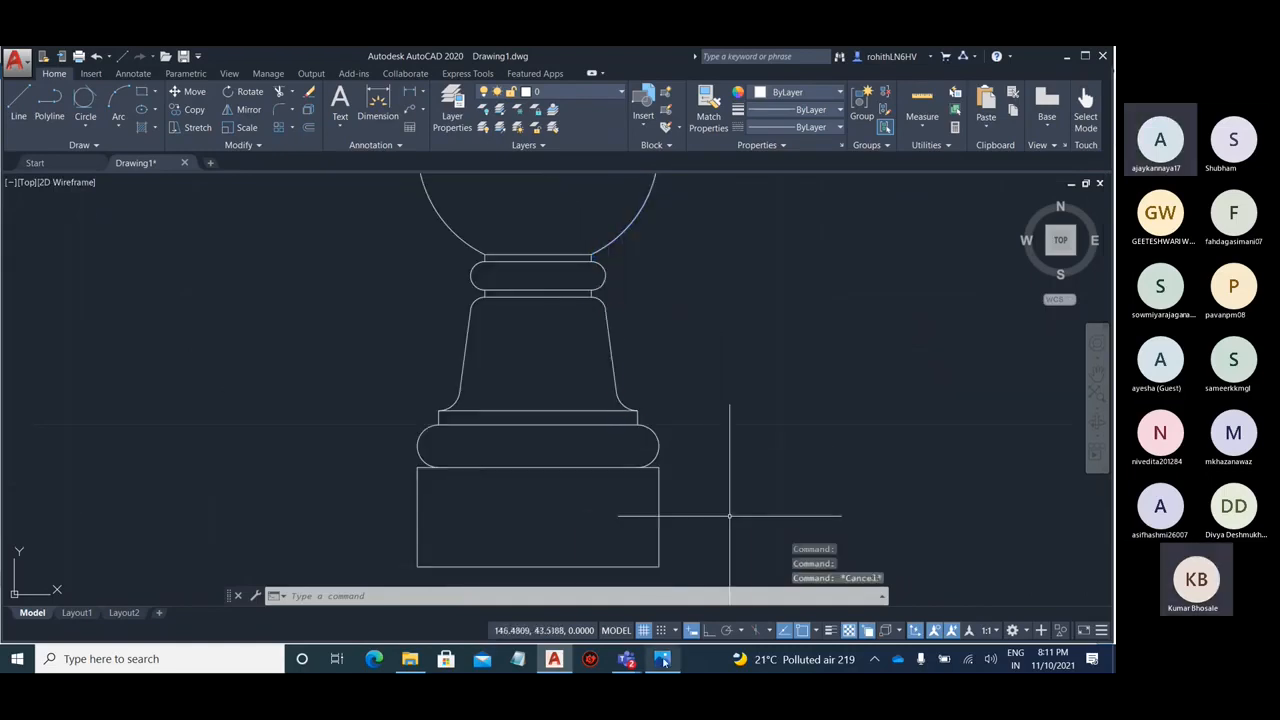
- Switch to the reference image in Photos and examine the R1 ring, the 14-wide pedestal and the 1,5 offset at the base
left_click(662, 659)
scroll(502, 275, "up", 10)
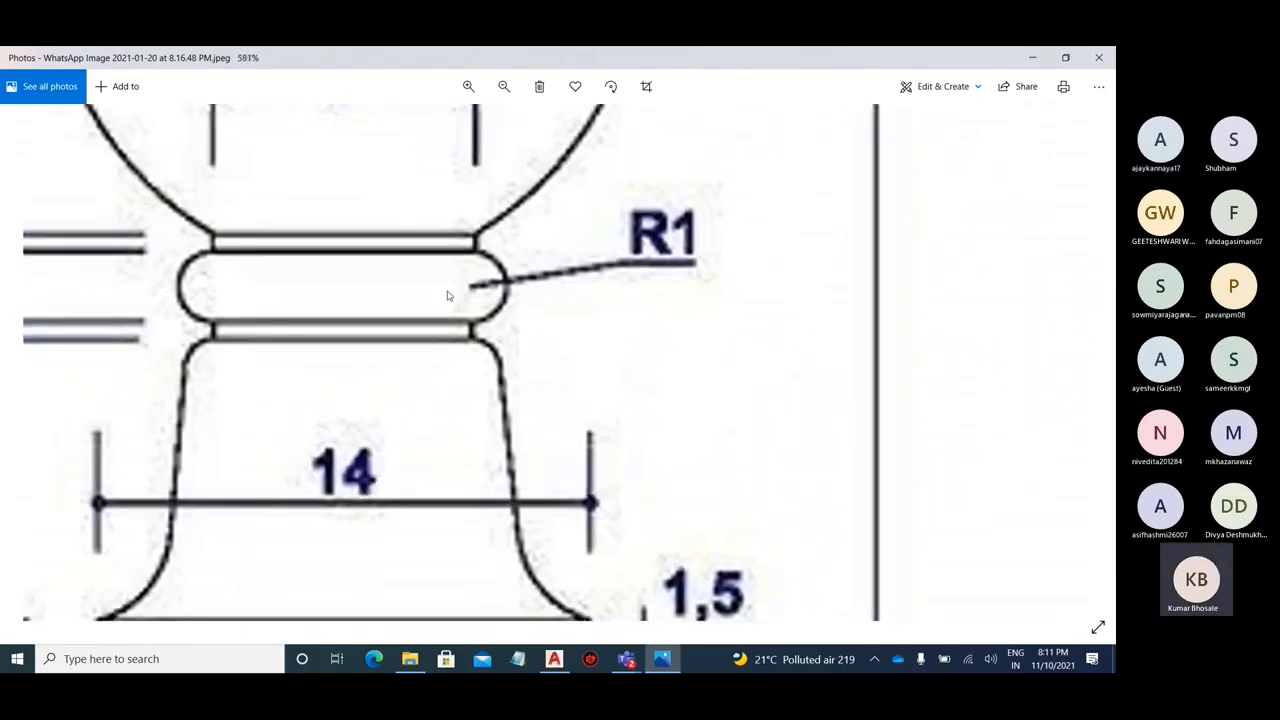
scroll(470, 285, "up", 1)
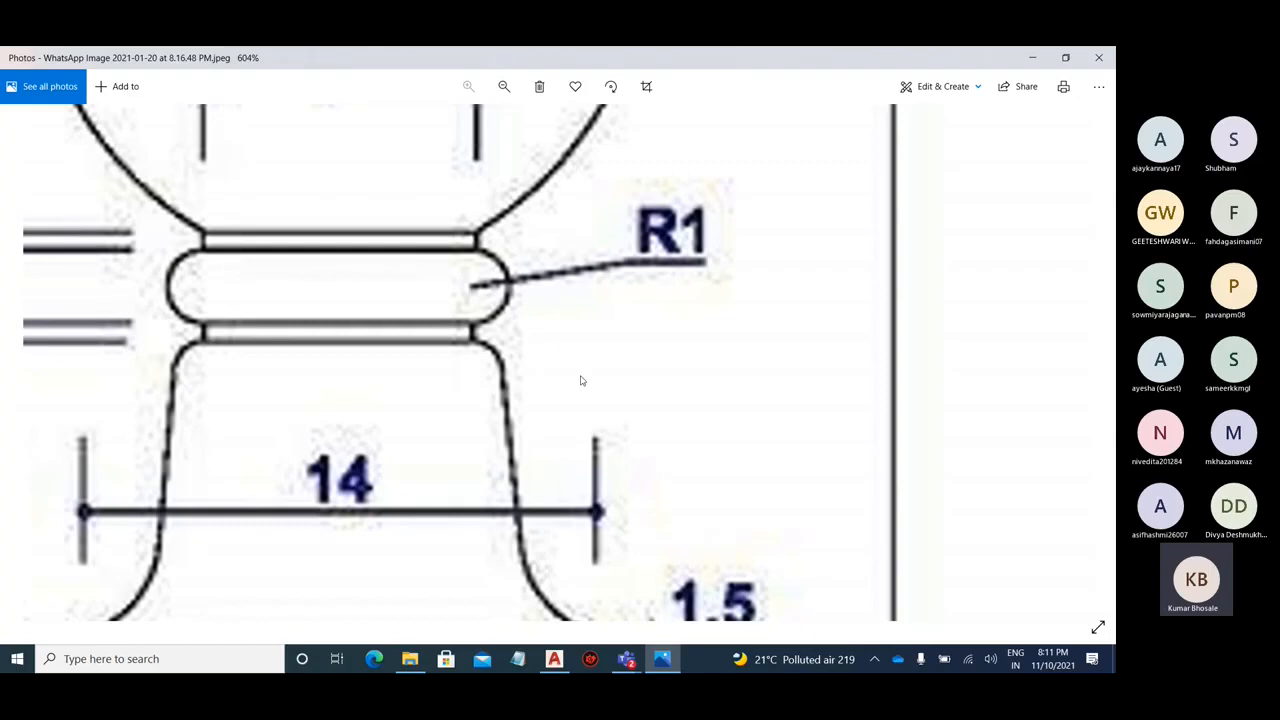
scroll(766, 209, "down", 4)
scroll(518, 419, "up", 4)
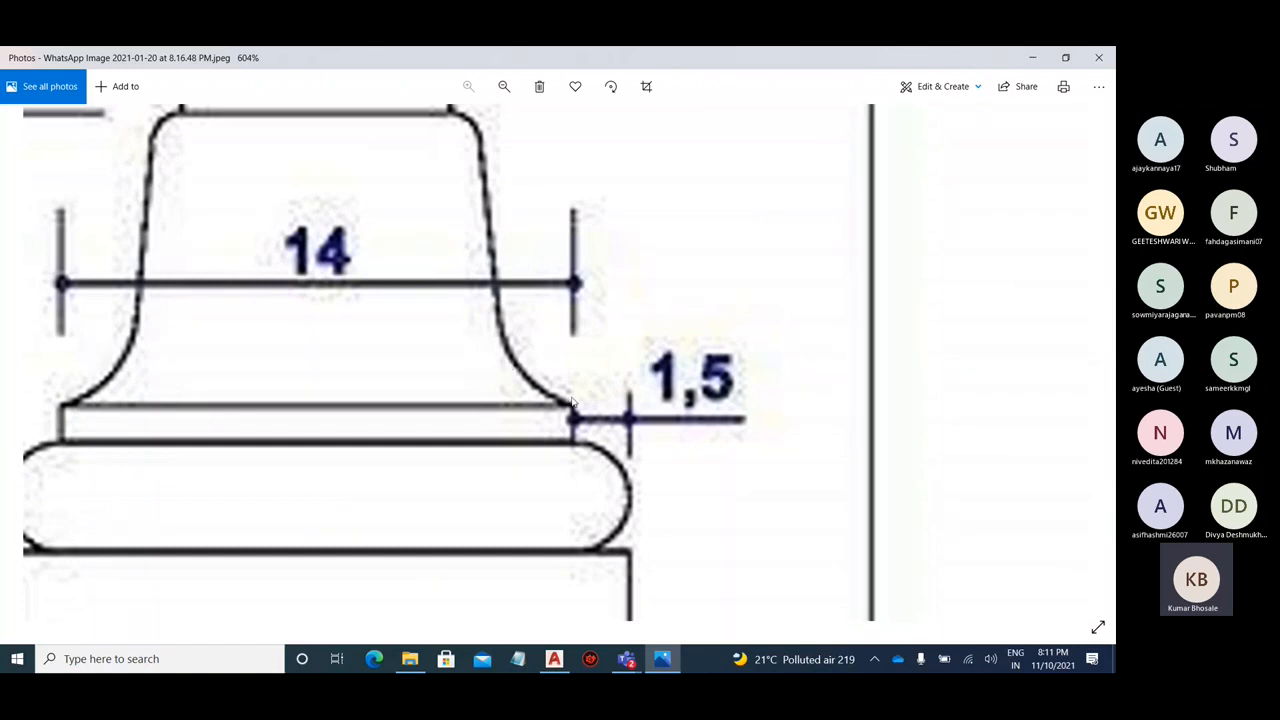
scroll(545, 416, "down", 1)
scroll(545, 416, "down", 1)
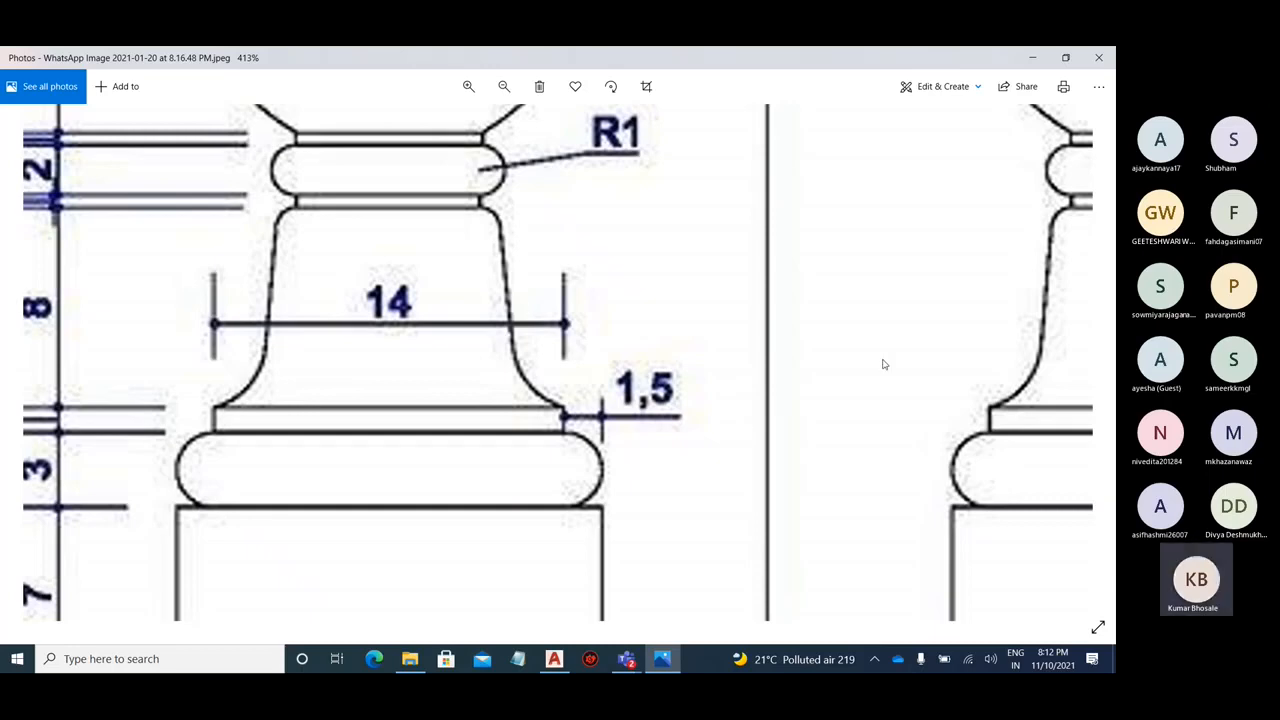
- Switch to the Teams meeting, maximize its window and stop sharing the screen
left_click(1044, 569)
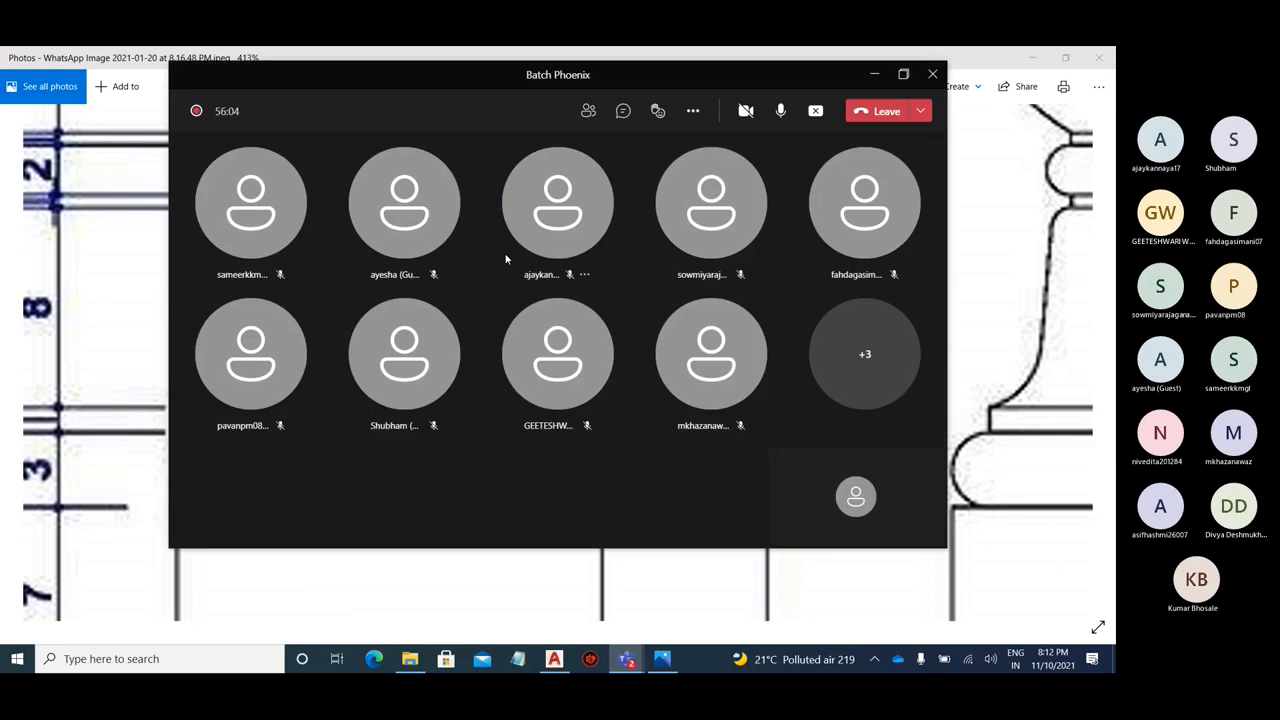
left_click(900, 74)
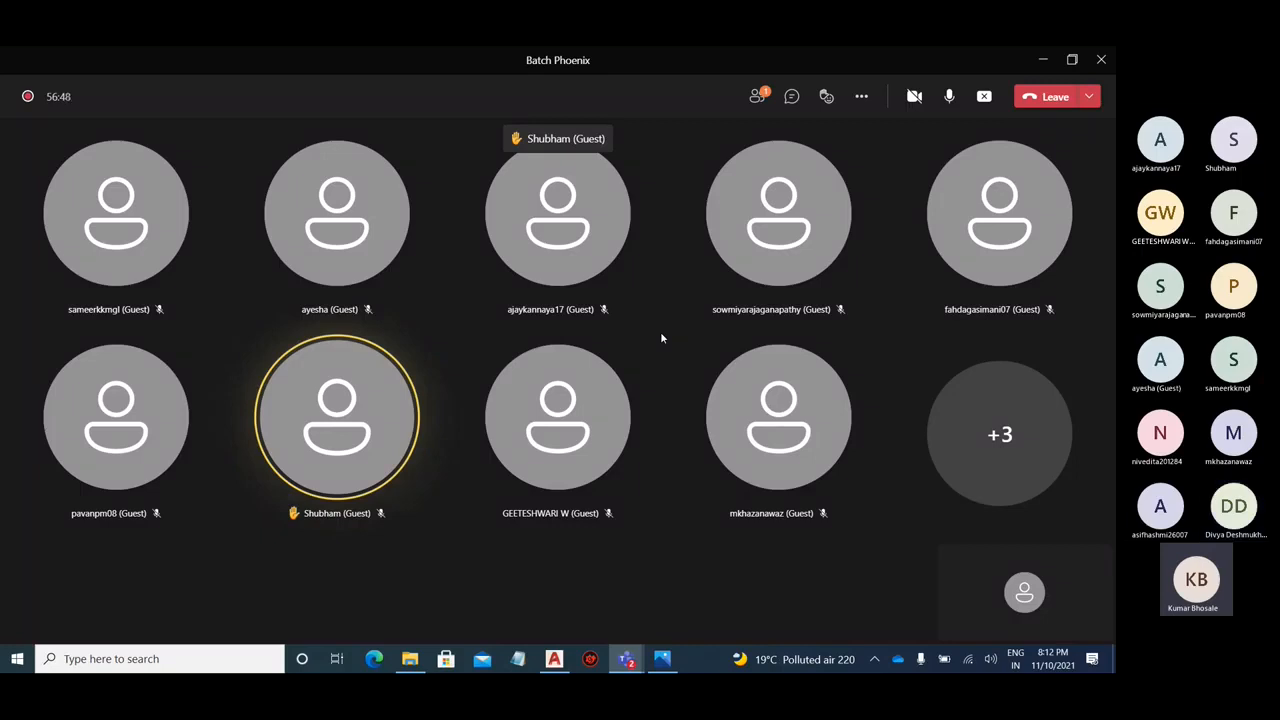
left_click(980, 100)
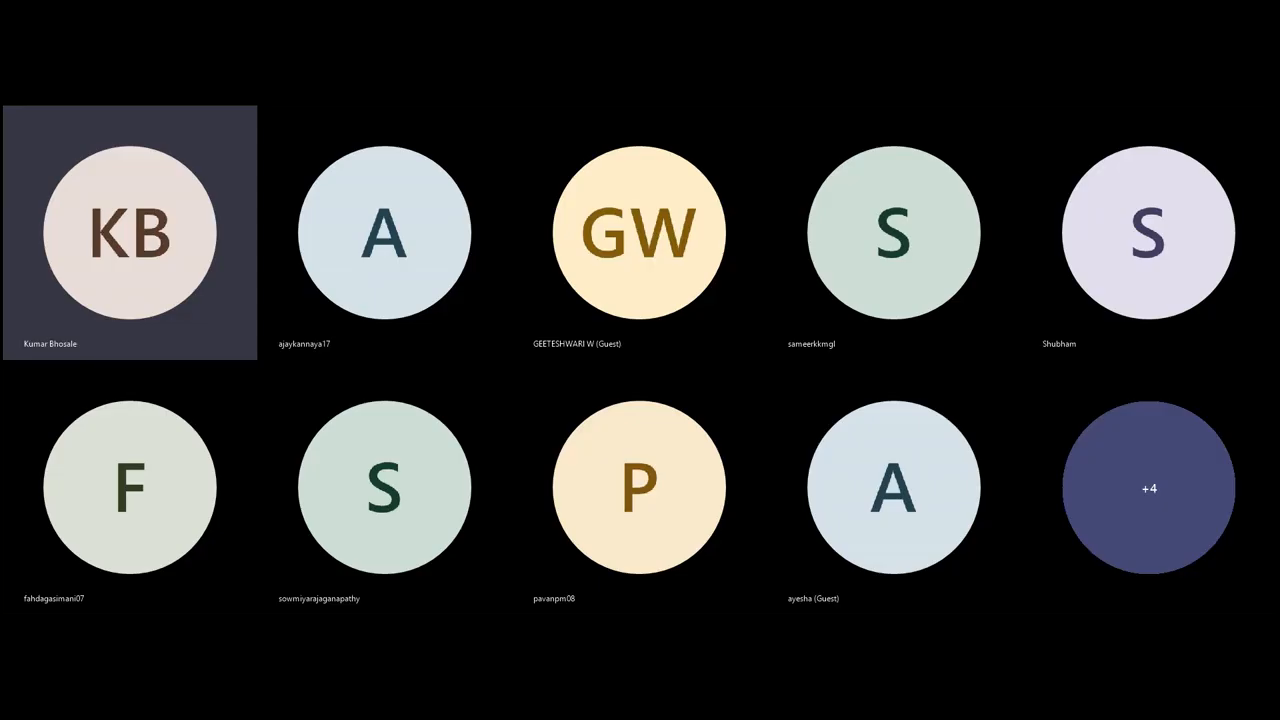